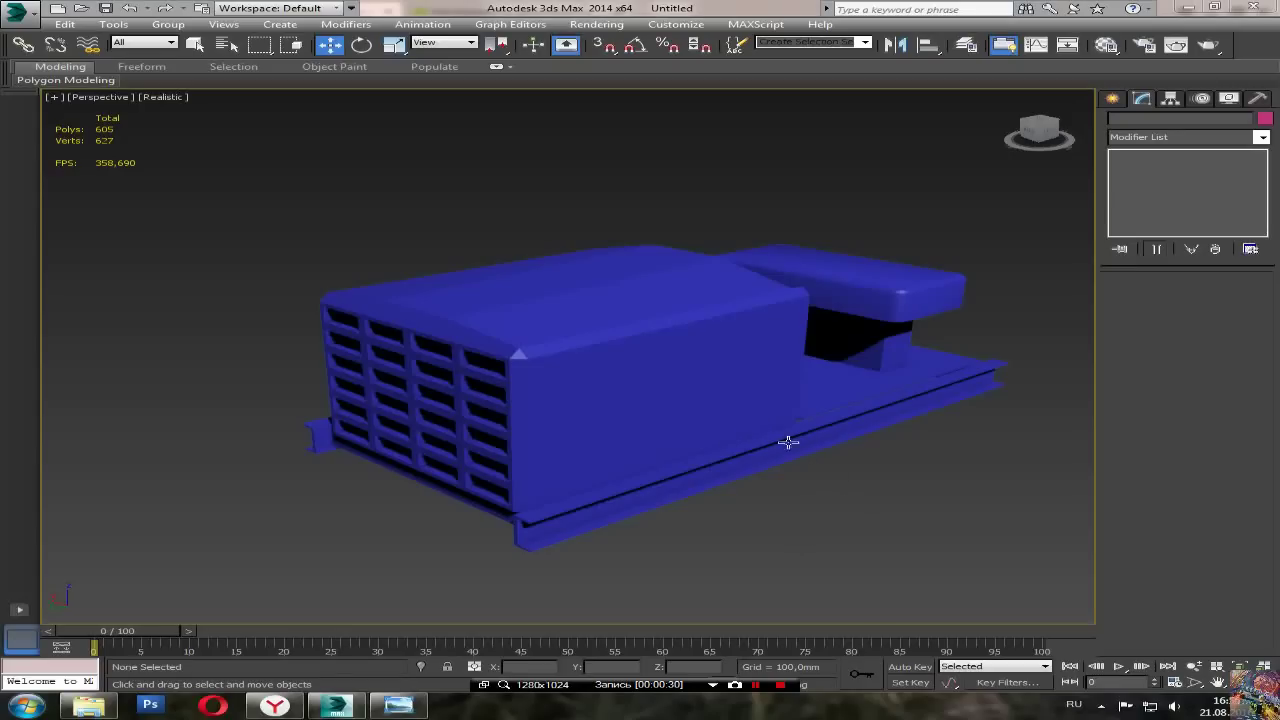
Step: Select the long end face of the frame's cross beam, below the raised seat-like block, as a single polygon of the body
click(753, 431)
alt+middle_drag(785, 437, 835, 431)
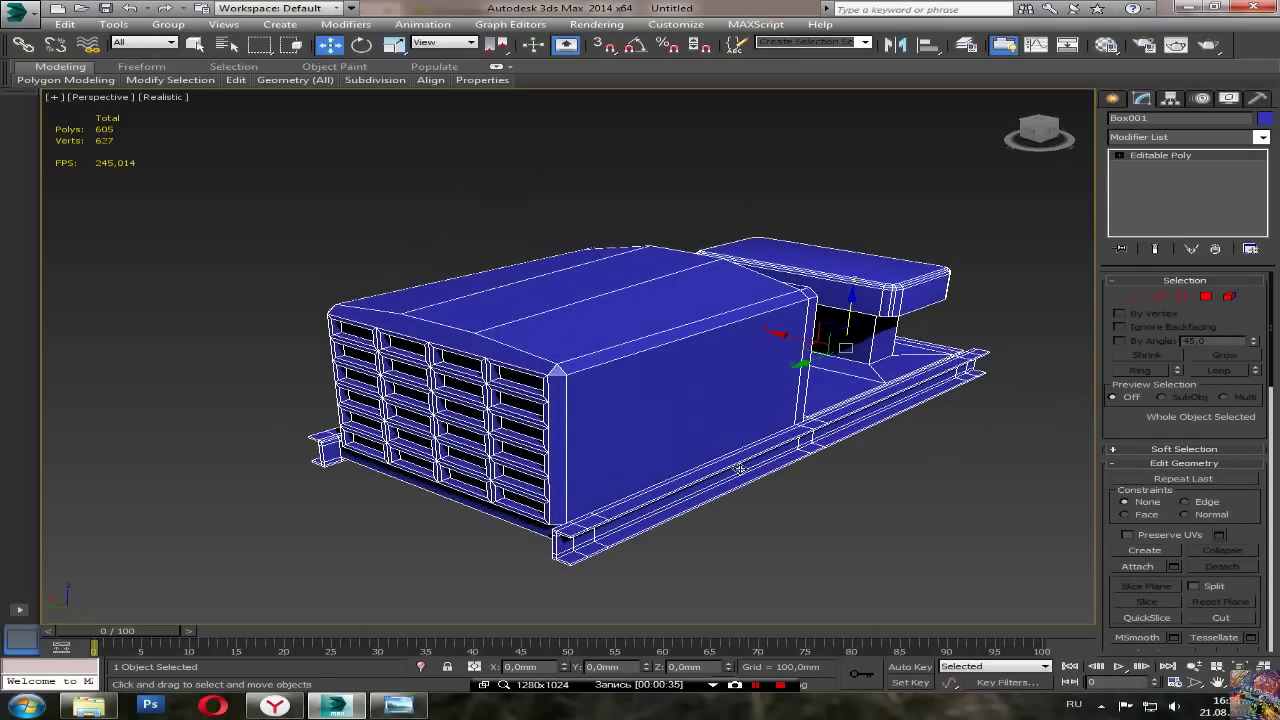
mouse_move(670, 394)
alt+middle_down()
mouse_move(551, 429)
mouse_move(407, 380)
mouse_move(560, 346)
mouse_move(673, 418)
alt+middle_up()
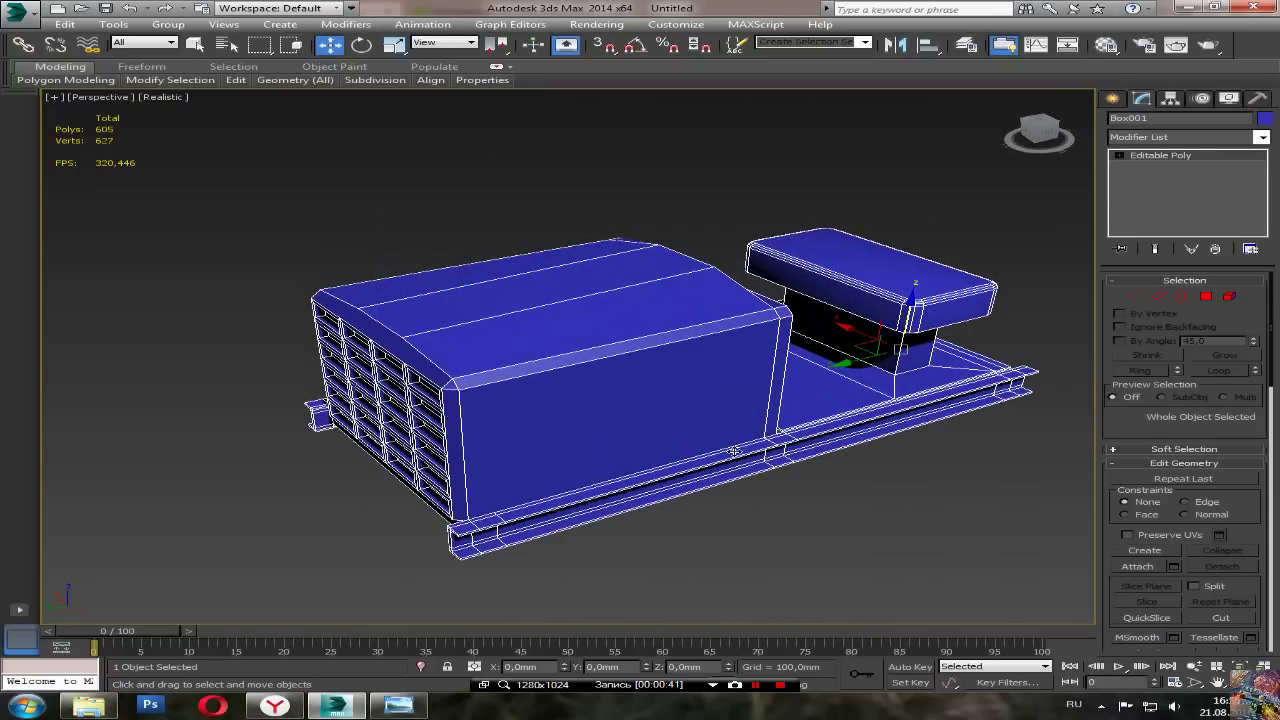
click(1206, 296)
alt+middle_drag(694, 429, 815, 412)
middle_drag(815, 412, 596, 430)
scroll(596, 430, up, 3)
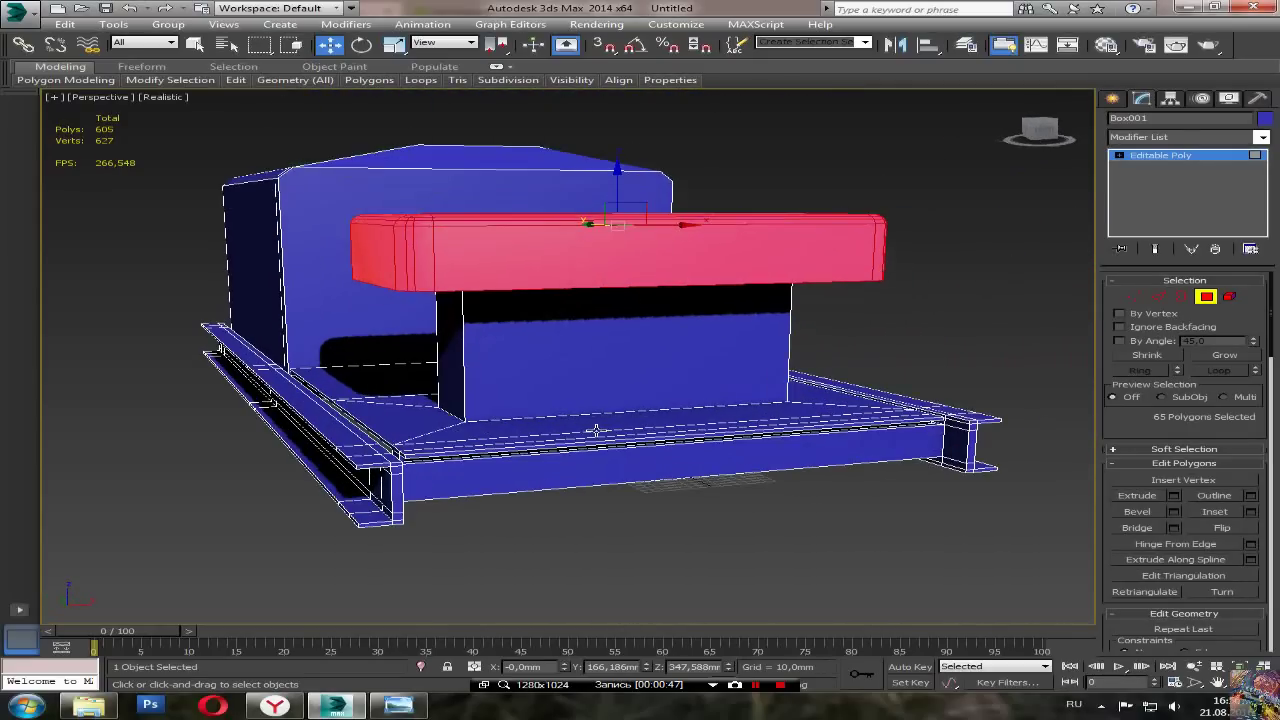
click(640, 470)
alt+middle_drag(640, 472, 700, 485)
scroll(713, 490, up, 3)
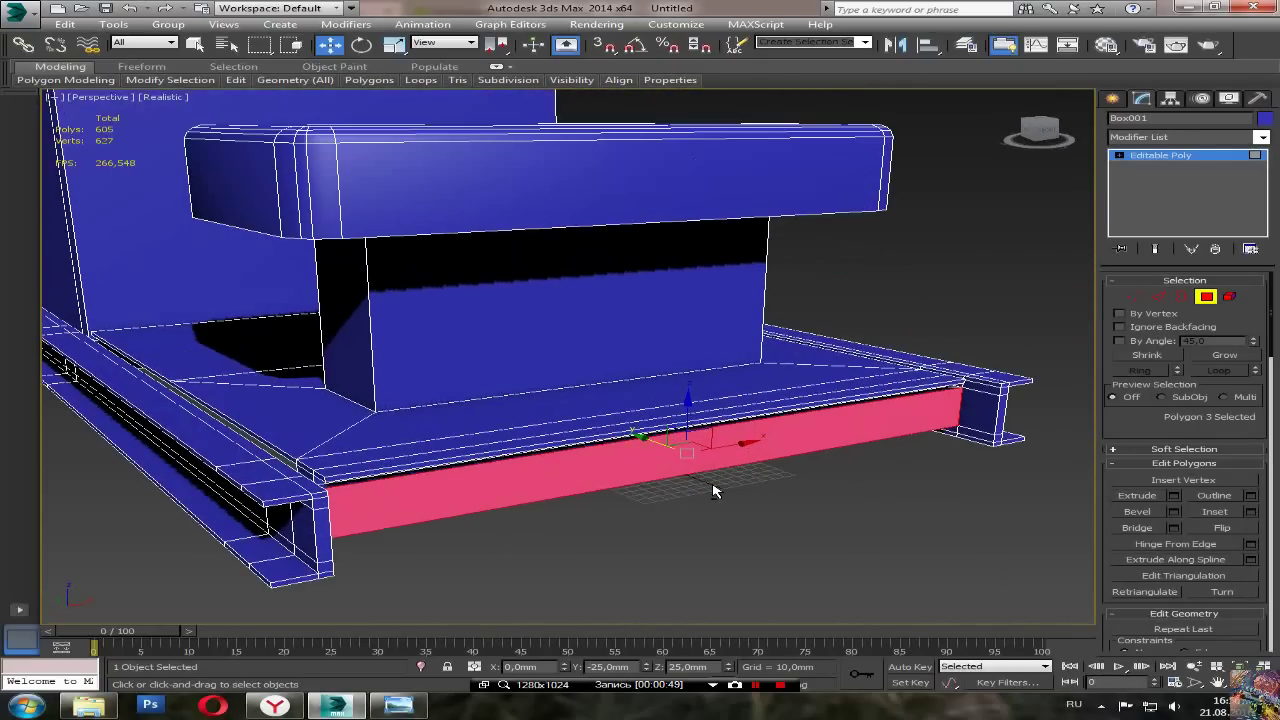
scroll(713, 490, up, 1)
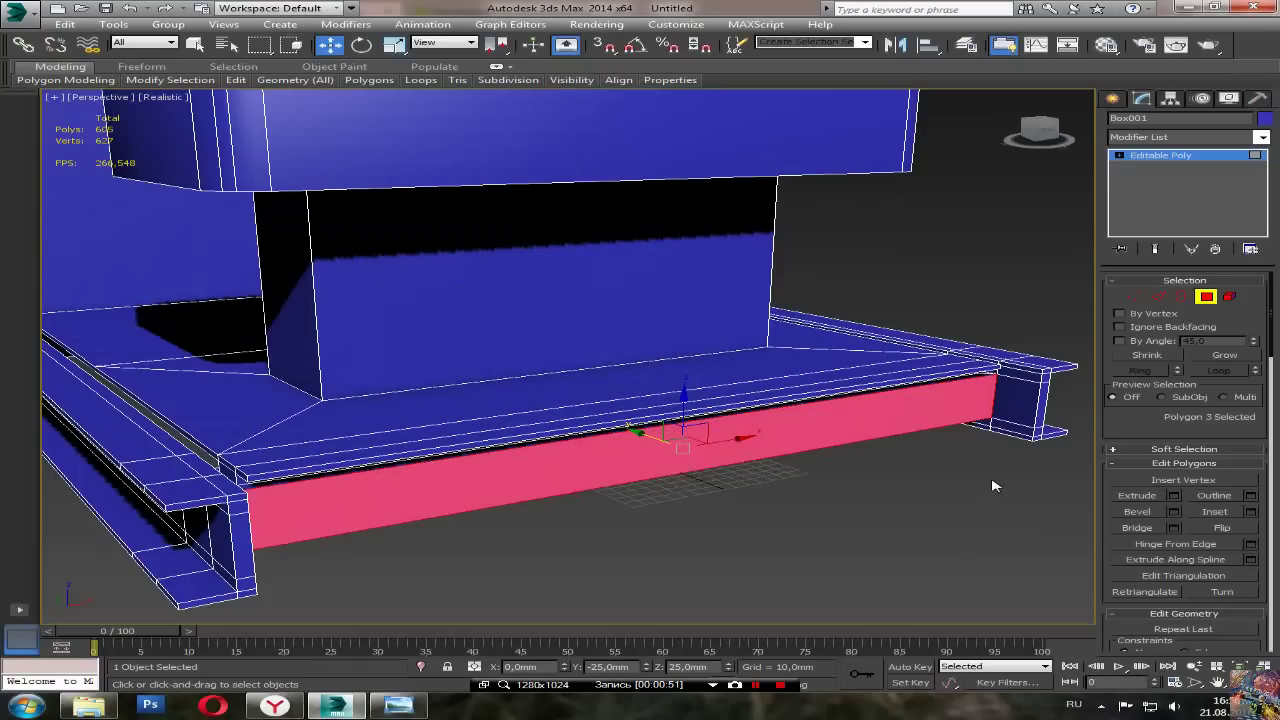
Step: Bevel the cross beam's end face with a height of 0 mm and an outline of -10 mm
click(1176, 512)
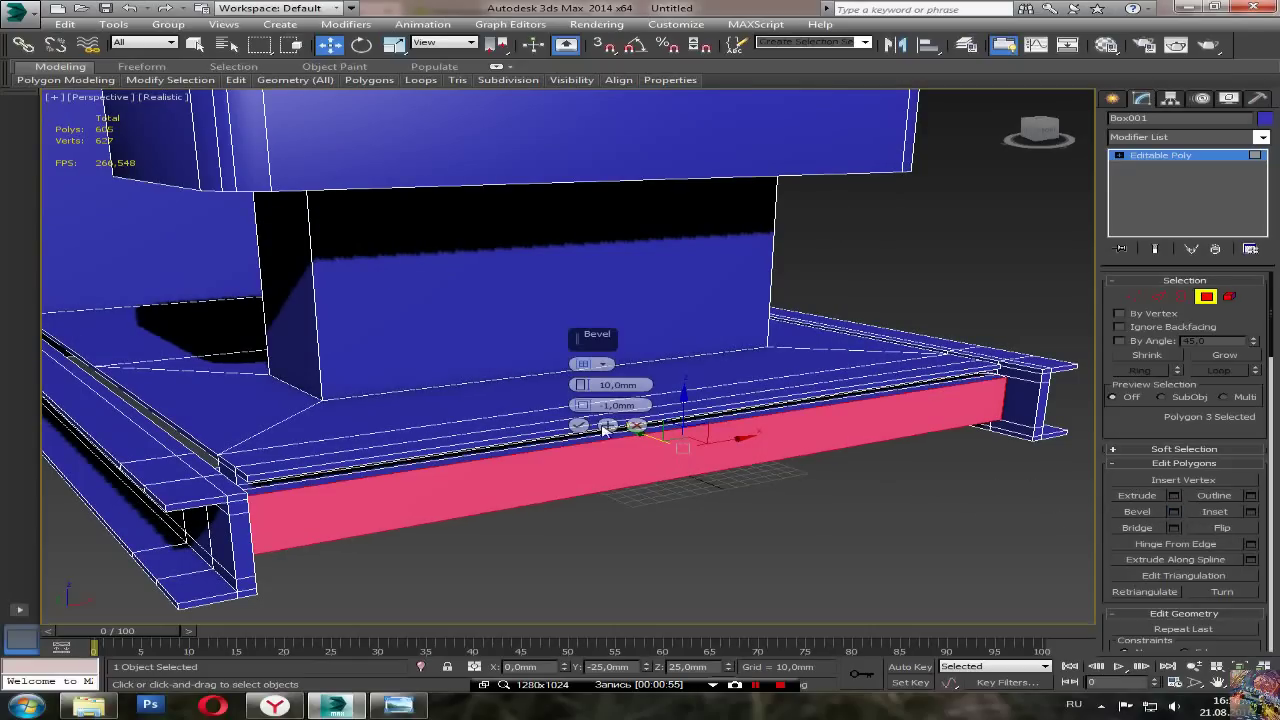
key(BackSpace)
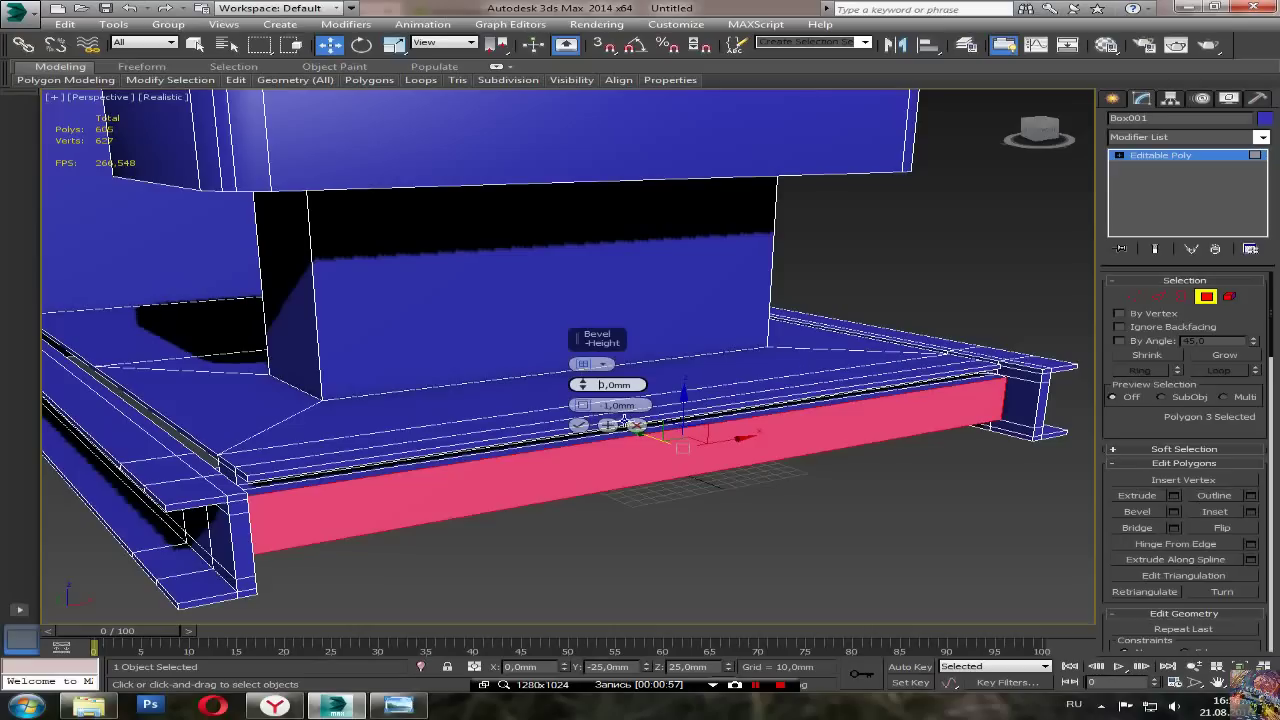
click(612, 407)
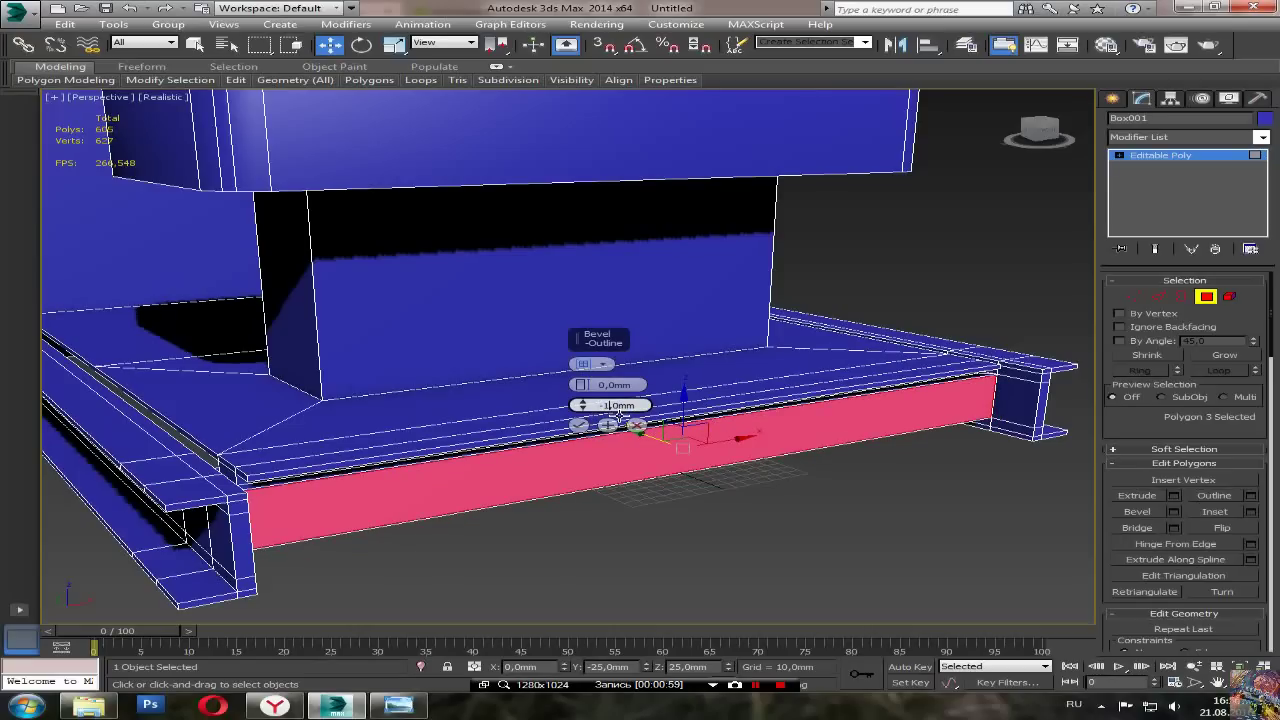
click(614, 406)
text(0)
key(Return)
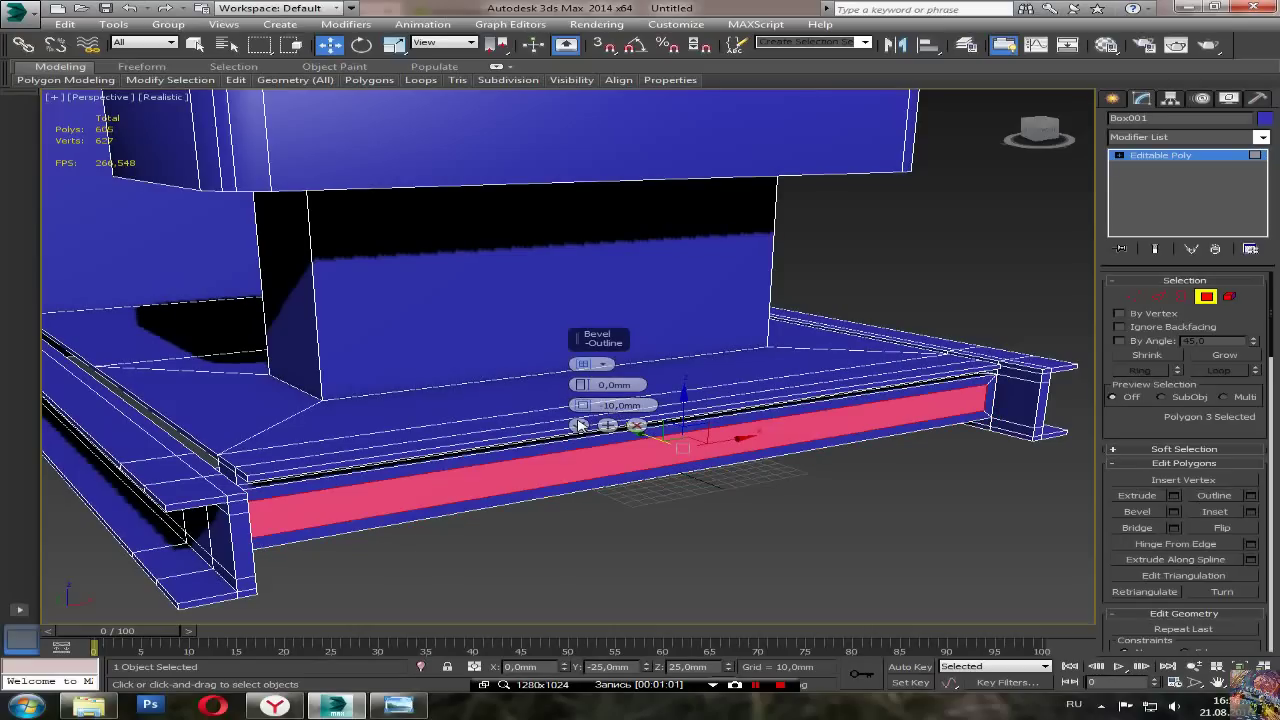
click(579, 425)
Step: Move the inset face's short vertical edge on the positive X side to X = 30 mm
click(1166, 302)
alt+middle_drag(890, 455, 700, 484)
click(785, 483)
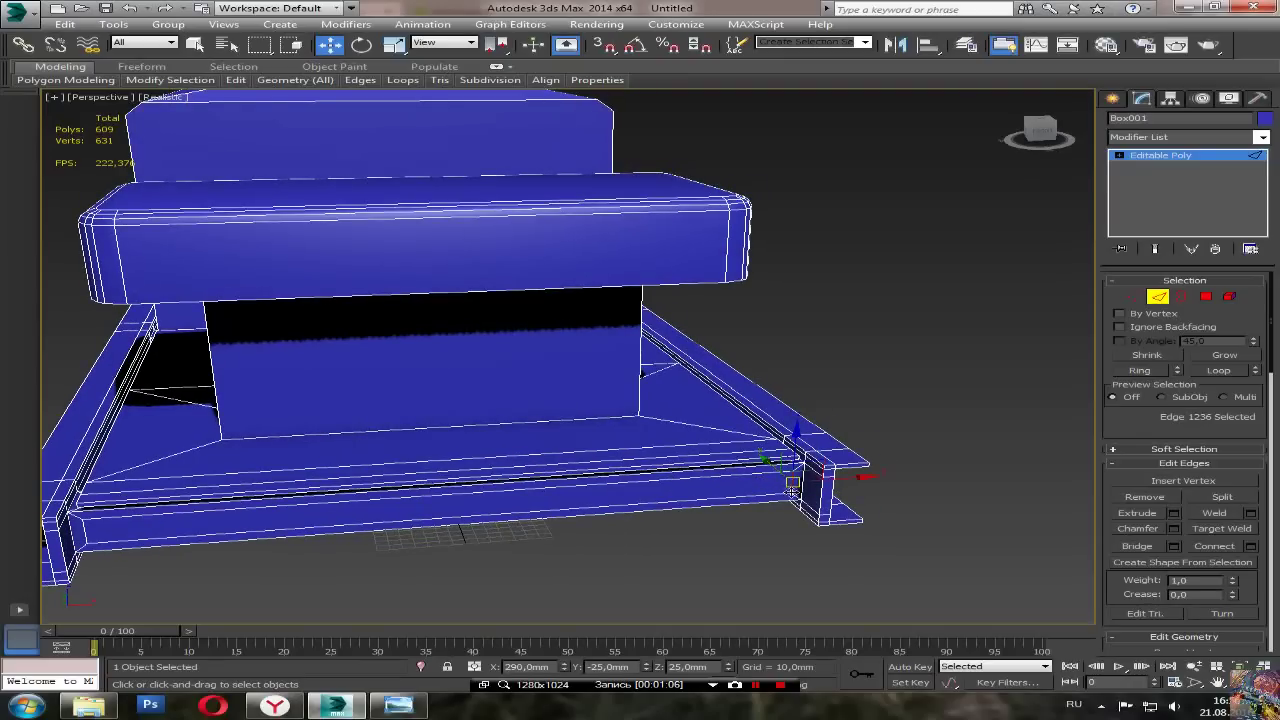
click(560, 480)
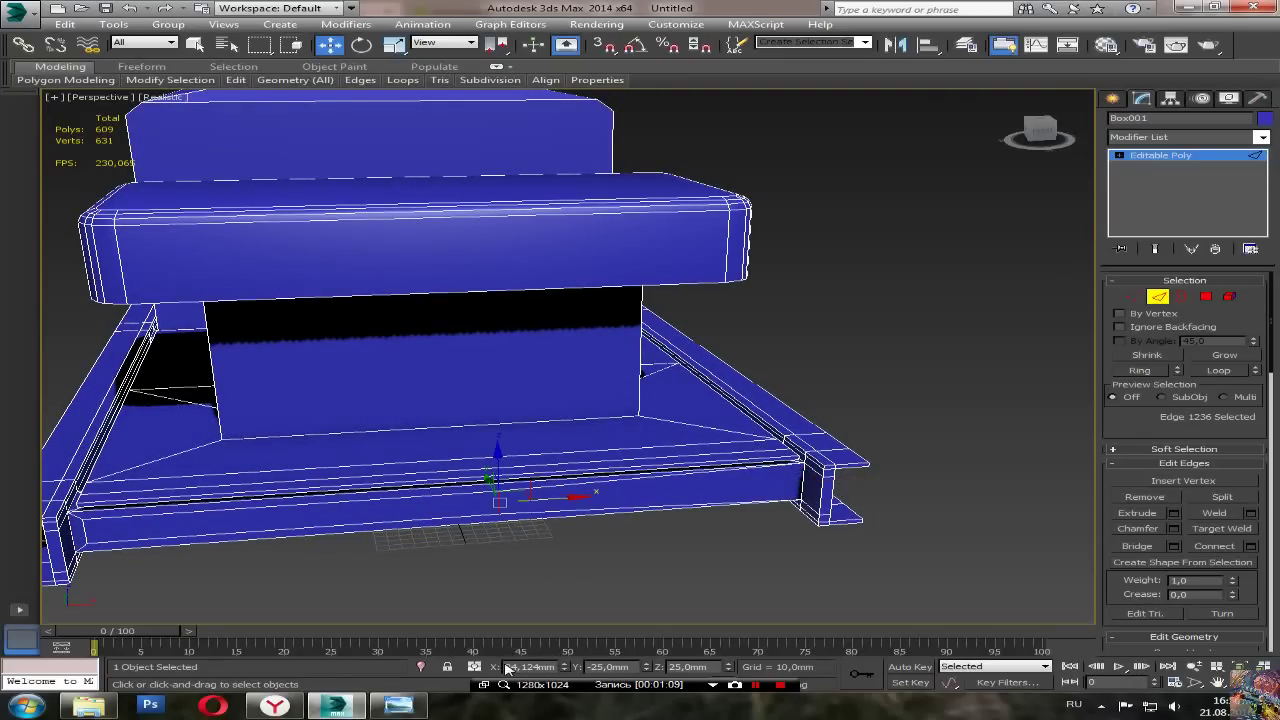
double_click(512, 667)
text(30)
key(Return)
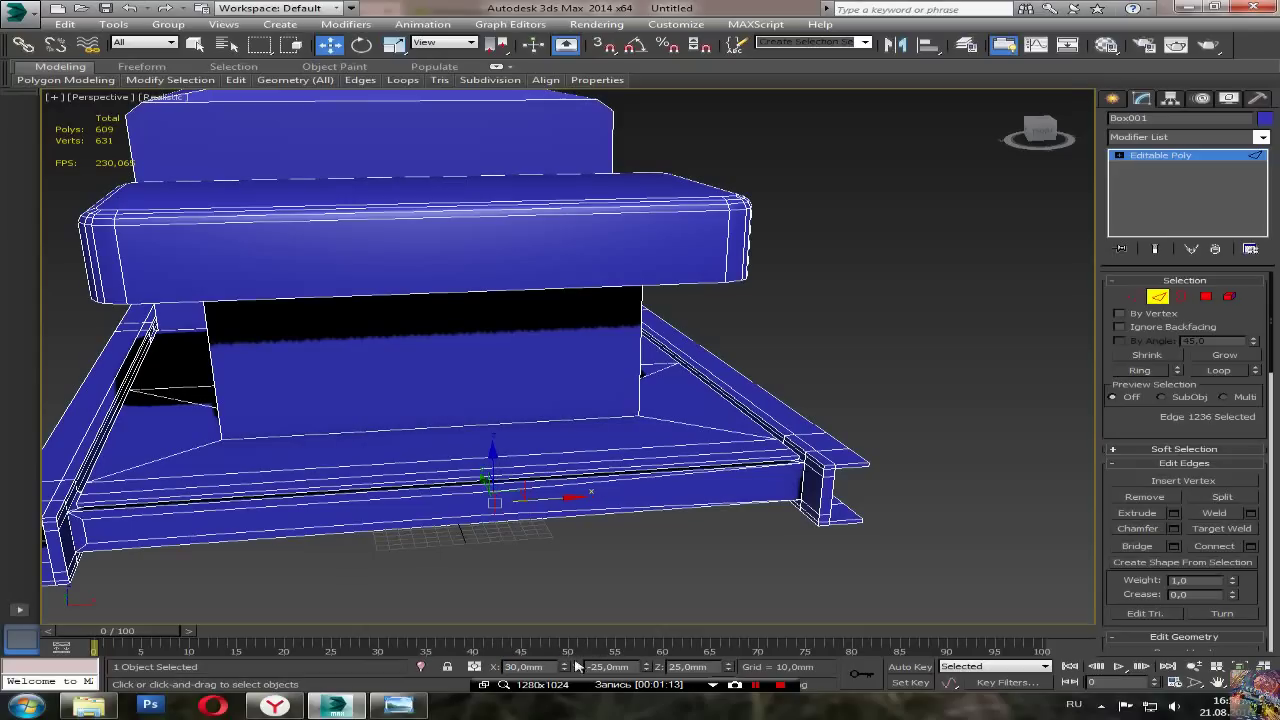
Step: Move the inset face's opposite short vertical edge to X = -30 mm
click(90, 532)
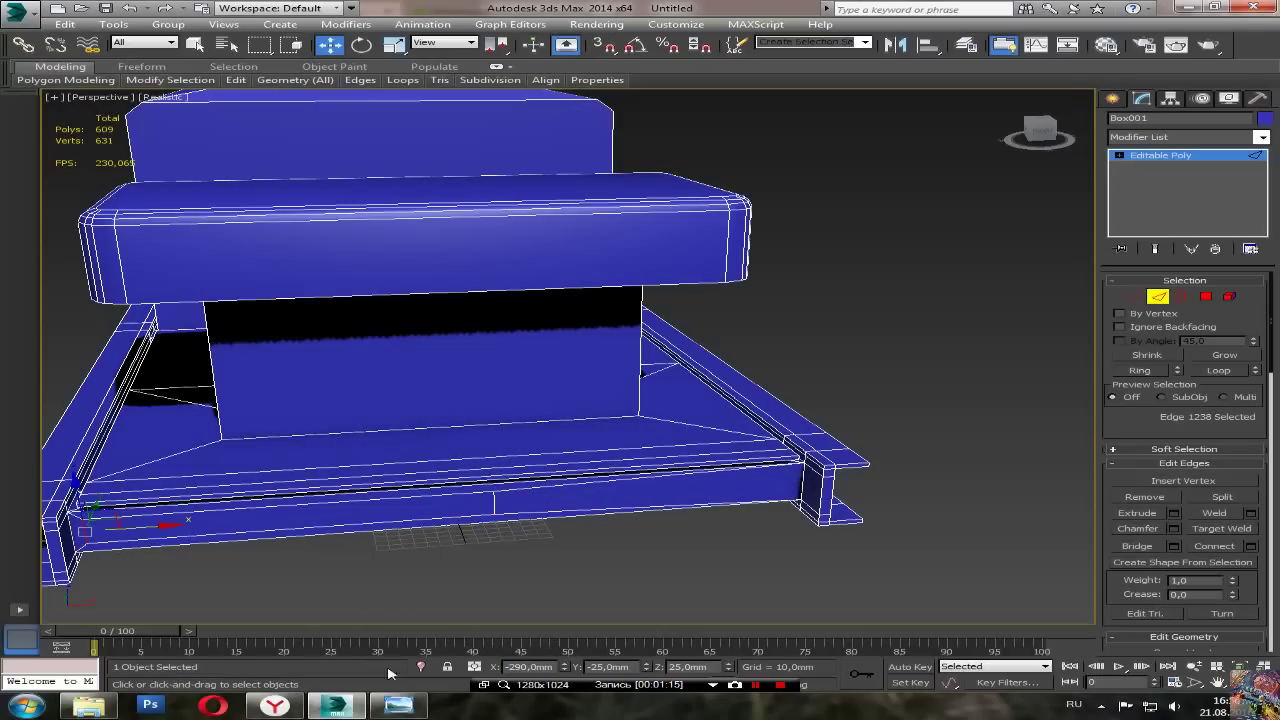
double_click(548, 667)
text(-2)
text(0)
key(Return)
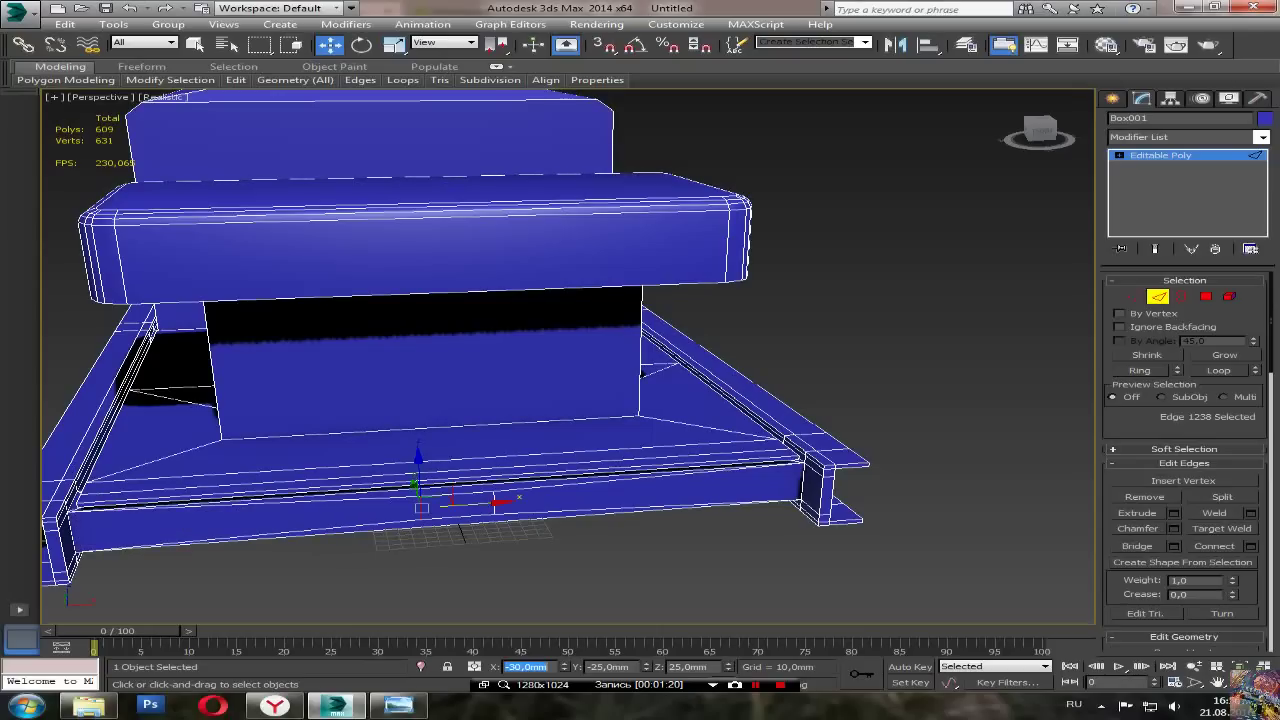
Step: Extrude the small central polygon of the cross beam outward with a height of 100 mm
key(4)
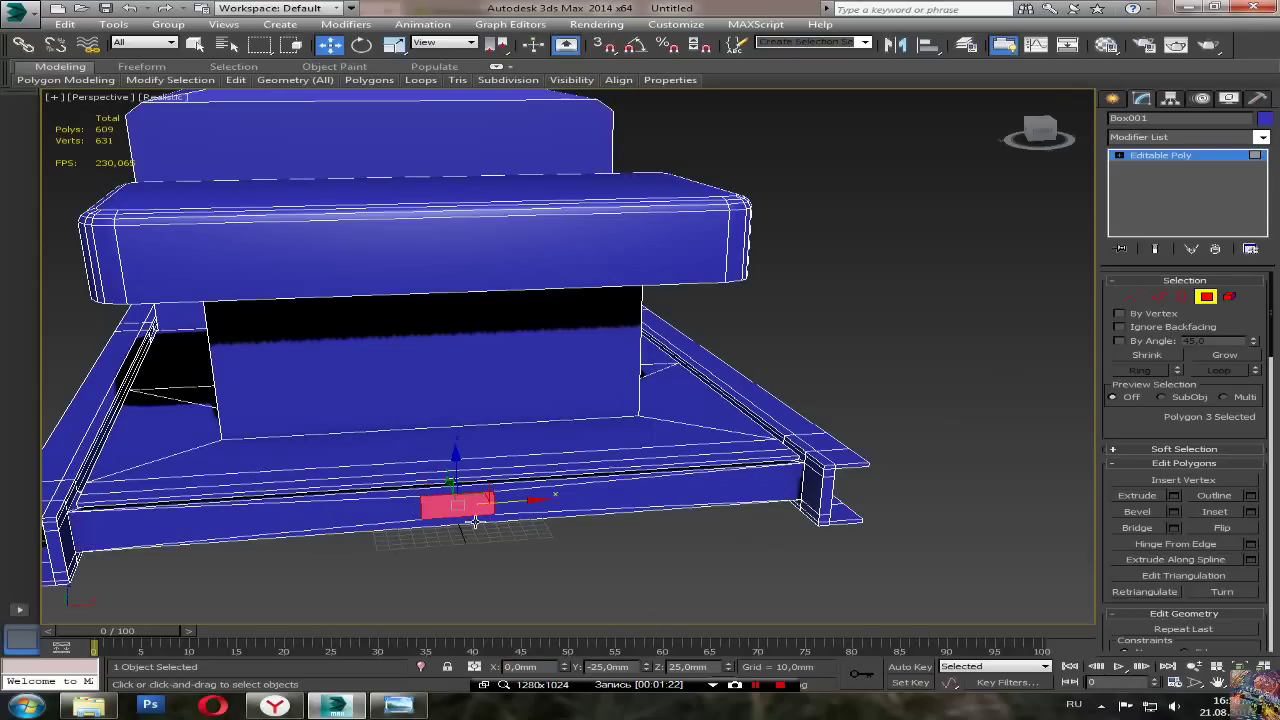
scroll(490, 530, up, 8)
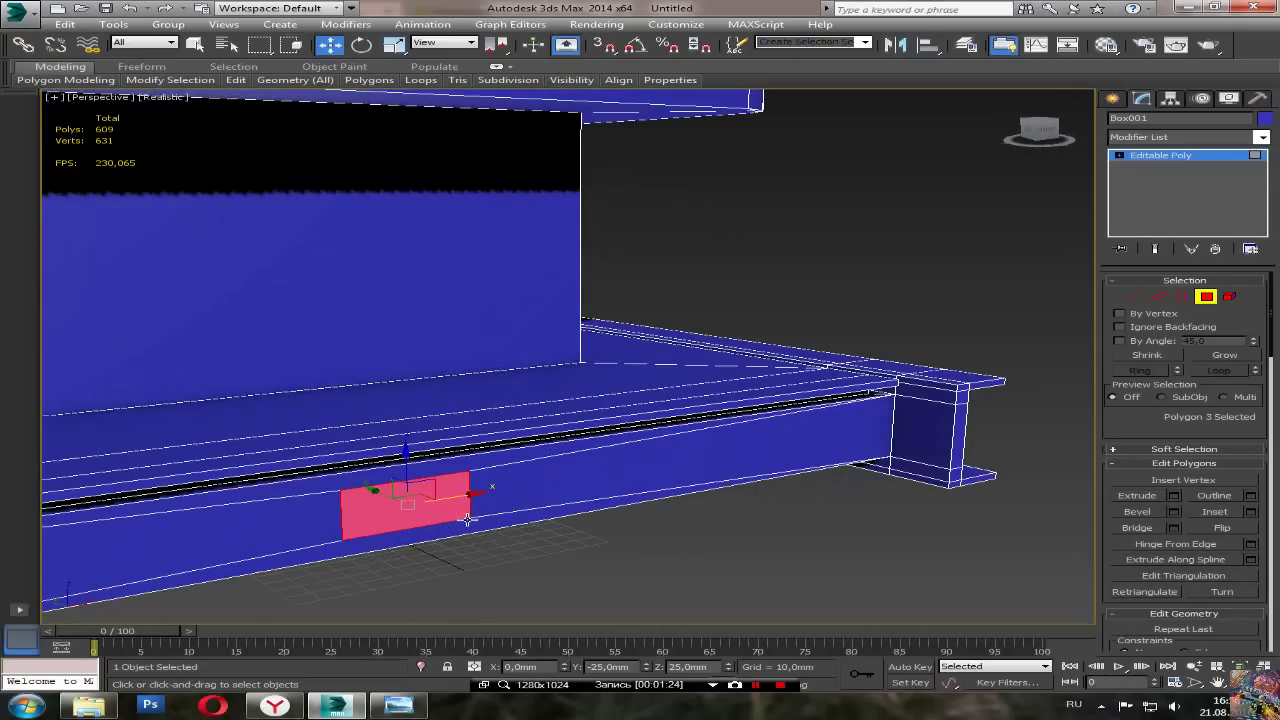
alt+middle_drag(518, 528, 520, 535)
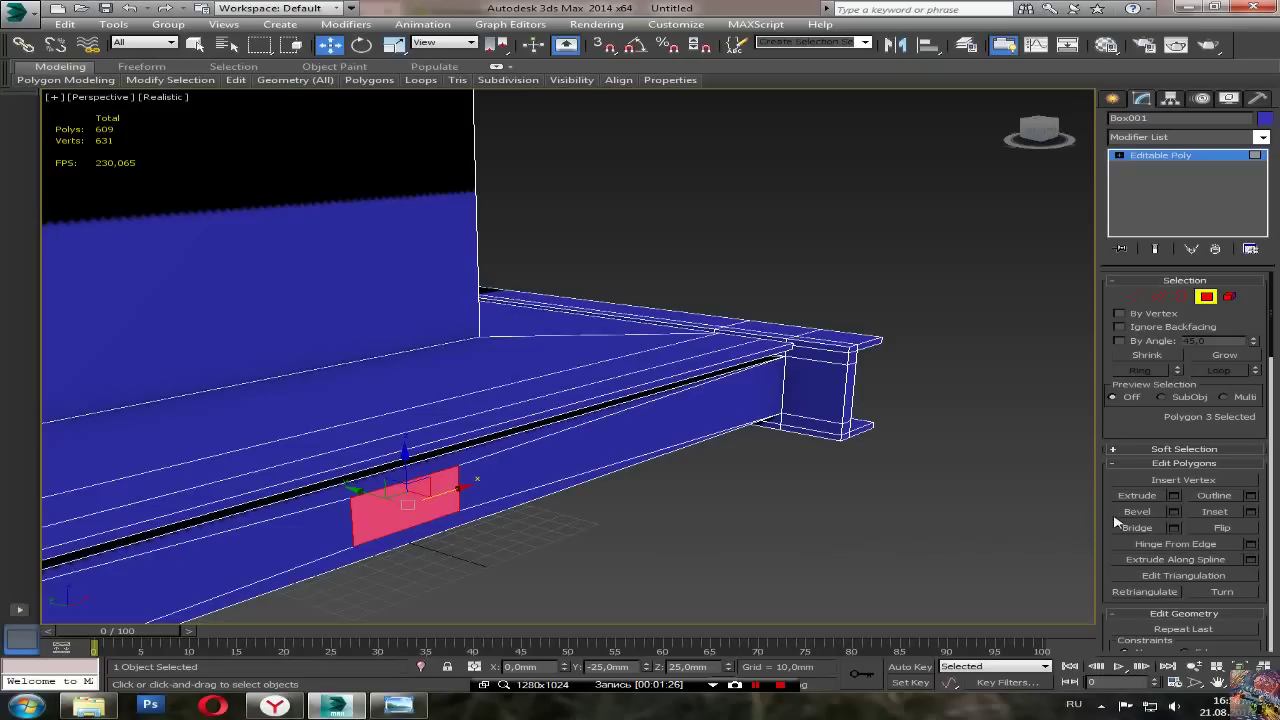
click(1174, 496)
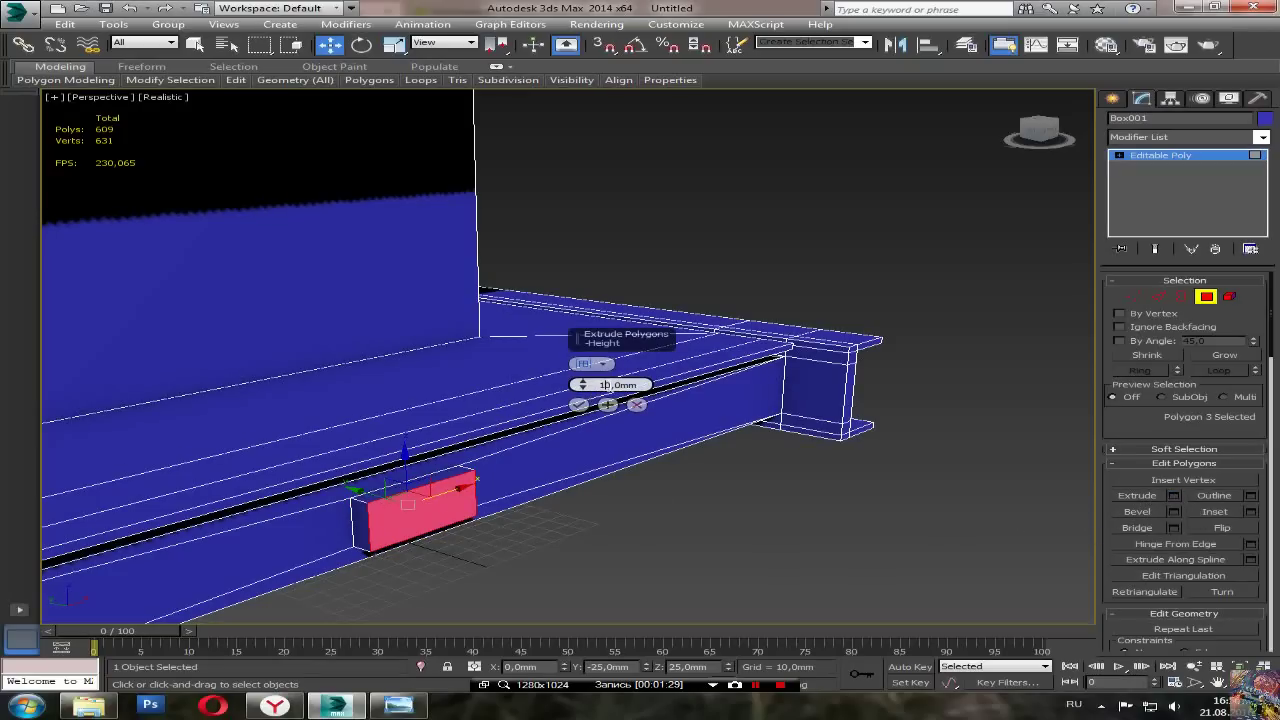
text(0)
click(579, 406)
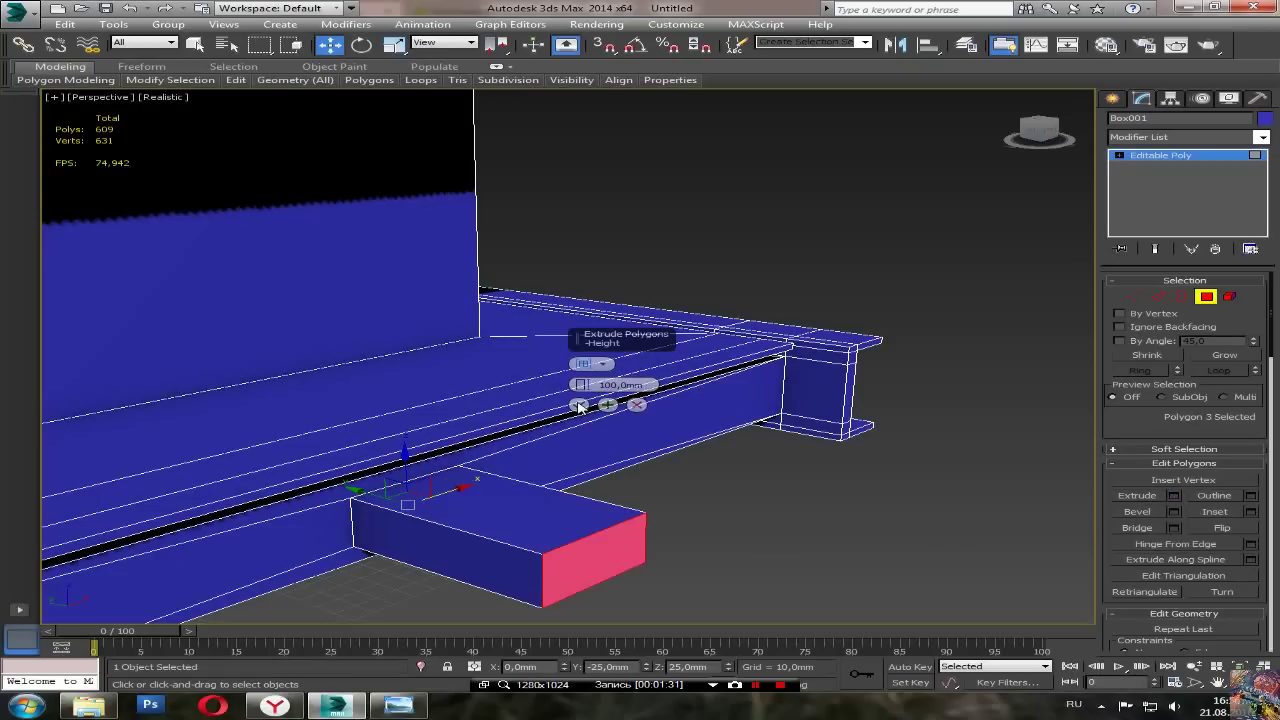
Step: Change the central polygon's extrusion height to 90 mm
click(610, 386)
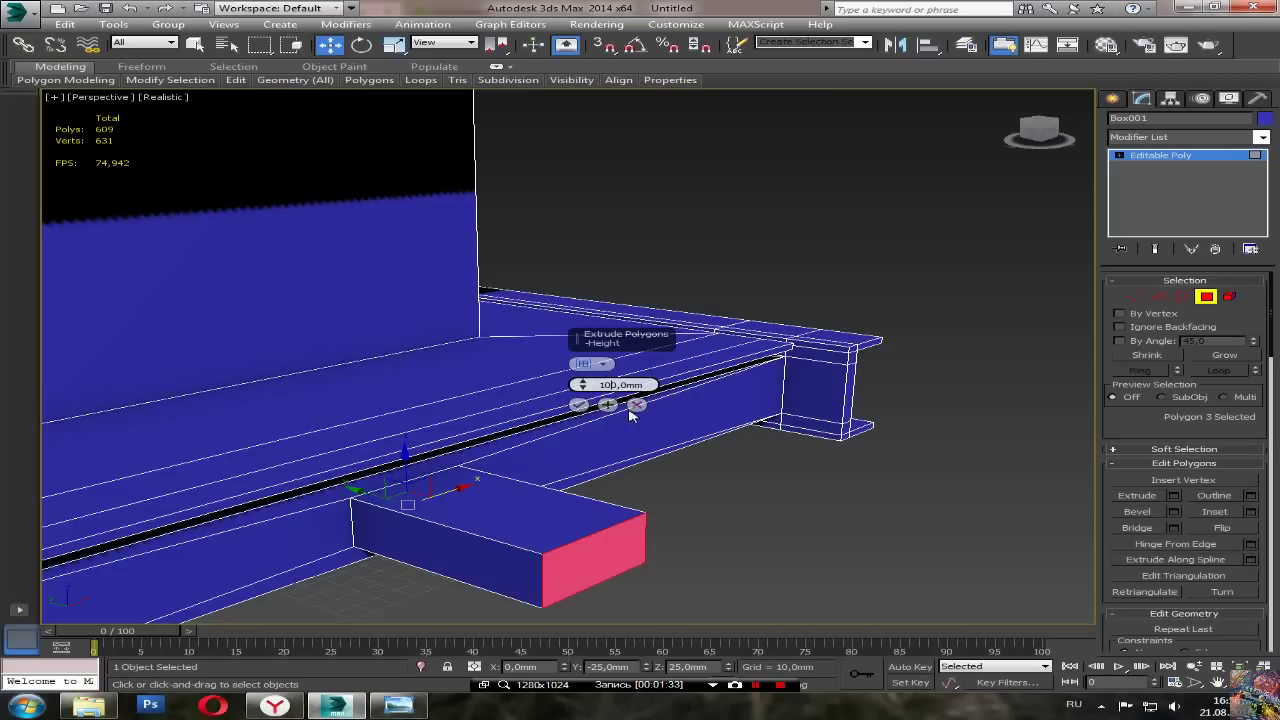
key(BackSpace)
key(BackSpace)
text(9)
key(Return)
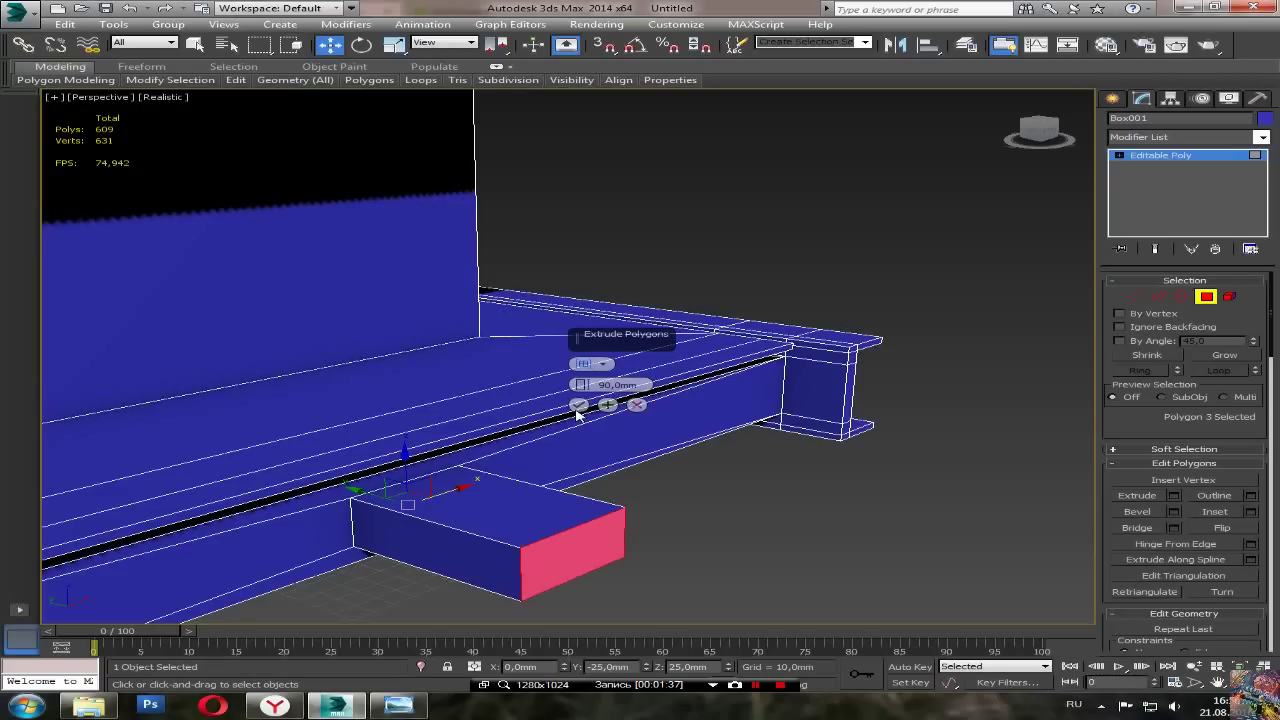
Step: Set the central polygon's extrusion height to 60 mm and apply the extrusion
click(600, 385)
key(BackSpace)
text(6)
key(Return)
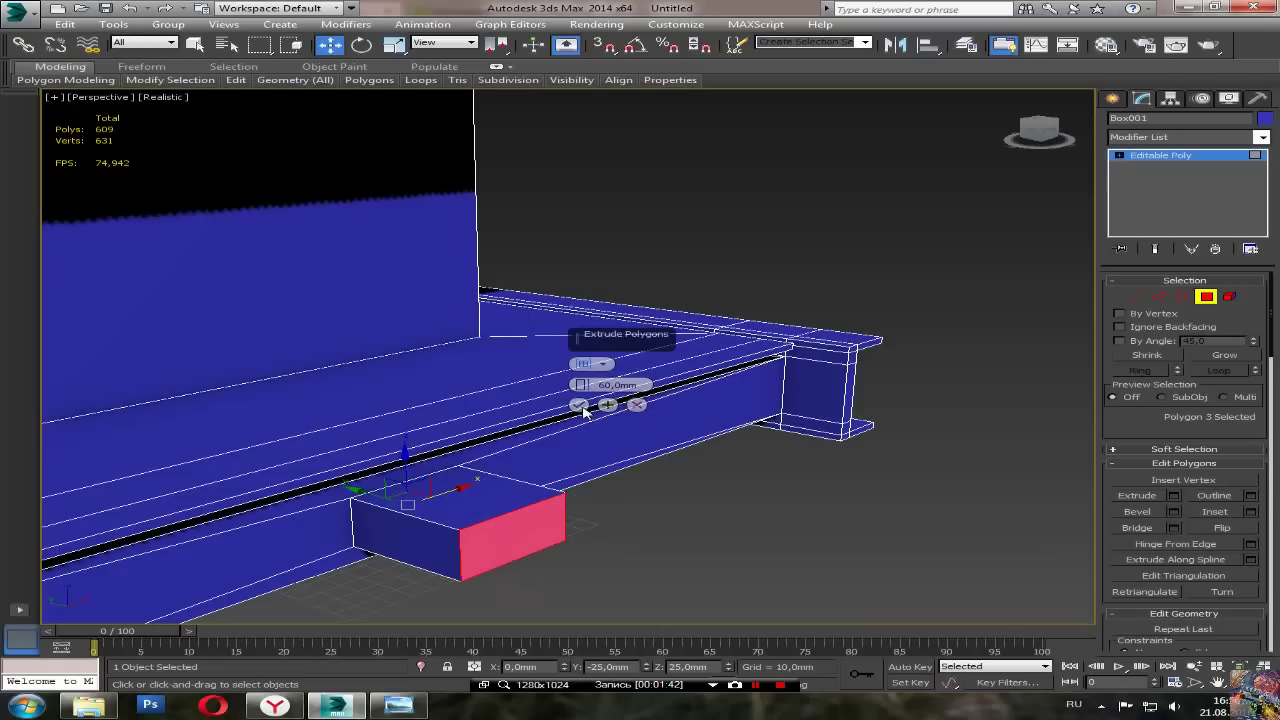
click(580, 405)
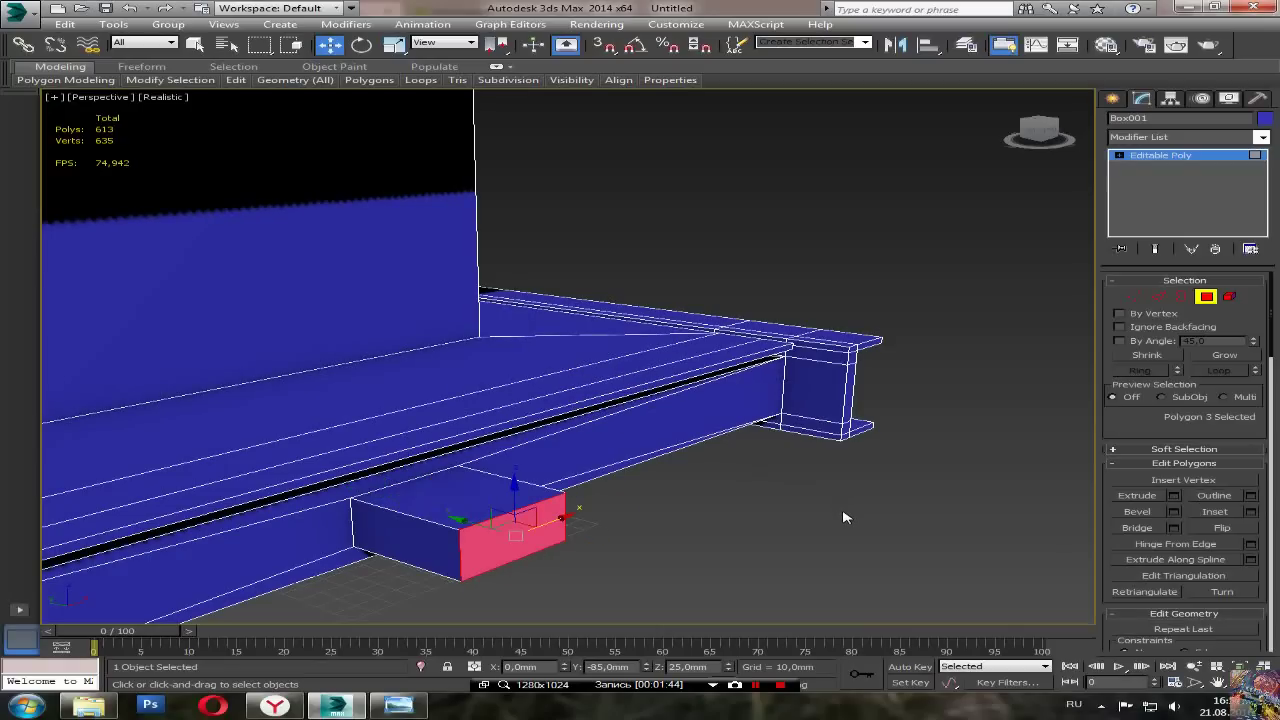
Step: Extrude the front face of the protruding block by a further 10 mm
click(1175, 497)
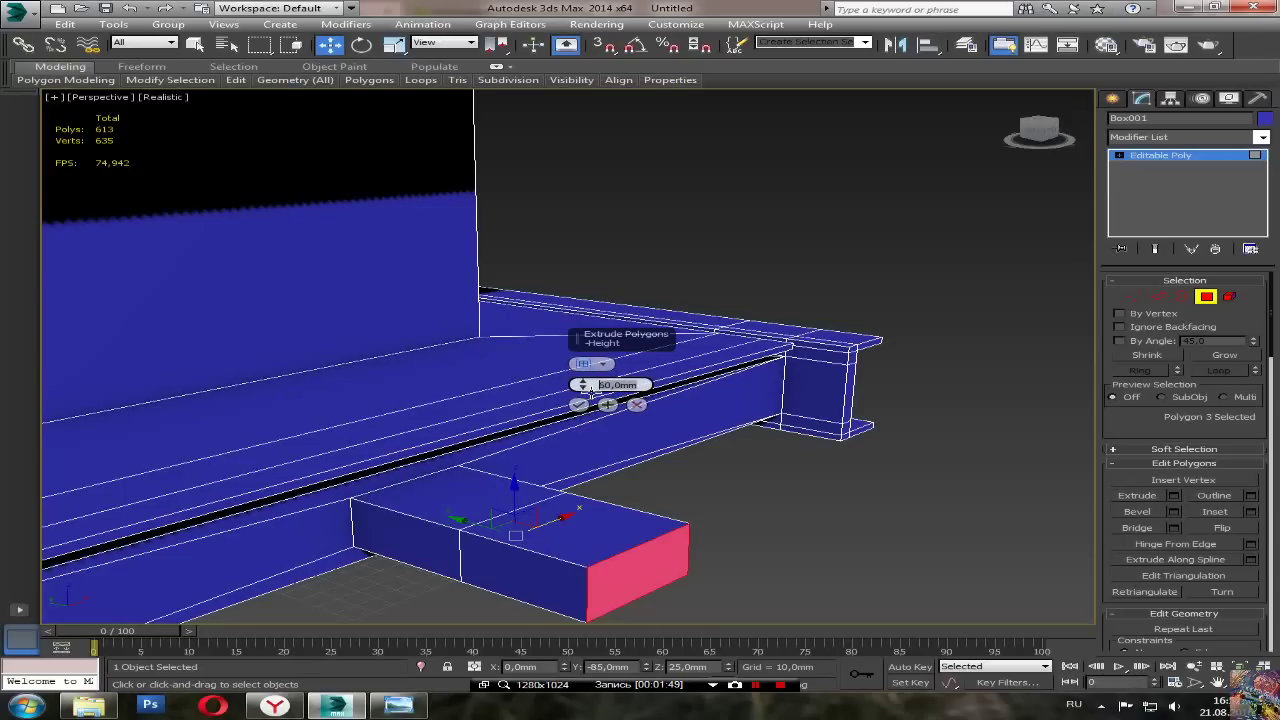
text(10)
key(Return)
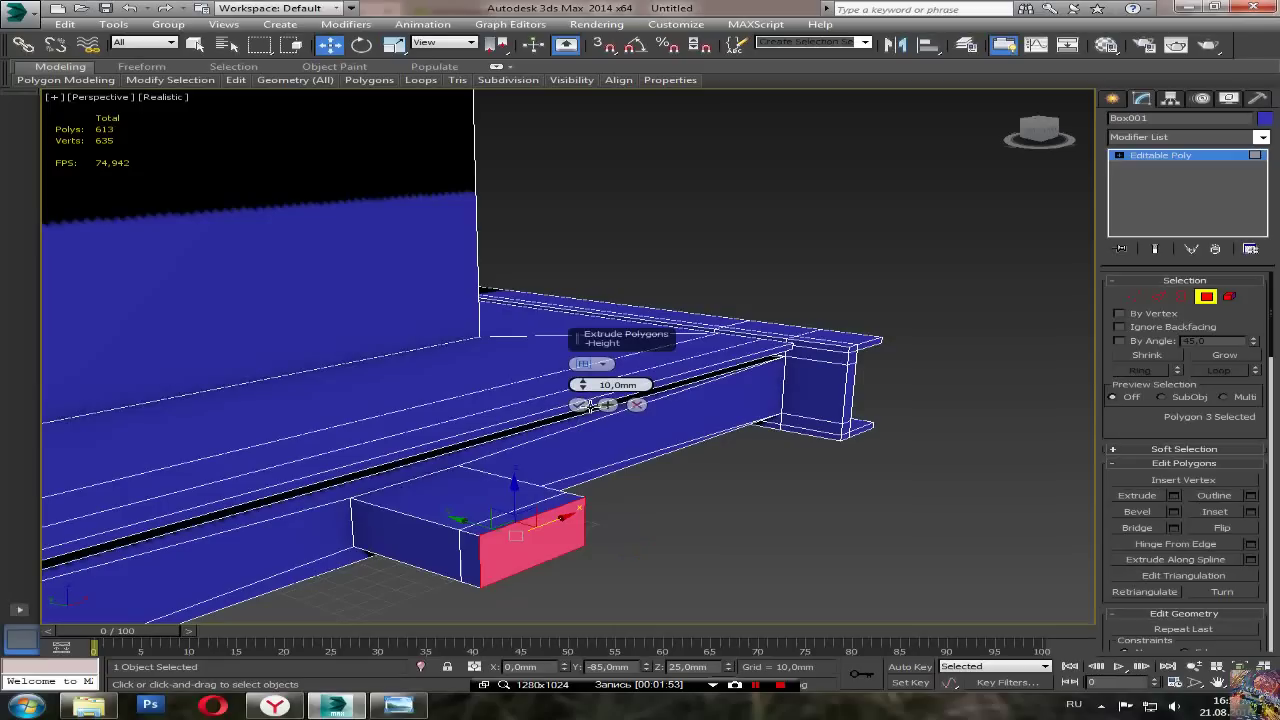
click(578, 410)
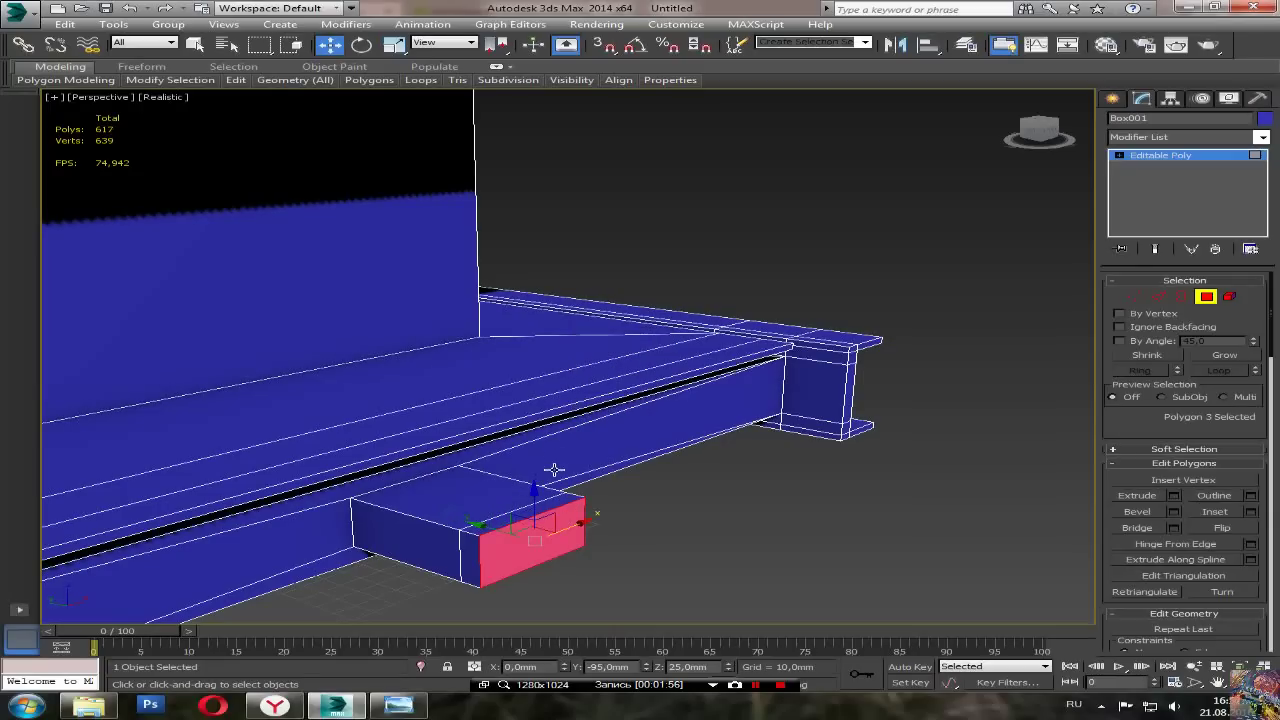
Step: Extrude the top and bottom faces of the block's thin end segment by 10 mm twice in succession
click(545, 505)
alt+middle_drag(548, 508, 489, 417)
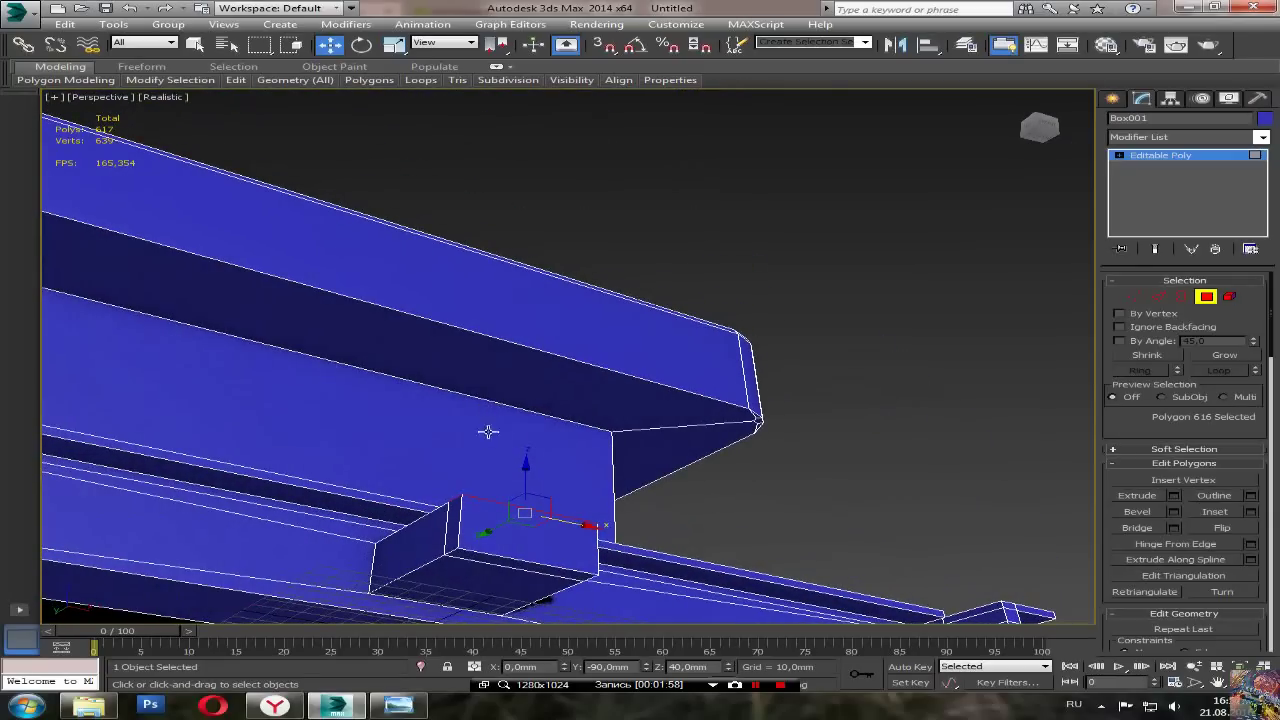
ctrl+click(498, 558)
alt+middle_drag(498, 558, 716, 567)
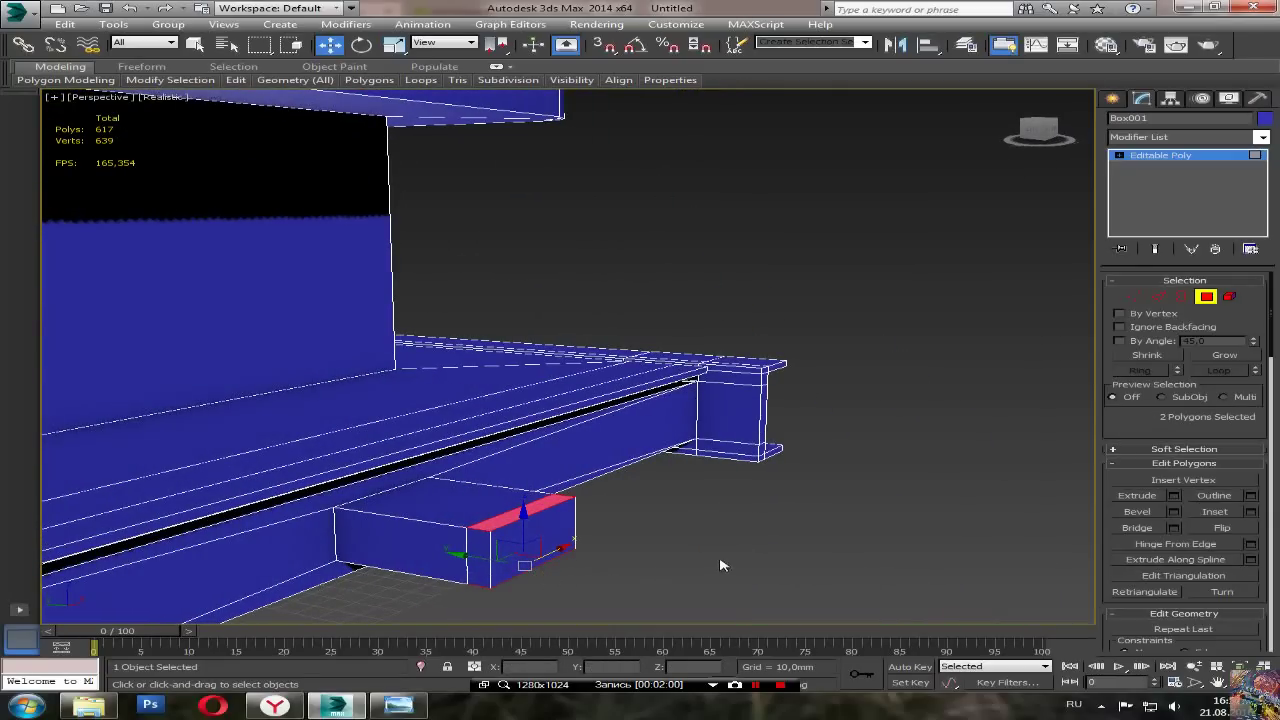
click(1174, 496)
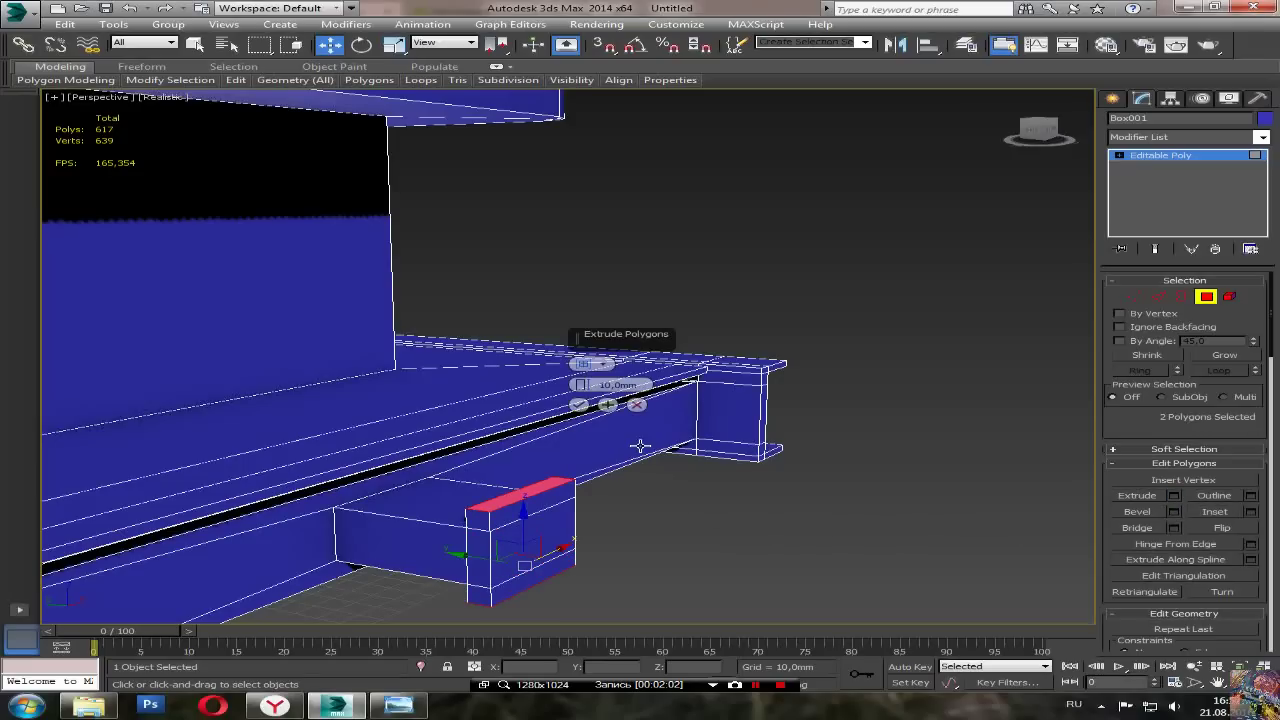
click(580, 408)
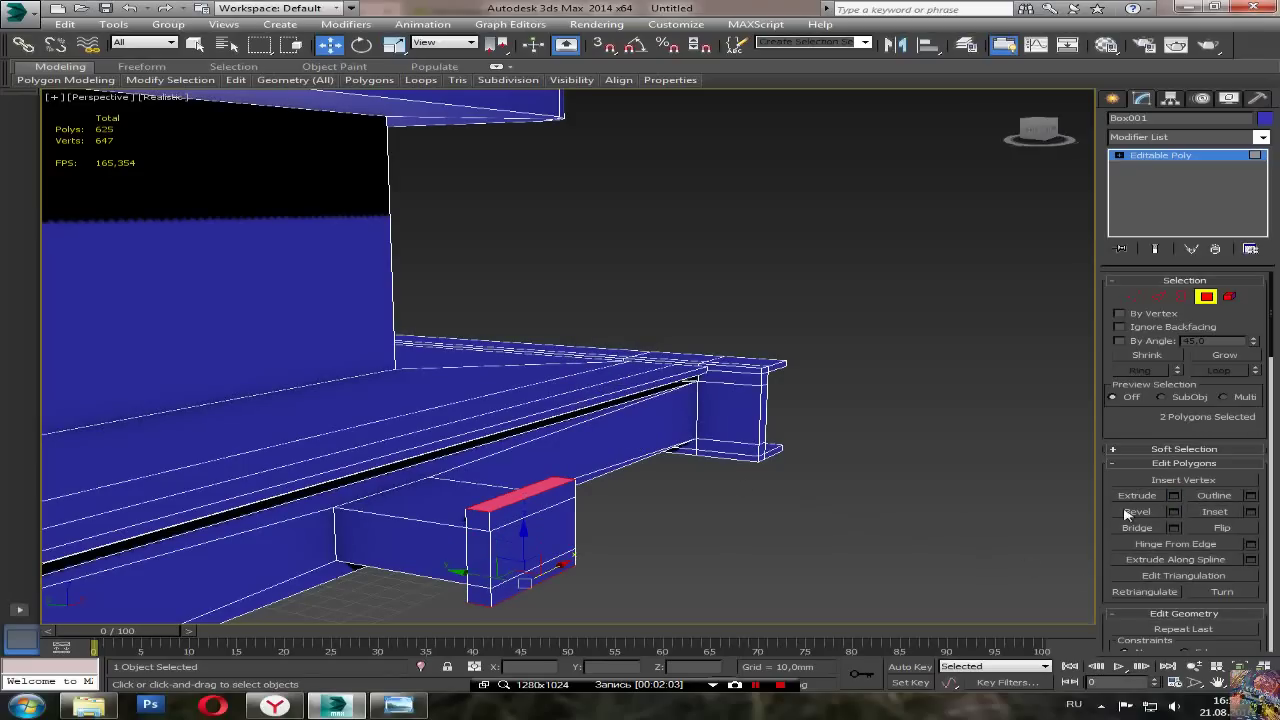
click(1174, 496)
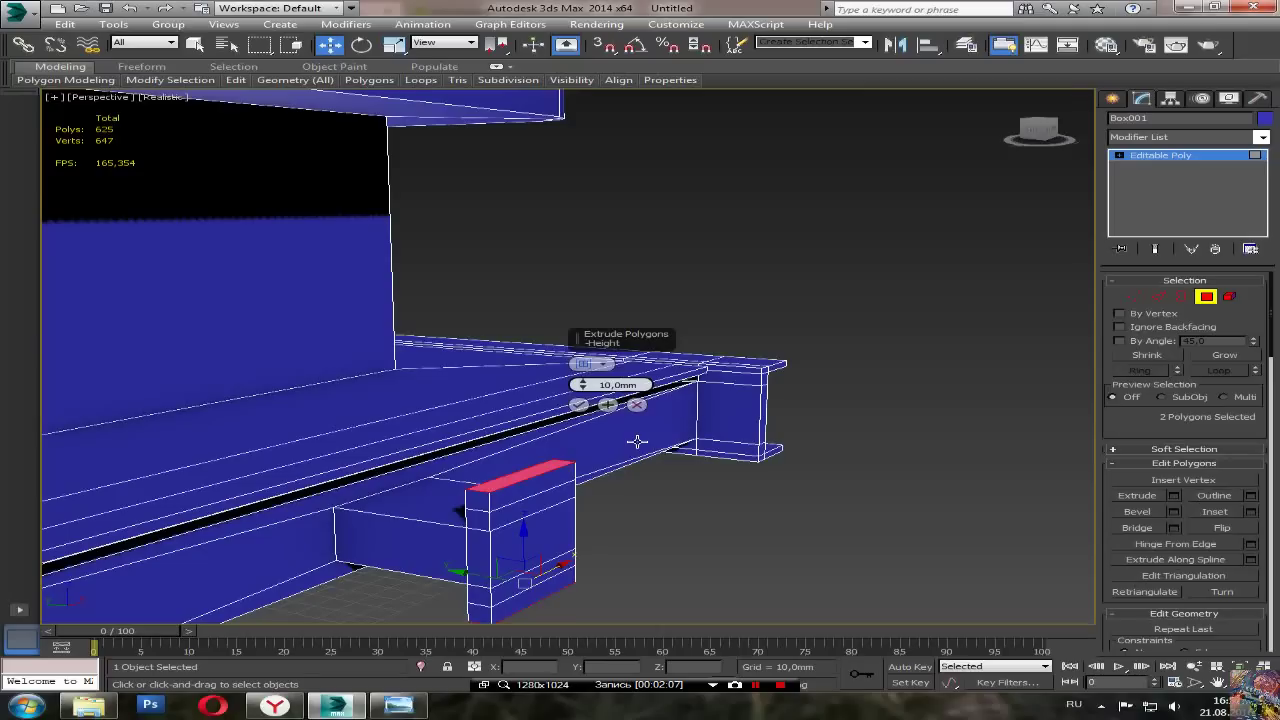
click(579, 405)
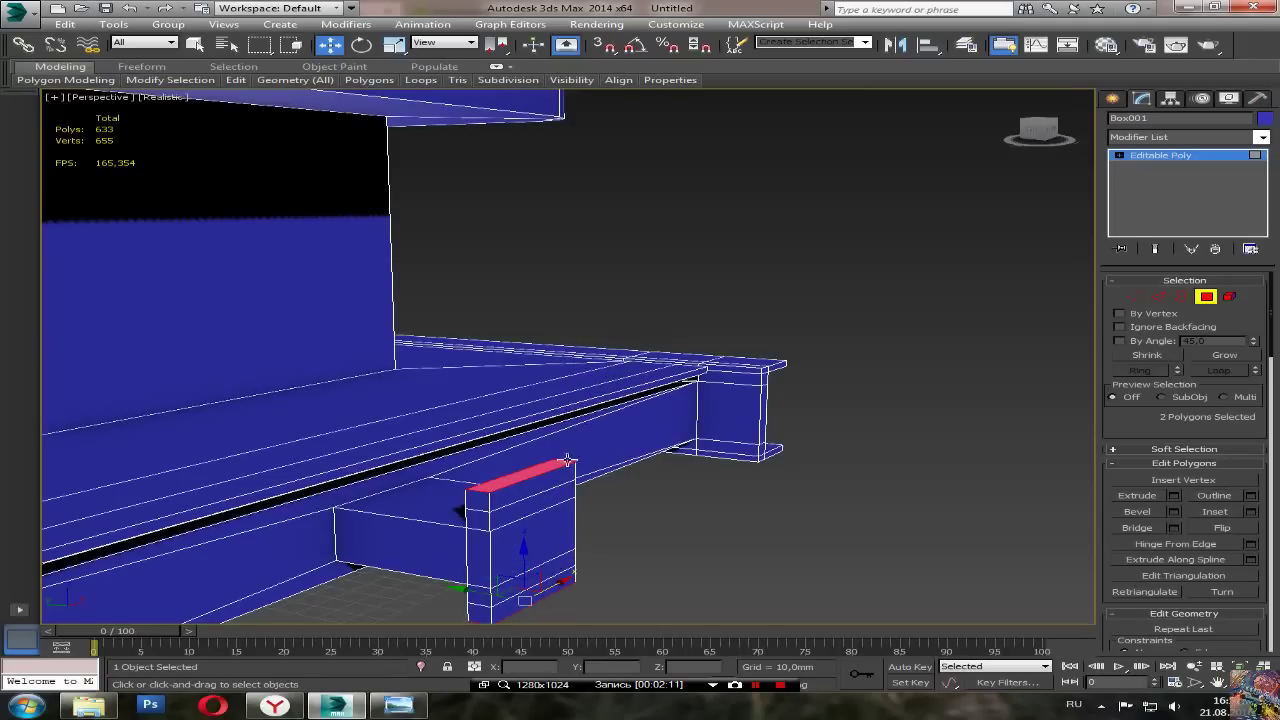
Step: Extrude the uppermost and lowermost front strips of the end plate outward by 60 mm to form two parallel prongs
click(536, 481)
ctrl+click(533, 589)
scroll(511, 526, down, 4)
middle_drag(511, 526, 490, 500)
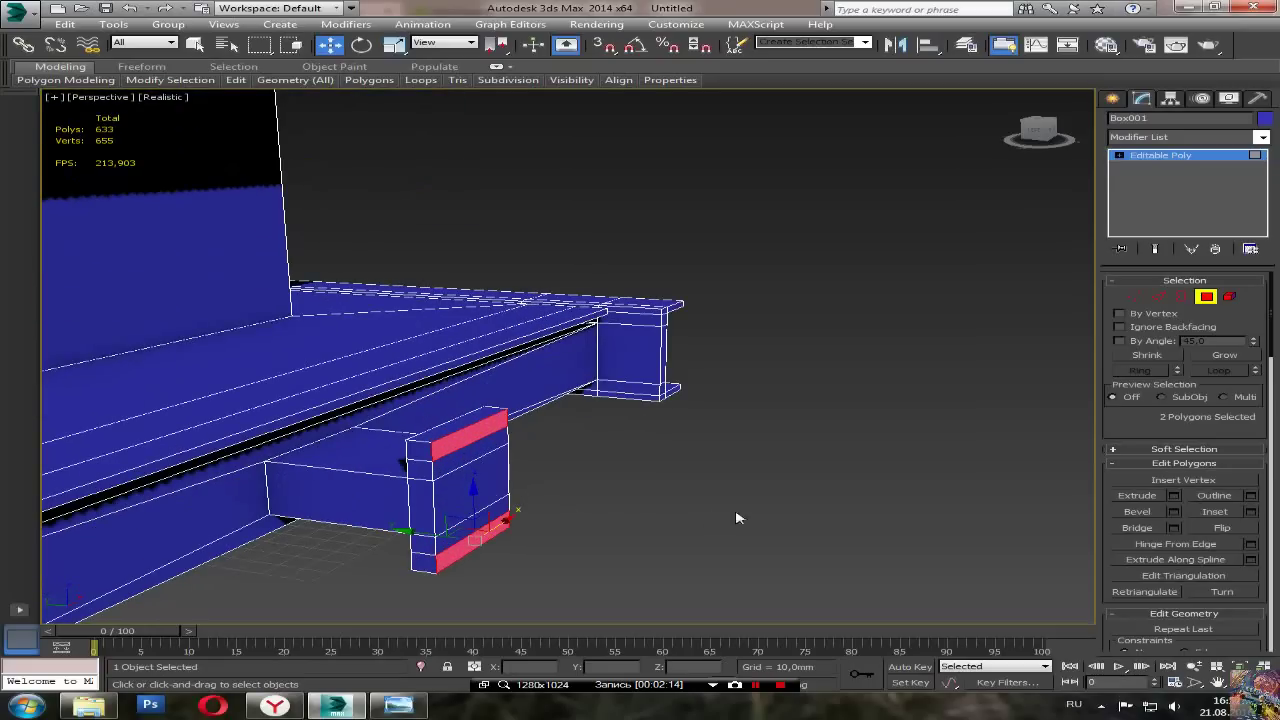
click(1138, 497)
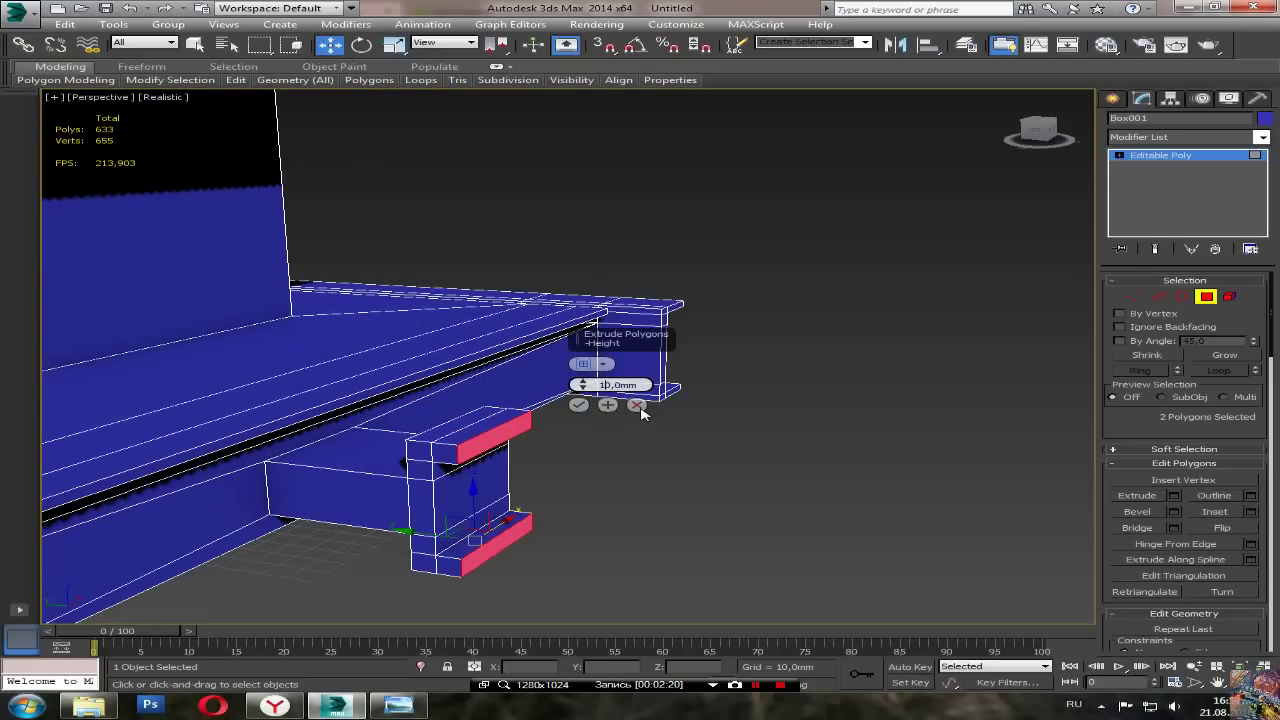
text(0)
key(BackSpace)
key(BackSpace)
text(6)
click(580, 405)
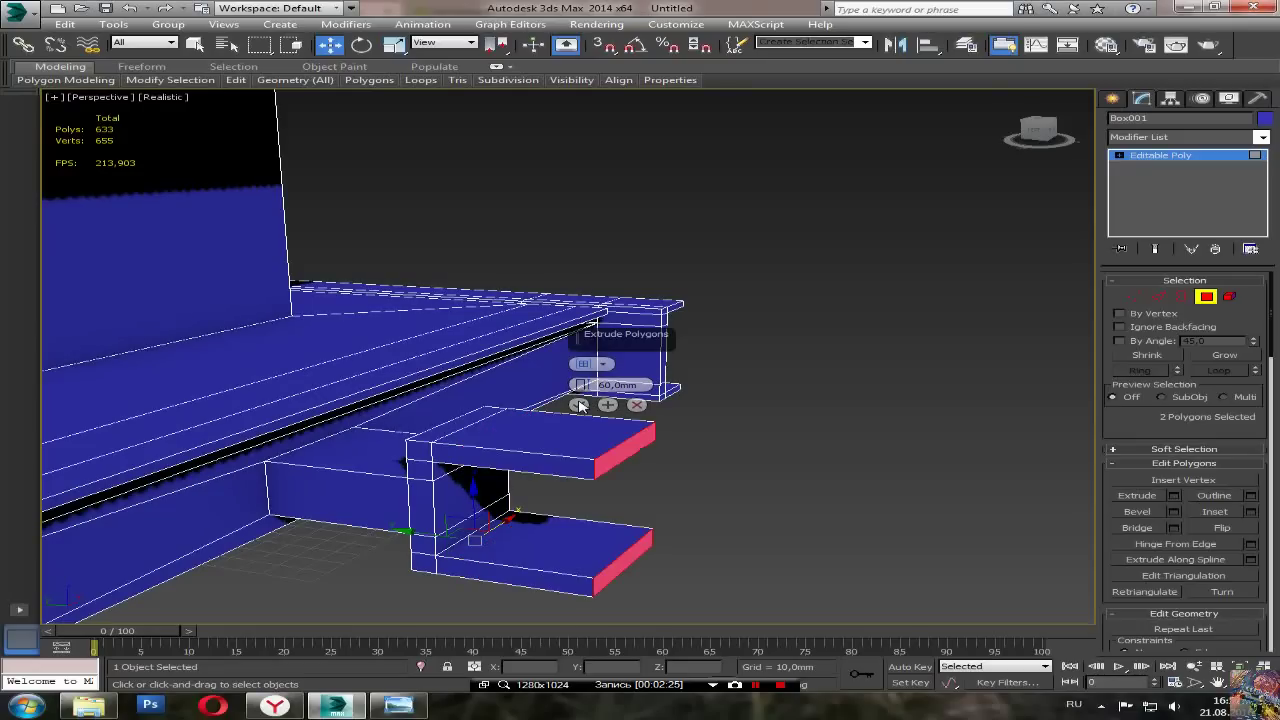
Step: Bevel the upper and lower faces of both prongs with a height of 0 mm and an outline of -20 mm
scroll(649, 435, down, 5)
alt+middle_drag(648, 438, 580, 457)
scroll(580, 457, up, 6)
alt+middle_drag(693, 468, 660, 481)
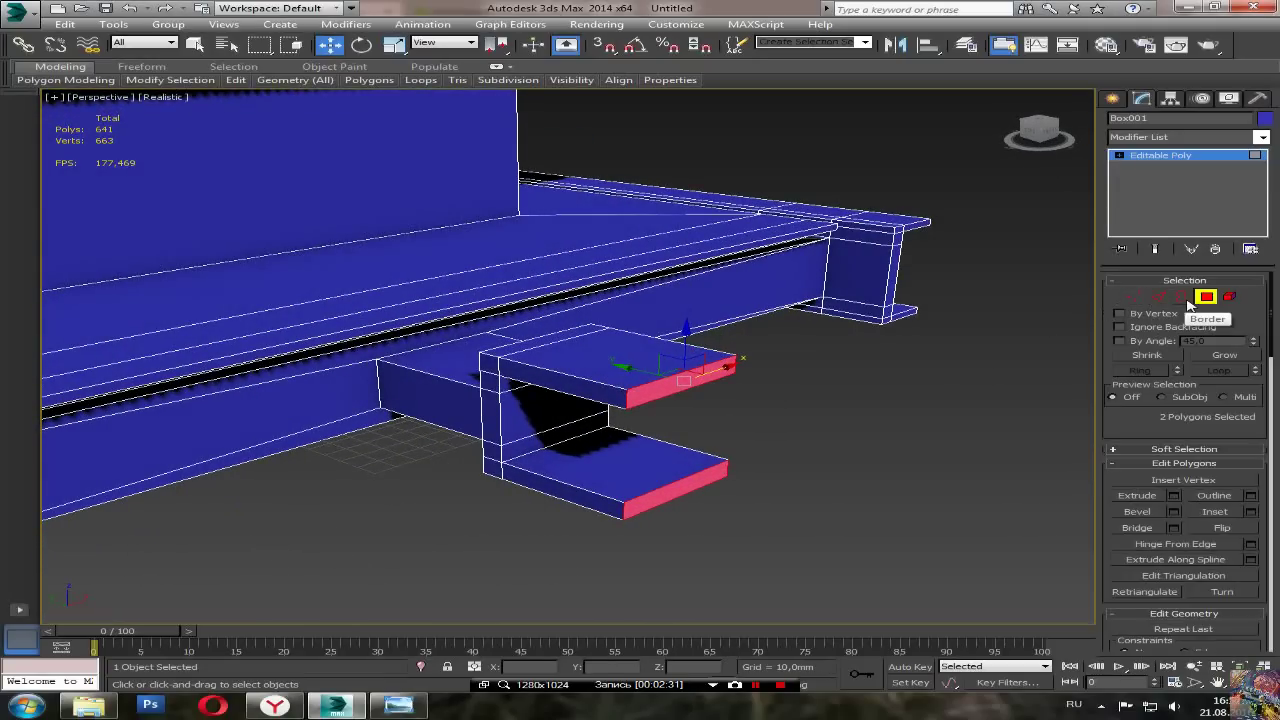
click(635, 468)
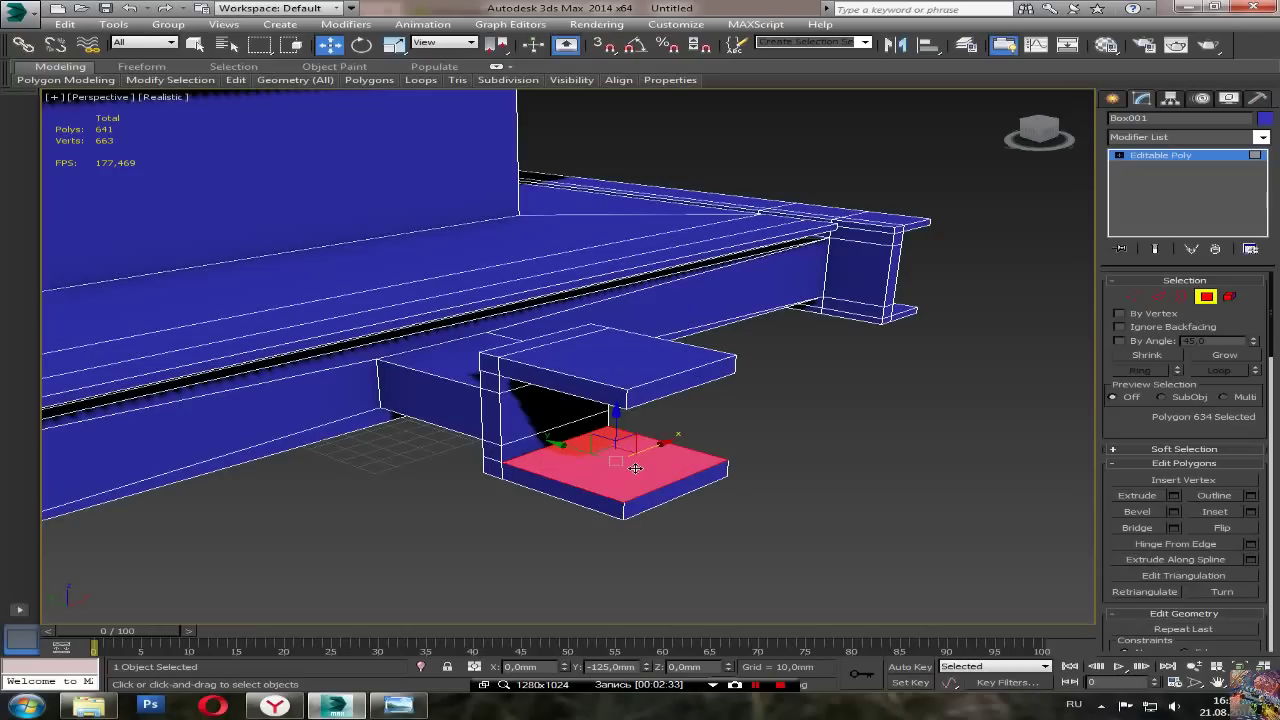
click(652, 355)
alt+middle_drag(652, 355, 605, 363)
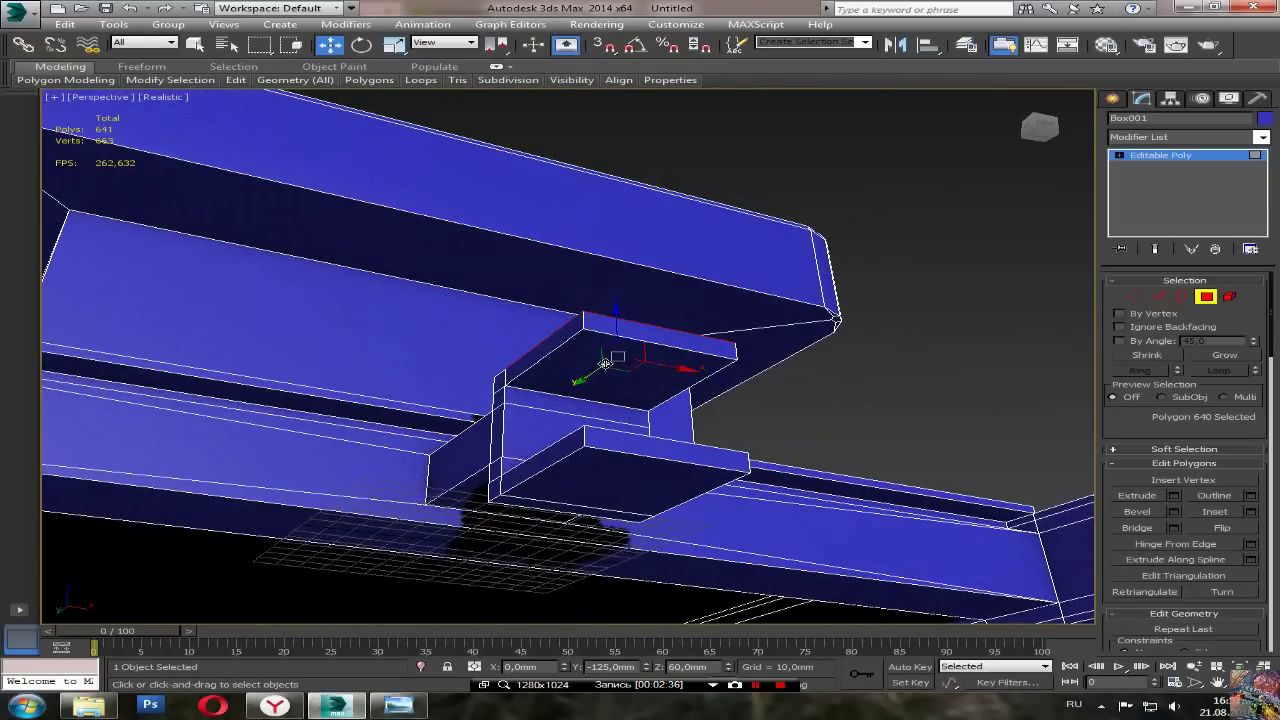
alt+middle_drag(600, 370, 629, 443)
ctrl+click(638, 297)
ctrl+click(621, 497)
alt+middle_drag(621, 497, 651, 501)
ctrl+click(639, 480)
scroll(636, 470, down, 5)
scroll(659, 468, up, 2)
alt+middle_drag(563, 385, 612, 460)
scroll(616, 455, up, 4)
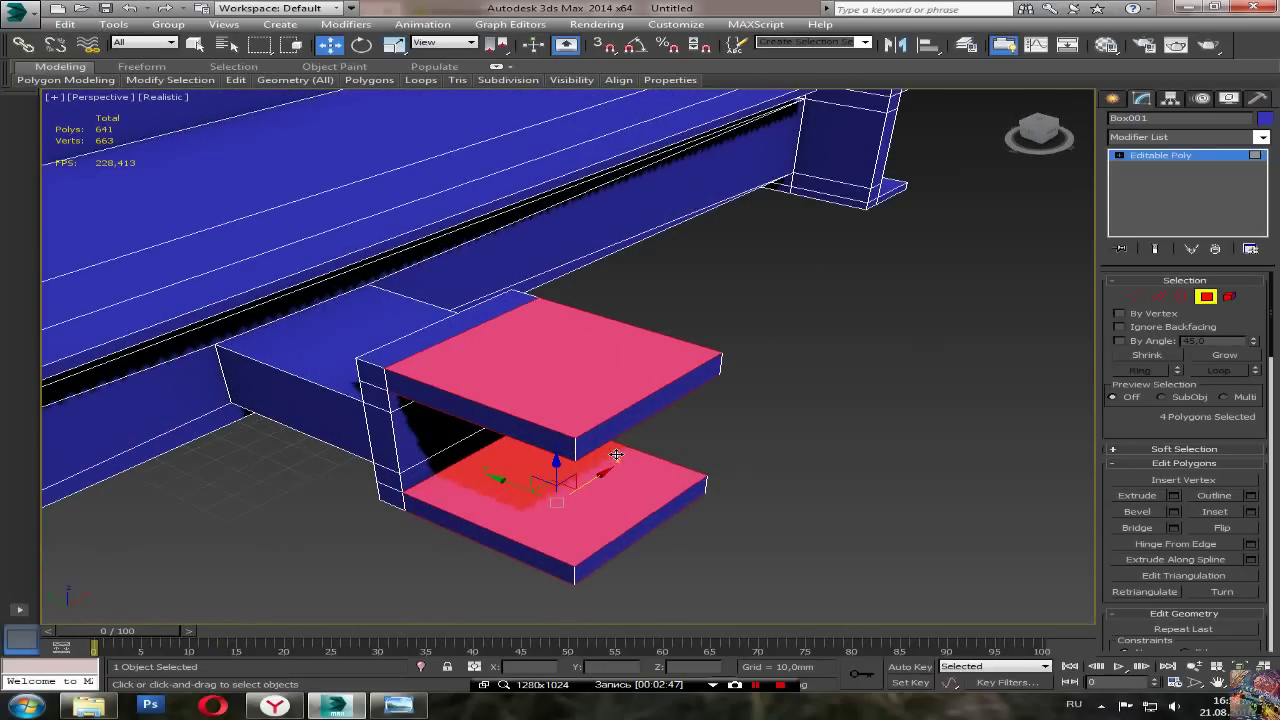
click(1173, 511)
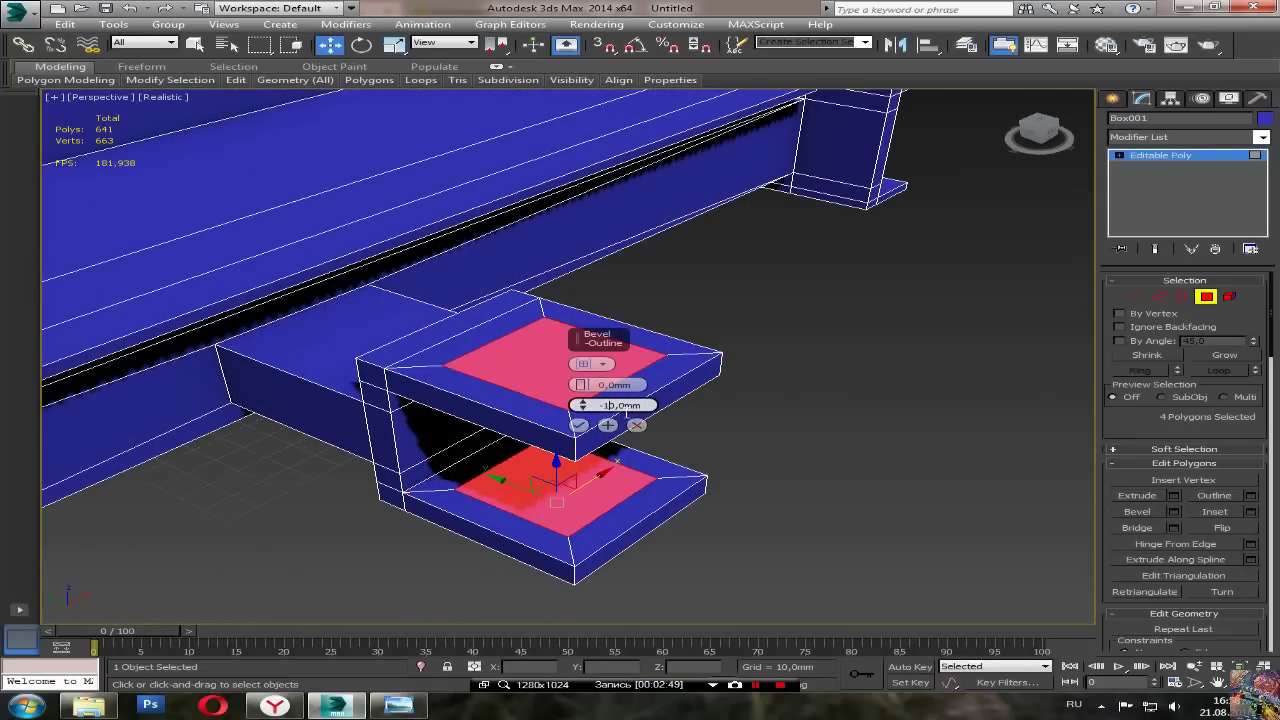
key(BackSpace)
text(5)
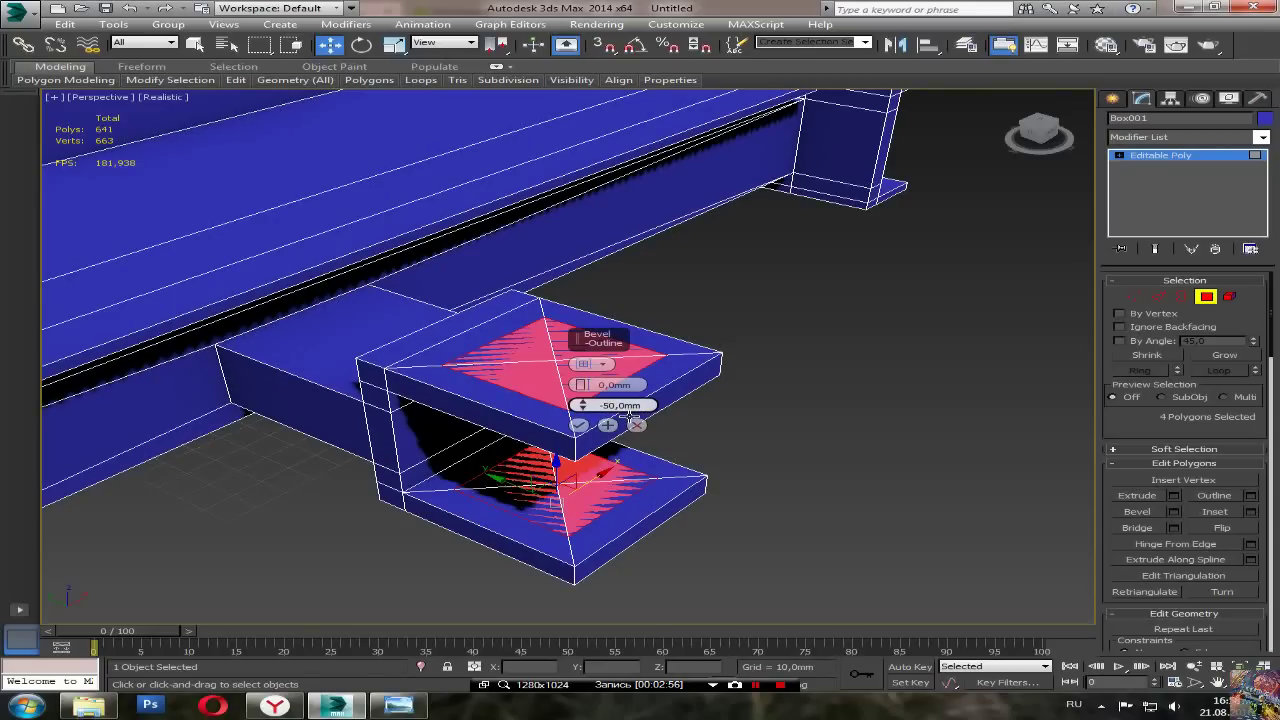
key(BackSpace)
text(2)
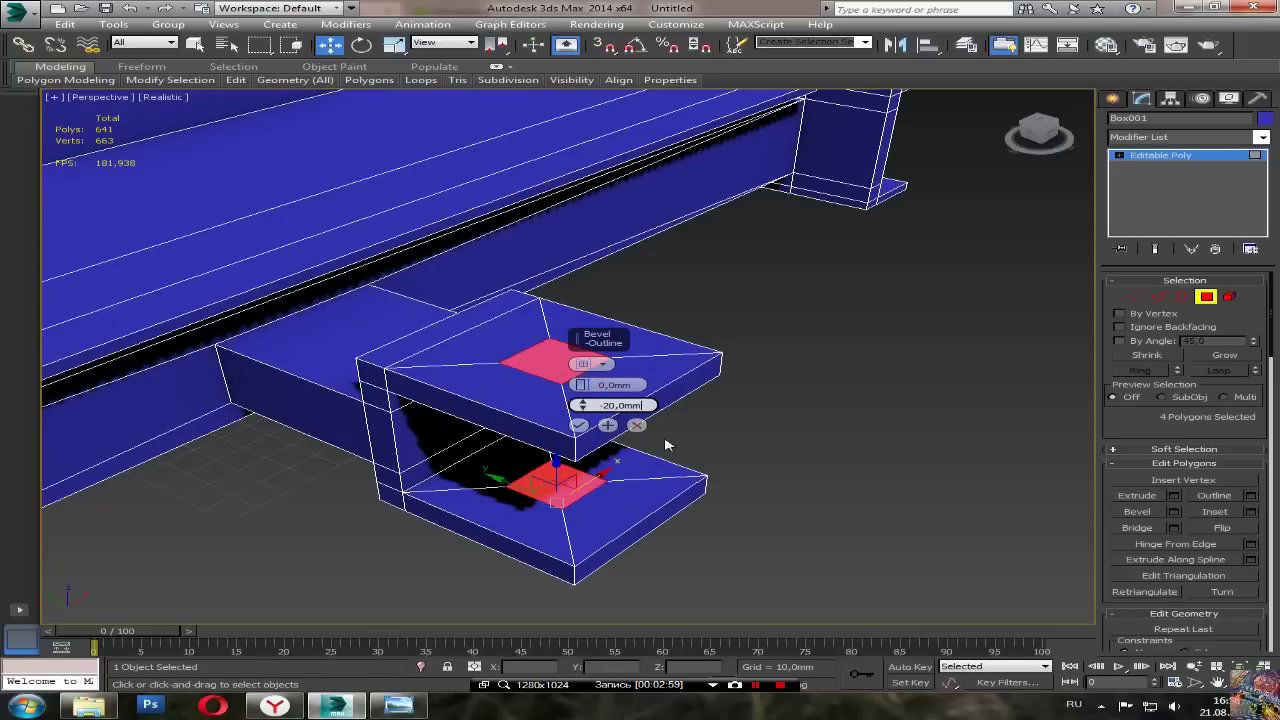
click(579, 425)
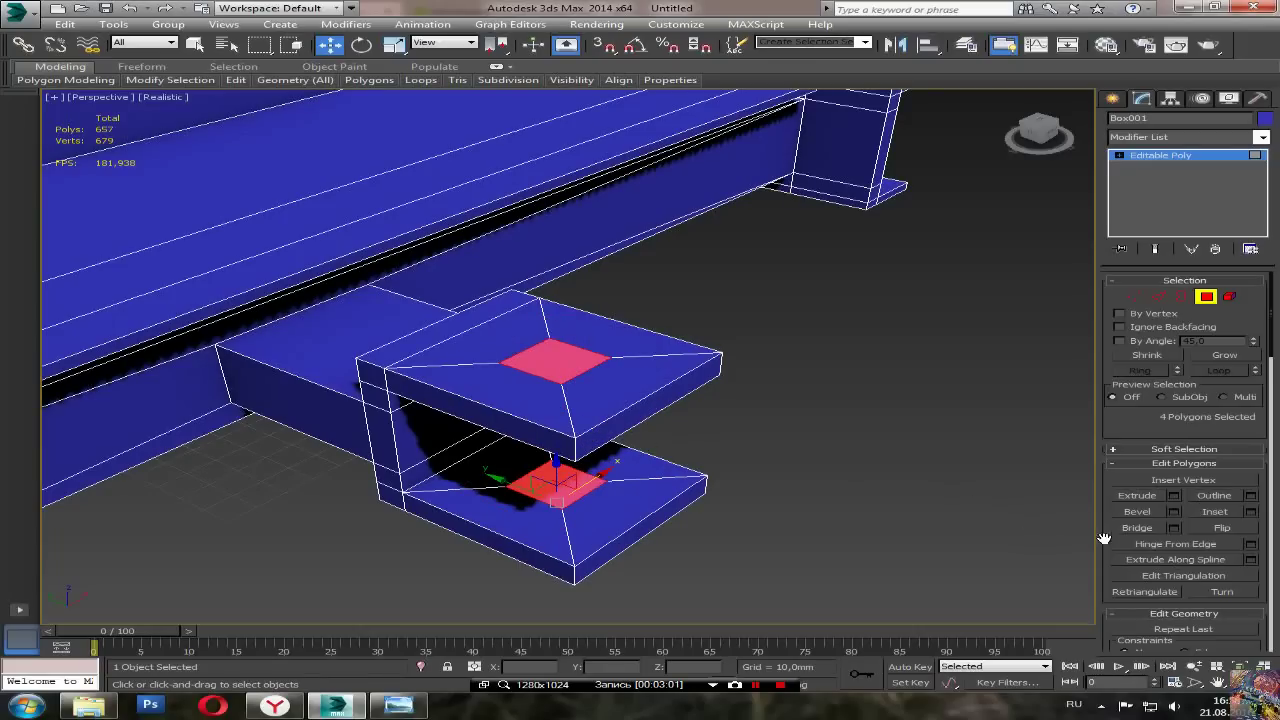
Step: Extrude the four small inset squares on the prongs by 20 mm to form pin segments
click(1173, 495)
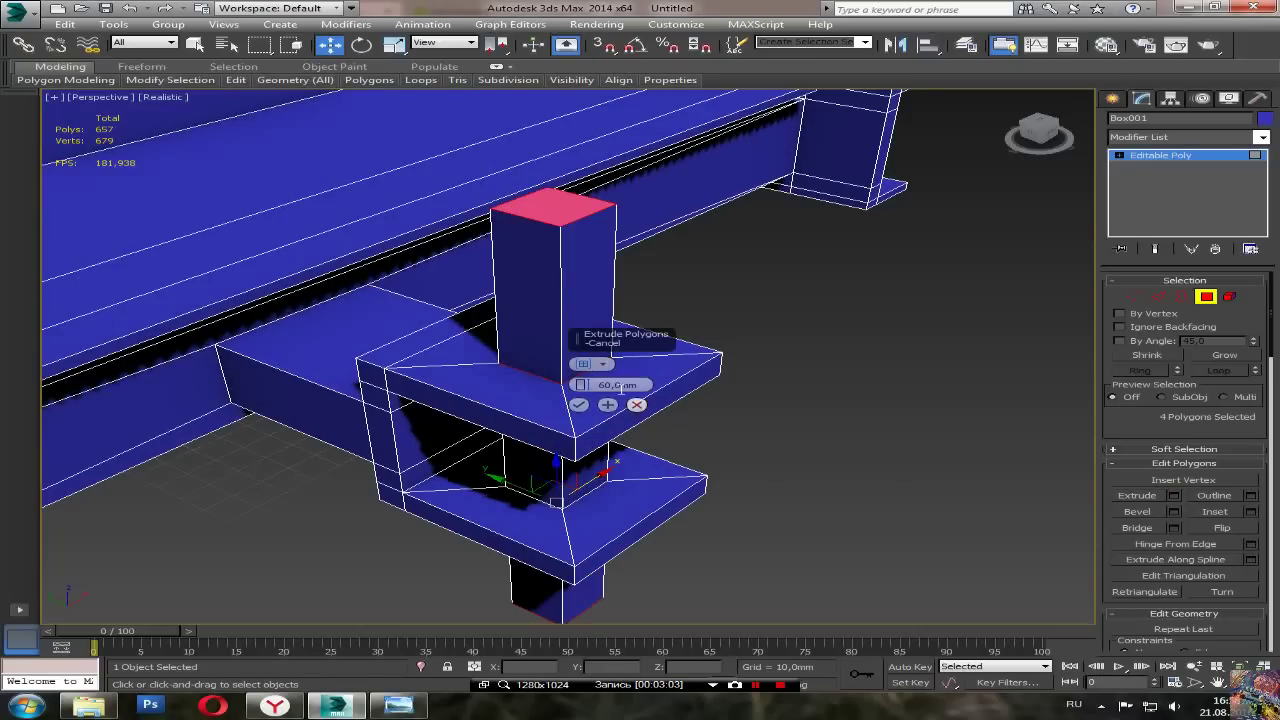
key(BackSpace)
text(2)
key(Return)
alt+middle_drag(670, 490, 657, 446)
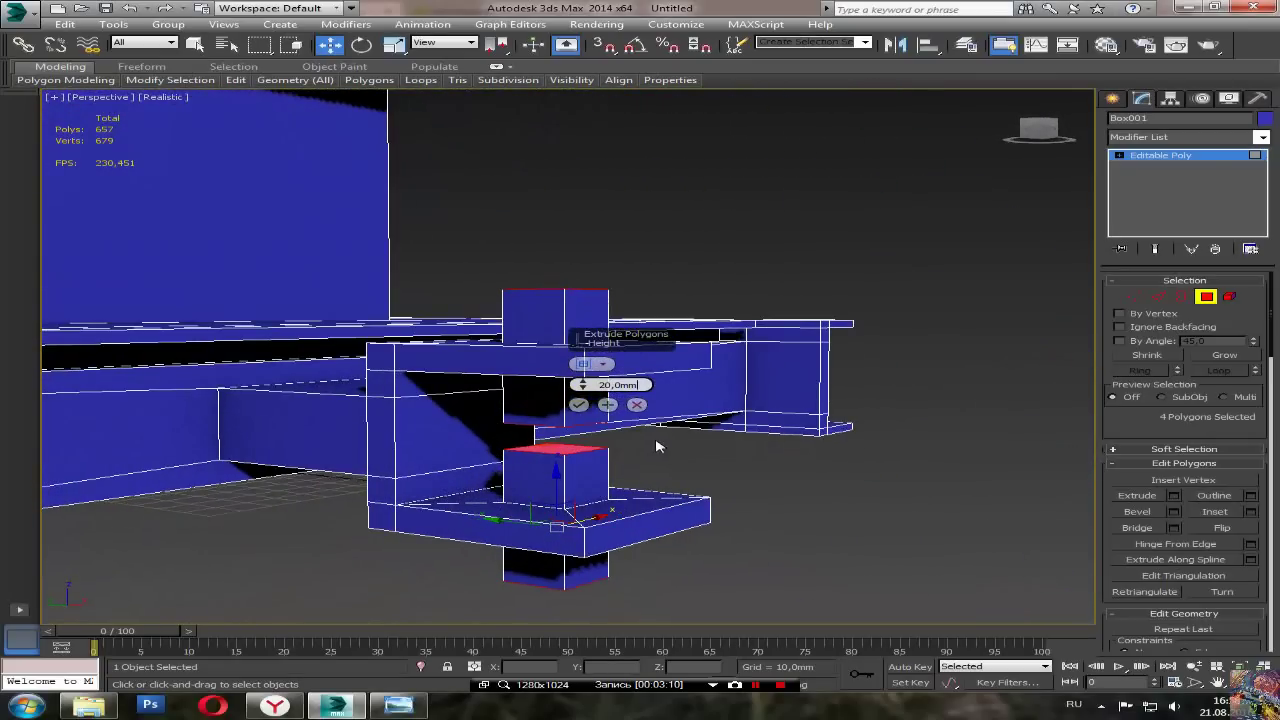
click(579, 404)
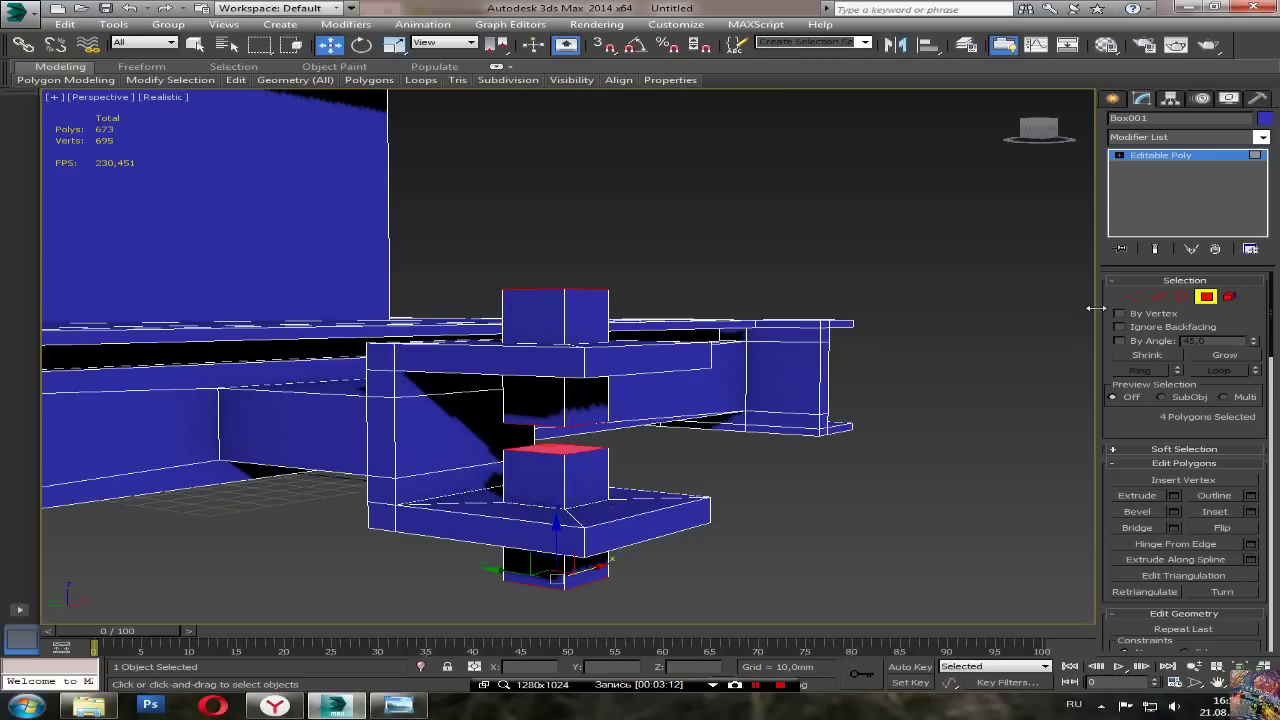
Step: Delete the two facing end polygons of the pin segments in the gap between the prongs
scroll(660, 430, up, 6)
click(478, 437)
alt+middle_drag(478, 437, 457, 494)
ctrl+click(457, 494)
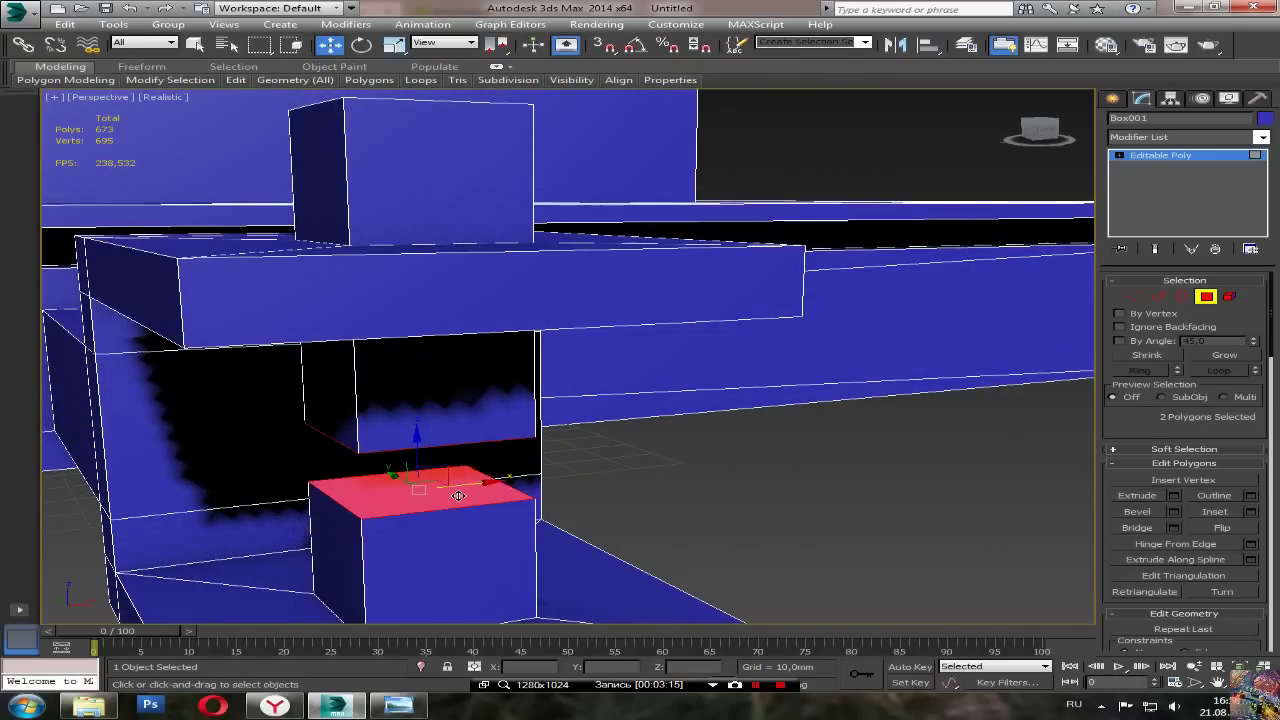
key(Delete)
Step: Collapse the vertically opposed vertex pairs at the pin's two outer corners, joining the upper and lower segments between the prongs
click(1133, 296)
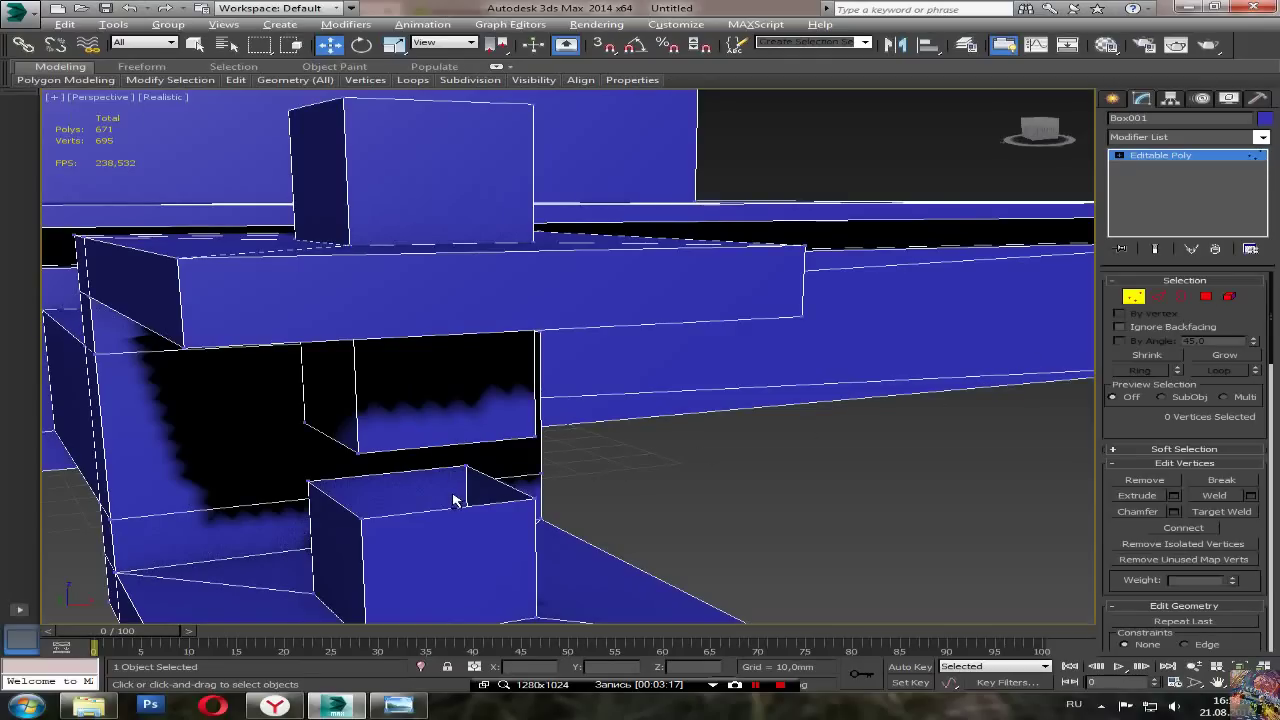
scroll(457, 495, up, 4)
middle_drag(406, 509, 577, 423)
scroll(557, 420, down, 4)
scroll(578, 425, up, 3)
click(717, 293)
alt+middle_drag(689, 351, 721, 363)
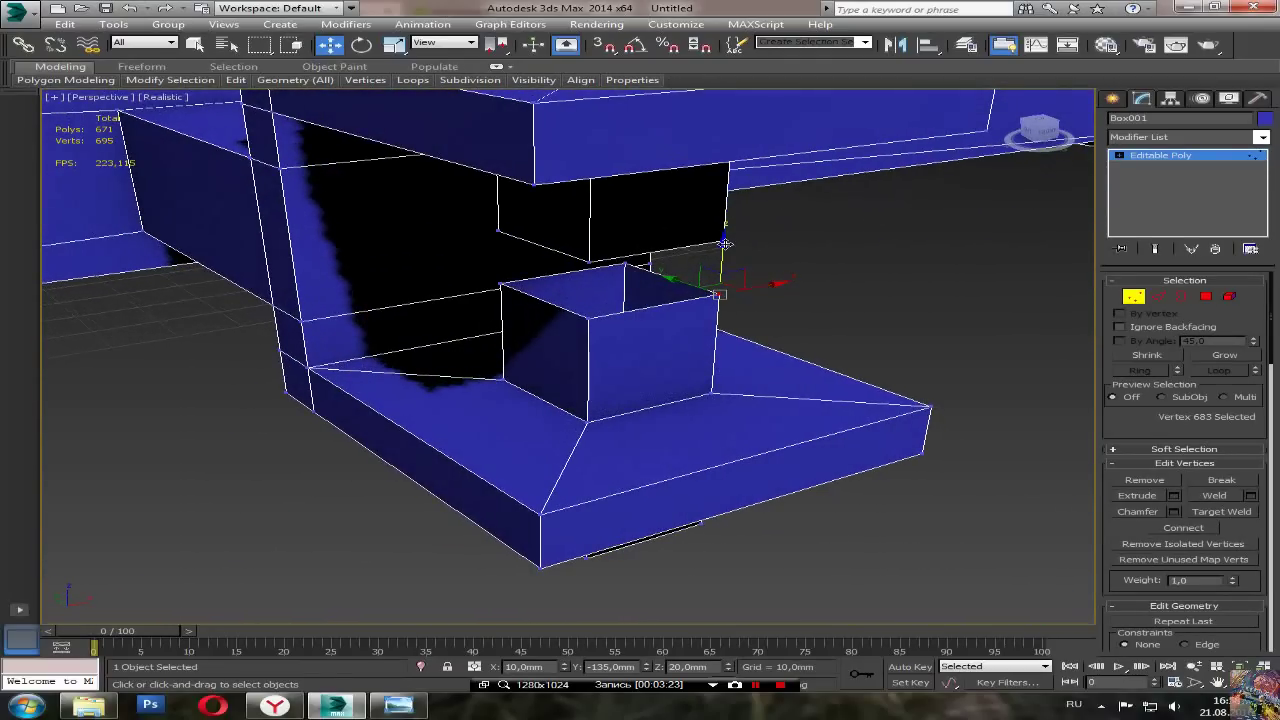
ctrl+click(725, 242)
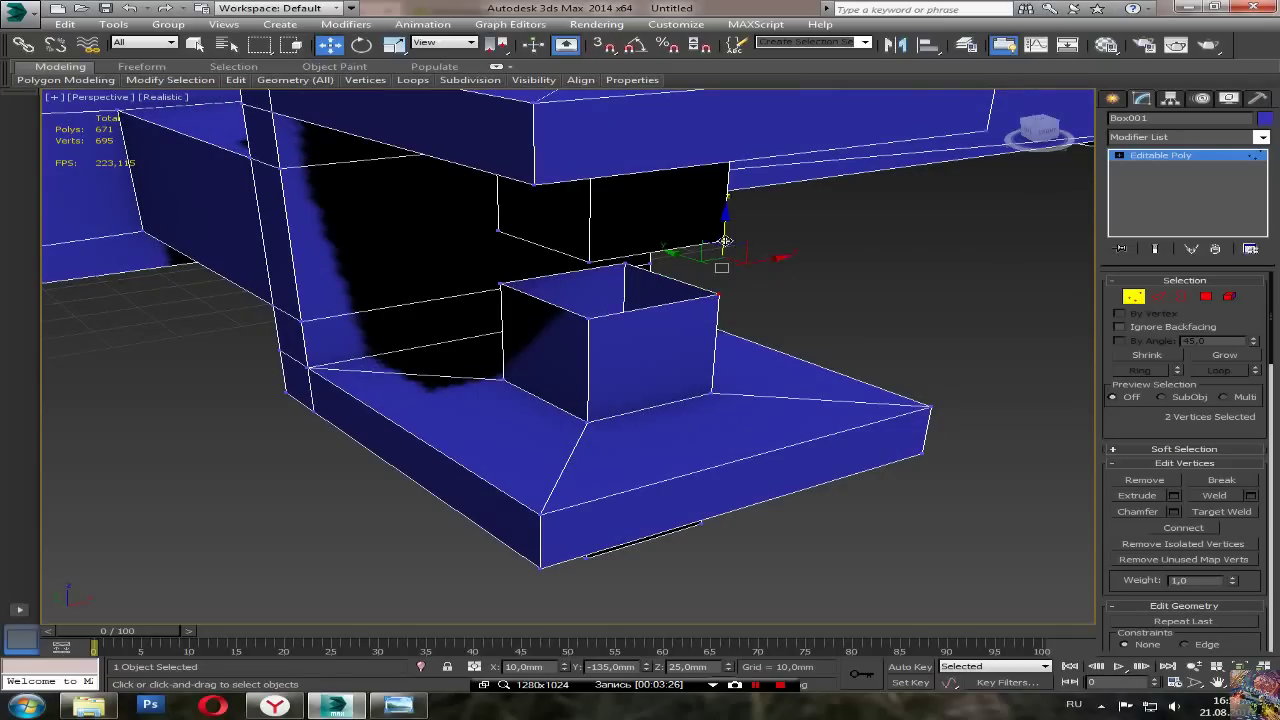
right_click(725, 242)
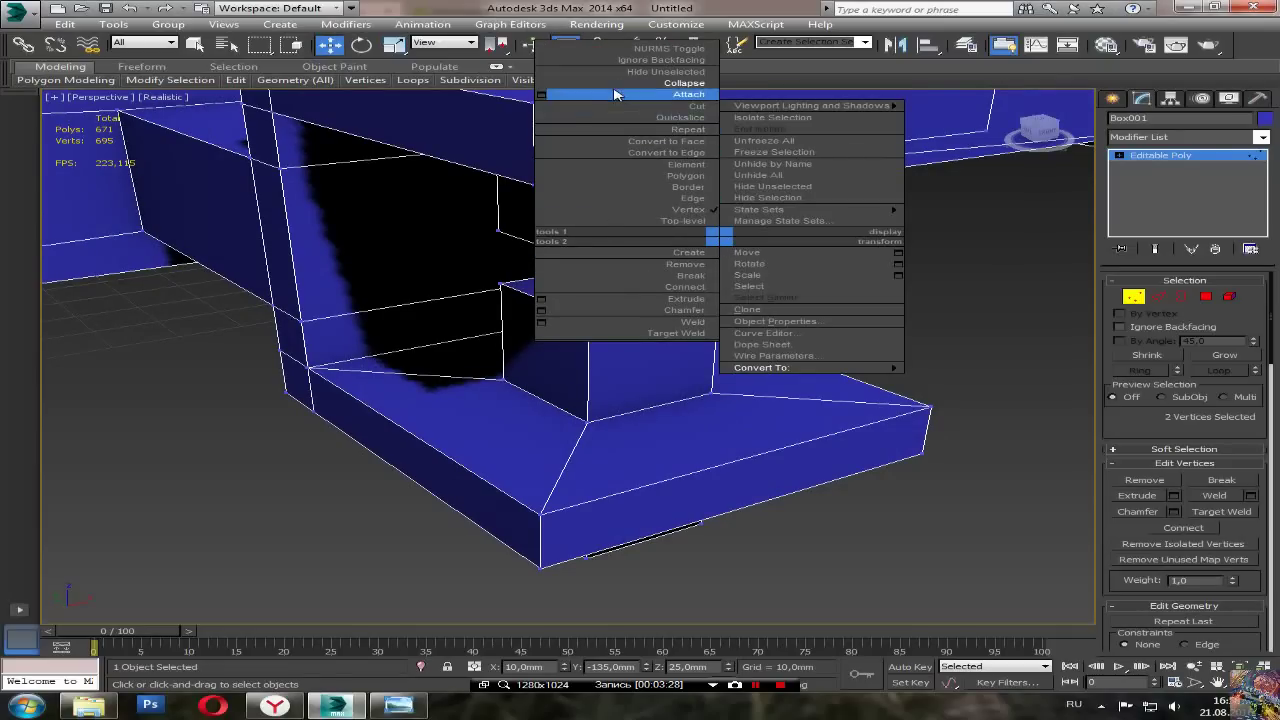
click(665, 95)
click(589, 317)
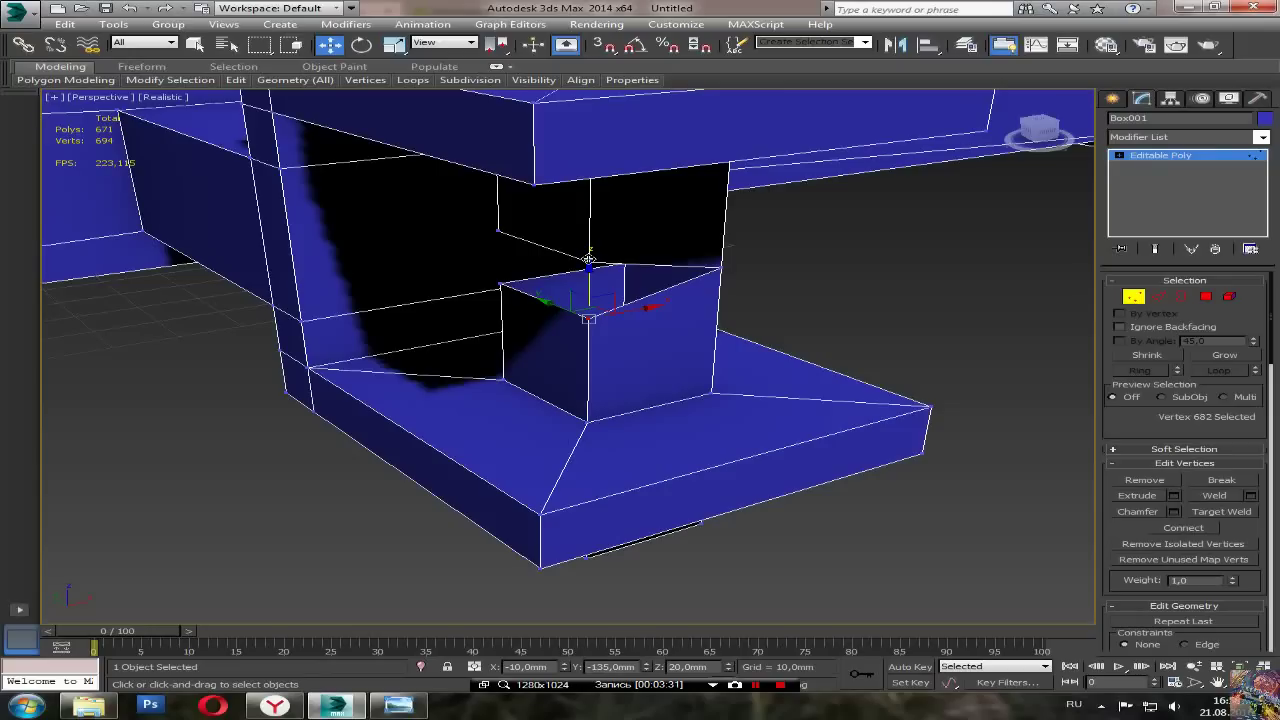
ctrl+click(590, 266)
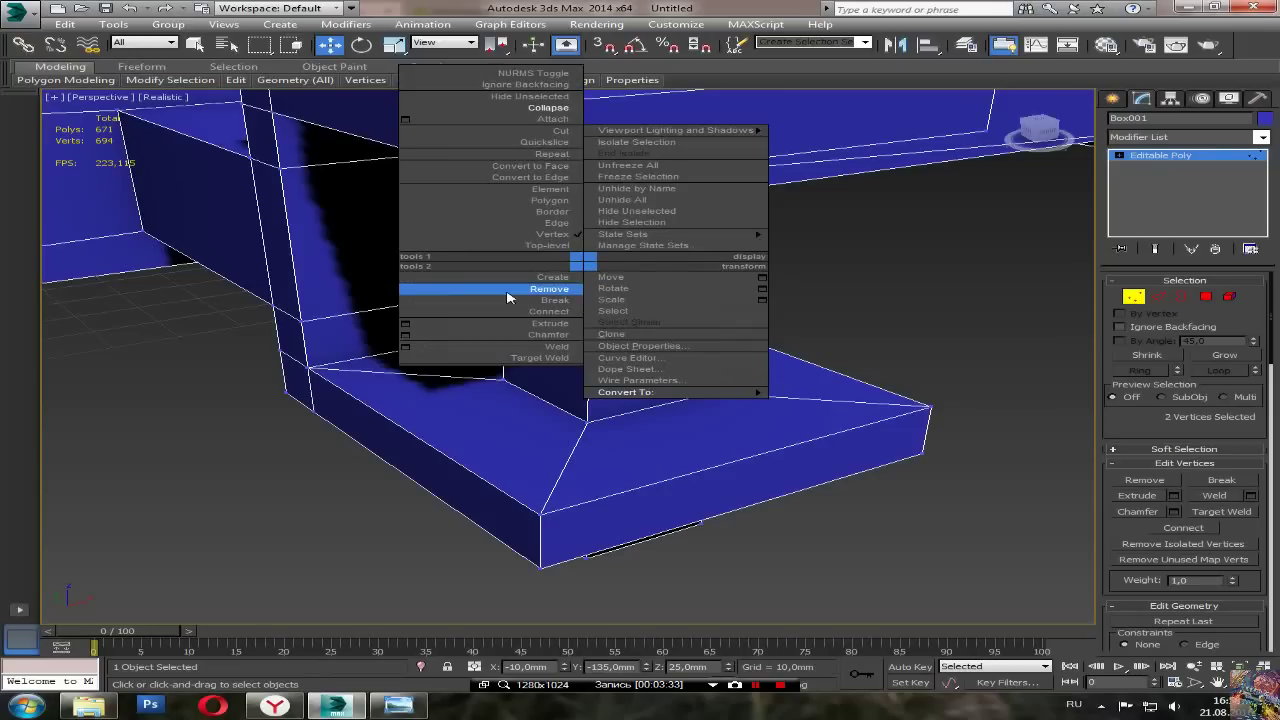
click(530, 109)
Step: Collapse the remaining two vertex pairs at the pin's corners nearest the frame
alt+middle_drag(547, 314, 752, 314)
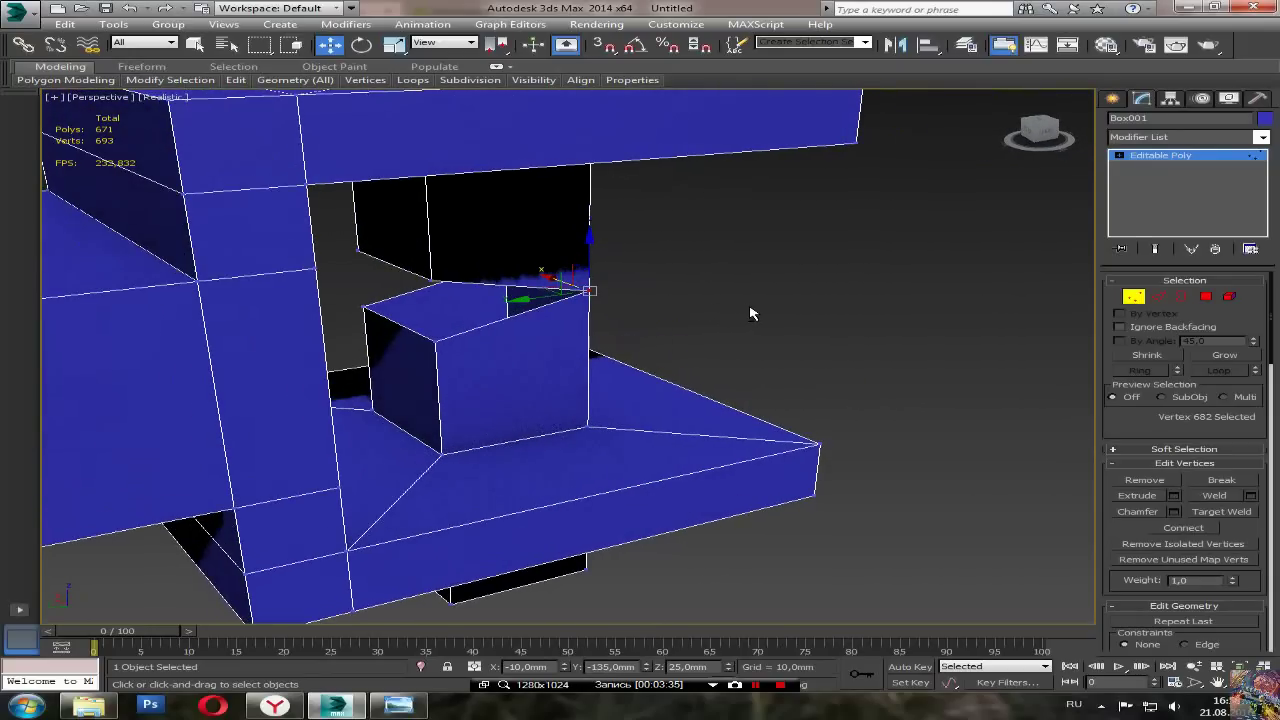
ctrl+click(440, 343)
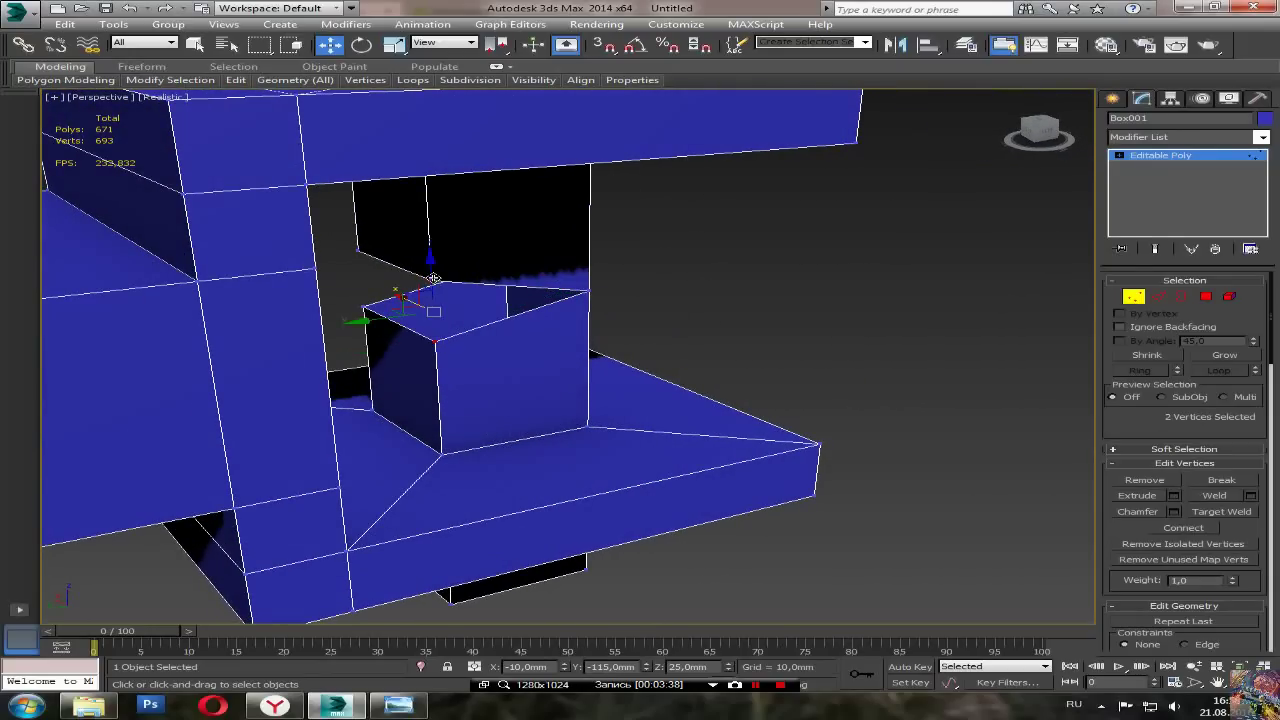
right_click(427, 273)
click(390, 122)
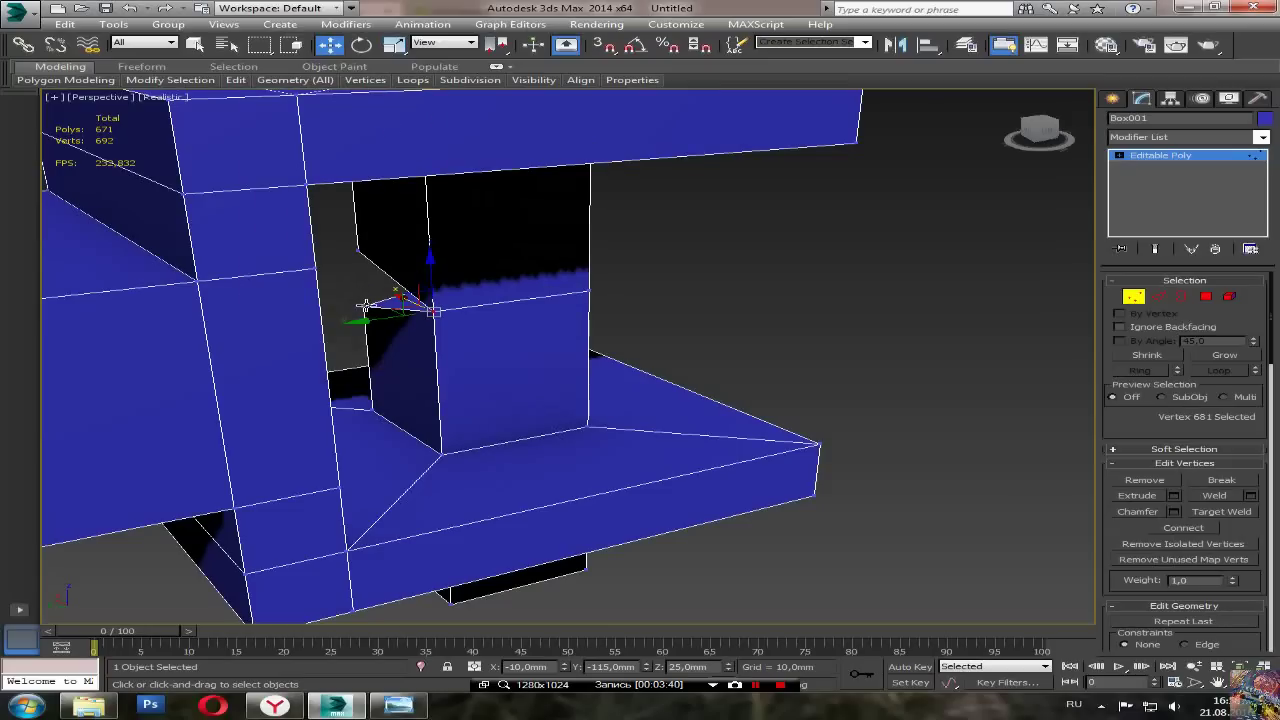
right_click(360, 250)
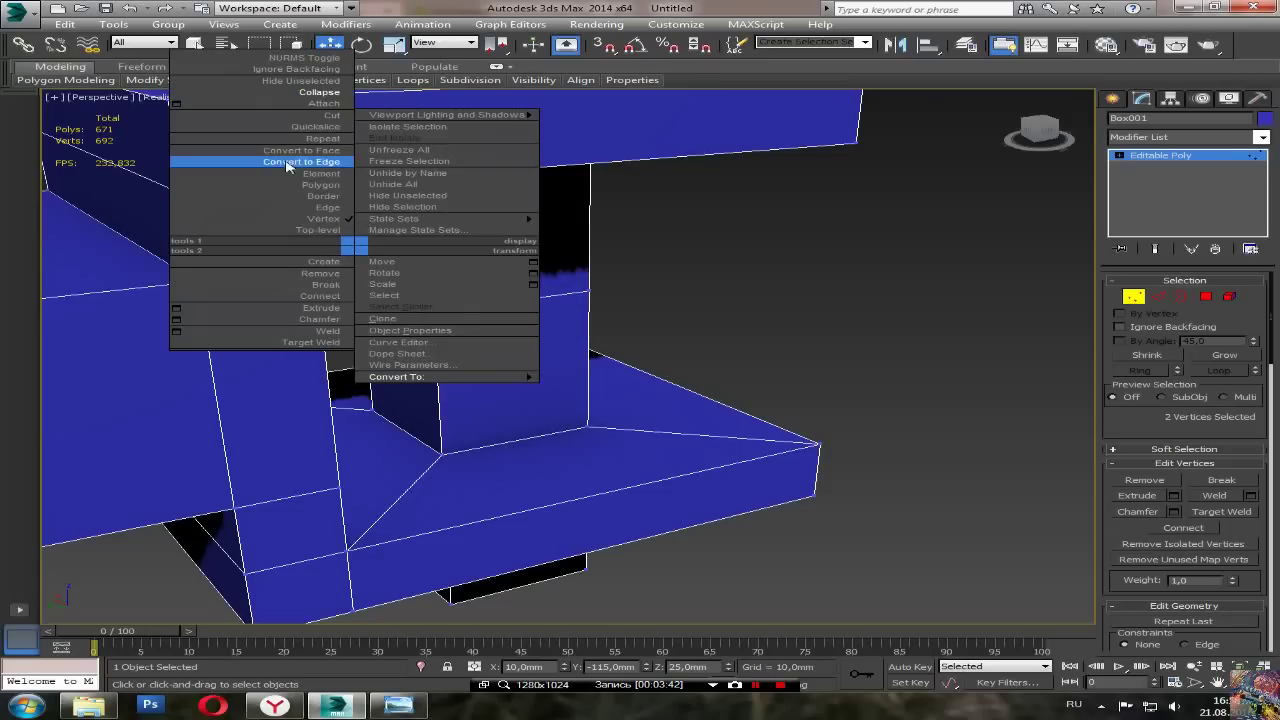
click(310, 97)
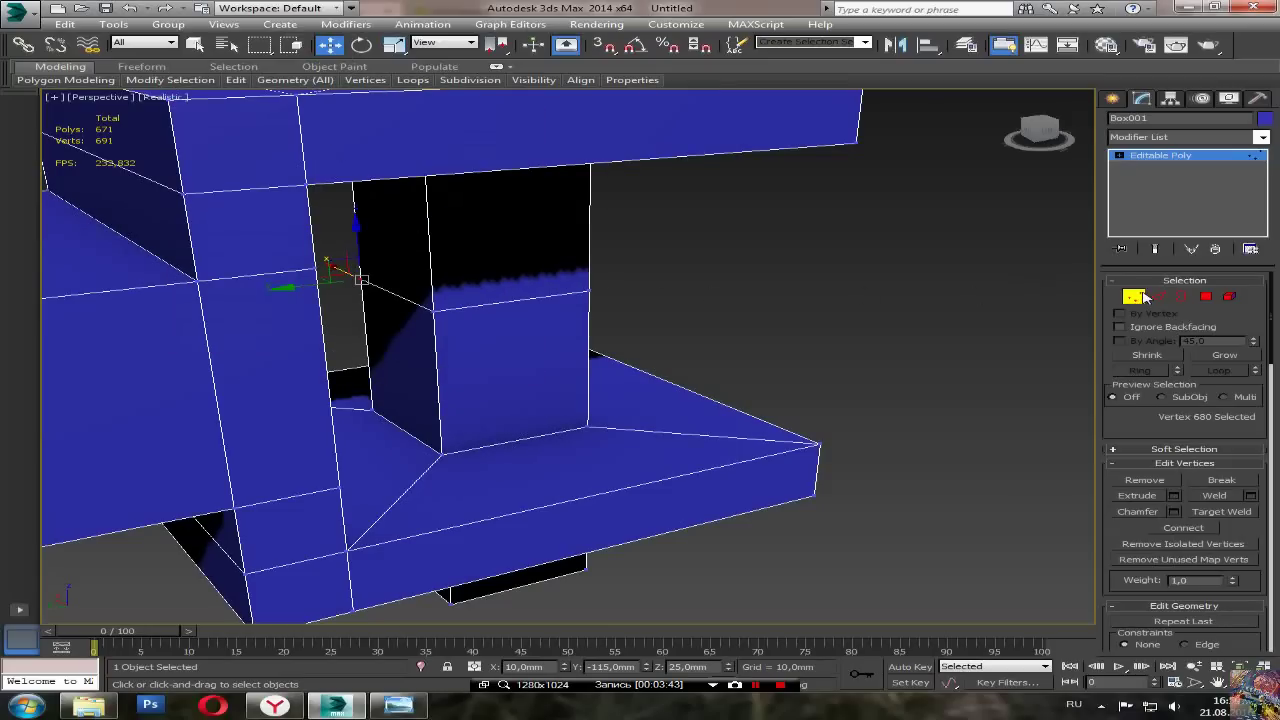
Step: Remove the horizontal mid-height edges from three sides of the pin between the prongs
click(1157, 296)
click(400, 296)
key(BackSpace)
scroll(506, 371, up, 5)
scroll(430, 372, down, 5)
alt+middle_drag(466, 413, 386, 300)
scroll(350, 390, up, 2)
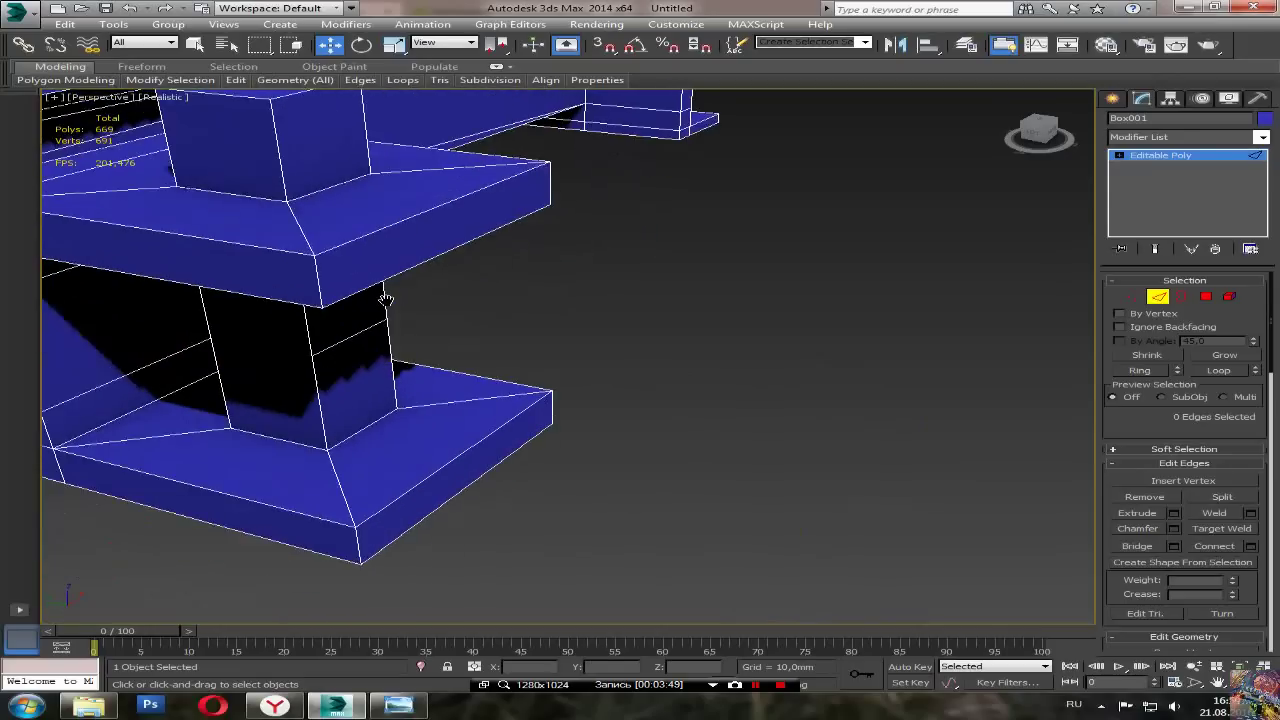
scroll(386, 299, up, 1)
click(362, 323)
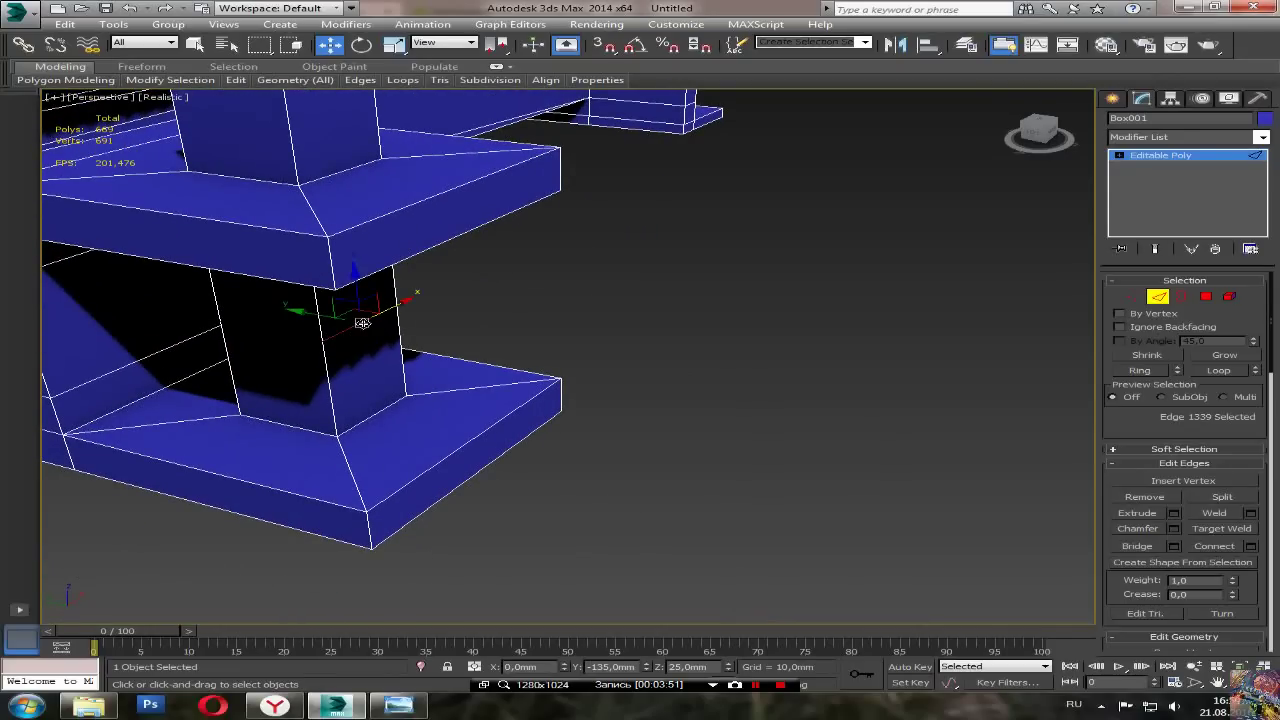
key(BackSpace)
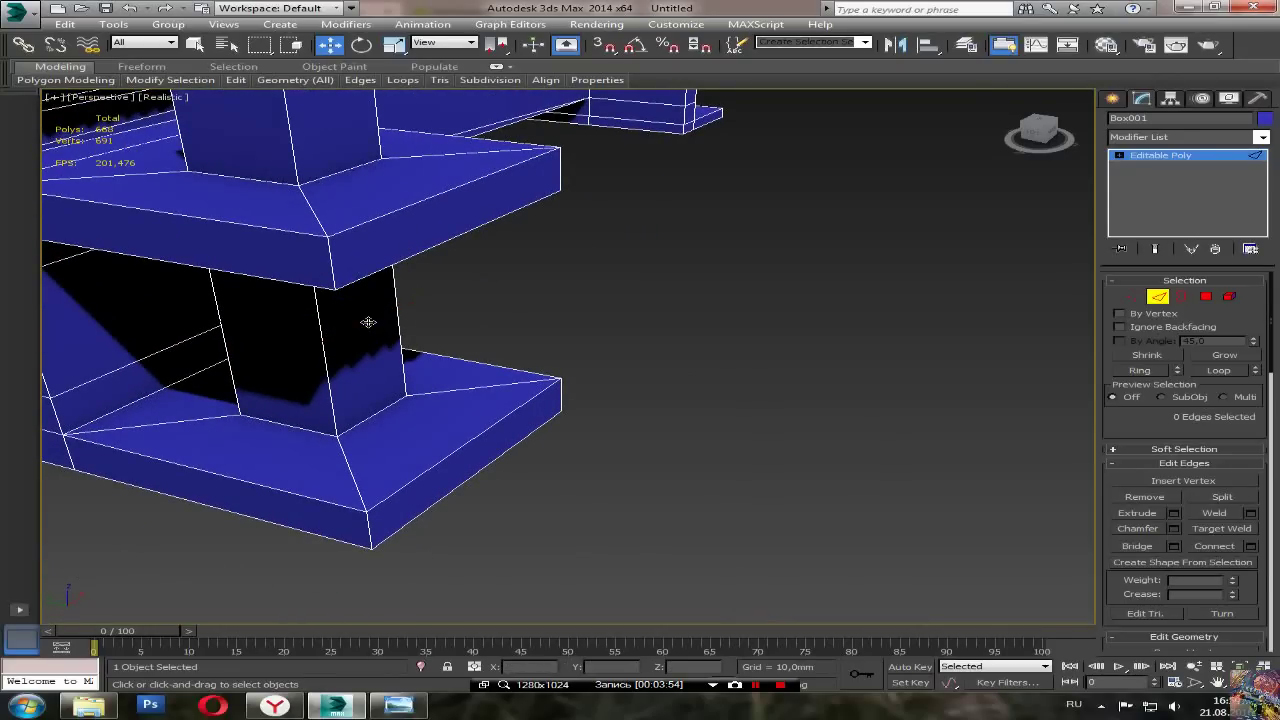
Step: Remove the last horizontal mid-height edge on the pin's remaining side
scroll(395, 327, down, 6)
alt+middle_drag(395, 327, 440, 343)
click(251, 119)
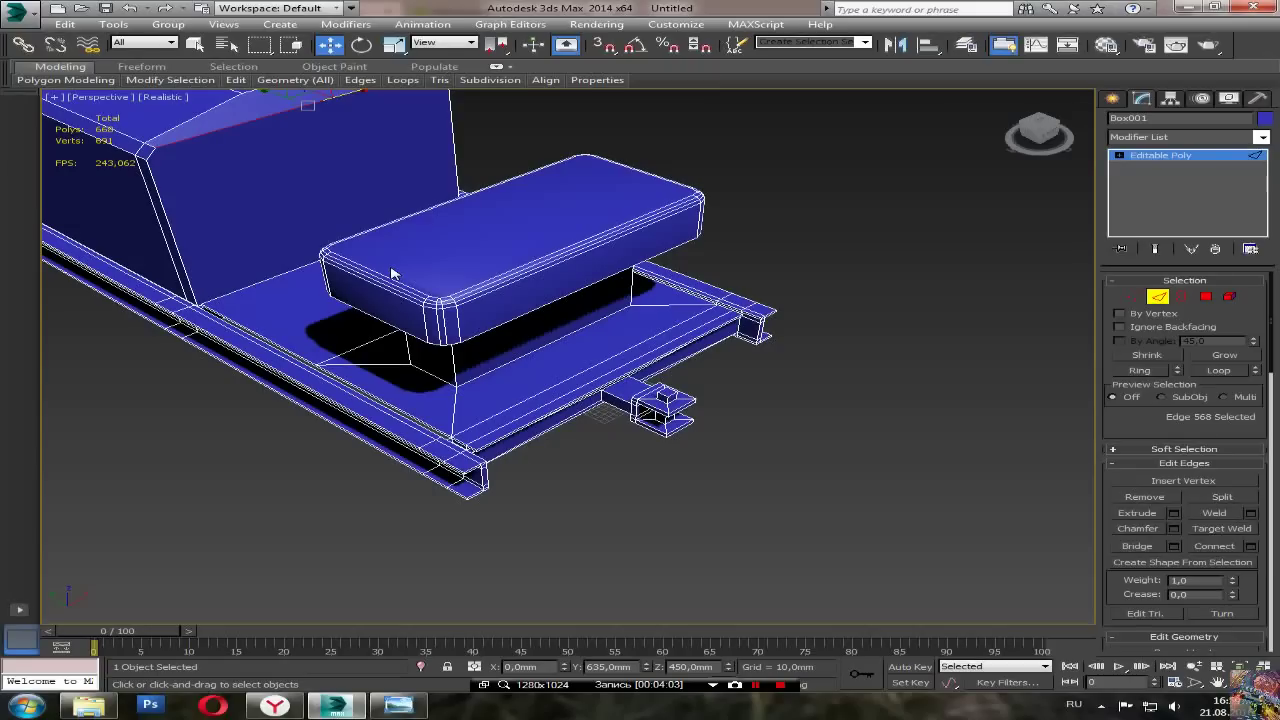
key(z)
alt+middle_drag(530, 382, 600, 347)
middle_drag(604, 408, 523, 360)
scroll(523, 360, down, 4)
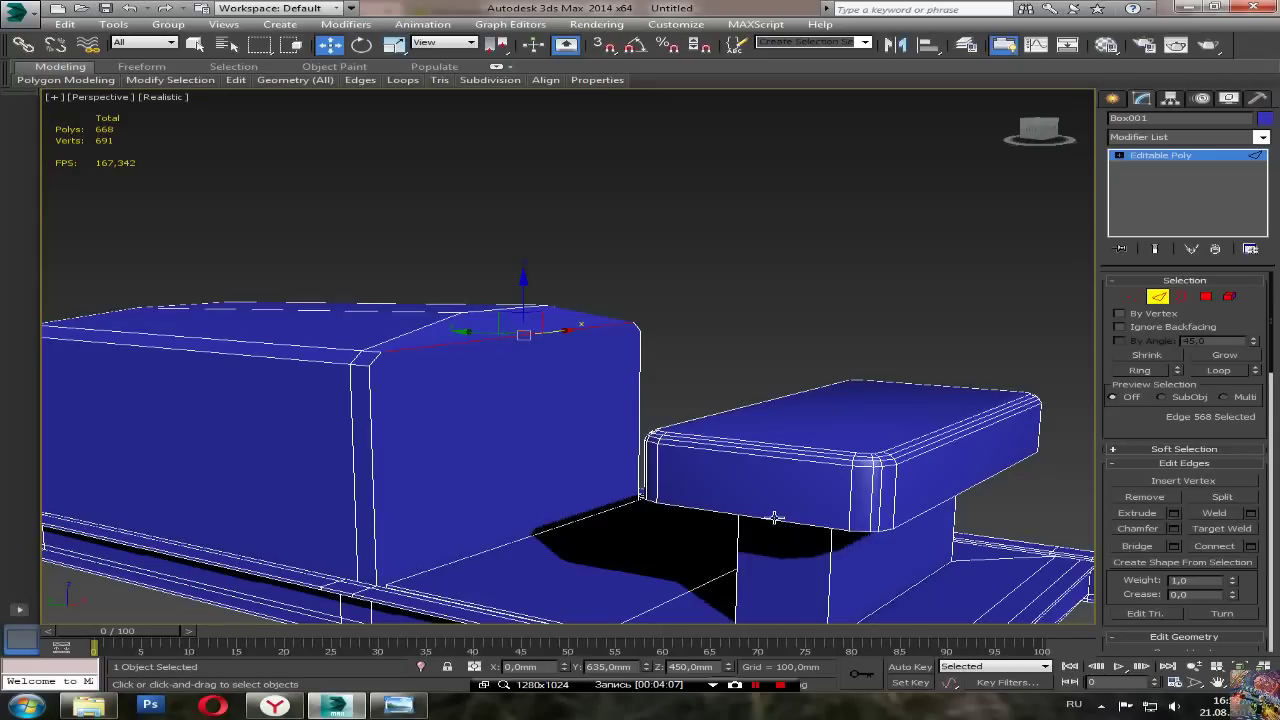
middle_drag(774, 517, 692, 445)
click(1068, 603)
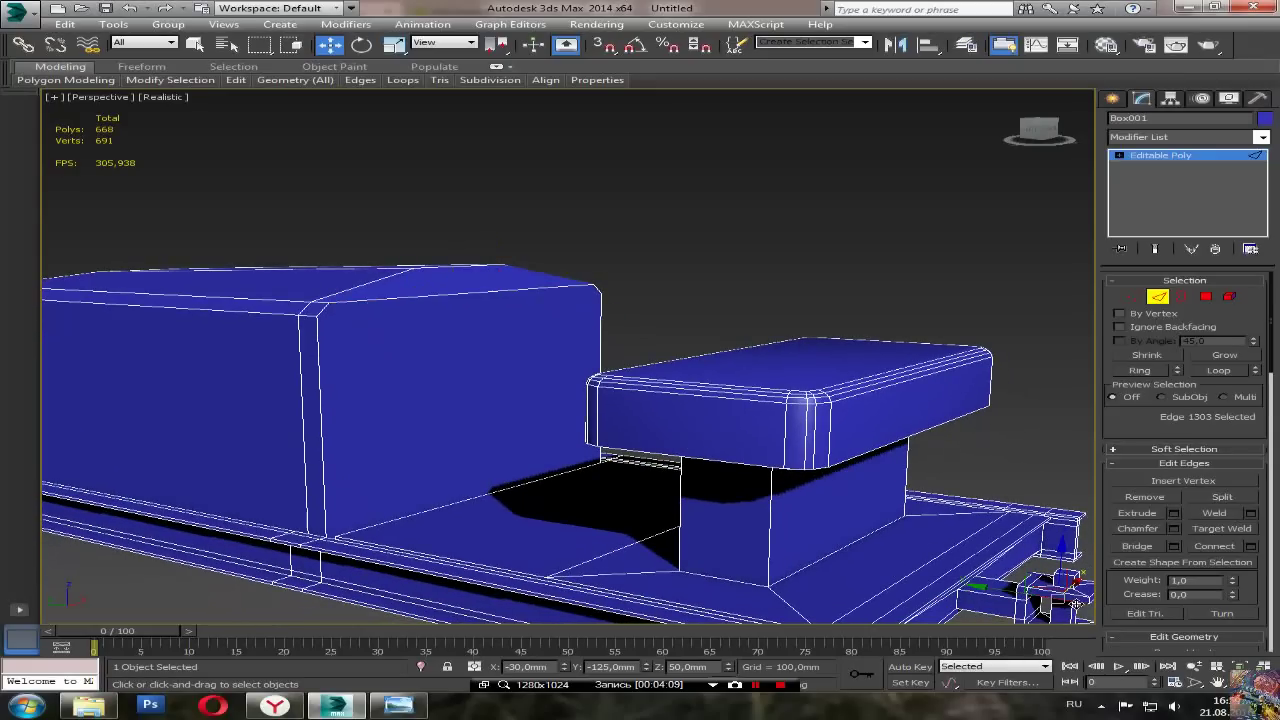
alt+middle_drag(816, 523, 804, 496)
key(z)
scroll(709, 546, down, 5)
middle_drag(804, 496, 540, 412)
click(650, 424)
key(BackSpace)
Step: Remove the four leftover mid-height vertices at the pin's corners between the prongs
alt+middle_drag(640, 465, 549, 45)
scroll(650, 340, up, 3)
click(1134, 299)
key(BackSpace)
click(548, 335)
key(BackSpace)
click(497, 327)
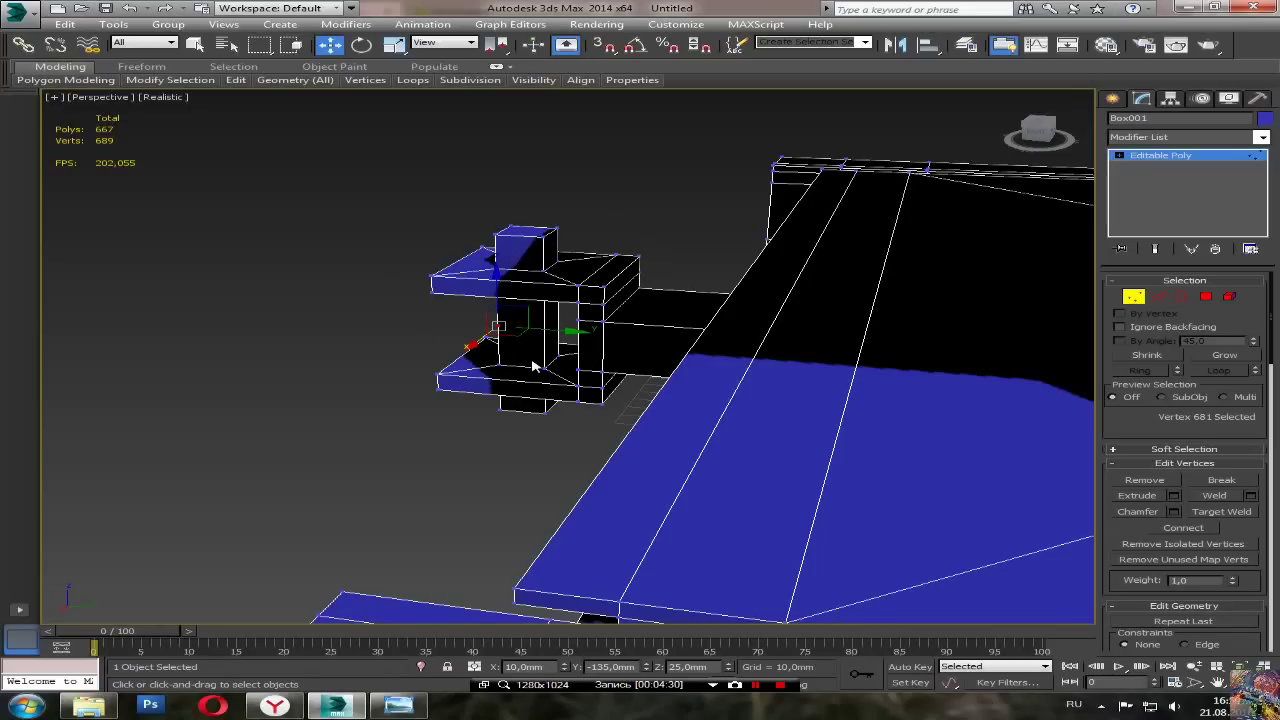
key(z)
alt+middle_drag(403, 386, 470, 390)
scroll(472, 391, down, 5)
alt+middle_drag(448, 462, 503, 486)
scroll(503, 486, down, 5)
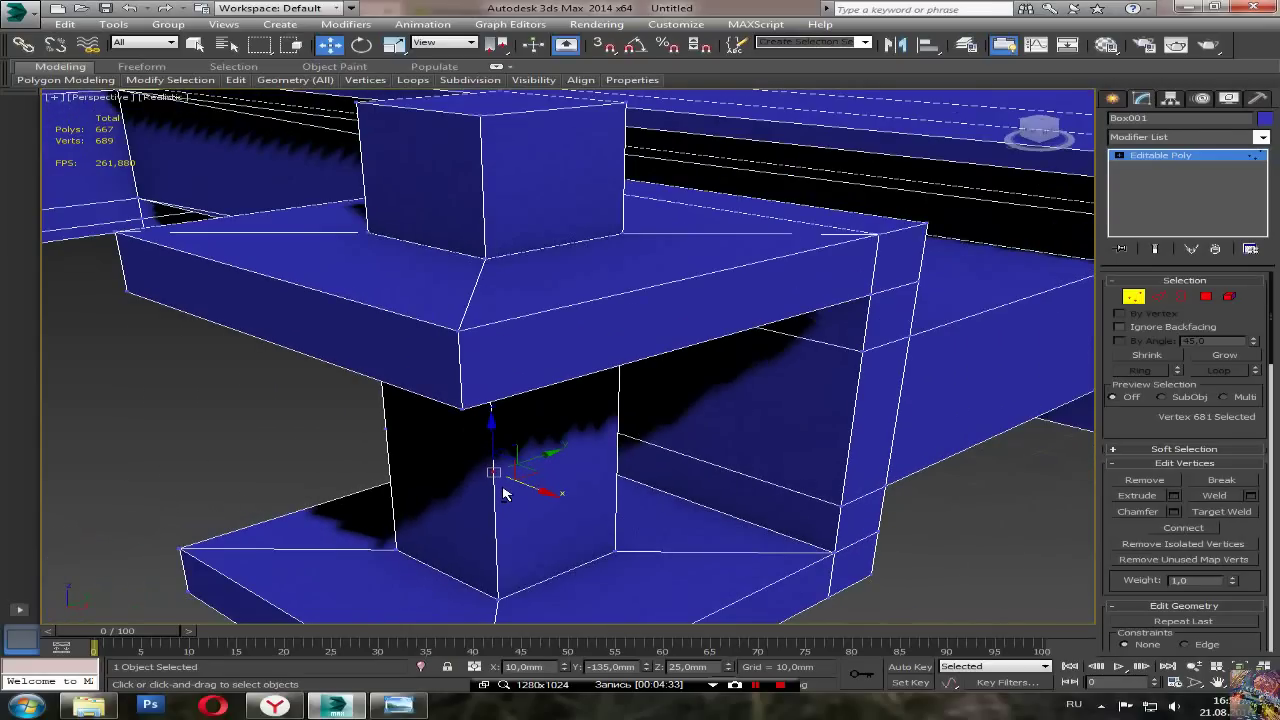
key(BackSpace)
click(385, 428)
key(BackSpace)
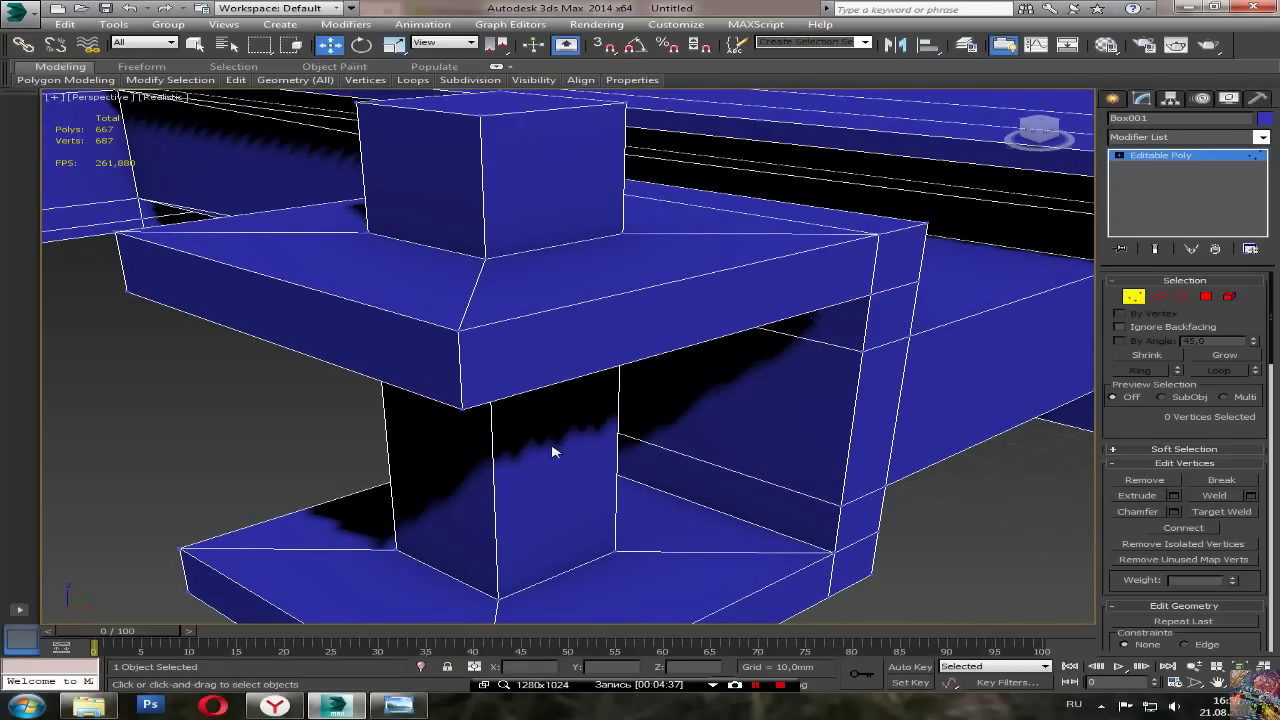
Step: Select the vertical corner edges of the pin's section above the upper prong
click(1157, 296)
alt+middle_drag(574, 429, 510, 452)
click(536, 280)
ctrl+click(616, 282)
alt+middle_drag(625, 283, 533, 338)
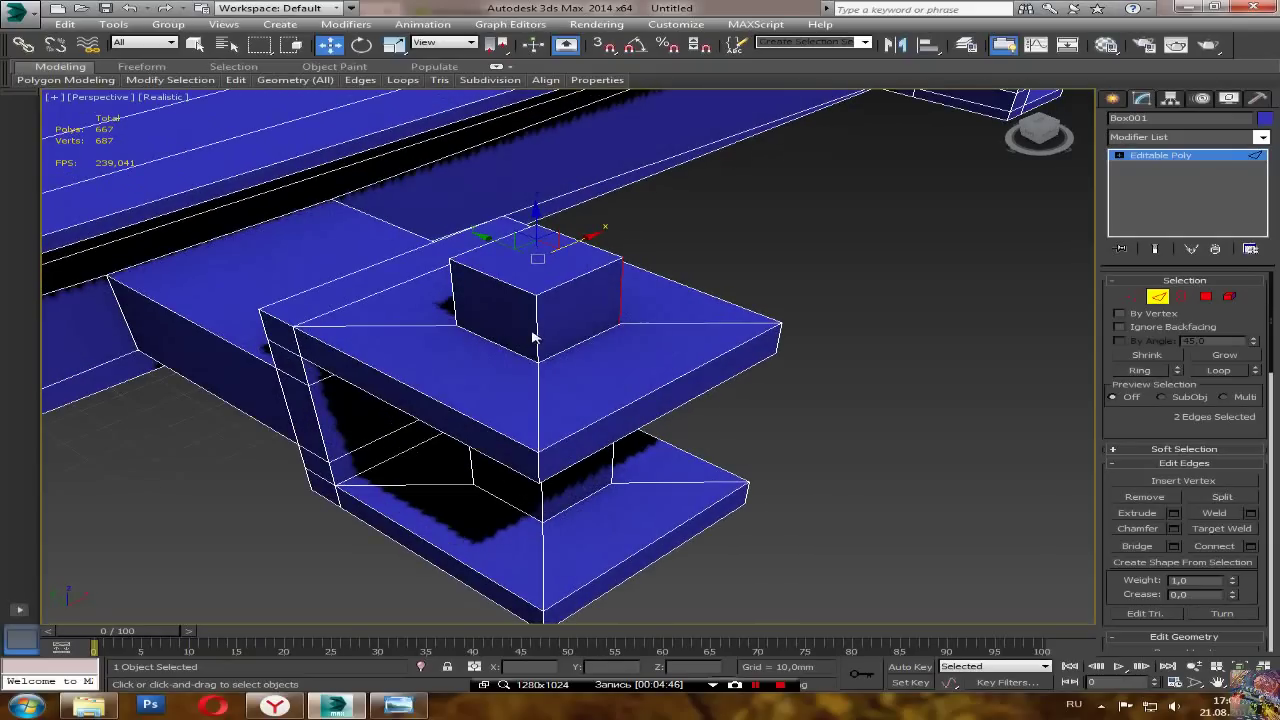
ctrl+click(454, 290)
Step: Add the pin's vertical corner edges between the prongs and below the lower prong to the edge selection
alt+middle_drag(580, 415, 614, 490)
ctrl+click(614, 490)
ctrl+click(507, 505)
mouse_move(486, 503)
alt+middle_down()
mouse_move(571, 514)
mouse_move(478, 523)
alt+middle_up()
ctrl+click(459, 508)
alt+middle_drag(617, 506, 342, 502)
ctrl+click(620, 497)
middle_drag(620, 497, 537, 234)
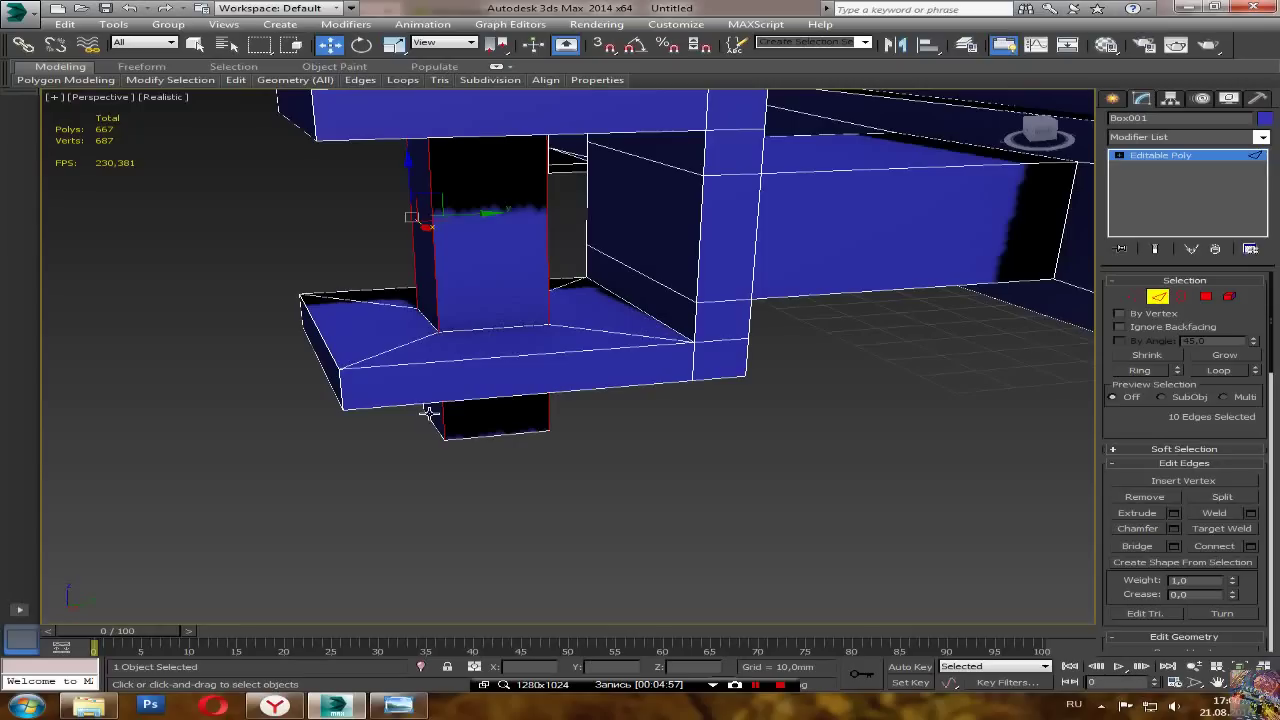
alt+middle_drag(395, 449, 403, 476)
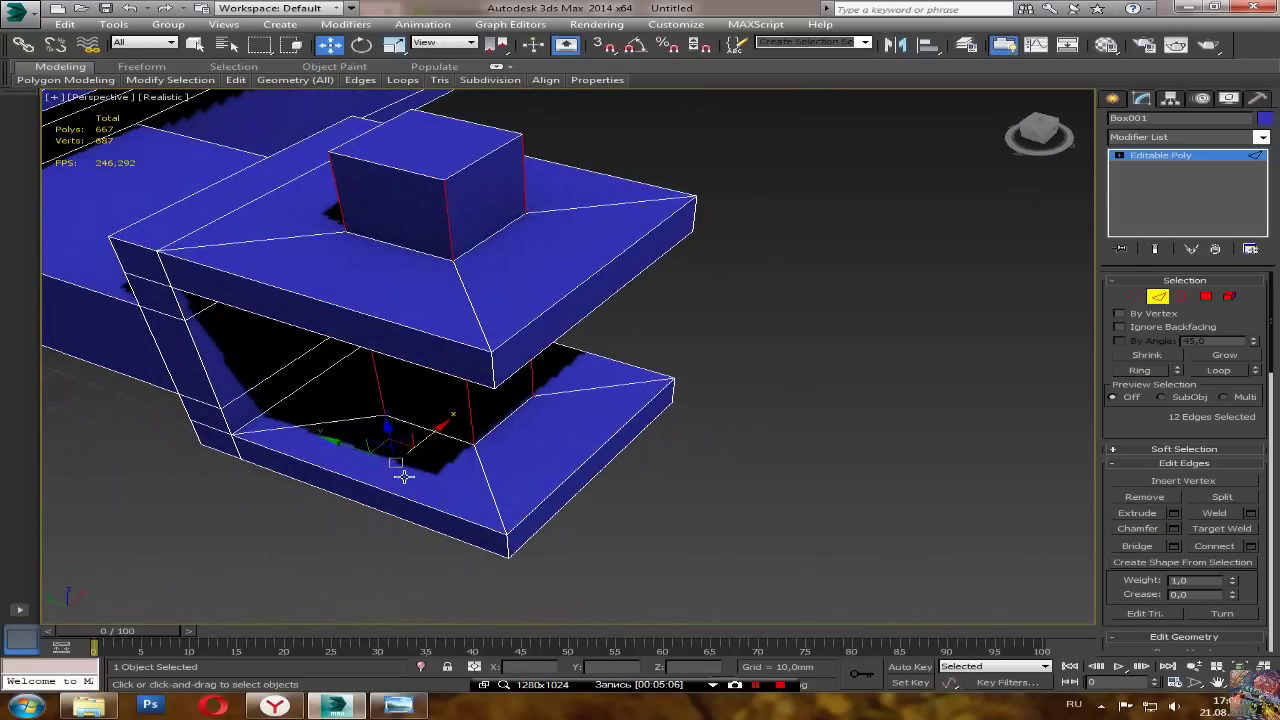
Step: Chamfer the pin's vertical corner edges by 6 mm with 1 segment
click(1173, 529)
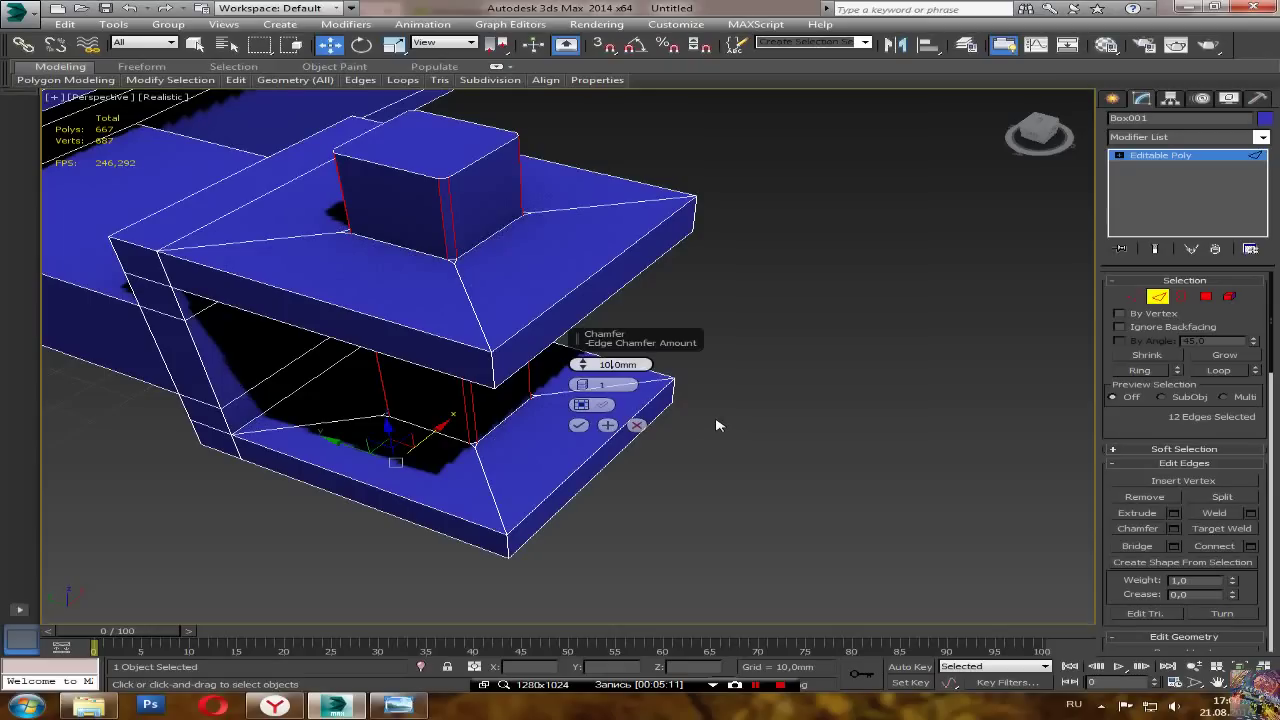
click(599, 385)
click(608, 365)
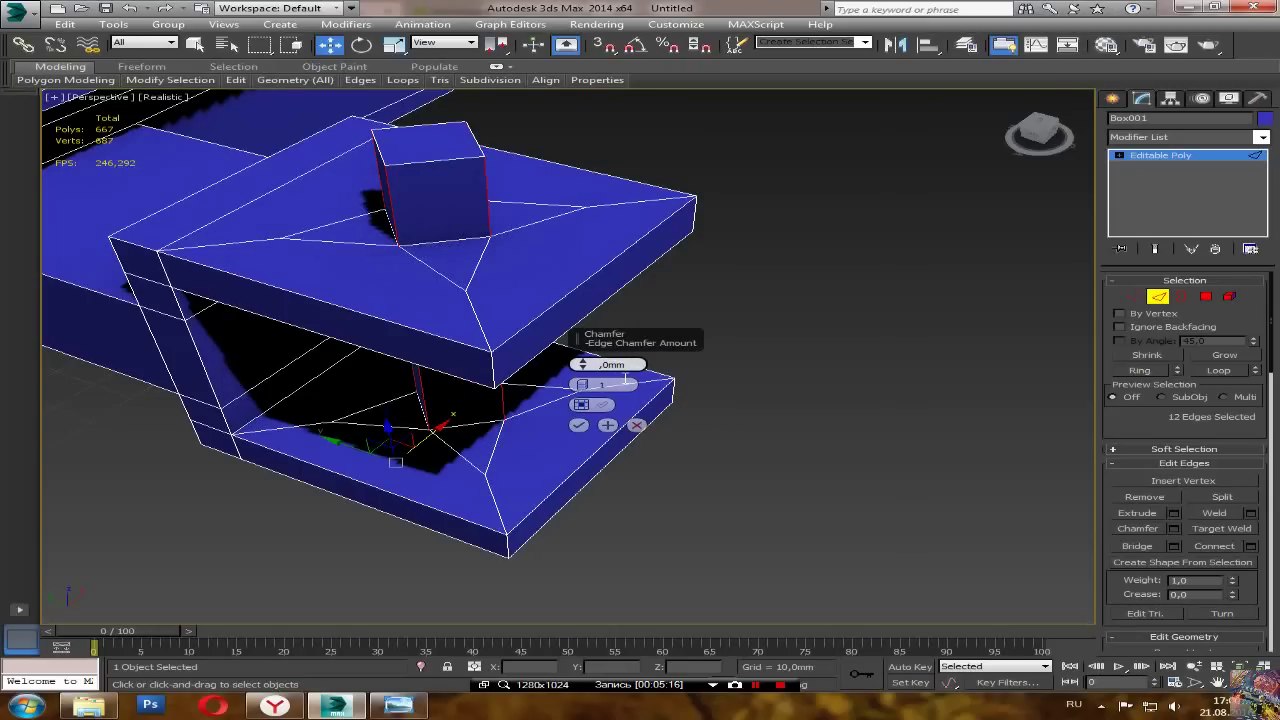
click(629, 386)
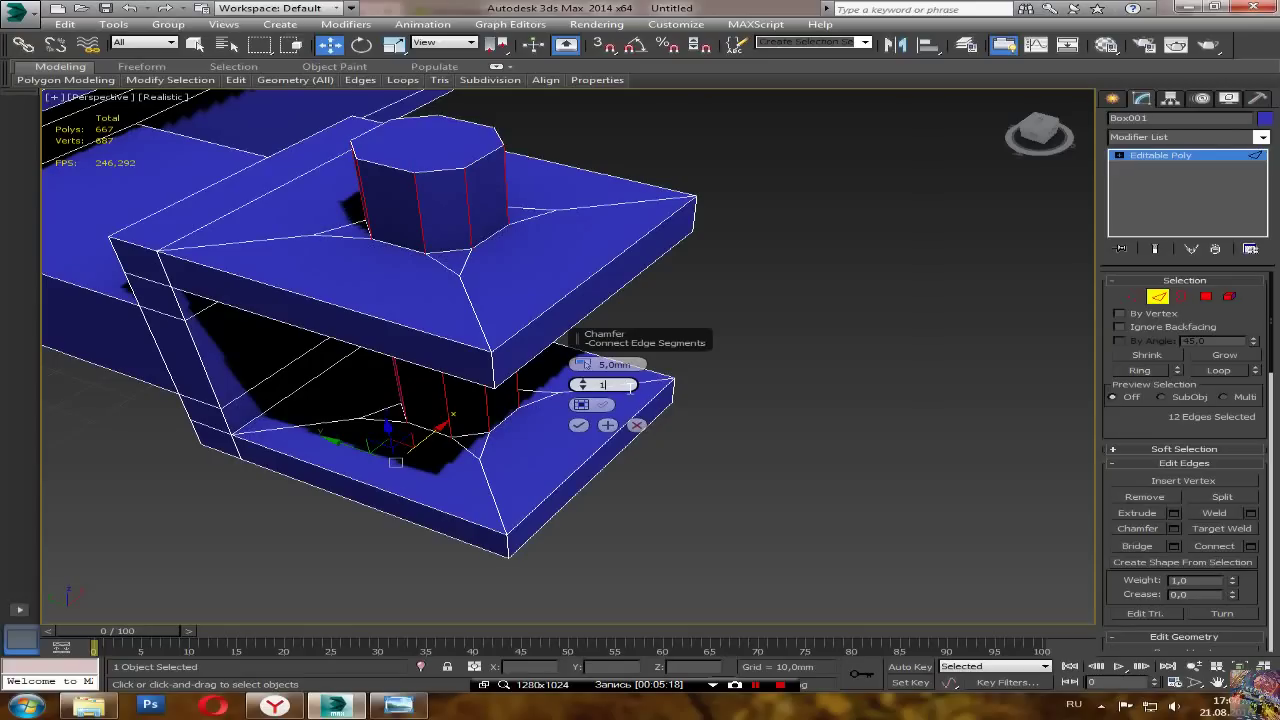
click(586, 364)
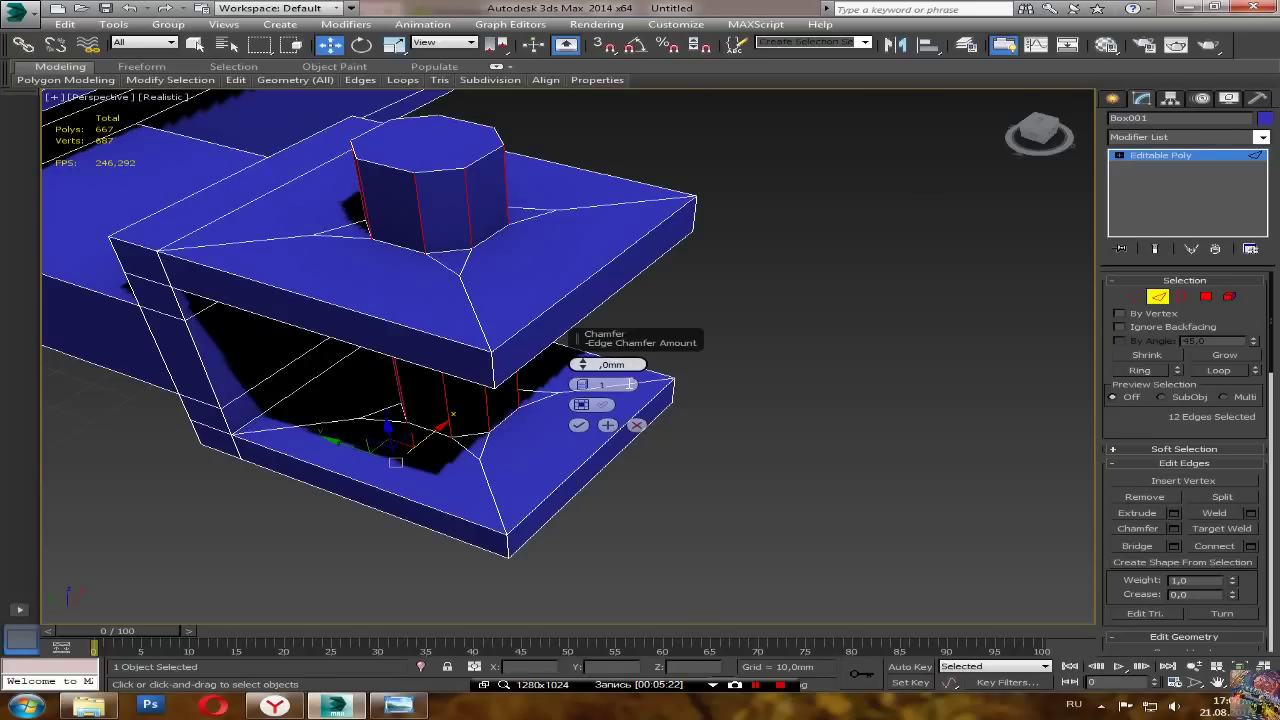
click(623, 384)
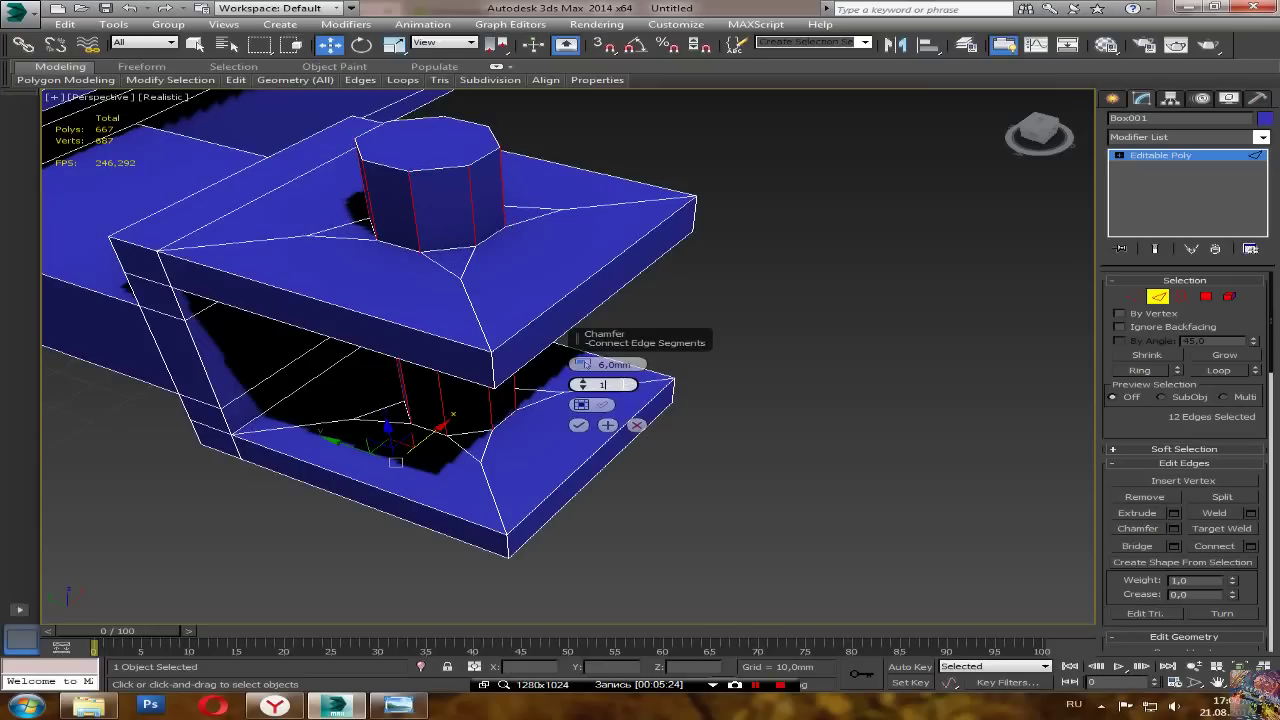
alt+middle_drag(482, 237, 547, 402)
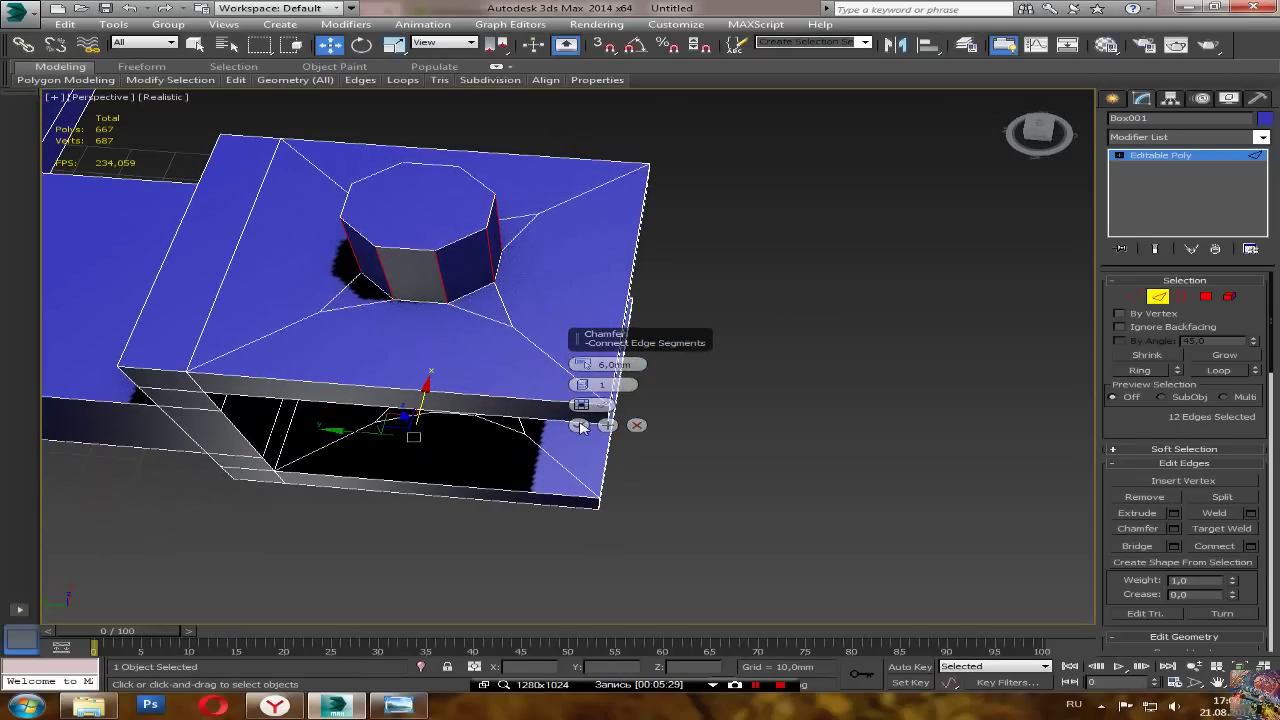
click(580, 425)
Step: Chamfer the resulting vertical edges again by 2 mm with 1 segment to round the pin
click(1175, 529)
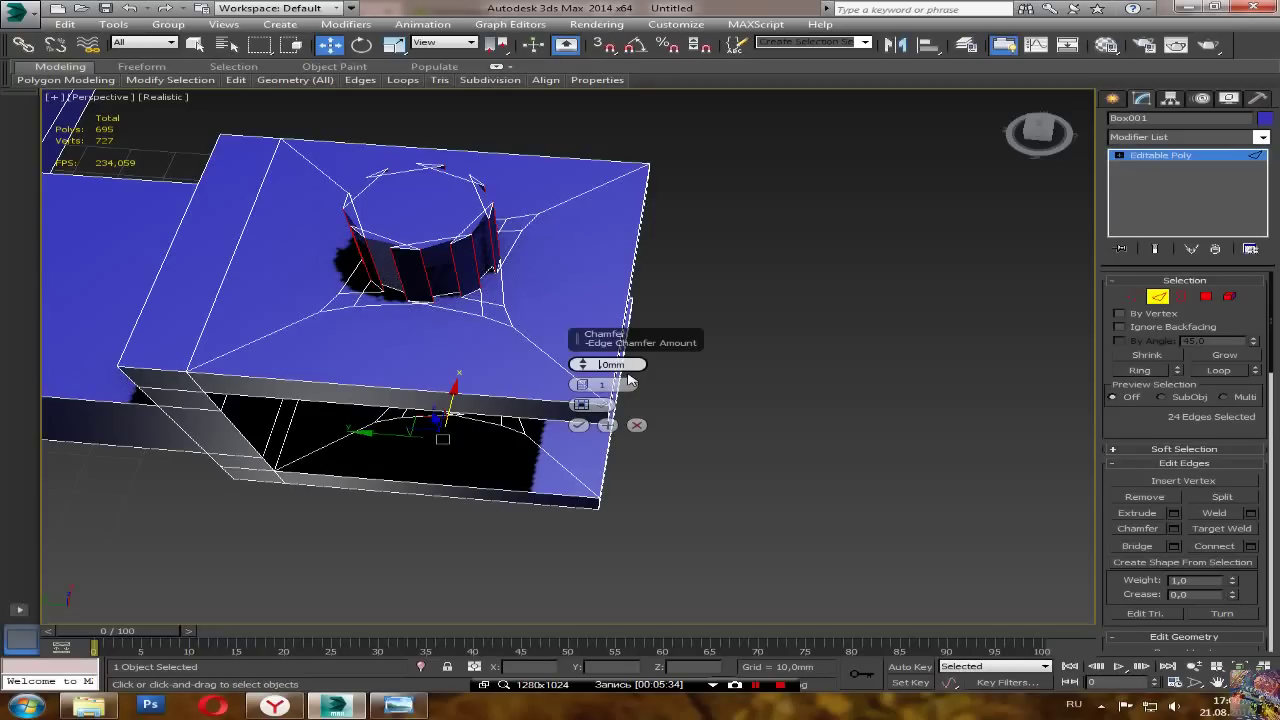
key(Return)
alt+middle_drag(535, 290, 365, 258)
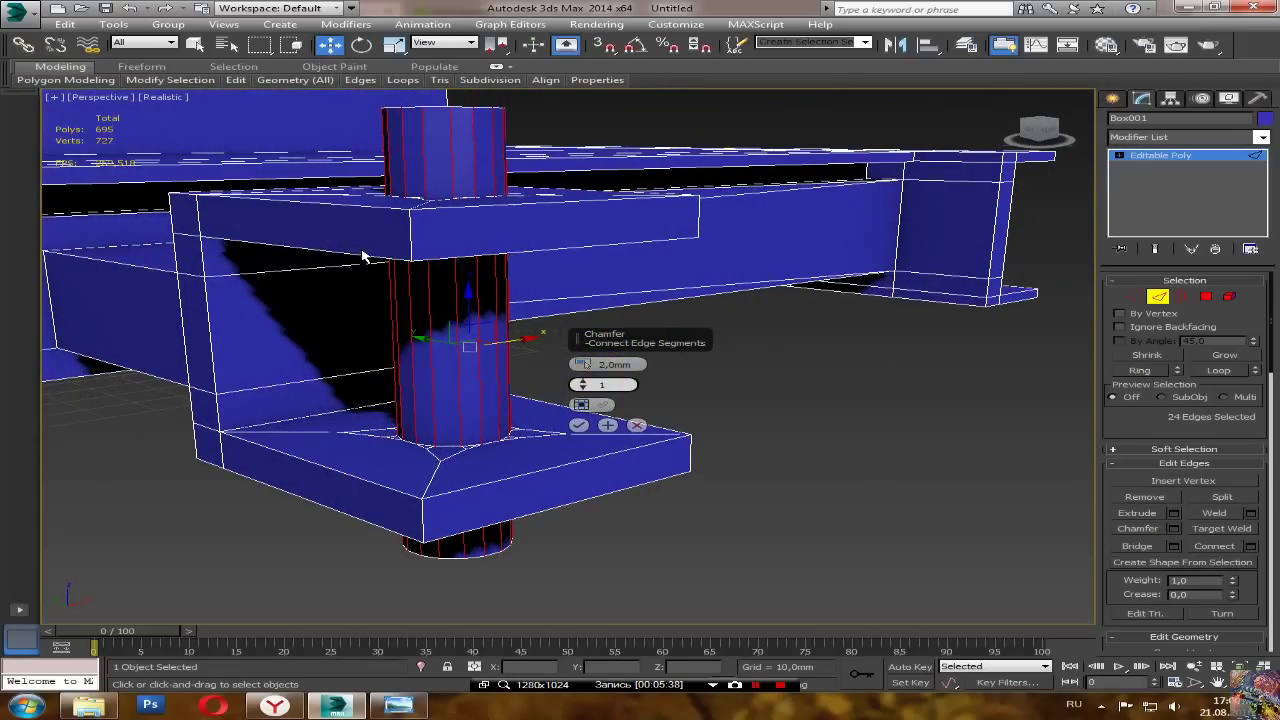
click(578, 426)
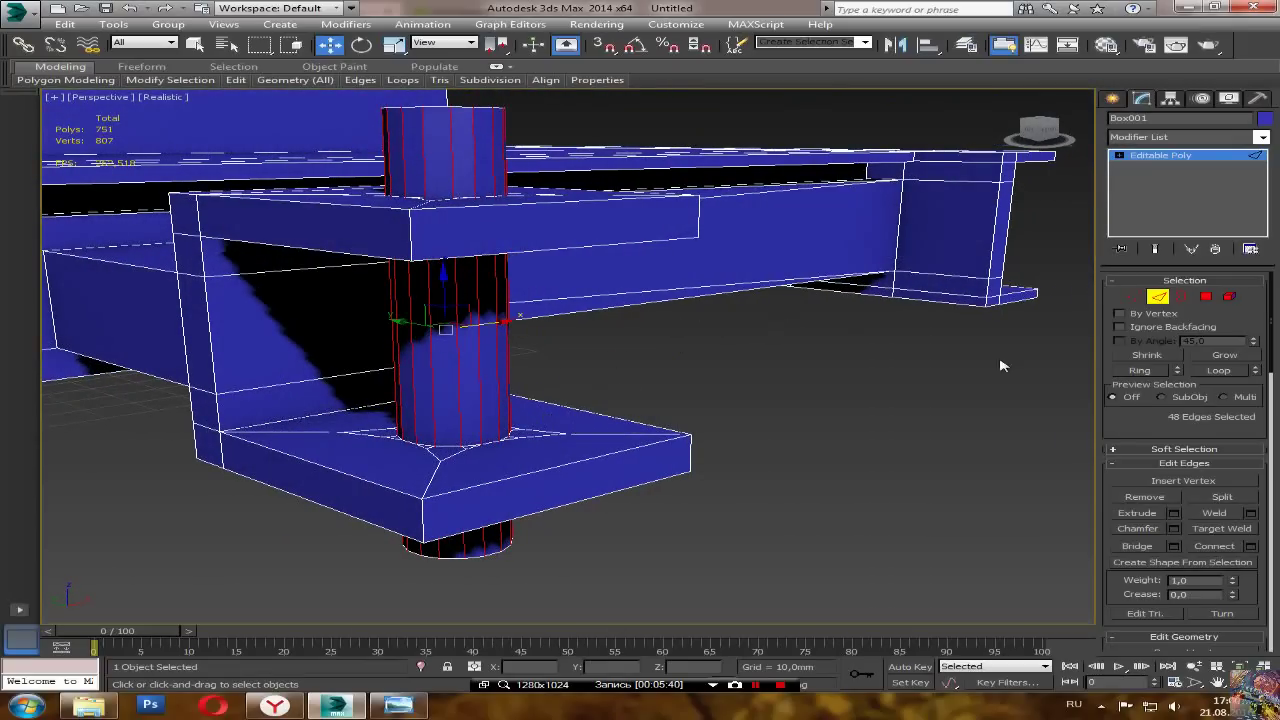
Step: Select the front side polygons of the round pin section above the upper prong
click(1206, 296)
alt+middle_drag(660, 350, 456, 475)
scroll(456, 475, up, 4)
middle_drag(651, 434, 670, 386)
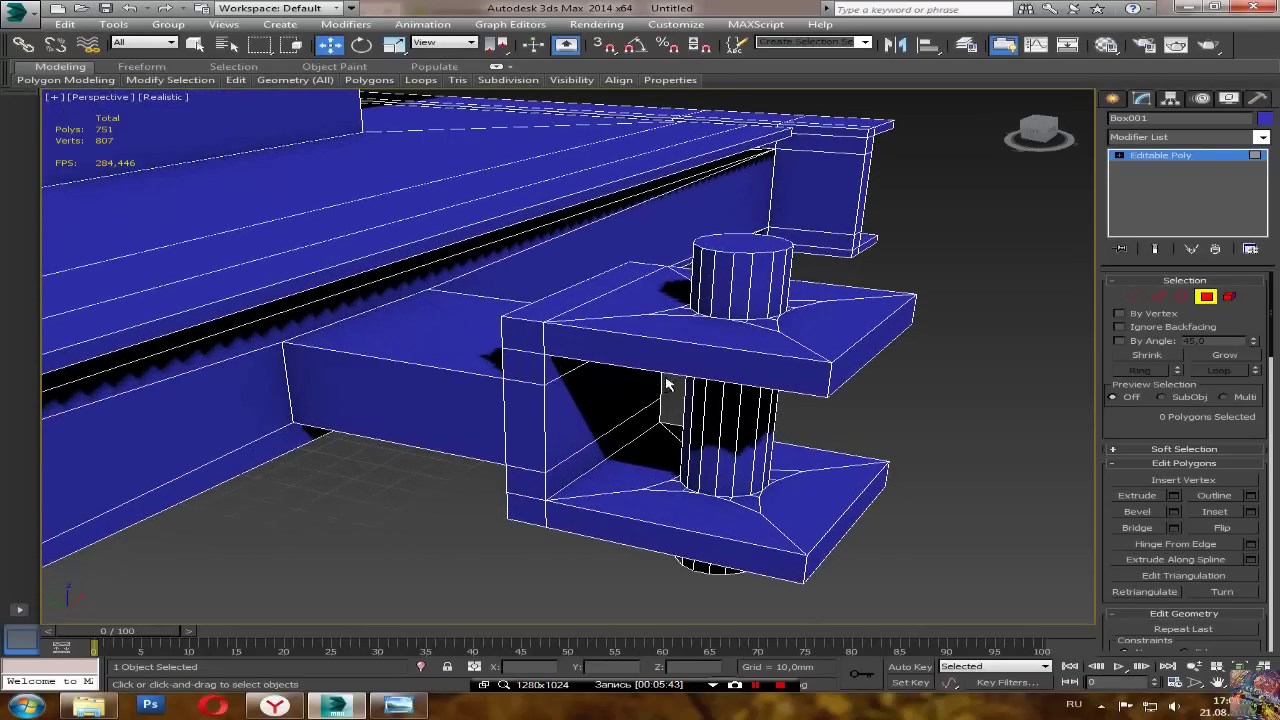
middle_drag(731, 277, 384, 473)
scroll(440, 460, up, 2)
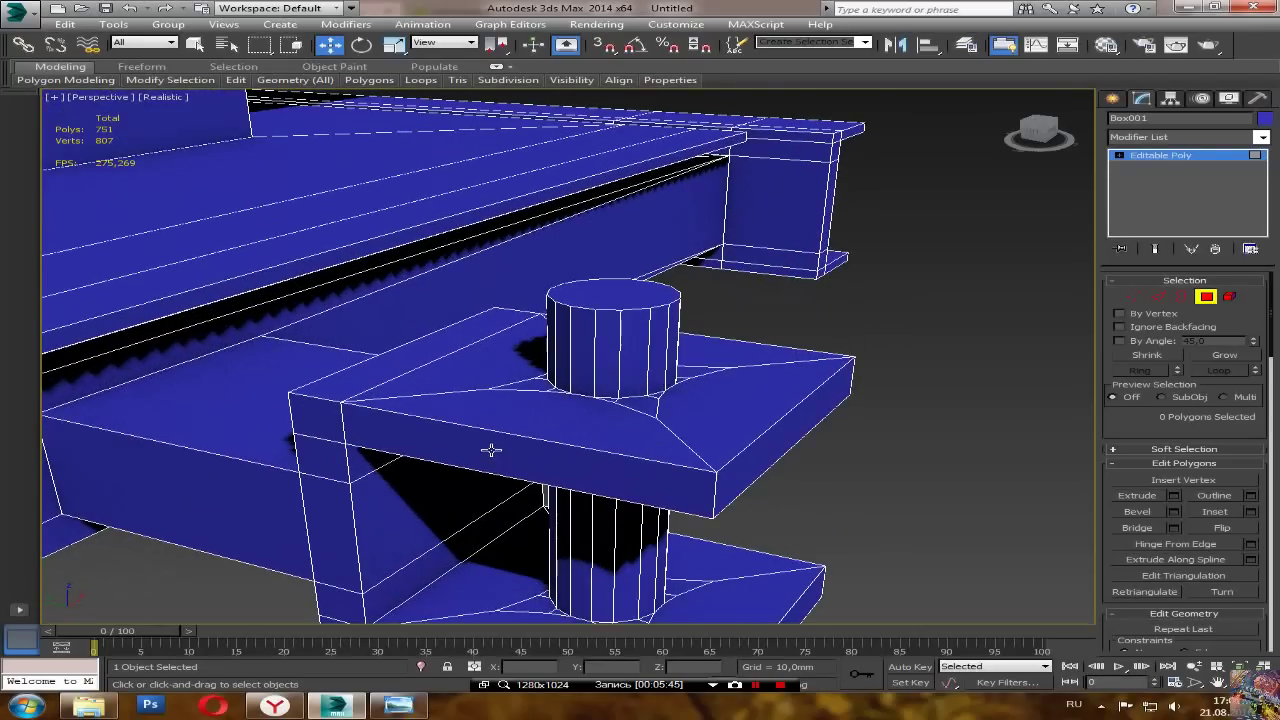
click(597, 366)
ctrl+click(585, 364)
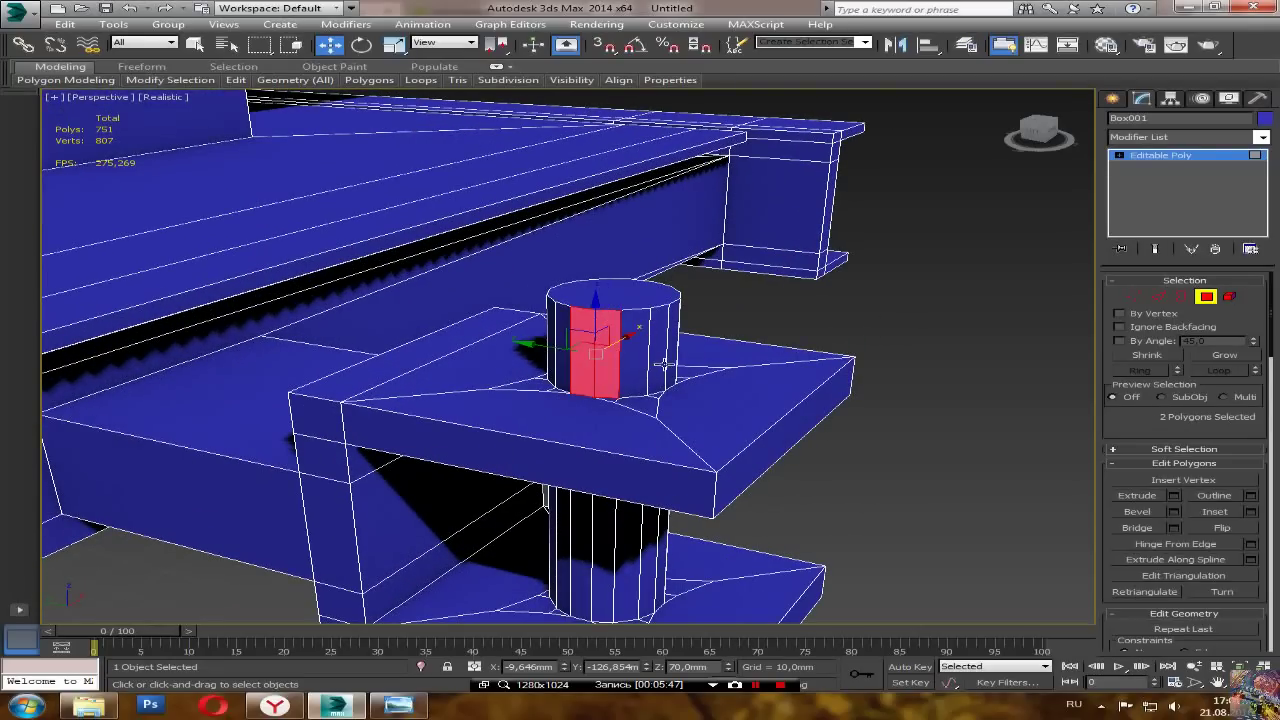
ctrl+click(638, 370)
ctrl+click(658, 370)
ctrl+click(671, 367)
Step: Add all remaining side polygons around the pin's upper section to complete the ring selection
alt+middle_drag(695, 375, 480, 427)
ctrl+click(679, 384)
ctrl+click(705, 384)
ctrl+click(724, 383)
alt+middle_drag(724, 383, 547, 388)
ctrl+click(645, 405)
ctrl+click(680, 408)
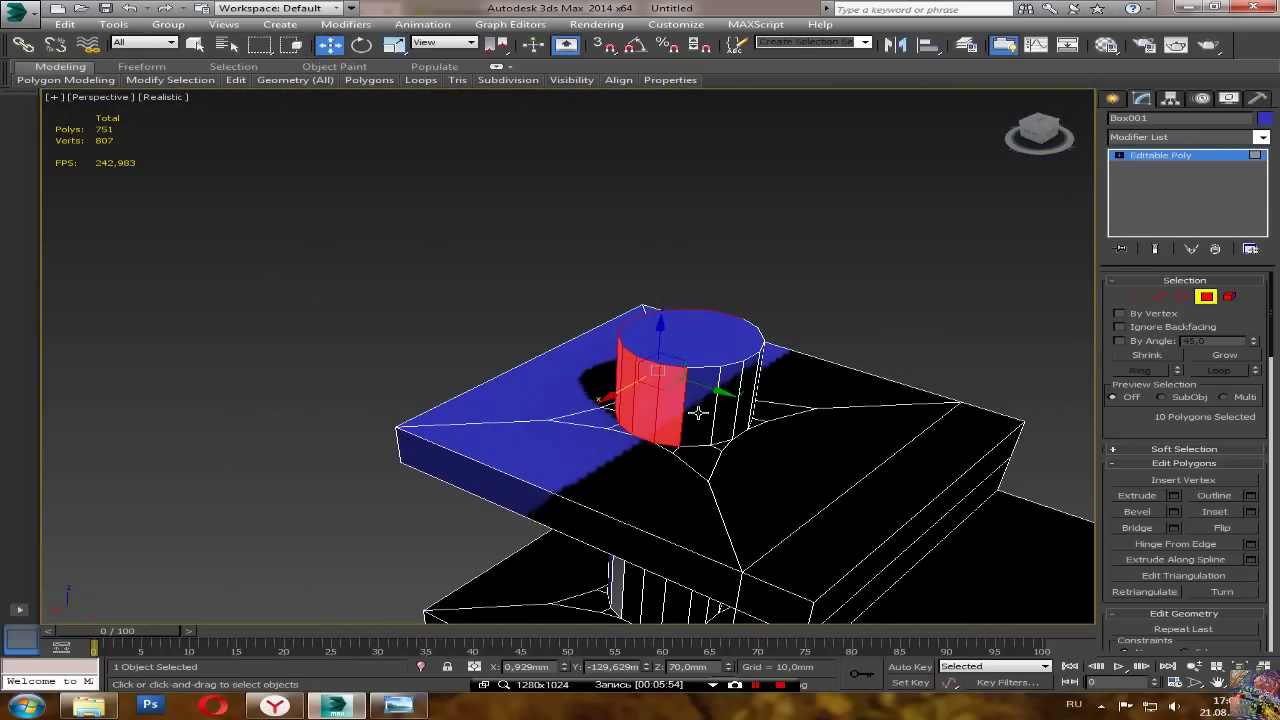
ctrl+click(706, 408)
ctrl+click(730, 406)
ctrl+click(745, 410)
alt+middle_drag(702, 423, 509, 431)
ctrl+click(636, 424)
ctrl+click(682, 425)
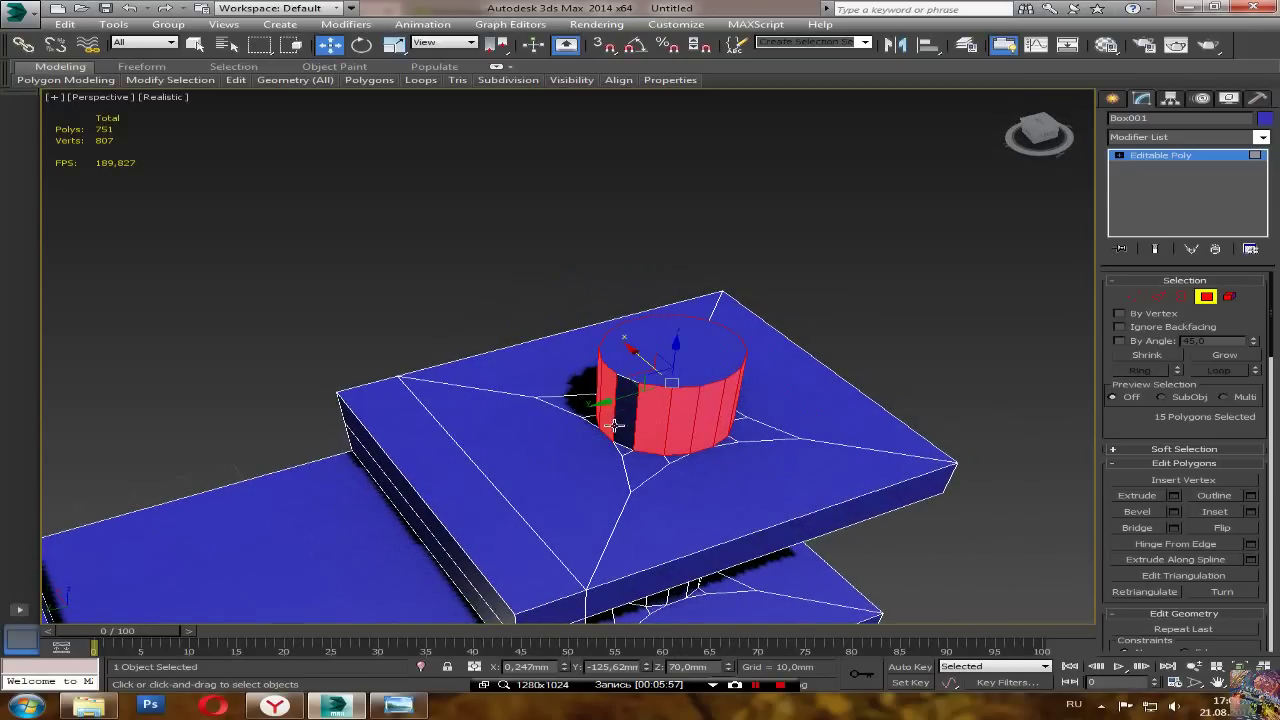
ctrl+click(620, 425)
Step: Set up an extrusion of the selected ring of side polygons with a height of 10 mm
click(1174, 511)
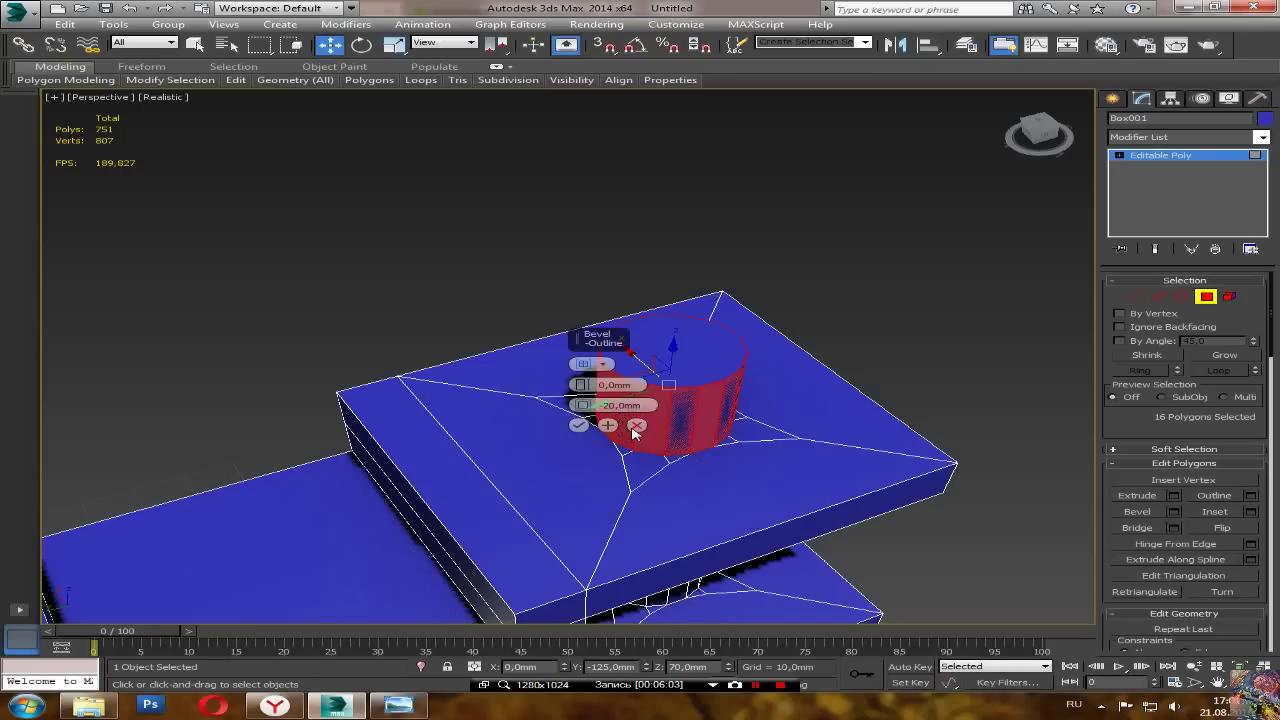
click(636, 426)
click(1174, 495)
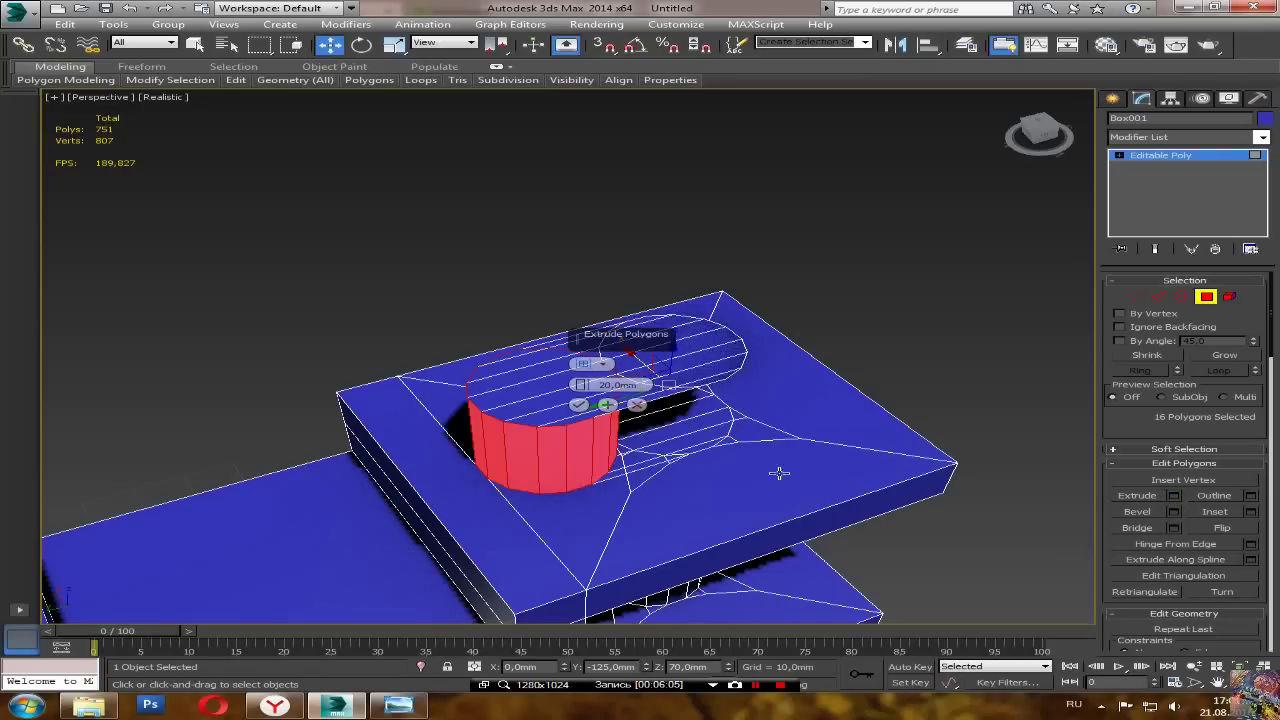
drag(582, 384, 582, 375)
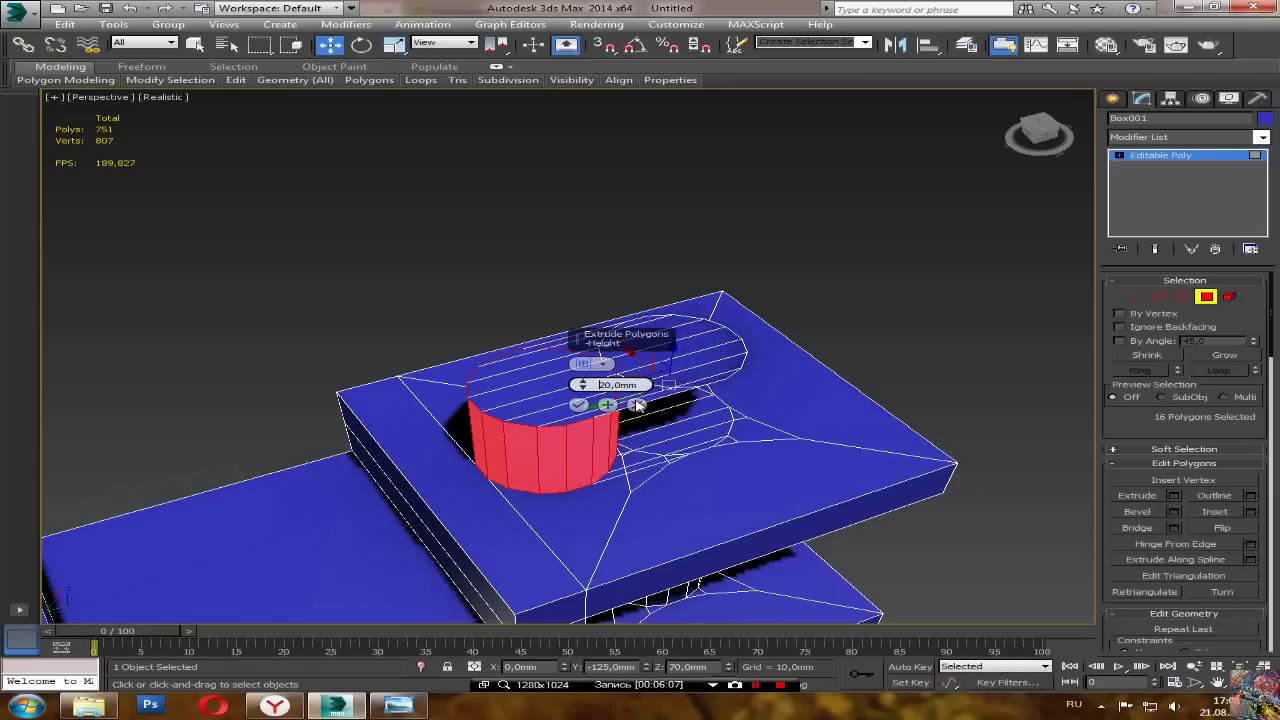
key(BackSpace)
text(1)
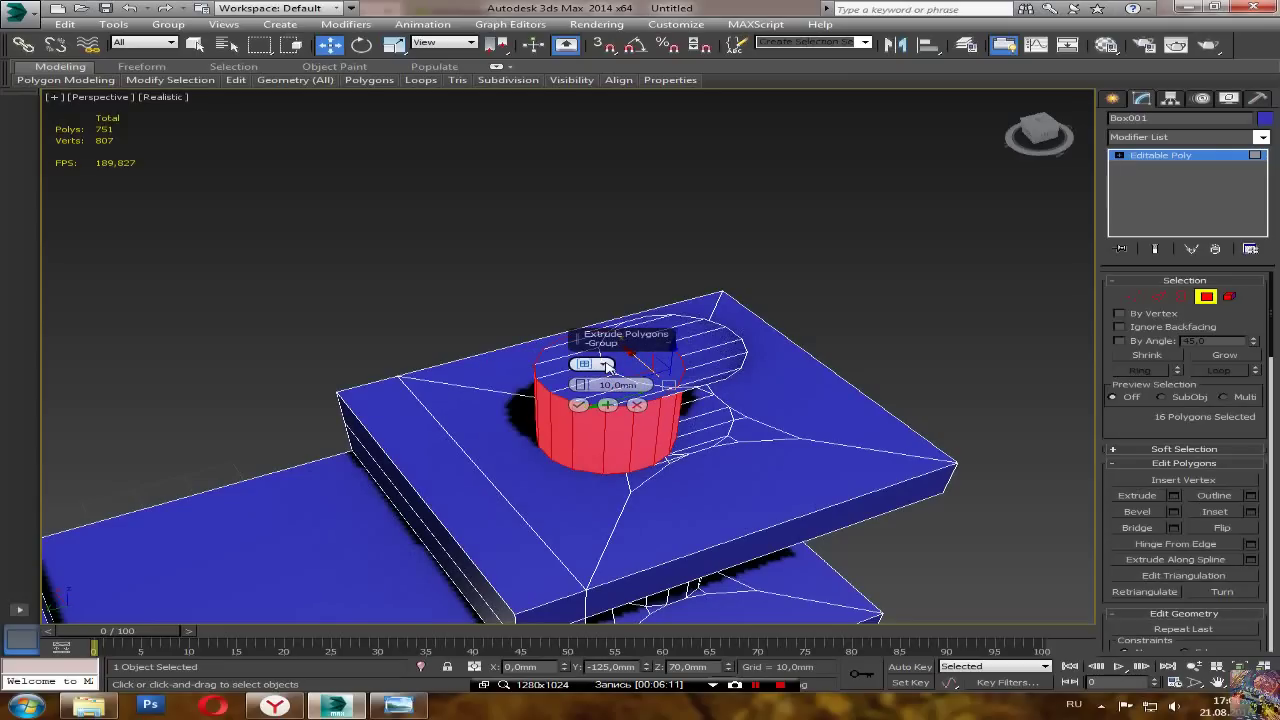
Step: Compare the Group, Local Normal and By Polygon types in the extrusion preview
click(607, 368)
click(632, 367)
click(602, 364)
click(640, 389)
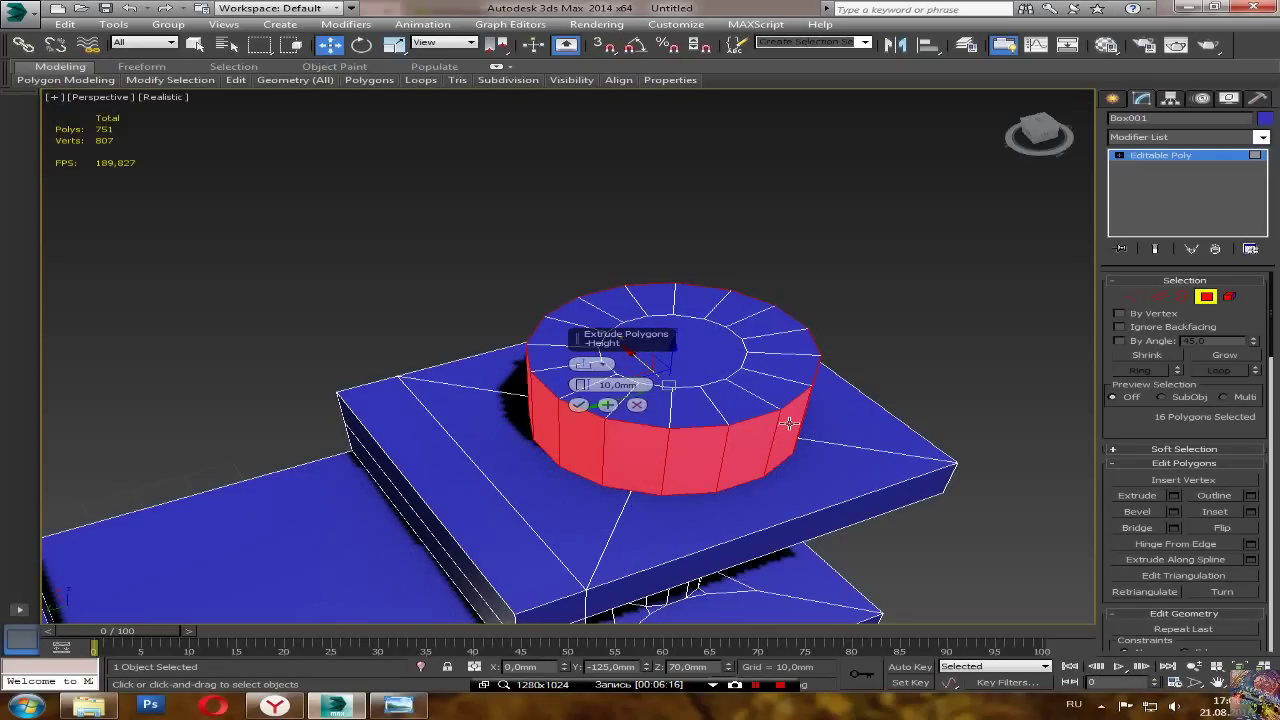
click(607, 366)
click(612, 371)
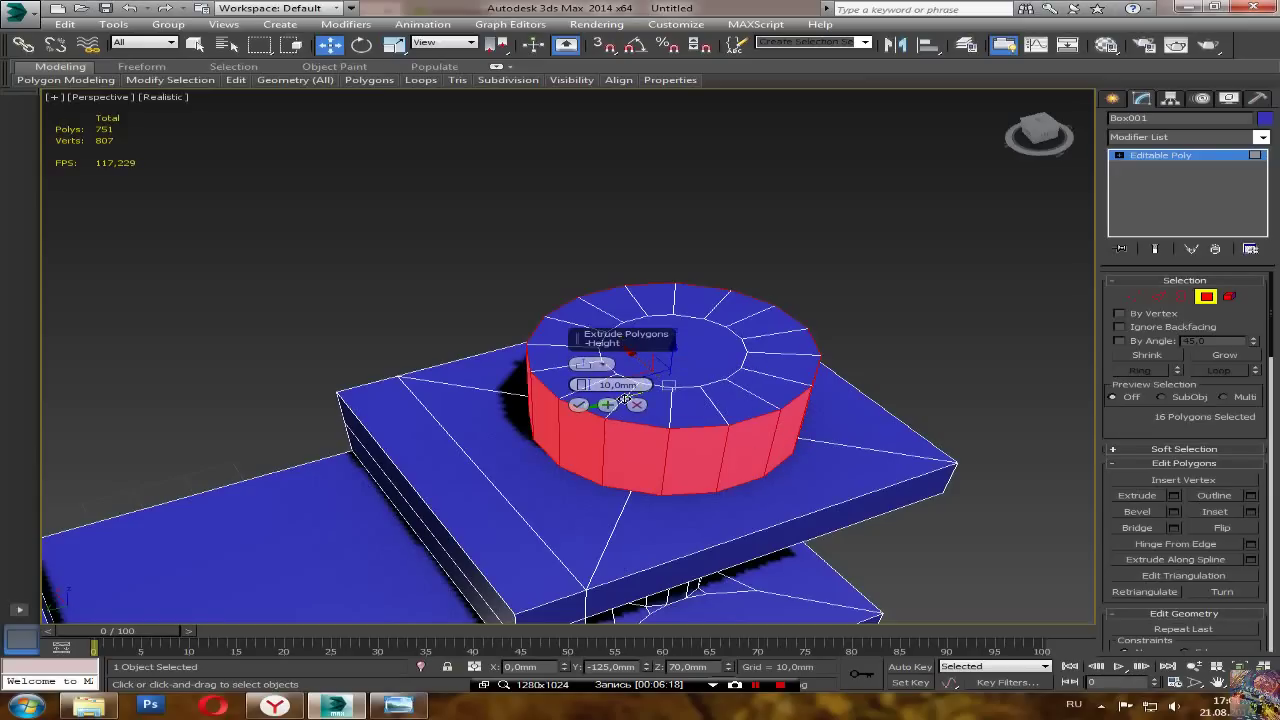
click(603, 366)
click(646, 404)
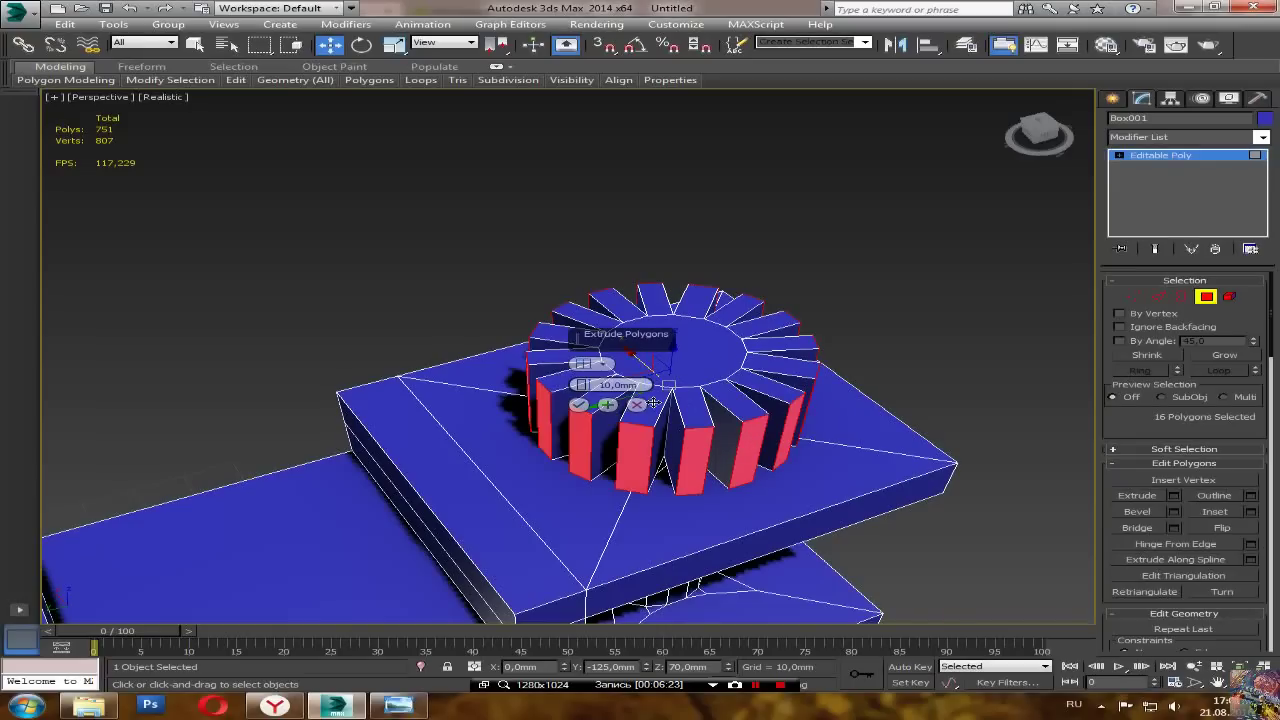
Step: Apply the 10 mm extrusion of the ring with the Local Normal type
click(603, 364)
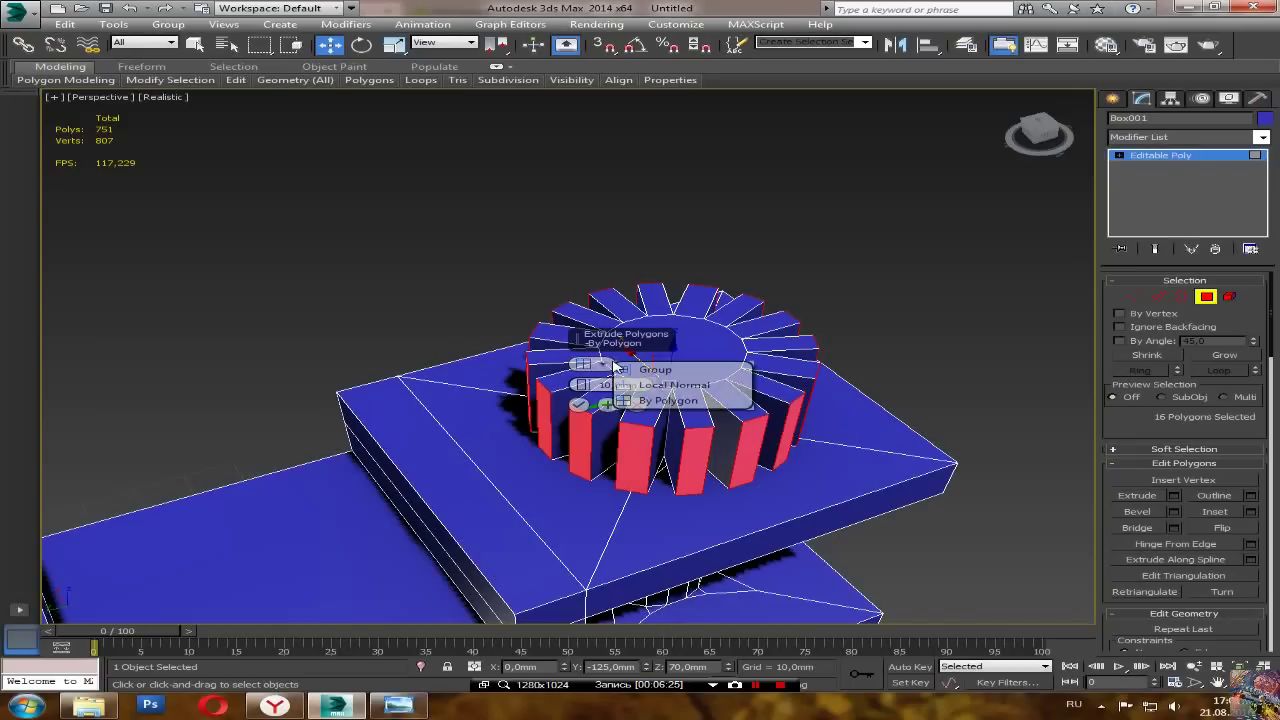
click(646, 387)
click(579, 404)
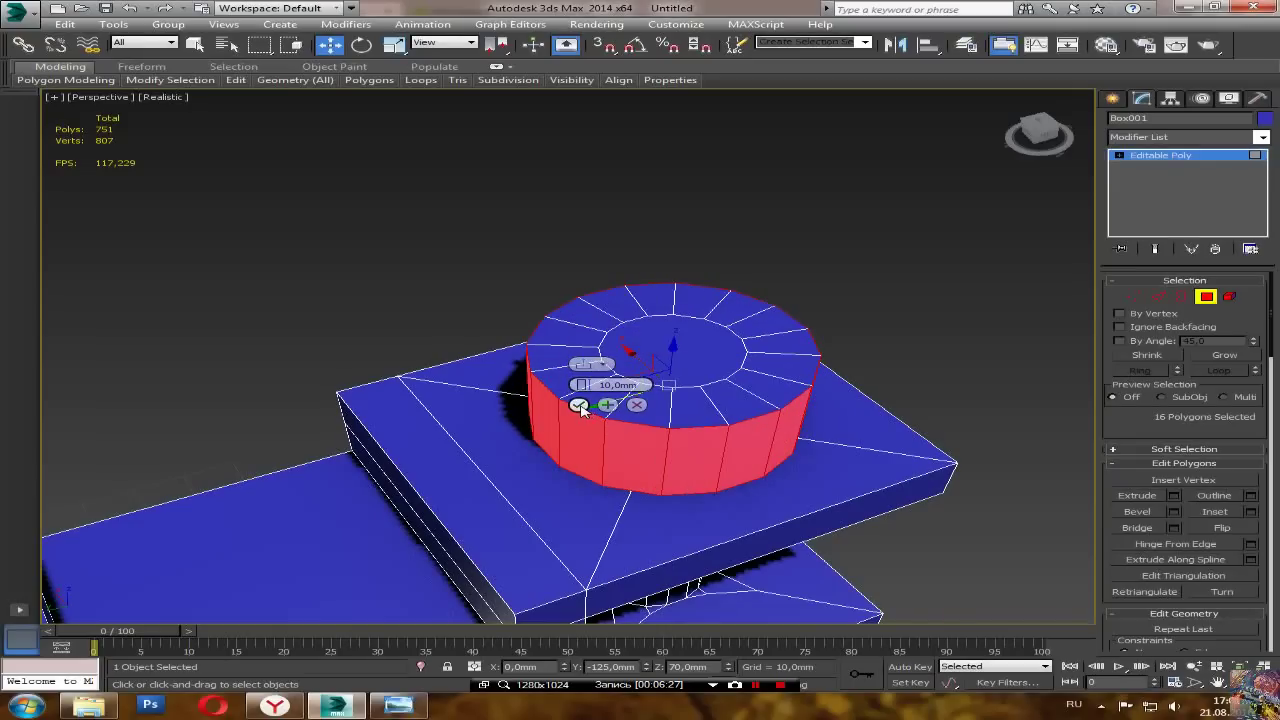
Step: Select the circular face at the centre of the pin's head and try a 10 mm extrusion on it
click(598, 395)
alt+middle_drag(598, 445, 452, 352)
scroll(452, 352, up, 3)
click(622, 287)
alt+middle_drag(622, 287, 908, 530)
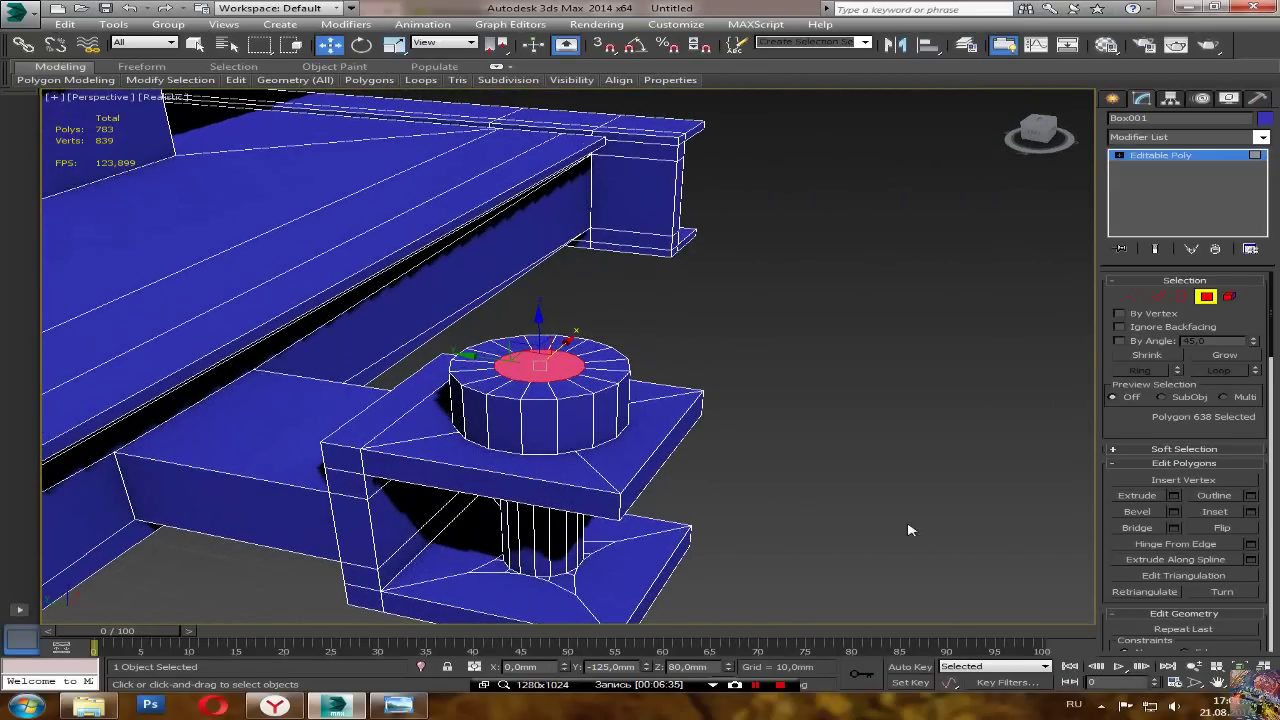
click(1173, 495)
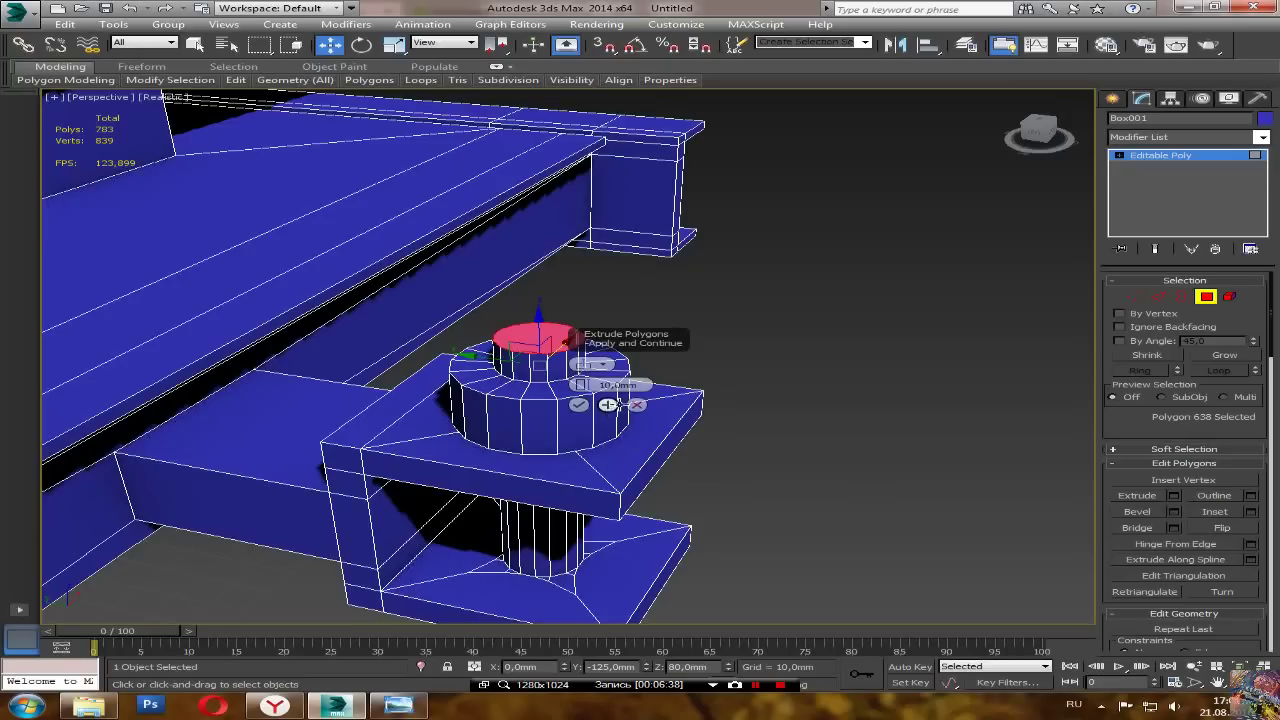
click(579, 405)
Step: Bevel the circular top face with a height of 5 mm and an outline of -5 mm
click(1173, 511)
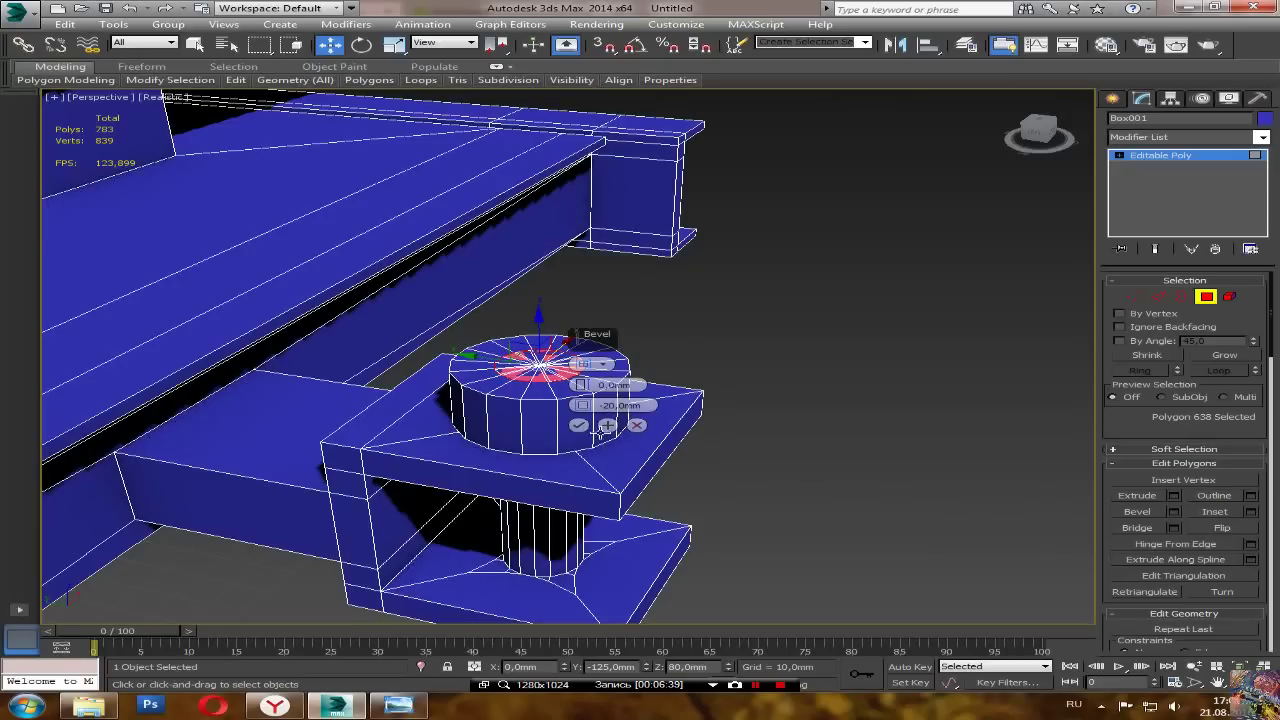
text(-1)
click(602, 384)
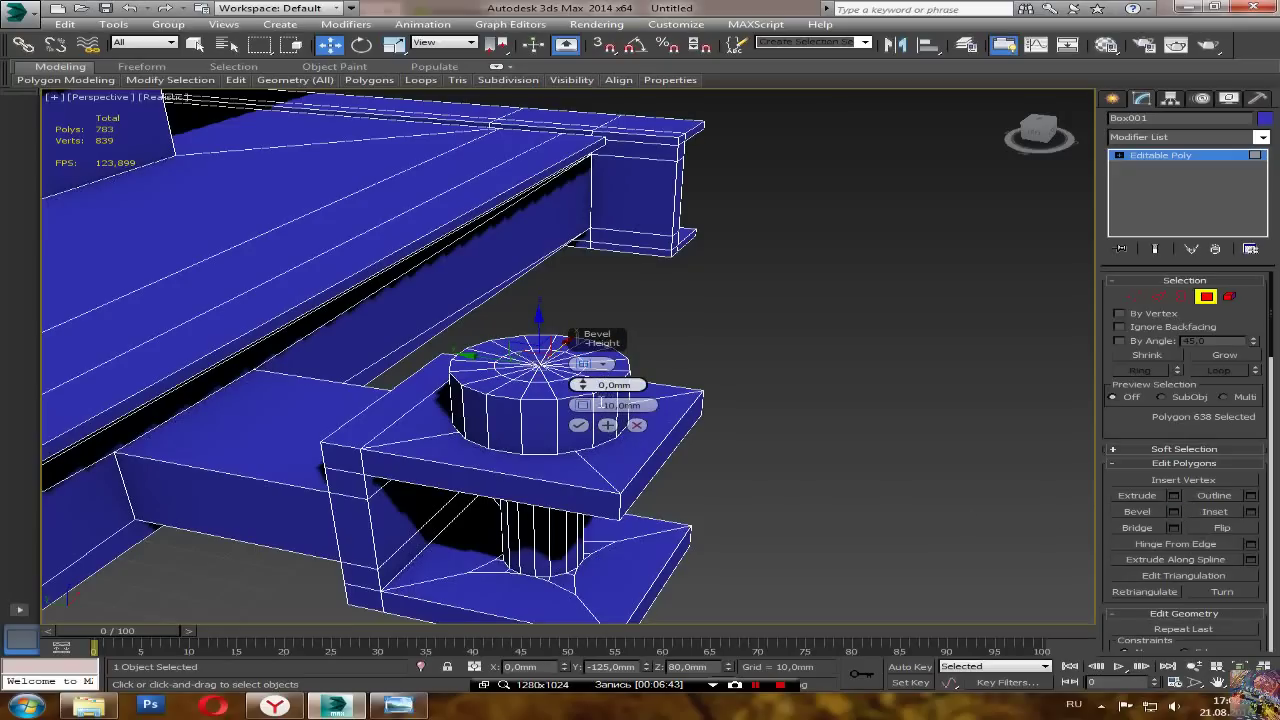
click(607, 405)
key(BackSpace)
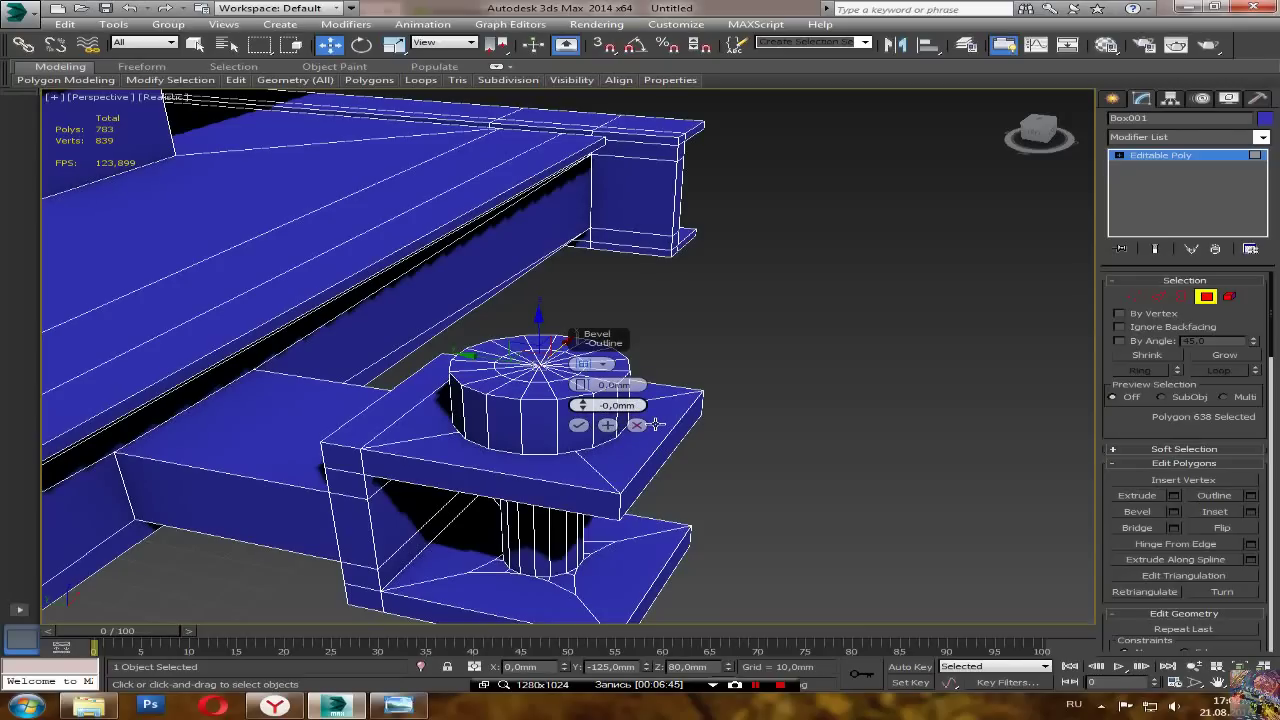
click(610, 385)
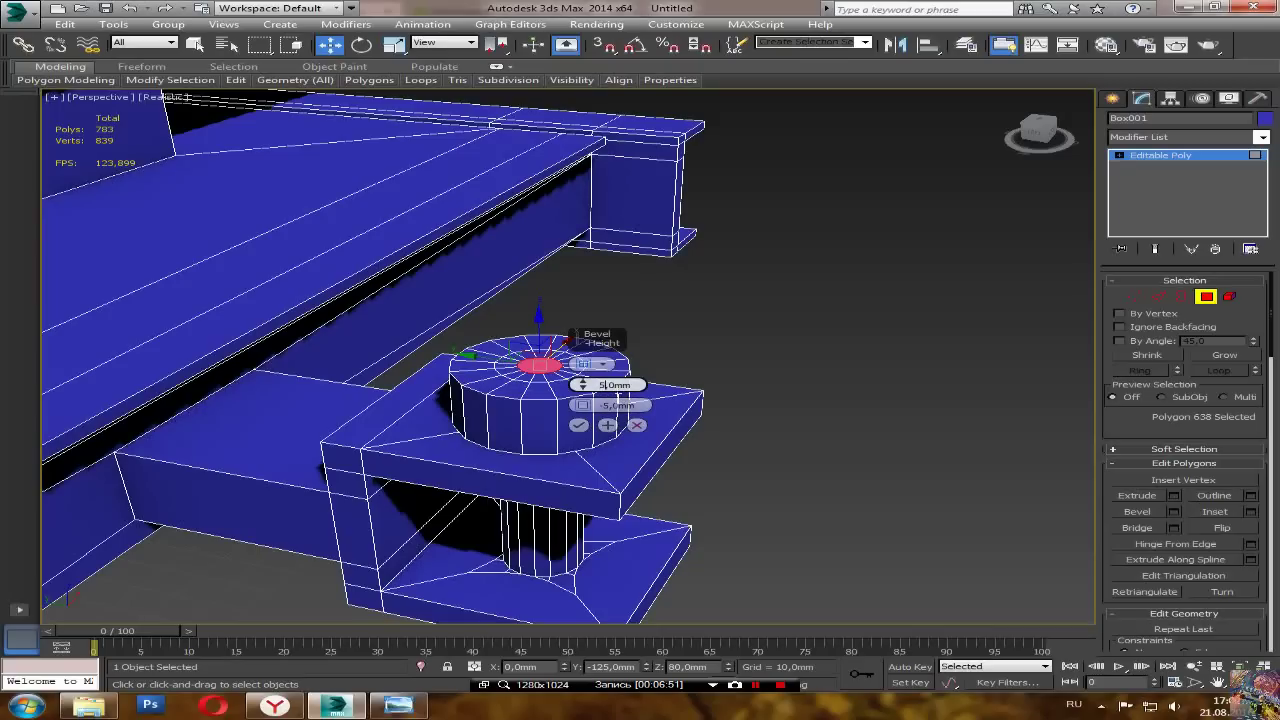
click(622, 405)
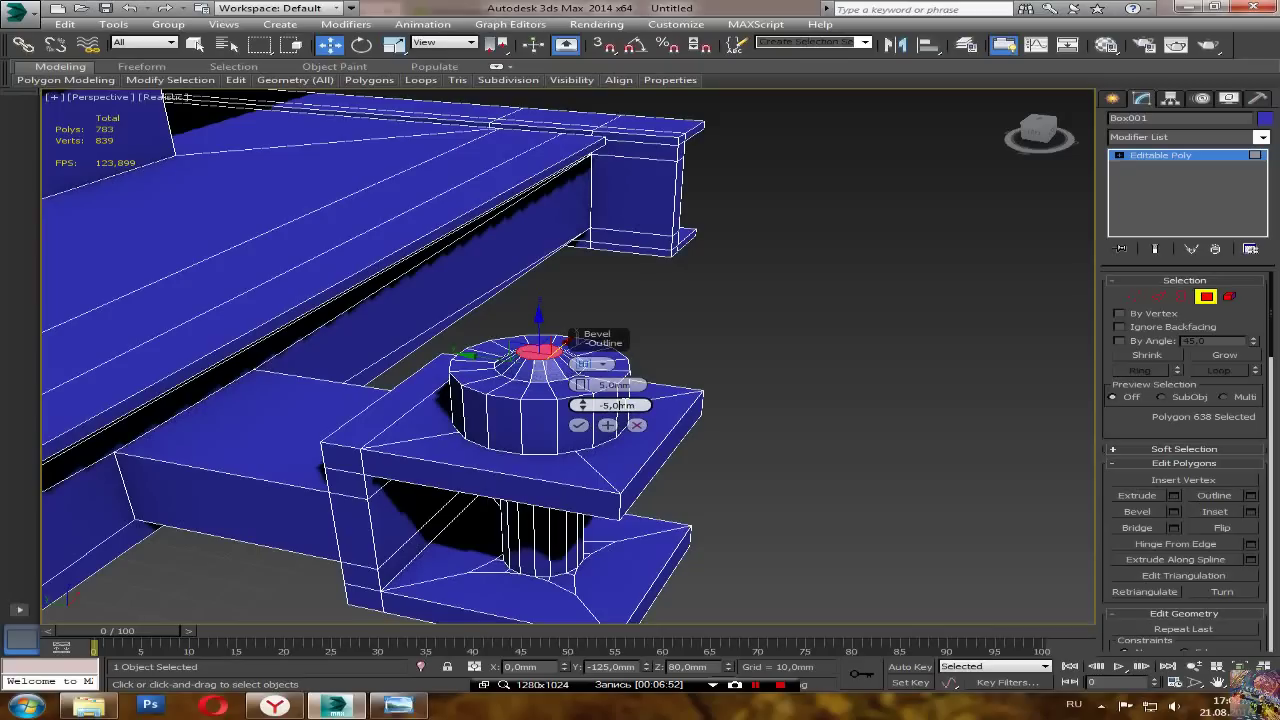
click(578, 427)
Step: Extrude the bevelled top face of the pin by 10 mm
alt+middle_drag(760, 446, 527, 446)
click(1175, 496)
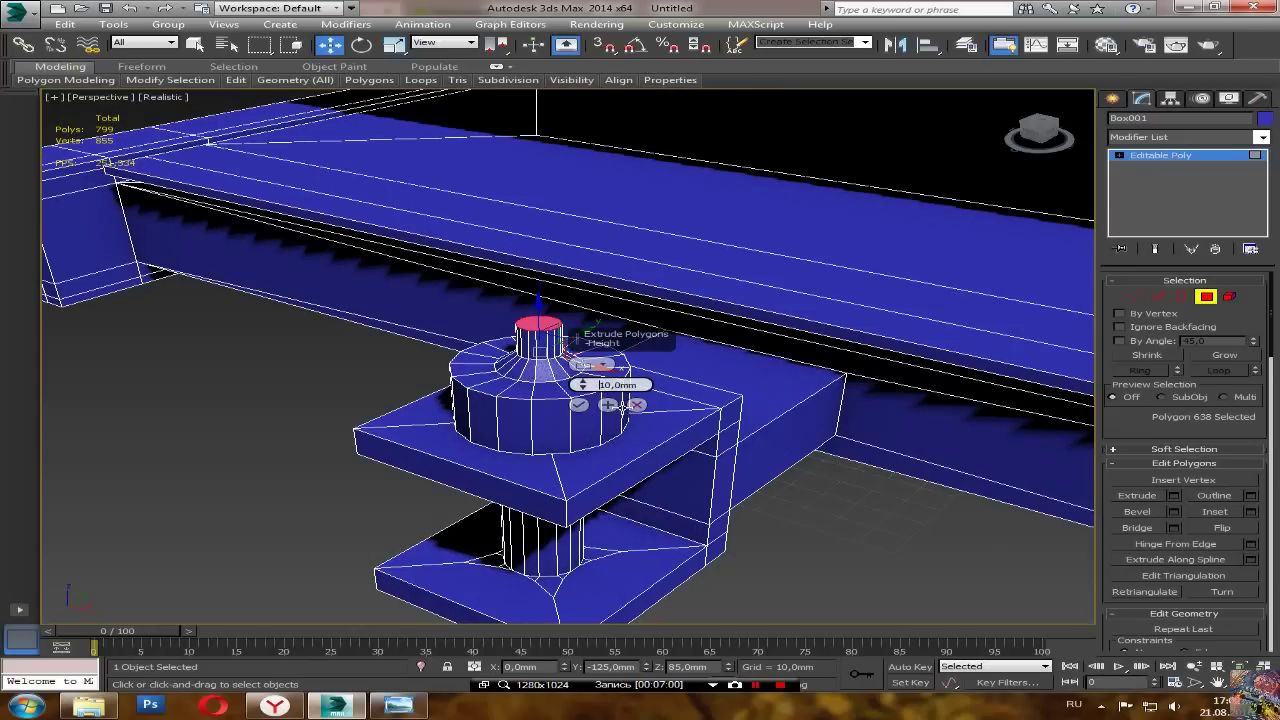
click(578, 404)
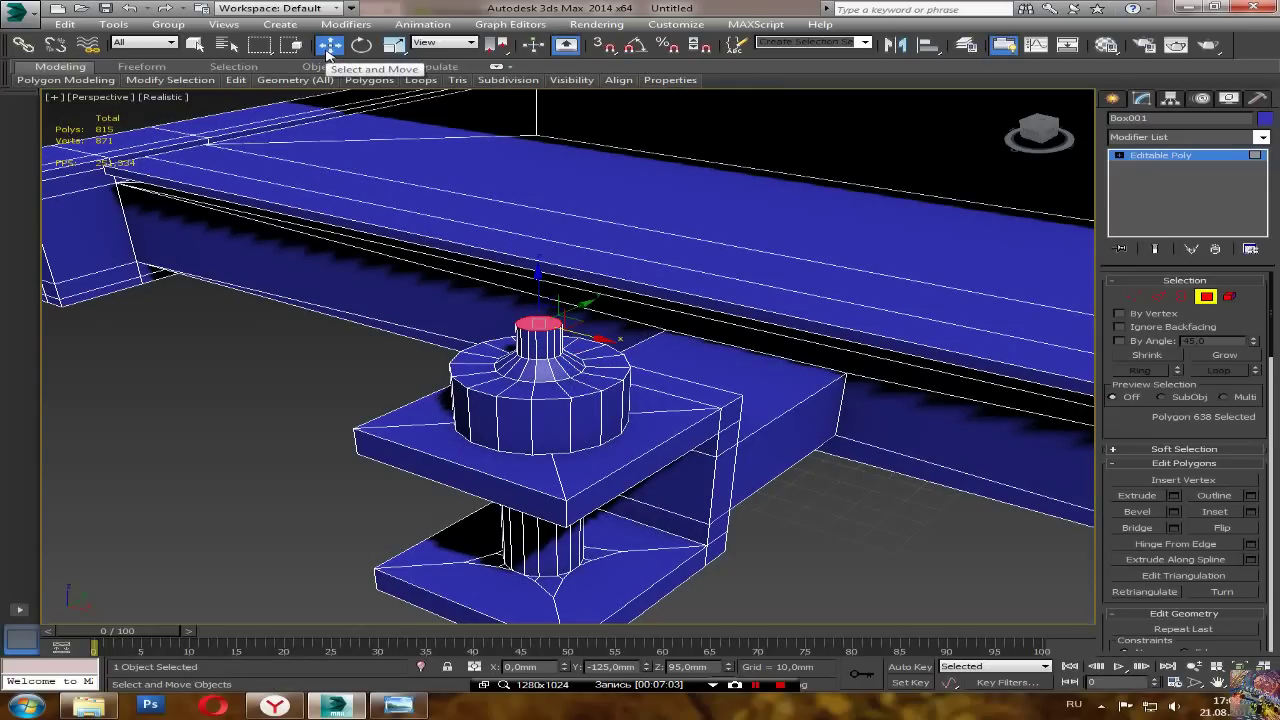
Step: Extrude the pin's top face by 10 mm and rotate it to tilt the end sideways, starting the handle's bend
click(361, 44)
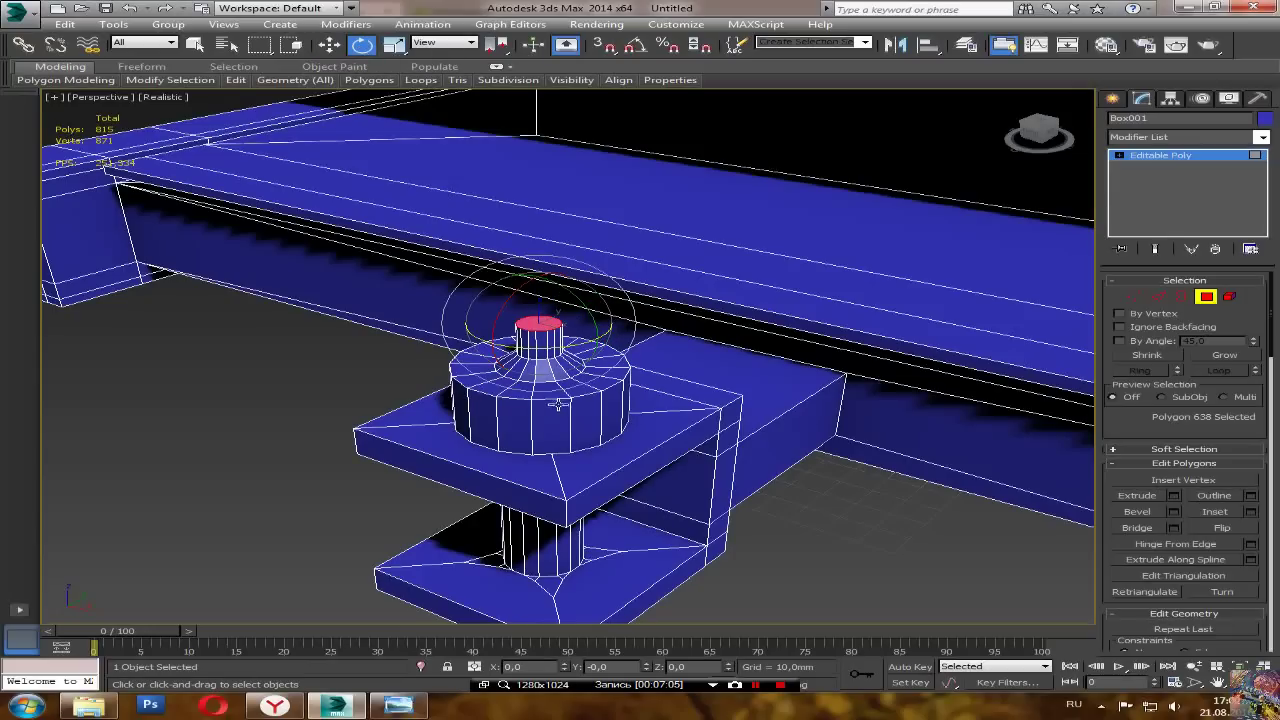
alt+middle_drag(584, 394, 608, 390)
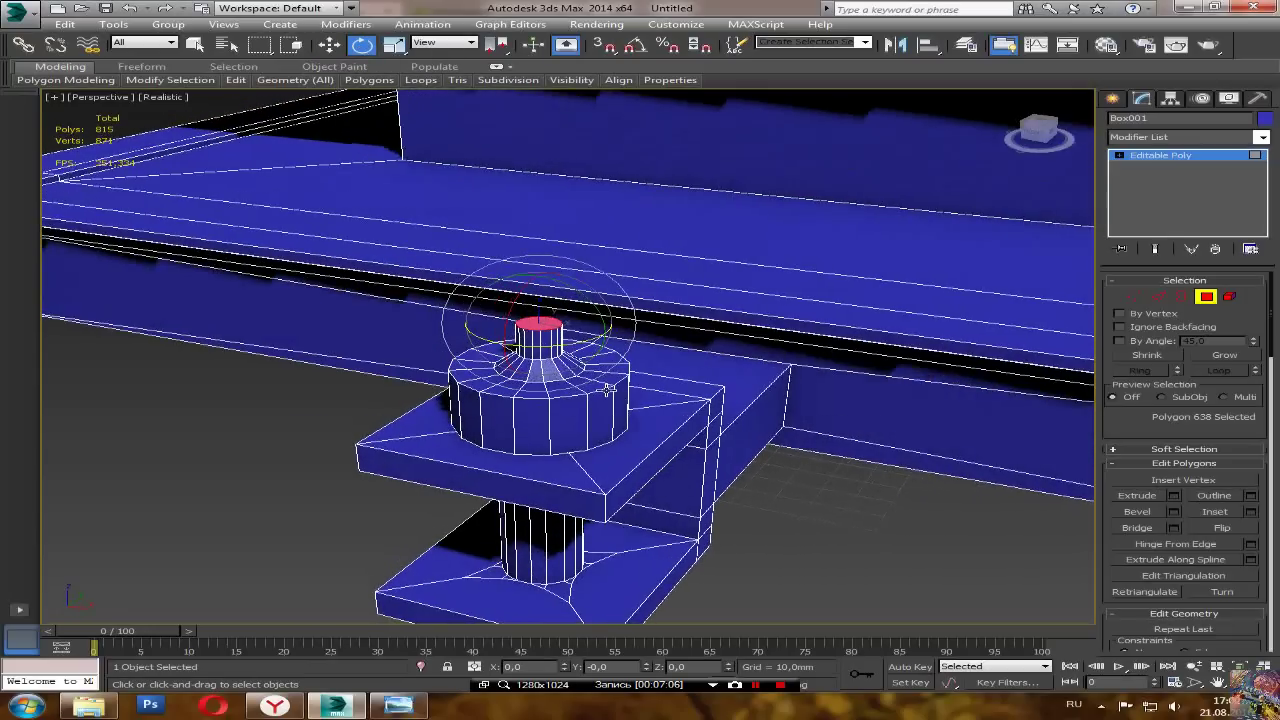
click(1173, 495)
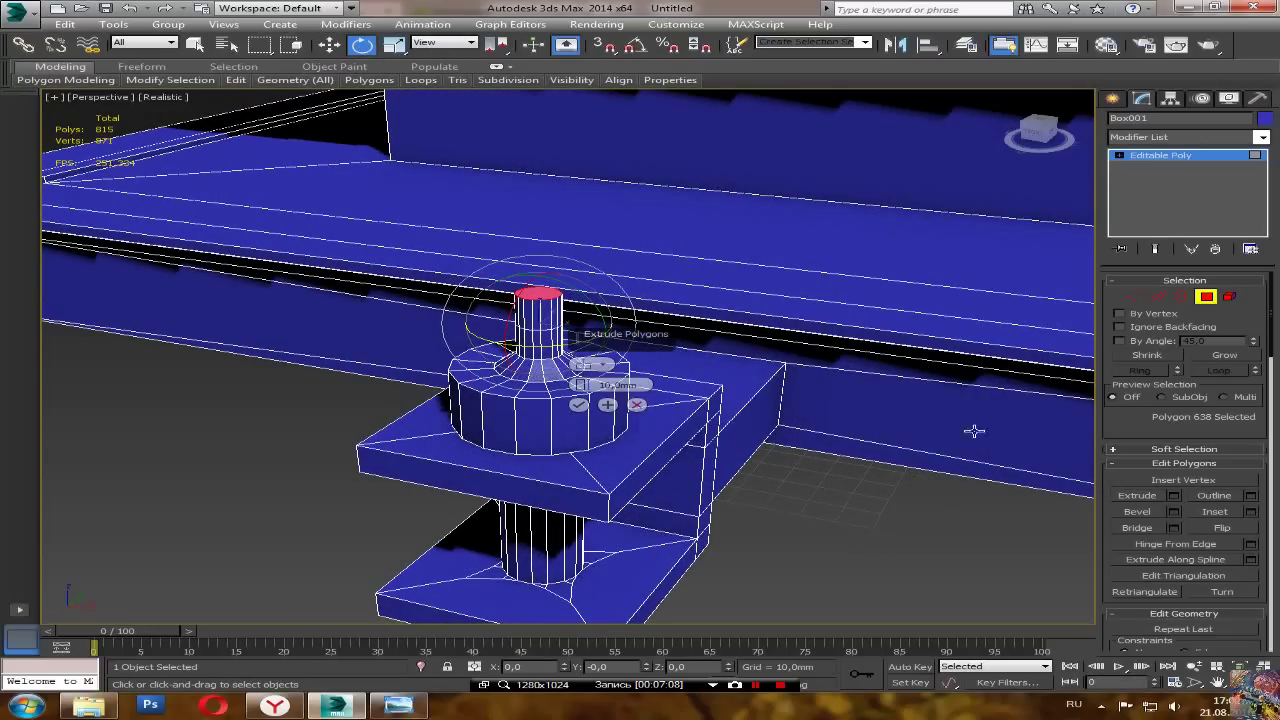
drag(600, 314, 586, 280)
click(578, 404)
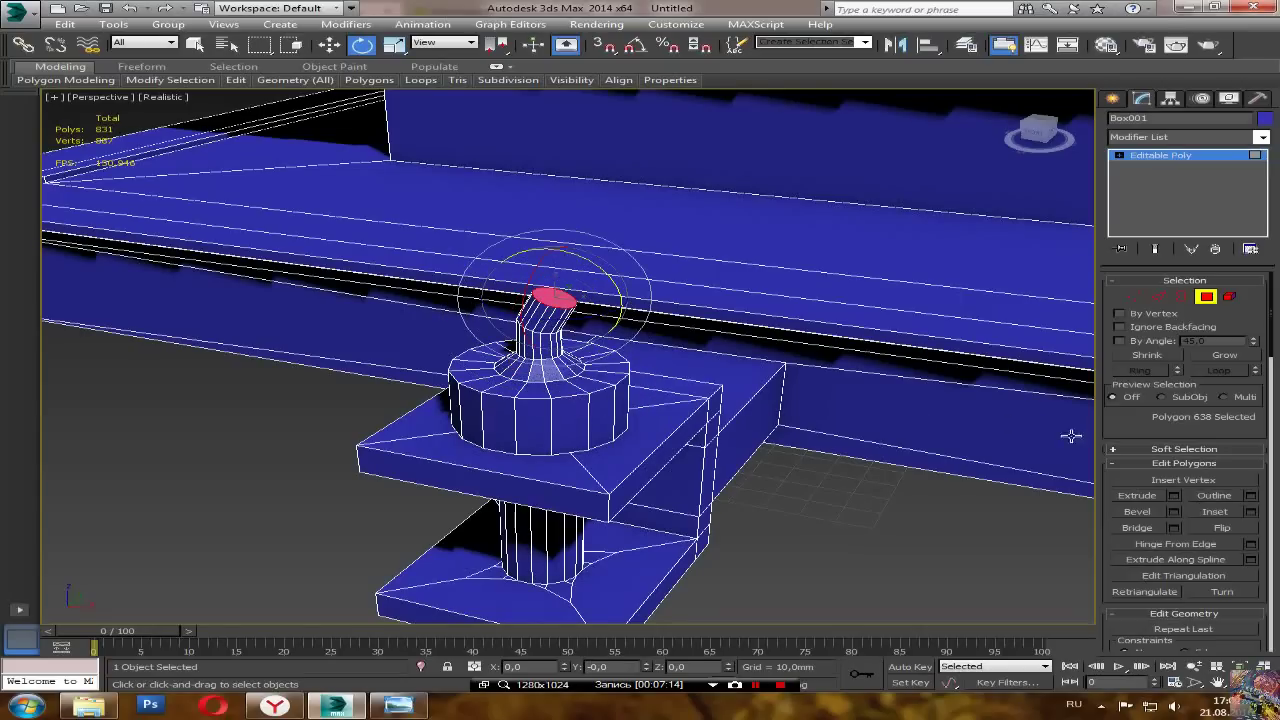
Step: Continue the handle's bend with two more 10 mm extrusions of its end face, rotating the face each time until it is nearly horizontal
click(1173, 497)
drag(615, 282, 628, 338)
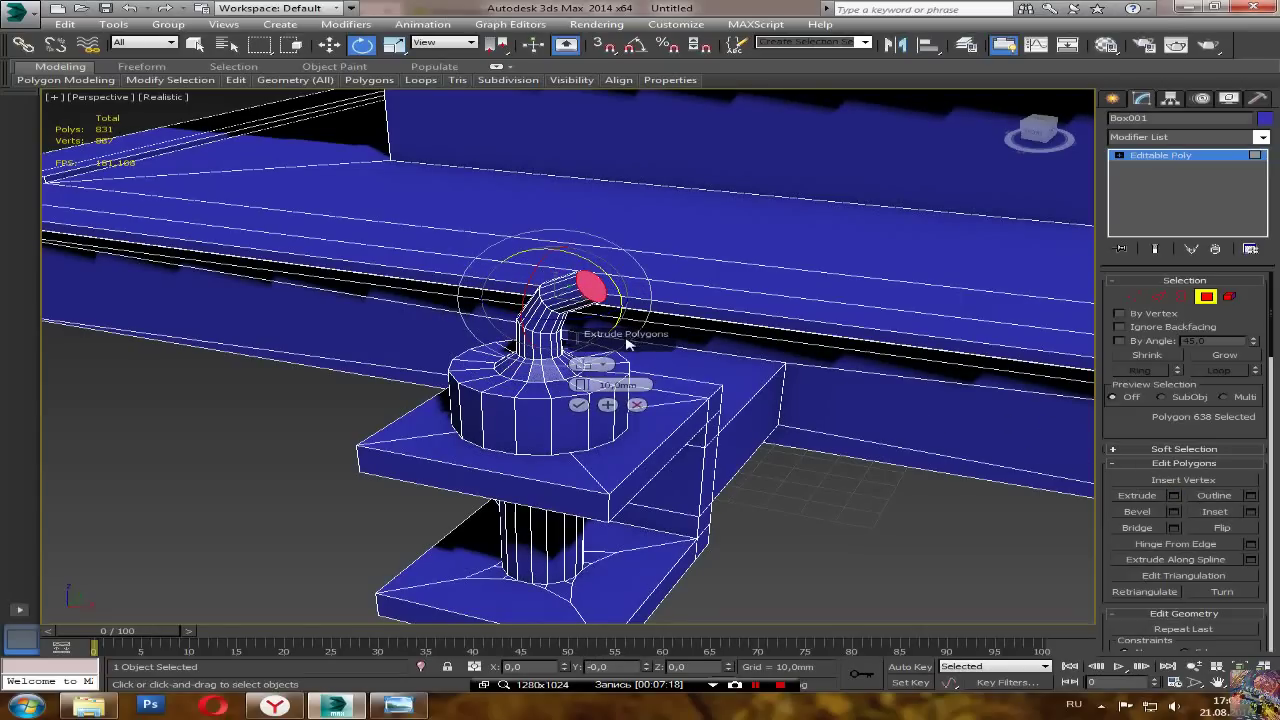
click(580, 404)
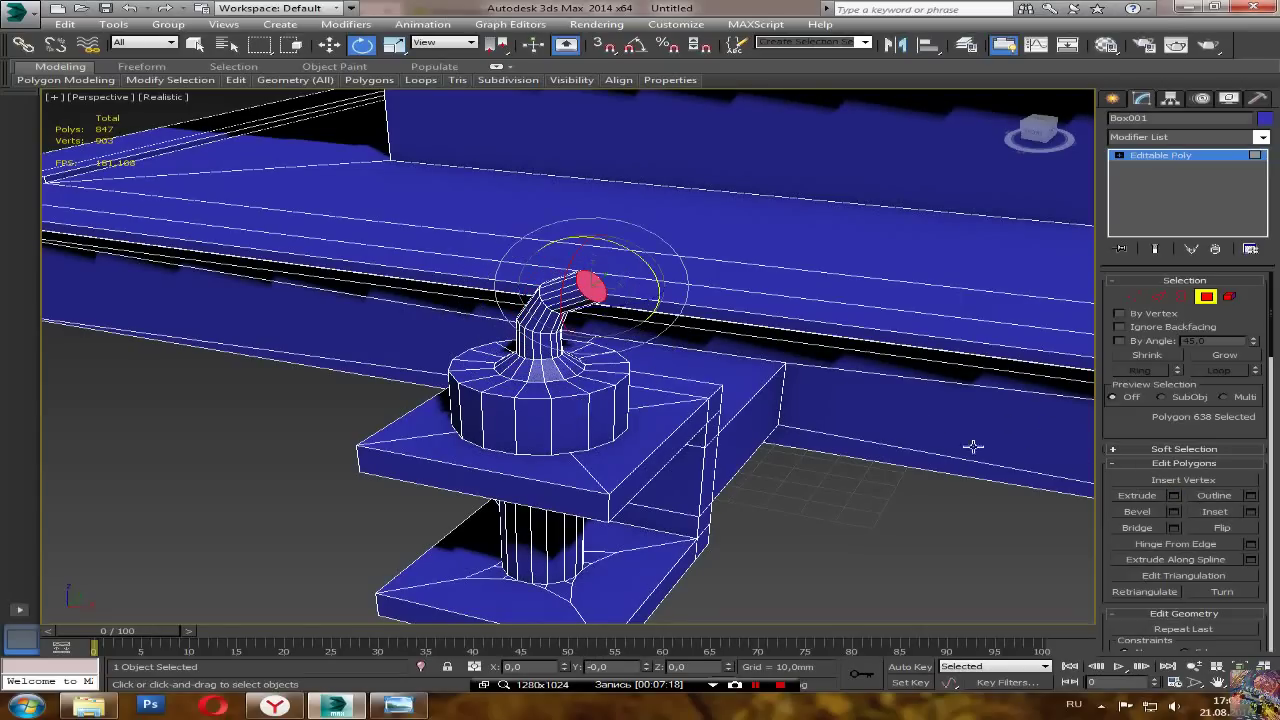
click(1175, 496)
drag(655, 275, 660, 300)
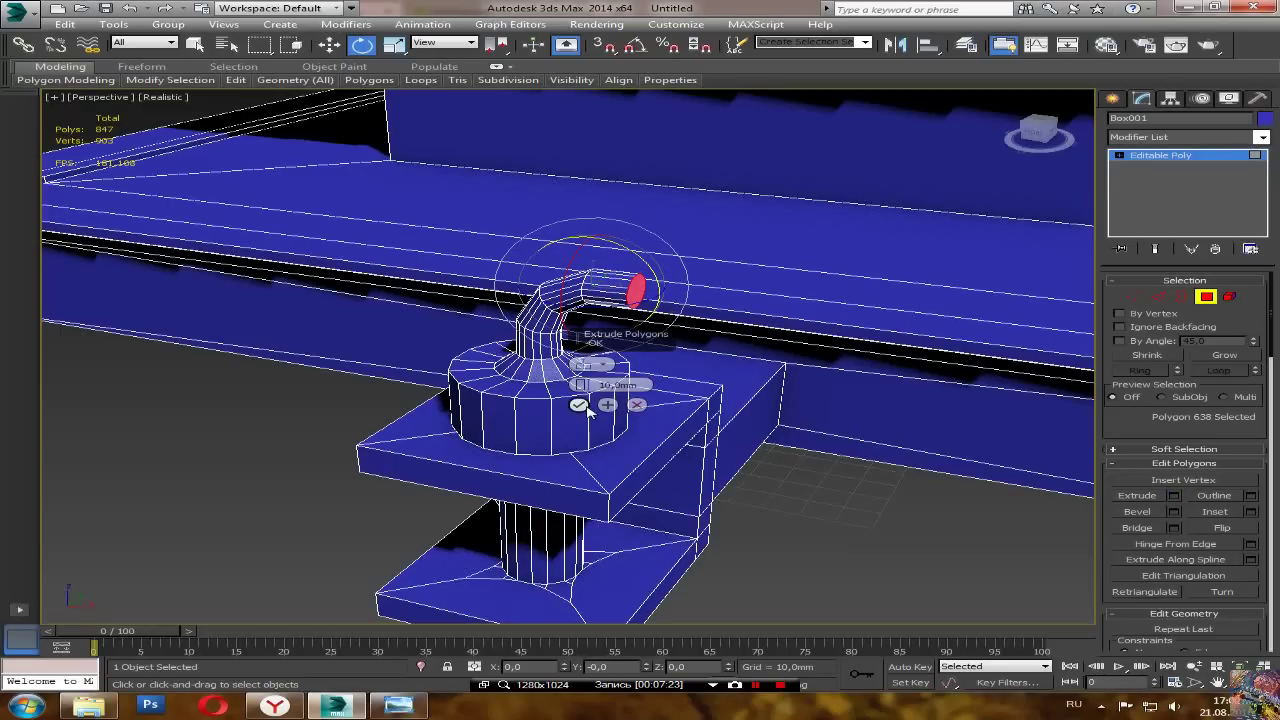
click(579, 404)
Step: Extrude the handle's end face by 100 mm to form the straight grip
click(1175, 496)
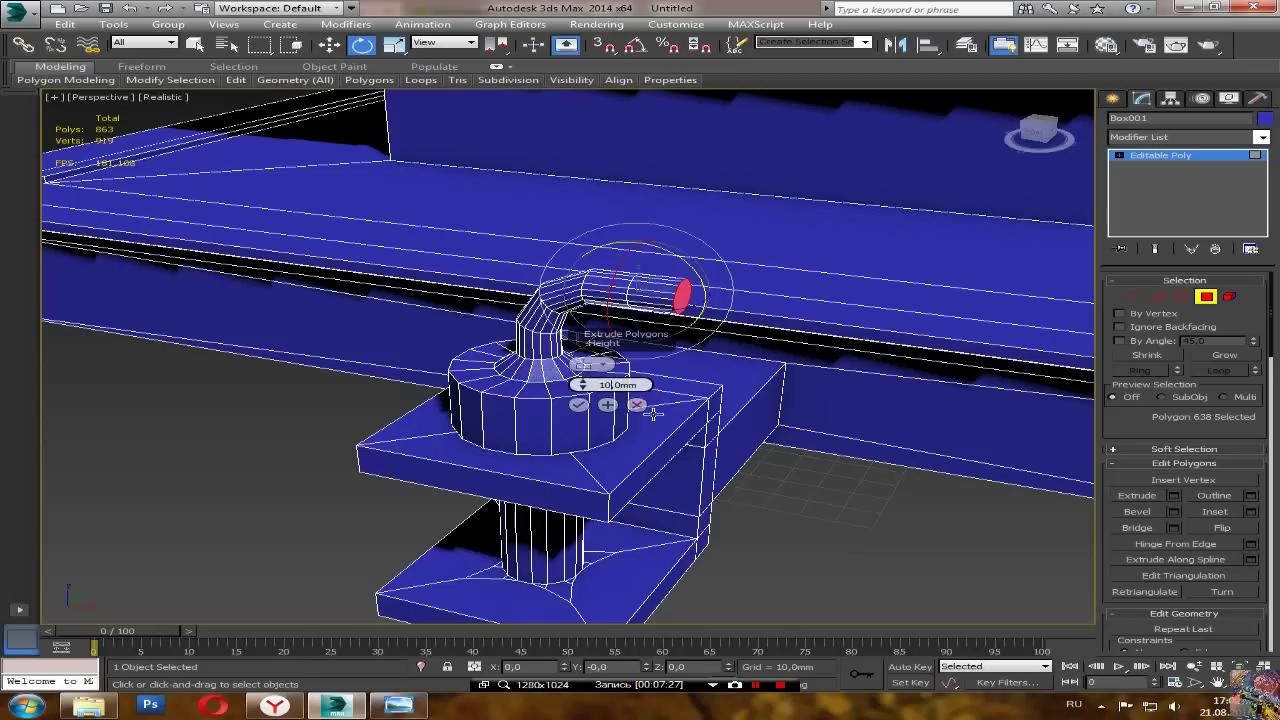
text(0)
click(579, 404)
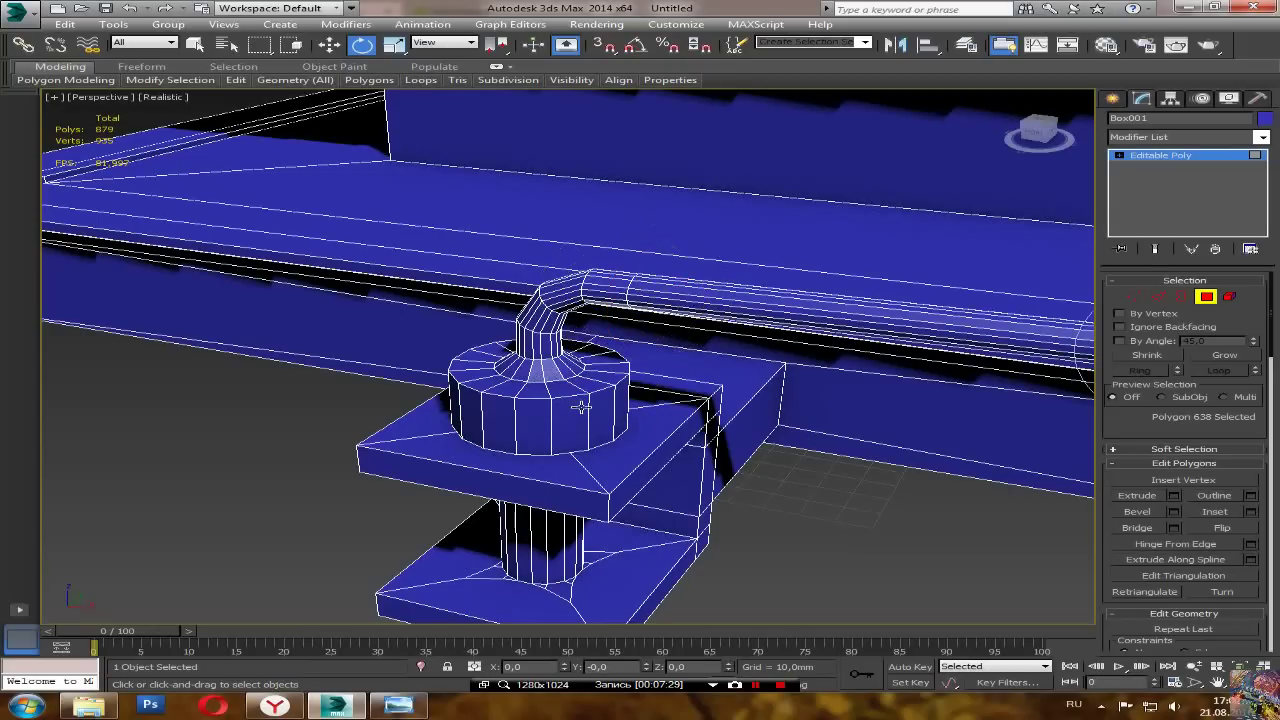
Step: Move the handle's end face back toward the pin to shorten the grip, then leave polygon editing and deselect the model
mouse_move(580, 423)
alt+middle_down()
mouse_move(634, 429)
mouse_move(566, 414)
alt+middle_up()
scroll(566, 414, down, 5)
alt+middle_drag(708, 491, 681, 502)
click(331, 47)
drag(810, 390, 714, 399)
alt+middle_drag(660, 426, 682, 492)
click(760, 517)
alt+middle_drag(760, 517, 629, 500)
click(1206, 296)
click(857, 443)
scroll(686, 486, down, 5)
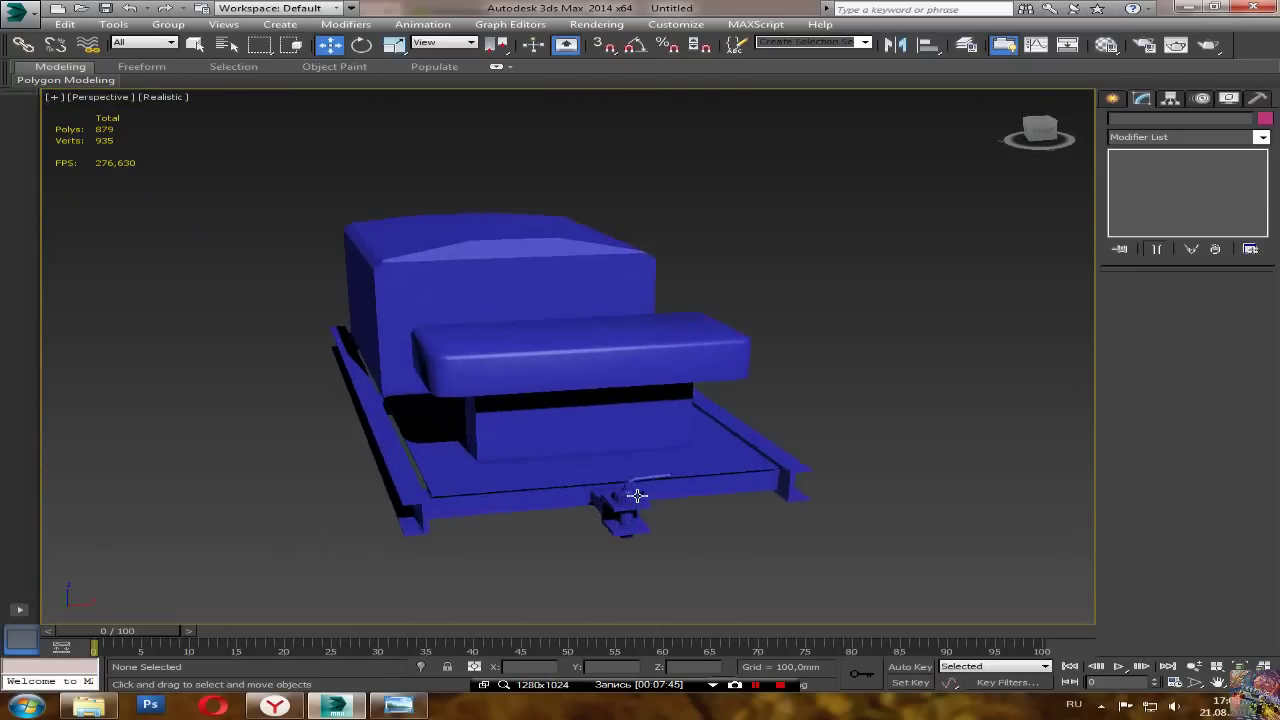
Step: Chamfer the four vertical outer corner edges of the bracket's upper and lower prongs by 20 mm with one segment
scroll(640, 495, up, 8)
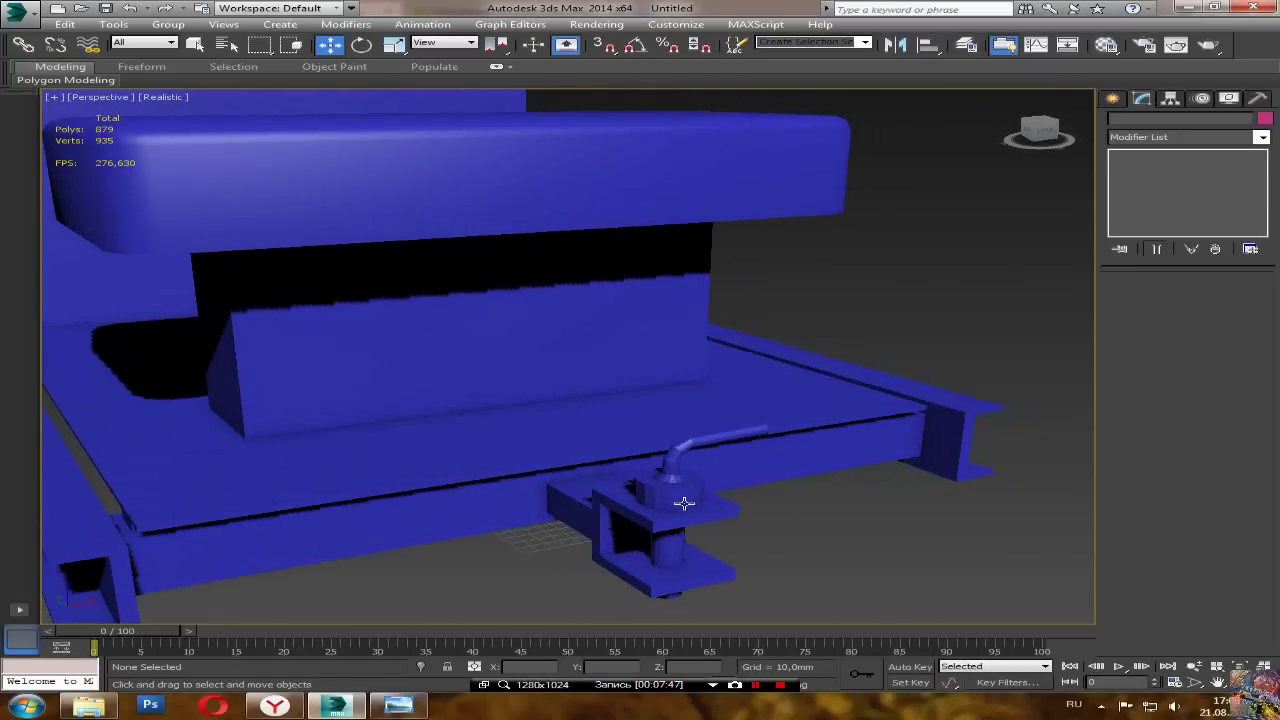
click(683, 502)
click(1159, 298)
middle_drag(716, 530, 672, 368)
scroll(672, 363, up, 2)
scroll(670, 363, up, 3)
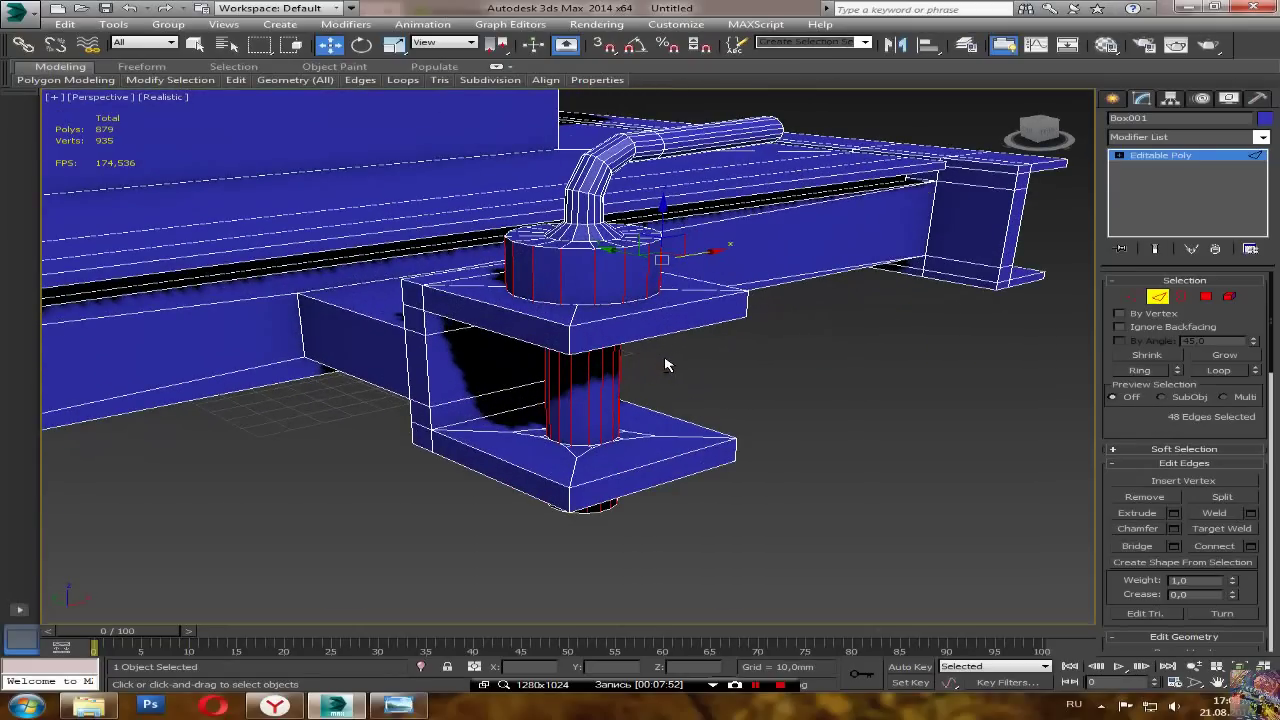
click(570, 345)
ctrl+click(745, 312)
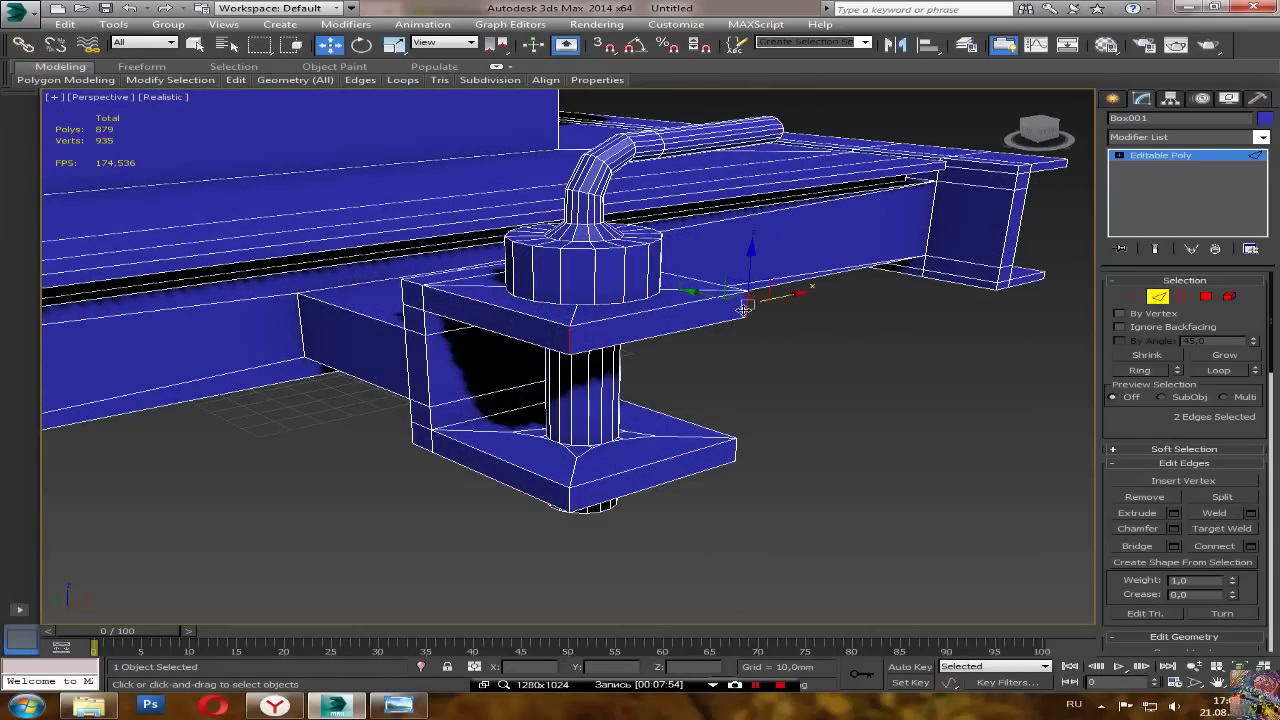
ctrl+click(735, 447)
ctrl+click(570, 494)
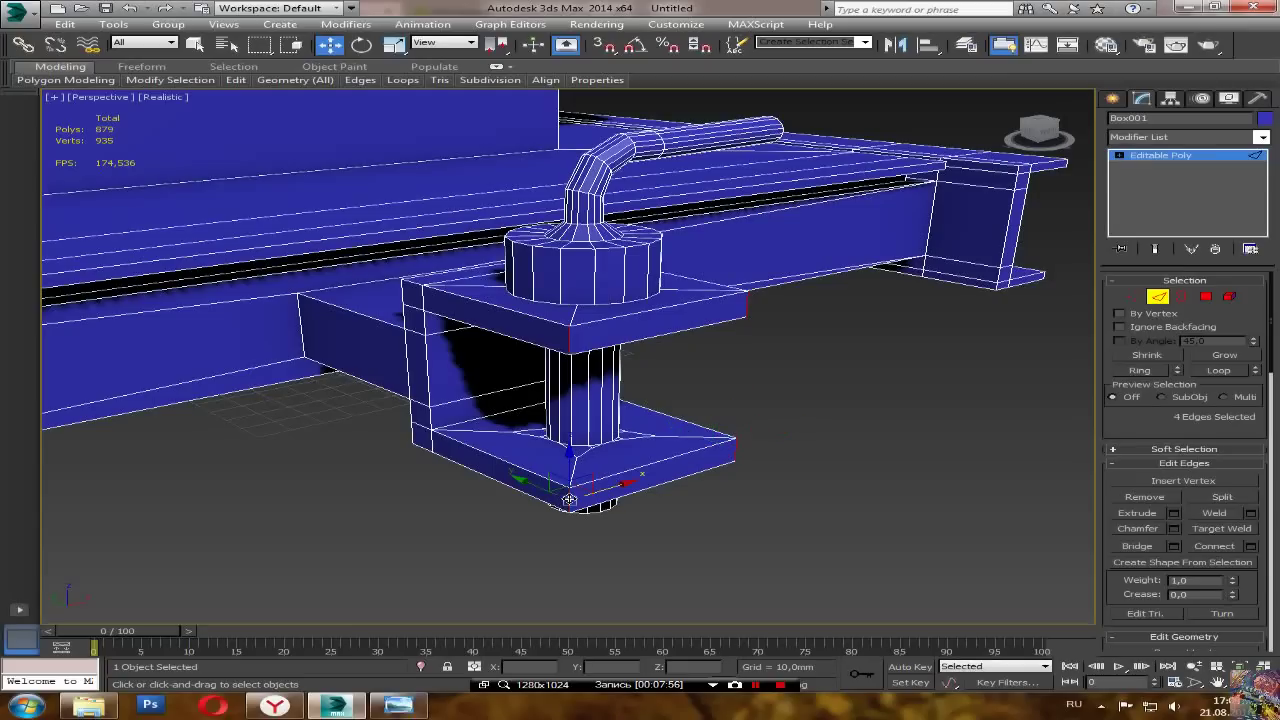
click(1173, 529)
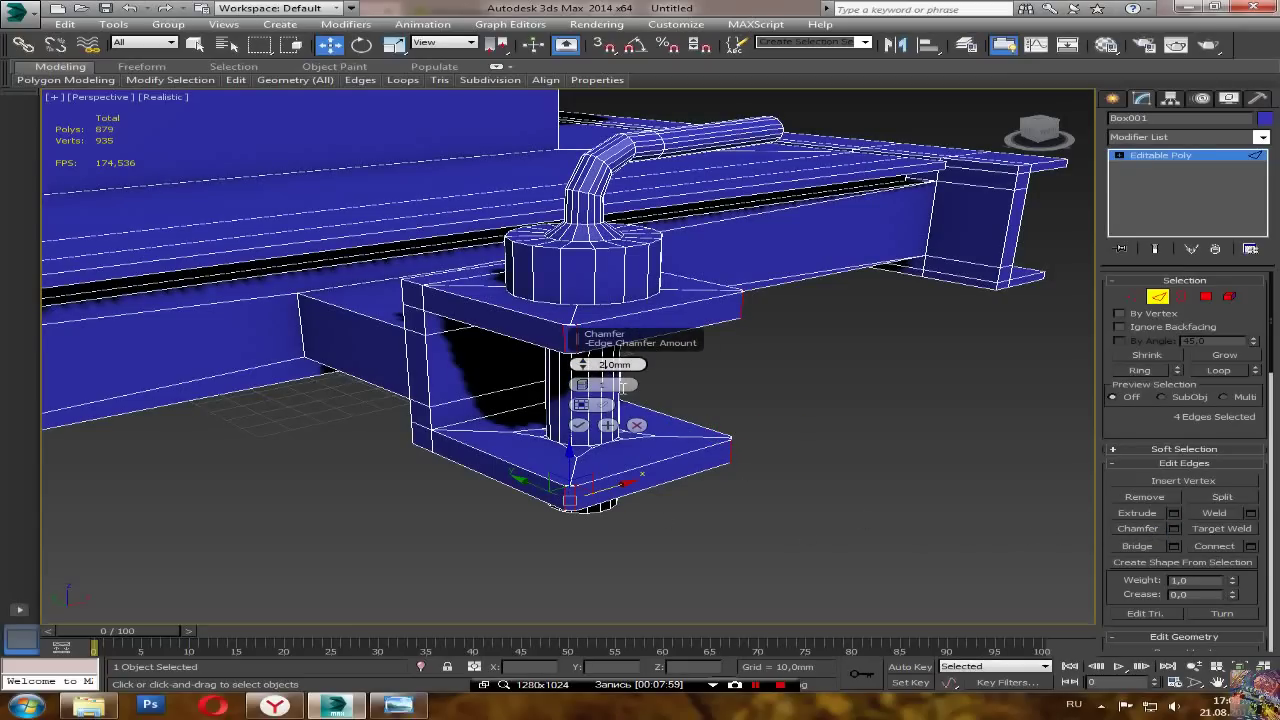
text(0)
key(Return)
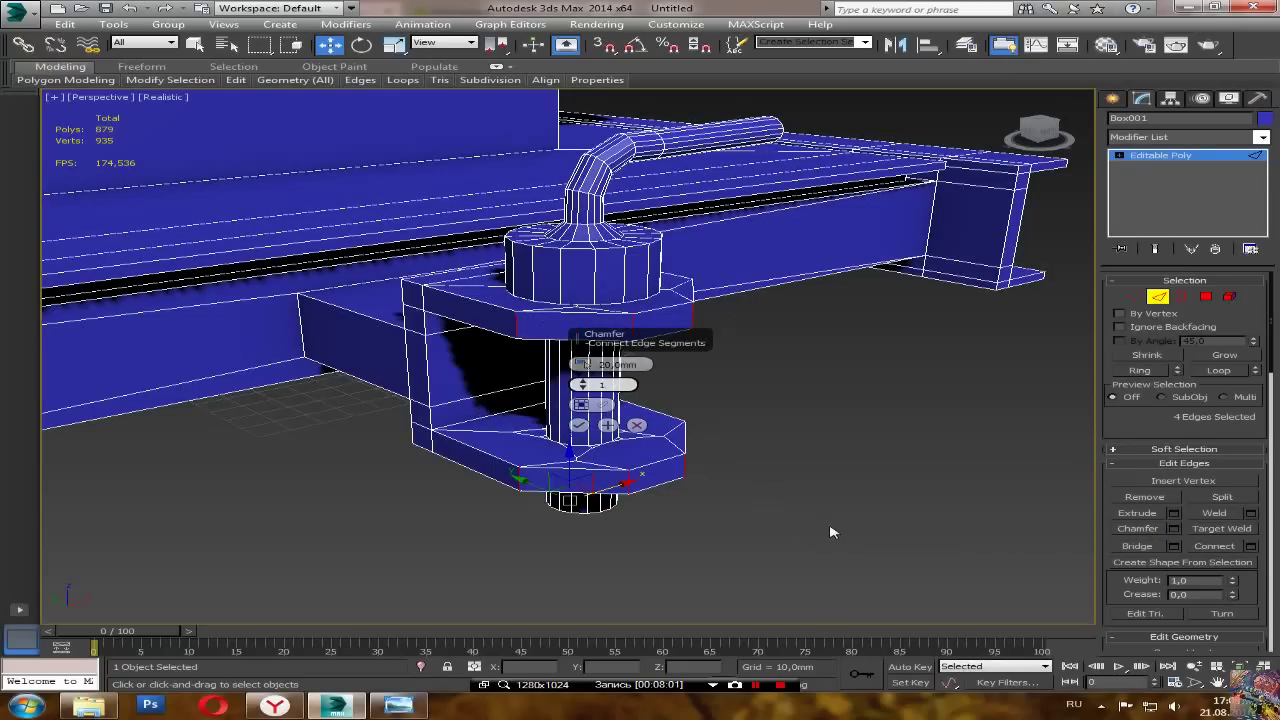
alt+middle_drag(798, 456, 831, 496)
click(579, 425)
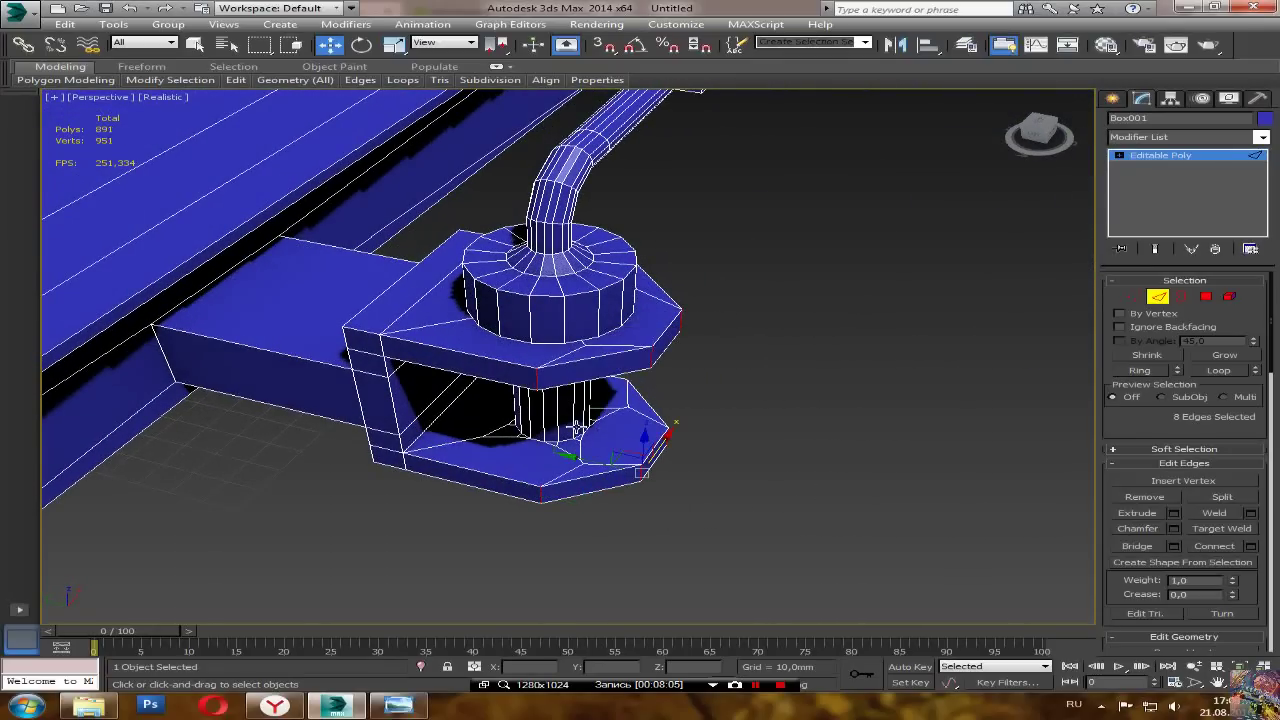
Step: Examine the whole model from several sides, from the hitch bracket to the platform floor between the two upper blocks
scroll(757, 526, down, 4)
alt+middle_drag(721, 535, 676, 428)
scroll(676, 428, down, 3)
scroll(528, 464, down, 4)
alt+middle_drag(398, 510, 473, 428)
scroll(510, 477, up, 2)
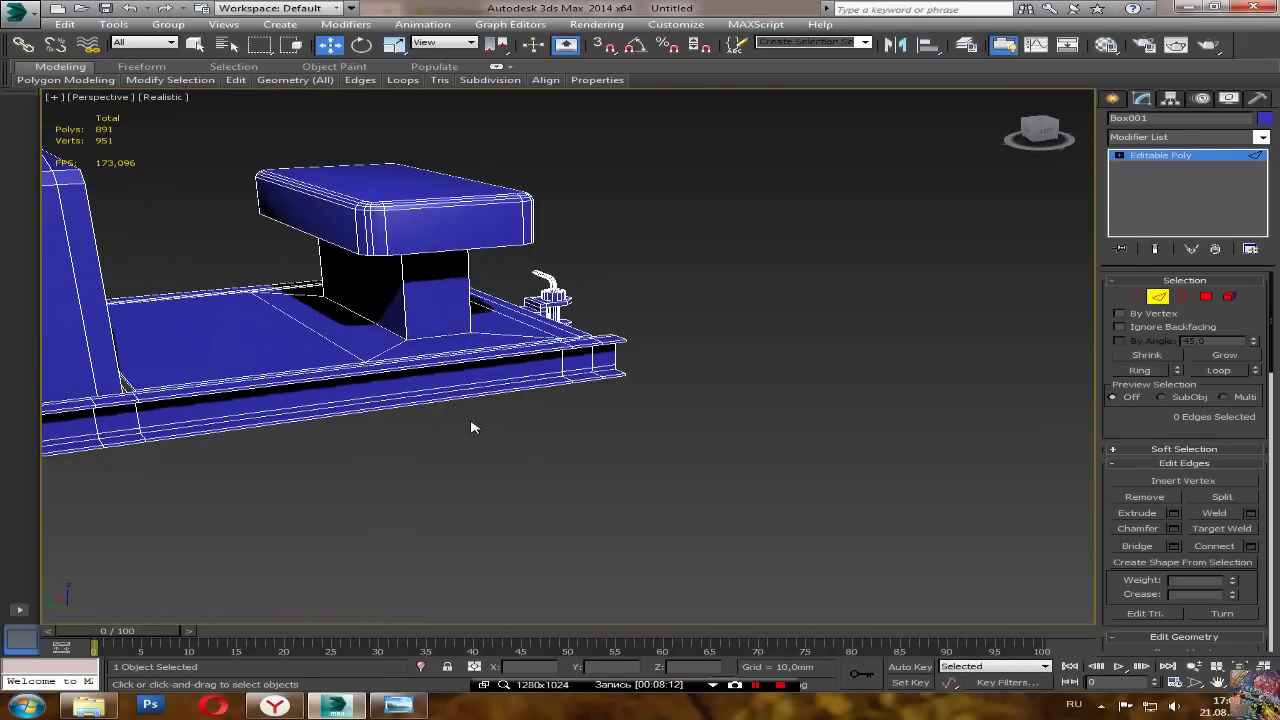
alt+middle_drag(556, 462, 655, 503)
scroll(616, 449, down, 2)
scroll(603, 441, up, 3)
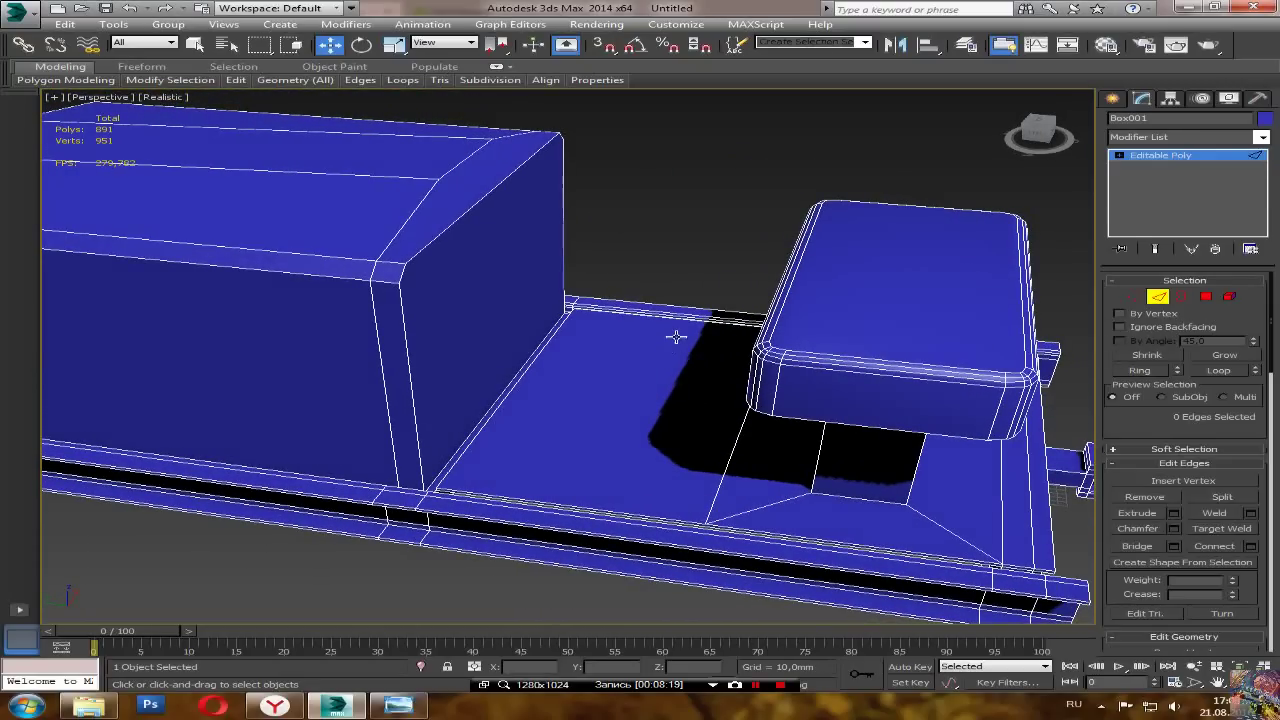
Step: Connect the two crosswise floor edges between the large block and the bench with two segments
scroll(640, 466, up, 4)
click(815, 420)
alt+middle_drag(669, 366, 597, 466)
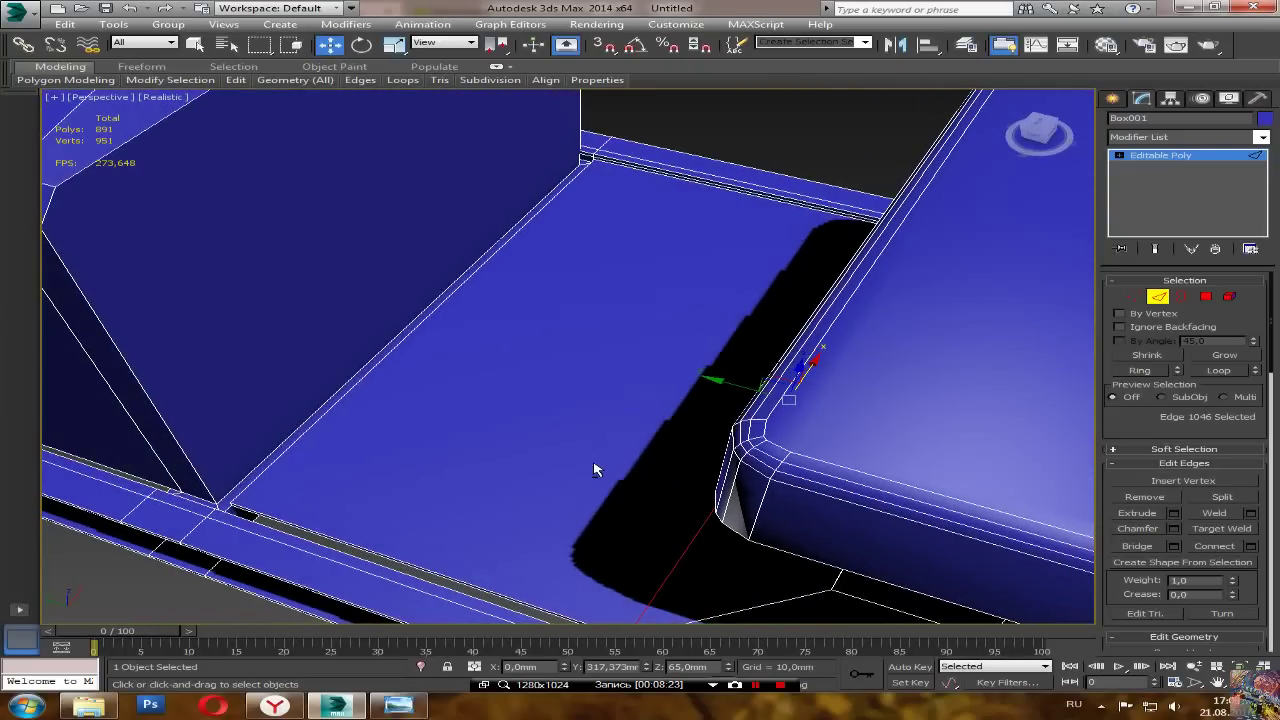
double_click(427, 325)
key(ctrl+z)
alt+middle_drag(297, 383, 311, 437)
double_click(300, 465)
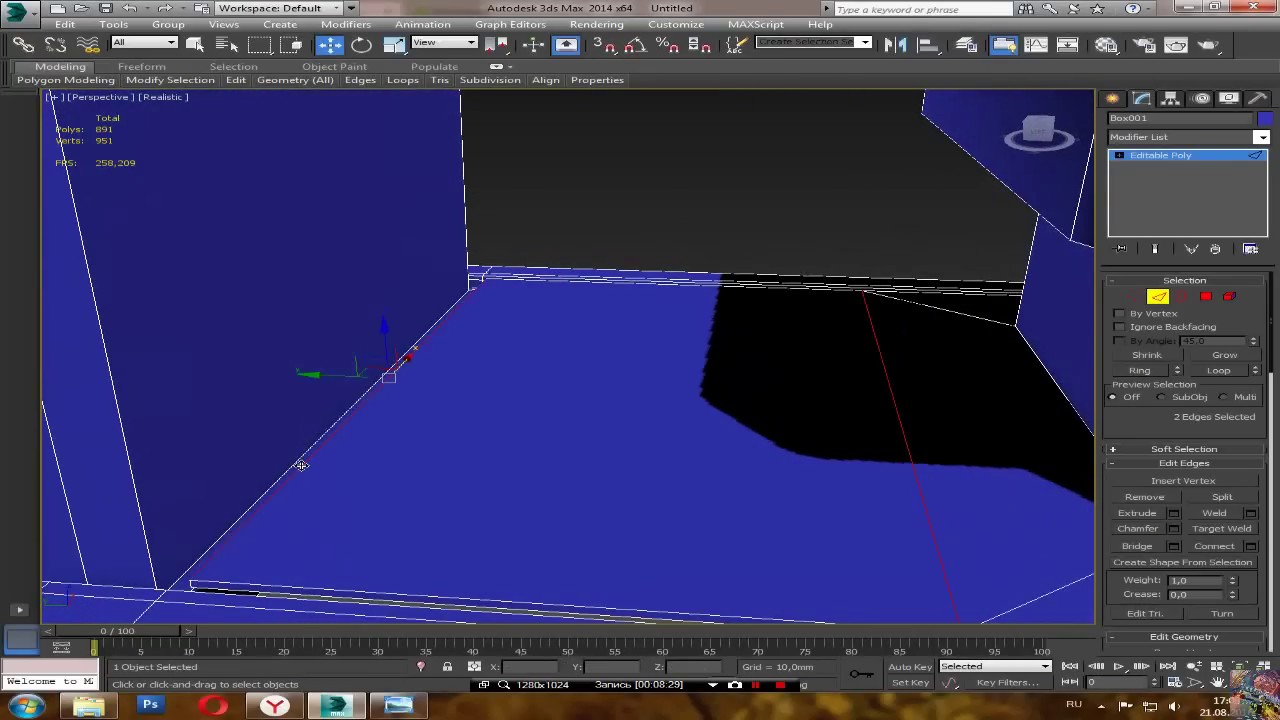
scroll(346, 467, down, 3)
alt+middle_drag(454, 466, 474, 488)
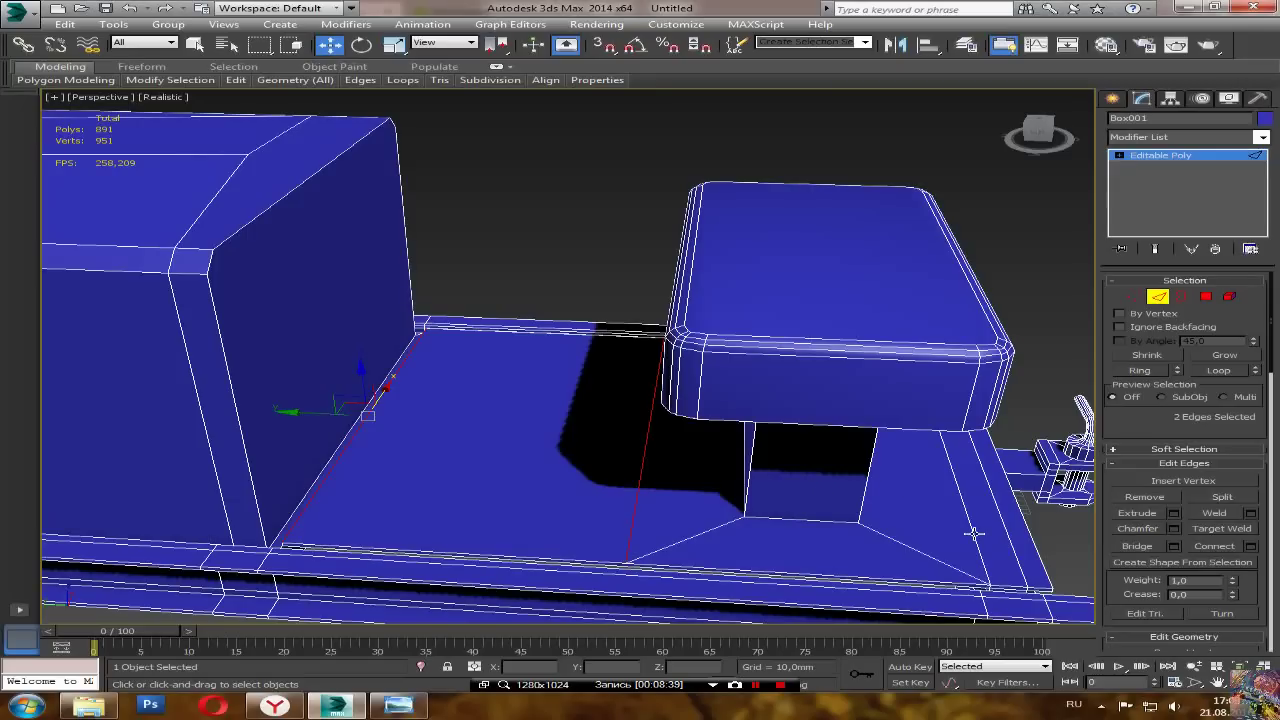
click(1252, 546)
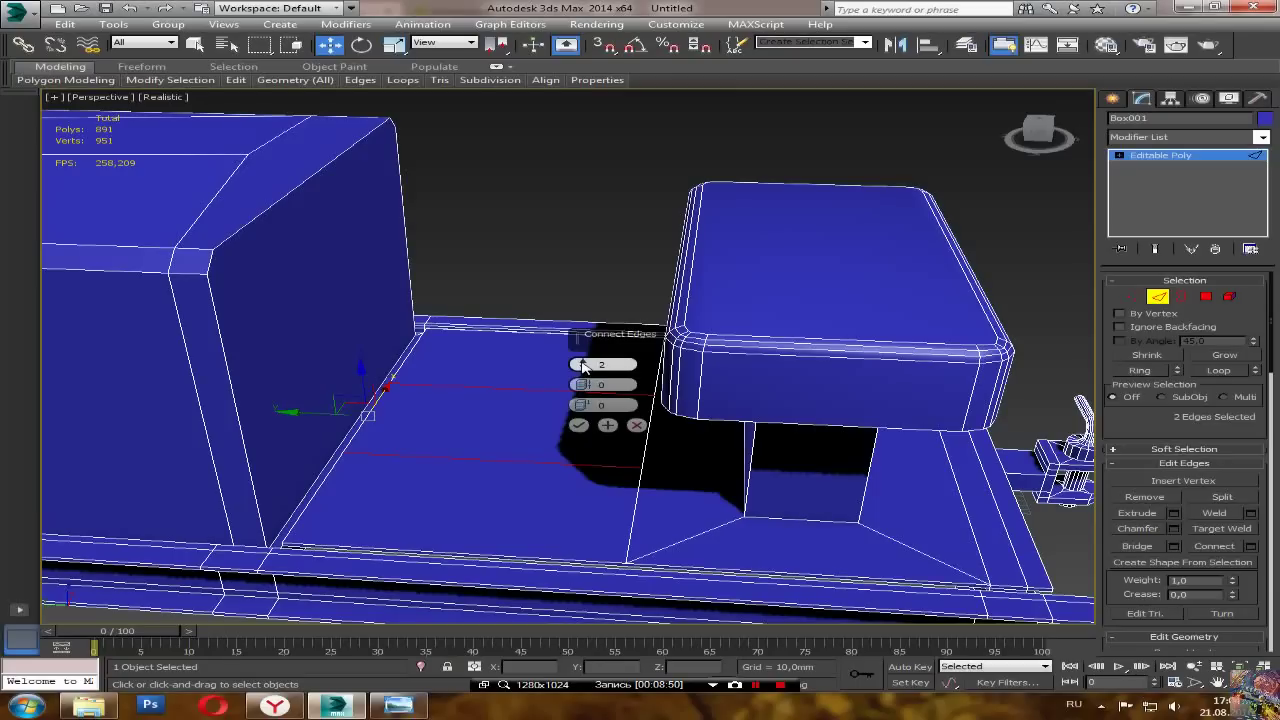
click(579, 425)
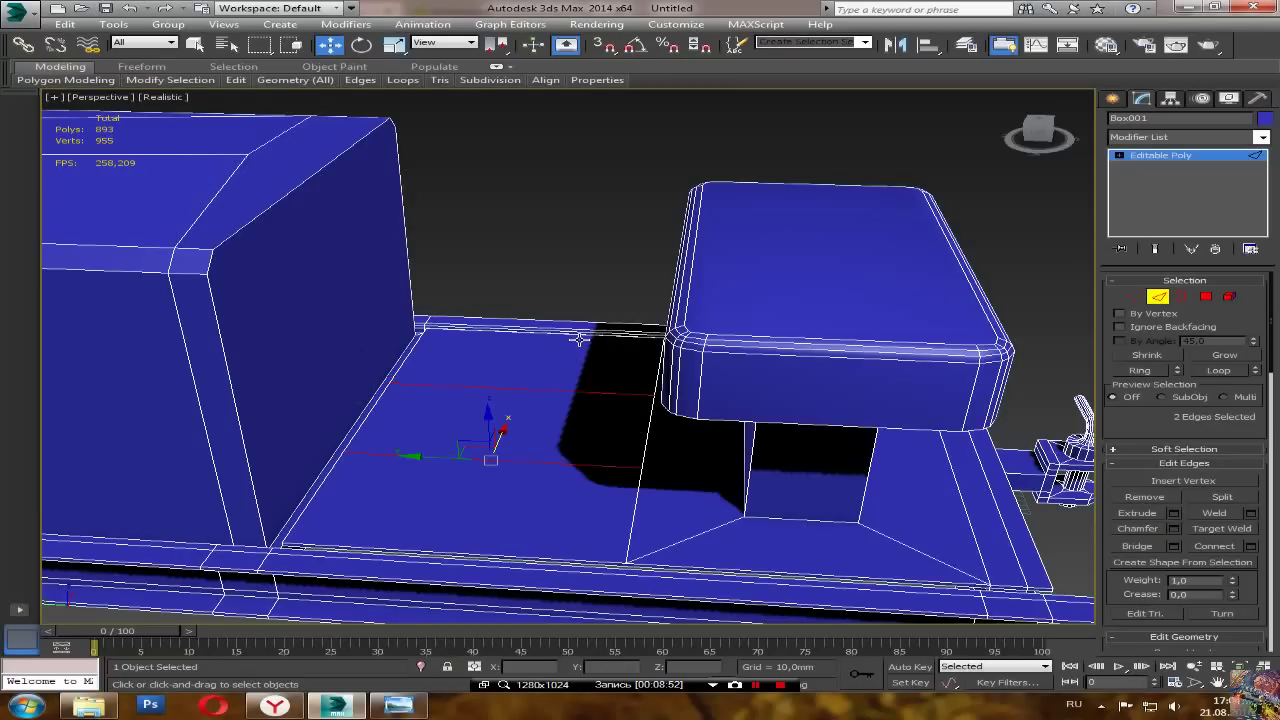
Step: Add the two outer lengthwise edges to the selected floor edges and connect all four with one segment
ctrl+click(582, 334)
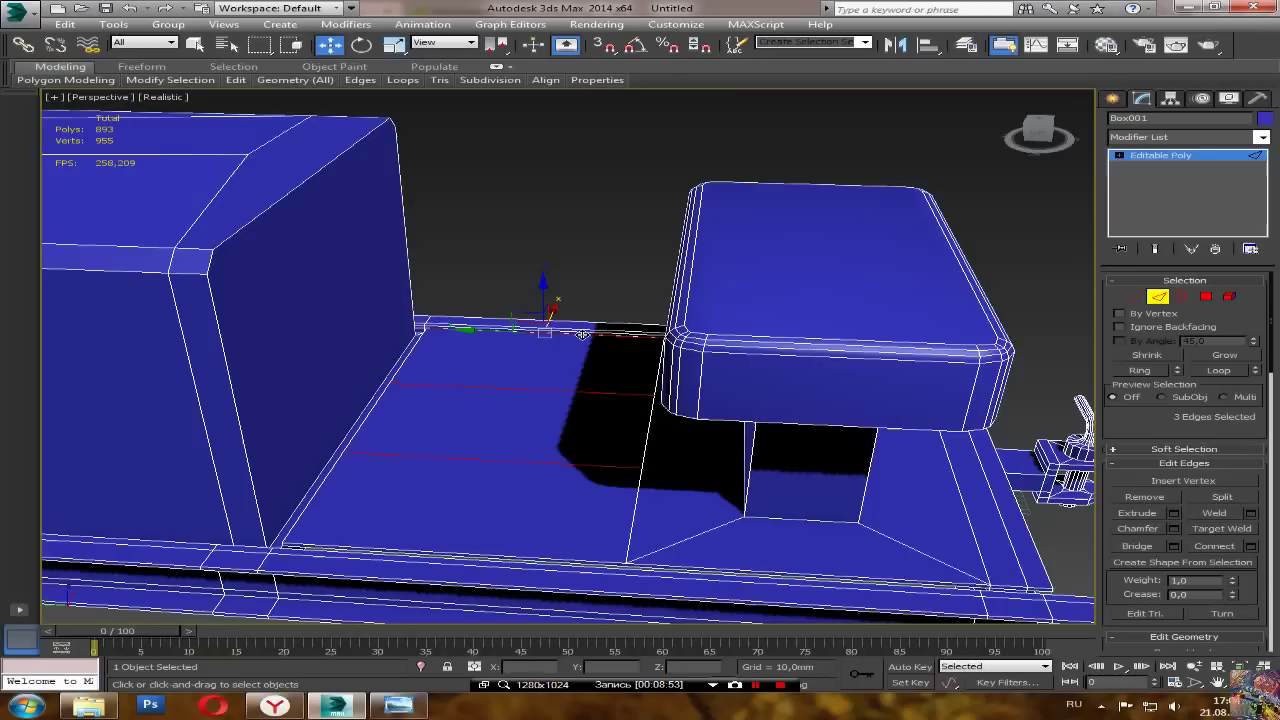
ctrl+click(509, 559)
alt+middle_drag(534, 514, 560, 464)
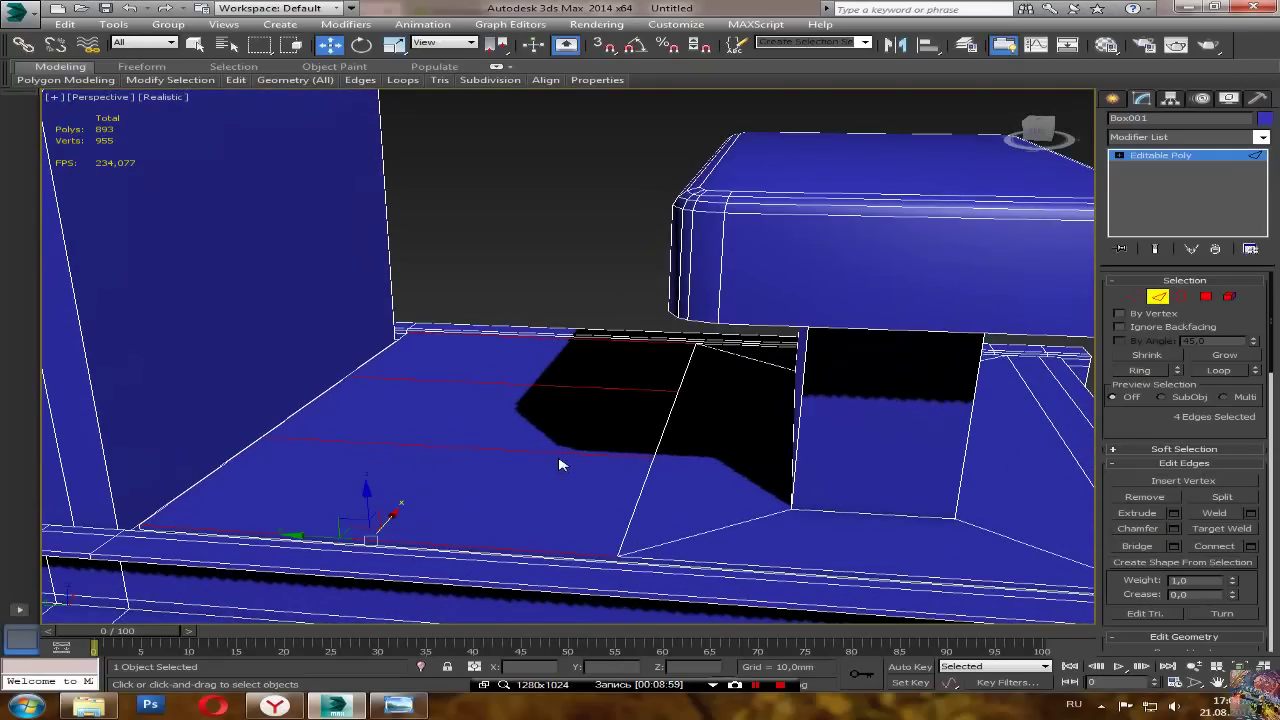
click(1251, 546)
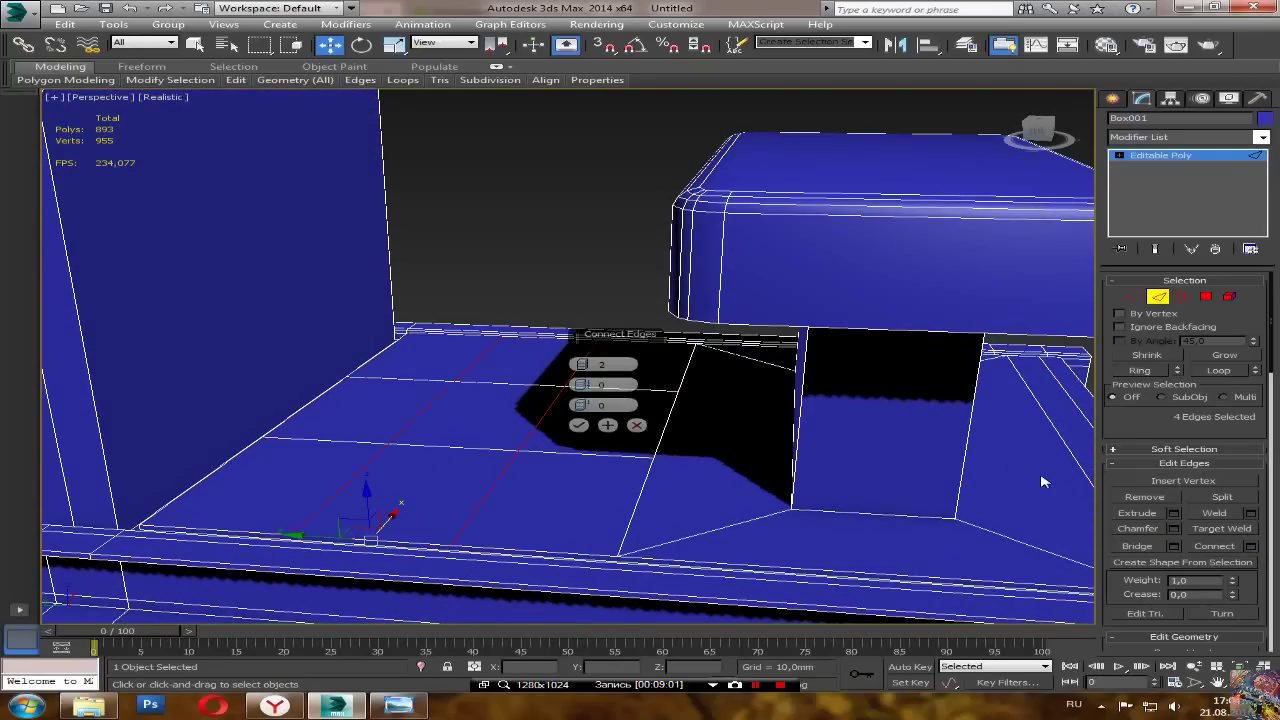
click(584, 369)
click(579, 426)
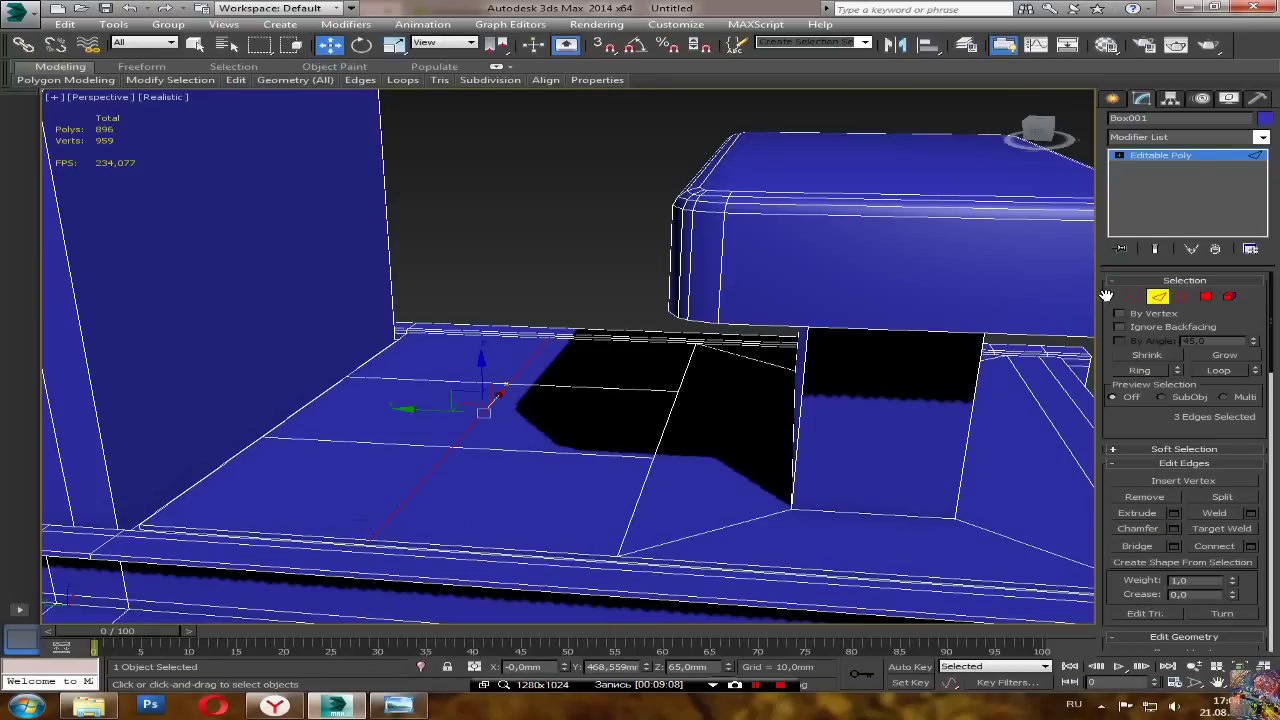
Step: Bevel the central floor polygon between the large block and the bench with 0 mm height and -30 mm outline
key(4)
click(609, 419)
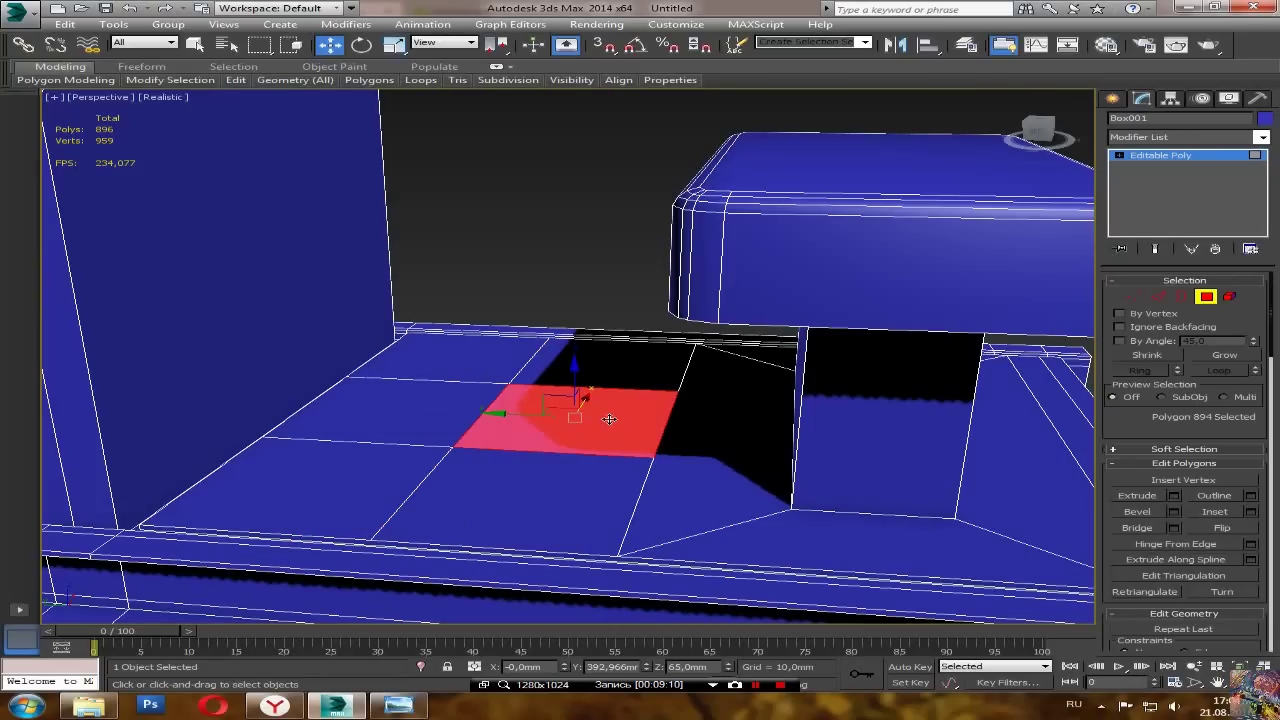
alt+middle_drag(546, 428, 615, 467)
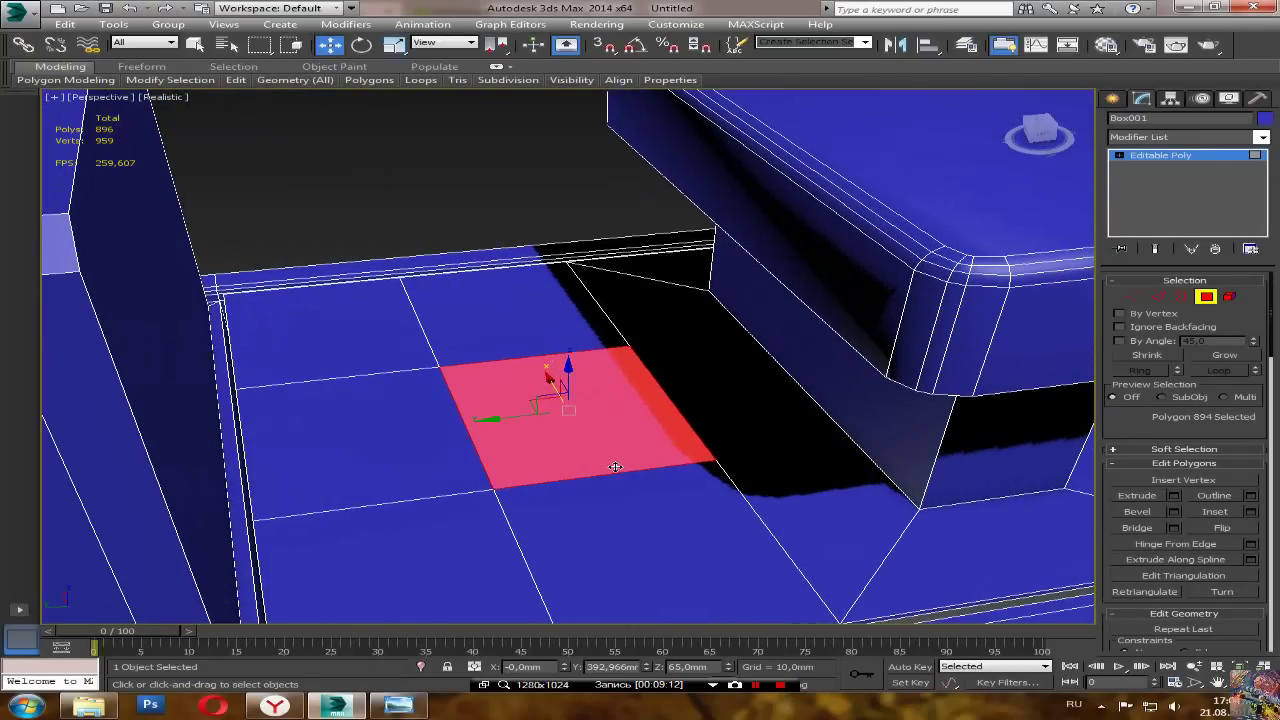
click(1173, 511)
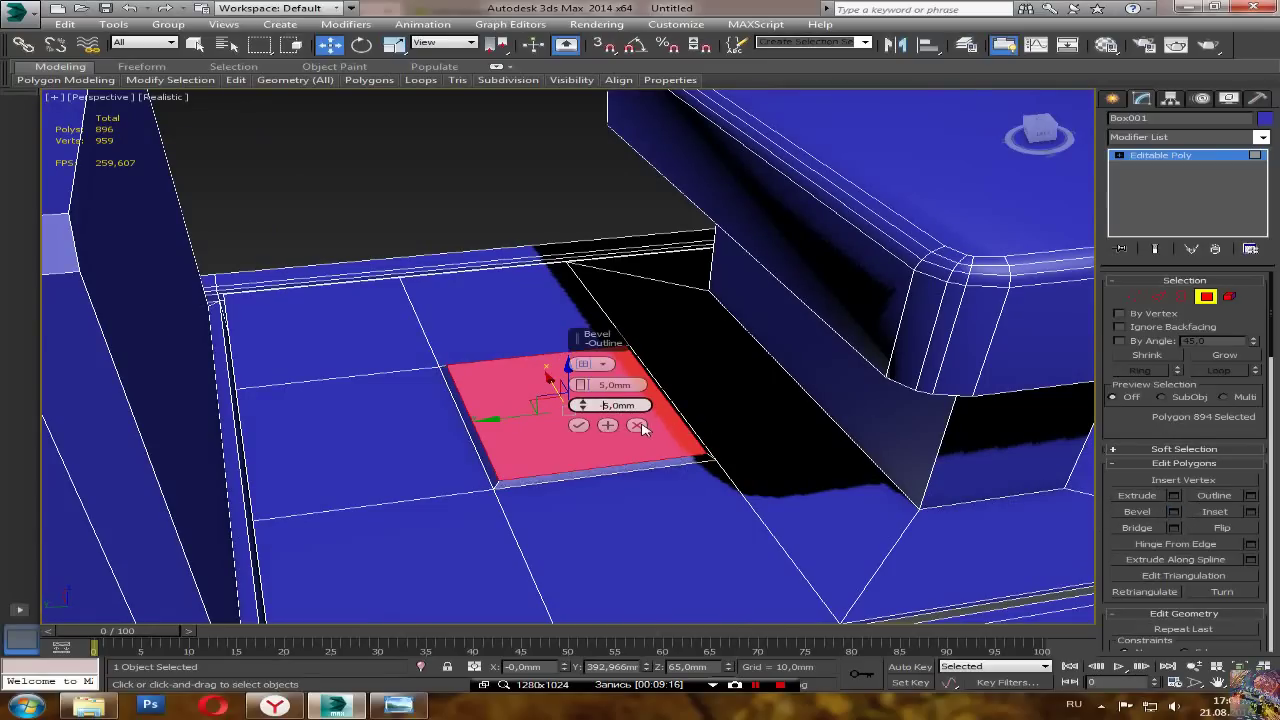
key(BackSpace)
text(0)
click(611, 384)
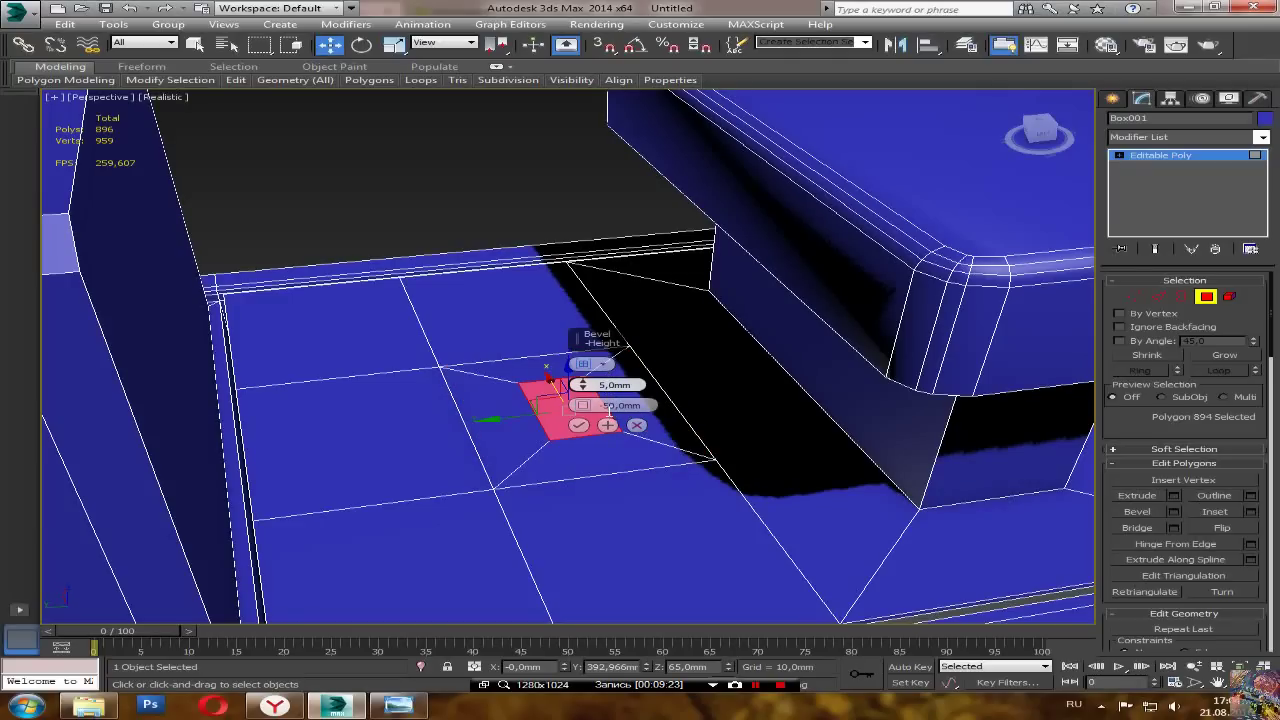
click(609, 405)
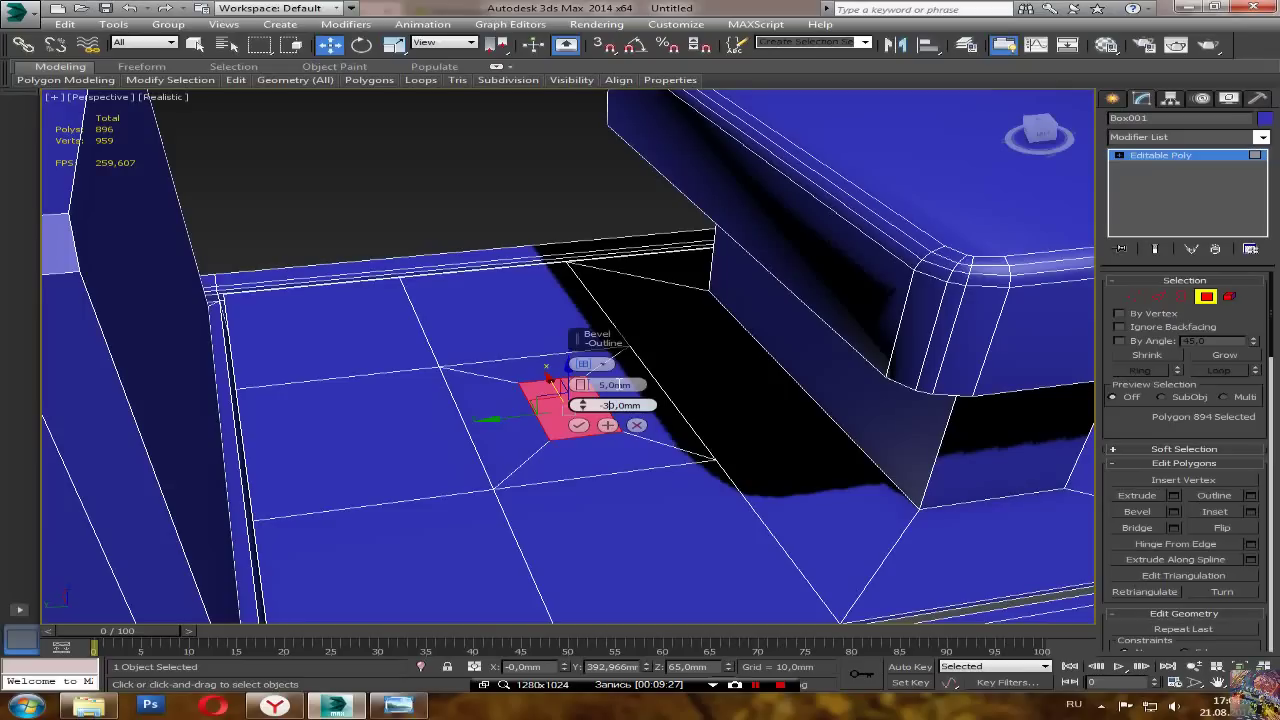
key(Tab)
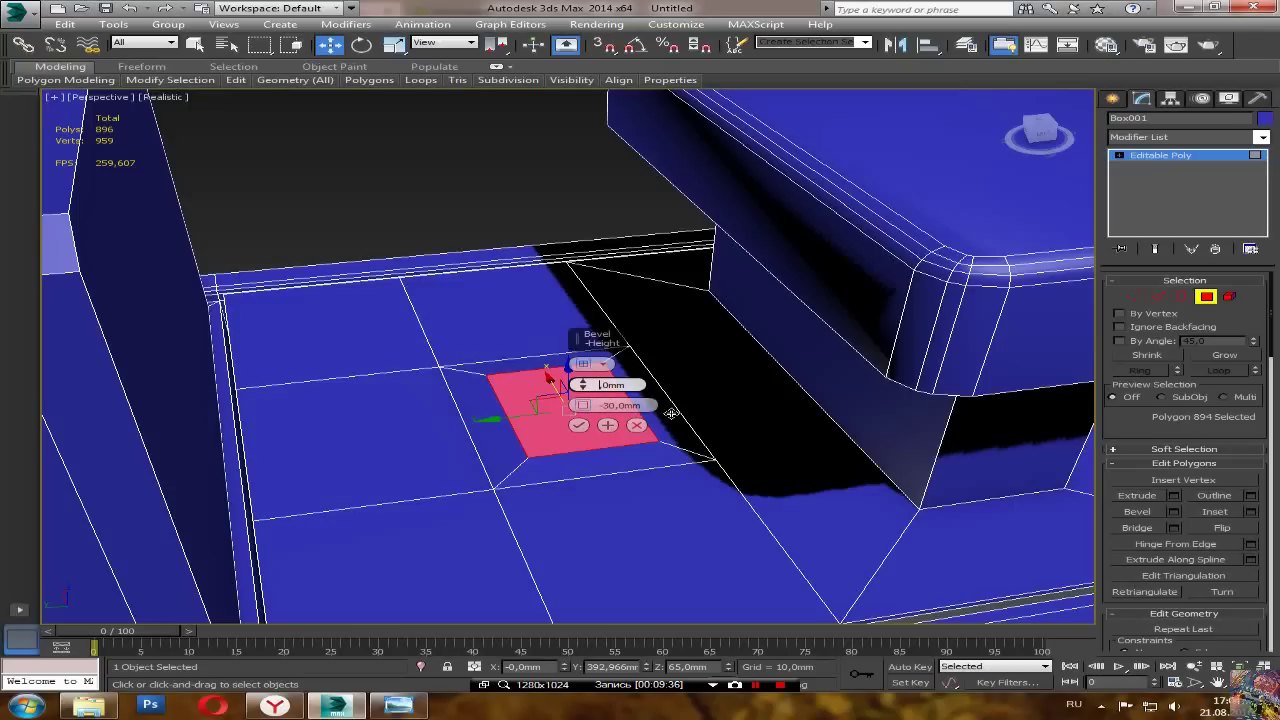
text(0,)
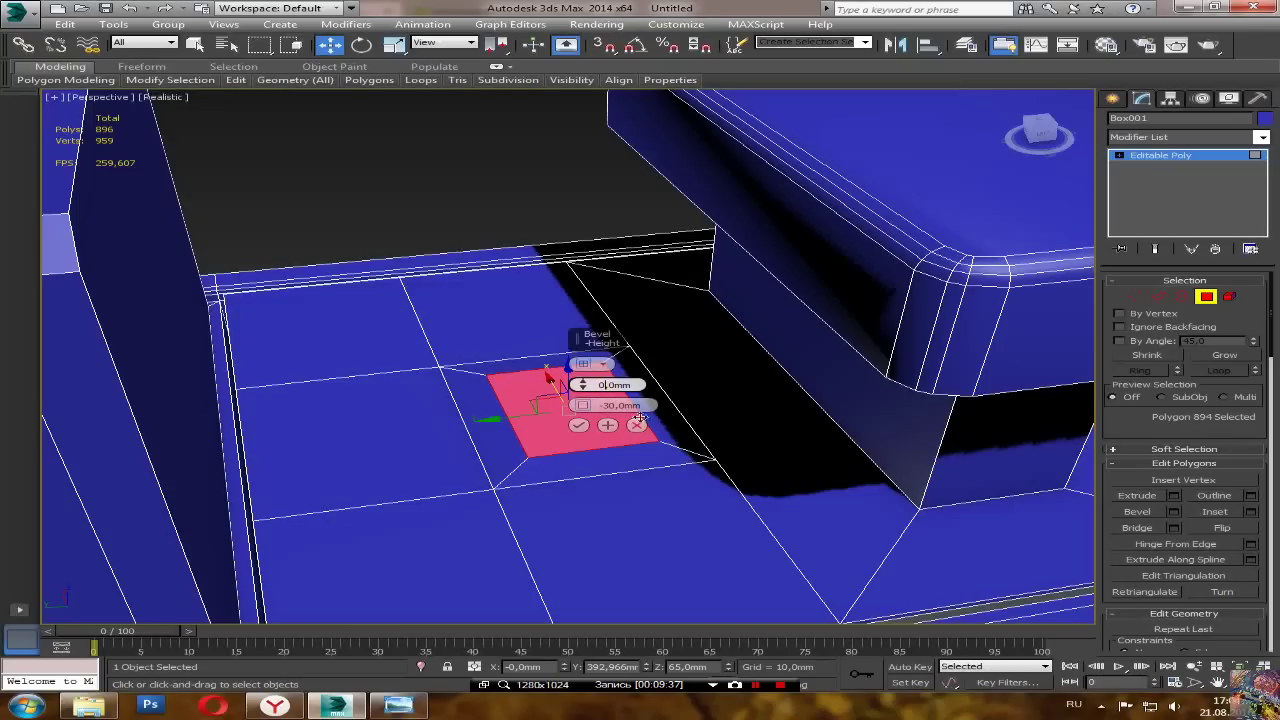
click(579, 425)
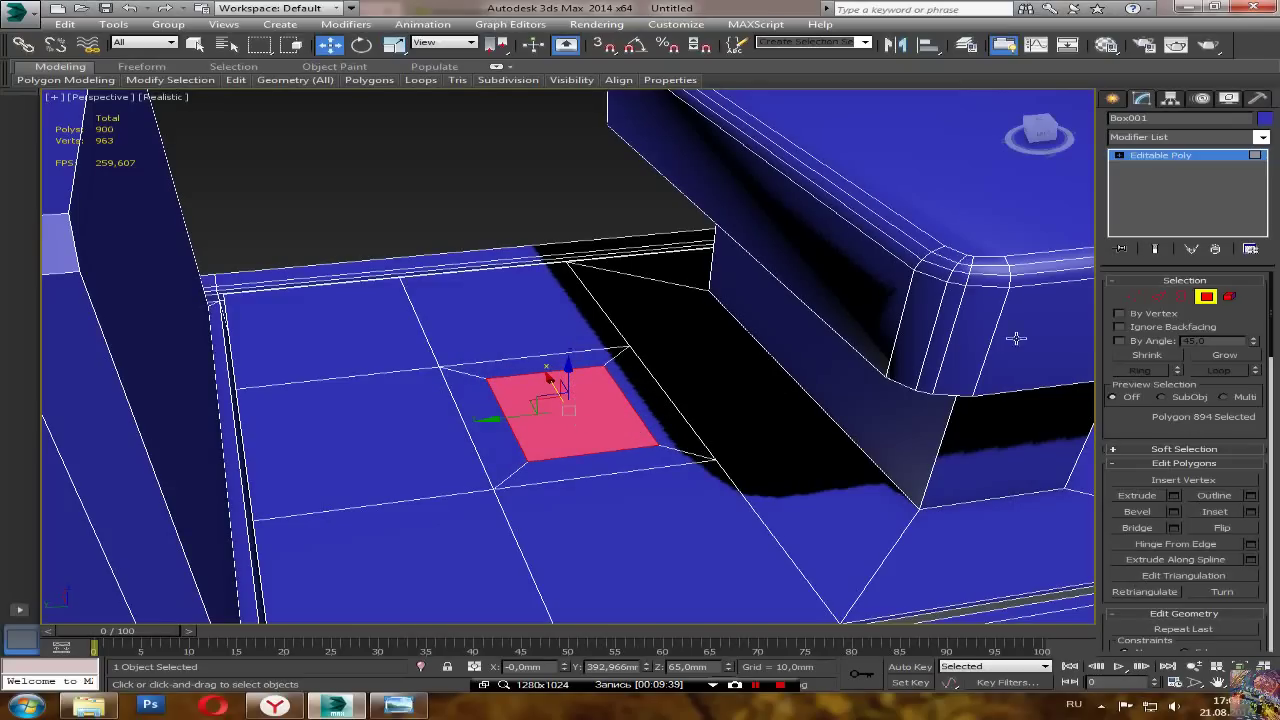
Step: Move the inset polygon's two opposite end edges along X so each lies 60 mm from the centre
click(1157, 296)
click(629, 402)
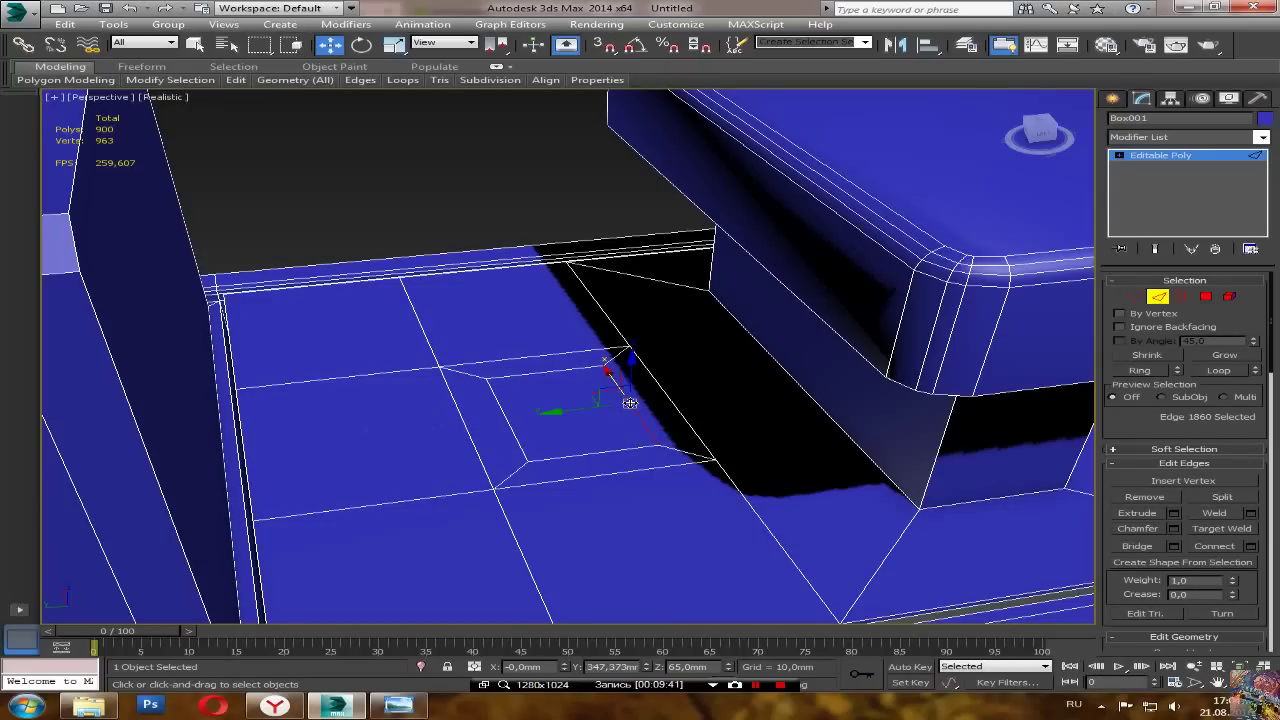
click(510, 421)
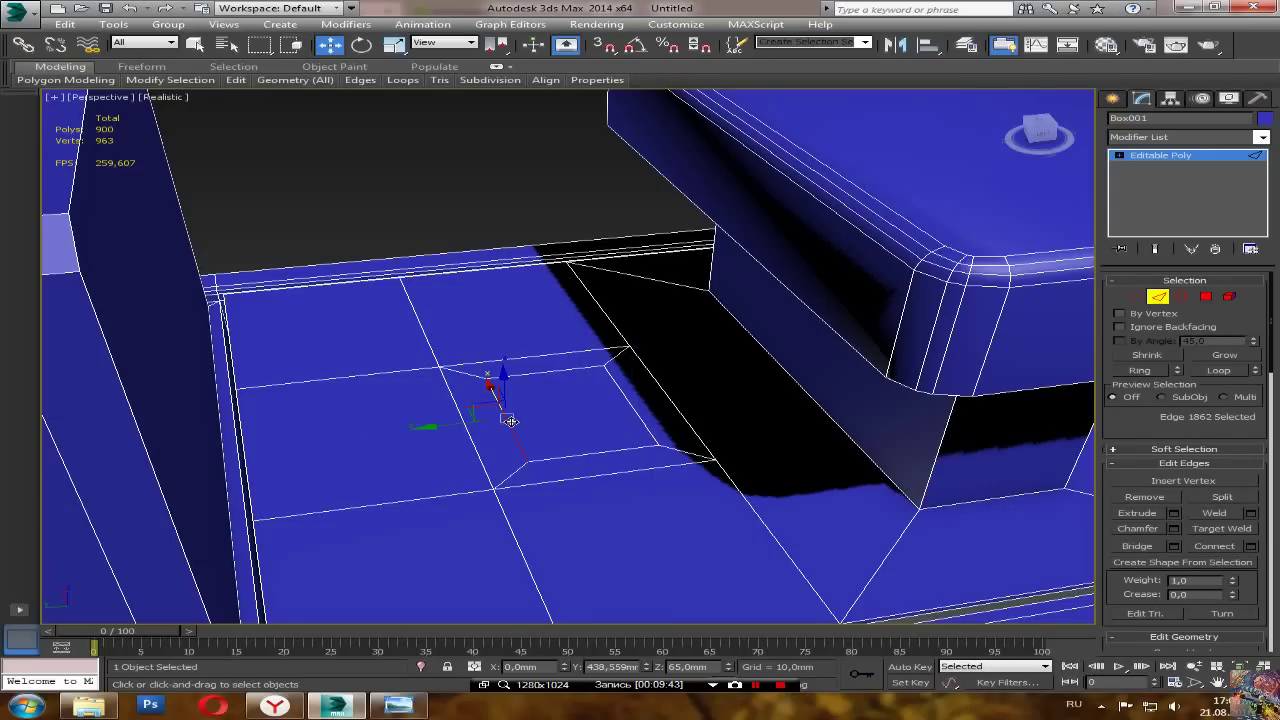
click(603, 454)
click(602, 452)
alt+middle_drag(478, 486, 532, 530)
double_click(518, 667)
text(60)
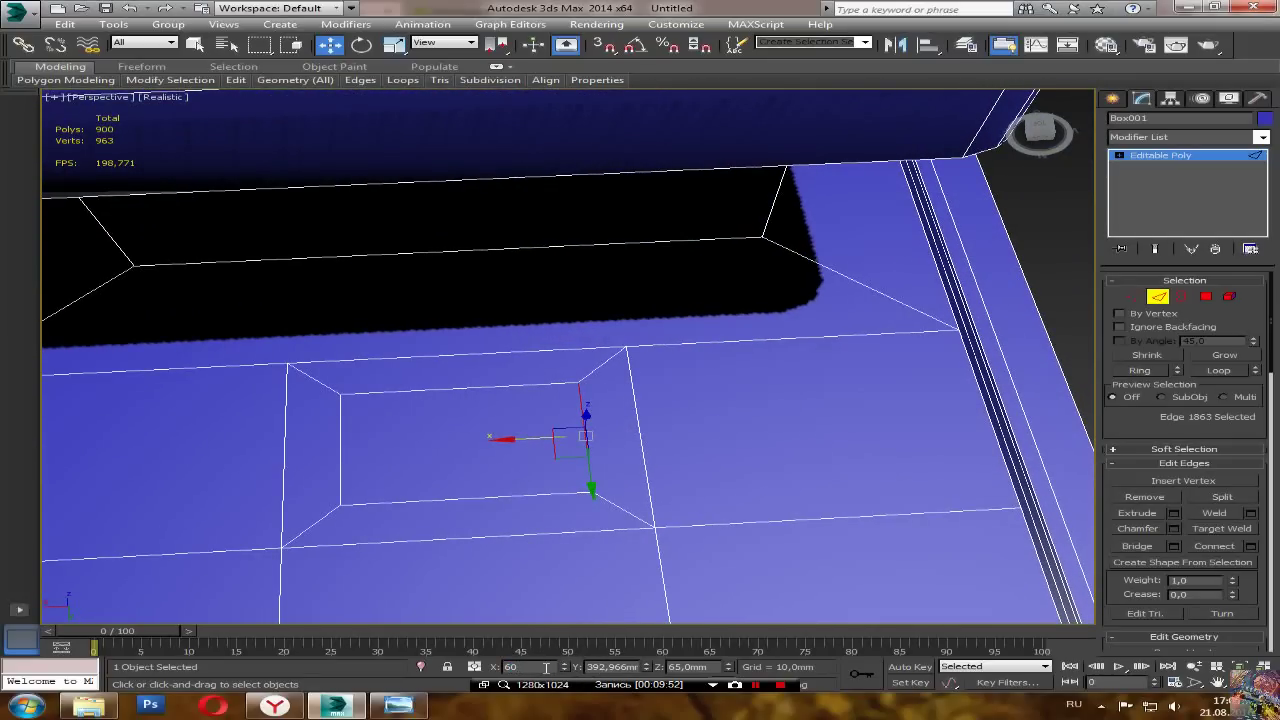
key(Return)
click(341, 466)
double_click(521, 668)
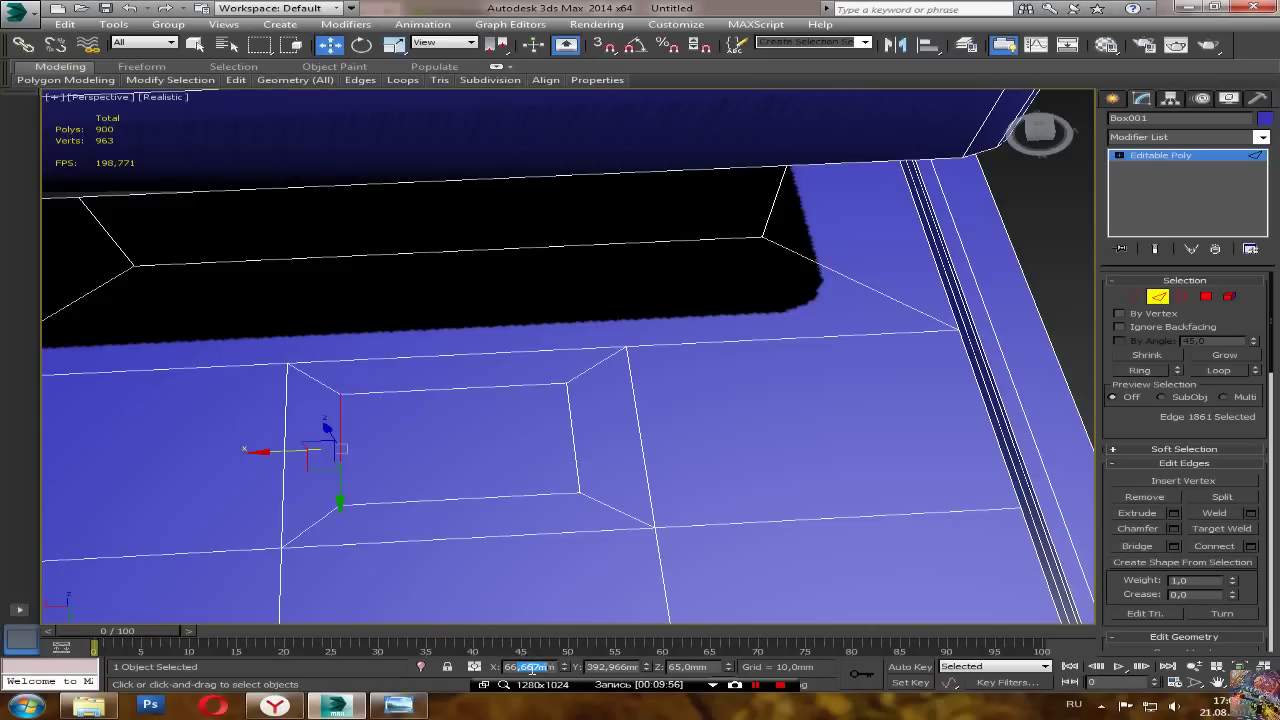
text(60)
key(Return)
Step: Set the Y position of the inset polygon's edge nearest the bench to 340 mm
alt+middle_drag(527, 479, 417, 486)
click(462, 483)
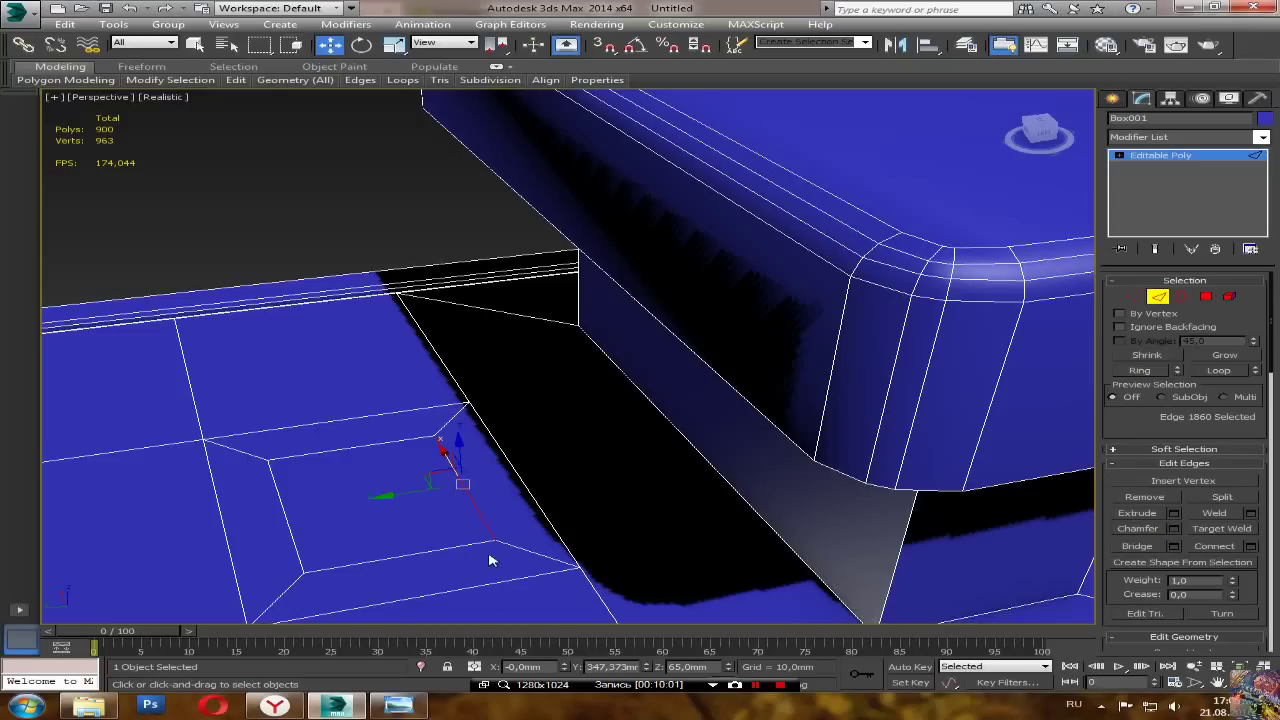
drag(600, 667, 666, 667)
text(40)
key(Return)
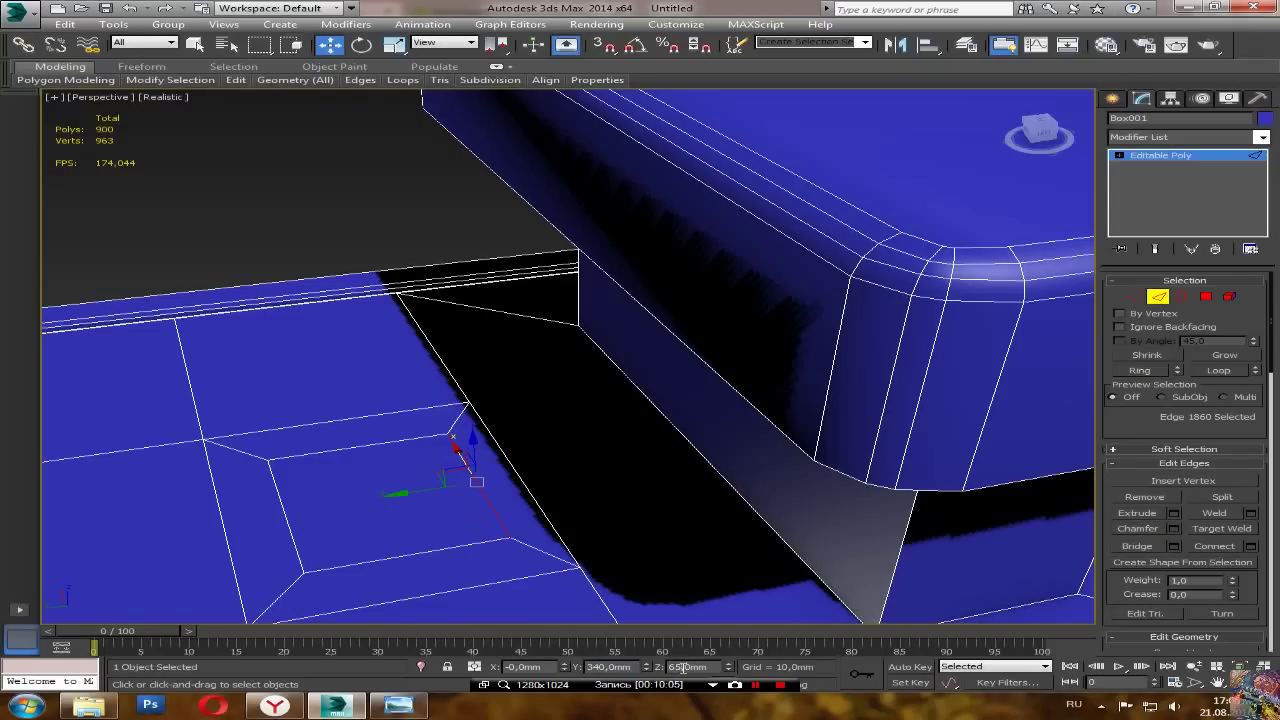
Step: Set the Y position of the inset polygon's edge nearest the large block to 460 mm
click(291, 545)
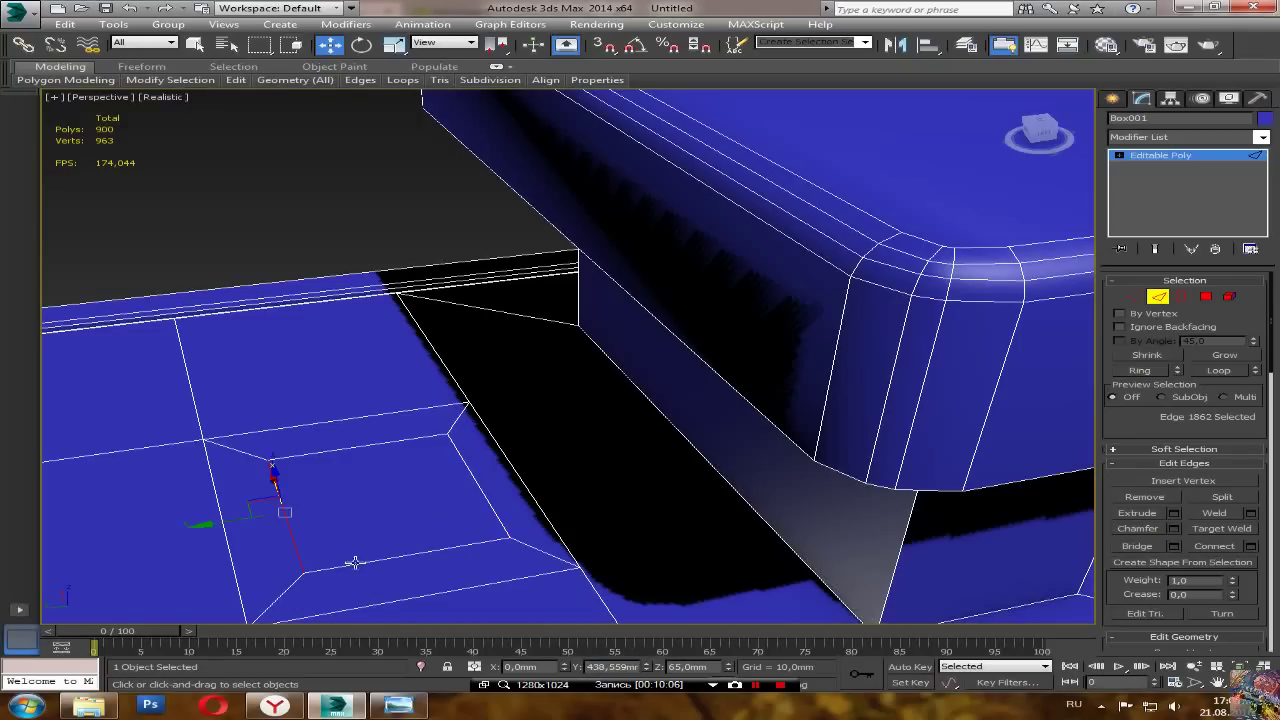
double_click(594, 666)
text(00)
key(Return)
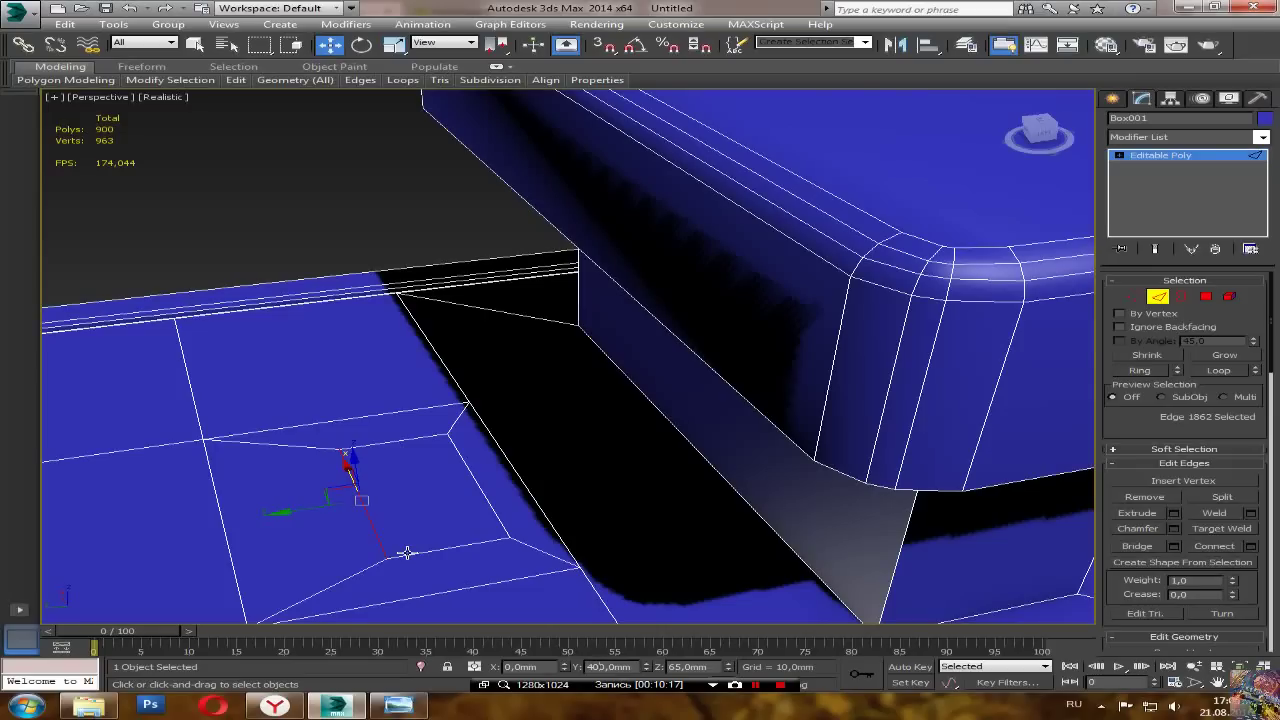
text(4)
key(Return)
alt+middle_drag(357, 491, 340, 528)
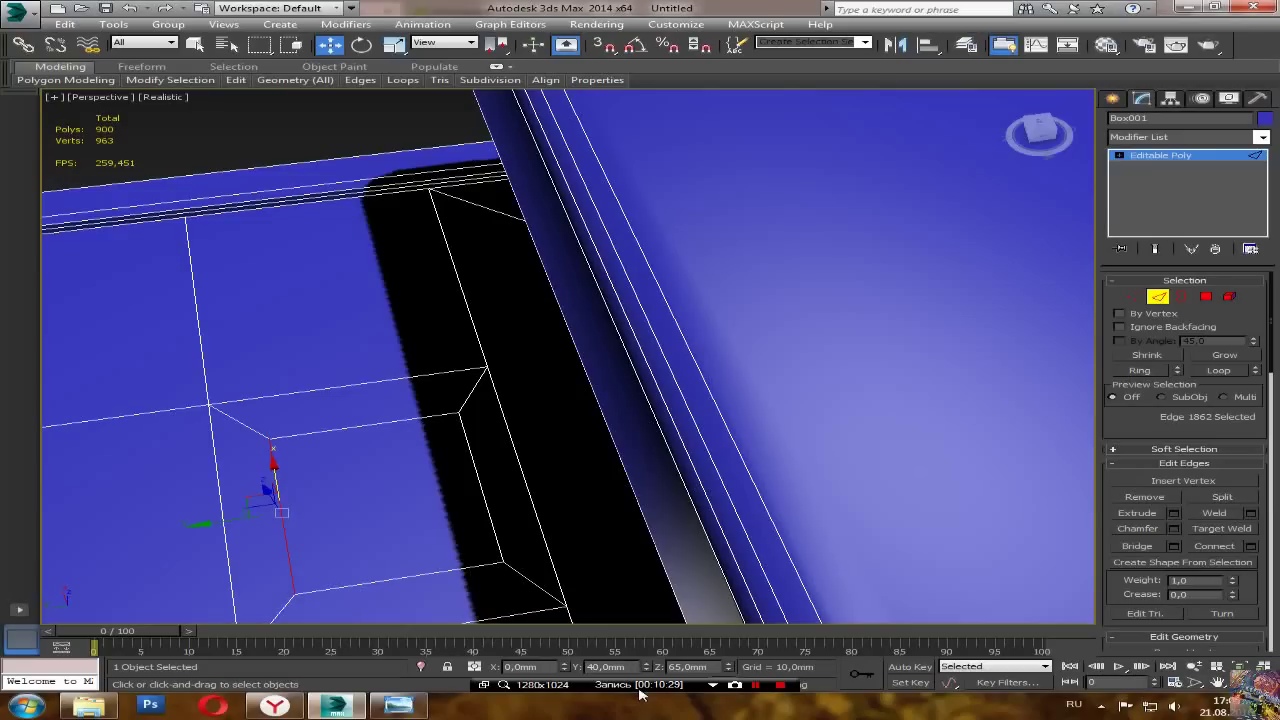
click(684, 666)
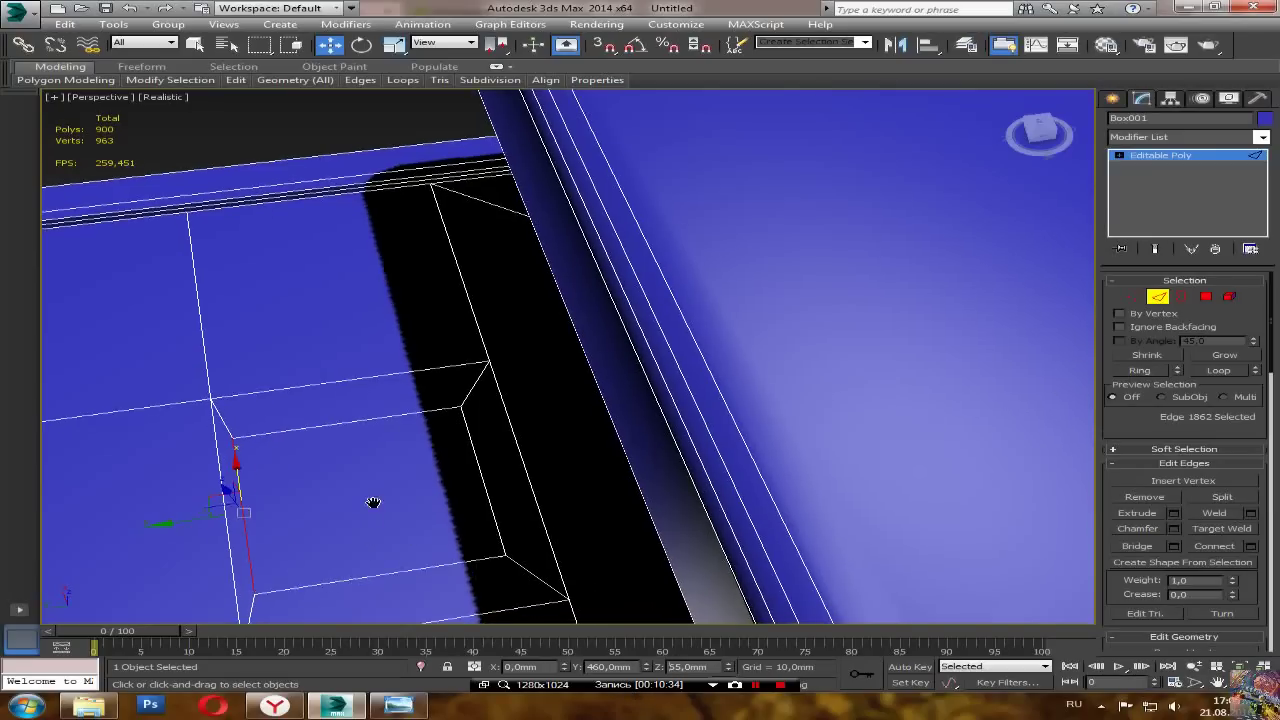
Step: Bevel the resized inset polygon upward with 50 mm height and -30 mm outline
scroll(370, 513, down, 5)
alt+middle_drag(388, 483, 371, 450)
scroll(370, 450, up, 8)
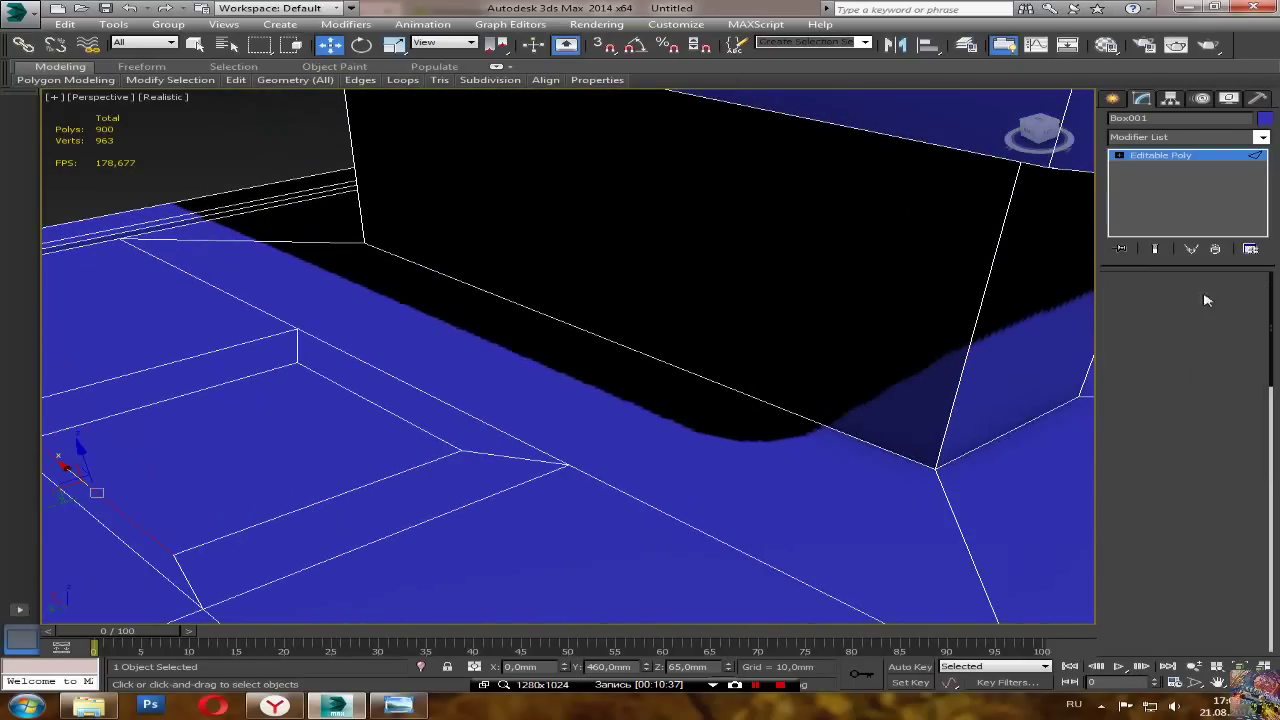
click(1206, 296)
alt+middle_drag(258, 472, 297, 462)
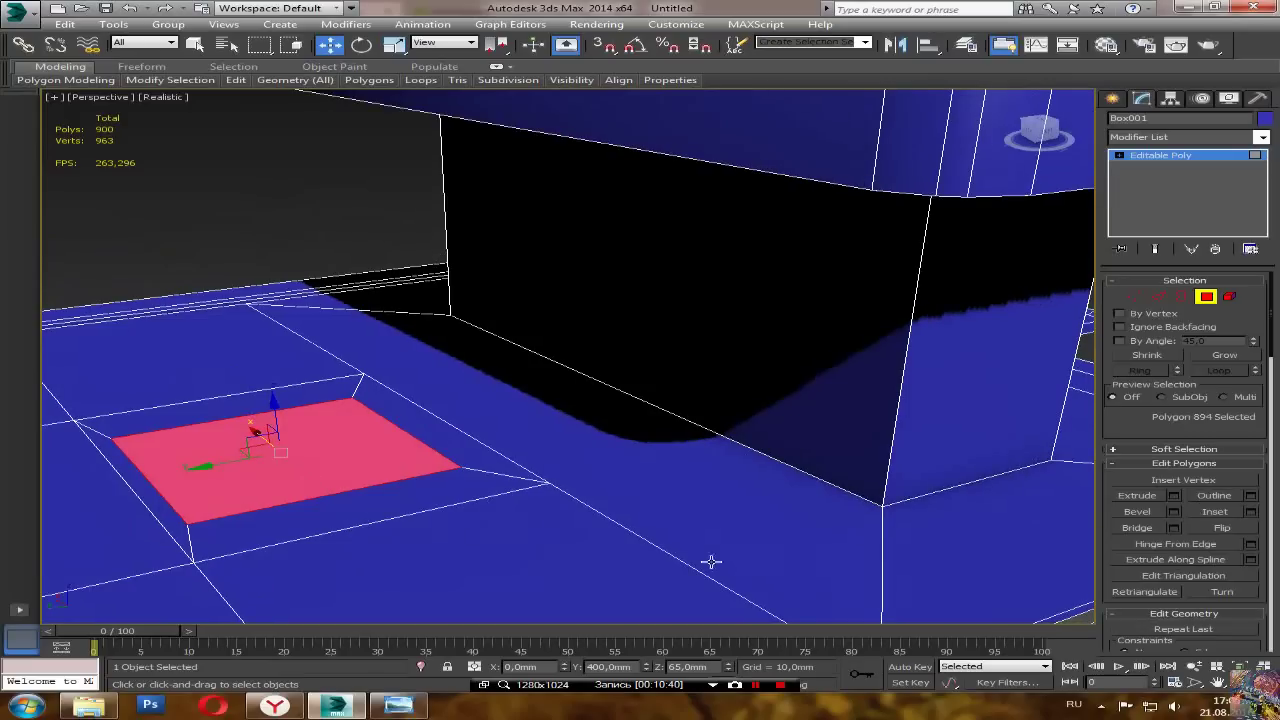
click(1175, 512)
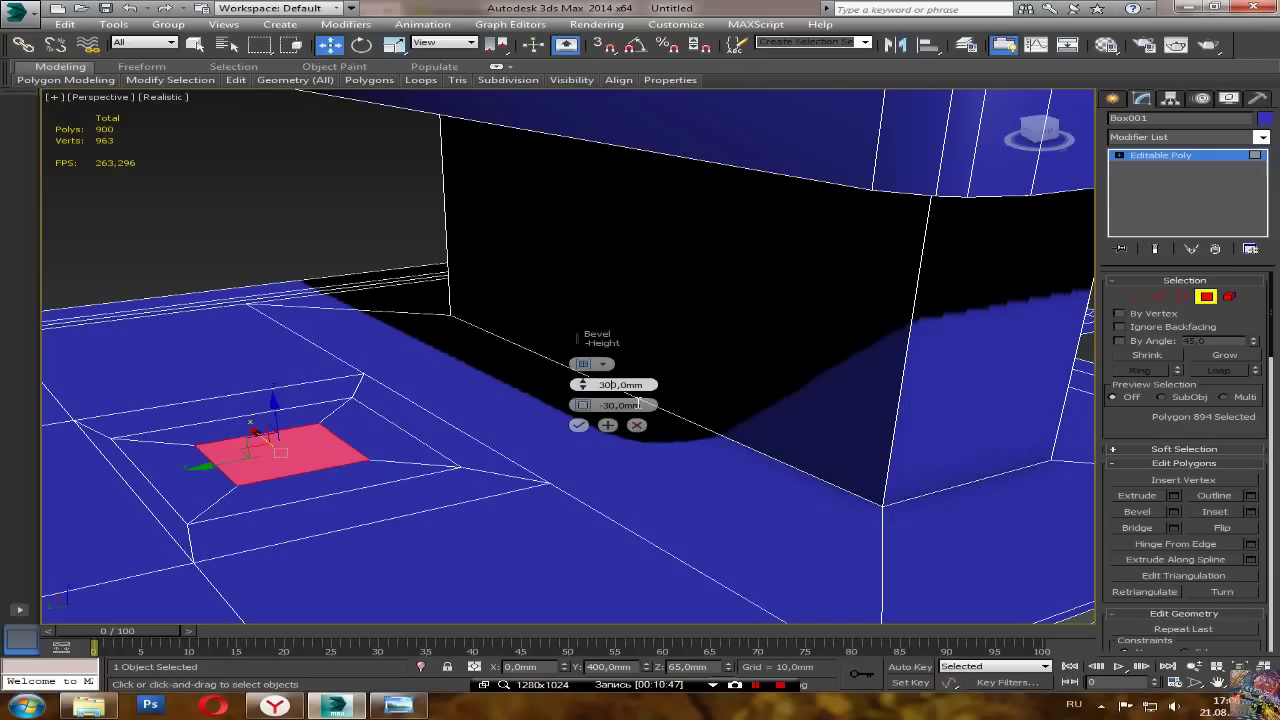
key(Return)
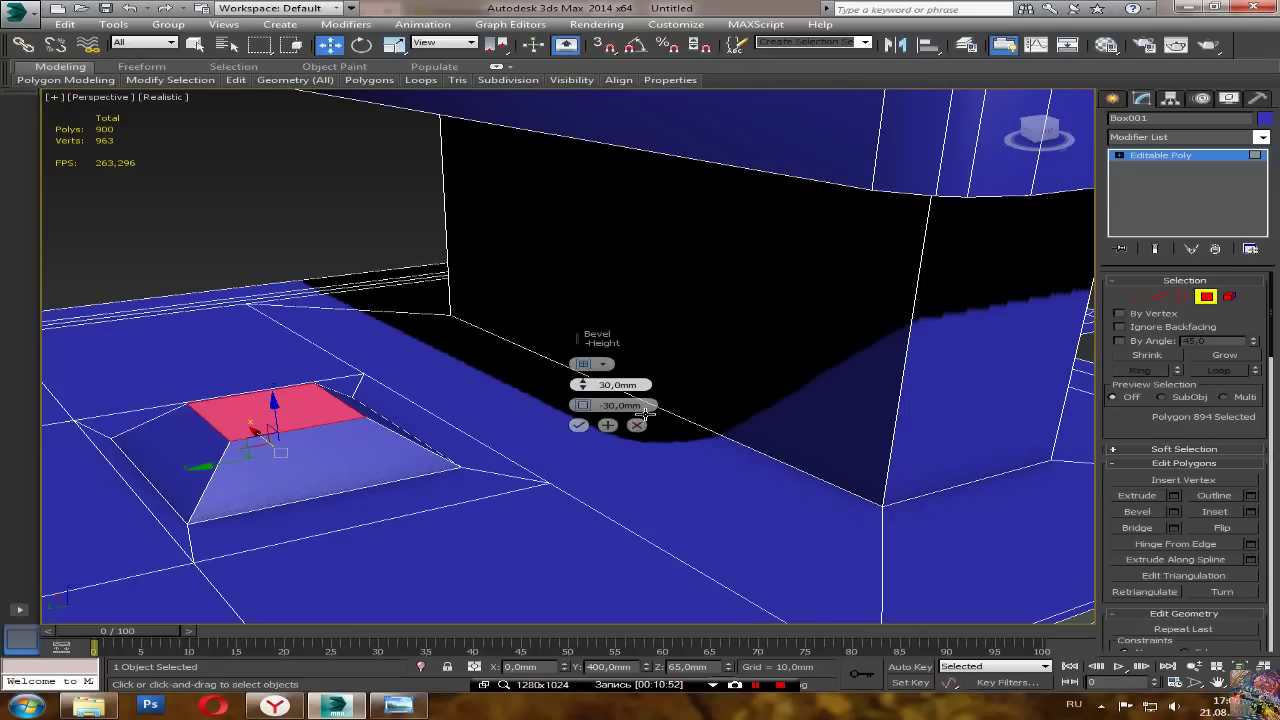
text(5)
click(620, 406)
scroll(466, 527, down, 2)
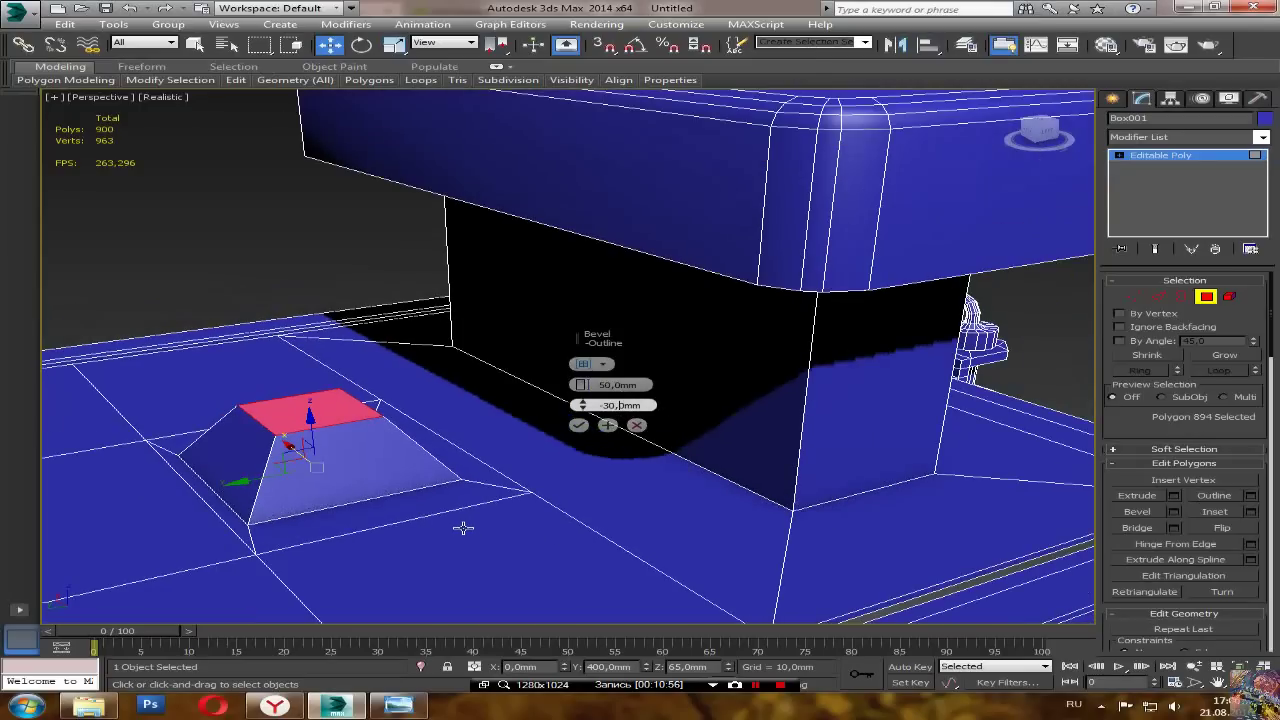
alt+middle_drag(497, 531, 429, 544)
click(579, 425)
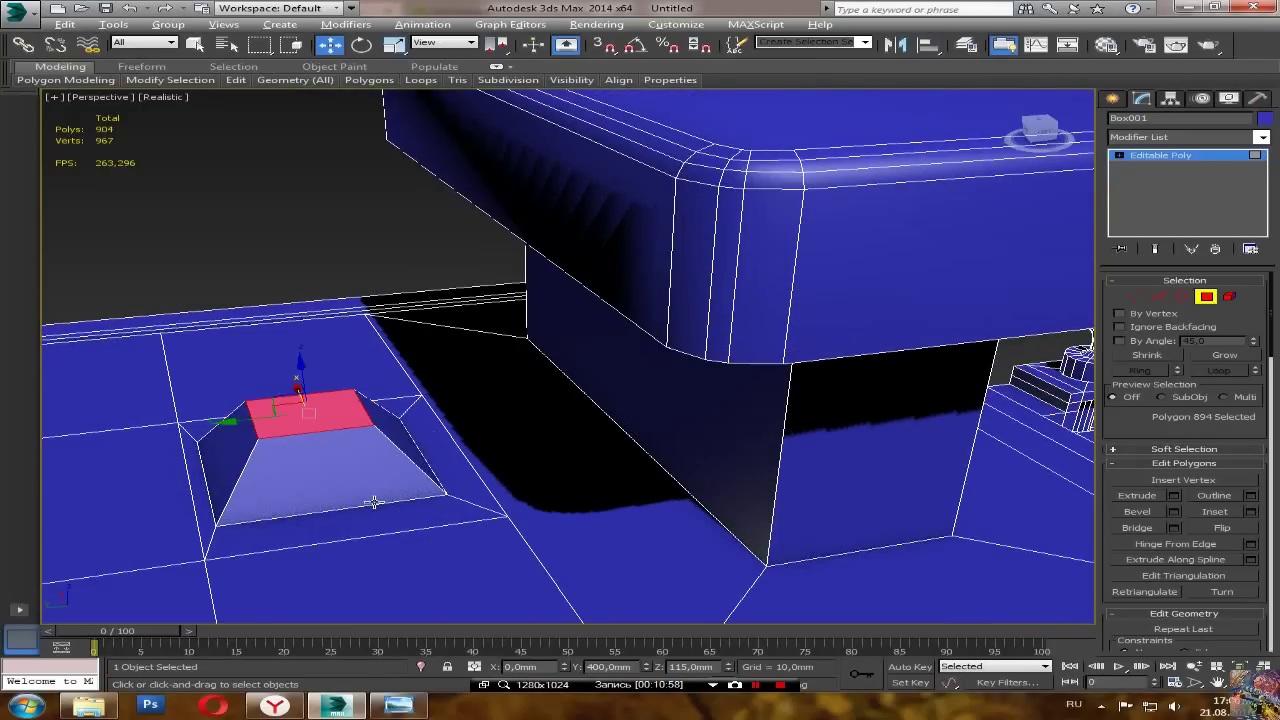
Step: Bevel the raised block's top polygon again with 0 mm height and -20 mm outline
scroll(415, 500, up, 2)
click(1174, 511)
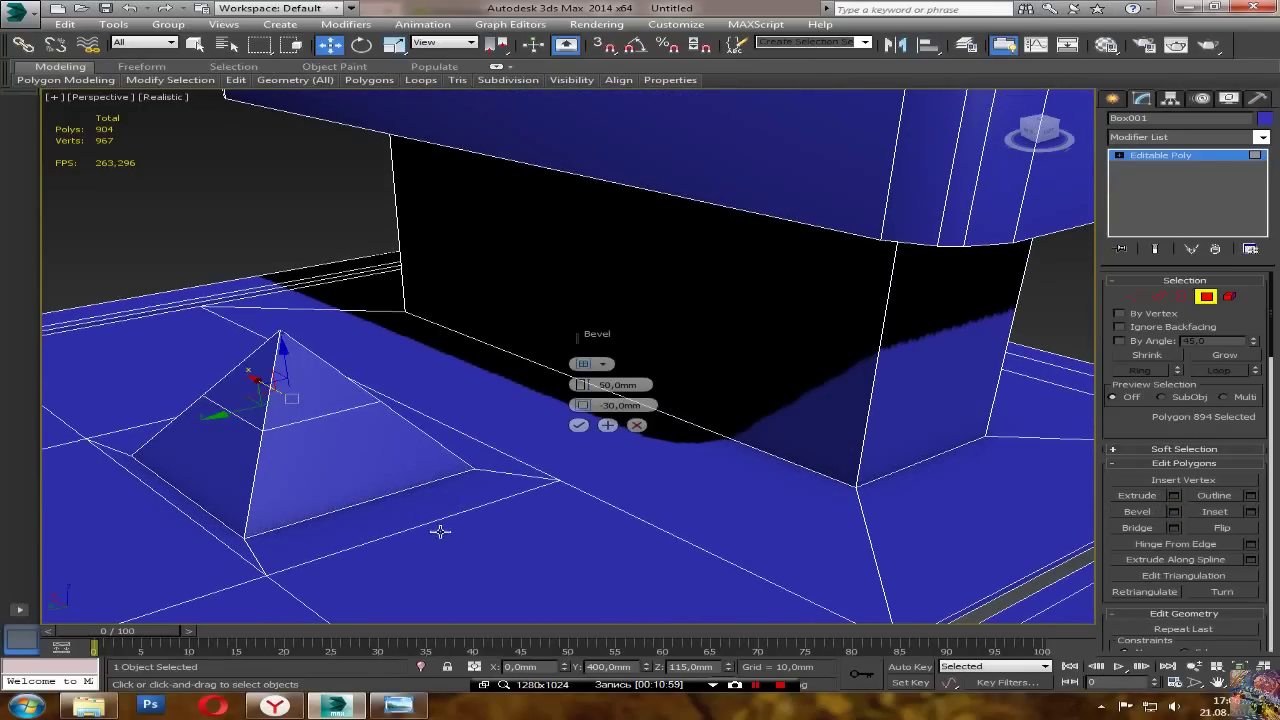
middle_drag(440, 529, 509, 563)
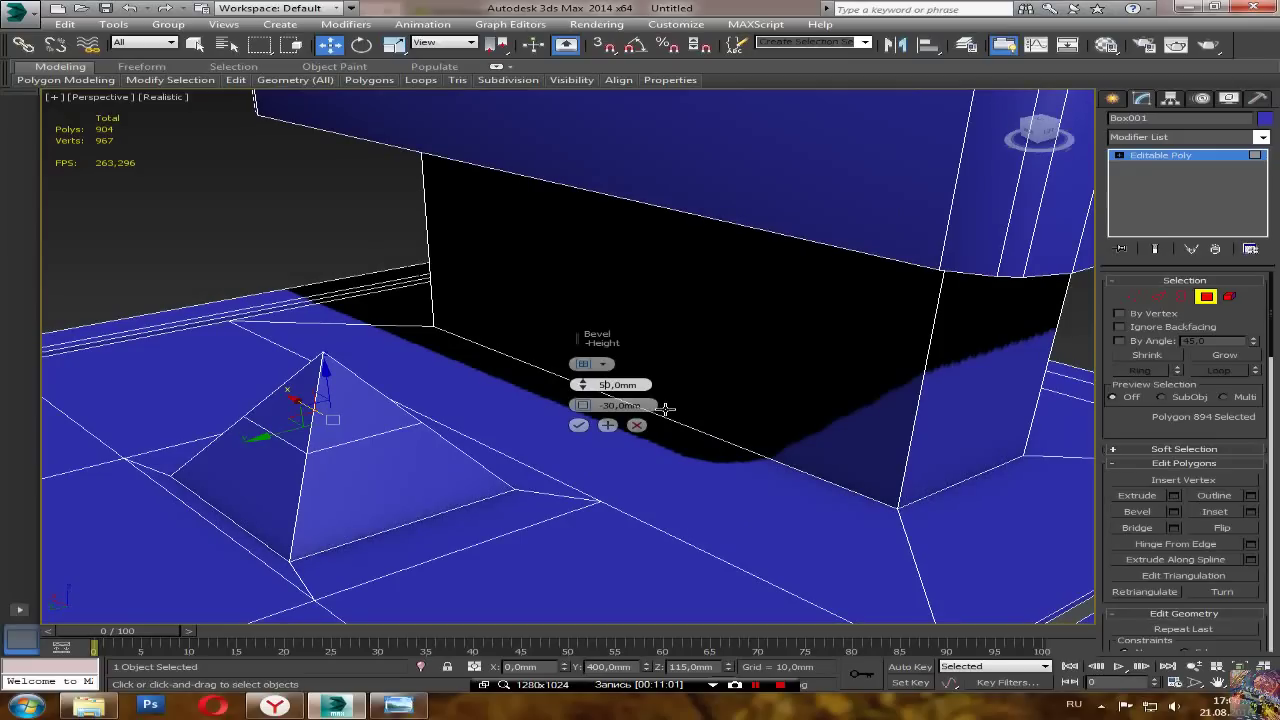
click(603, 407)
key(Delete)
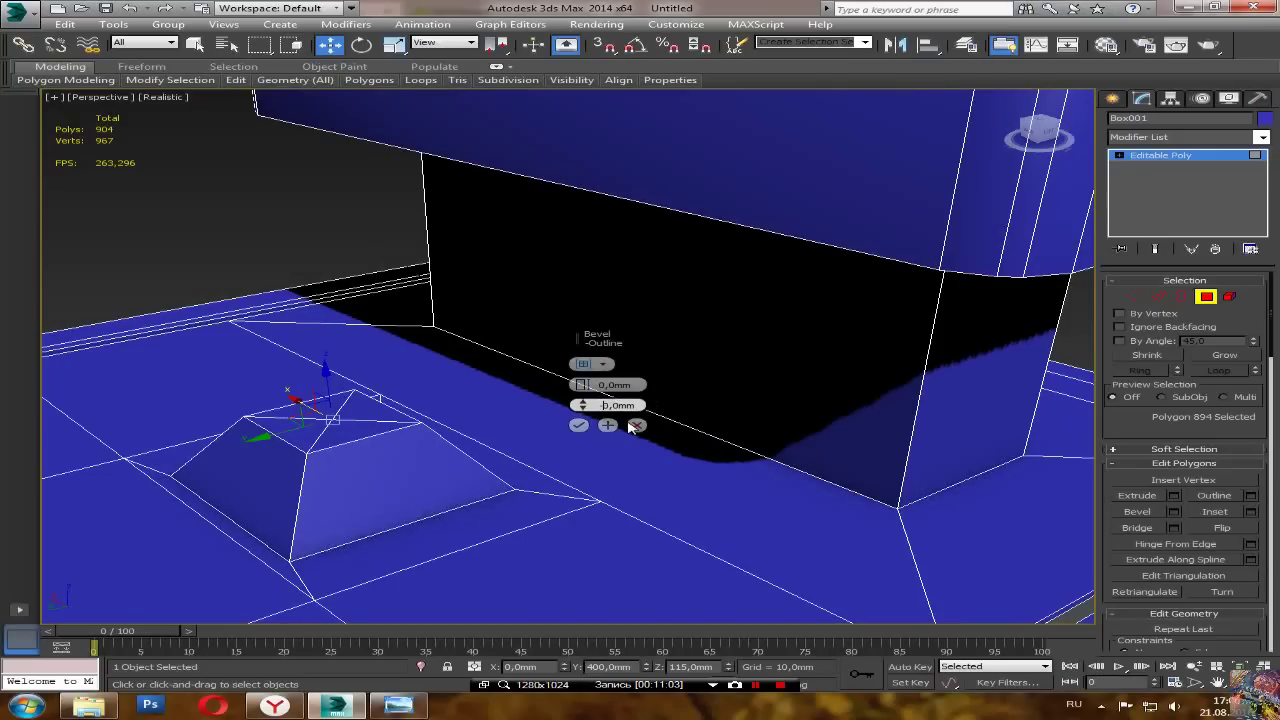
text(1)
click(608, 384)
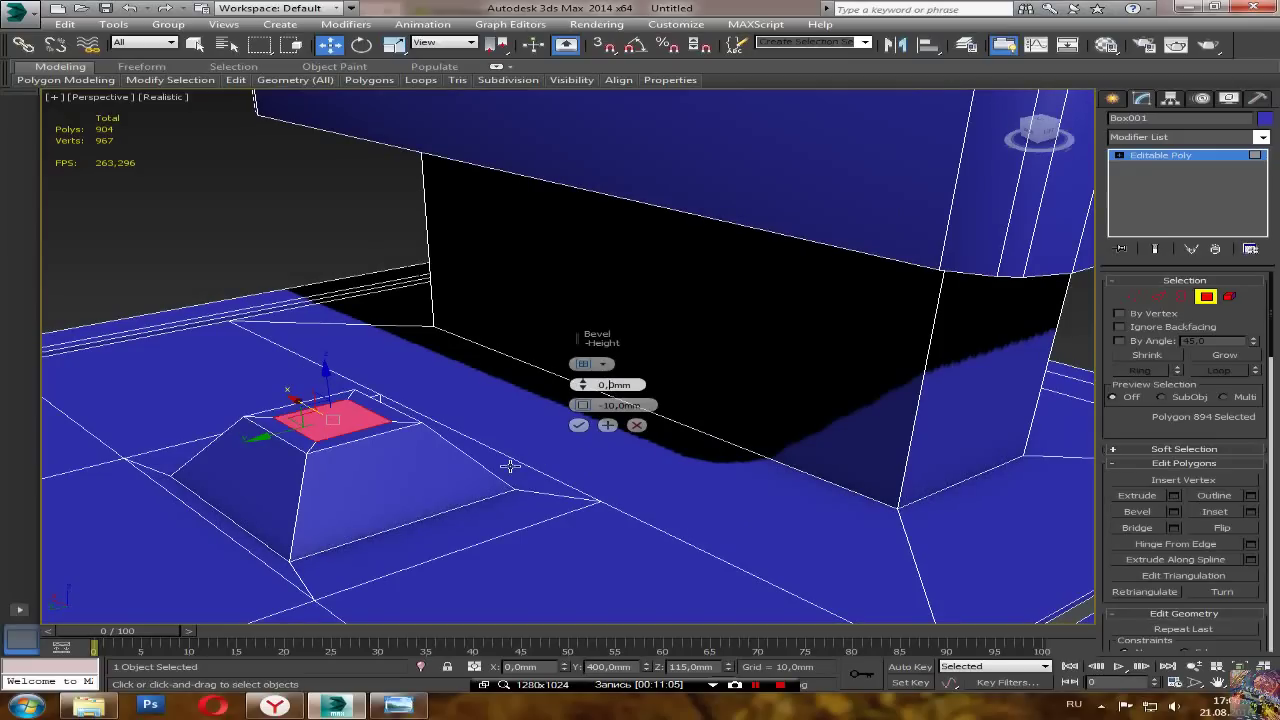
alt+middle_drag(510, 465, 535, 479)
scroll(535, 479, up, 2)
click(614, 402)
key(BackSpace)
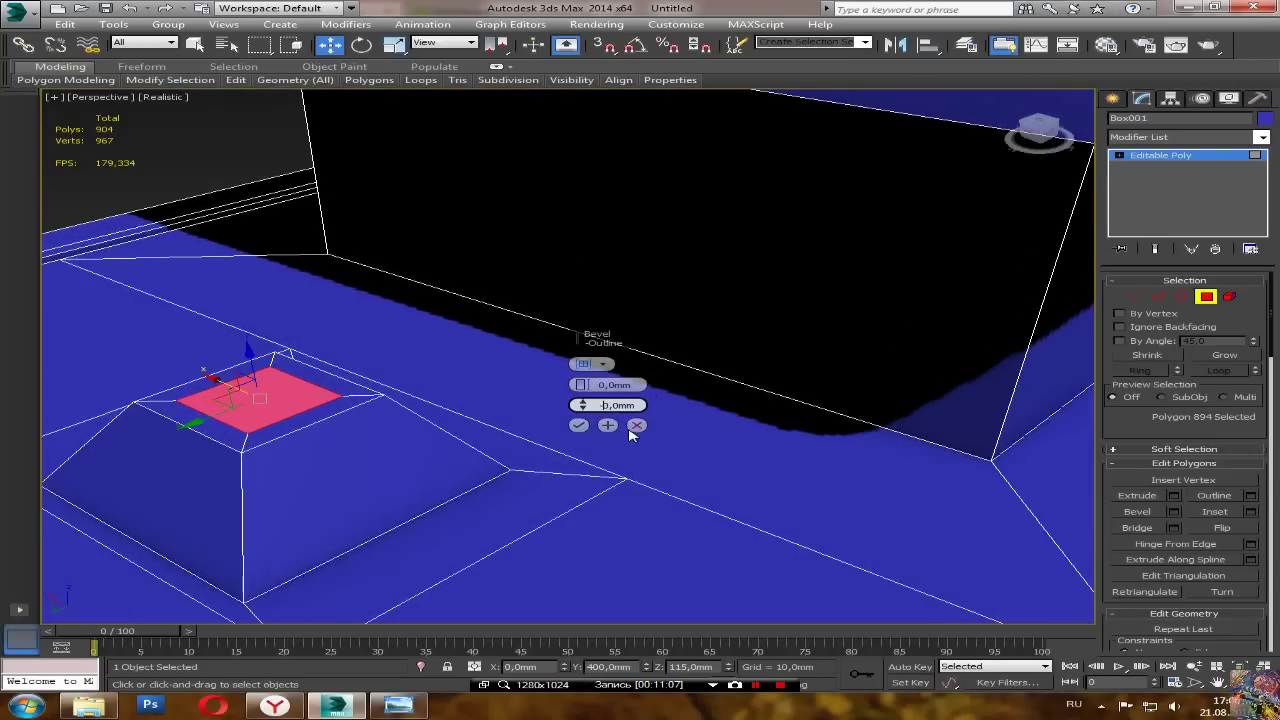
text(2)
key(Tab)
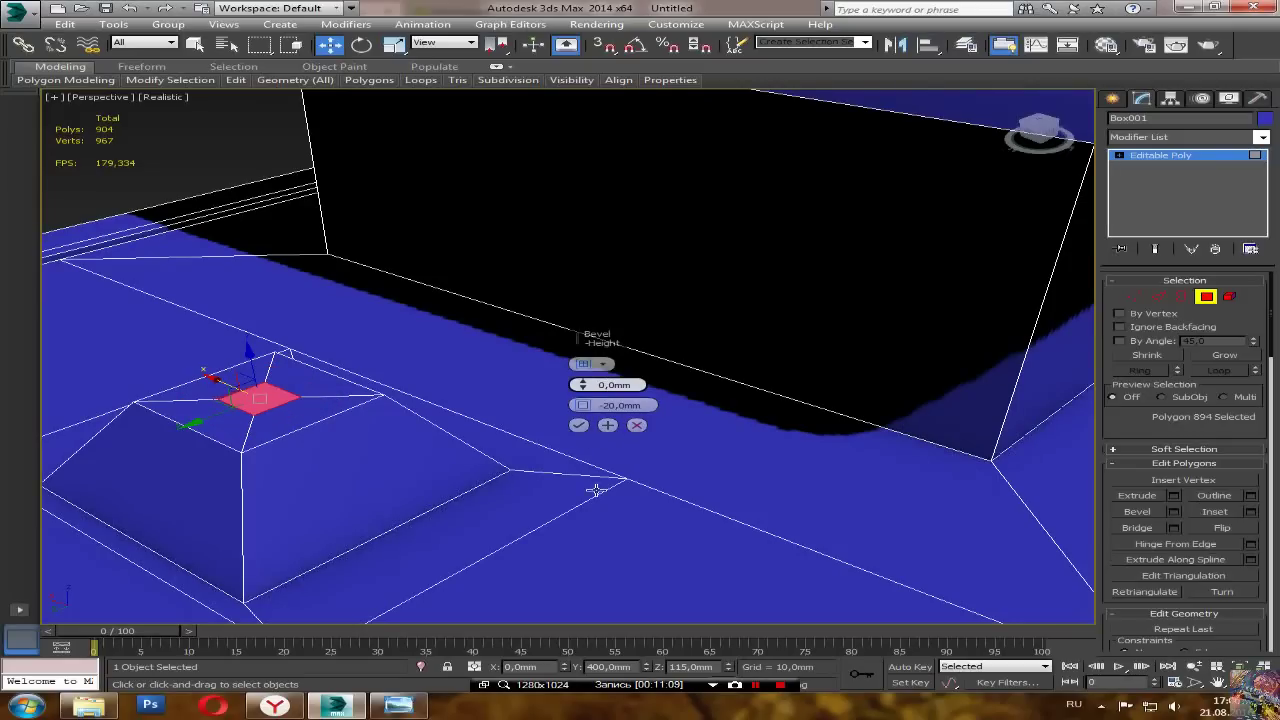
click(580, 426)
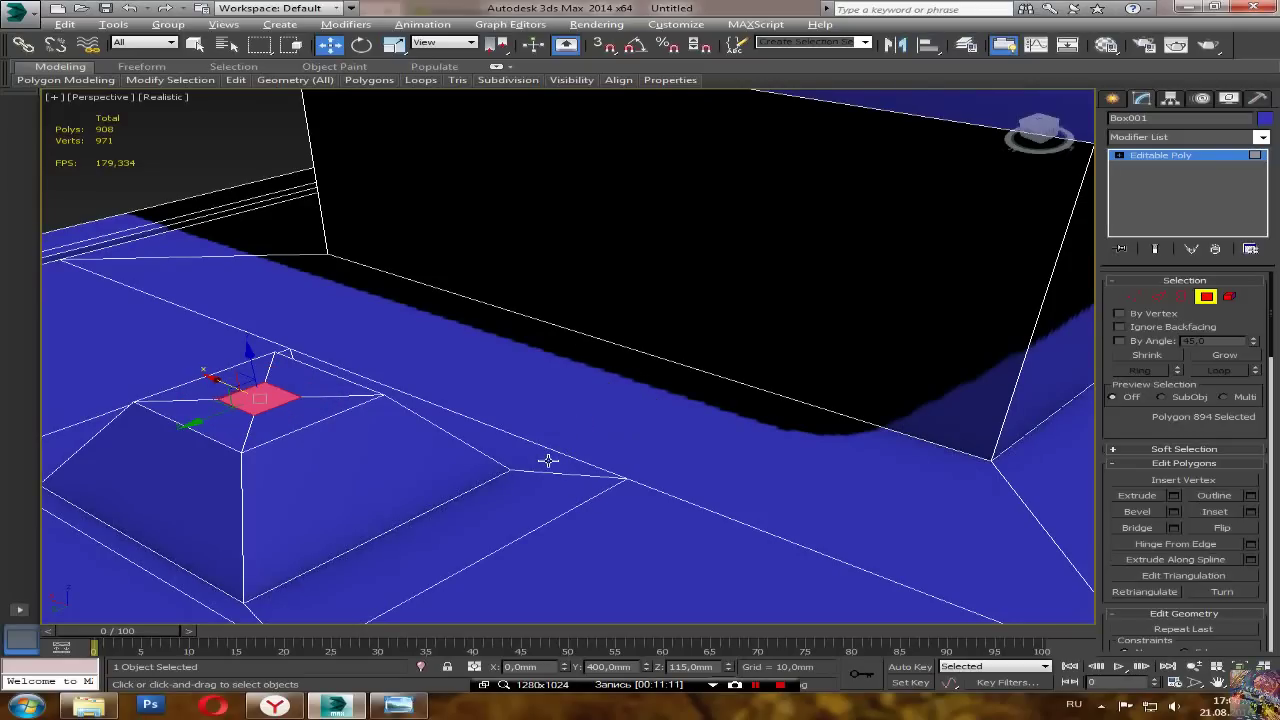
Step: Chamfer the four outer edges of the raised block's top by 20 mm with one segment
alt+middle_drag(548, 461, 751, 414)
click(1157, 296)
click(300, 424)
alt+middle_drag(300, 424, 402, 362)
ctrl+click(395, 362)
ctrl+click(323, 335)
ctrl+click(196, 393)
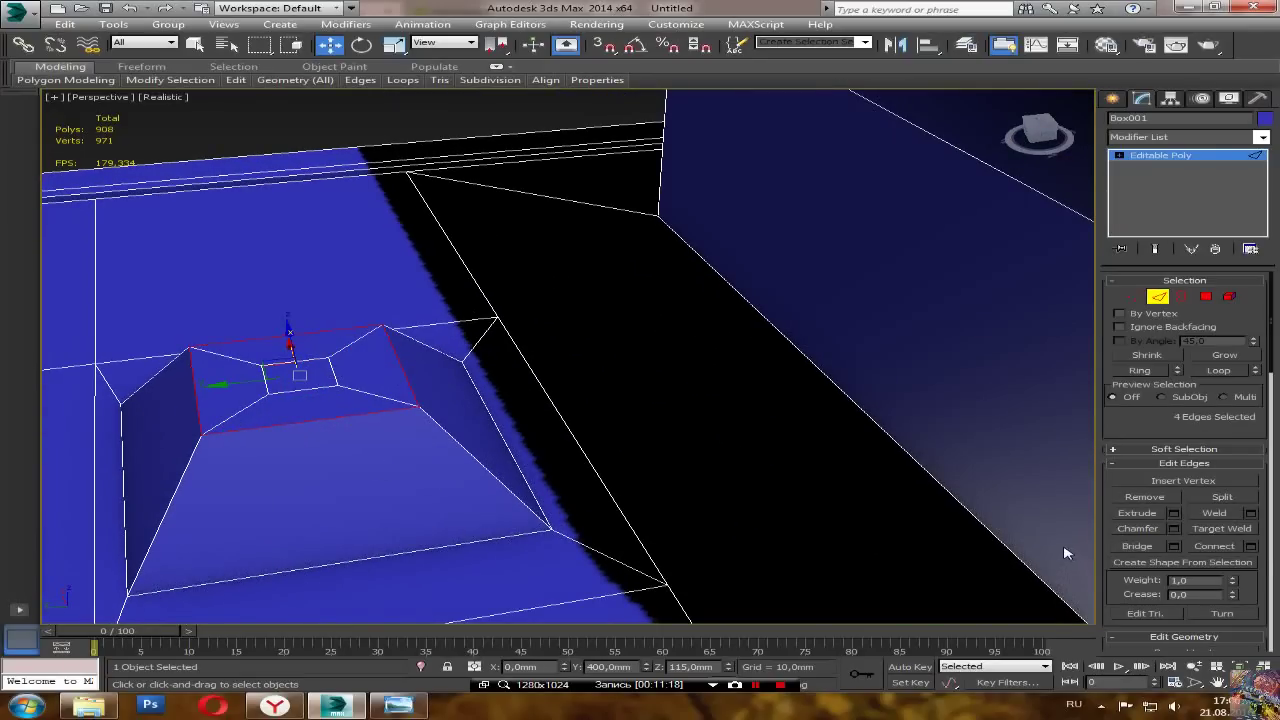
click(1173, 529)
alt+middle_drag(525, 523, 522, 461)
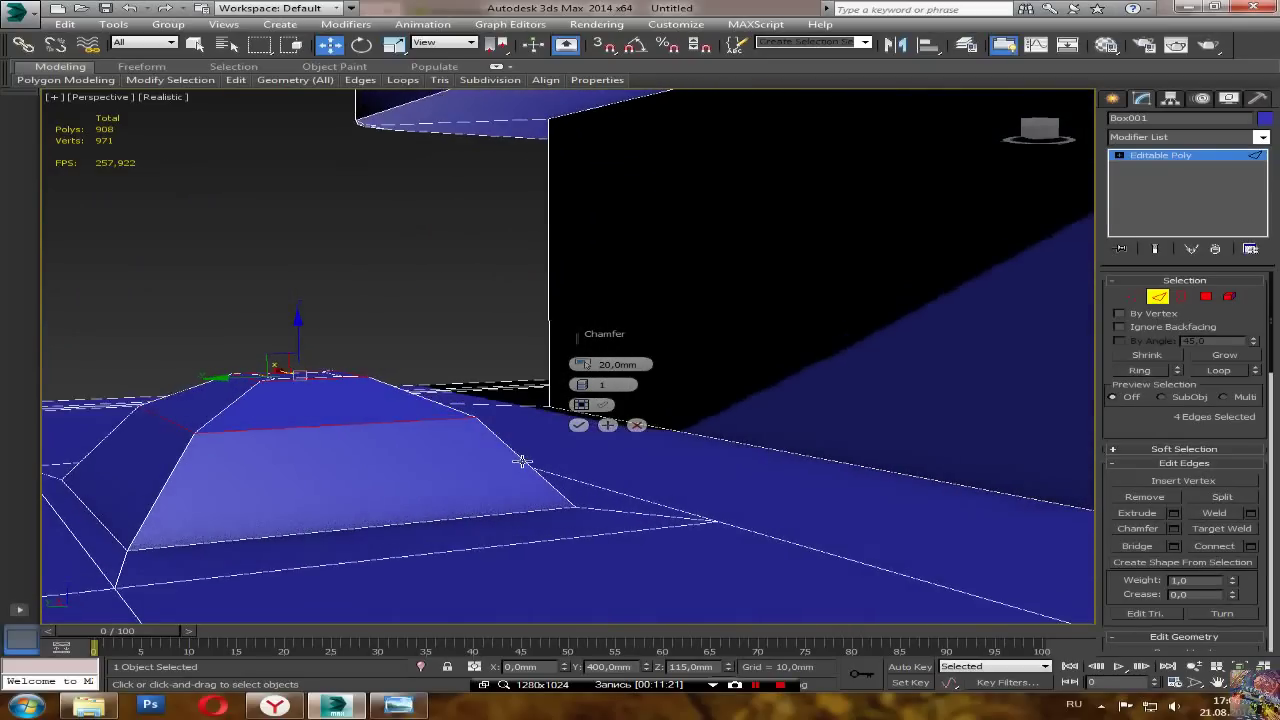
click(578, 425)
Step: Extrude the small top polygon of the raised block upward by 300 mm to form a square post
alt+middle_drag(583, 429, 501, 493)
middle_drag(415, 407, 544, 638)
click(1208, 296)
click(1207, 296)
click(335, 289)
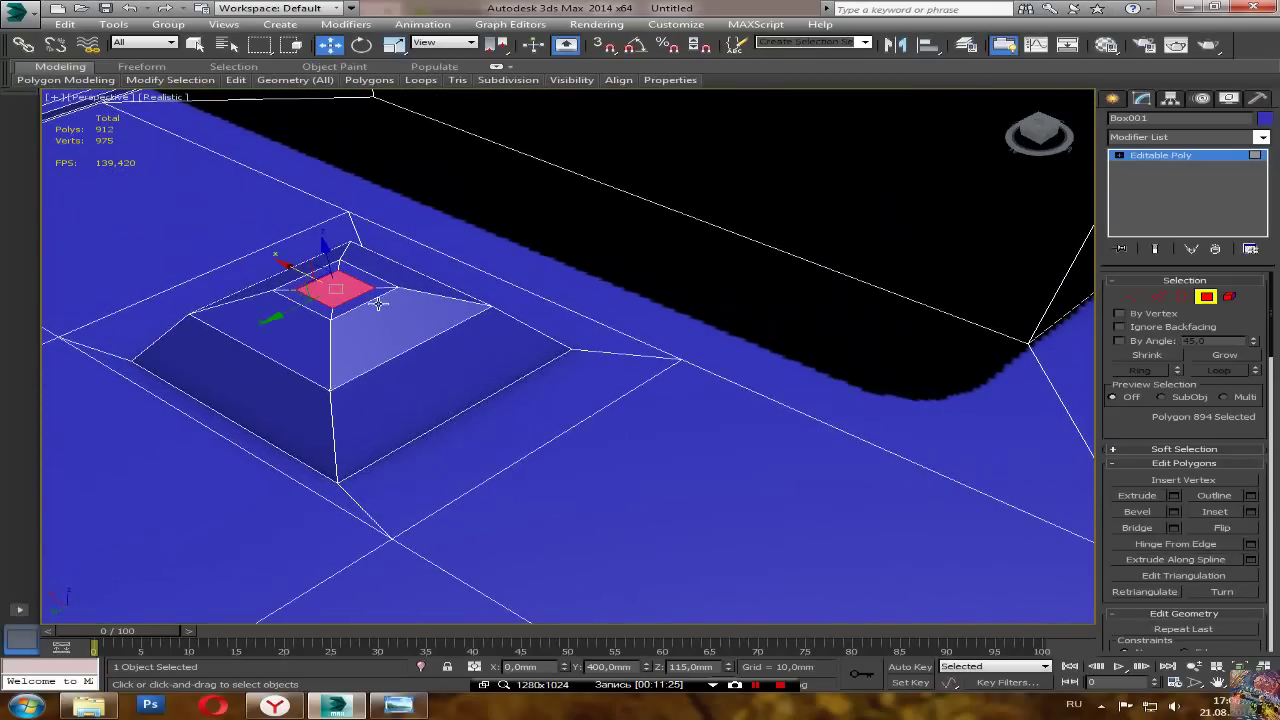
mouse_move(614, 534)
alt+middle_down()
mouse_move(525, 480)
mouse_move(611, 549)
alt+middle_up()
scroll(604, 542, down, 3)
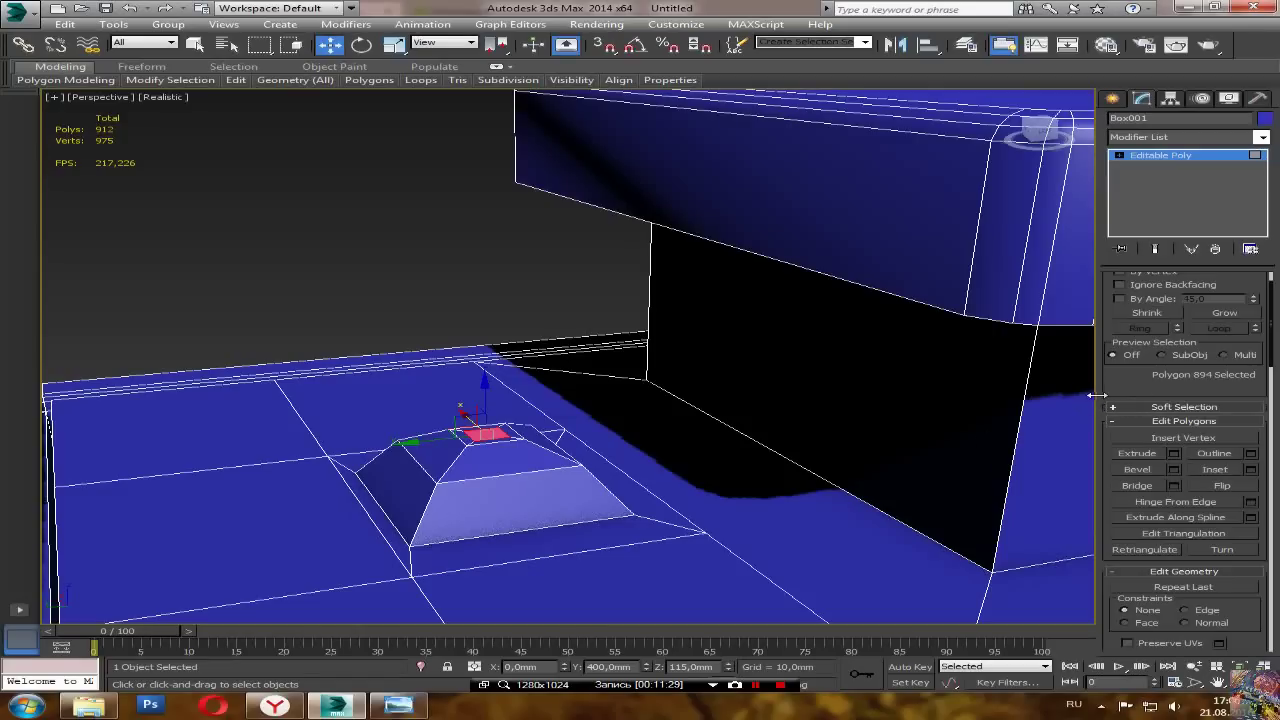
scroll(1207, 380, up, 2)
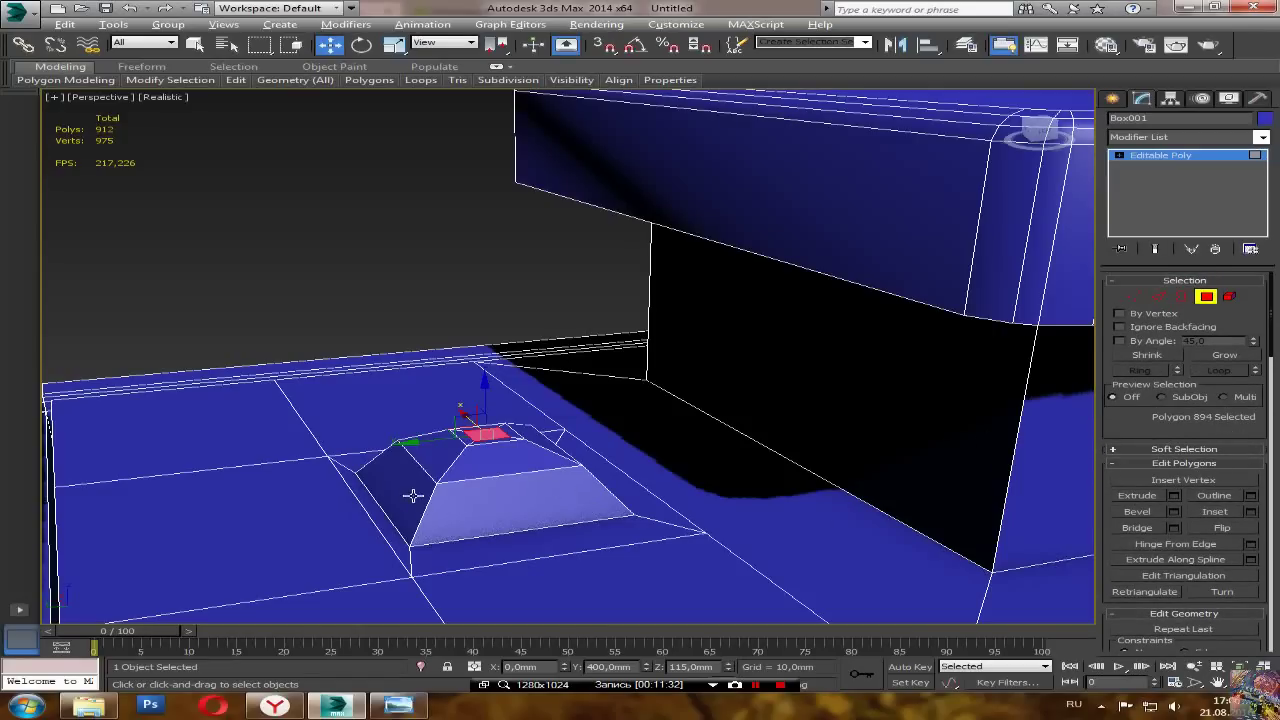
alt+middle_drag(413, 496, 435, 493)
click(1174, 495)
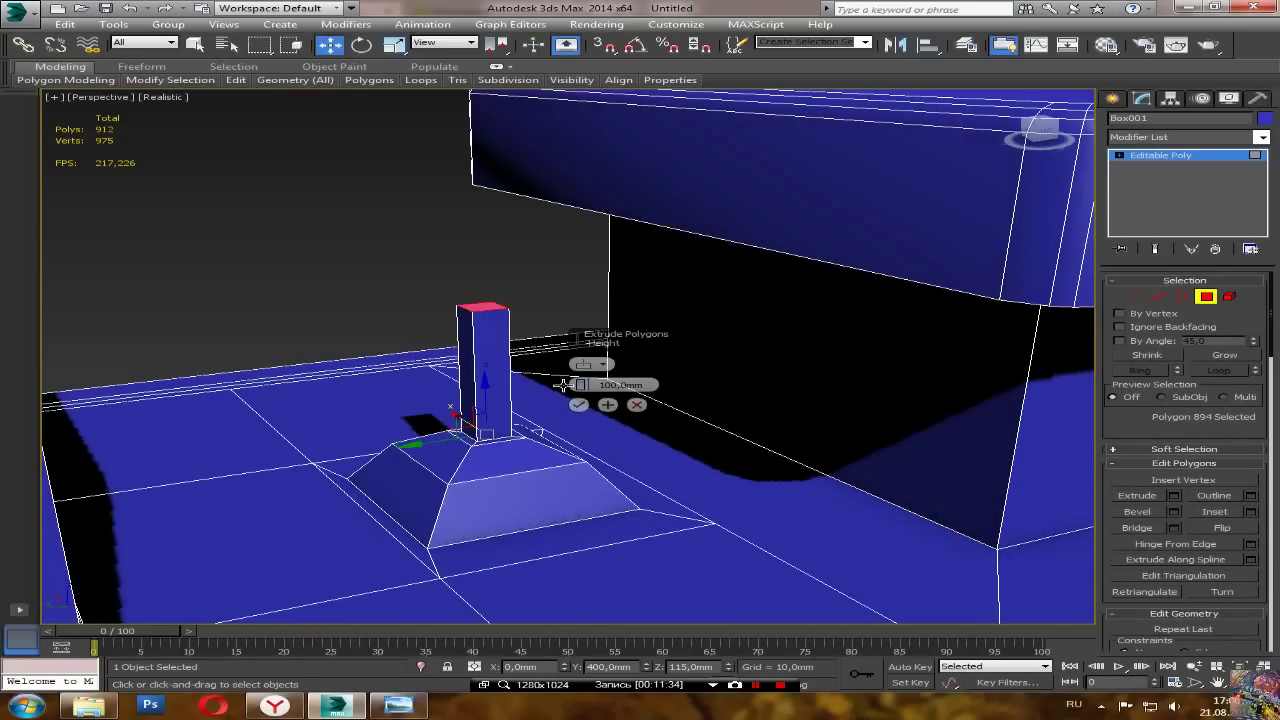
key(BackSpace)
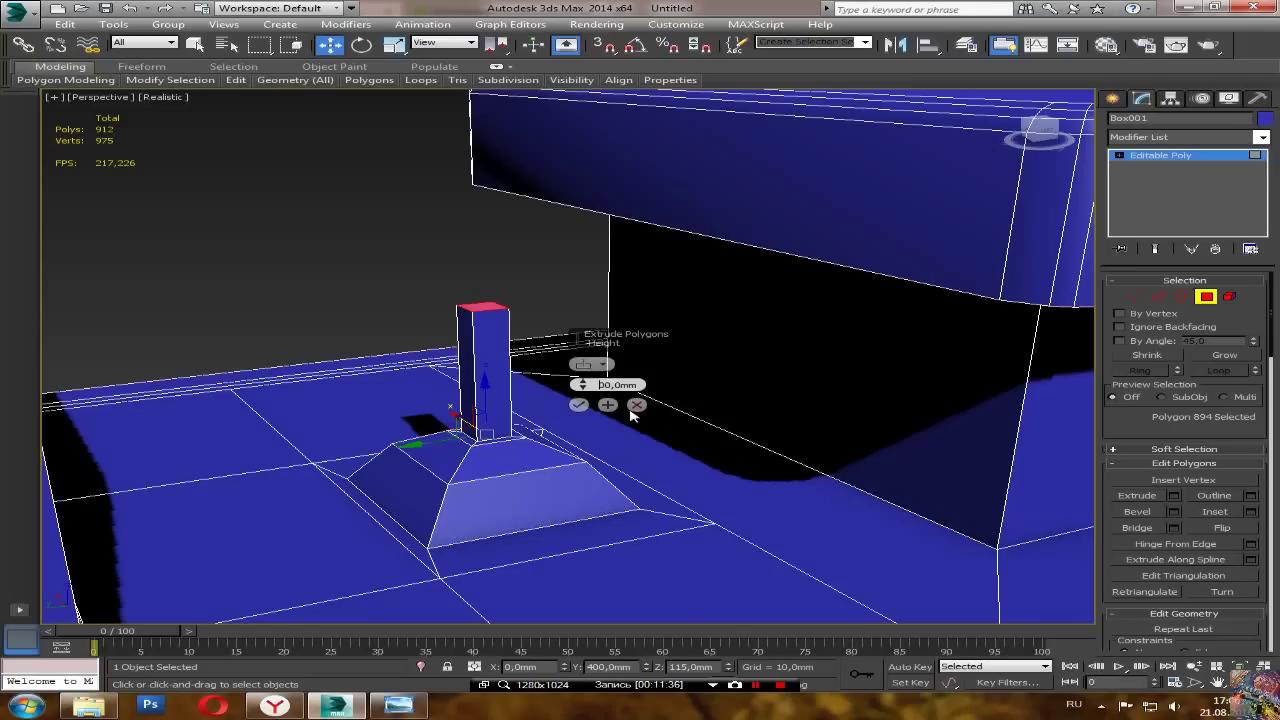
text(20)
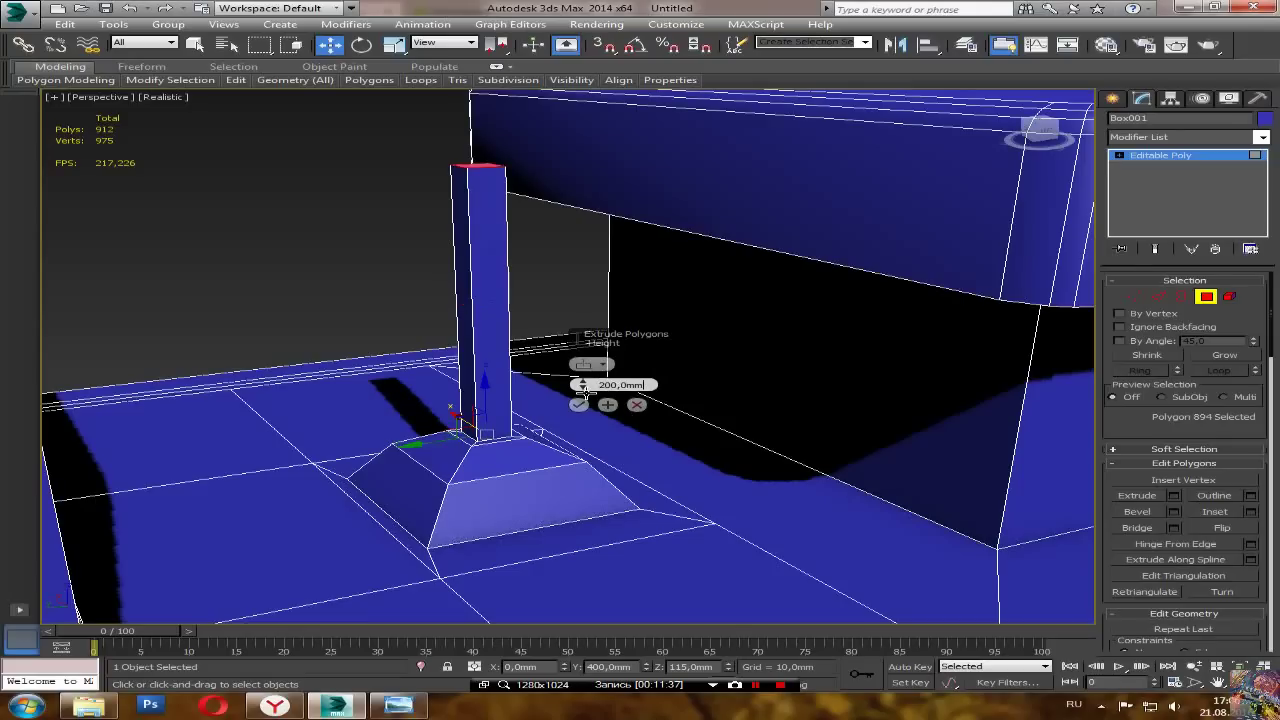
key(BackSpace)
text(3)
alt+middle_drag(723, 369, 603, 509)
click(579, 404)
mouse_move(597, 403)
alt+middle_down()
mouse_move(680, 426)
mouse_move(622, 428)
mouse_move(589, 391)
alt+middle_up()
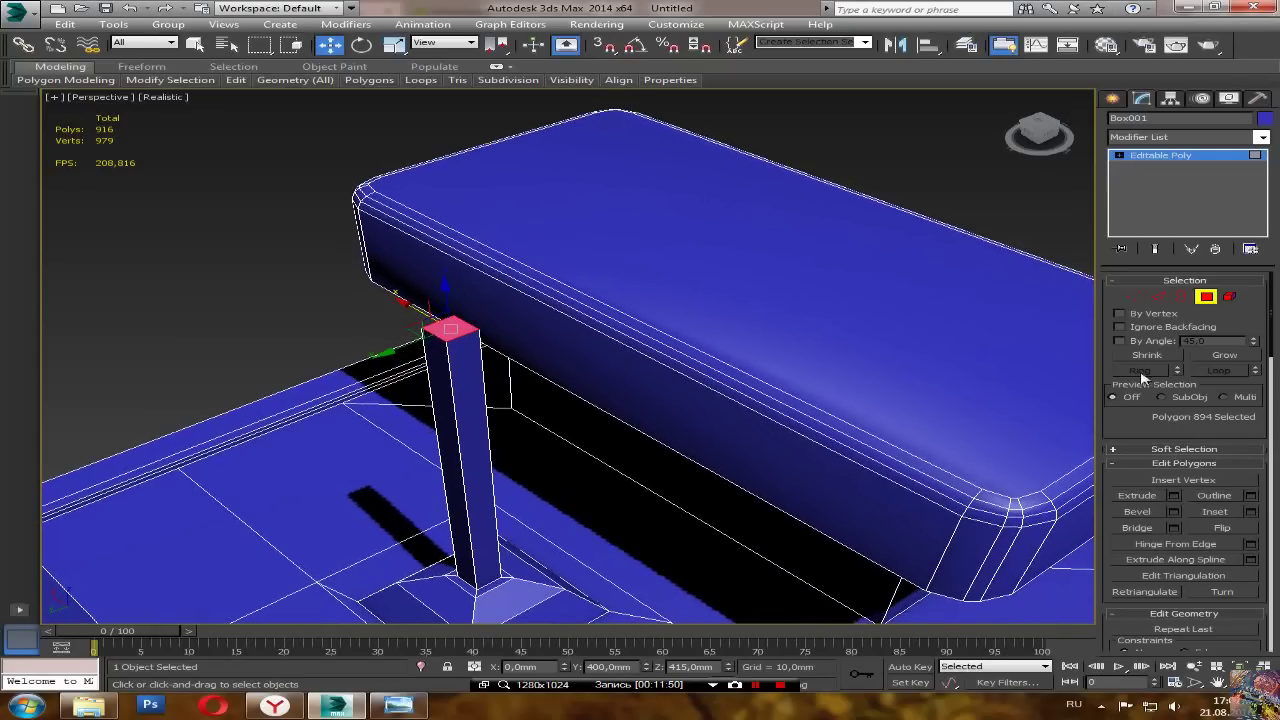
Step: Chamfer the four vertical edges of the extruded post by 6 mm
click(1157, 296)
alt+middle_drag(689, 474, 587, 429)
click(502, 452)
ctrl+click(548, 445)
ctrl+click(508, 405)
ctrl+click(477, 410)
alt+middle_drag(477, 410, 998, 510)
click(1175, 530)
alt+middle_drag(557, 503, 620, 472)
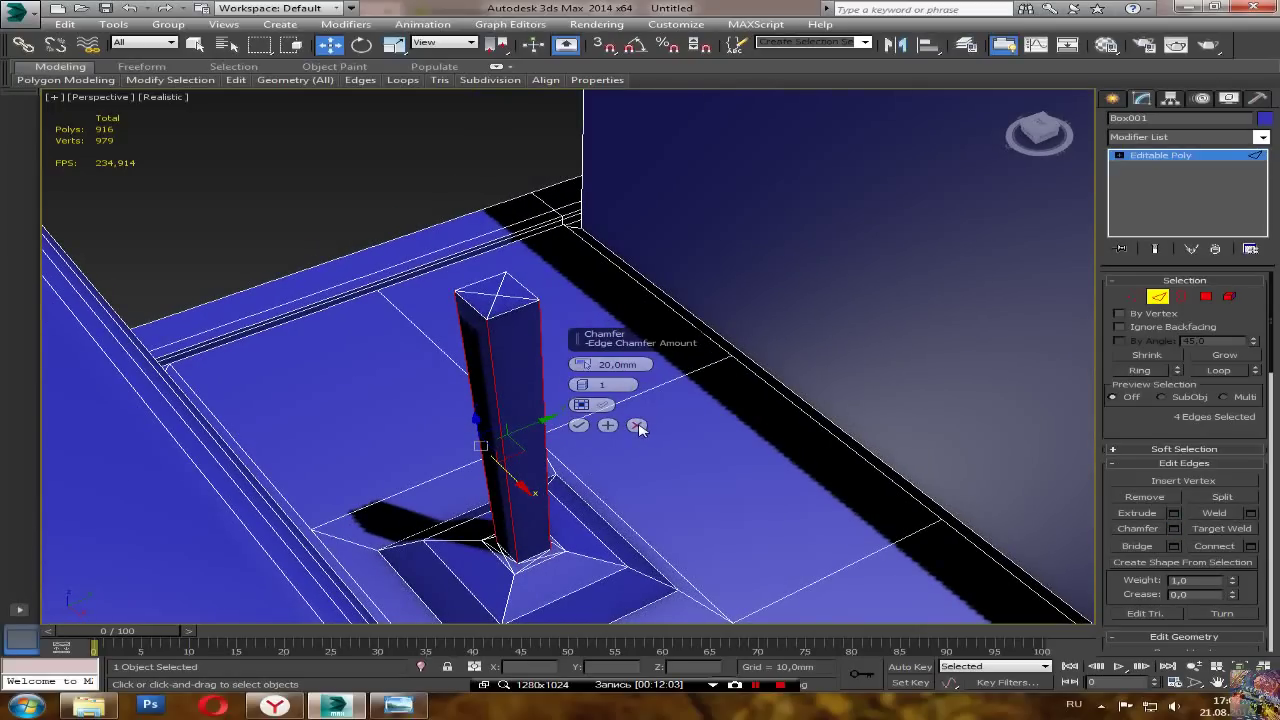
click(638, 426)
click(1173, 529)
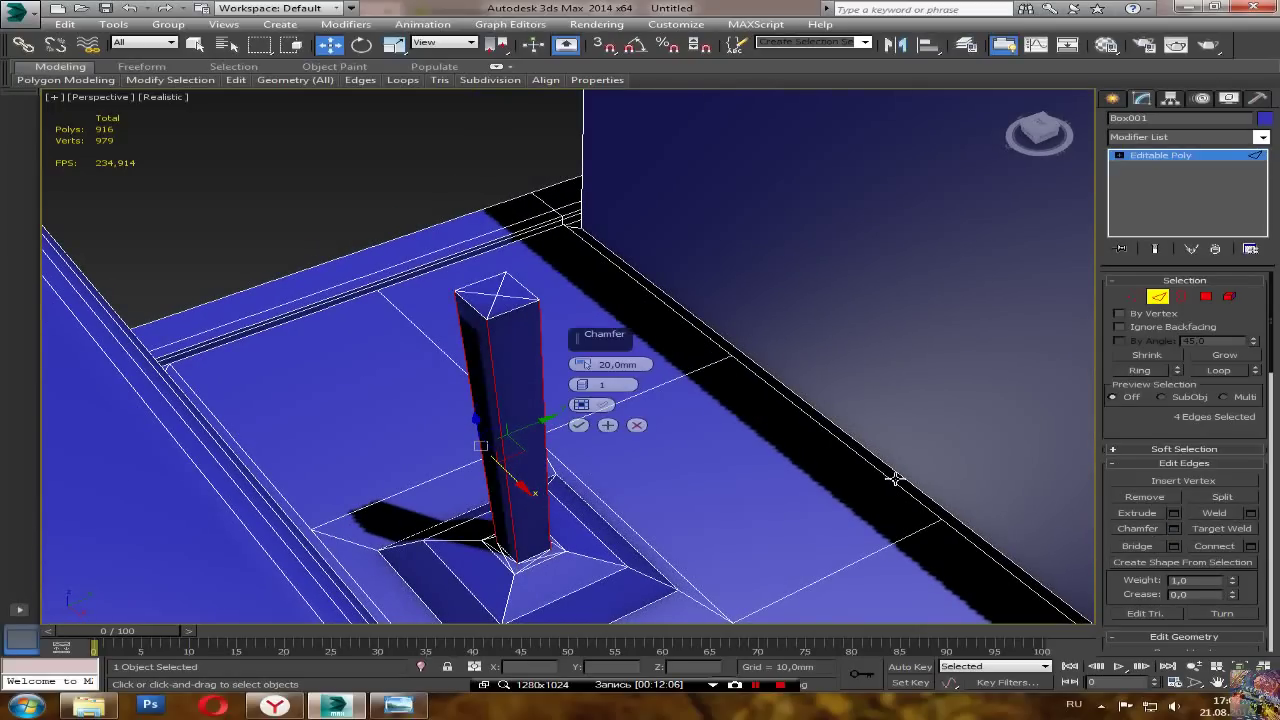
click(593, 366)
text(2)
key(Tab)
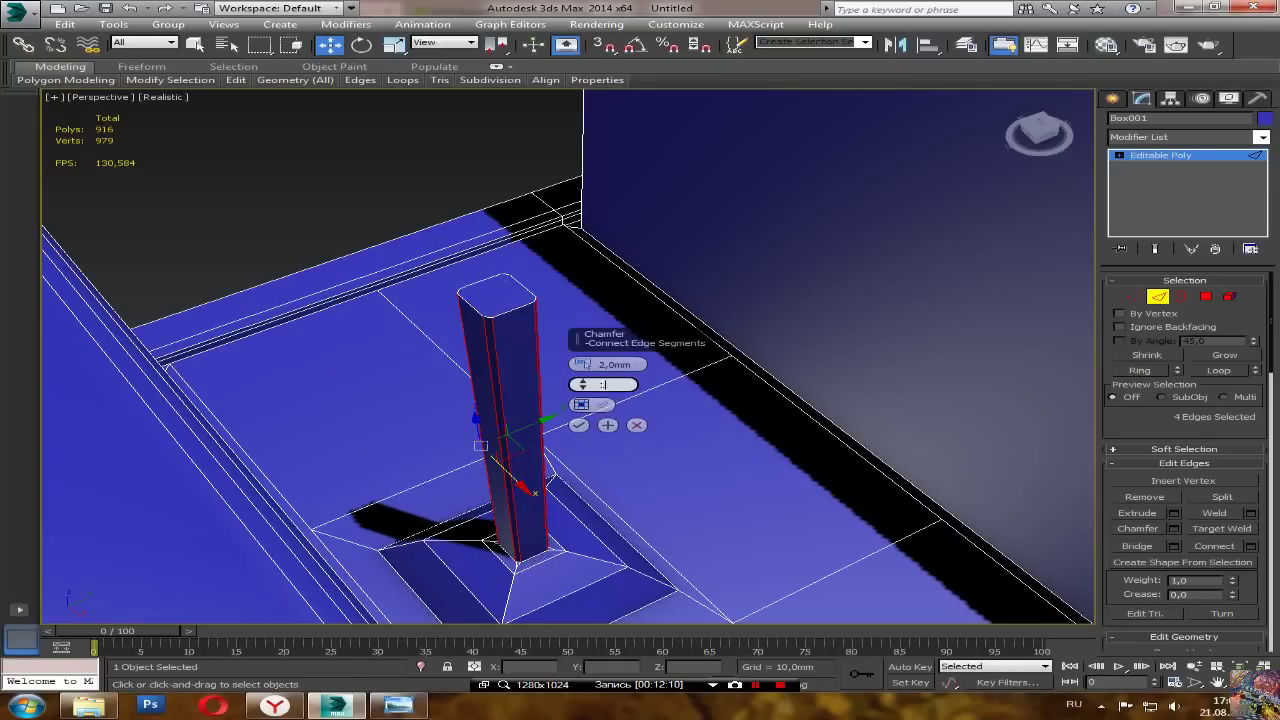
click(599, 366)
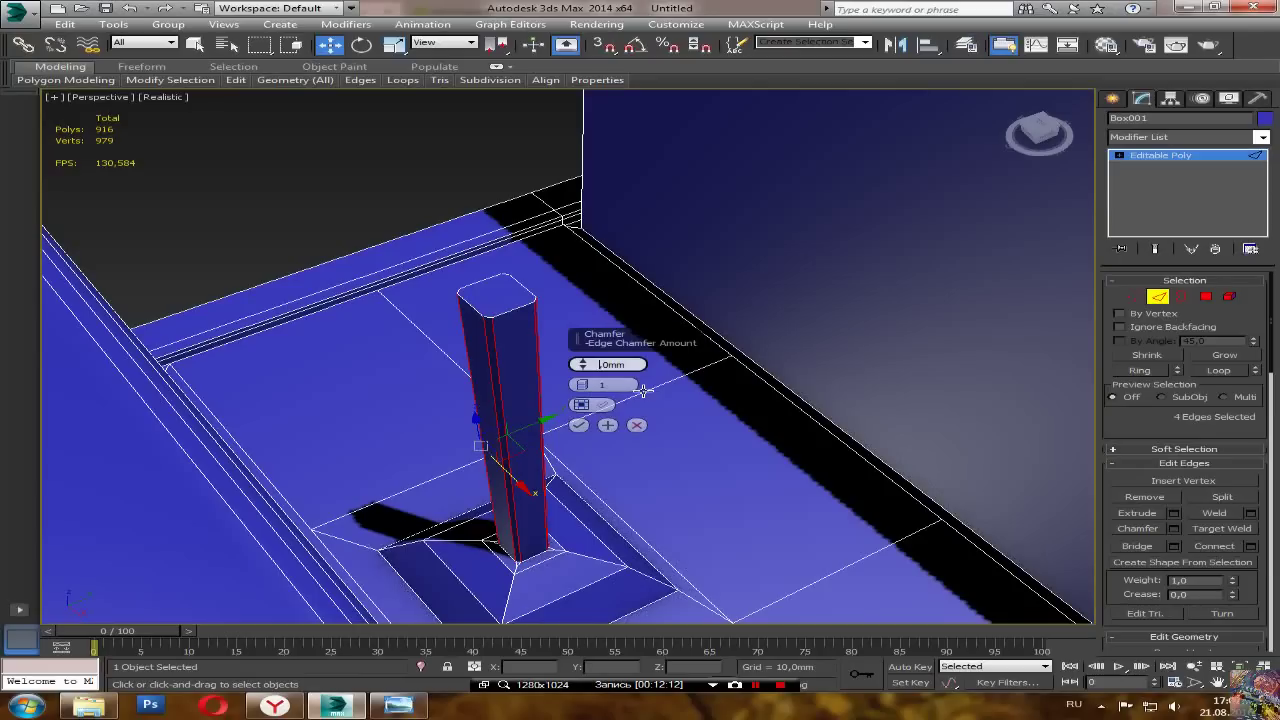
text(6)
click(623, 384)
alt+middle_drag(684, 449, 655, 477)
click(579, 425)
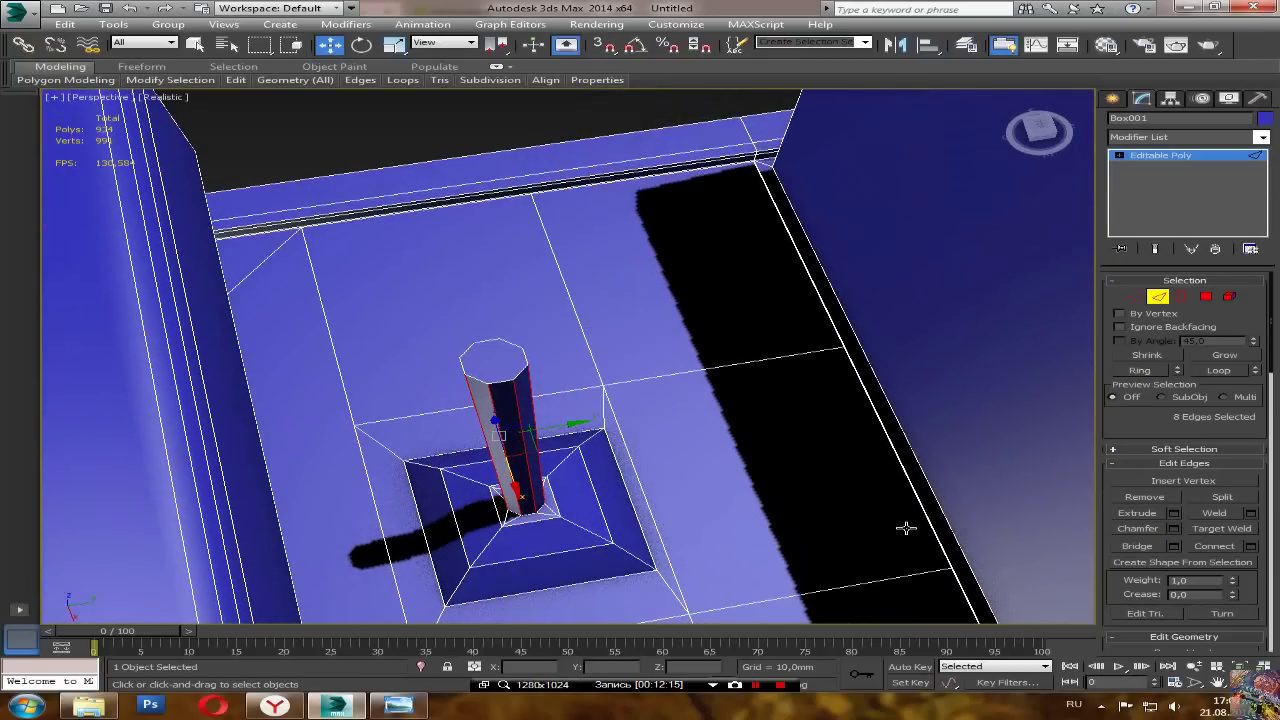
Step: Chamfer the post's eight selected vertical edges again by 2 mm to round it further
click(1174, 528)
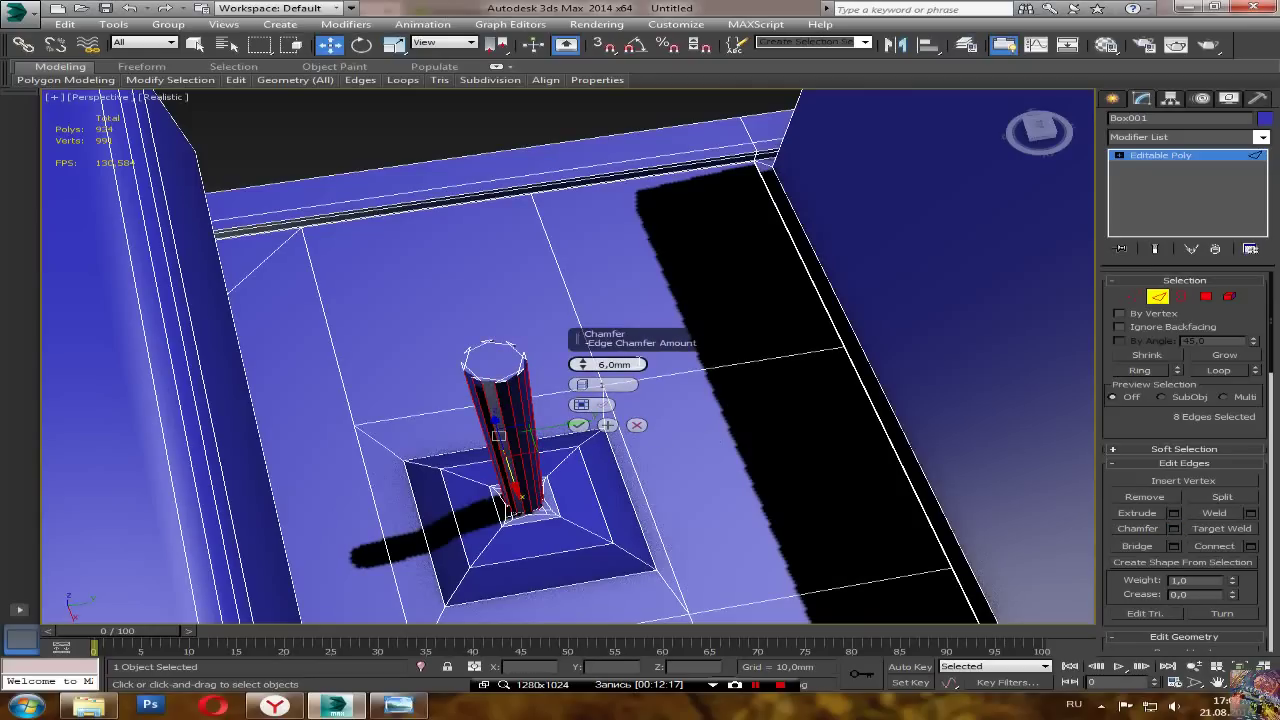
double_click(594, 366)
text(2)
click(578, 425)
Step: Chamfer the eight sloping edges at the four corners of the post's raised base by 2 mm
middle_drag(537, 555, 493, 490)
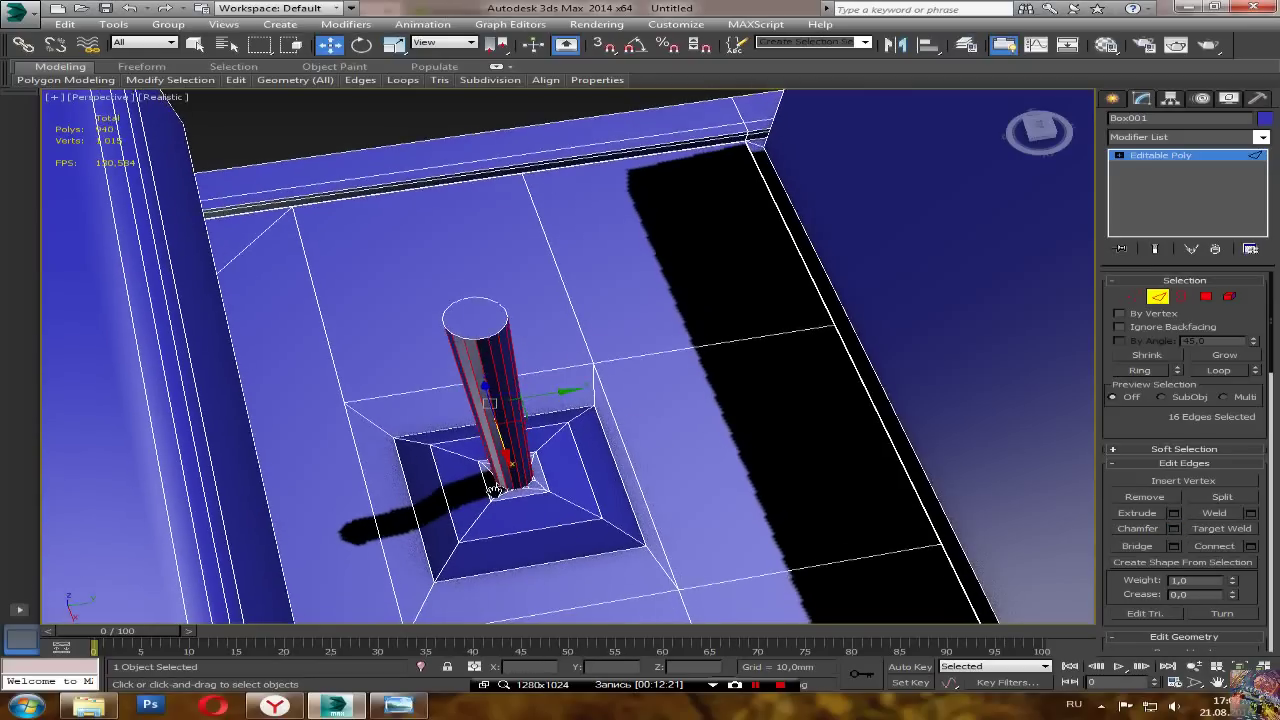
scroll(508, 488, down, 3)
alt+middle_drag(632, 497, 614, 546)
scroll(623, 366, up, 6)
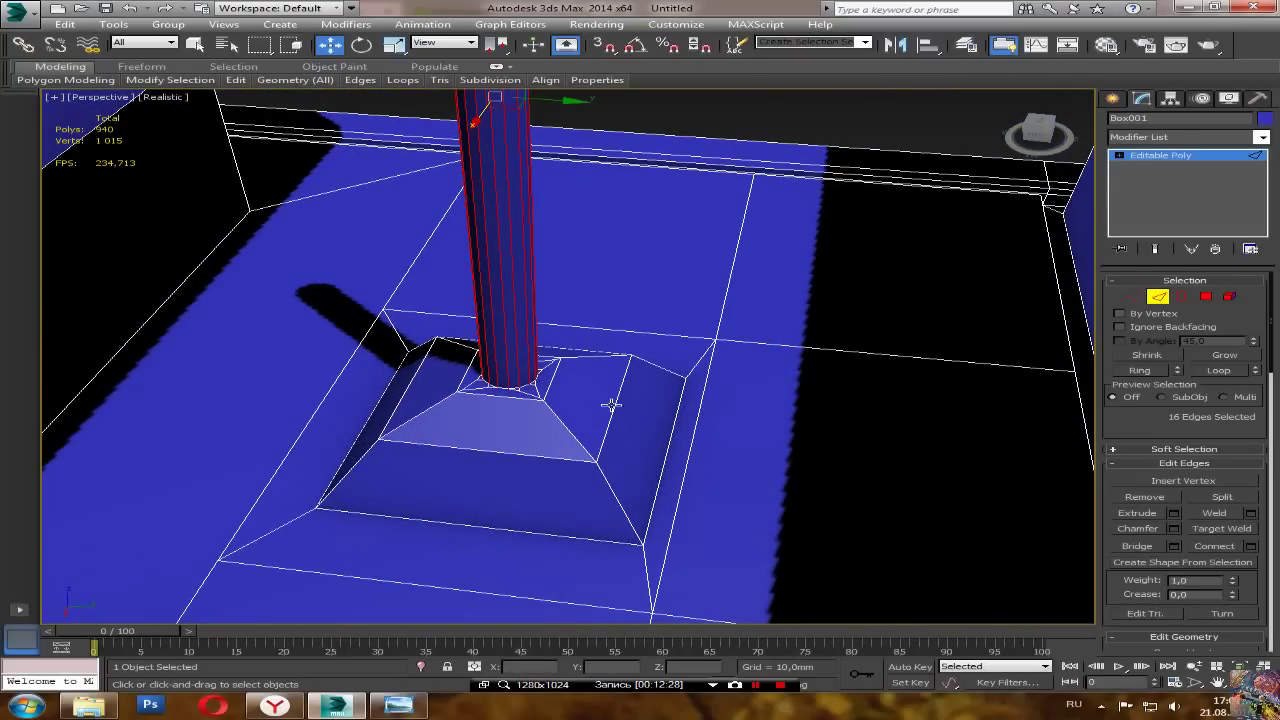
click(613, 404)
ctrl+click(524, 454)
ctrl+click(399, 406)
click(618, 502)
ctrl+click(565, 432)
ctrl+click(356, 472)
ctrl+click(412, 423)
alt+middle_drag(632, 400, 516, 423)
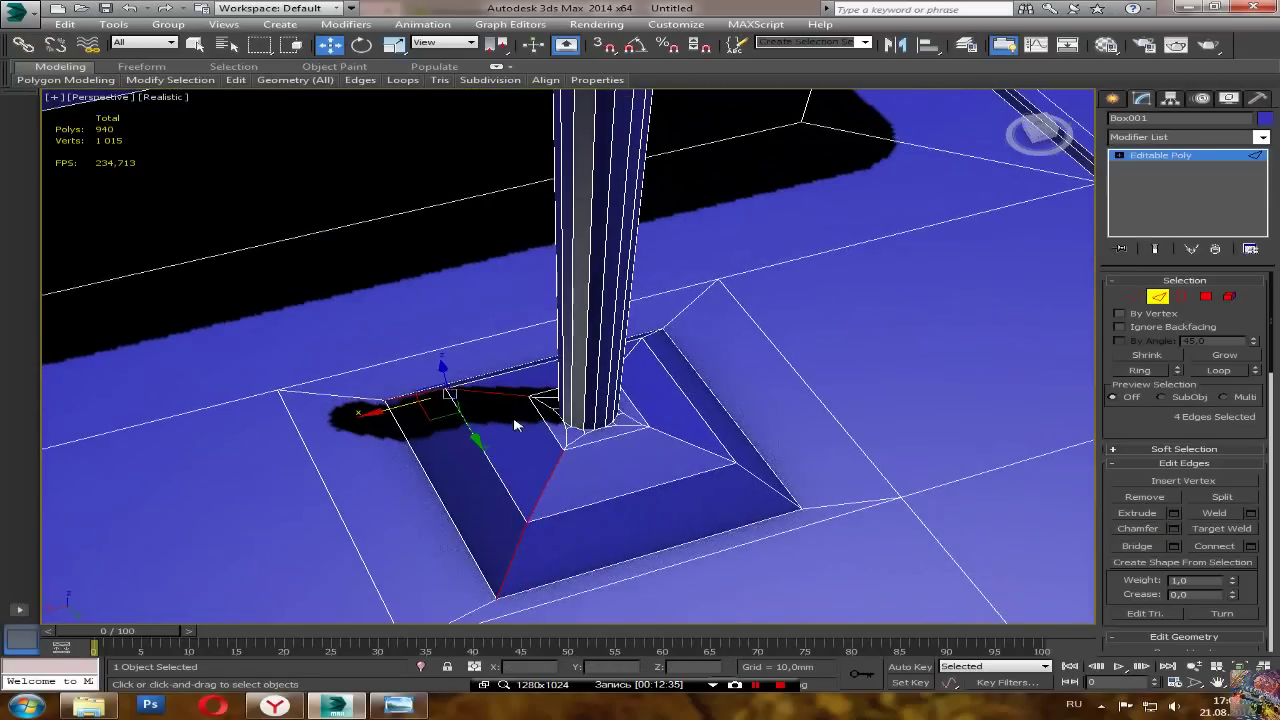
ctrl+click(762, 485)
ctrl+click(711, 451)
alt+middle_drag(710, 451, 689, 480)
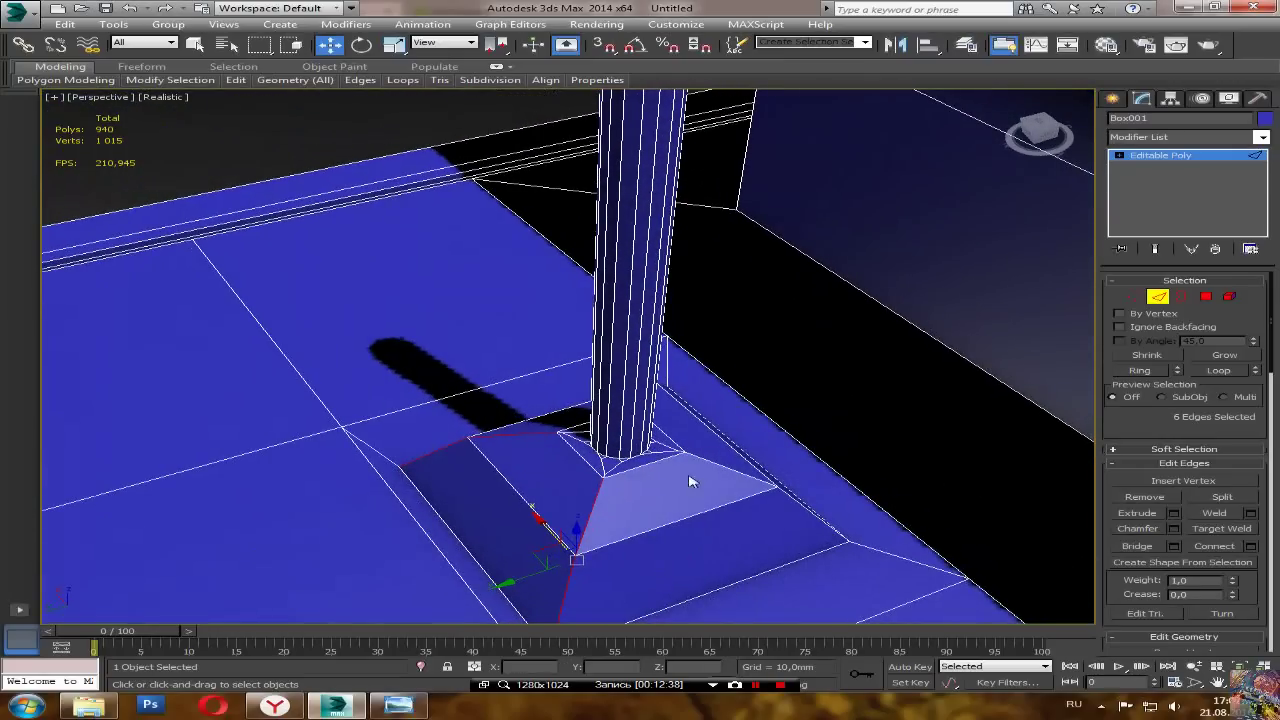
ctrl+click(803, 507)
alt+middle_drag(803, 507, 662, 490)
click(1174, 528)
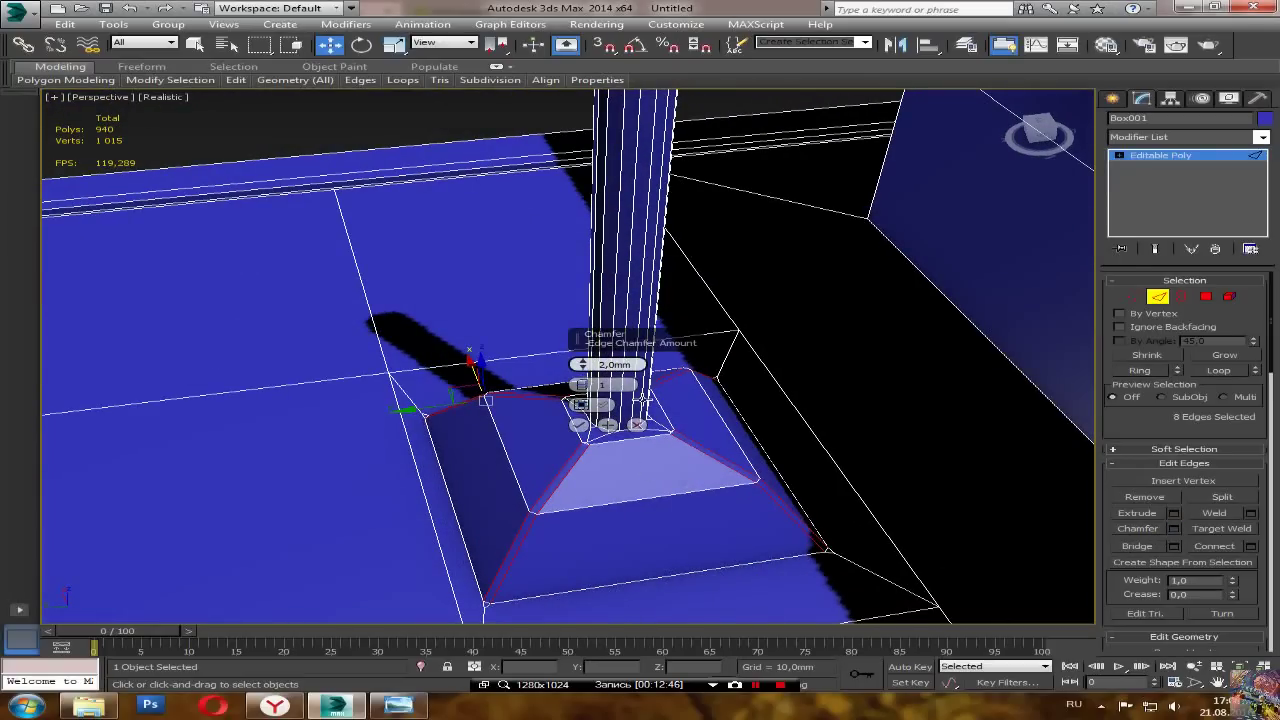
text(0)
key(Tab)
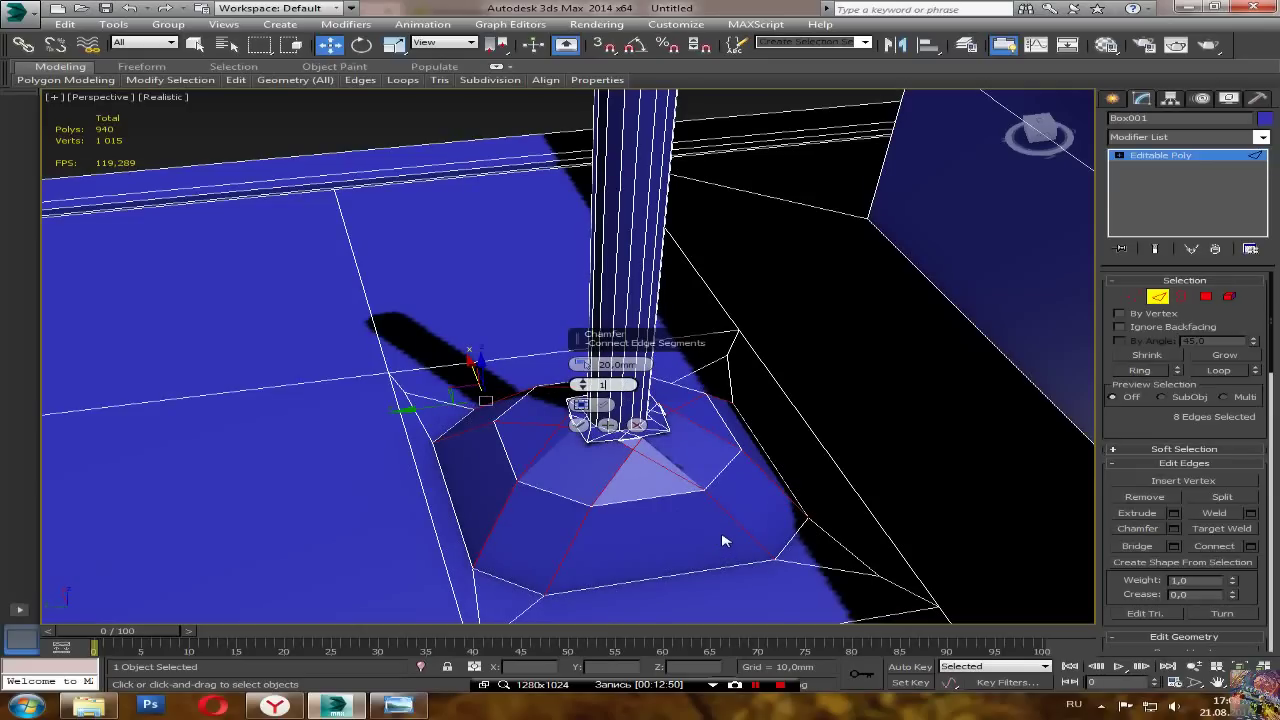
scroll(660, 508, up, 5)
alt+middle_drag(600, 514, 535, 544)
click(586, 364)
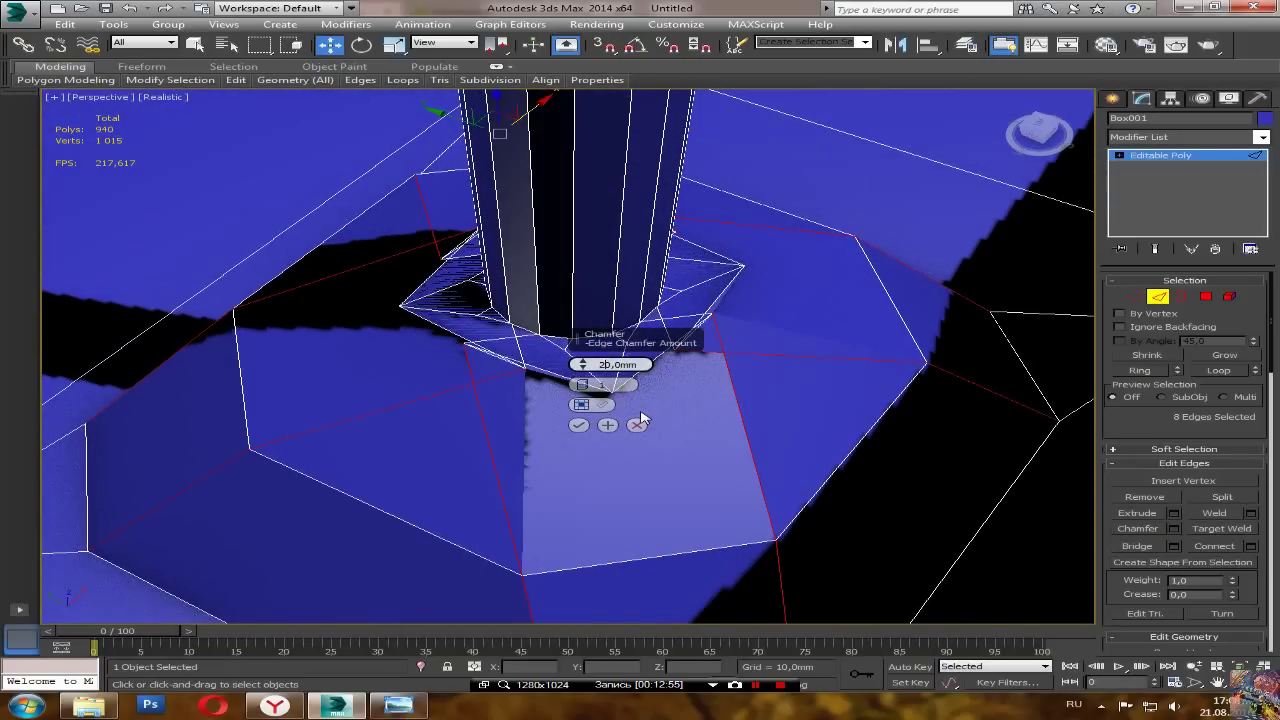
key(BackSpace)
click(578, 425)
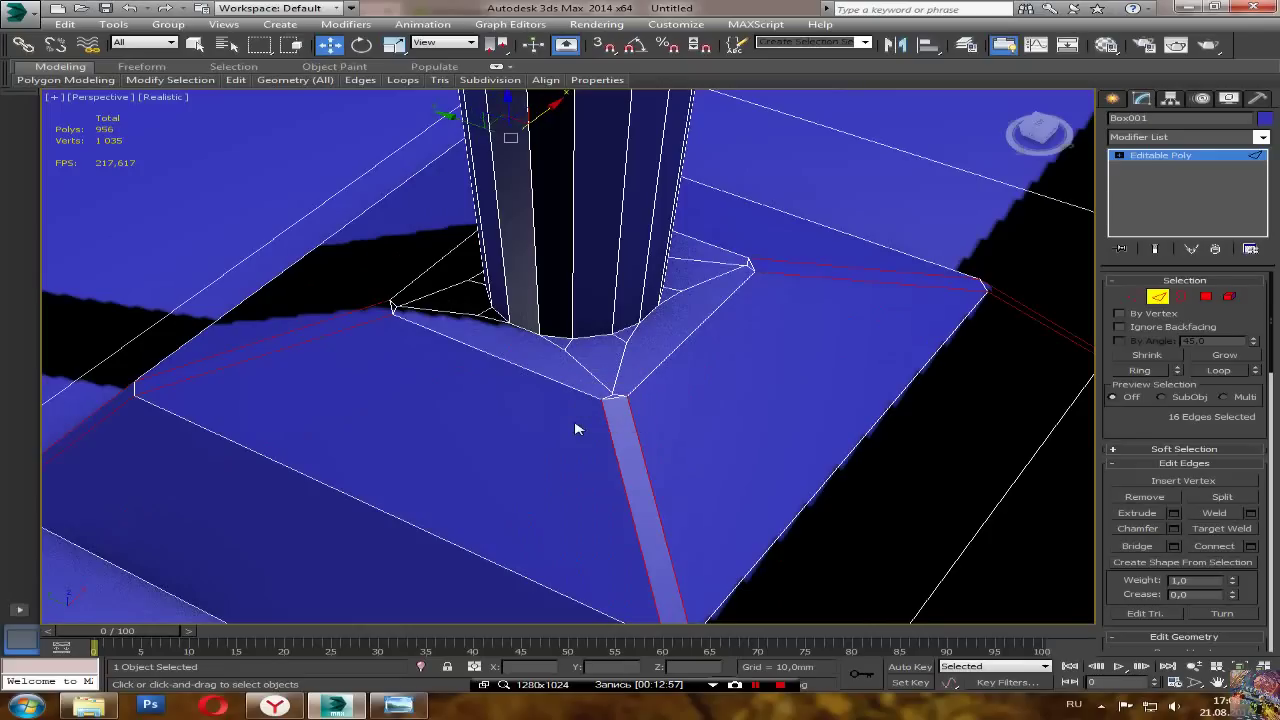
Step: Widen the base's negative-X, lower-Y chamfered corner by moving its outer edge pair about 11 mm inward along X
mouse_move(588, 461)
alt+middle_down()
mouse_move(574, 426)
mouse_move(592, 404)
alt+middle_up()
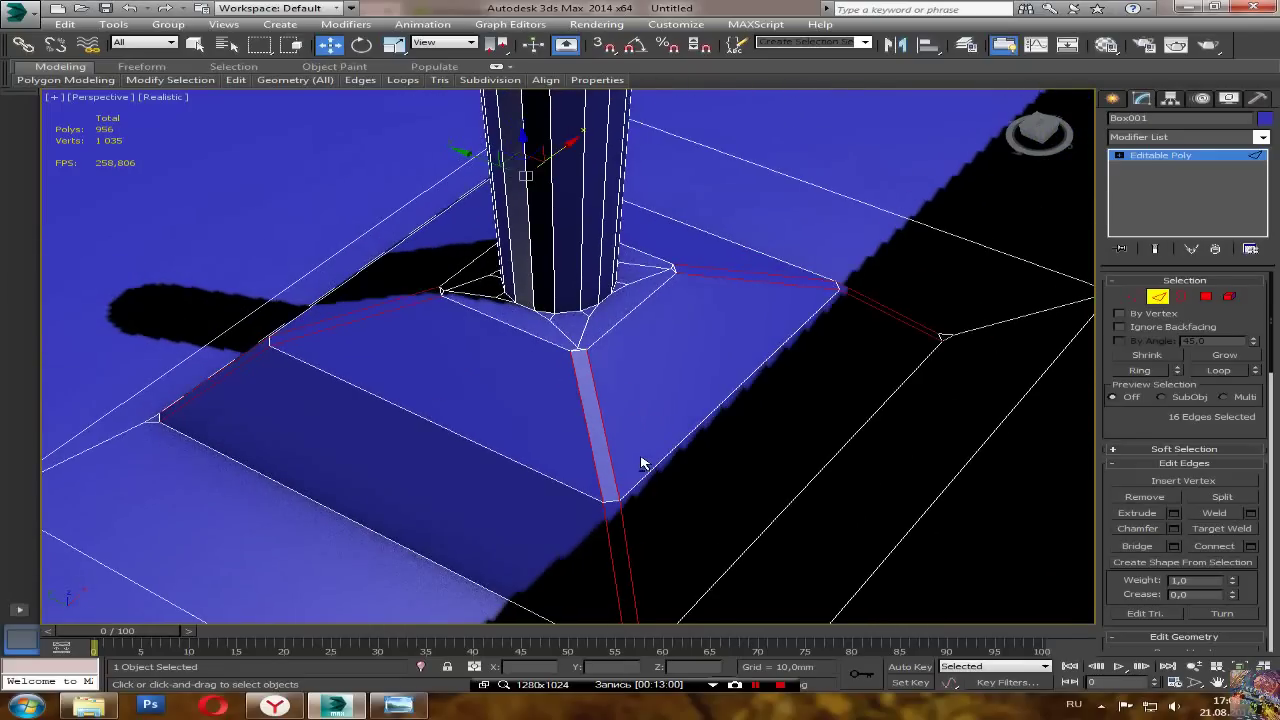
click(567, 439)
ctrl+click(569, 532)
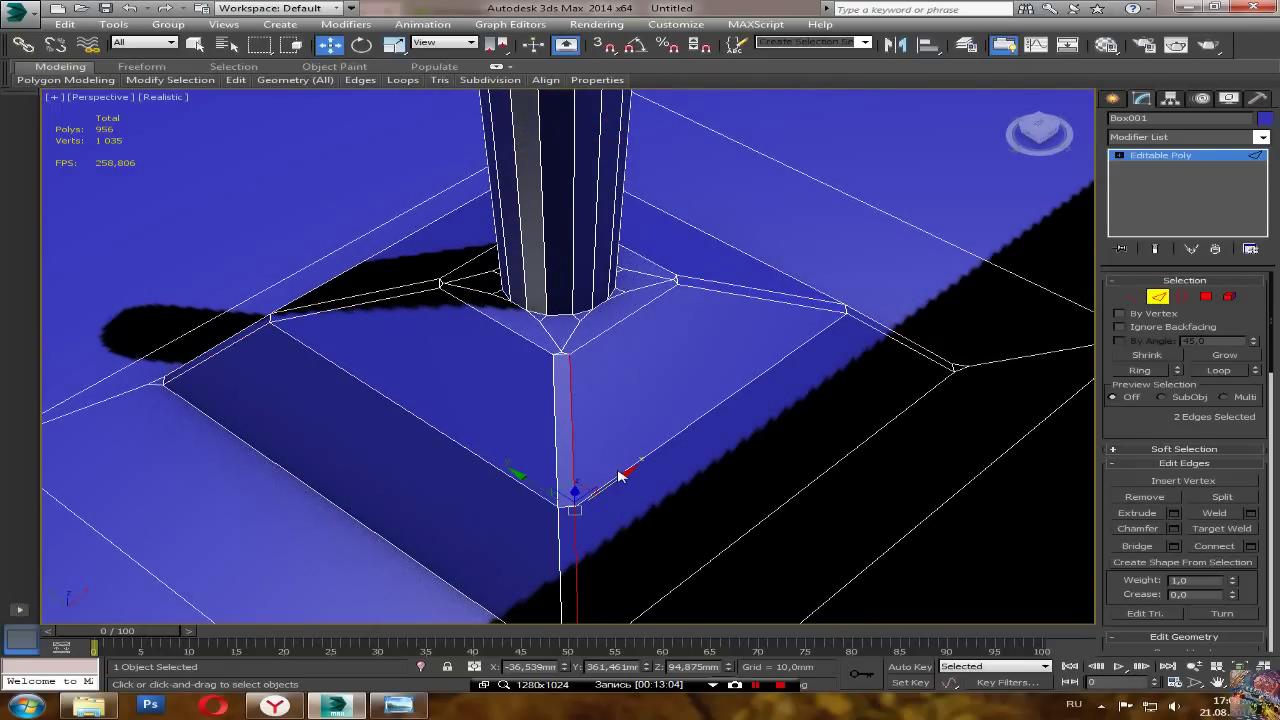
alt+middle_drag(666, 449, 603, 486)
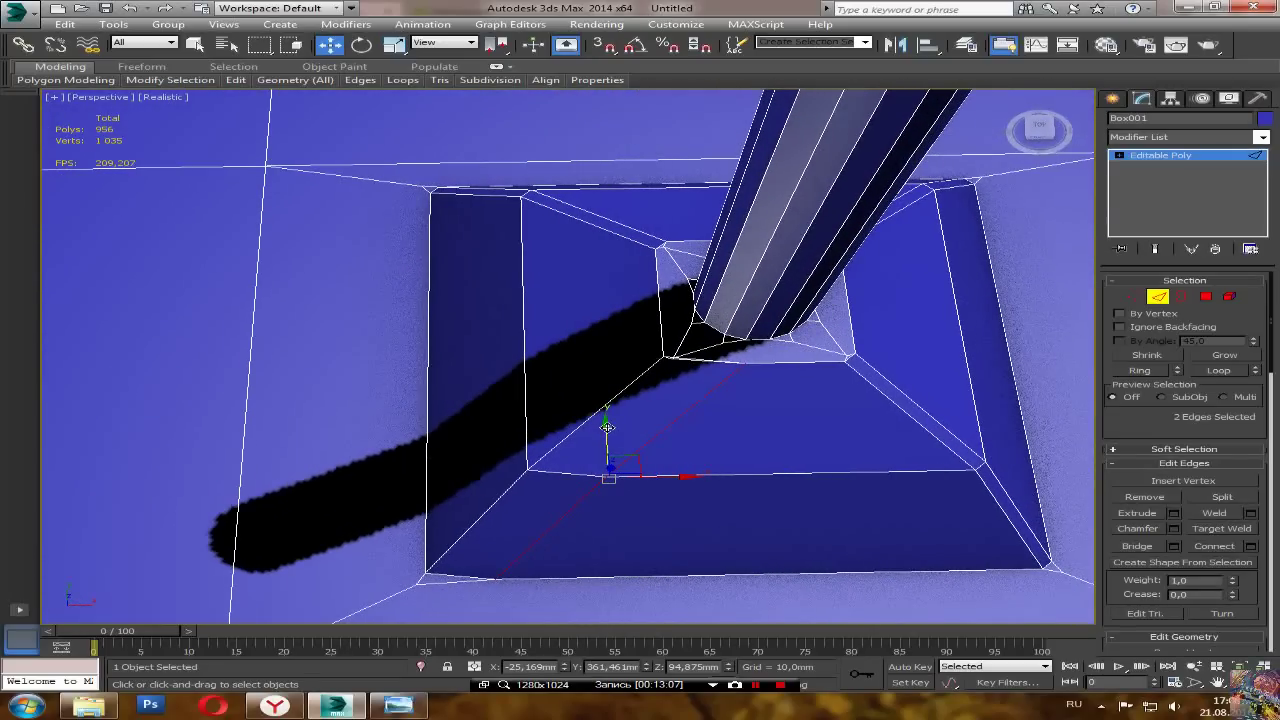
Step: Widen the base's positive-X, lower-Y corner by moving one edge pair about 10 mm inward along X and the other about 9 mm along Y
alt+middle_drag(910, 471, 820, 374)
click(820, 374)
ctrl+click(912, 490)
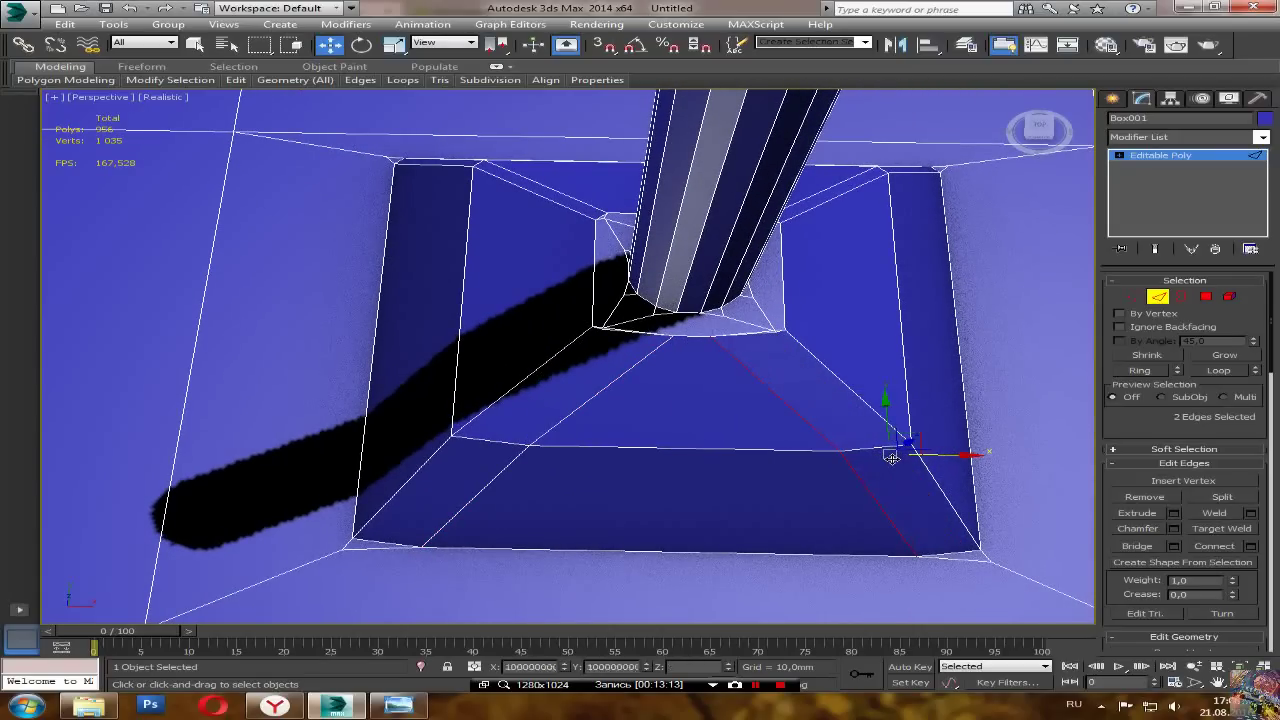
alt+middle_drag(846, 431, 583, 423)
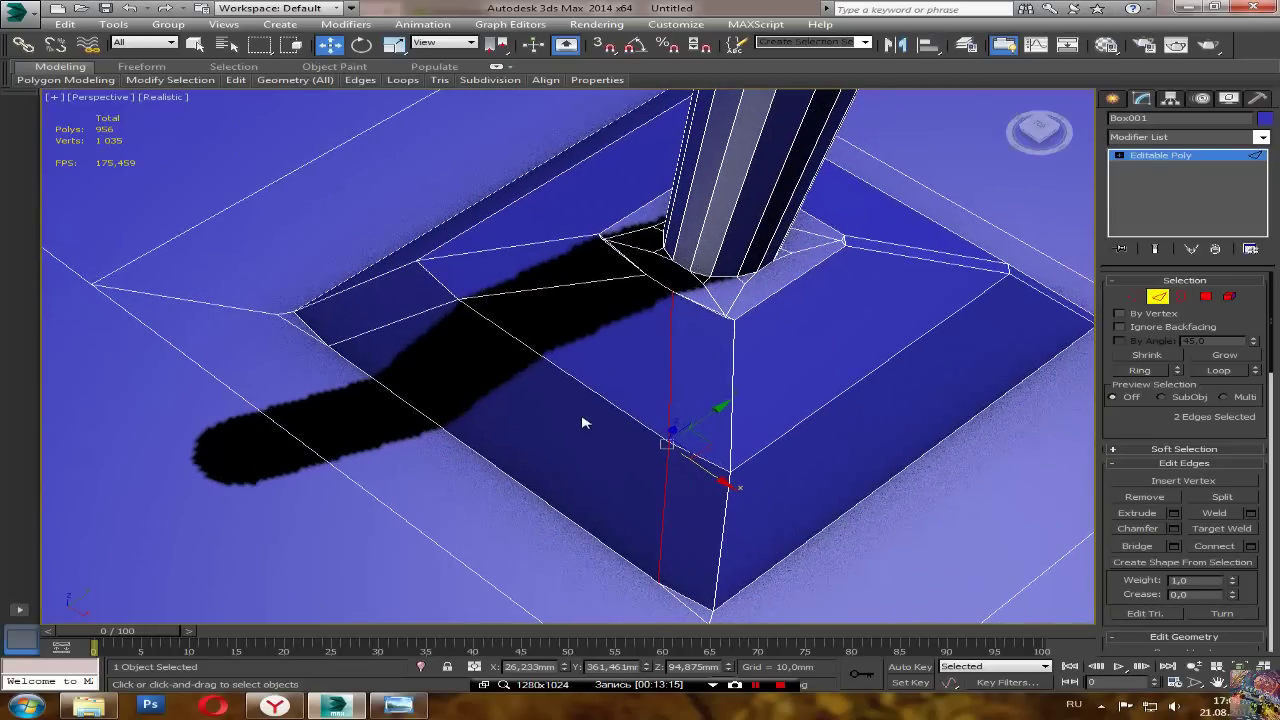
scroll(657, 423, up, 5)
click(782, 500)
ctrl+click(768, 595)
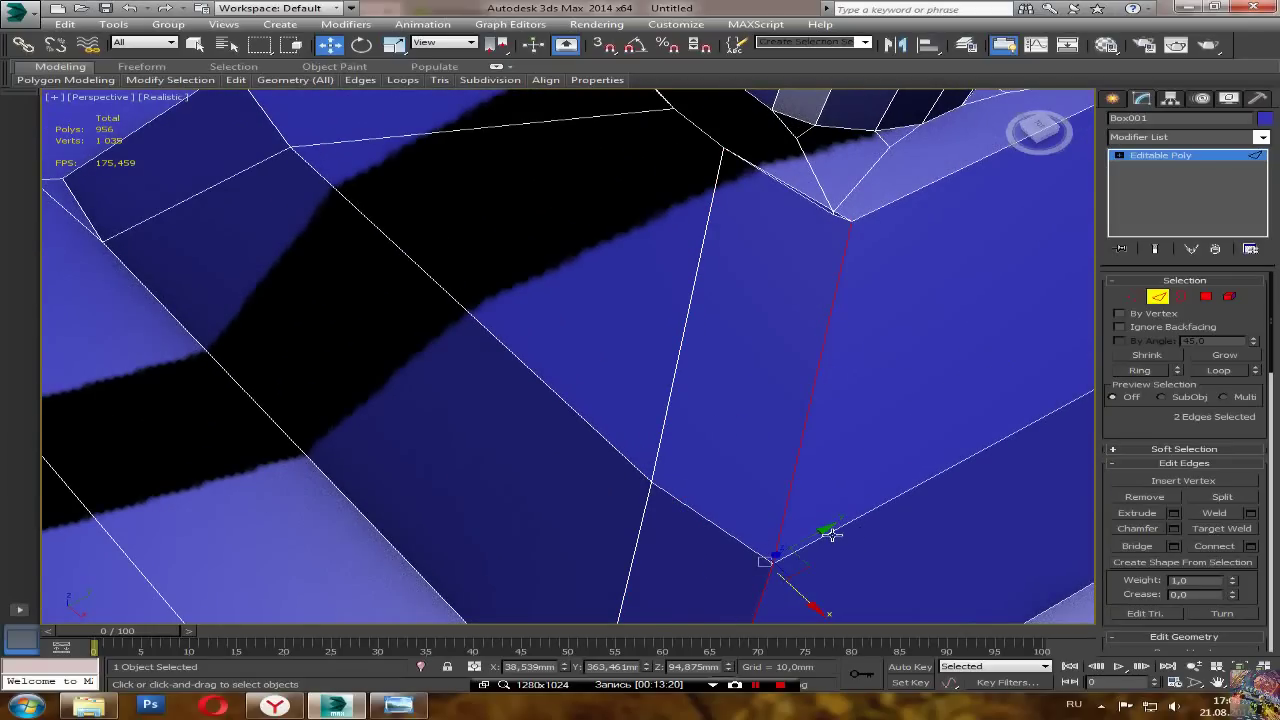
drag(824, 532, 934, 506)
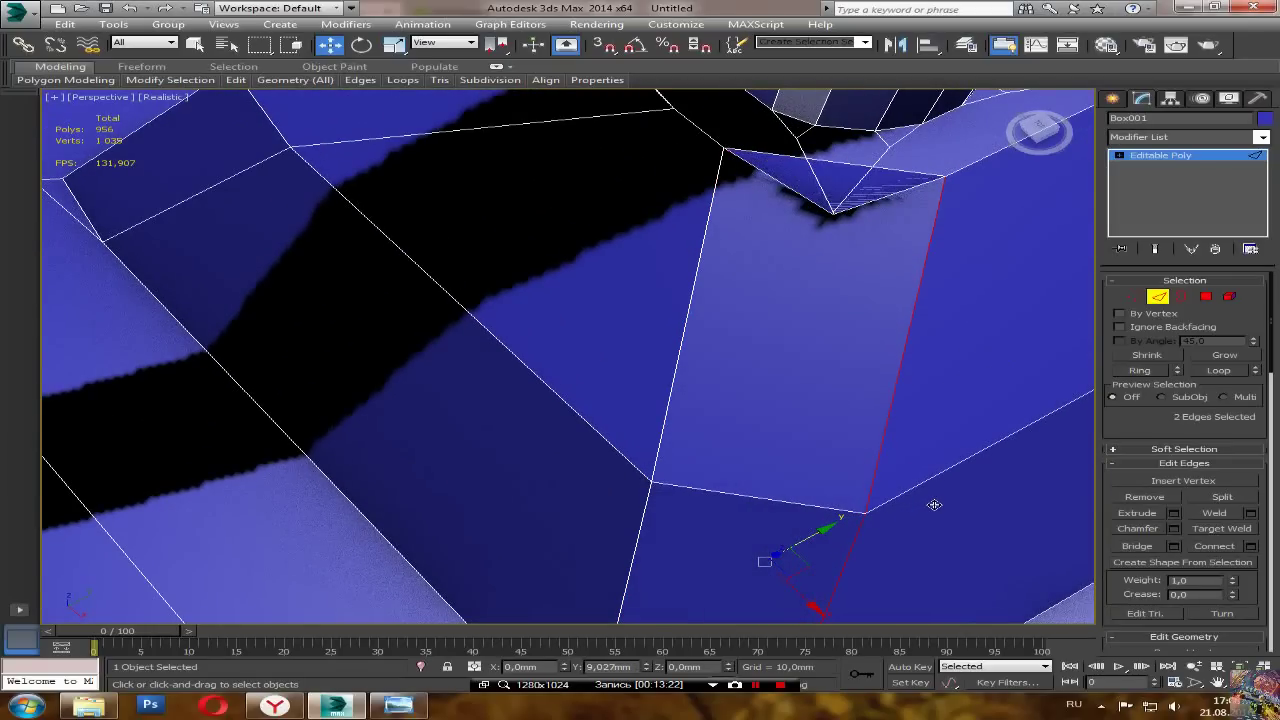
Step: Widen the base's positive-X, higher-Y corner by moving one edge pair to about Y 427 mm and the other about 8 mm inward along X
scroll(884, 455, up, 5)
scroll(884, 455, down, 5)
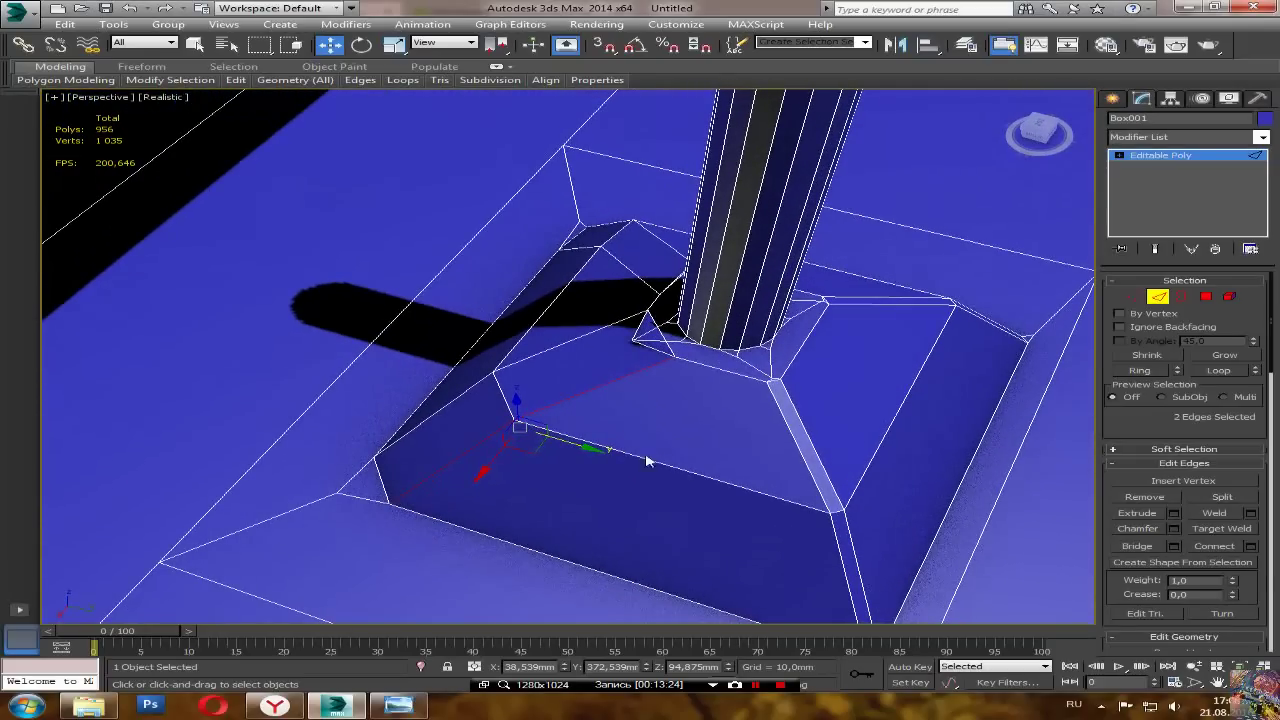
middle_drag(647, 461, 527, 414)
click(697, 498)
ctrl+click(684, 452)
drag(740, 481, 692, 466)
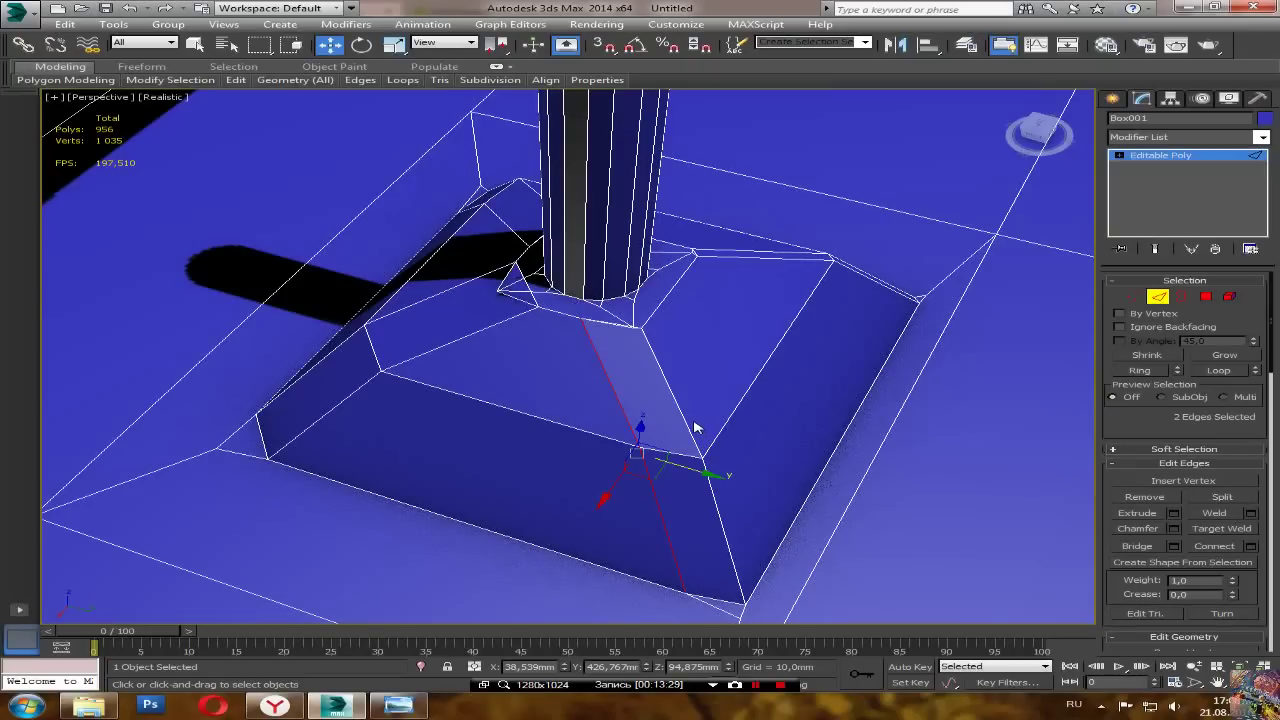
key(ctrl+z)
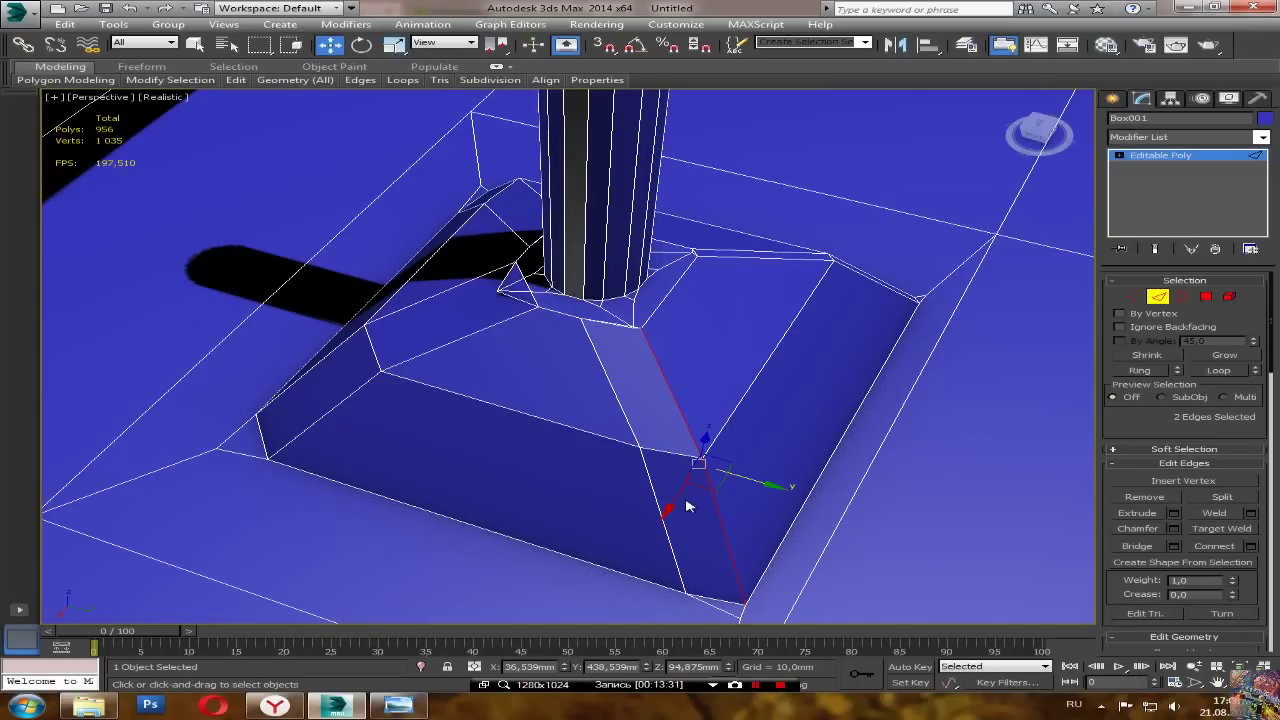
drag(668, 508, 700, 496)
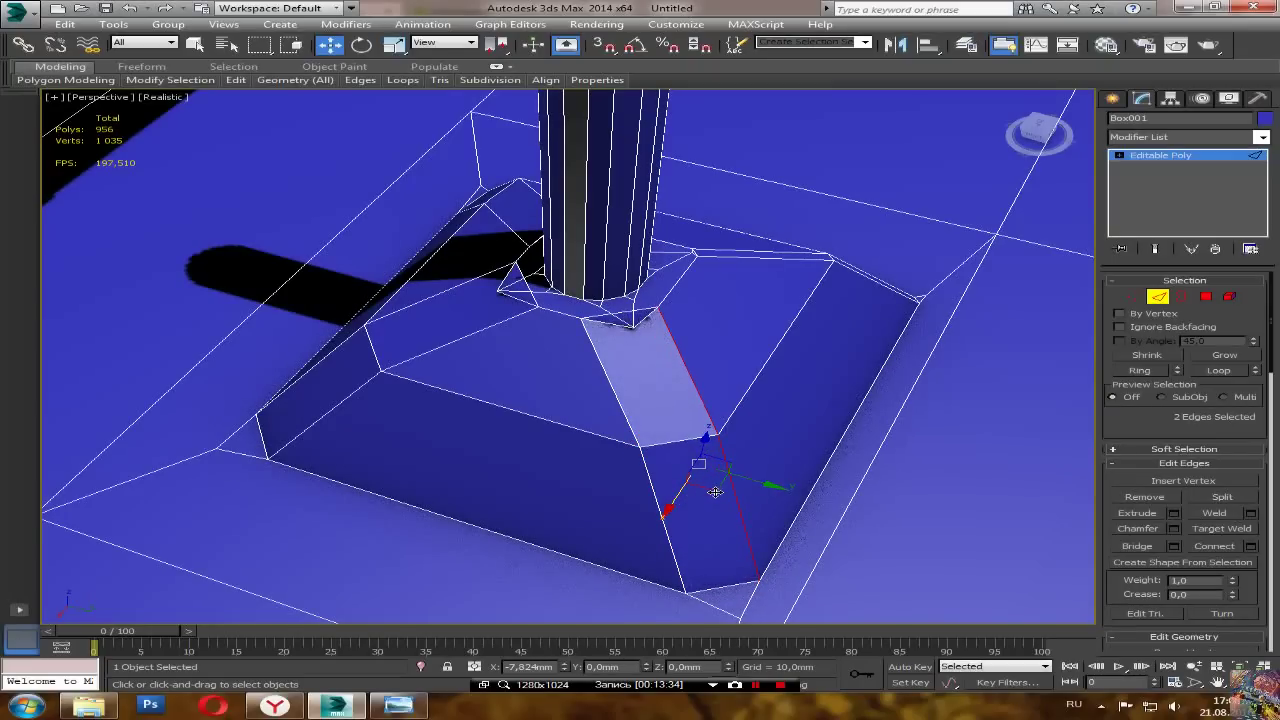
Step: Widen the base's negative-X, higher-Y chamfered corner by moving its sloping edges inward
alt+middle_drag(814, 509, 684, 508)
alt+middle_drag(760, 478, 628, 425)
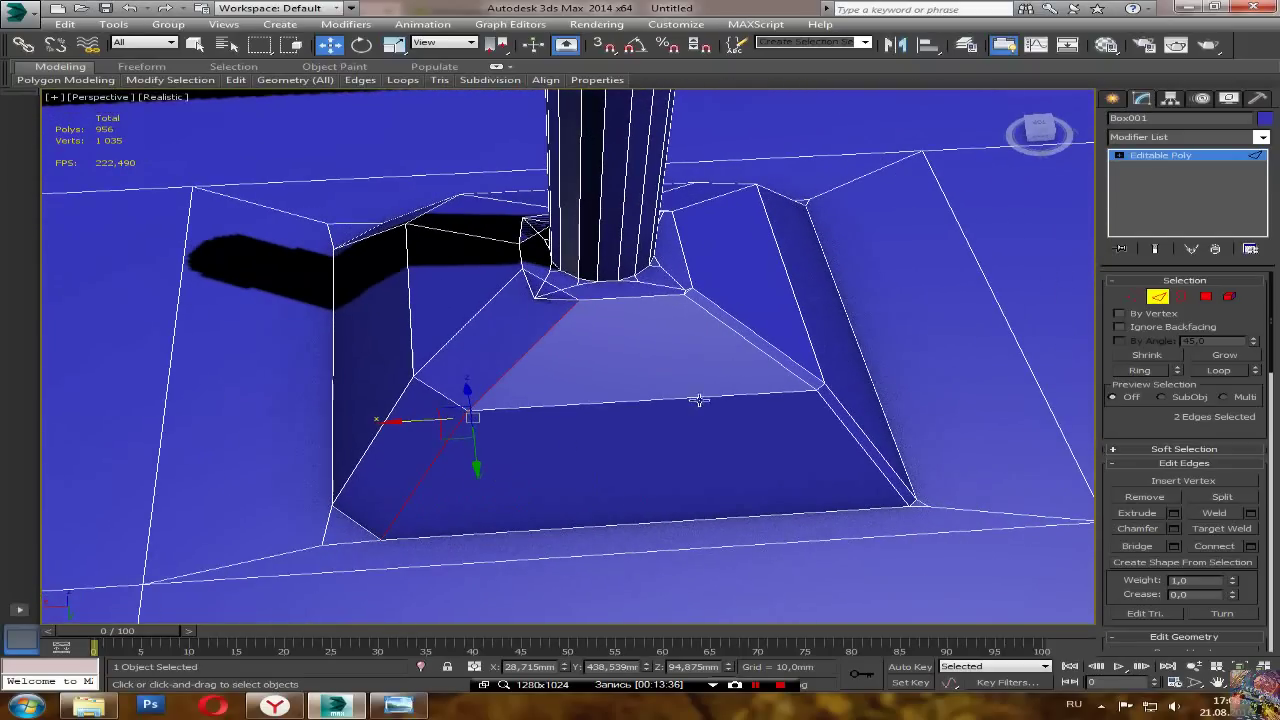
double_click(798, 372)
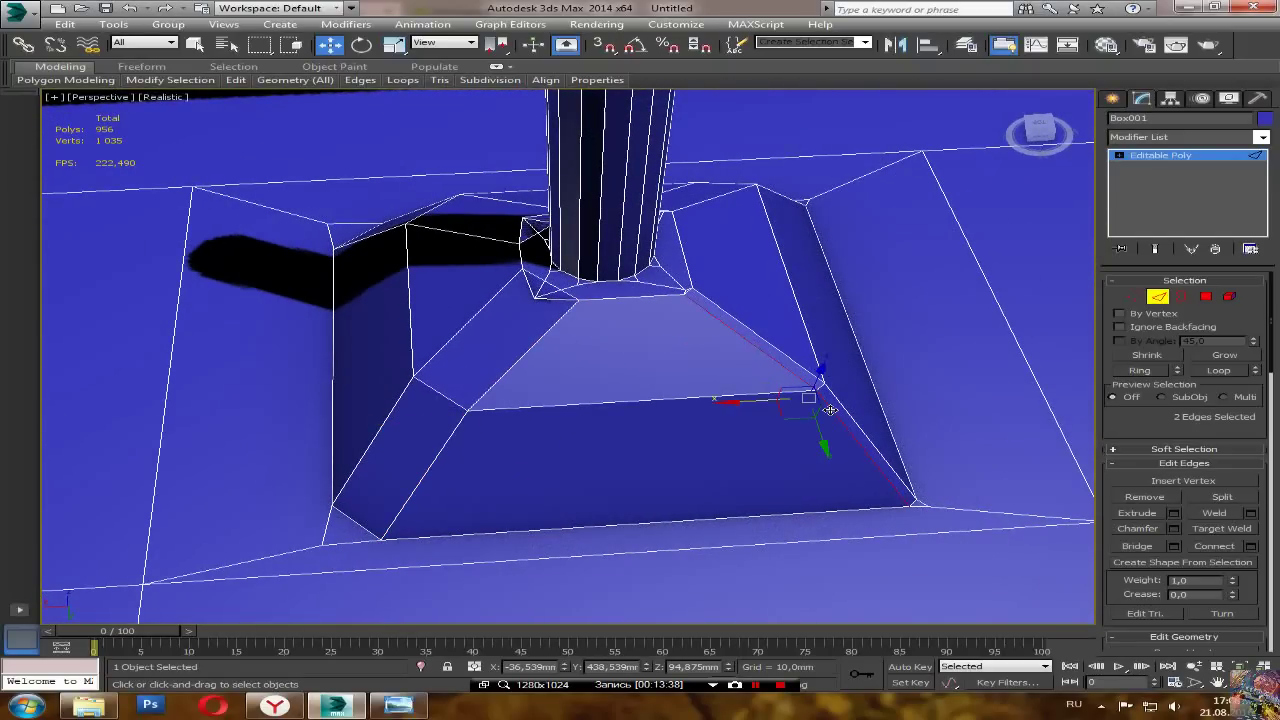
alt+middle_drag(753, 404, 848, 371)
drag(765, 398, 810, 447)
Step: Widen the base's negative-X, lower-Y chamfered corner by moving its second edge pair inward along Y, to about Y 375 mm
alt+middle_drag(920, 466, 559, 487)
click(893, 385)
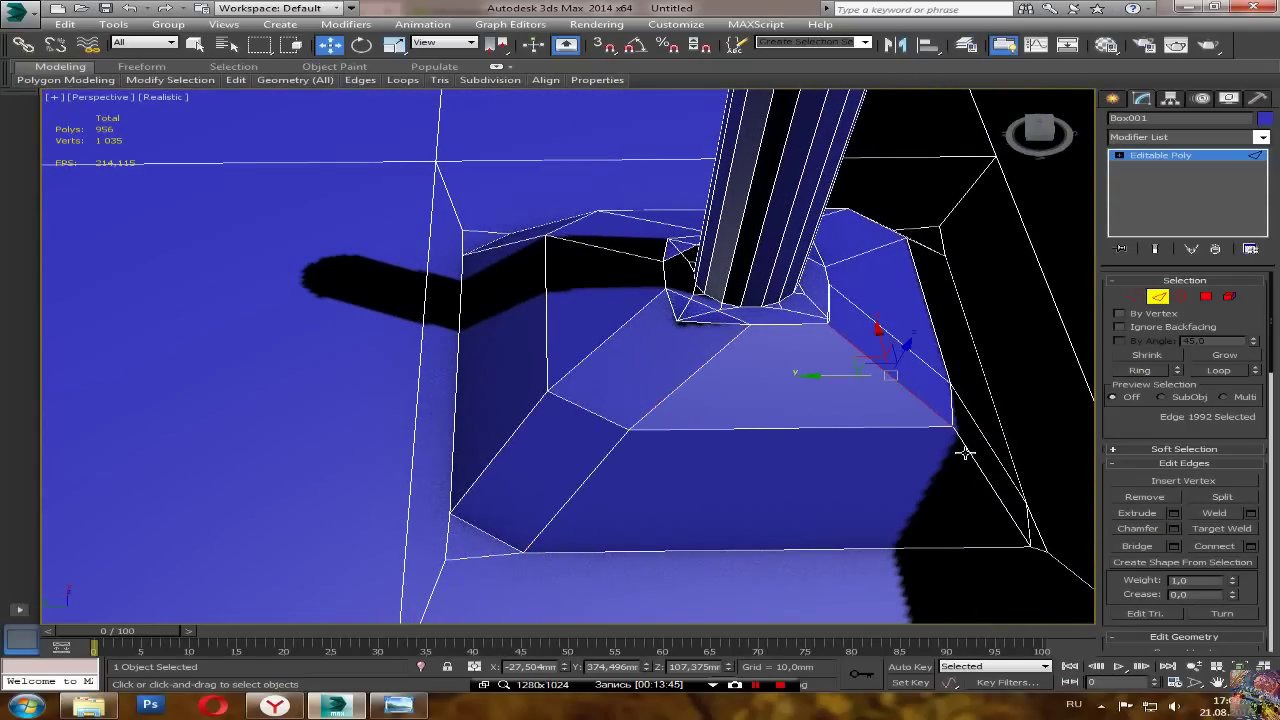
key(ctrl+z)
key(ctrl+z)
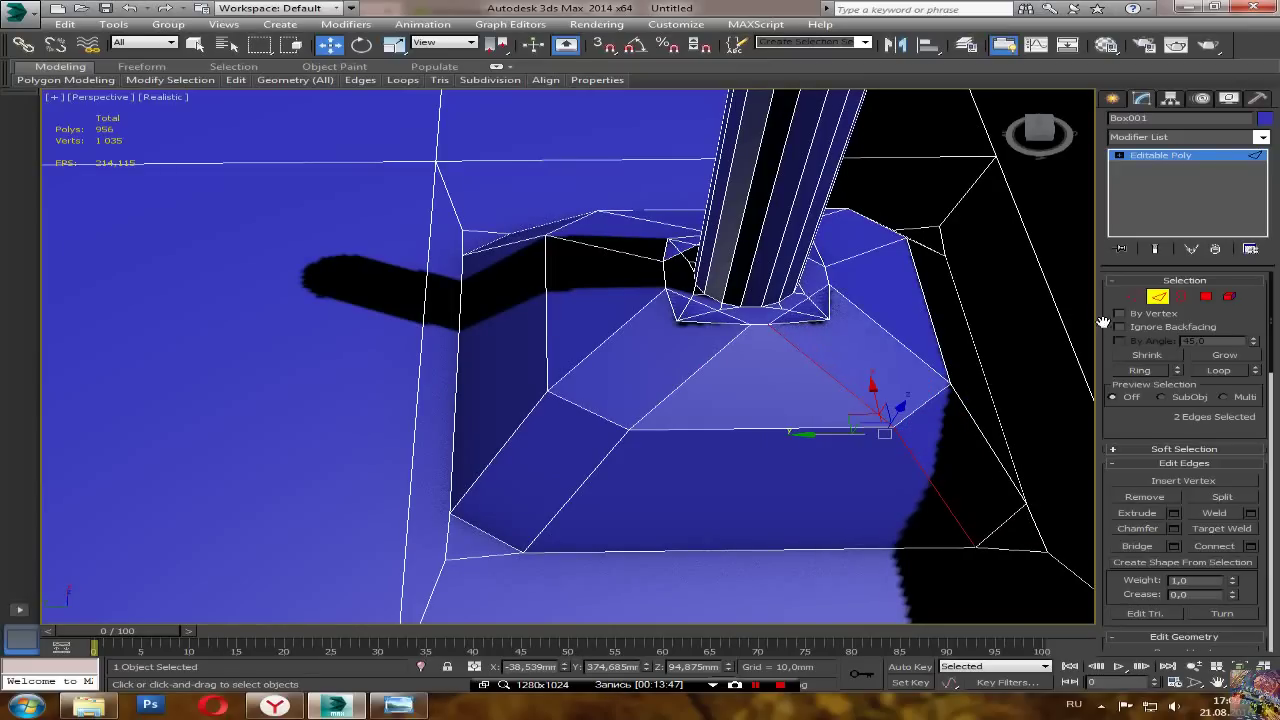
Step: Move the two stray inner vertices at the base's negative-X, lower-Y corner against the post's foot, to about X -9, Y 391 mm
click(1134, 298)
alt+middle_drag(880, 425, 771, 457)
scroll(771, 457, up, 1)
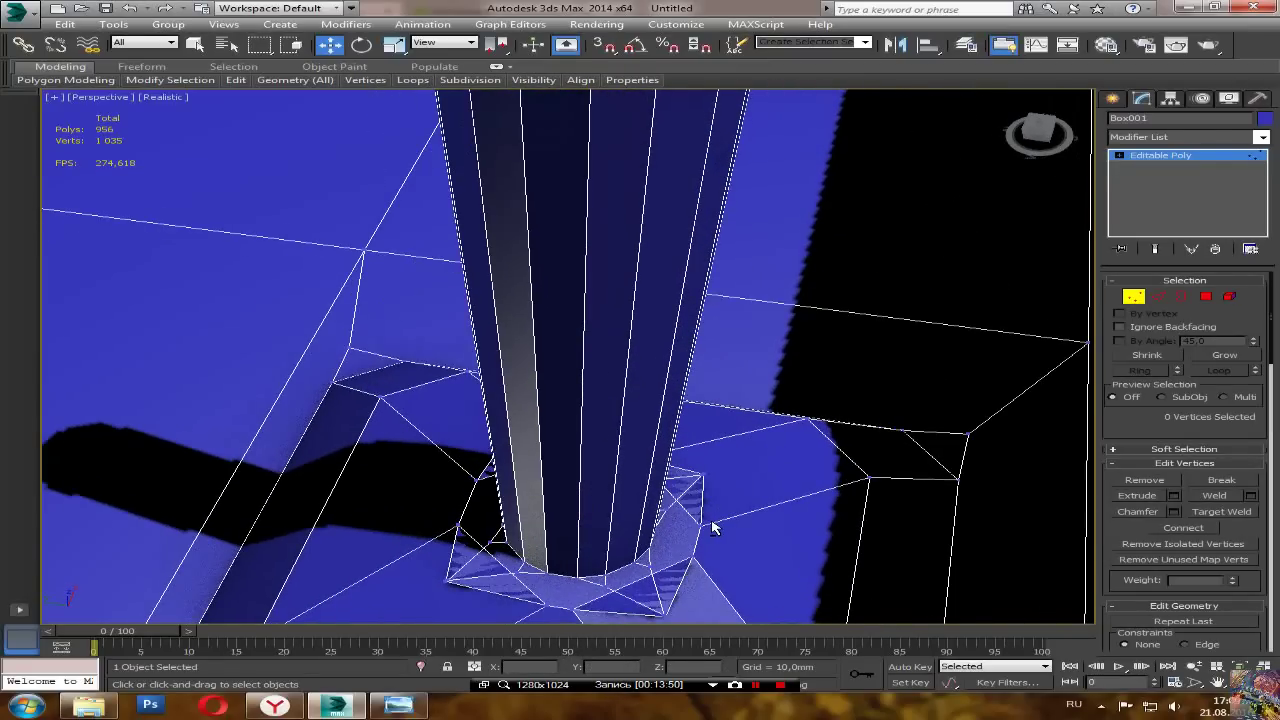
alt+middle_drag(713, 528, 675, 352)
click(644, 522)
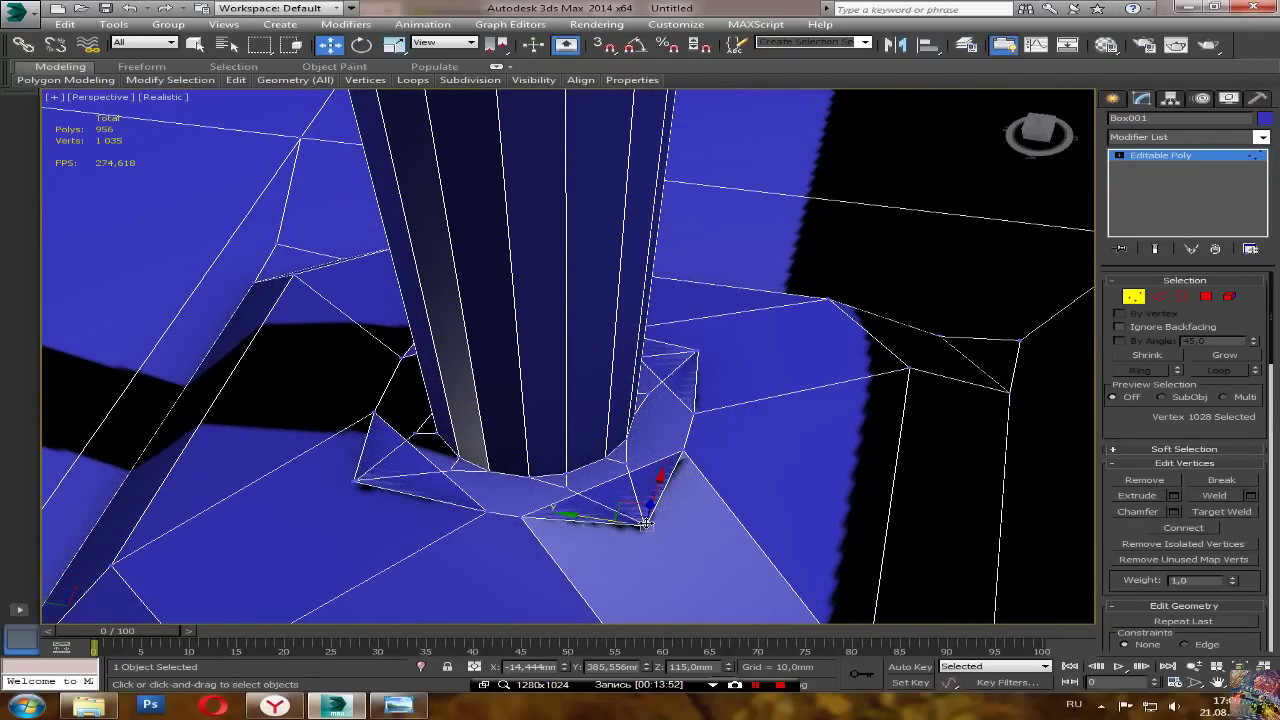
drag(611, 516, 568, 454)
click(644, 523)
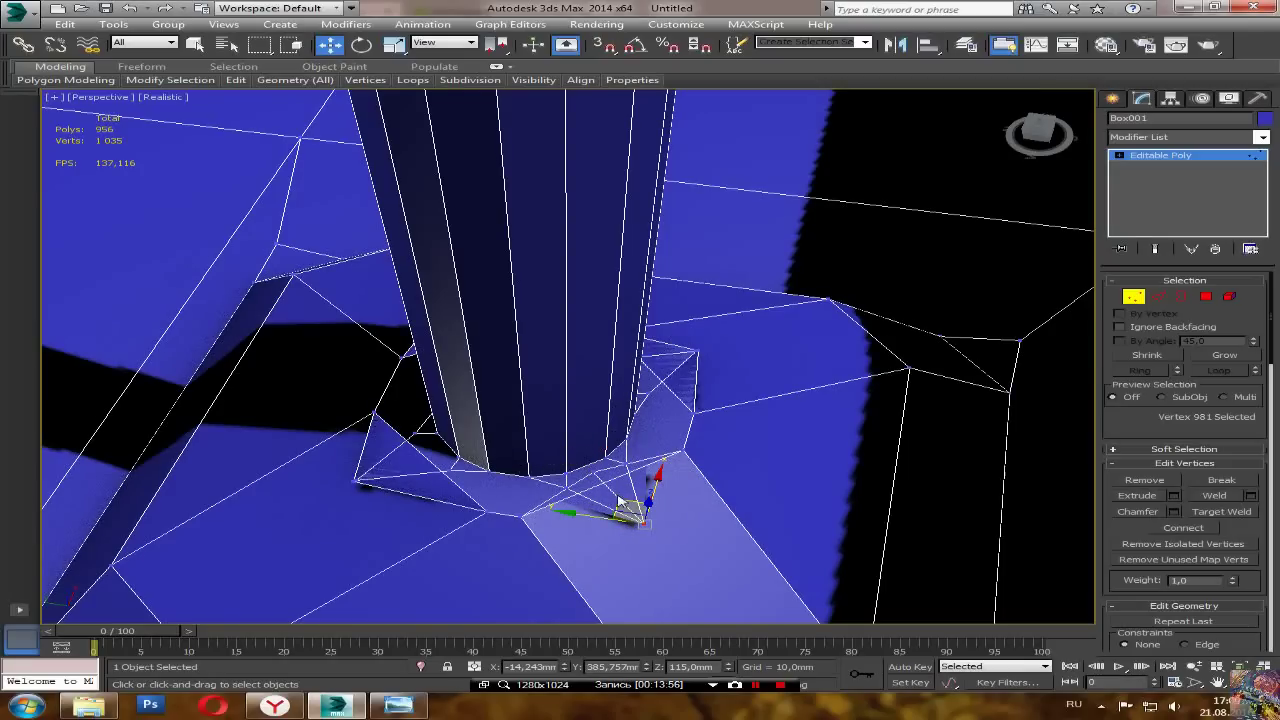
drag(616, 500, 543, 468)
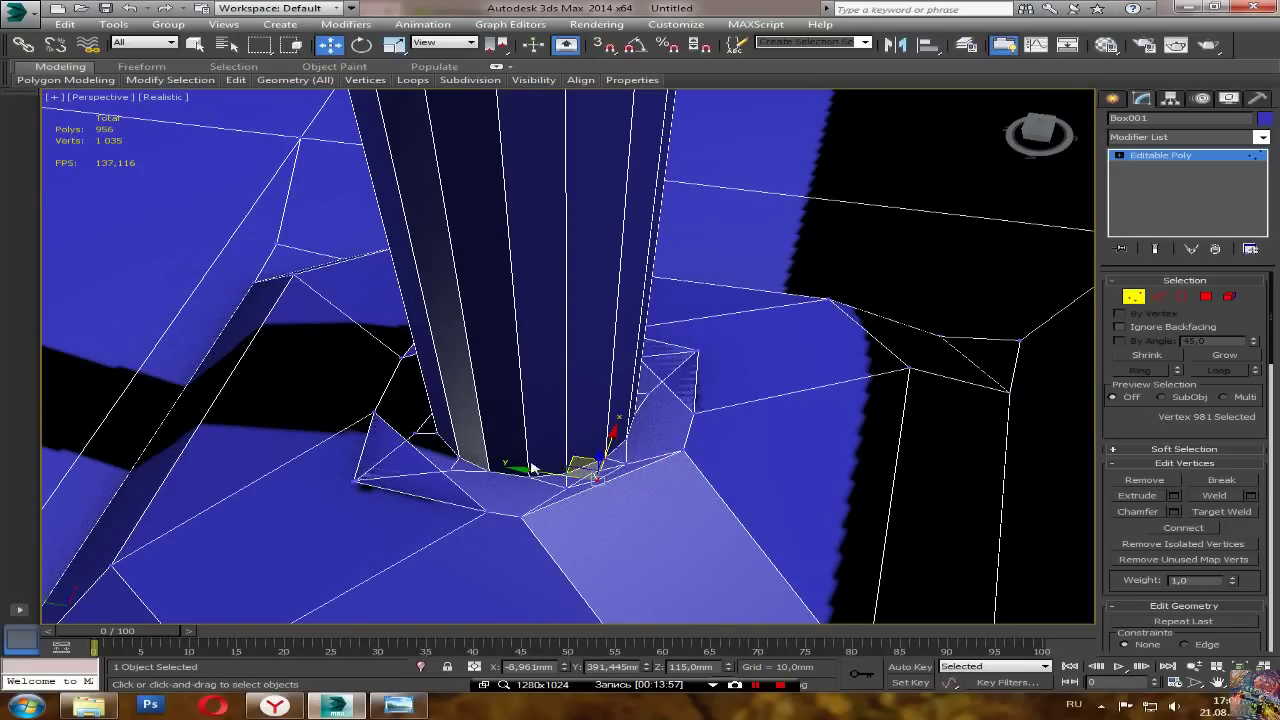
Step: Move the two stray inner vertices at the base's negative-X, higher-Y corner in against the post's foot
click(355, 482)
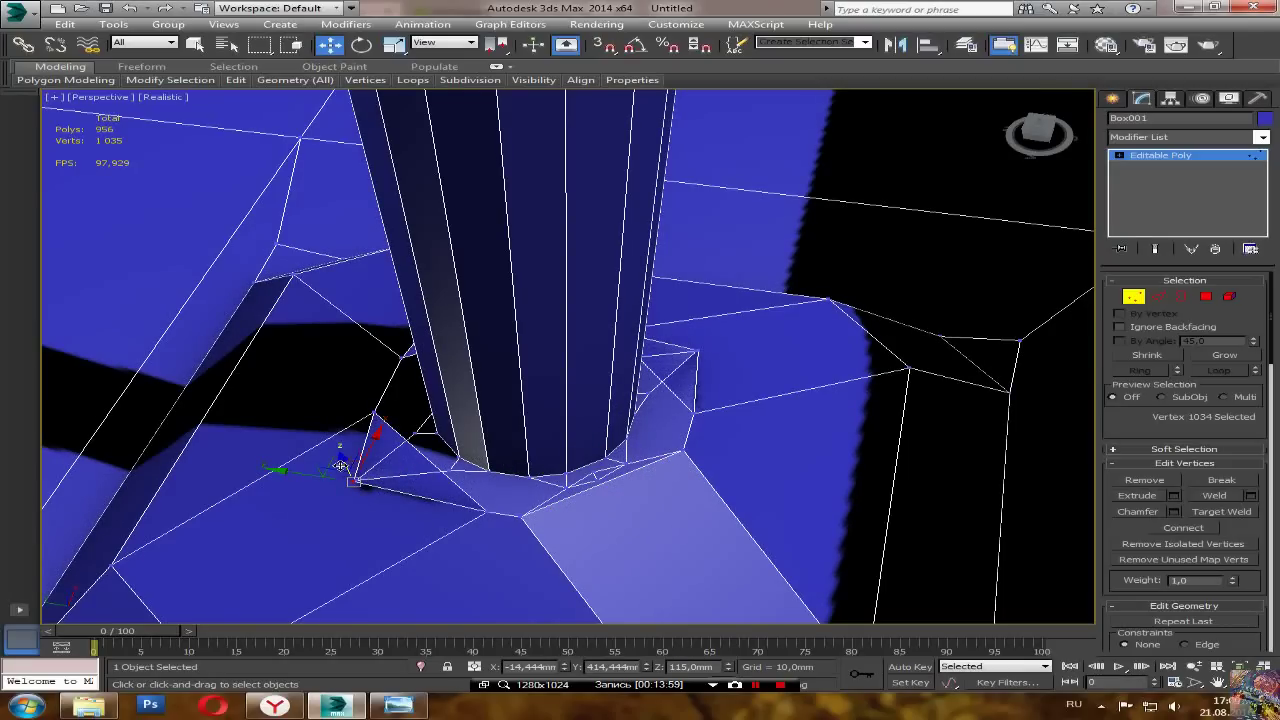
drag(337, 463, 416, 432)
click(355, 480)
drag(343, 460, 412, 434)
Step: Move the two stray inner vertices at the base's positive-X, lower-Y corner in against the post's foot
alt+middle_drag(527, 478, 400, 502)
click(749, 510)
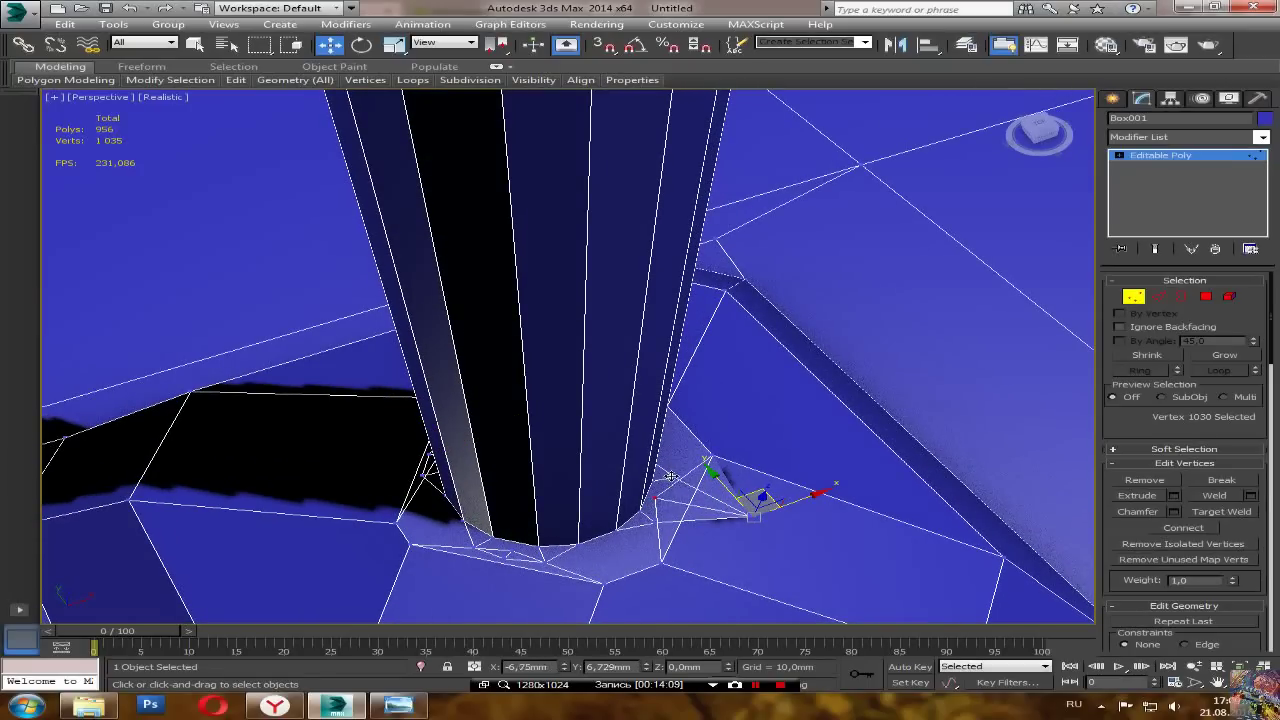
drag(766, 497, 671, 475)
click(752, 517)
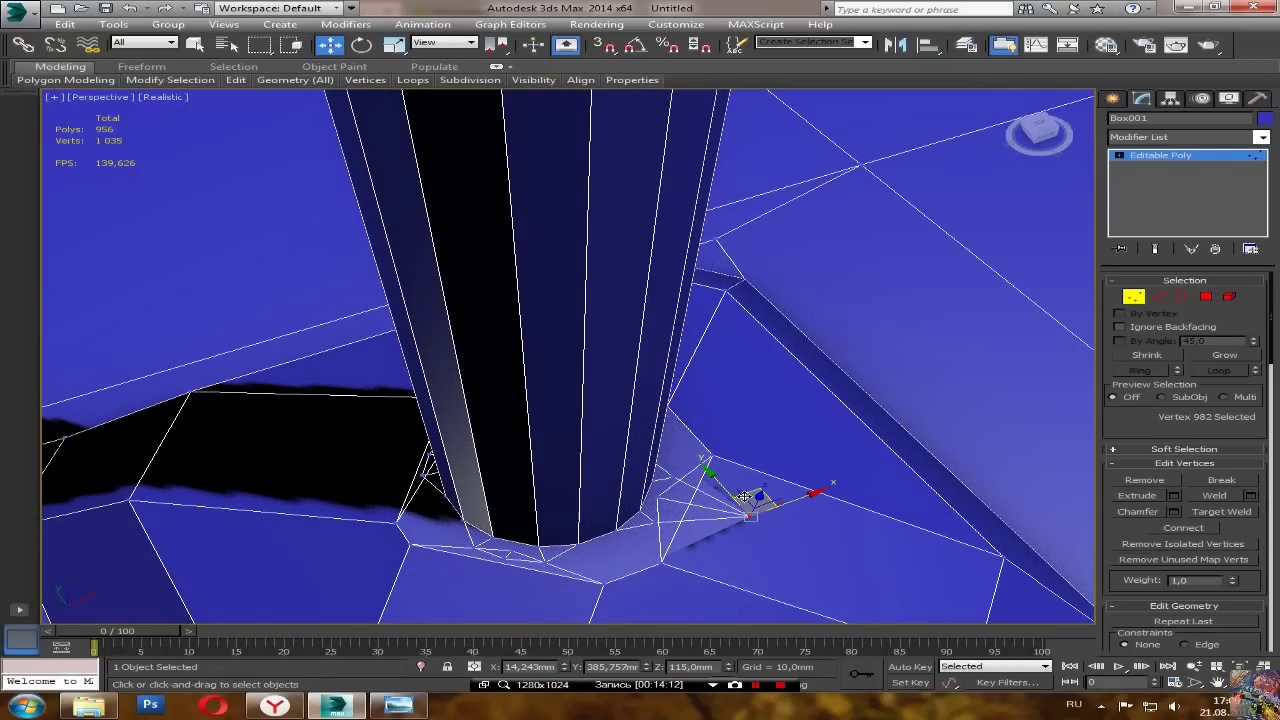
alt+middle_drag(671, 483, 913, 493)
Step: Move the stray inner vertex at the base's positive-X, higher-Y corner toward the post's foot, to about X 9, Y 410 mm
click(924, 490)
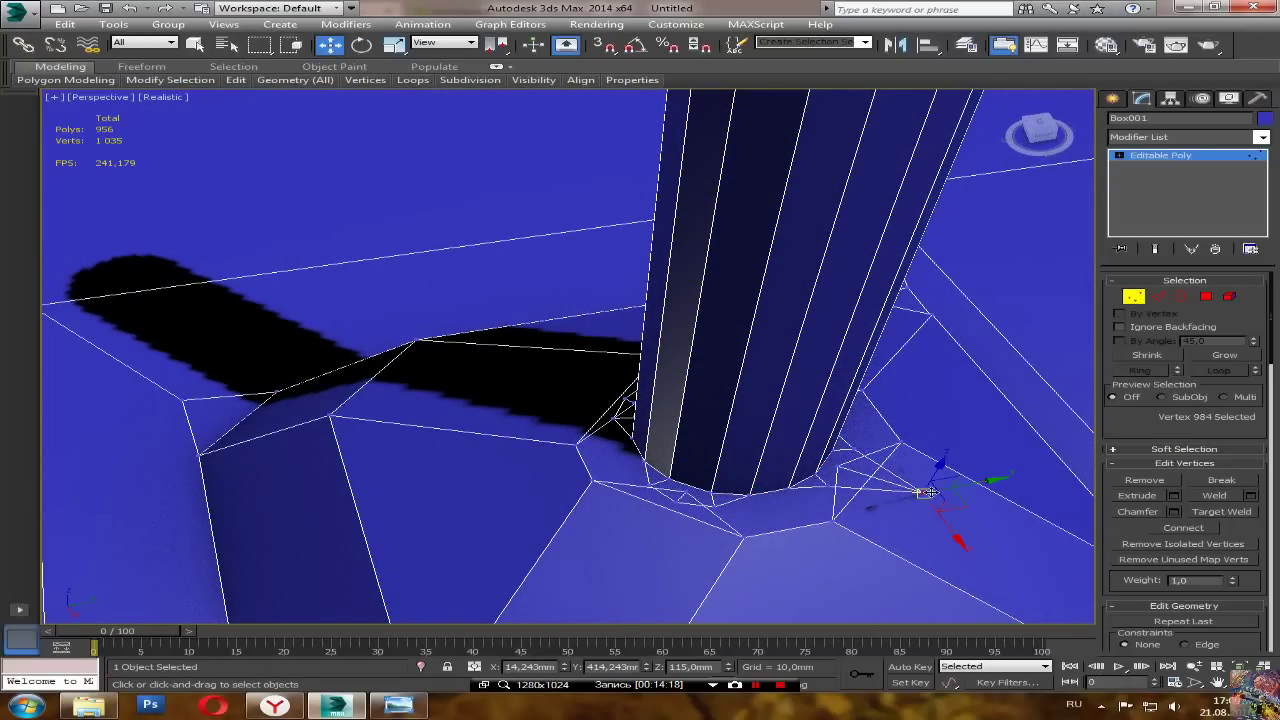
click(922, 493)
alt+middle_drag(898, 481, 849, 533)
Step: Bevel the post's top polygon outward with a height of 5 mm and an outline of 10 mm
scroll(849, 533, down, 15)
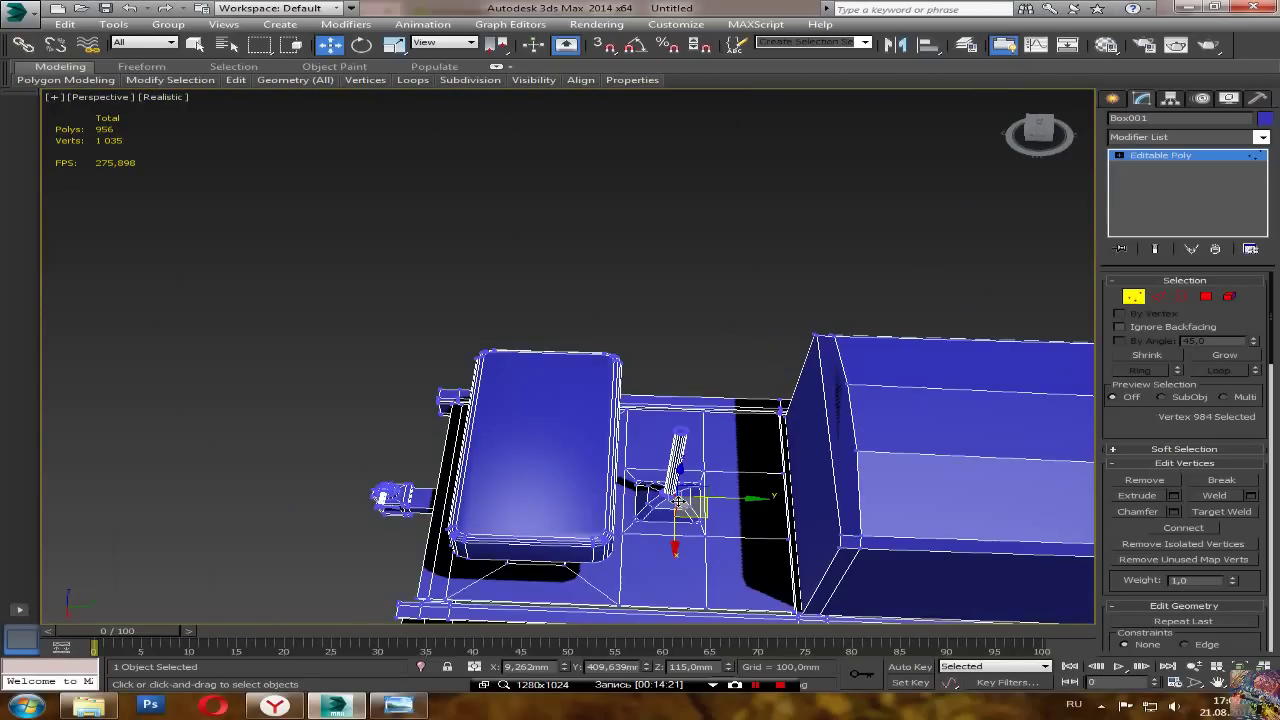
alt+middle_drag(742, 412, 762, 492)
scroll(762, 492, up, 5)
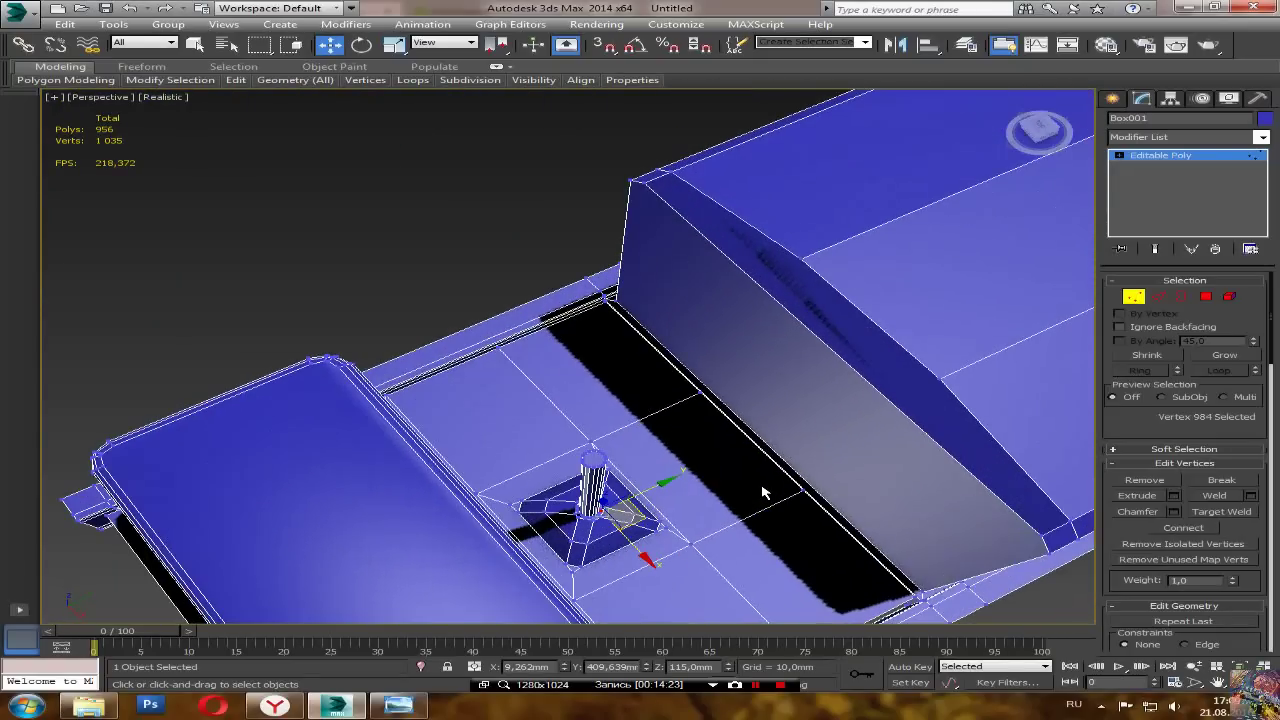
click(1208, 300)
middle_drag(640, 468, 538, 318)
alt+middle_drag(538, 366, 644, 470)
scroll(442, 333, up, 3)
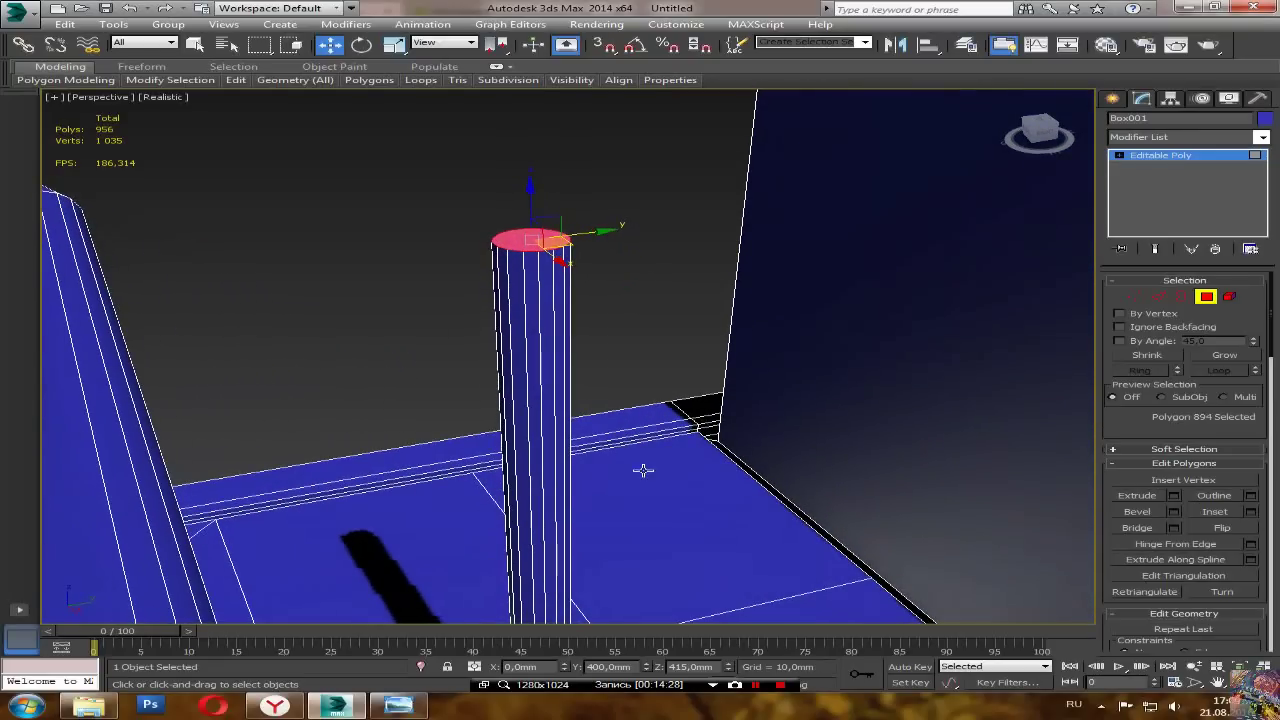
click(1174, 512)
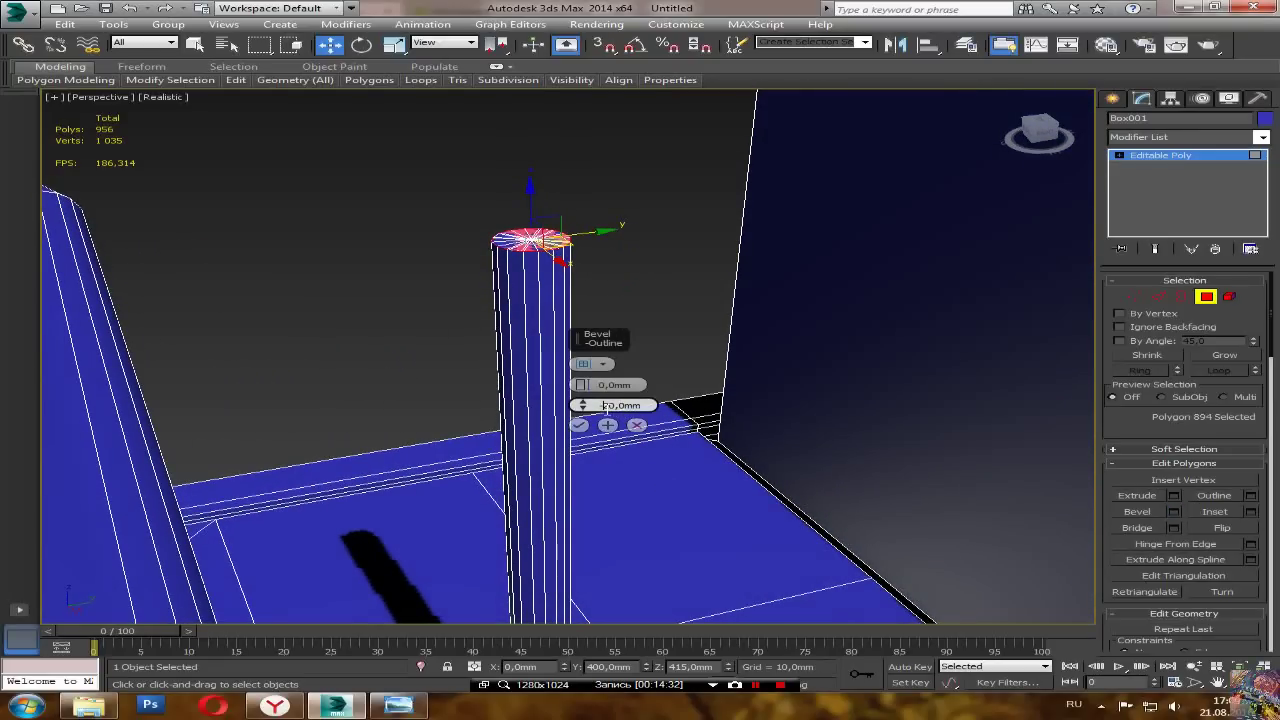
key(BackSpace)
key(Delete)
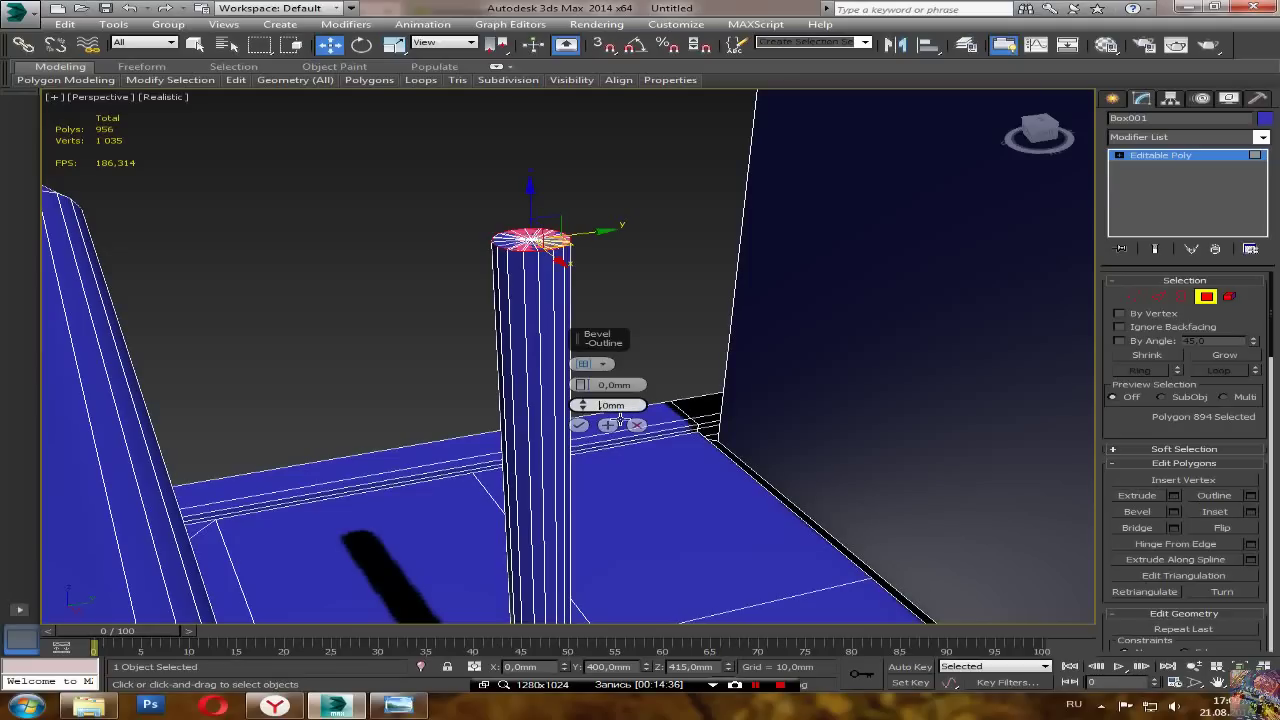
text(10)
click(601, 386)
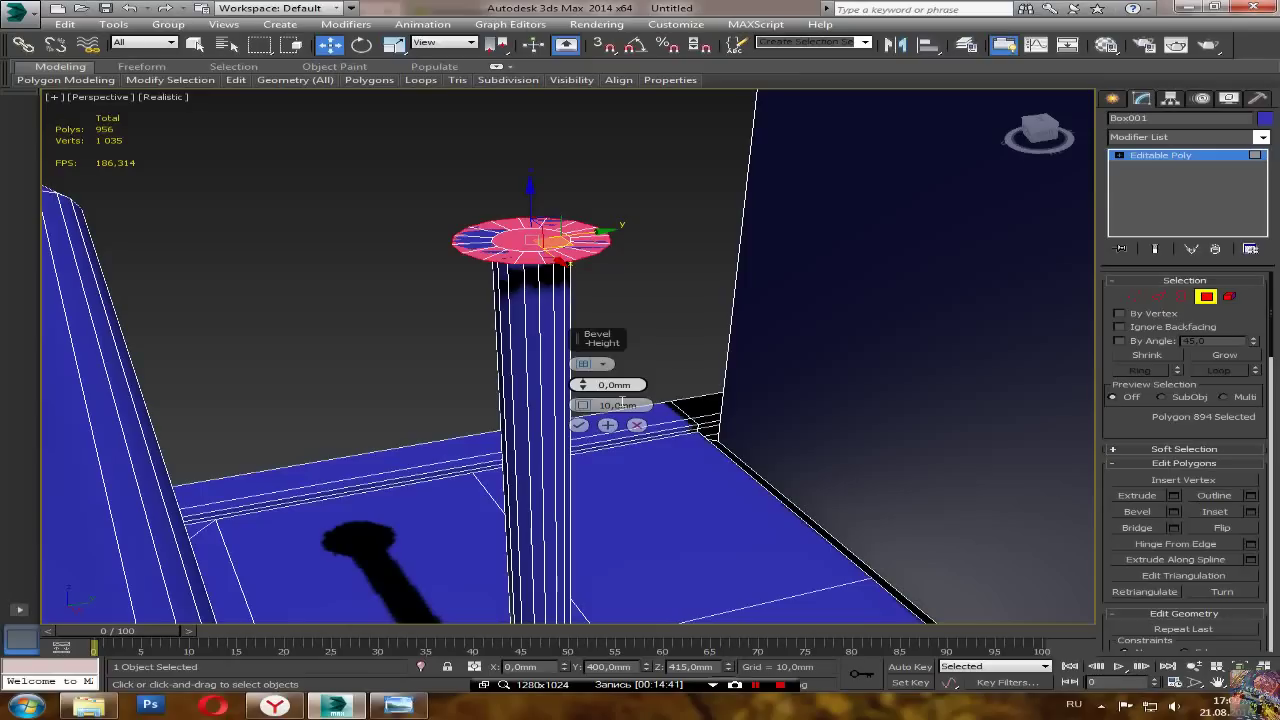
click(607, 405)
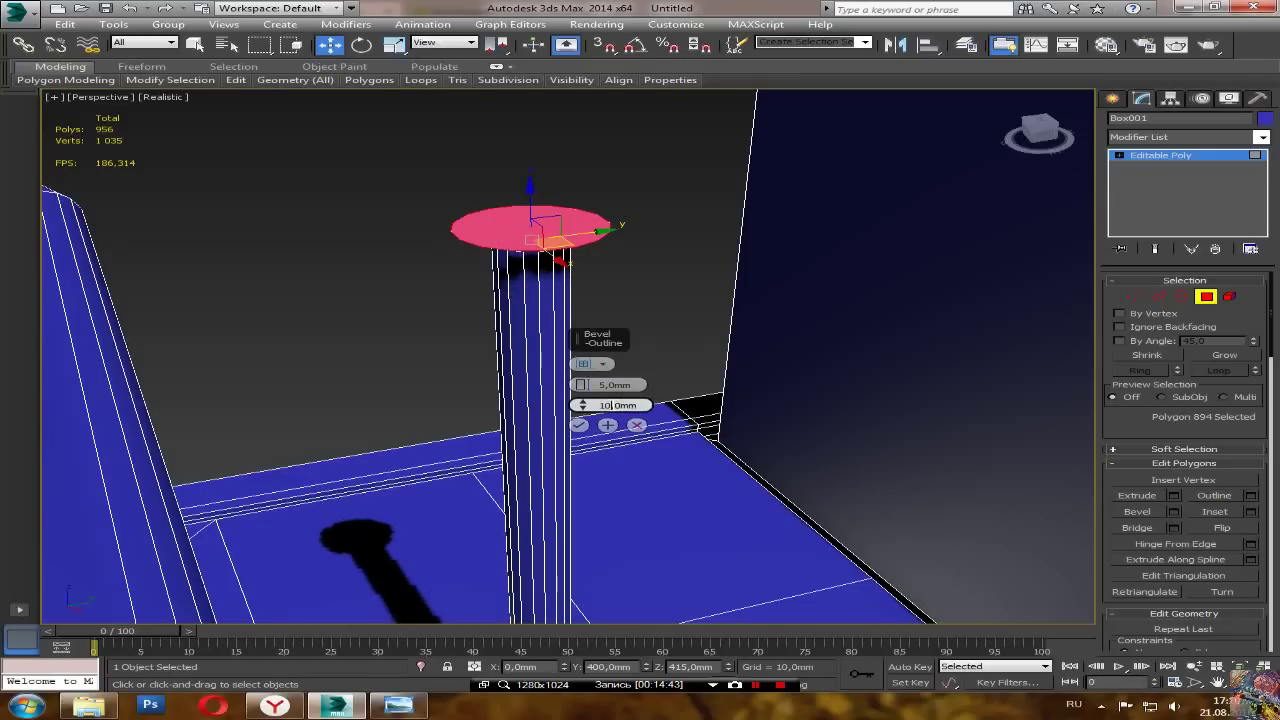
alt+middle_drag(739, 470, 730, 440)
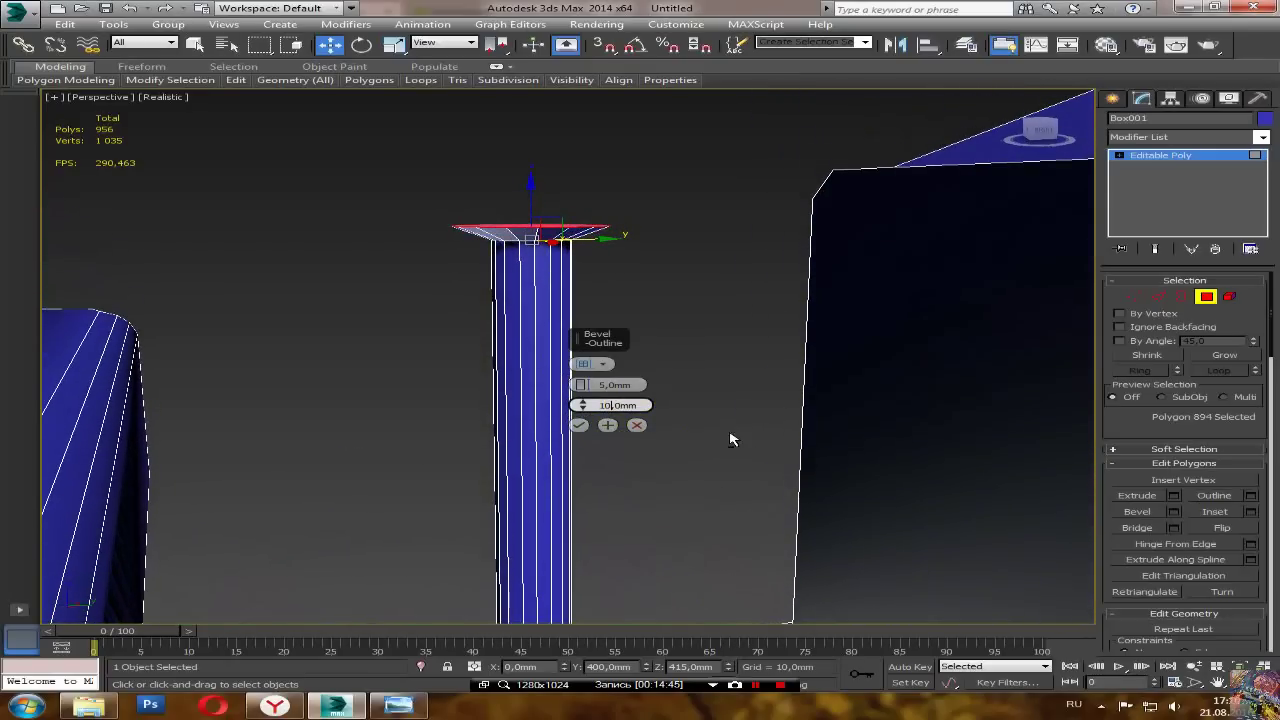
click(582, 425)
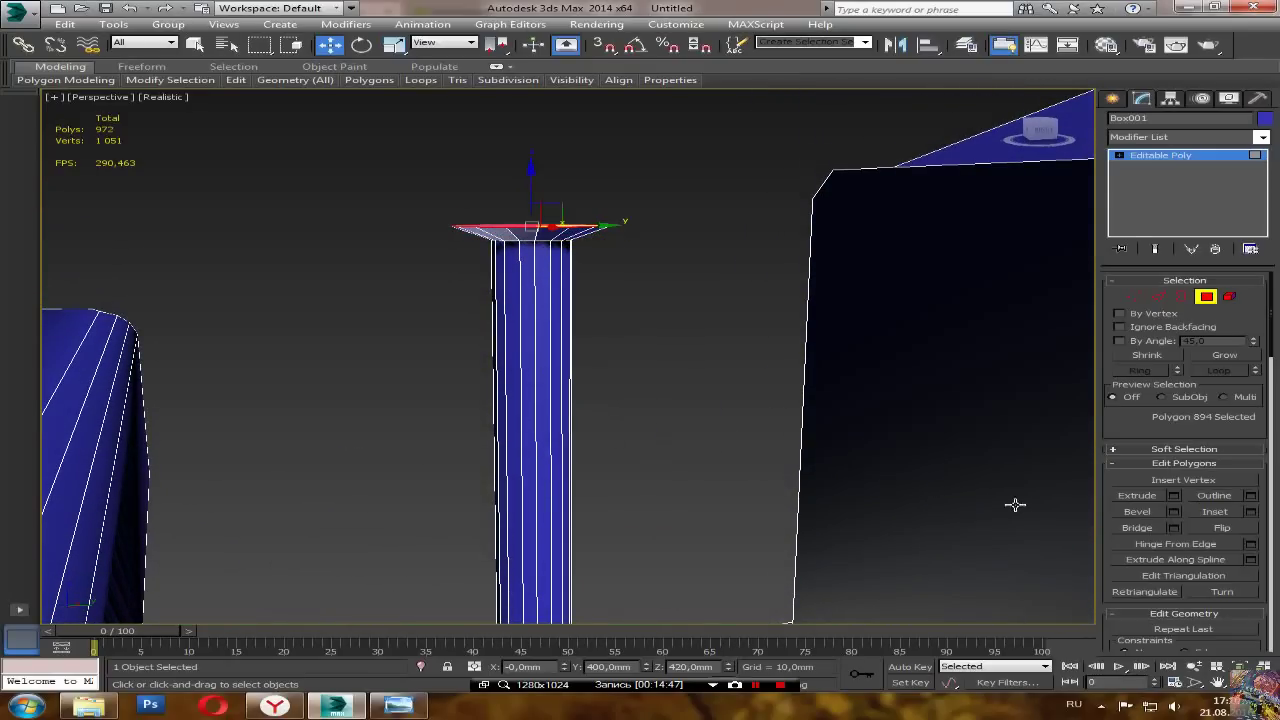
Step: Bevel the flared top polygon again with a height of 10 mm and an outline of 5 mm
click(1174, 511)
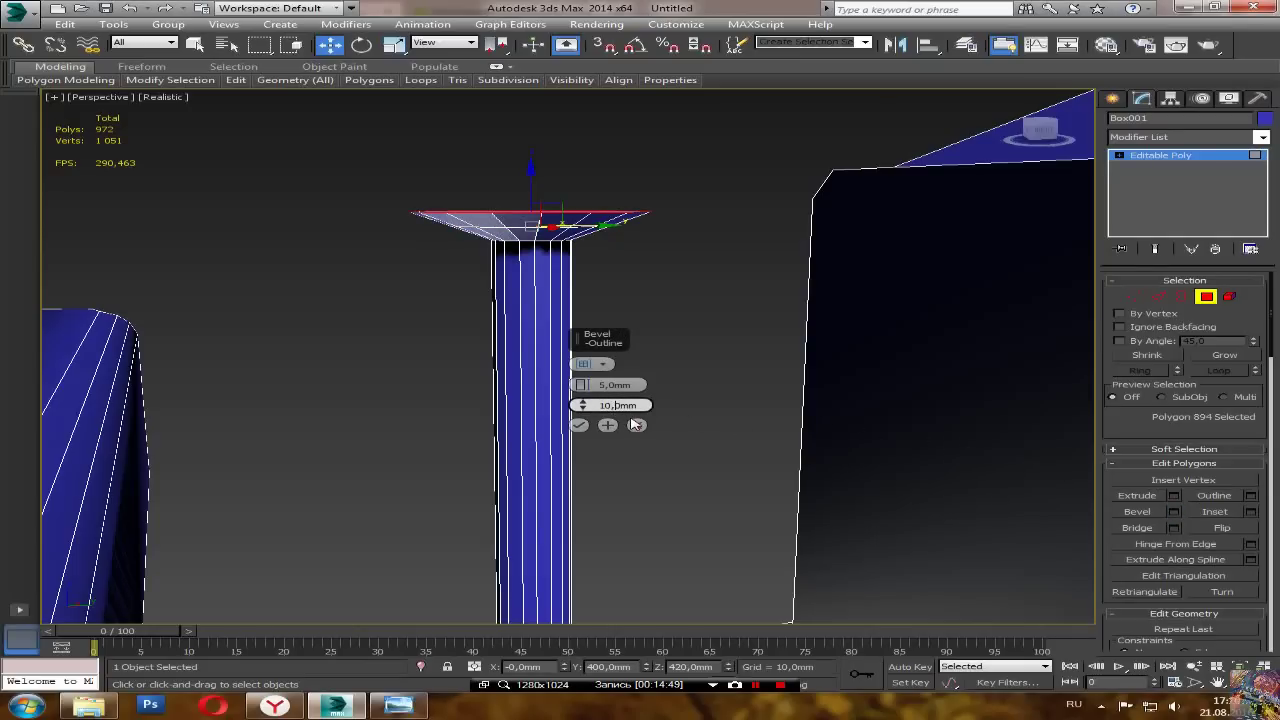
key(BackSpace)
key(BackSpace)
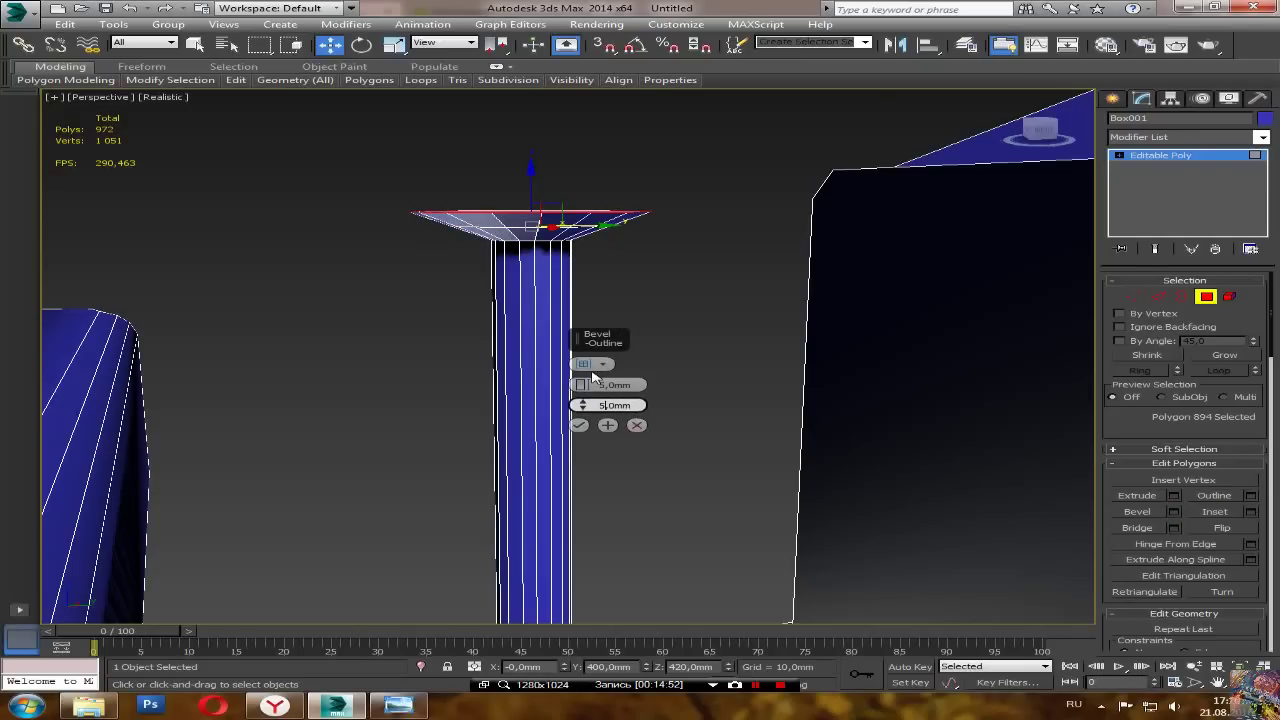
click(610, 384)
text(10)
key(Return)
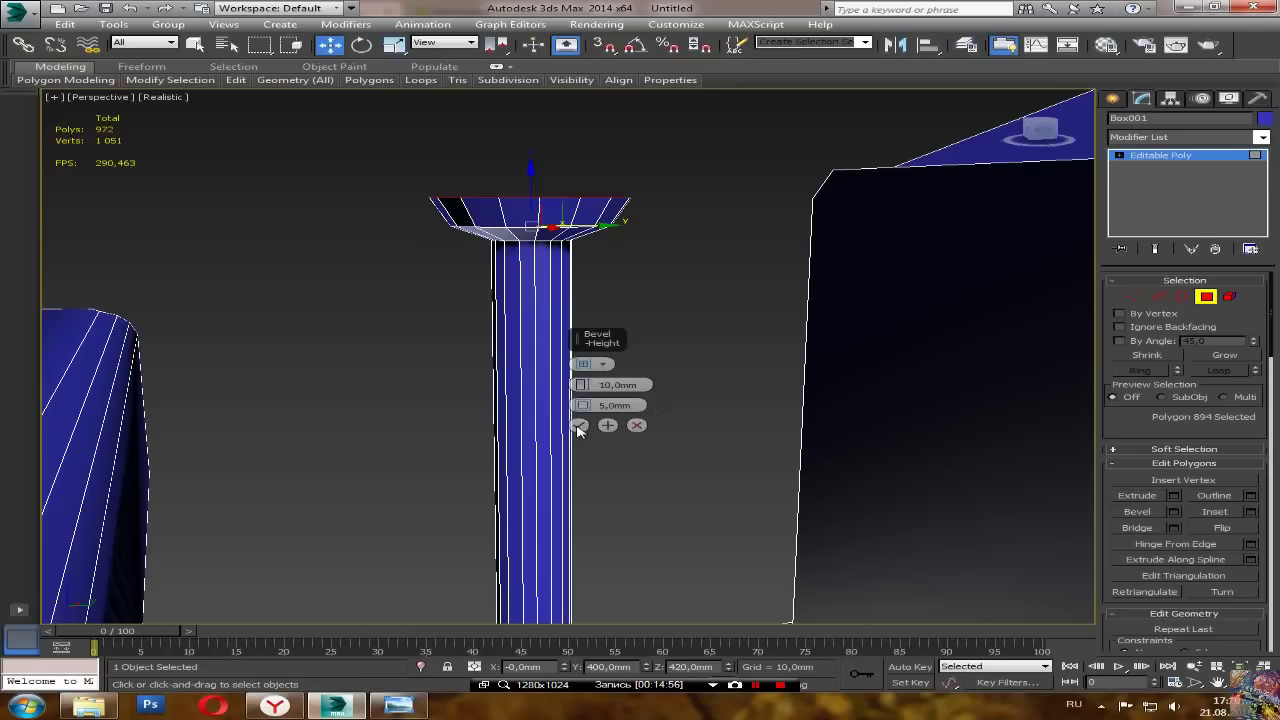
click(579, 426)
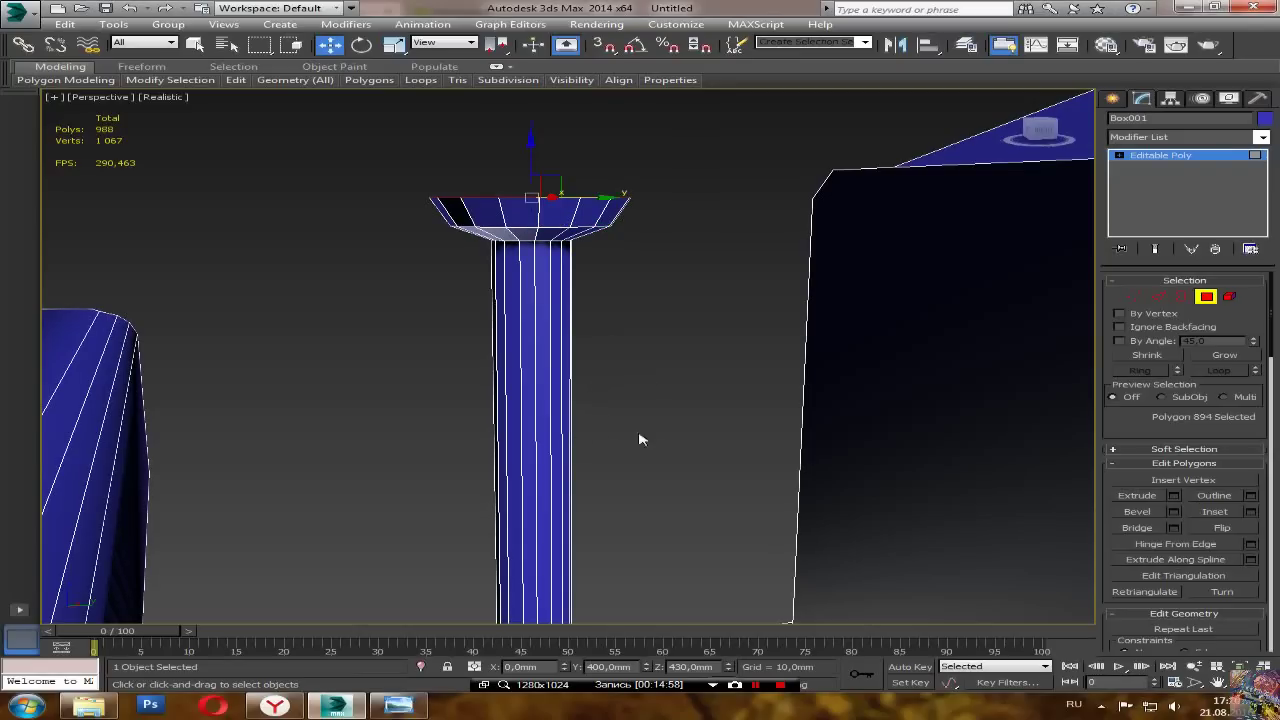
Step: Extrude the knob's top polygon straight up by 10 mm
click(1176, 497)
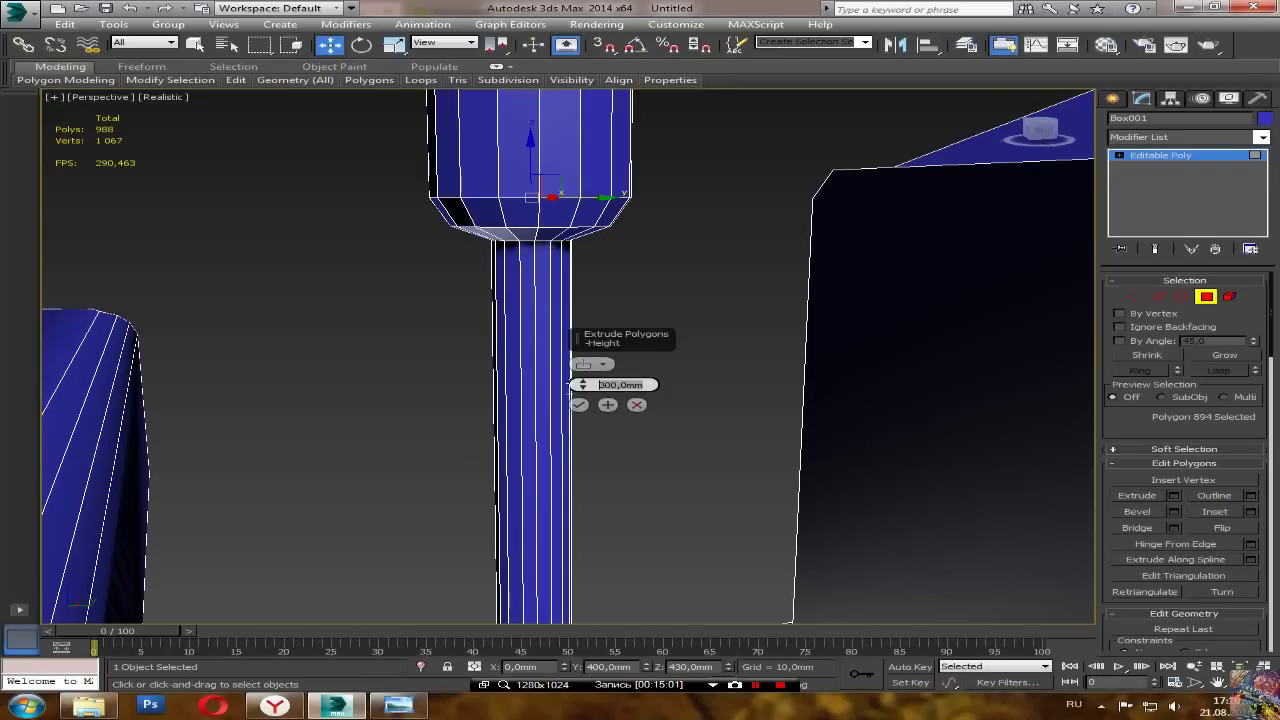
text(10)
key(Return)
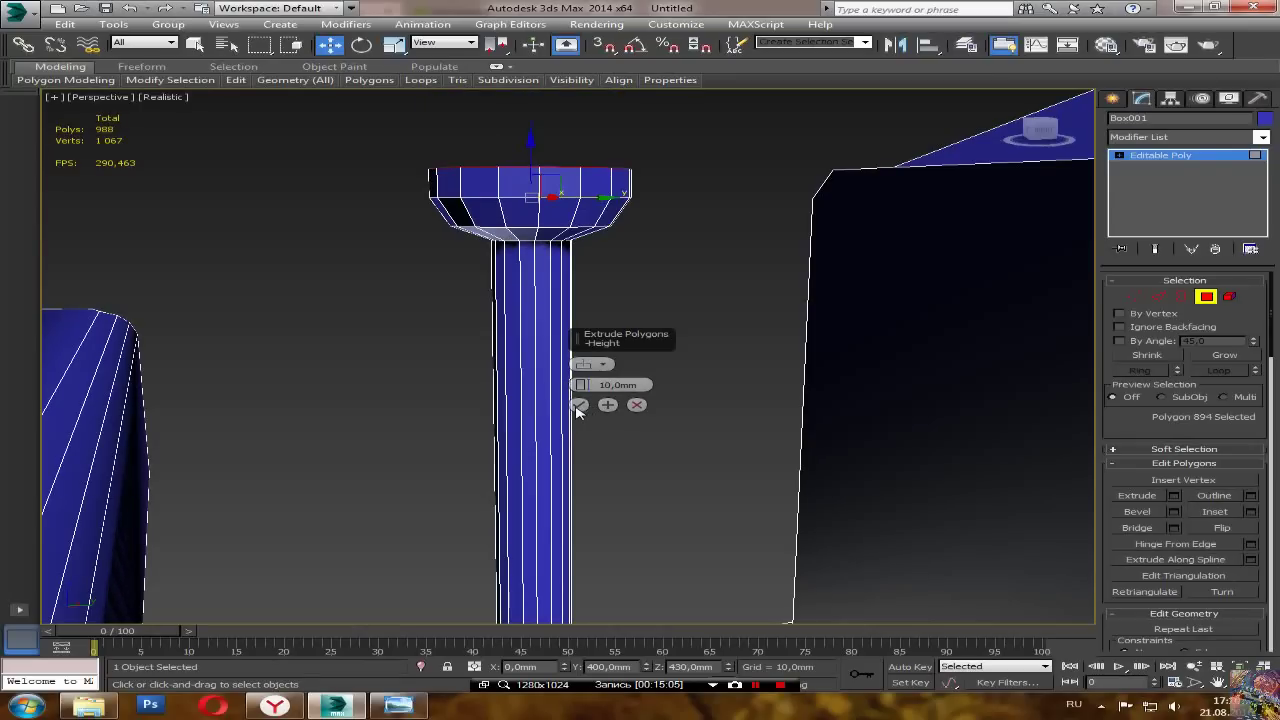
click(579, 405)
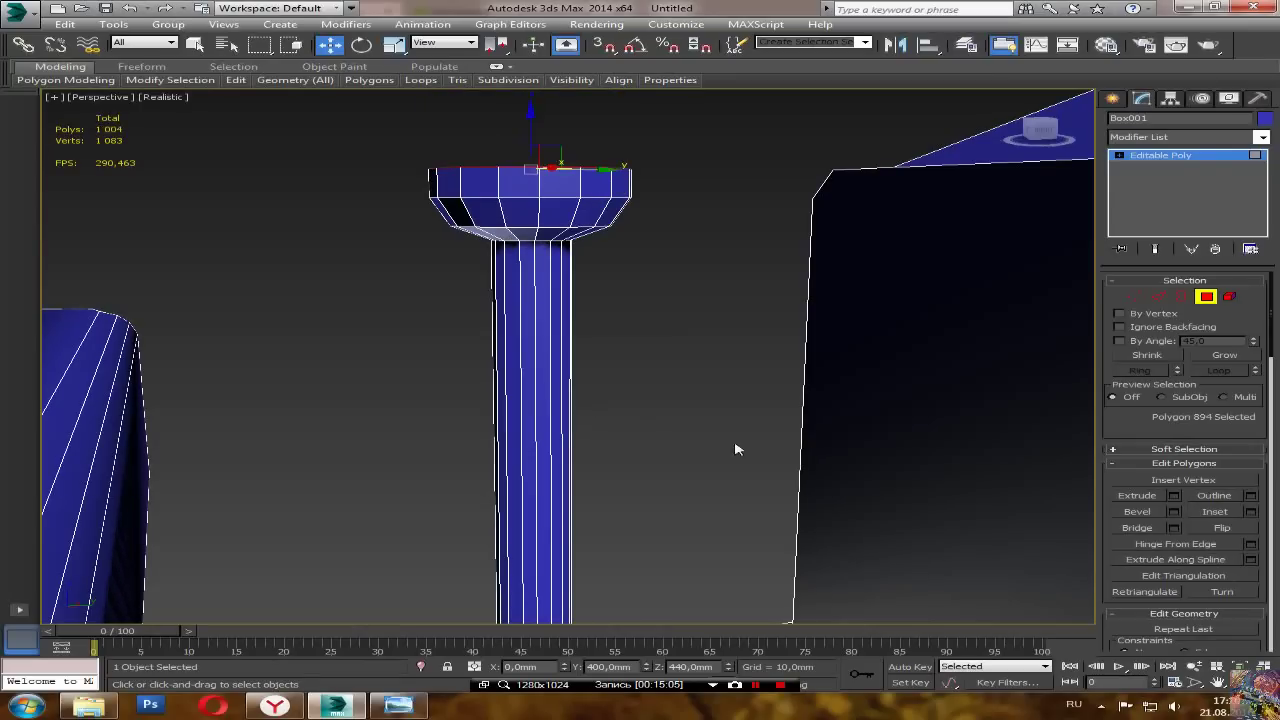
Step: Bevel the knob's top polygon inward with a height of 10 mm and an outline of -5 mm
click(1174, 511)
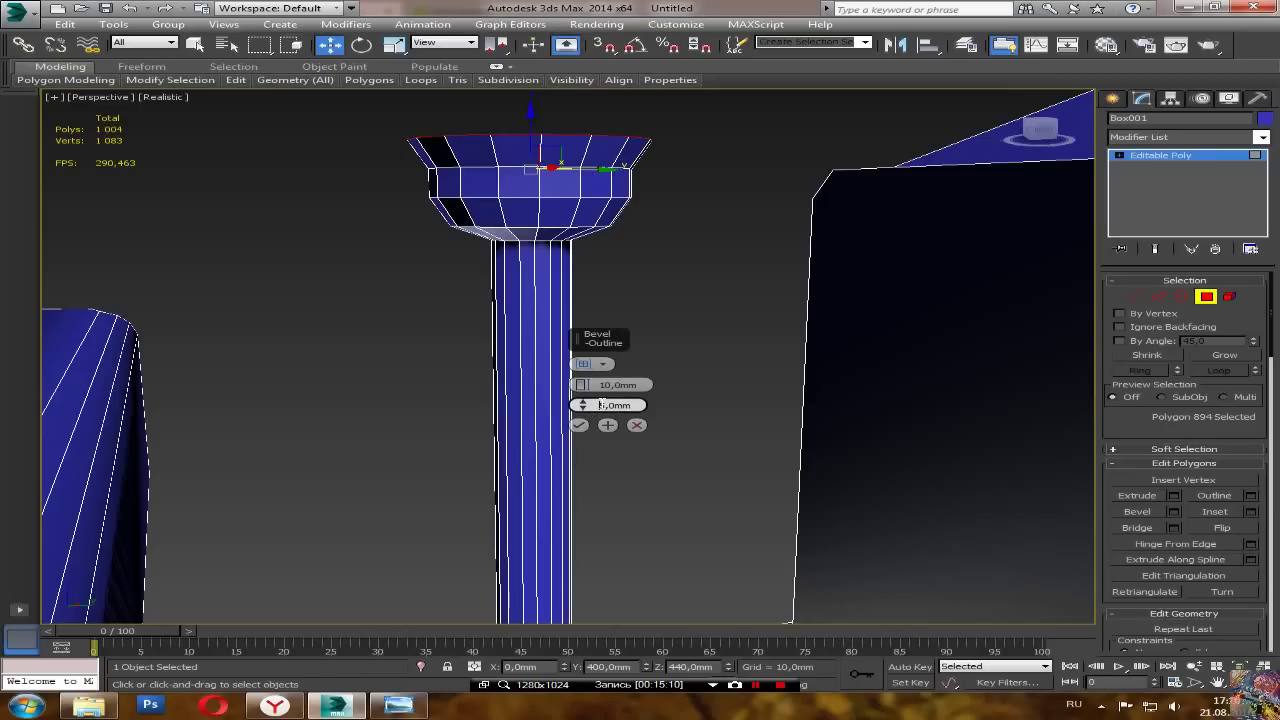
text(-)
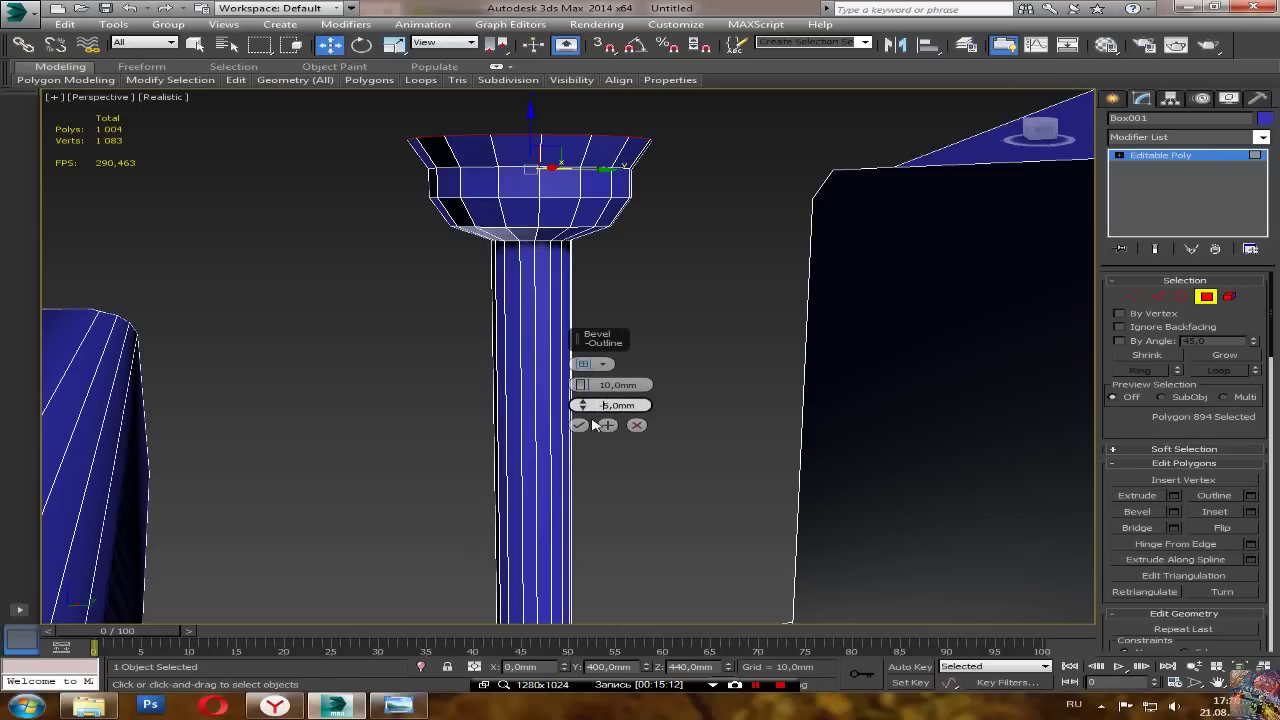
text(-)
key(Return)
click(579, 425)
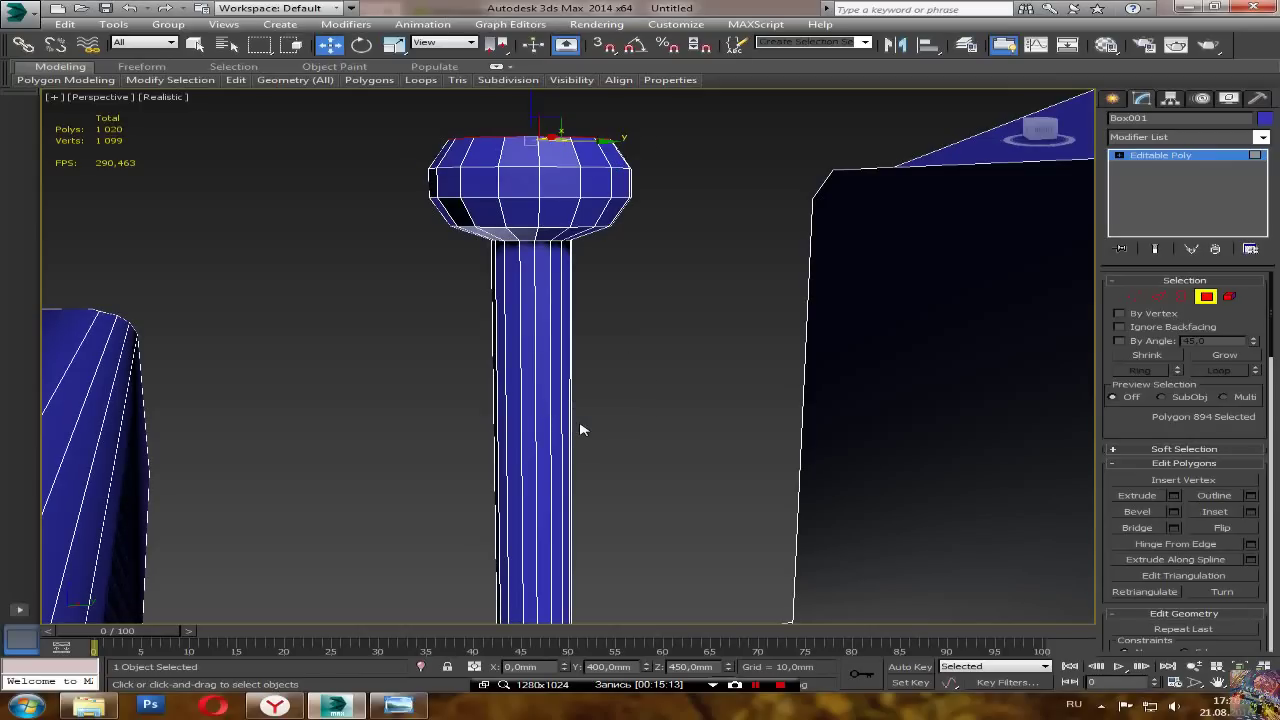
Step: Close the knob's crown by bevelling its top polygon with a height of 5 mm and an outline of -10 mm
click(1174, 511)
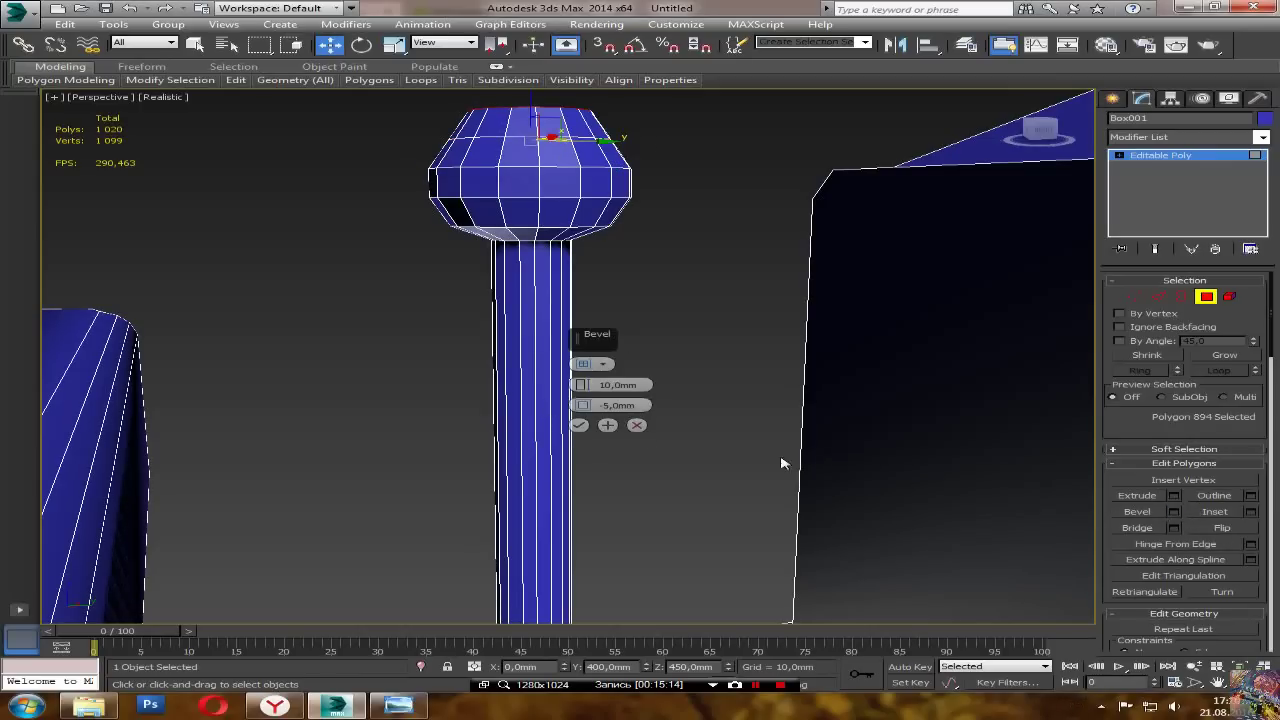
click(605, 385)
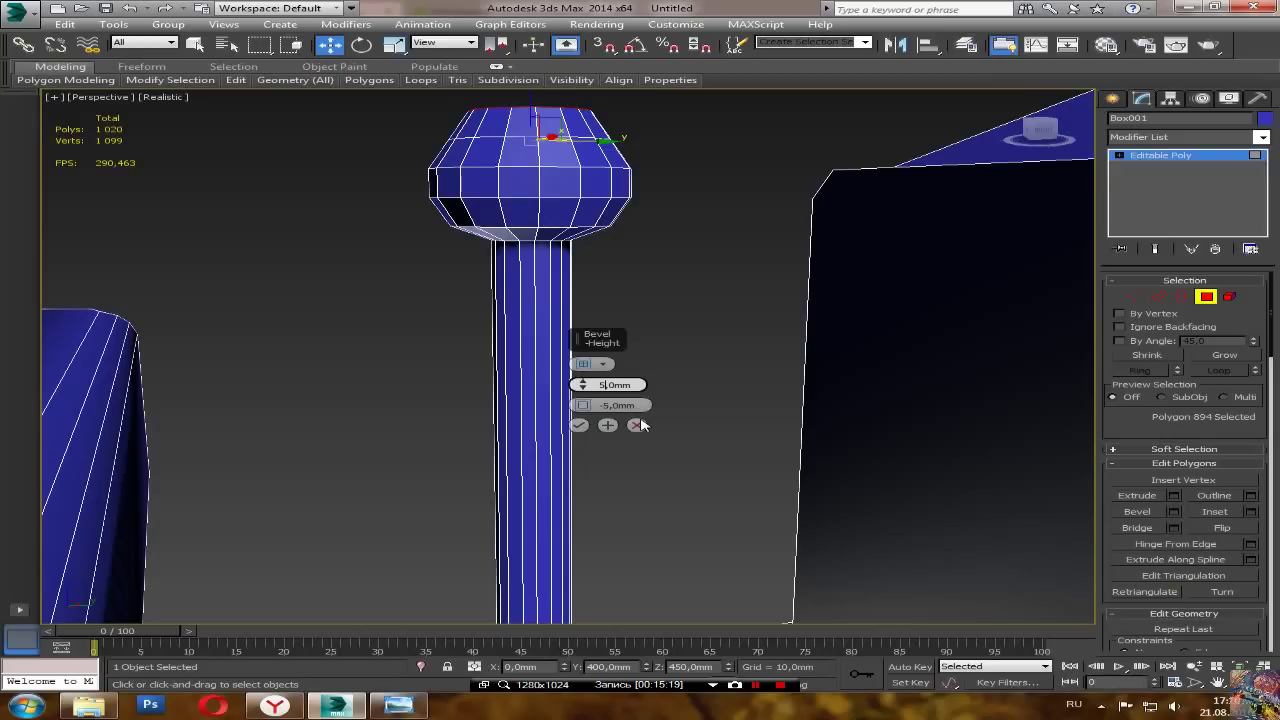
click(602, 405)
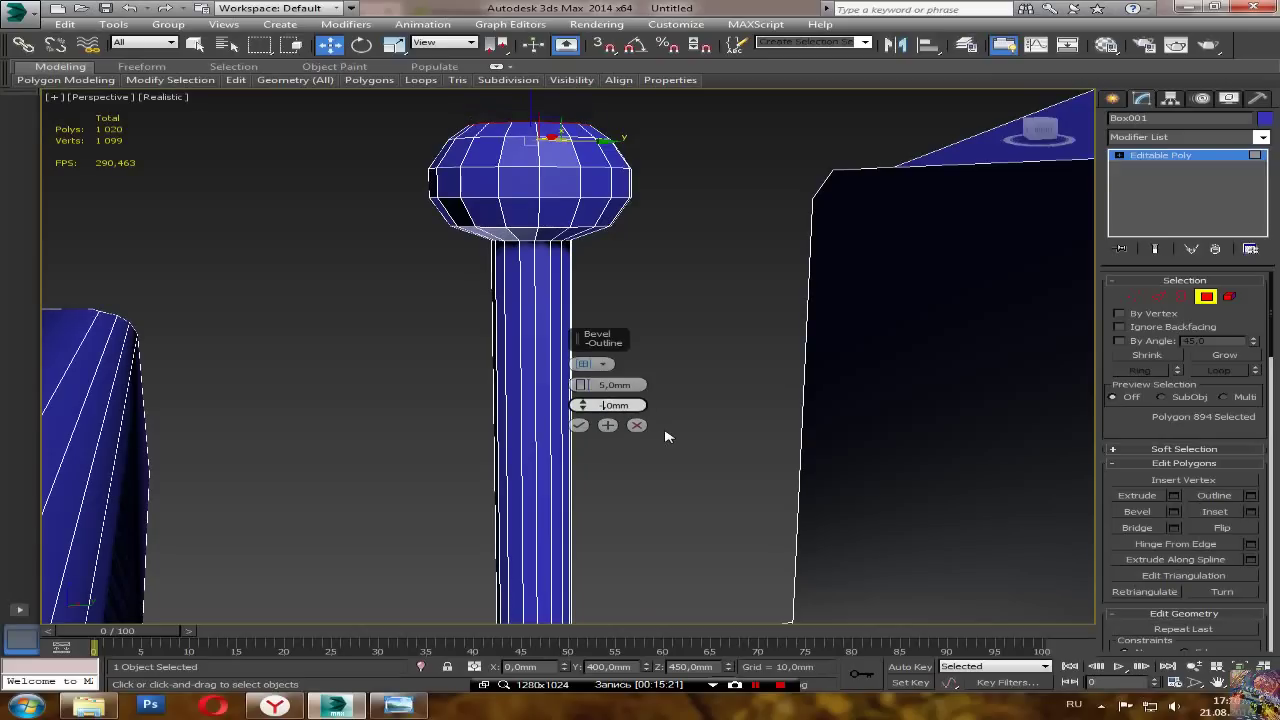
text(10)
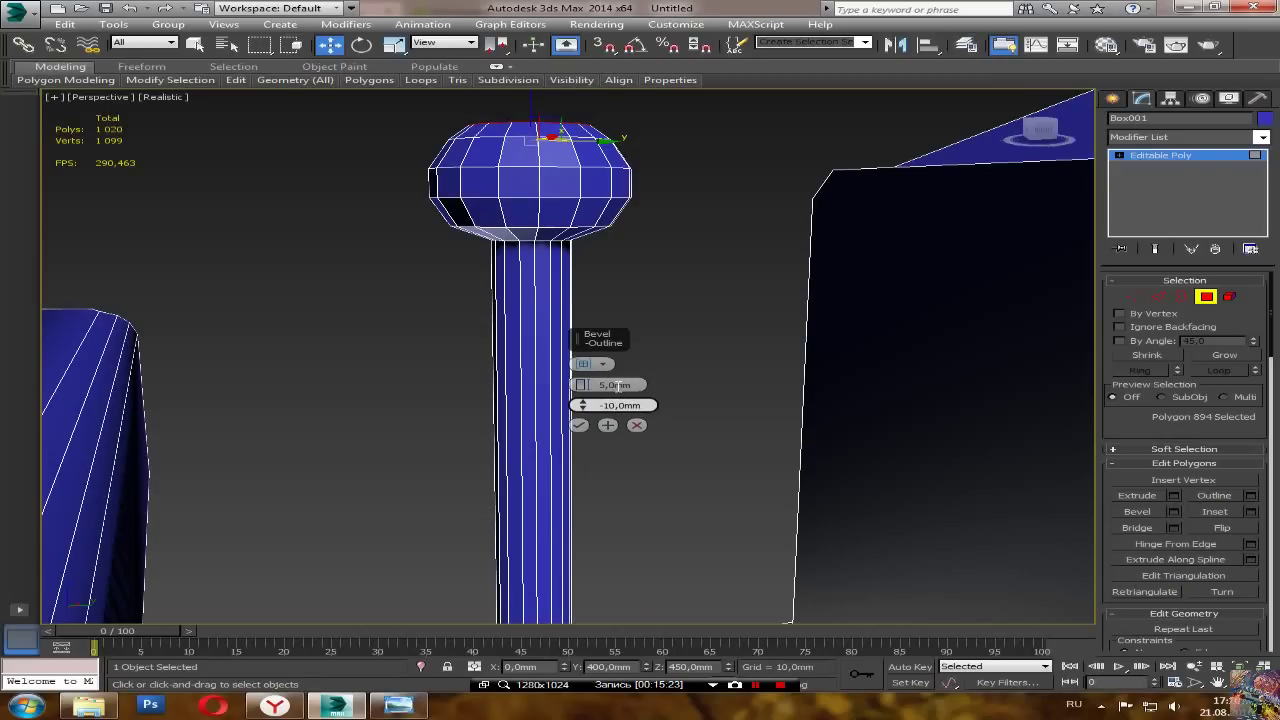
click(617, 385)
click(579, 425)
alt+middle_drag(540, 253, 857, 286)
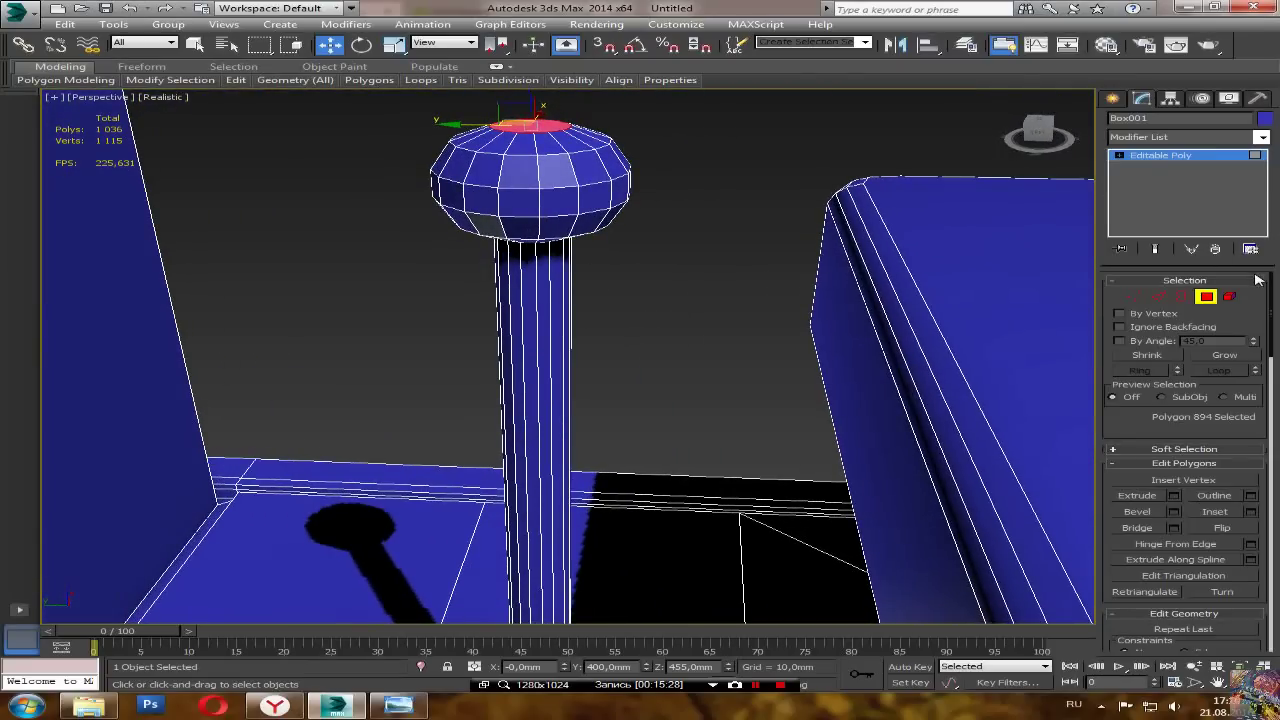
ctrl+click(552, 143)
ctrl+click(554, 171)
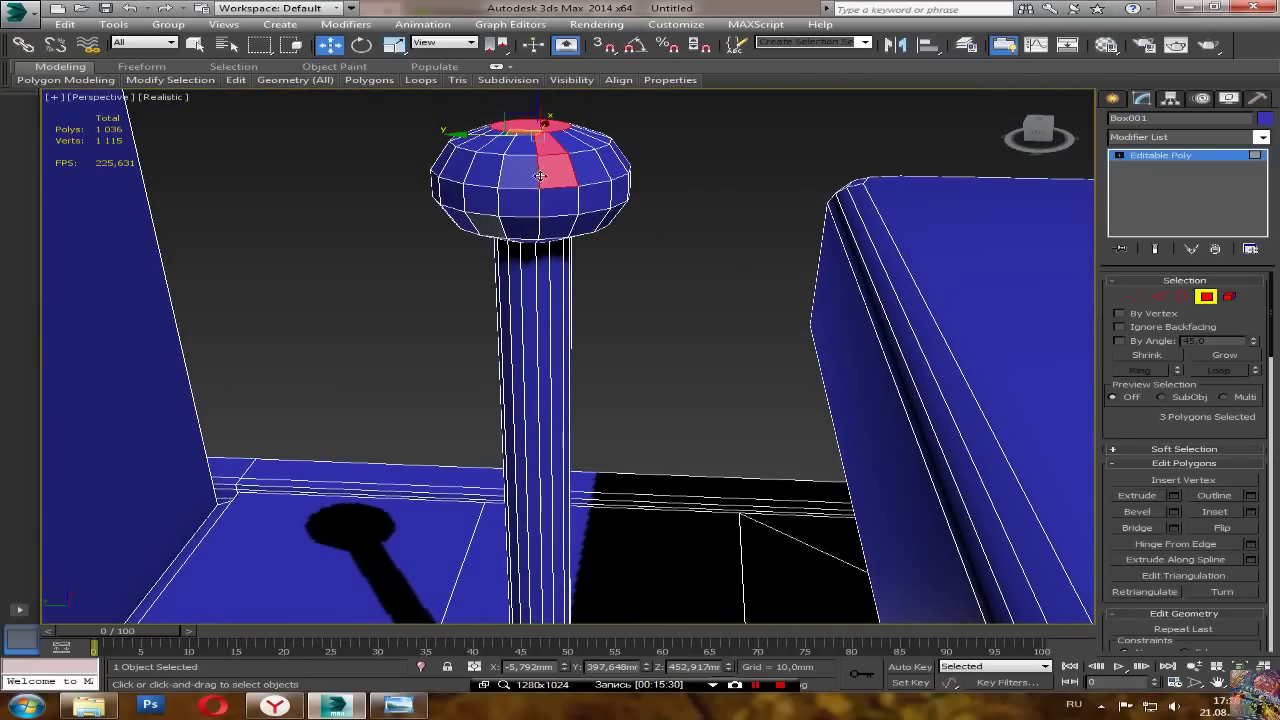
ctrl+click(522, 179)
ctrl+click(548, 206)
alt+middle_drag(513, 218, 497, 198)
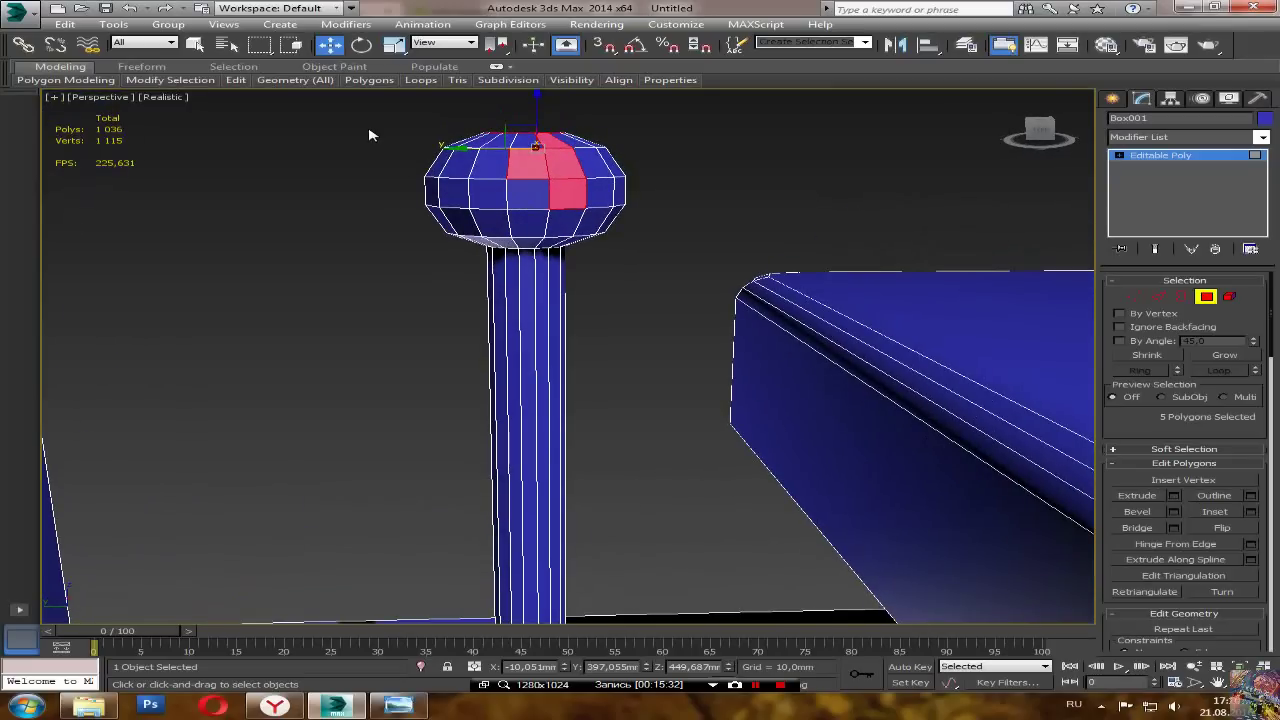
drag(546, 167, 682, 243)
alt+middle_drag(300, 238, 510, 249)
scroll(510, 257, down, 8)
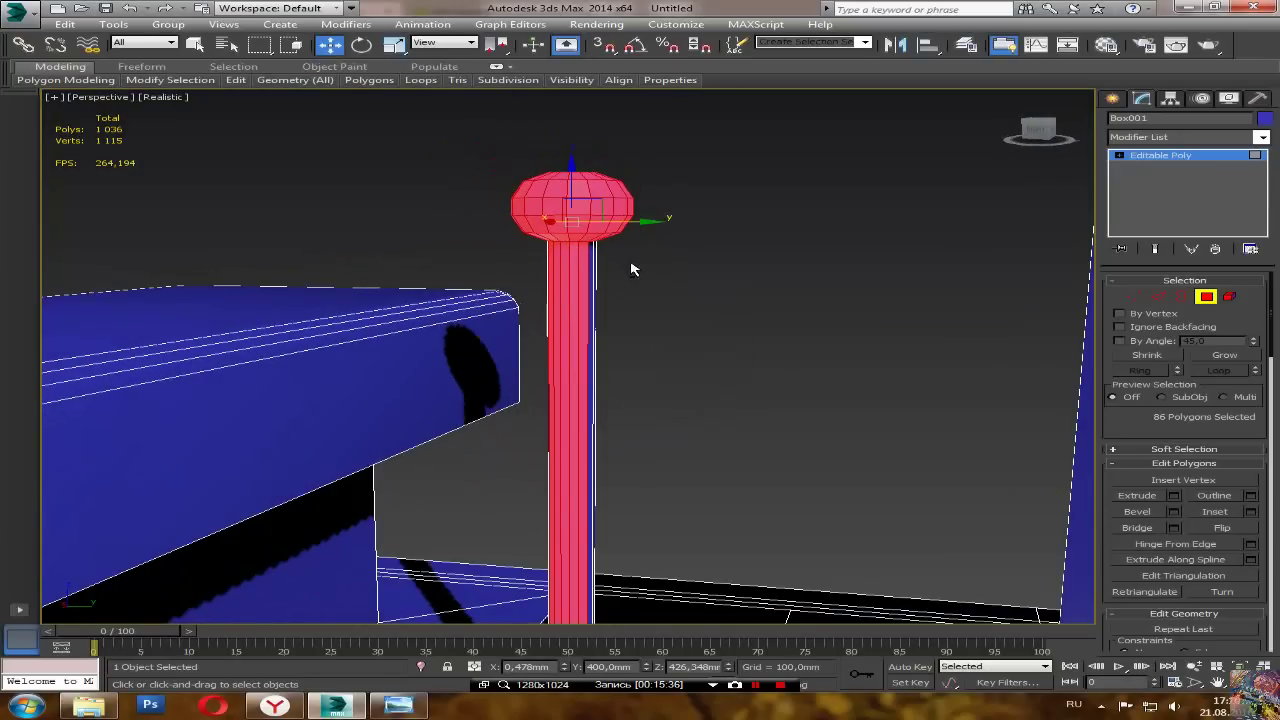
key(ctrl+z)
scroll(646, 253, up, 2)
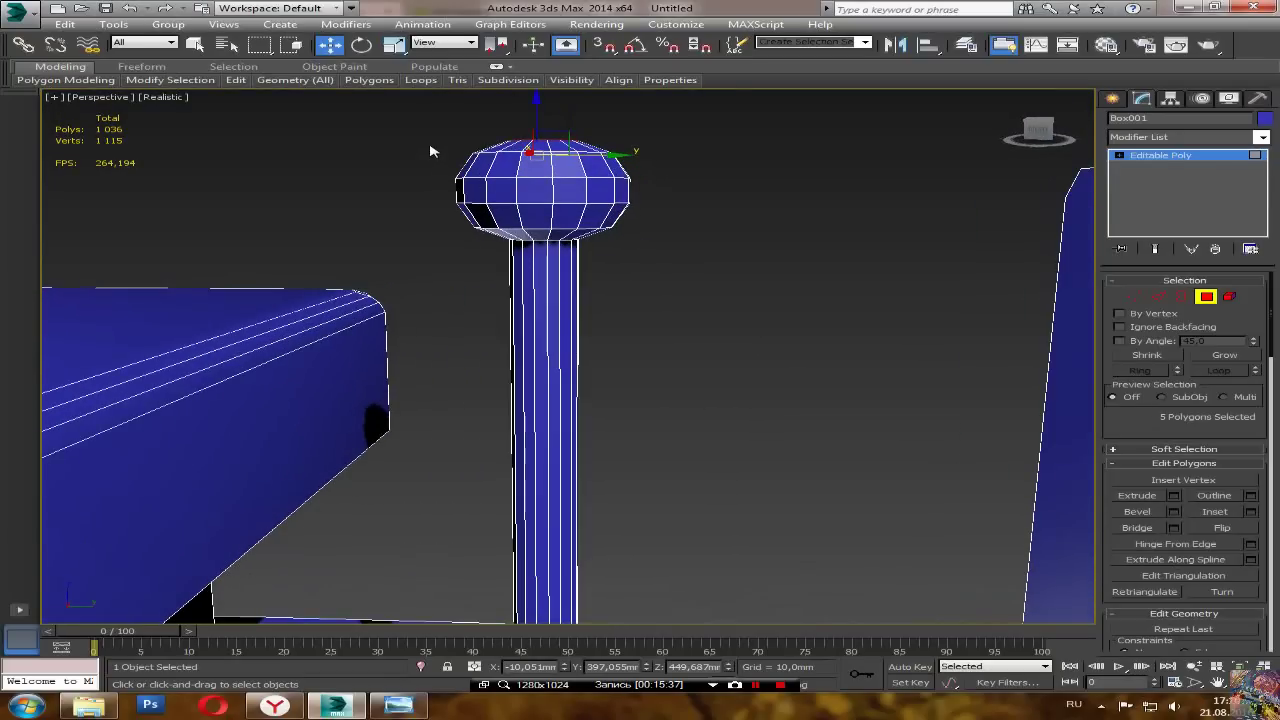
Step: Select all the knob's upper and side polygons, then add the sloped underside polygons around the first half of the post
drag(661, 223, 661, 225)
alt+middle_drag(662, 228, 451, 198)
scroll(480, 264, up, 3)
ctrl+click(587, 187)
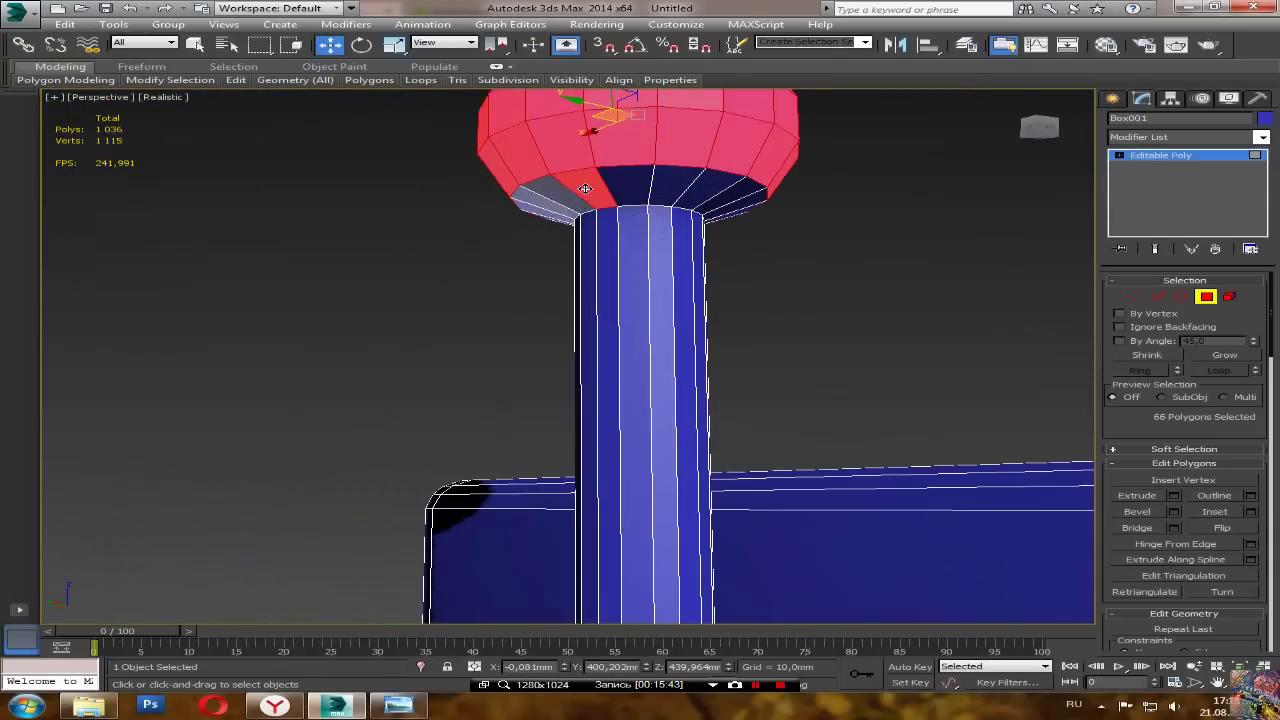
ctrl+click(562, 194)
ctrl+click(545, 205)
ctrl+click(625, 188)
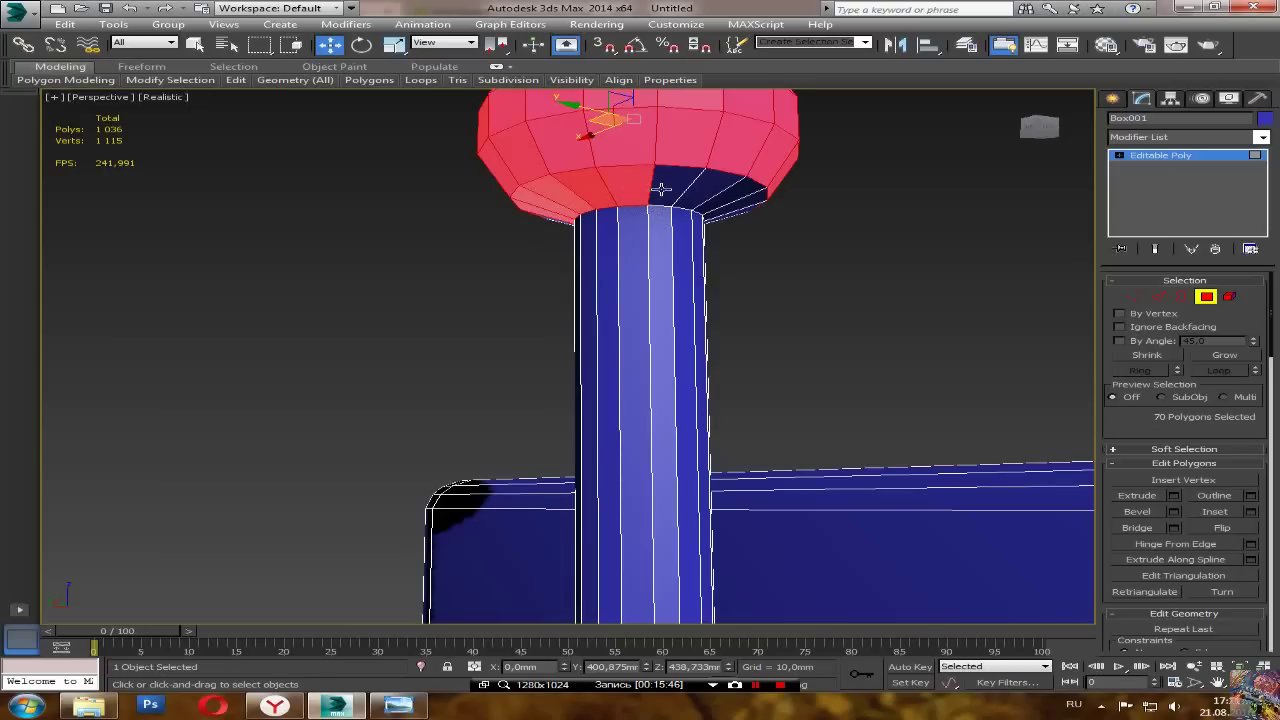
ctrl+click(675, 188)
ctrl+click(705, 193)
ctrl+click(722, 198)
ctrl+click(727, 201)
ctrl+click(735, 206)
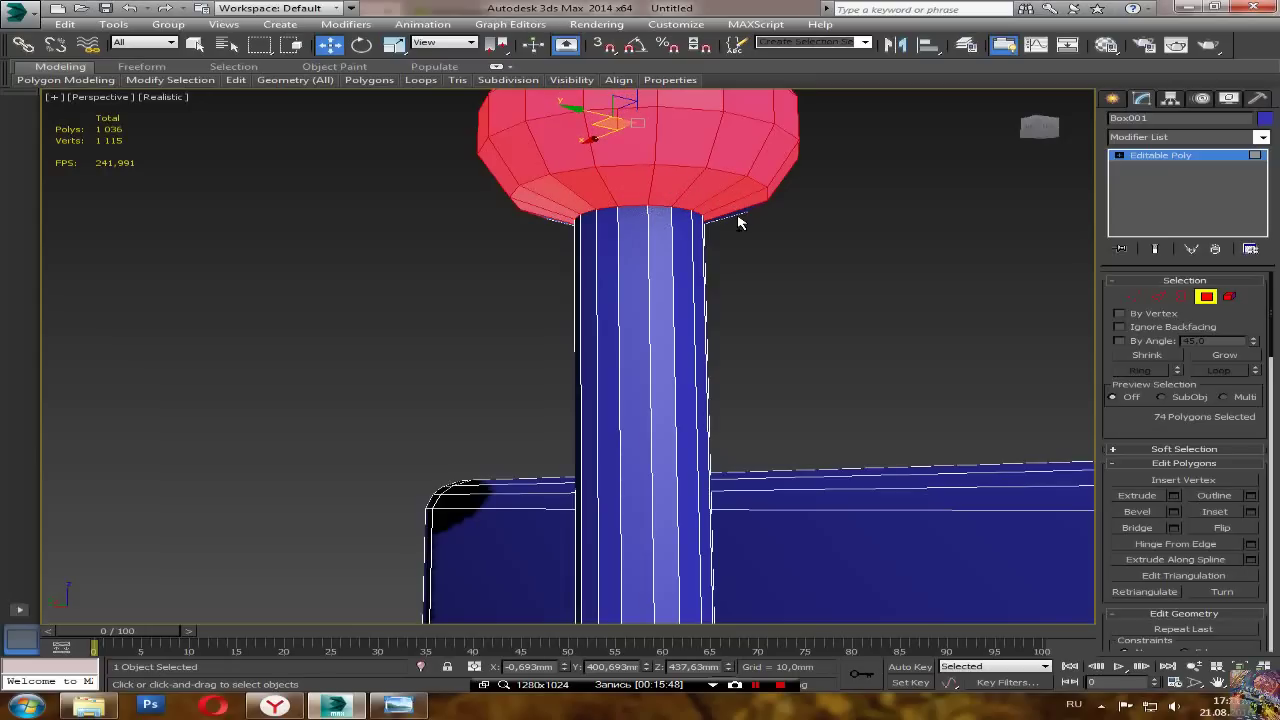
ctrl+click(736, 213)
Step: Add the remaining sloped underside polygons around the other half of the post to the knob selection
alt+middle_drag(735, 213, 411, 264)
ctrl+click(366, 266)
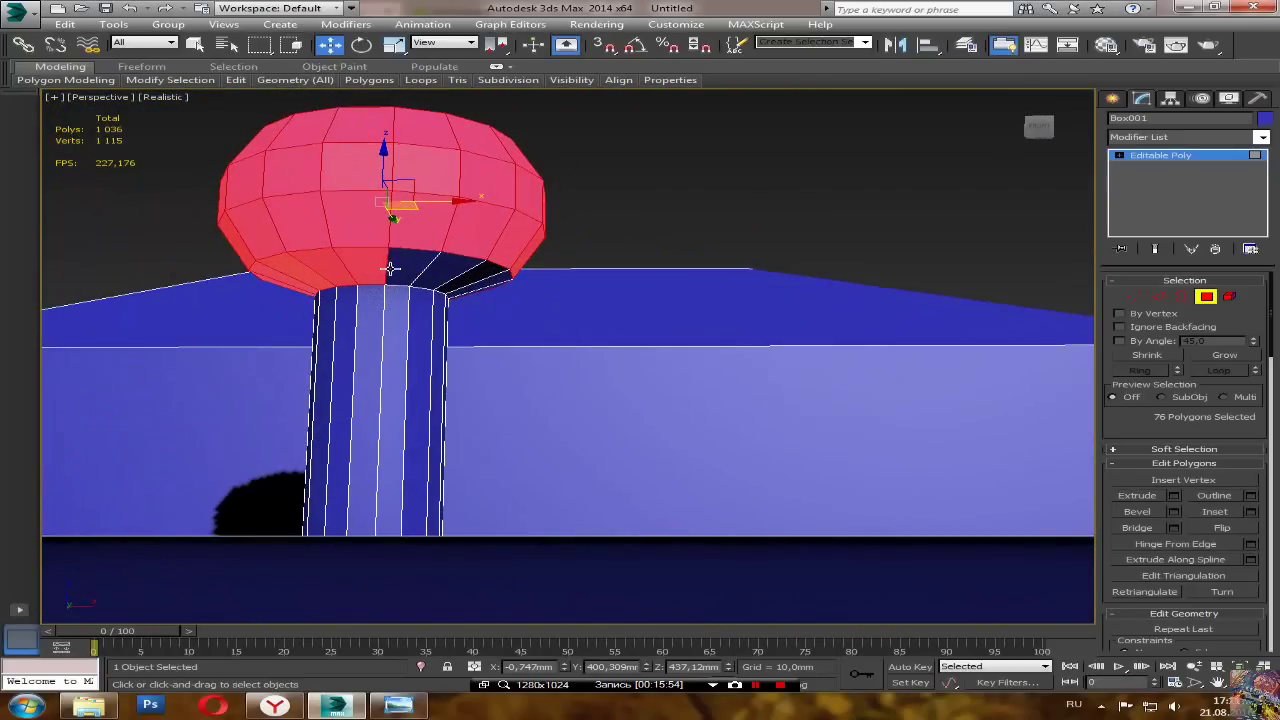
ctrl+click(410, 266)
ctrl+click(450, 275)
ctrl+click(482, 284)
alt+middle_drag(487, 293, 366, 306)
scroll(366, 306, up, 3)
ctrl+click(435, 266)
ctrl+click(473, 268)
alt+middle_drag(491, 286, 992, 298)
scroll(229, 368, down, 5)
alt+middle_drag(531, 372, 731, 415)
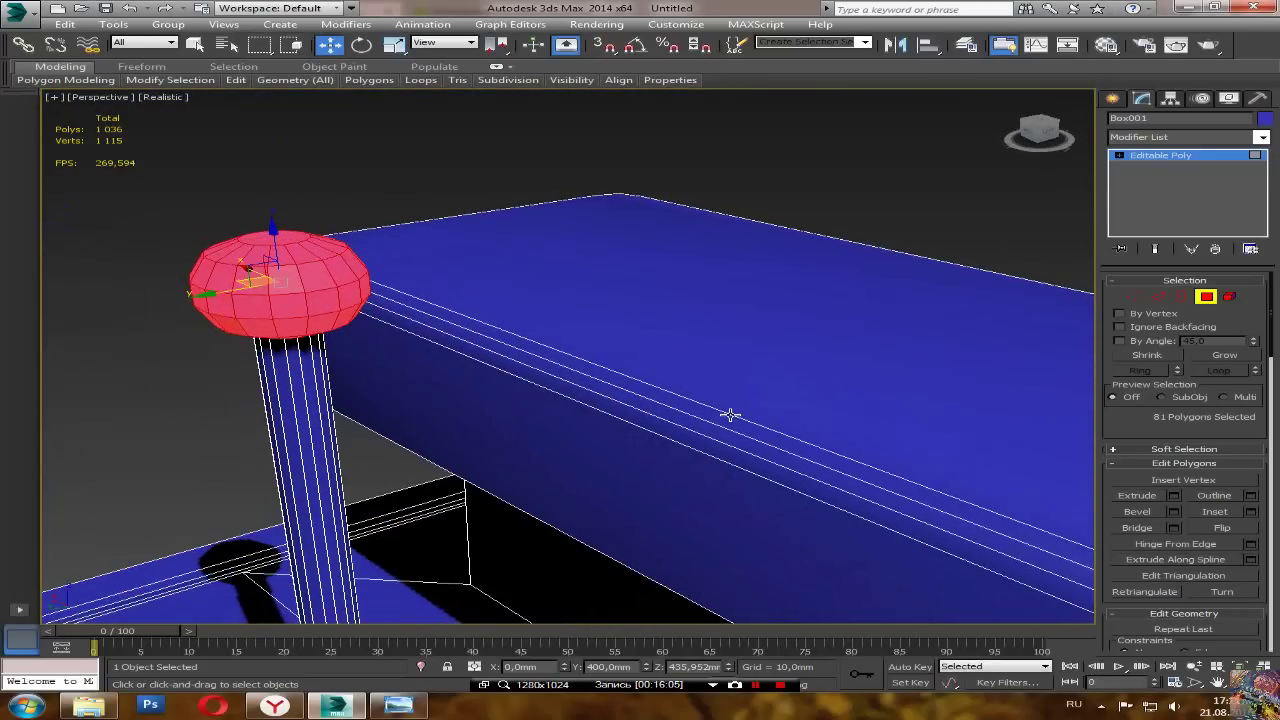
Step: Apply a Smooth modifier with Auto Smooth enabled to the selected knob polygons
click(1262, 137)
scroll(1214, 400, down, 15)
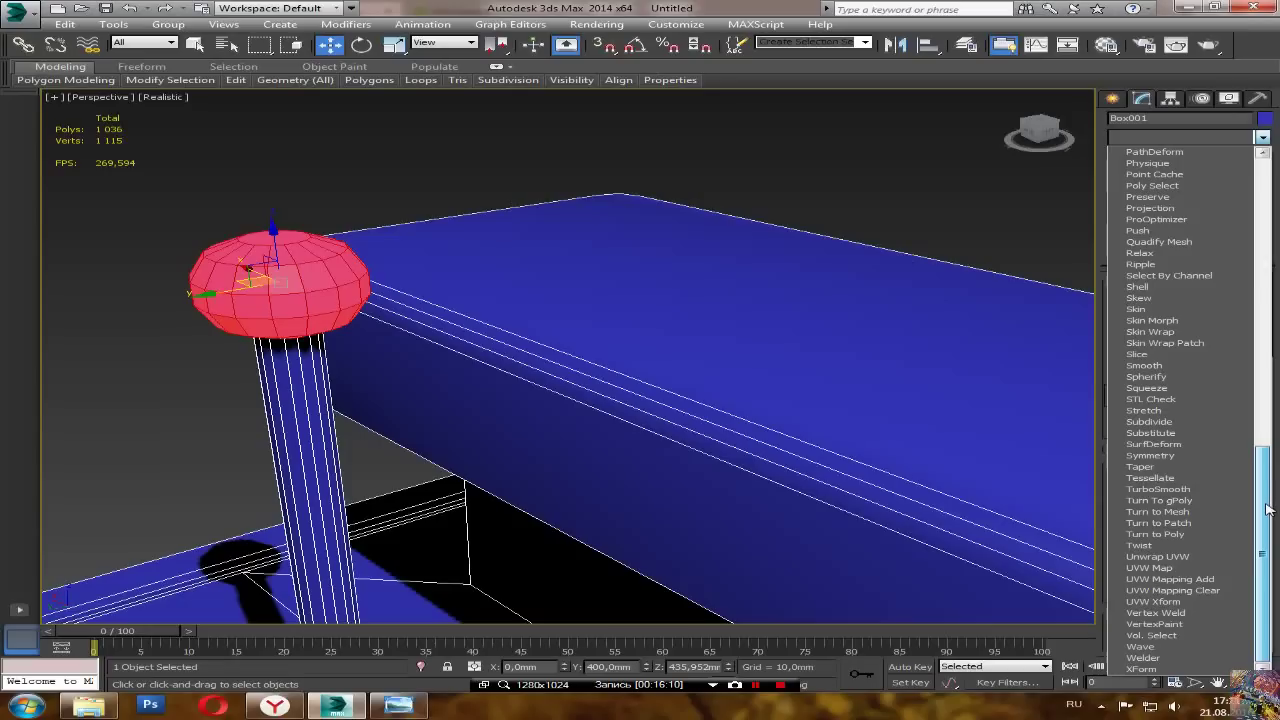
click(1135, 366)
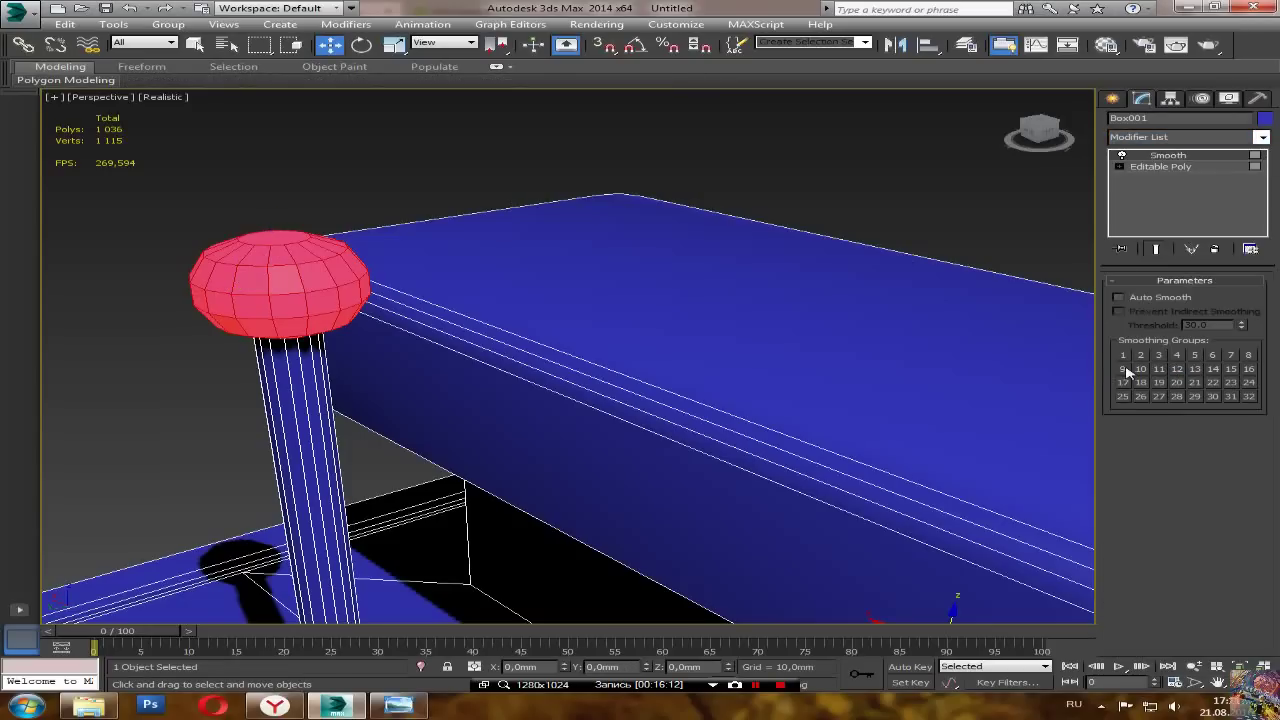
click(1118, 298)
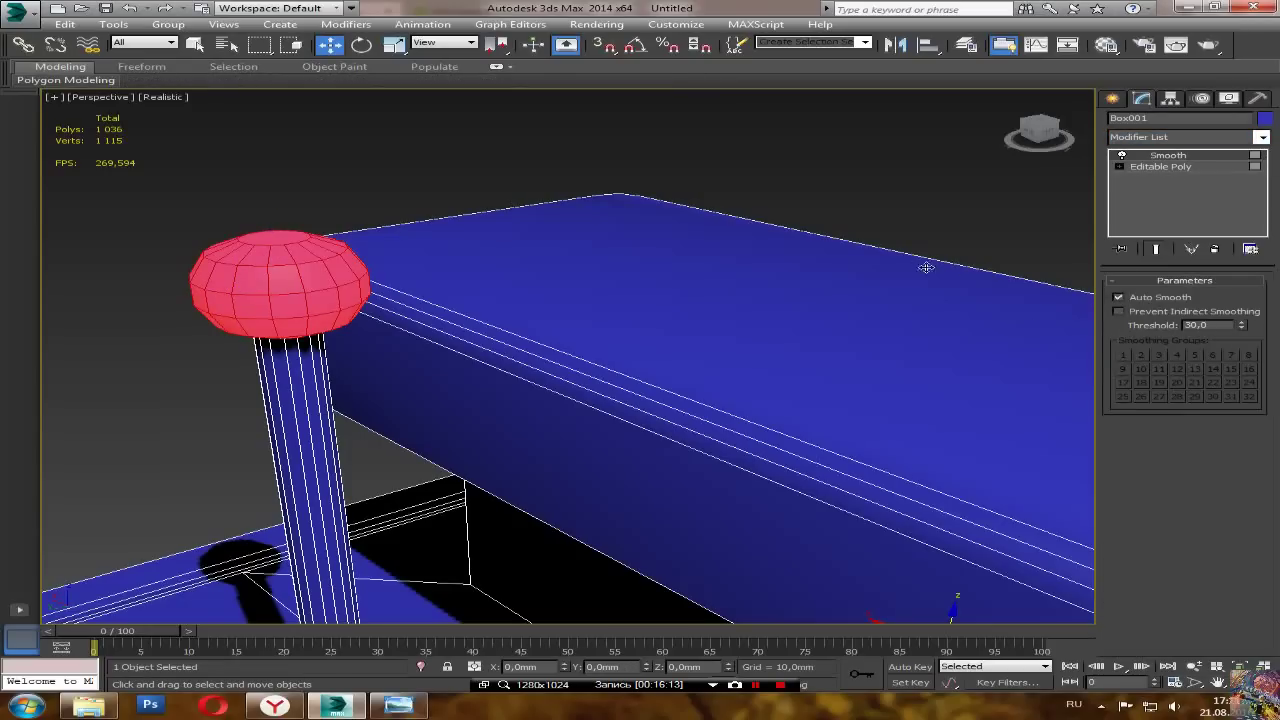
click(851, 171)
alt+middle_drag(837, 189, 555, 469)
scroll(534, 466, up, 3)
click(555, 470)
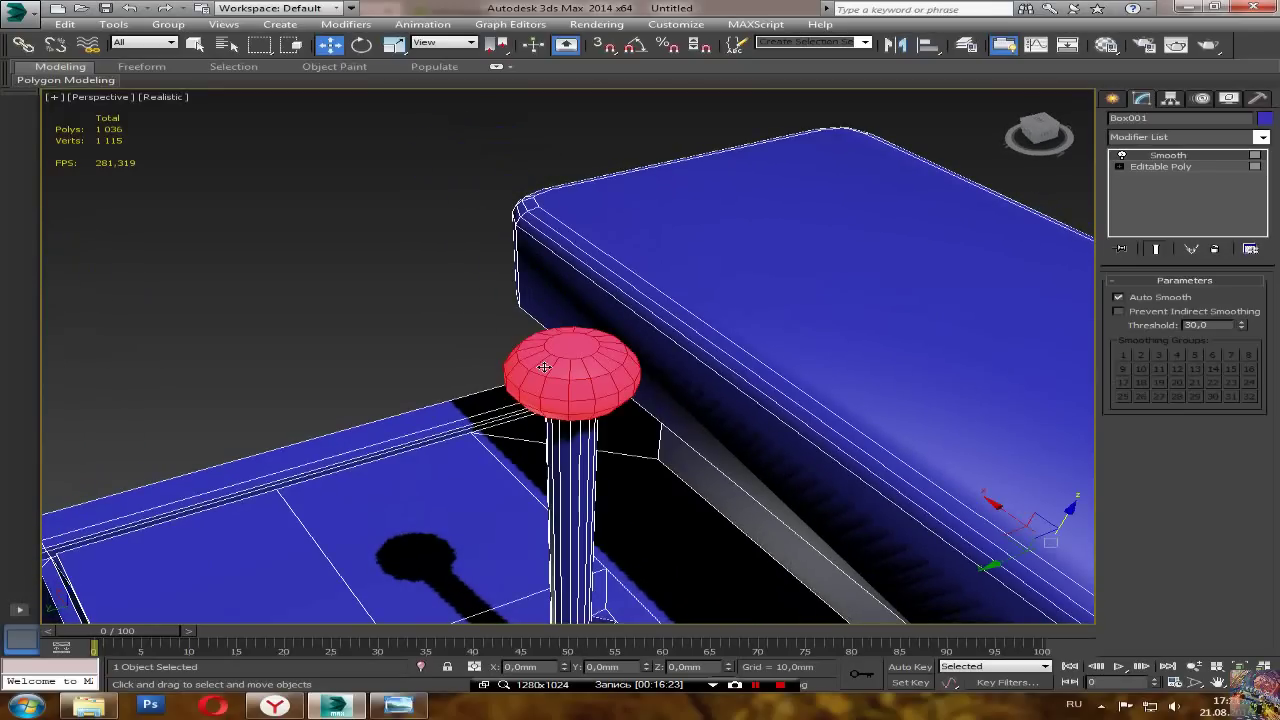
Step: Convert the object with its Smooth modifier back to an editable poly
right_click(722, 364)
mouse_move(640, 494)
click(772, 509)
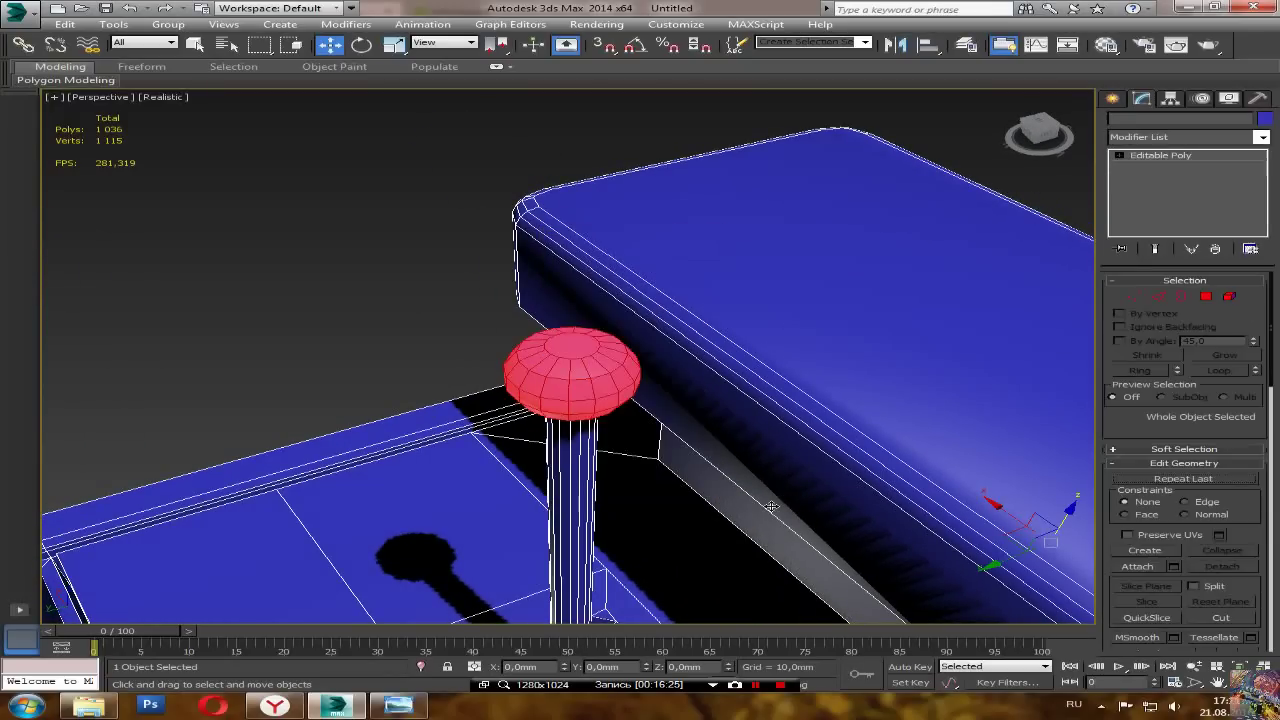
Step: Bevel the large side polygon of the block with a height of 0 mm and an outline of -160 mm
alt+middle_drag(540, 430, 479, 380)
scroll(431, 395, down, 7)
scroll(485, 444, up, 3)
alt+middle_drag(485, 444, 562, 447)
scroll(508, 443, down, 8)
scroll(581, 471, up, 4)
alt+middle_drag(558, 498, 626, 514)
scroll(622, 515, up, 1)
alt+middle_drag(297, 485, 675, 505)
click(1206, 296)
alt+middle_drag(711, 363, 657, 418)
scroll(567, 401, up, 4)
click(567, 401)
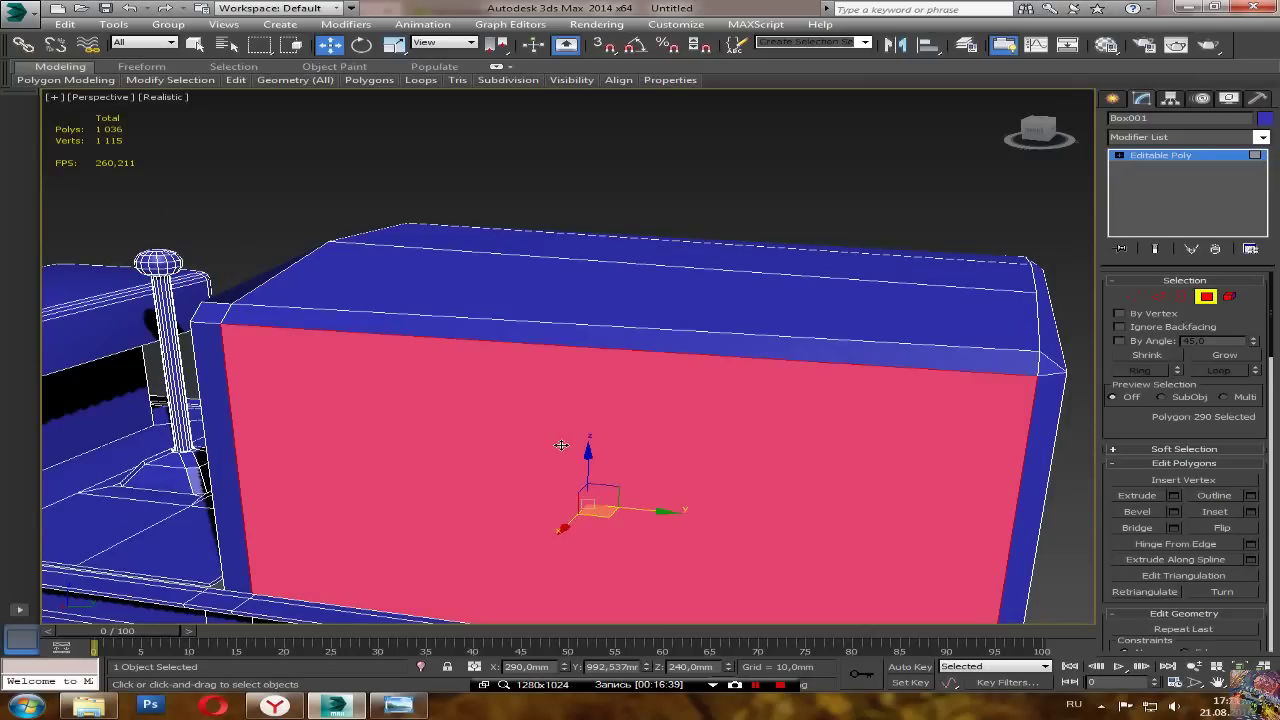
scroll(567, 401, down, 5)
click(1173, 512)
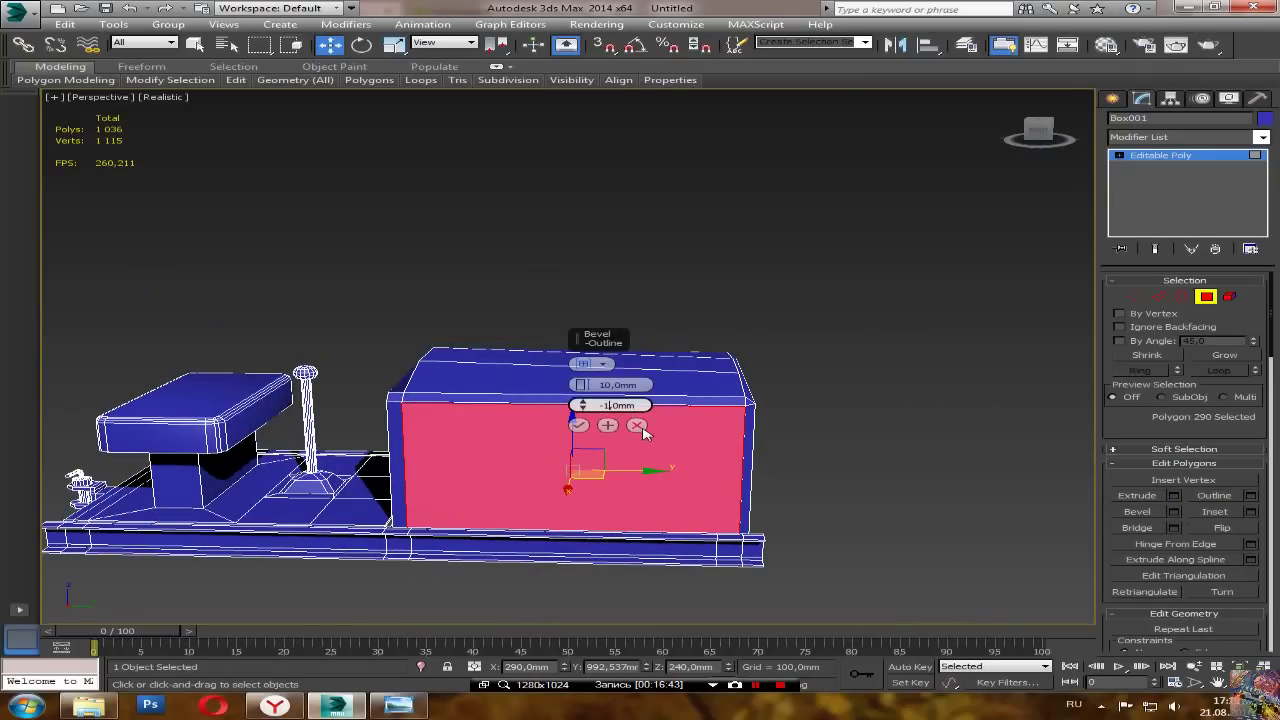
text(0)
key(Tab)
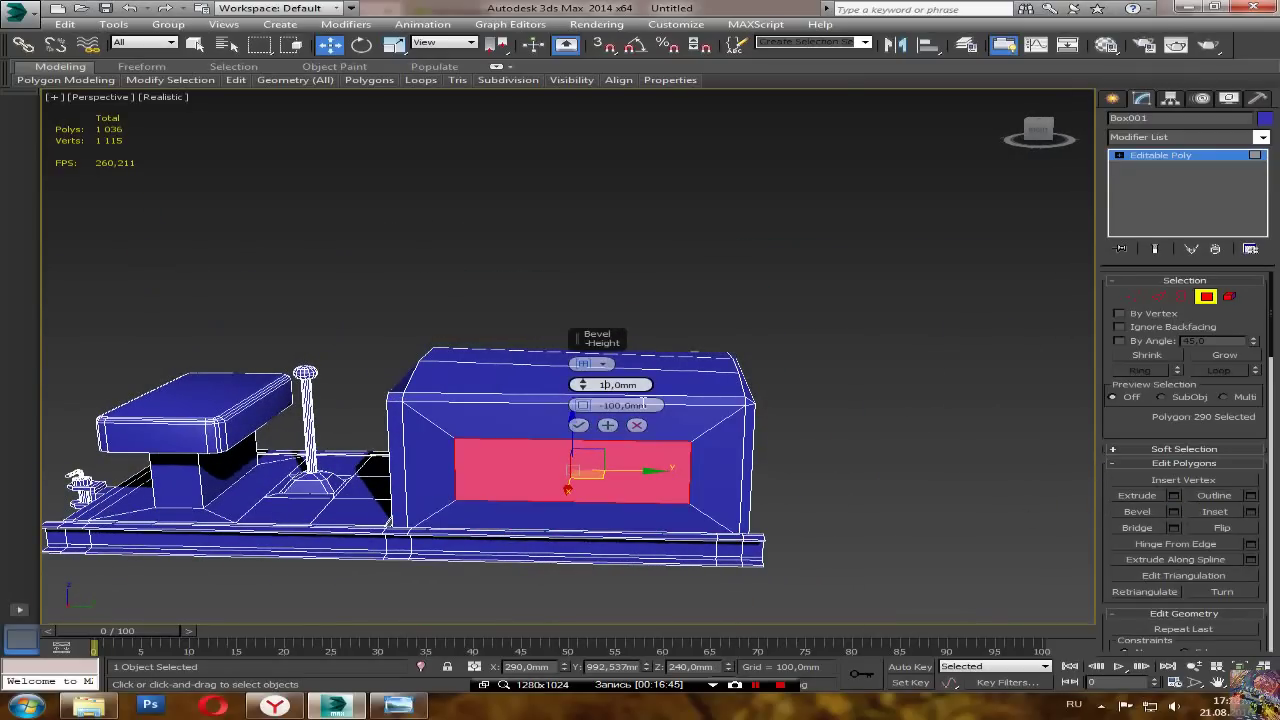
click(612, 407)
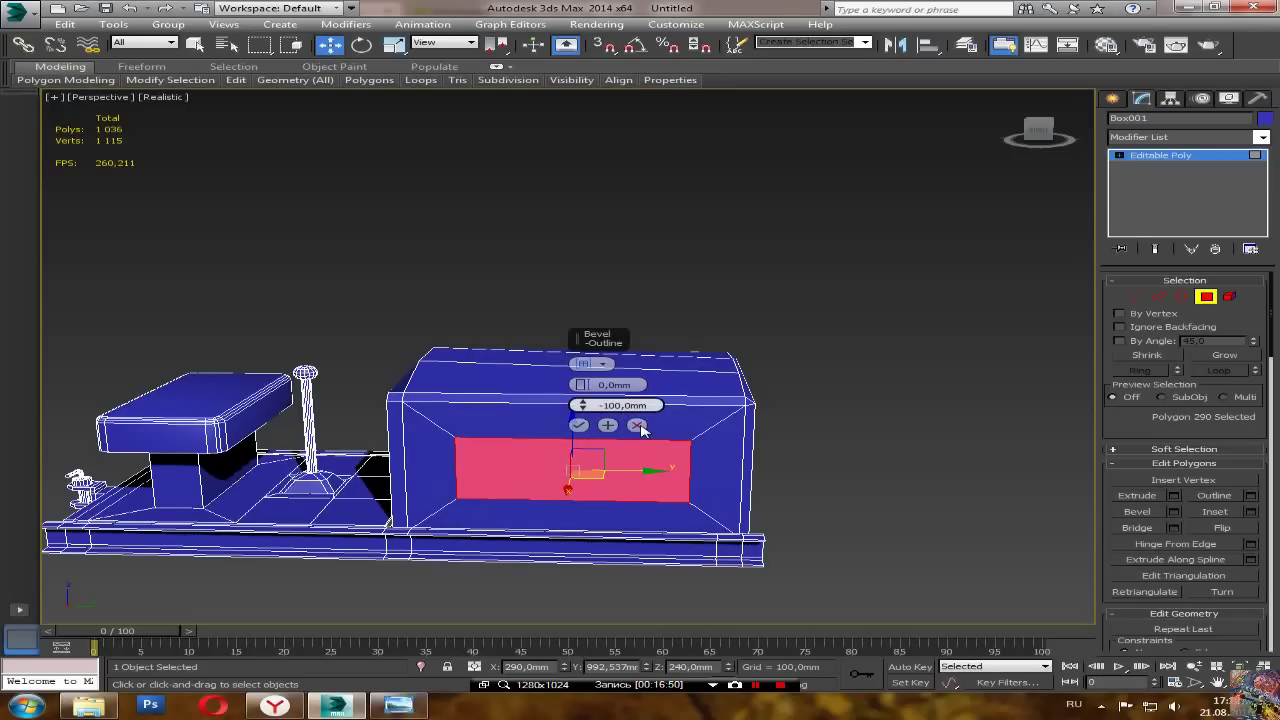
key(BackSpace)
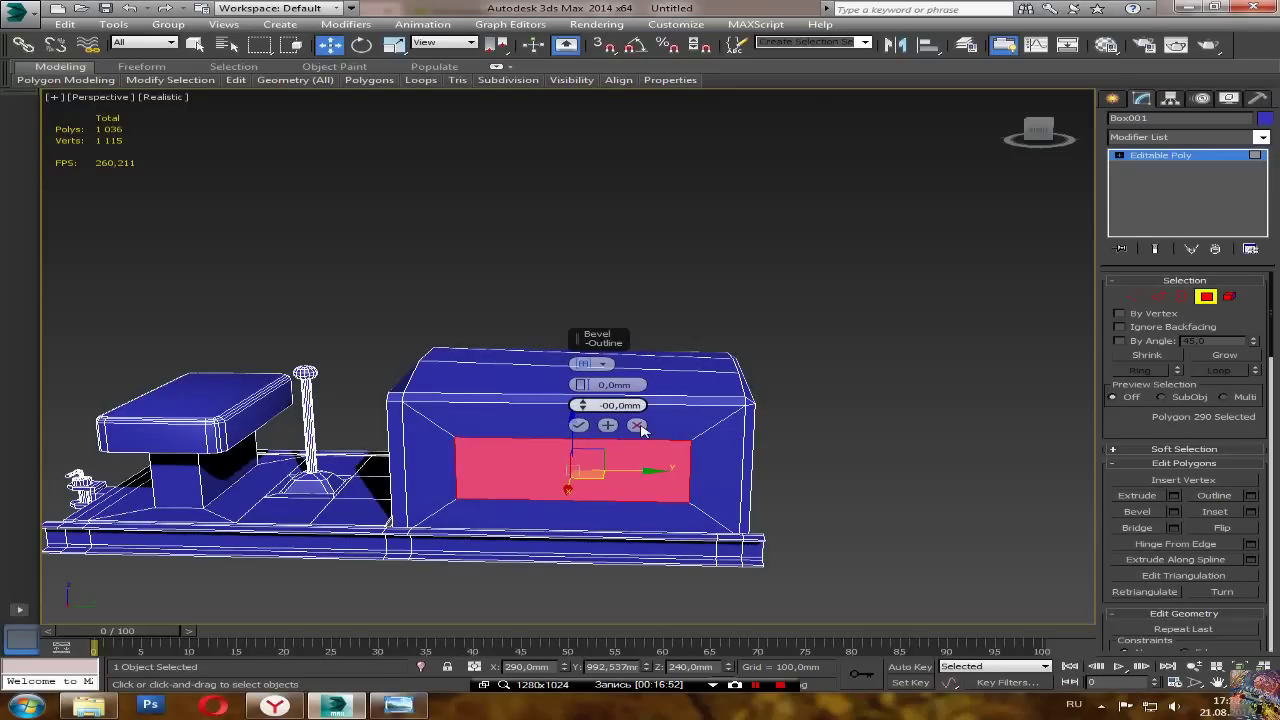
text(-160)
click(625, 385)
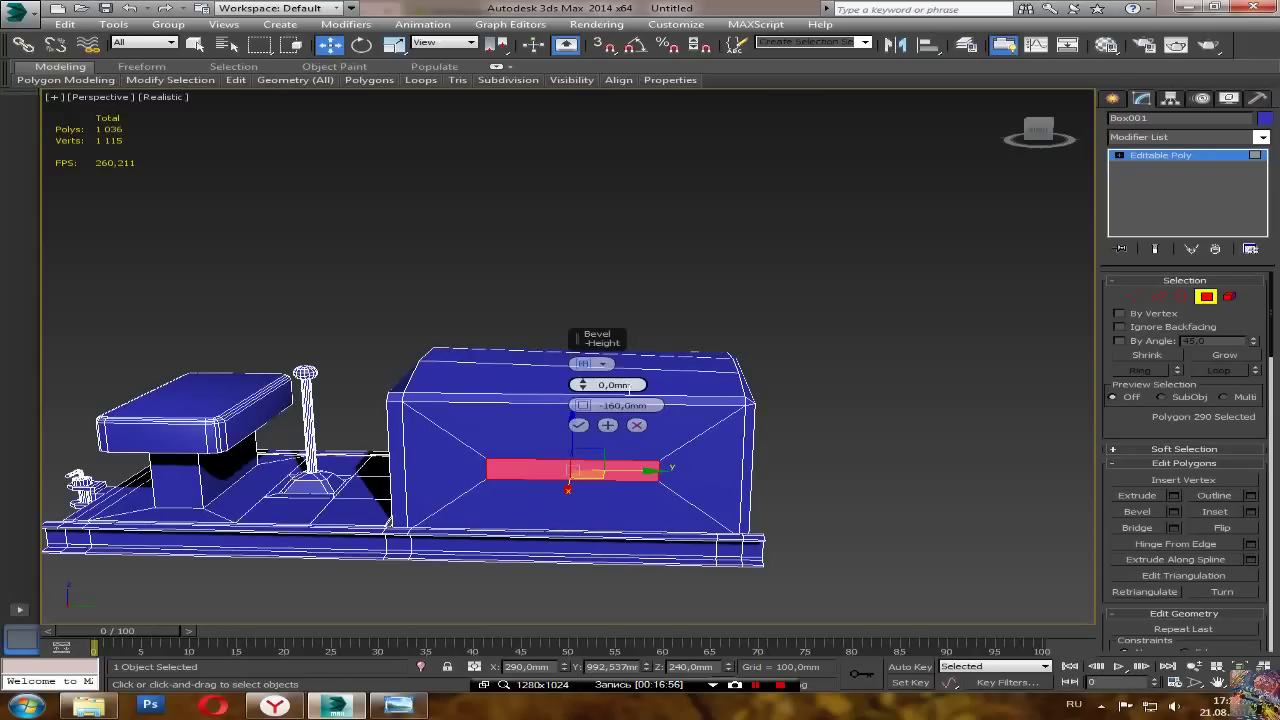
click(580, 425)
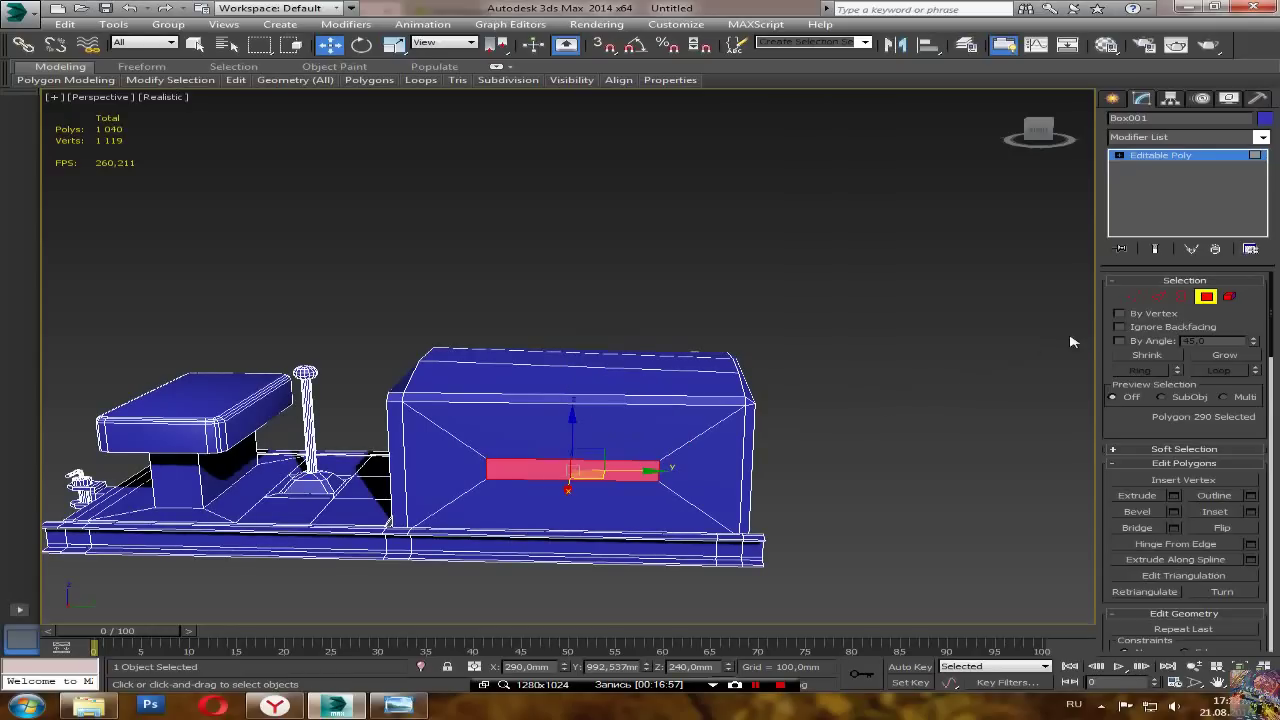
Step: Move the inset strip's vertical edge farthest from the lever along Y to about 886 mm, shortening the strip to a small rectangle
click(1160, 292)
click(660, 467)
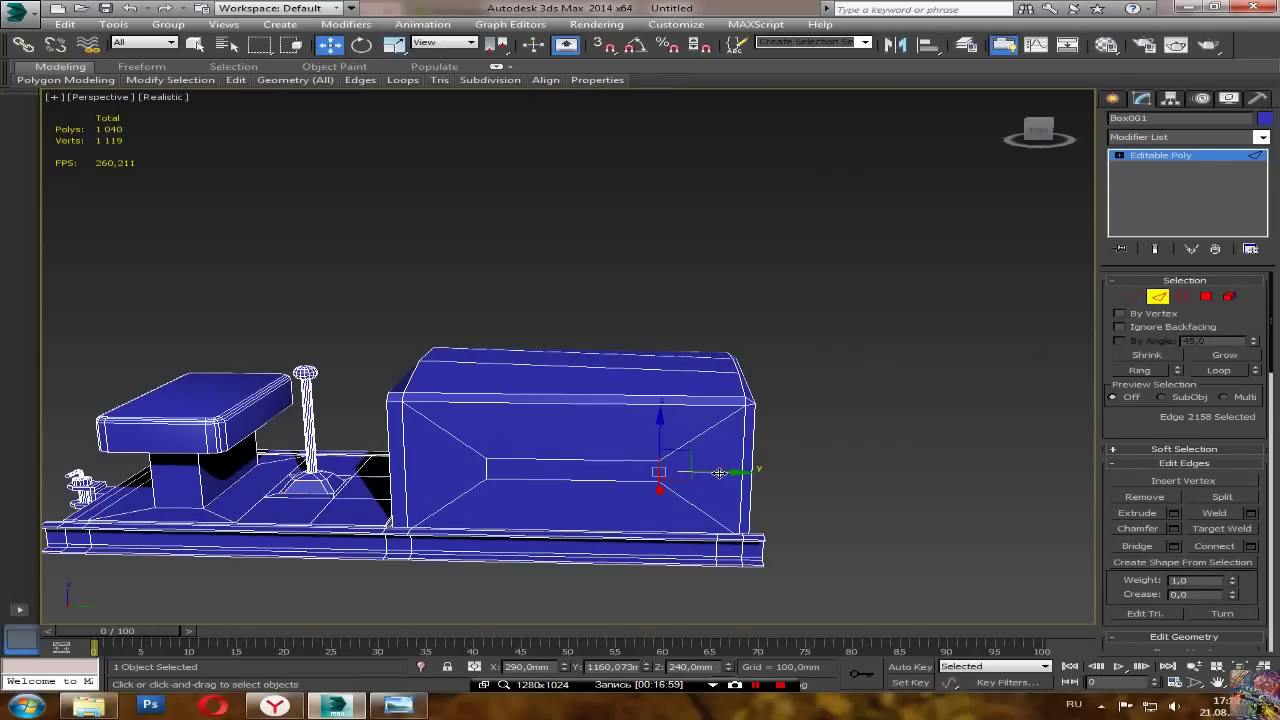
drag(735, 471, 590, 485)
scroll(563, 486, up, 6)
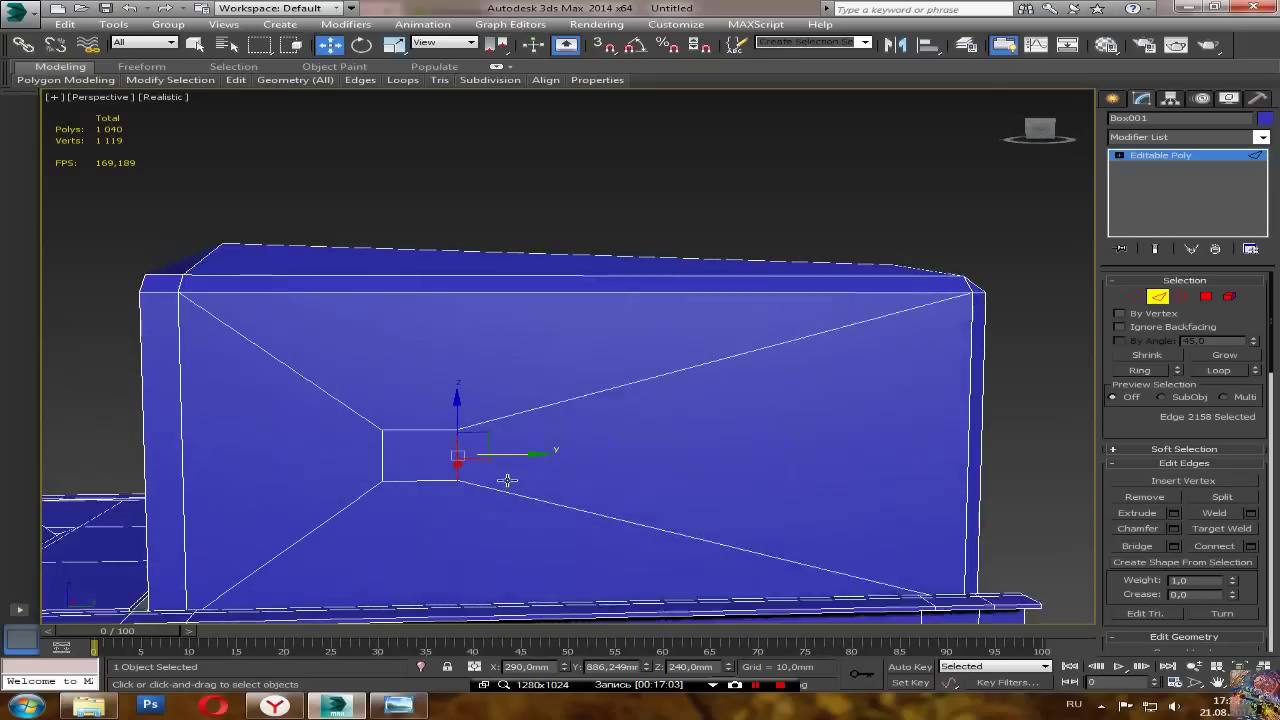
Step: Extrude the small rectangular polygon on the block's side outward by 40 mm
scroll(508, 487, down, 3)
alt+middle_drag(577, 486, 613, 514)
click(1206, 296)
alt+middle_drag(686, 397, 792, 505)
click(1174, 496)
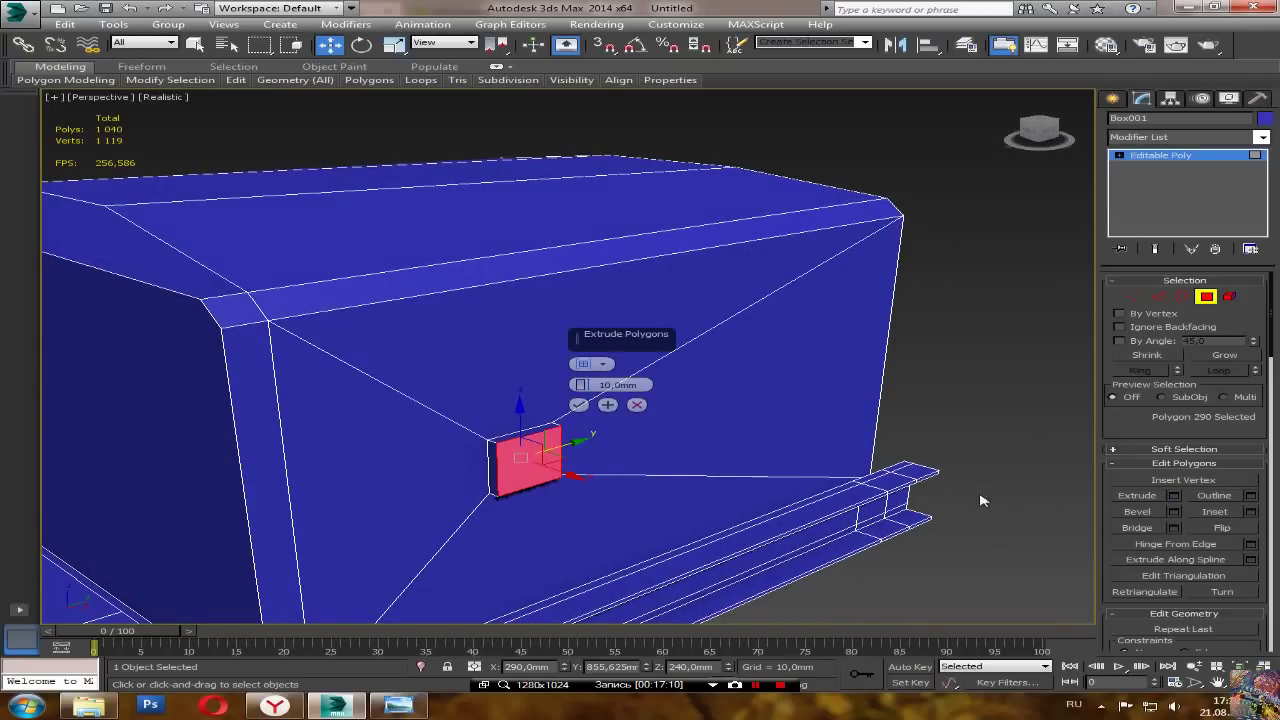
key(BackSpace)
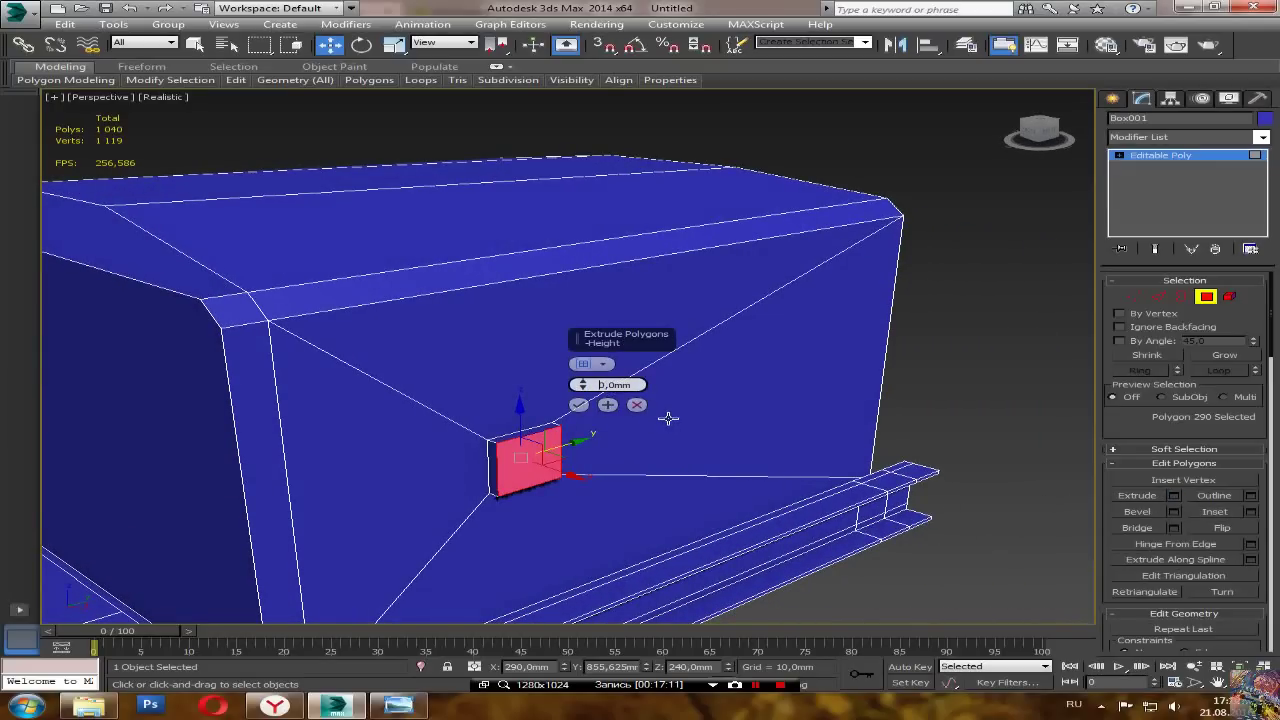
text(40)
key(Return)
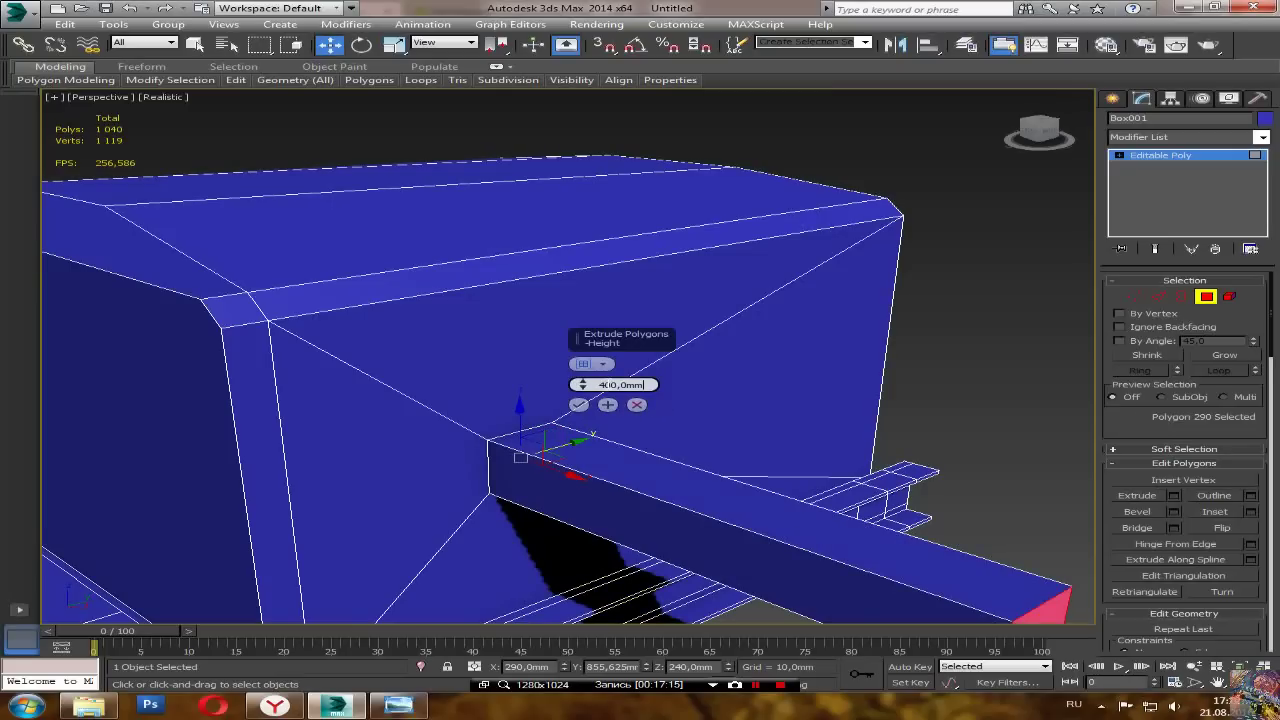
key(BackSpace)
key(Return)
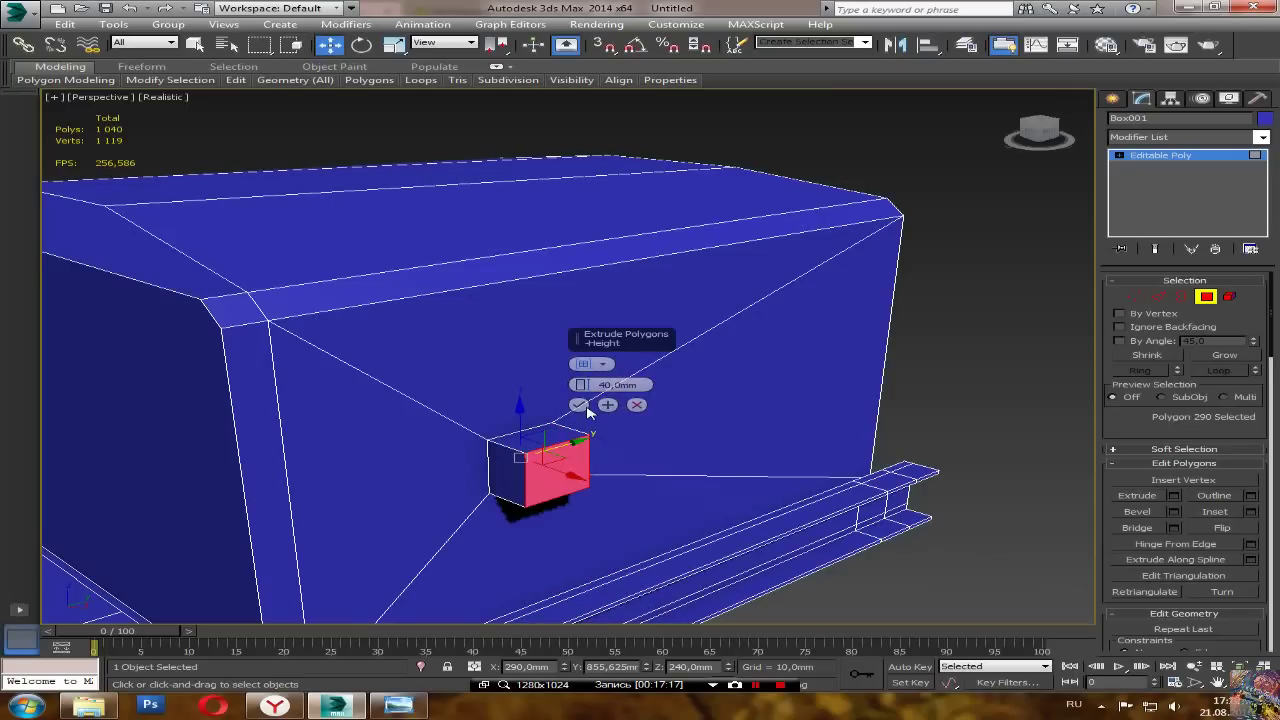
click(584, 406)
Step: Chamfer the four edges running along the extrusion direction of the small side stub with an amount of 15 mm
click(1157, 297)
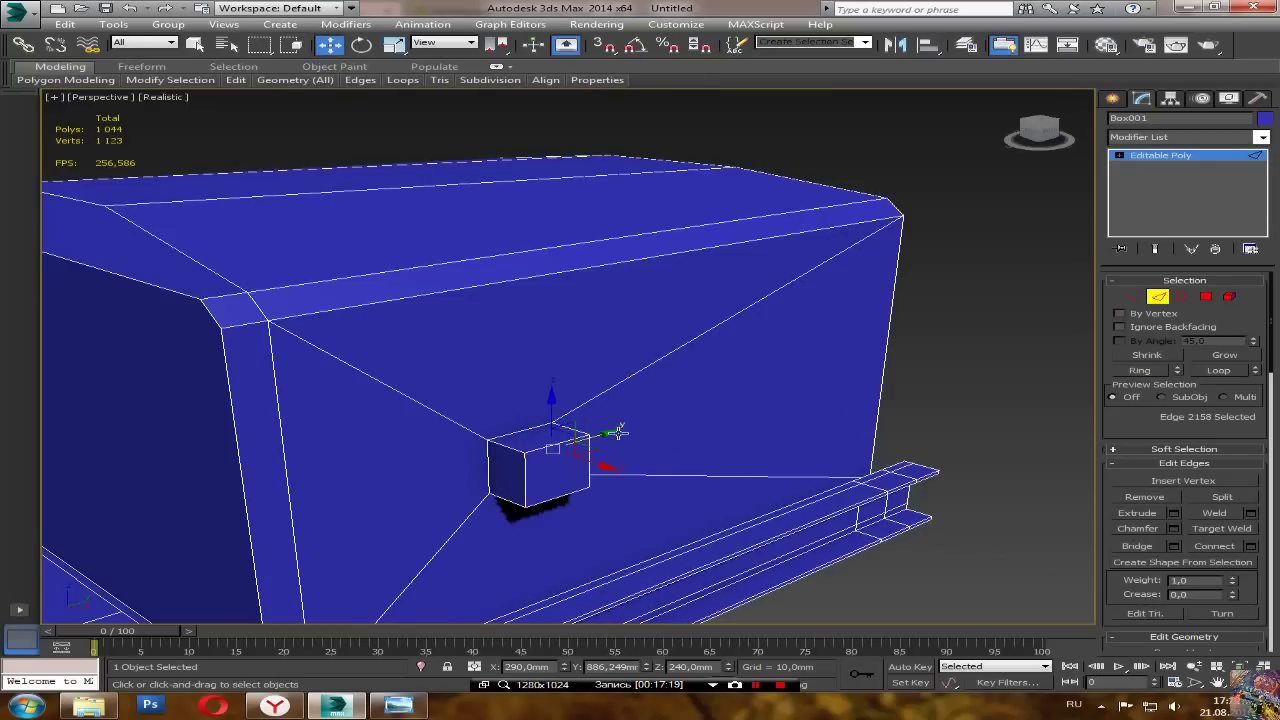
click(516, 453)
alt+middle_drag(591, 451, 440, 463)
ctrl+click(557, 476)
alt+middle_drag(563, 488, 549, 481)
ctrl+click(551, 528)
alt+middle_drag(473, 512, 698, 496)
ctrl+click(500, 537)
click(1173, 530)
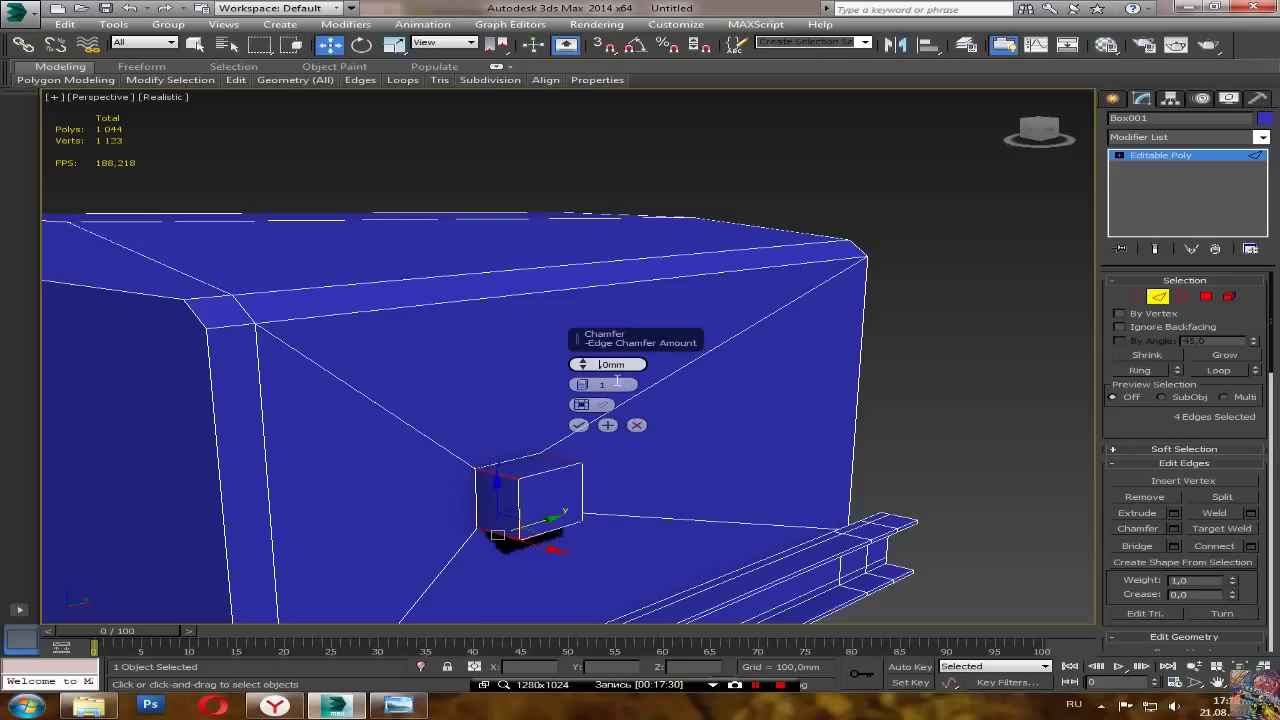
text(0,)
key(Return)
key(Delete)
text(5)
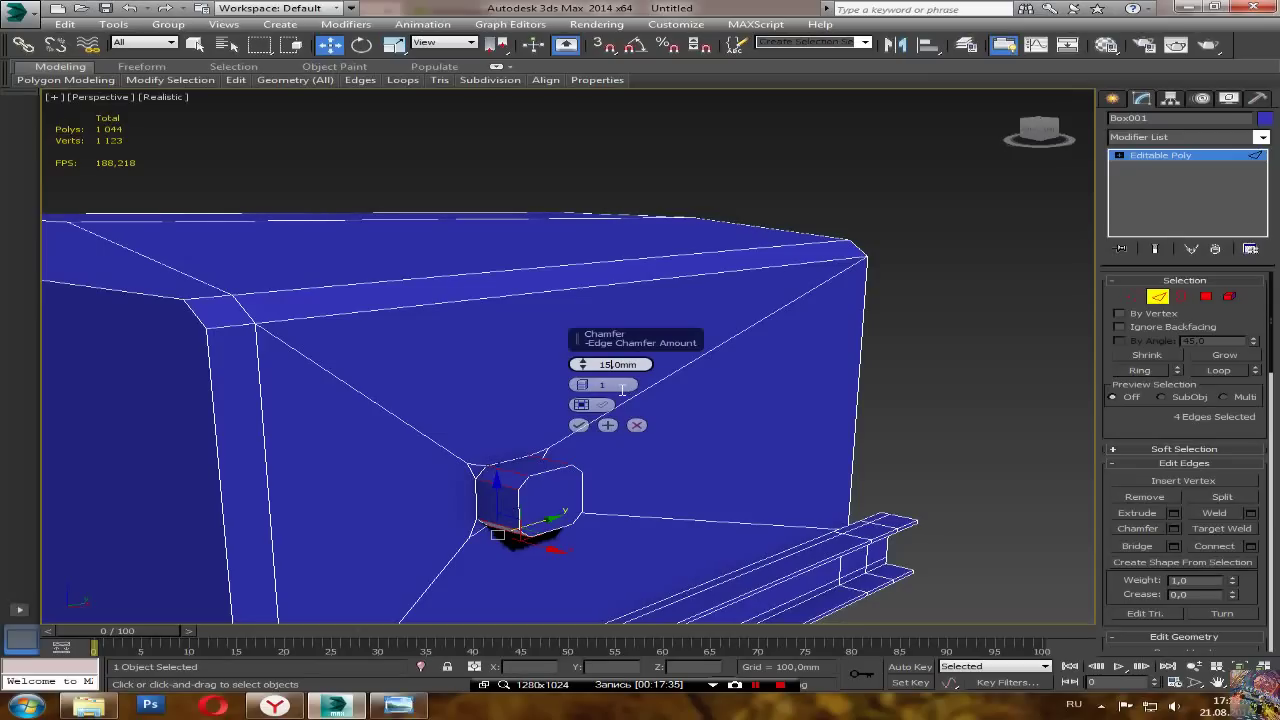
Step: Chamfer the four selected lengthwise edges of the stub on the box's side by 16 mm with 1 segment
click(621, 388)
alt+middle_drag(640, 441, 575, 412)
click(606, 366)
key(Delete)
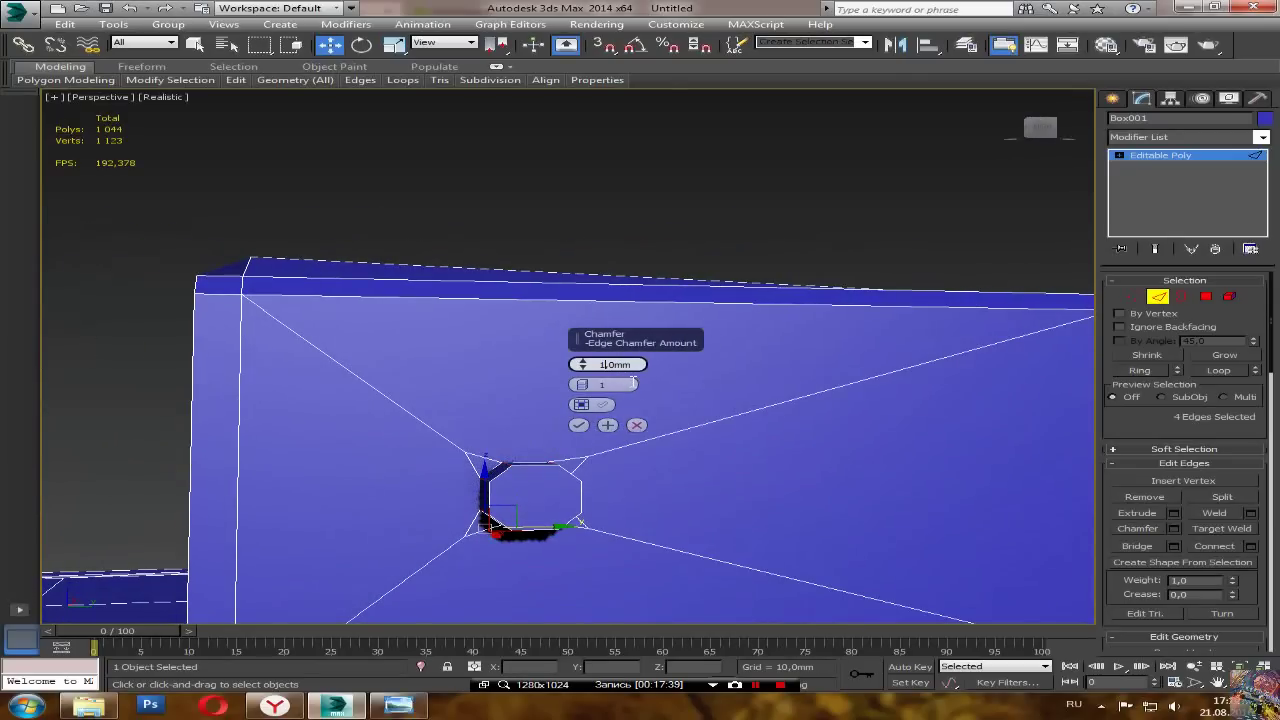
text(6,)
key(Return)
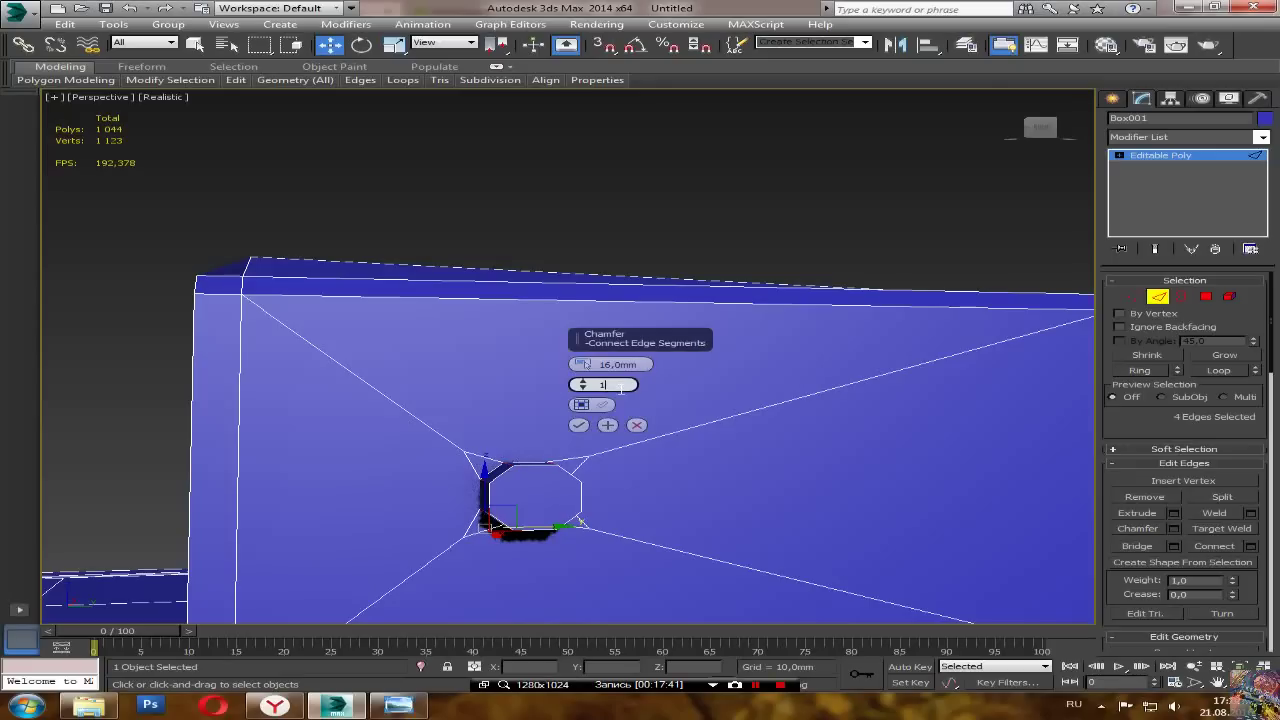
click(579, 425)
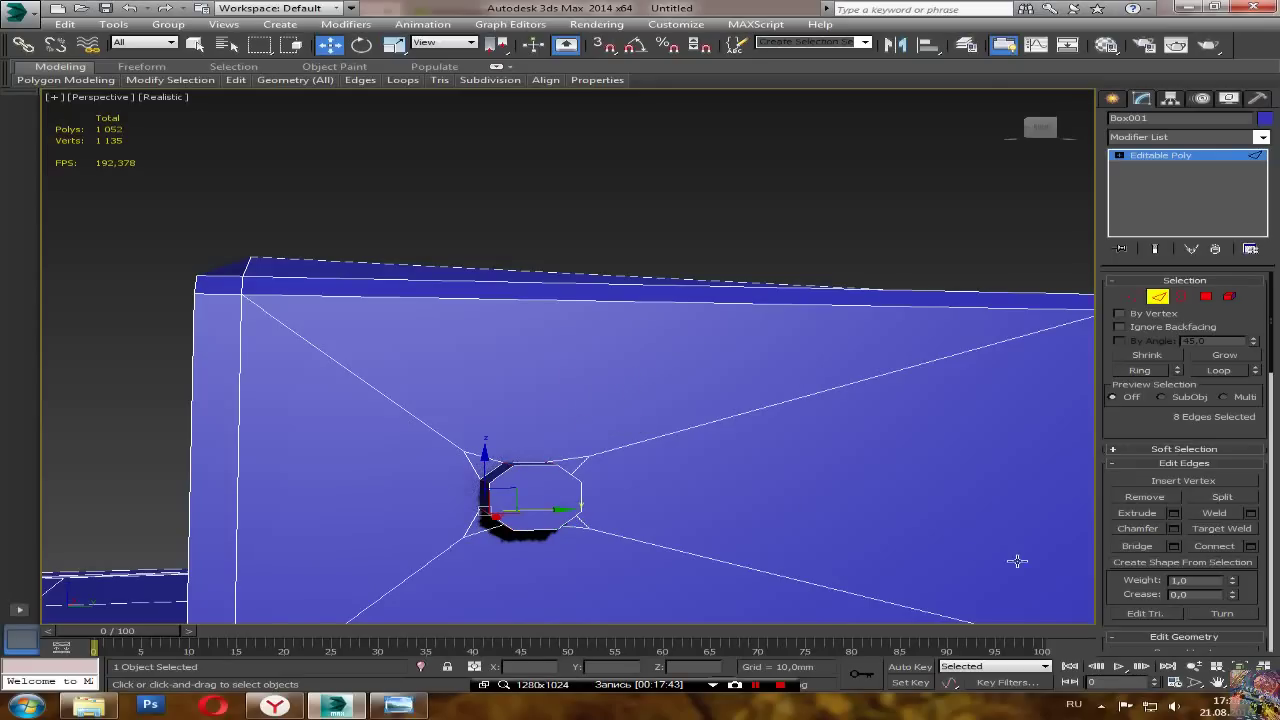
Step: Chamfer the stub's eight lengthwise edges by 6 mm to round it into a cylinder
click(1174, 529)
click(600, 365)
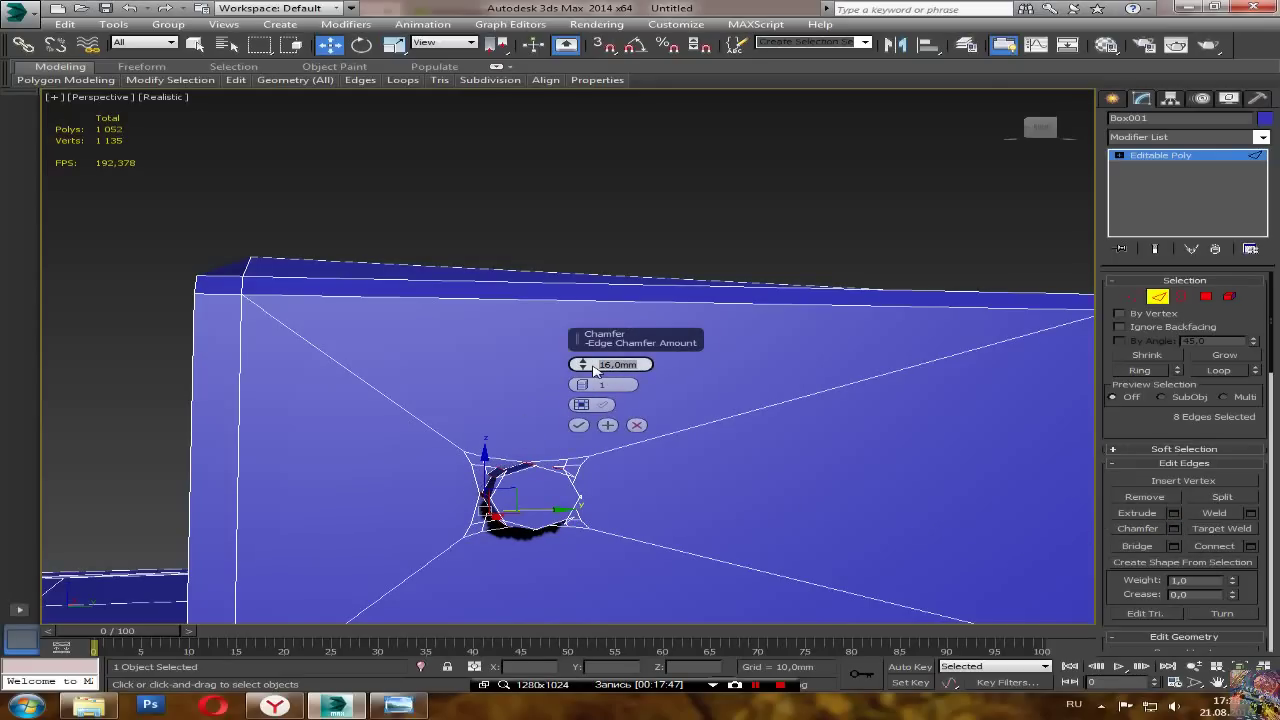
text(6)
key(Return)
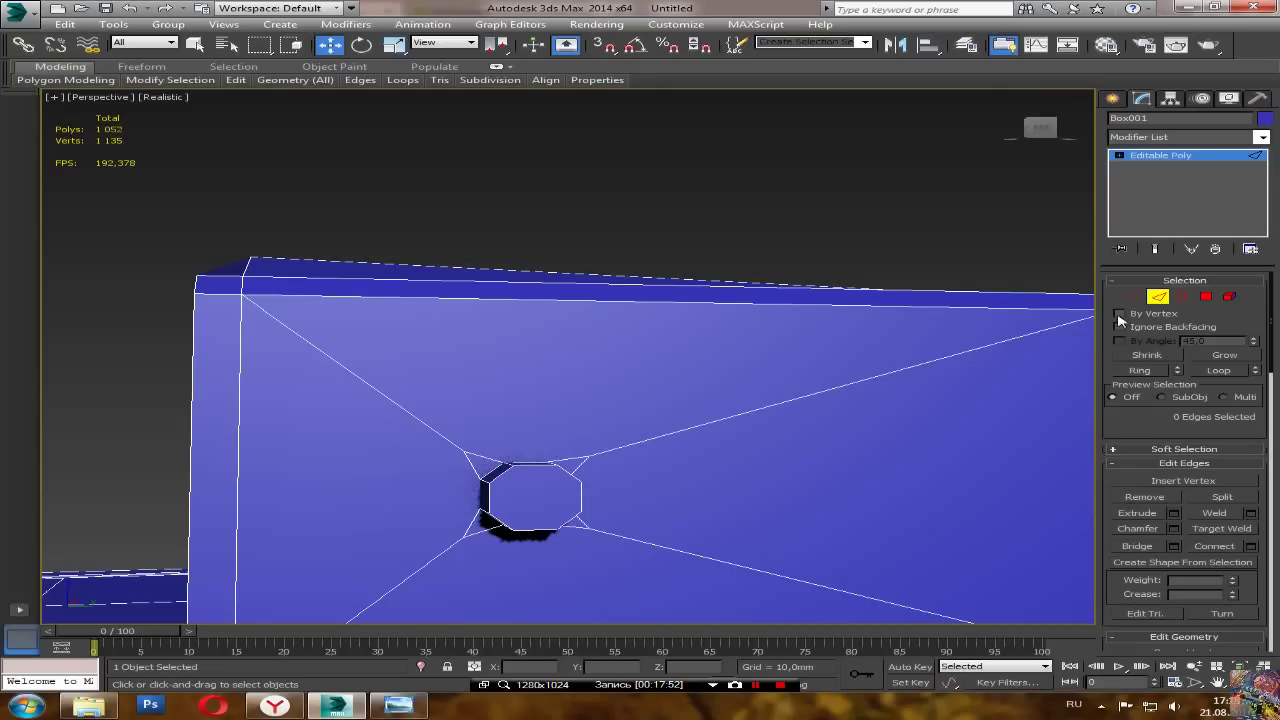
scroll(522, 462, down, 3)
double_click(563, 484)
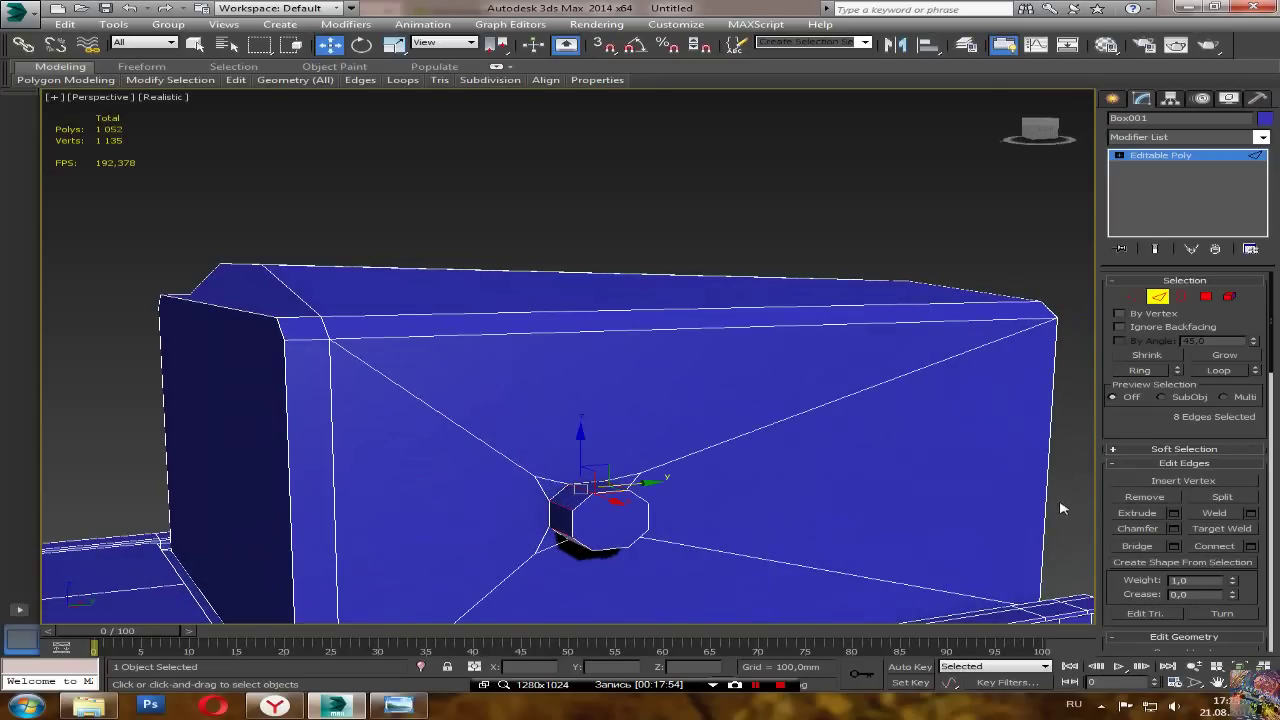
click(1172, 529)
click(580, 424)
alt+middle_drag(548, 474, 588, 469)
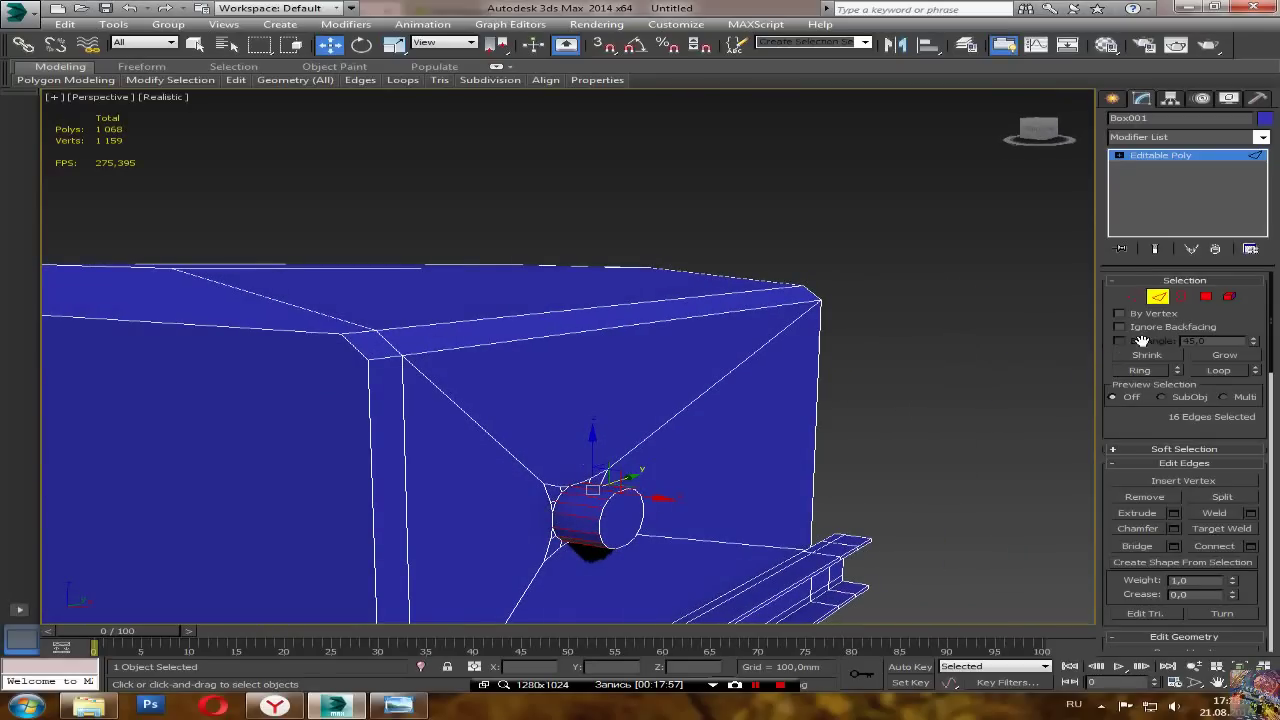
Step: Bevel the stub's round end polygon with a height of 0 mm and an outline of -5 mm
click(1206, 296)
click(612, 518)
alt+middle_drag(771, 491, 783, 531)
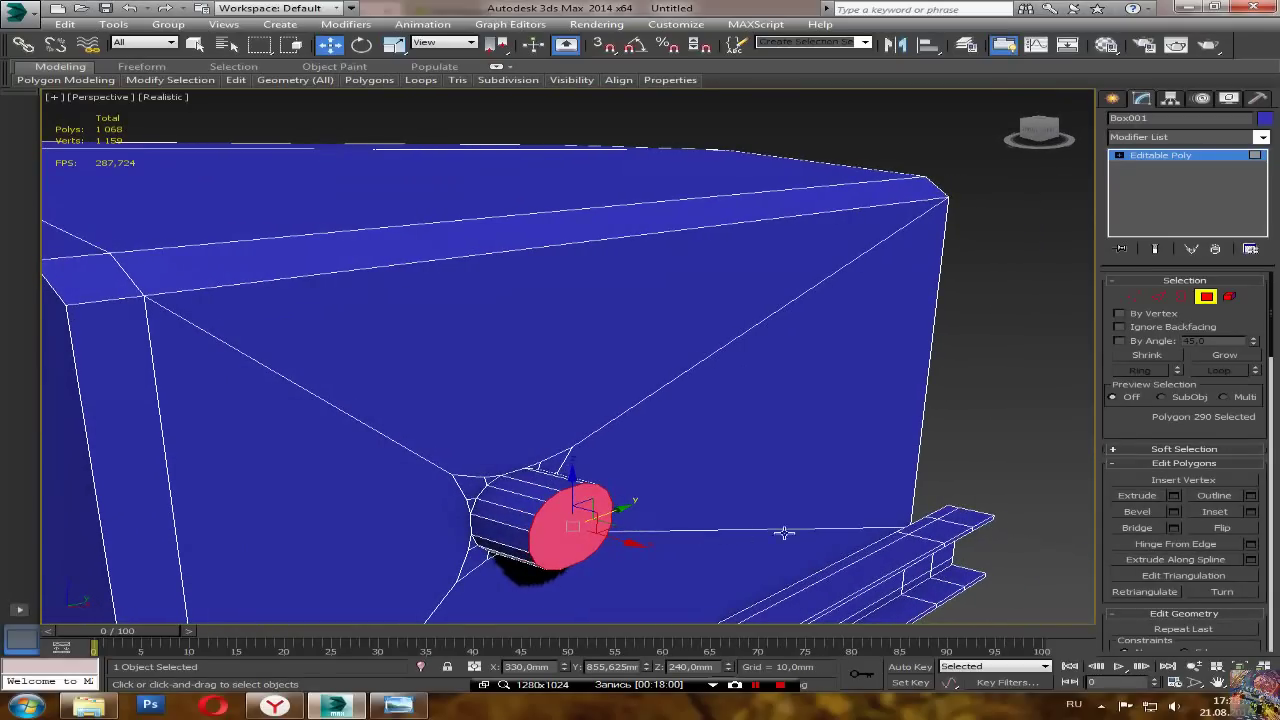
click(1174, 512)
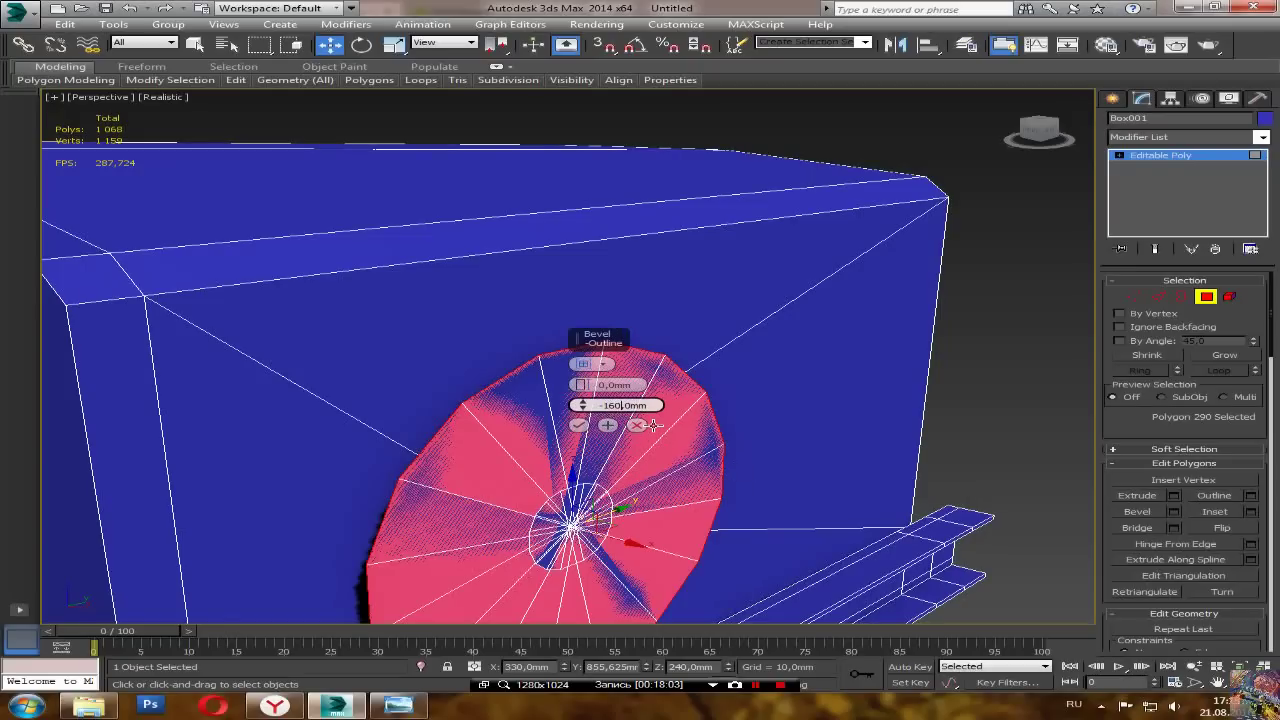
key(BackSpace)
key(Delete)
key(Delete)
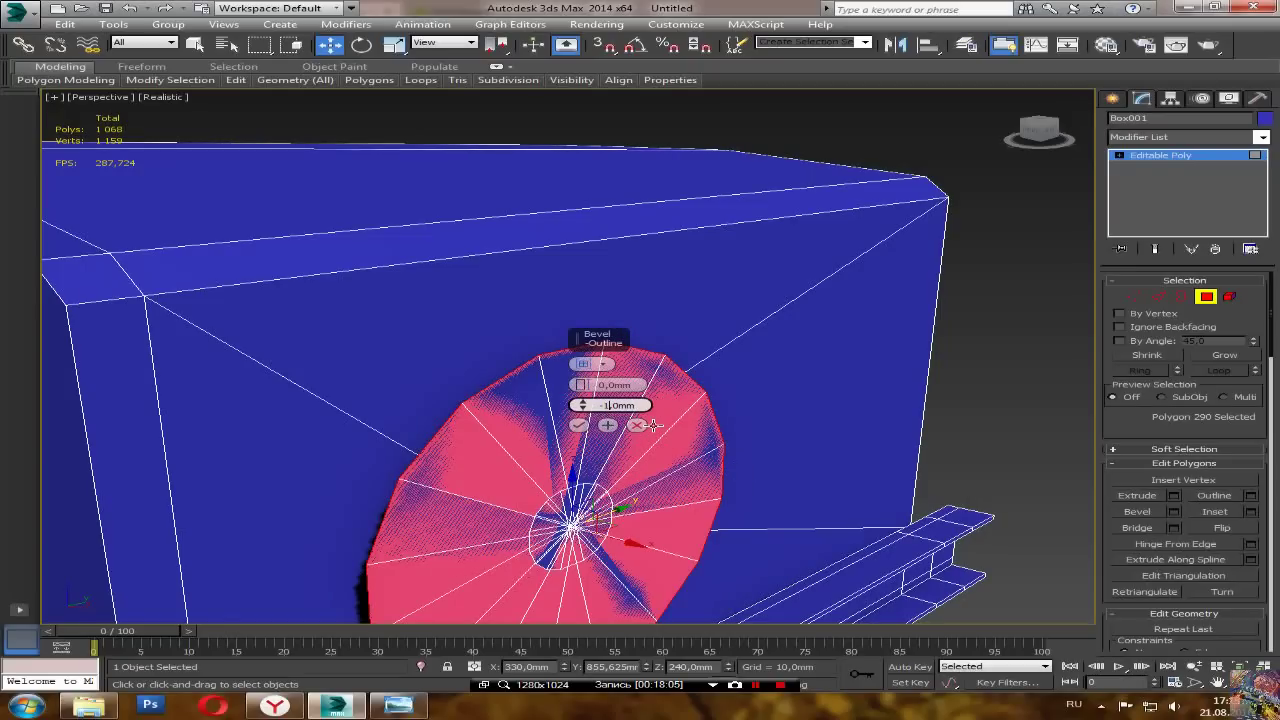
key(BackSpace)
text(5)
key(Return)
click(586, 425)
Step: Extrude the narrowed end polygon of the stub outward by 20 mm
click(1174, 495)
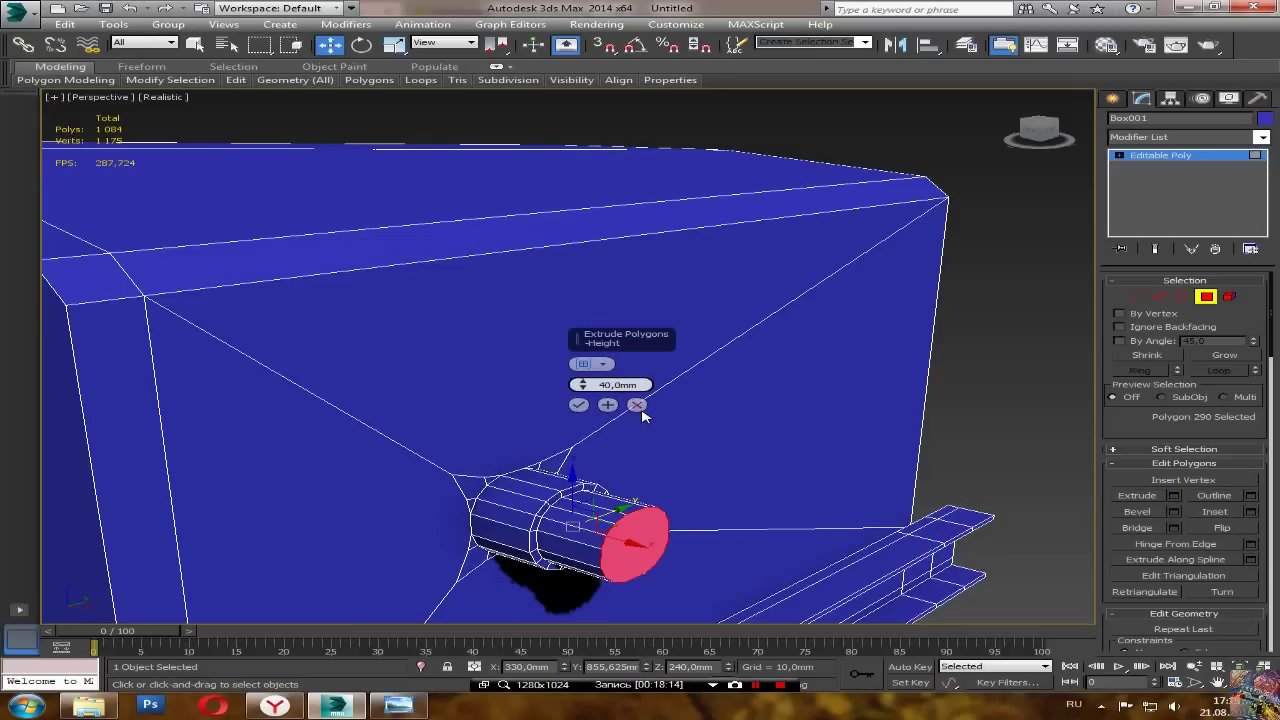
key(BackSpace)
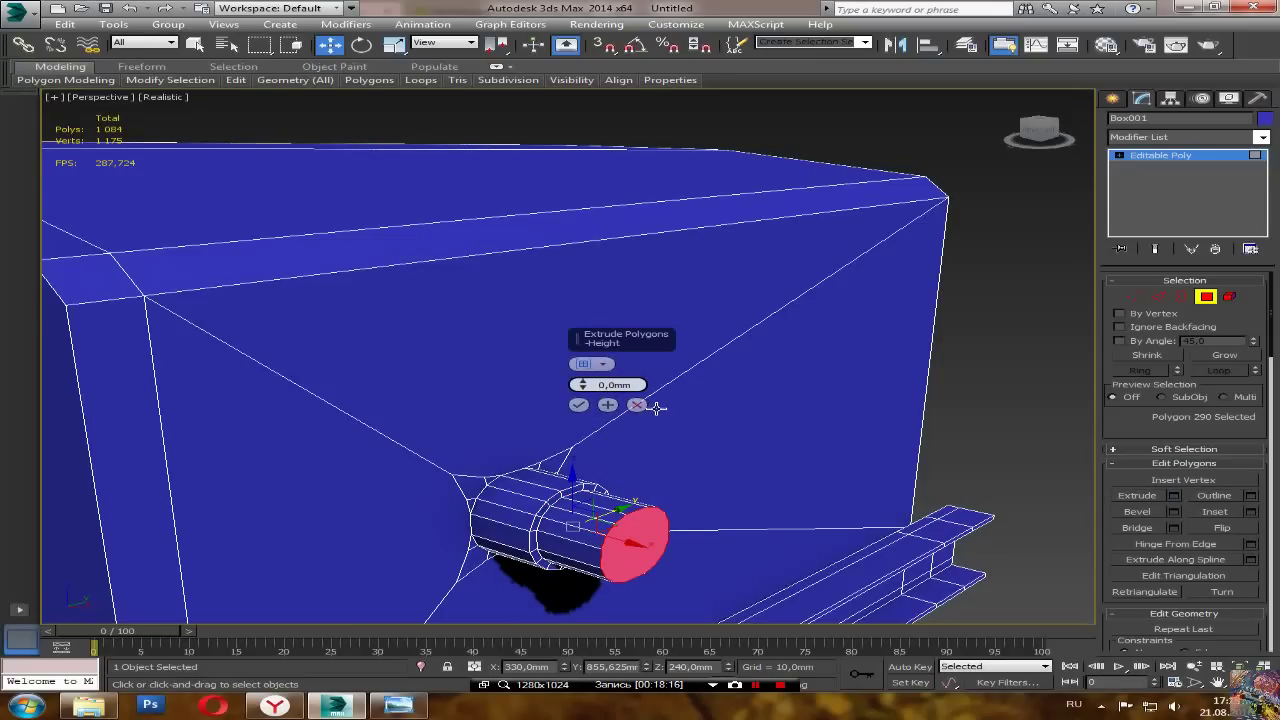
key(Return)
click(579, 405)
alt+middle_drag(583, 409, 616, 448)
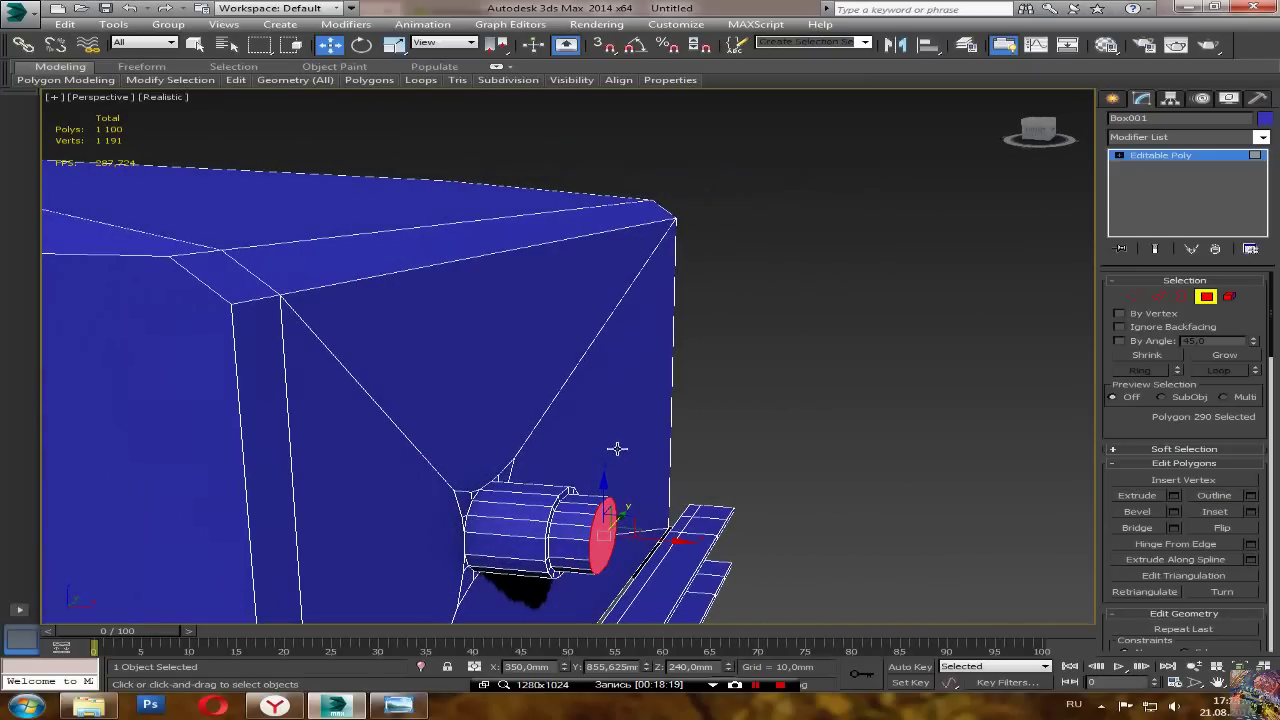
Step: Extrude the end polygon in two 20 mm segments, rotating it upward on each one to start a pipe elbow
click(361, 44)
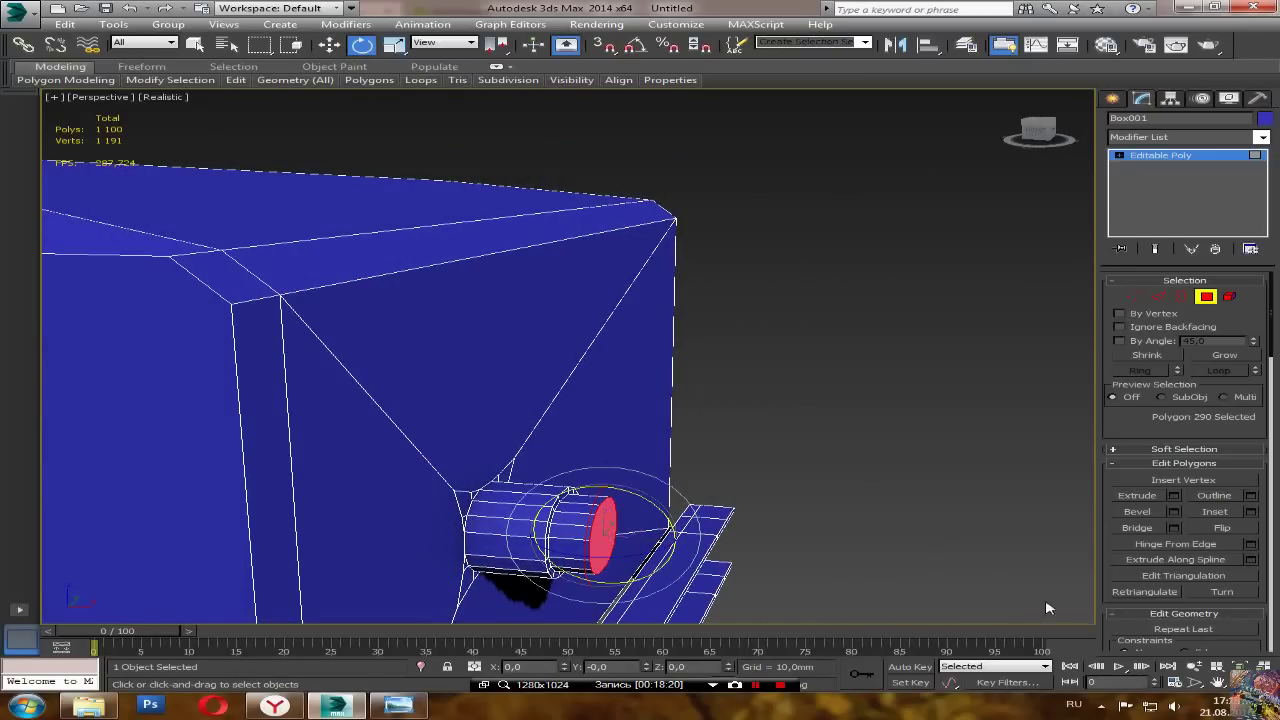
click(1173, 495)
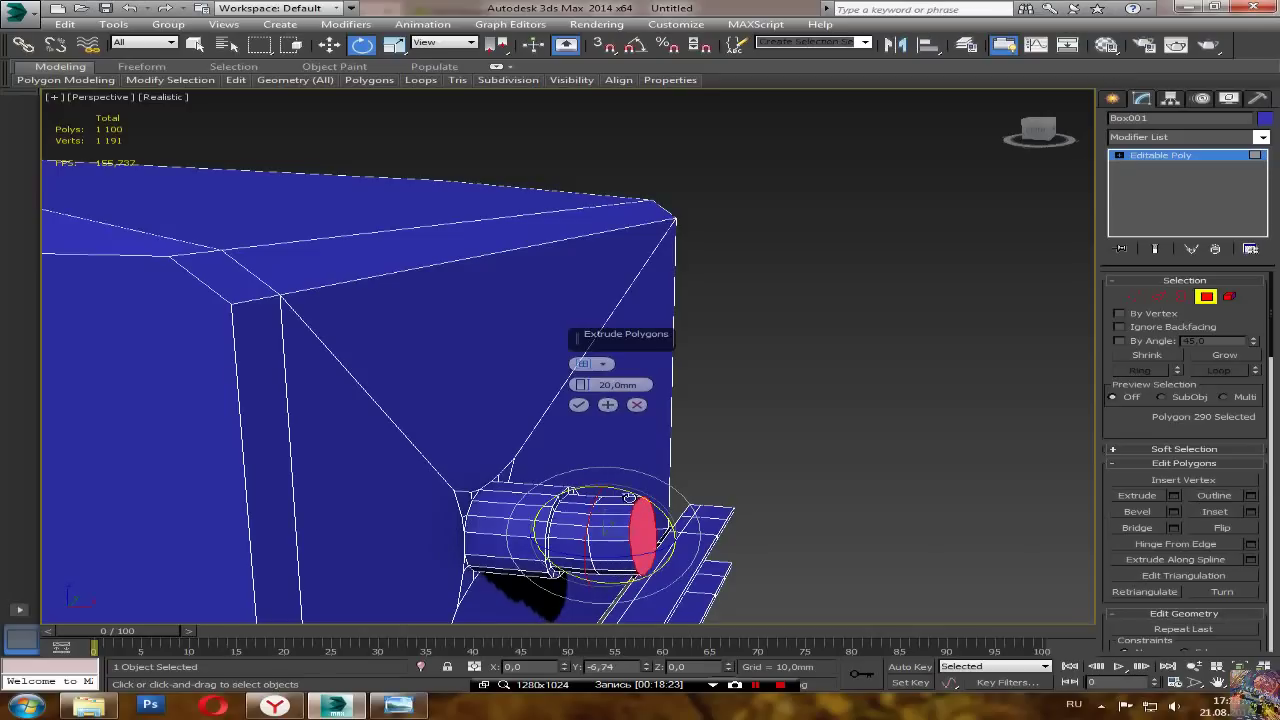
drag(633, 497, 608, 493)
click(579, 404)
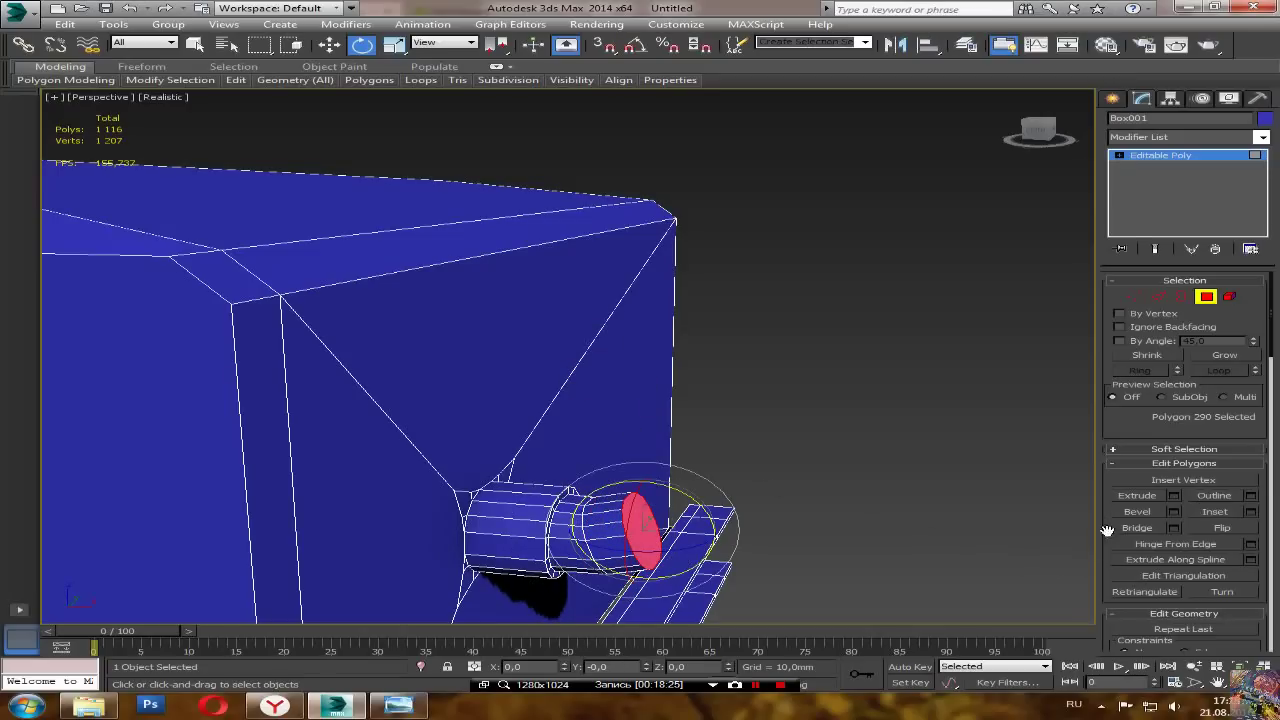
click(1173, 495)
drag(685, 496, 634, 482)
click(579, 404)
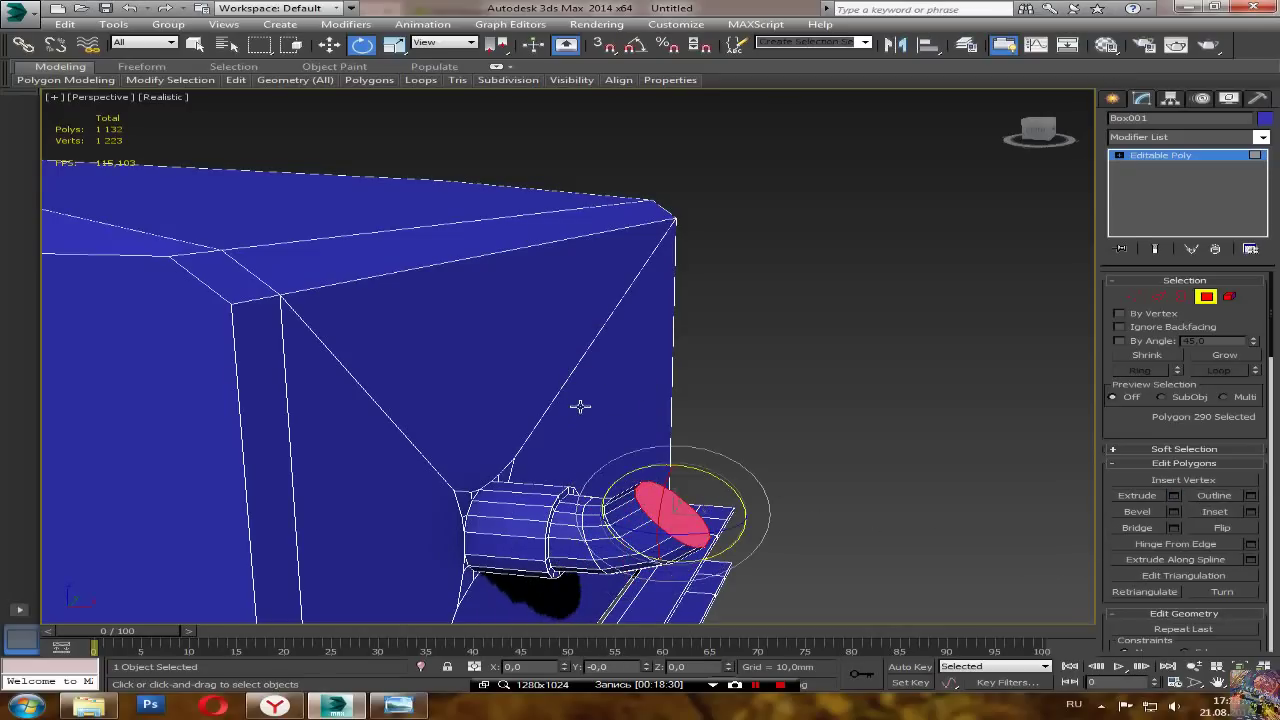
Step: Extrude two more 20 mm elbow segments, rotating the end polygon on each one until it faces straight up
click(1173, 495)
drag(723, 478, 673, 462)
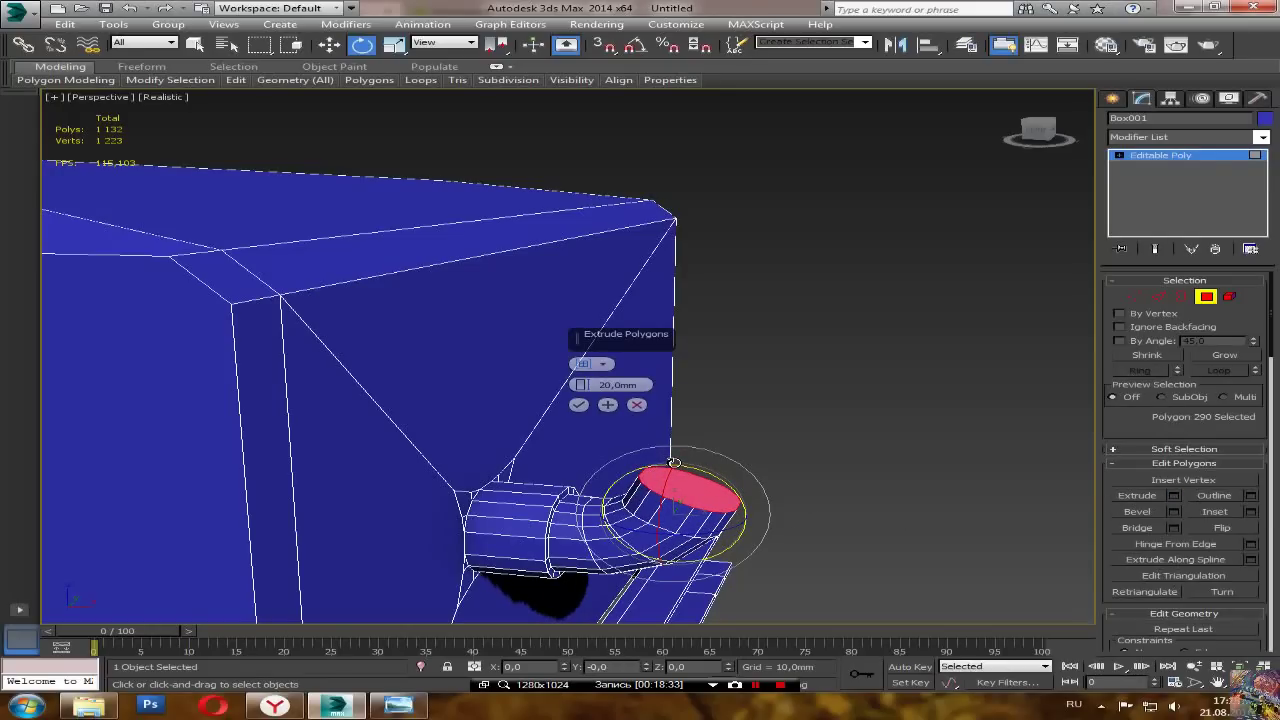
click(579, 405)
click(1173, 495)
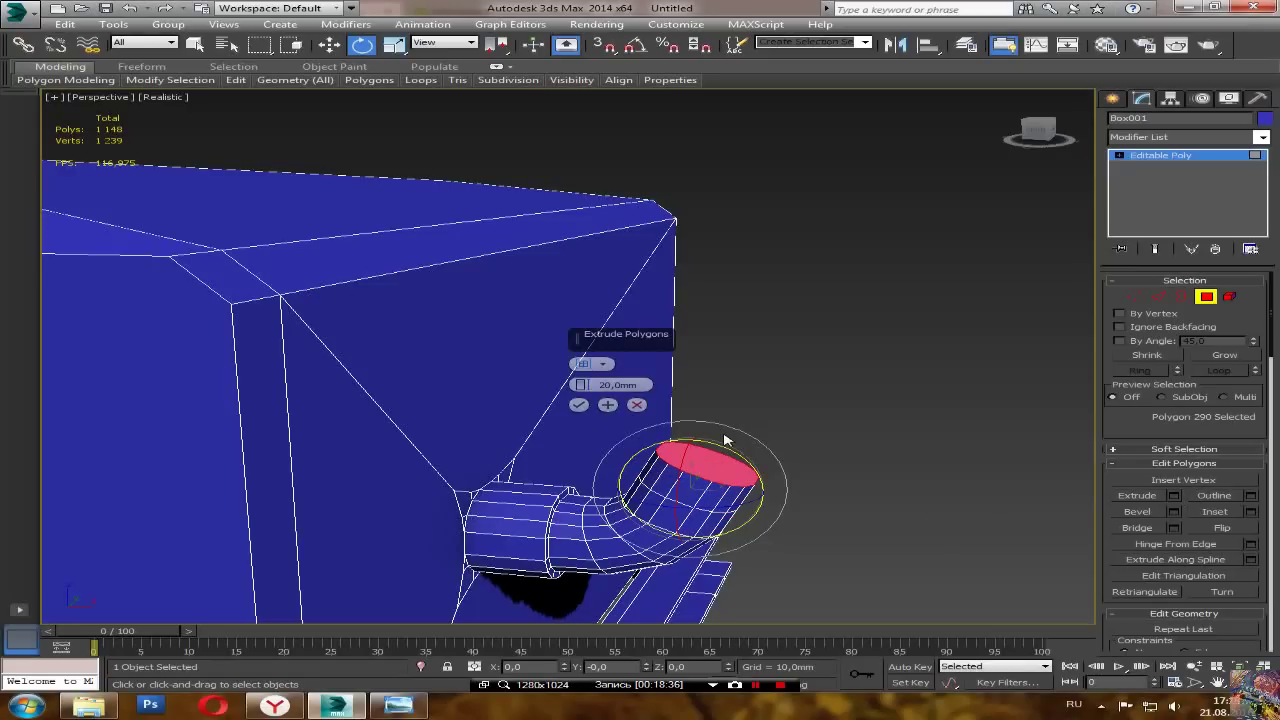
drag(712, 445, 680, 430)
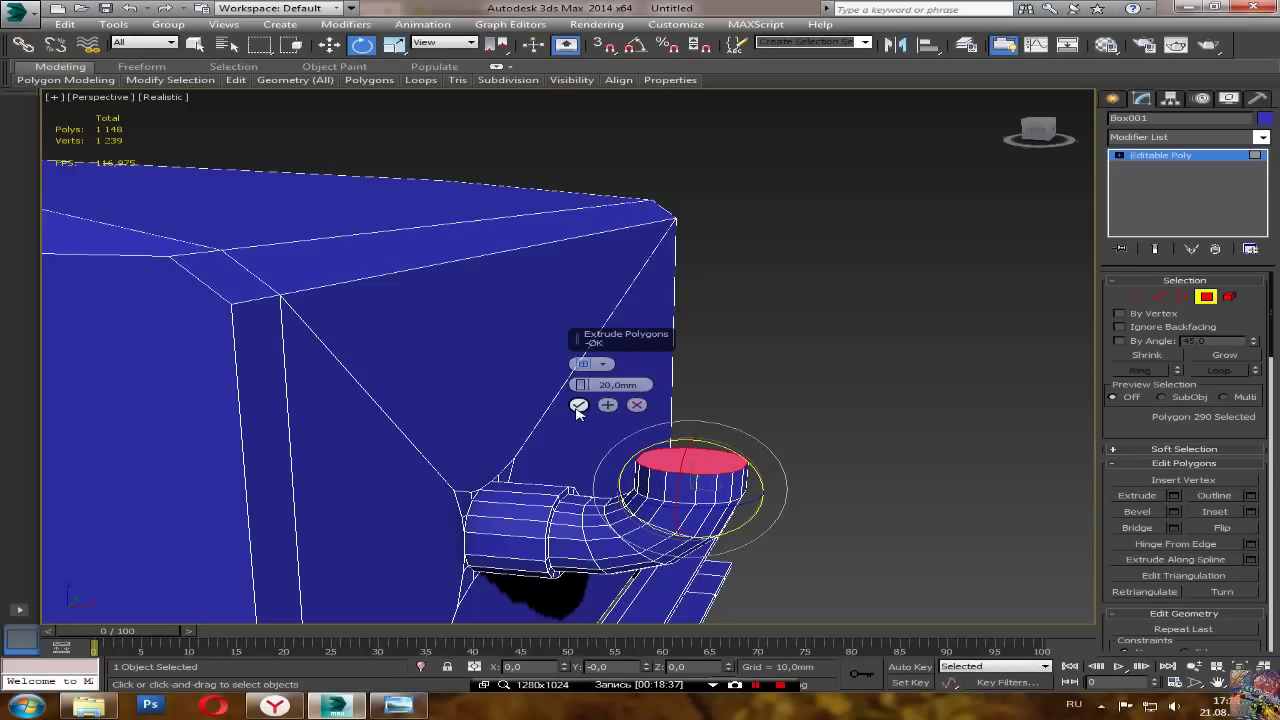
click(579, 405)
Step: Start extruding the elbow's upward-facing end polygon into a vertical pipe, with the height set to 300 mm
alt+middle_drag(568, 498, 443, 529)
scroll(591, 501, down, 4)
alt+middle_drag(500, 480, 722, 480)
click(329, 44)
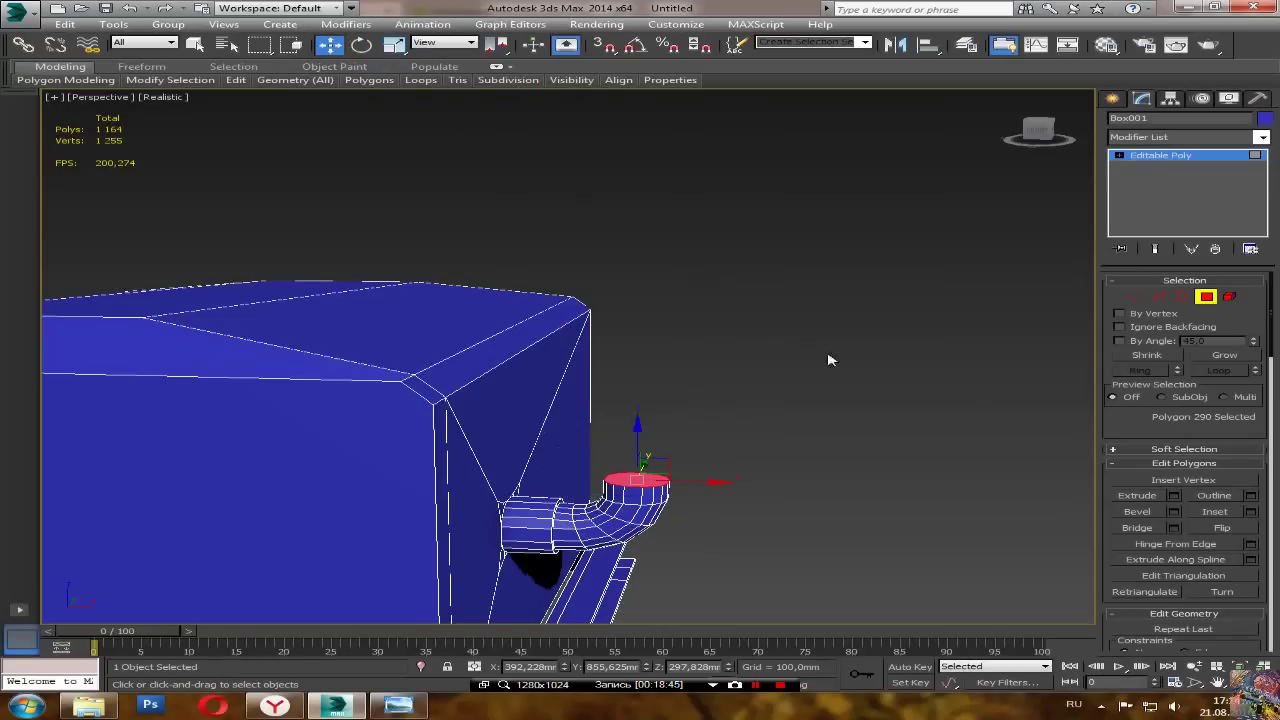
click(1174, 495)
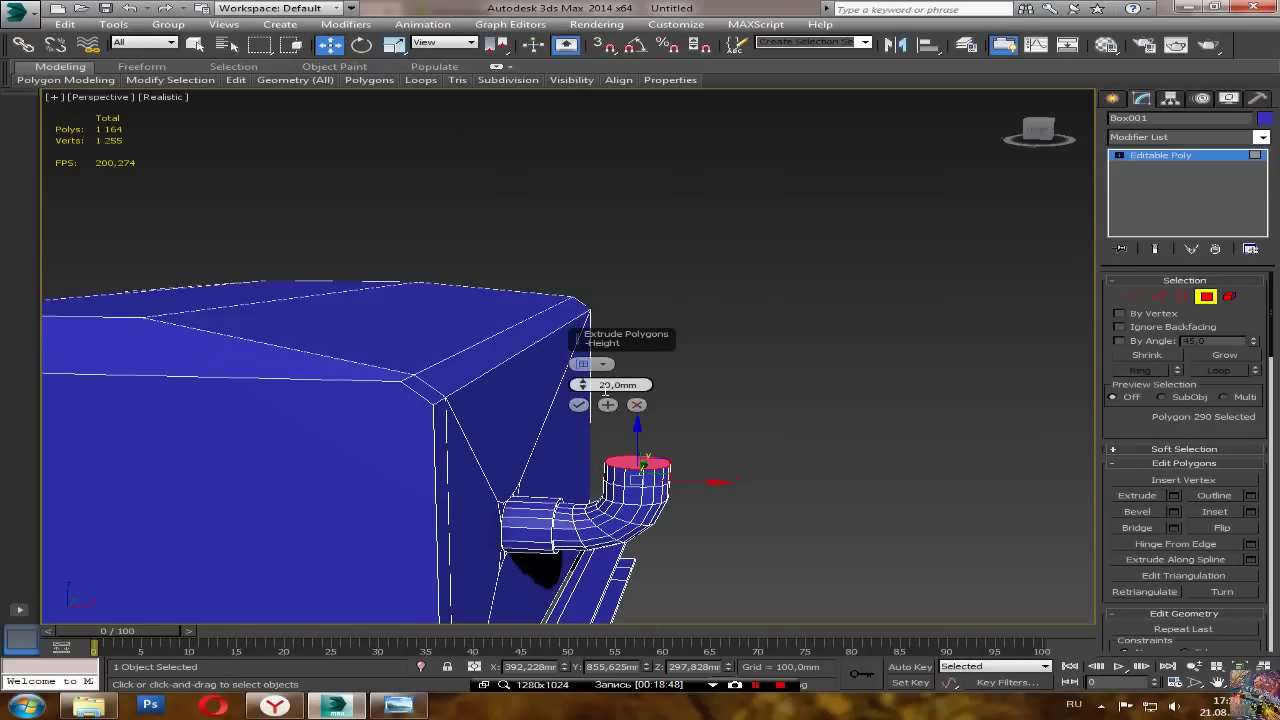
text(0)
key(Return)
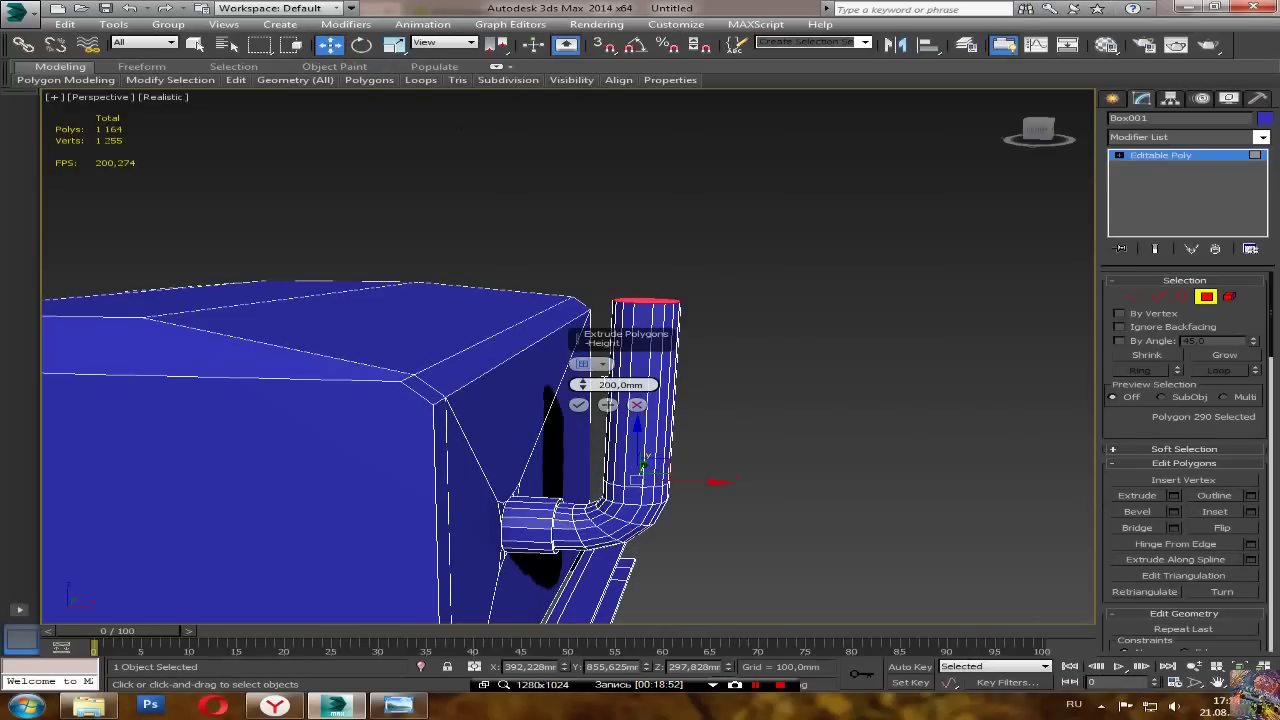
key(Delete)
text(3)
key(Return)
alt+middle_drag(785, 498, 735, 484)
scroll(766, 484, down, 4)
scroll(735, 484, up, 2)
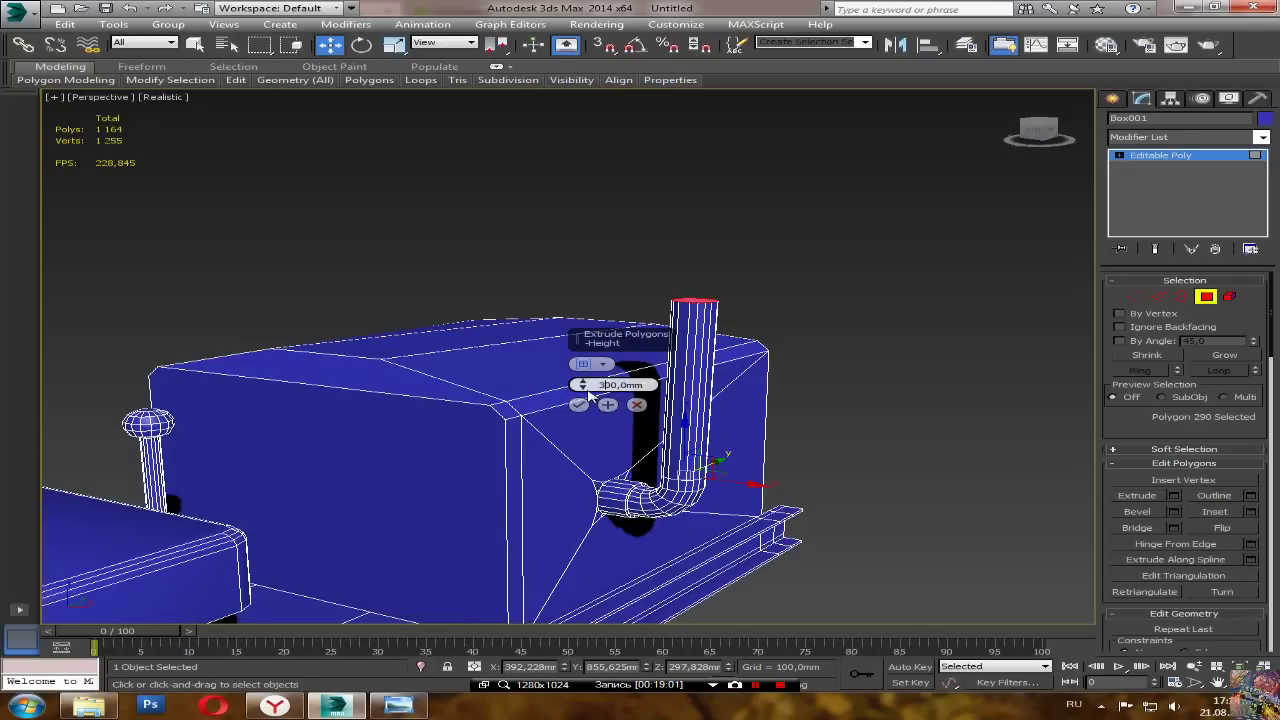
Step: Set the vertical pipe's extrusion height to 1000 mm and apply it
drag(584, 383, 600, 385)
text(5)
key(Return)
middle_drag(815, 500, 709, 492)
scroll(834, 524, down, 3)
alt+middle_drag(784, 520, 607, 516)
scroll(725, 535, down, 4)
alt+middle_drag(744, 550, 697, 547)
scroll(632, 482, up, 3)
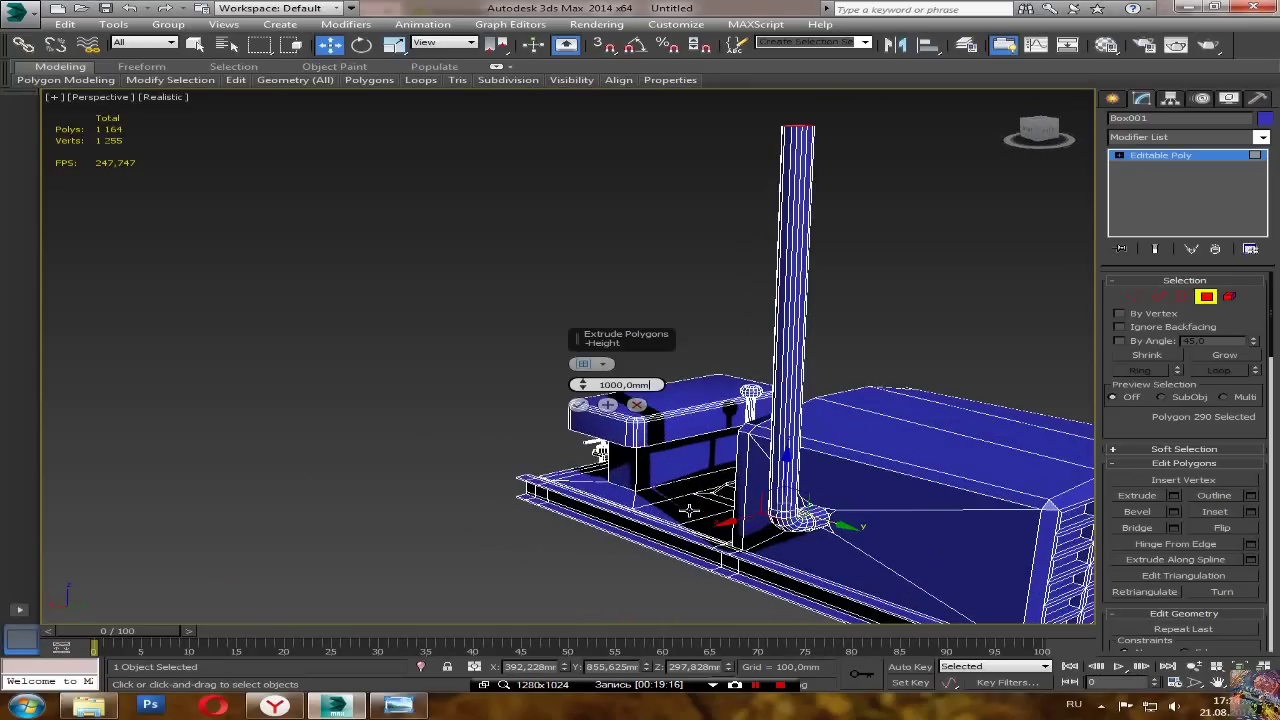
click(582, 408)
Step: Bevel the pipe's top polygon with a height of 0 mm and an outline of -5 mm to form a rim
alt+middle_drag(900, 410, 795, 513)
scroll(774, 481, up, 3)
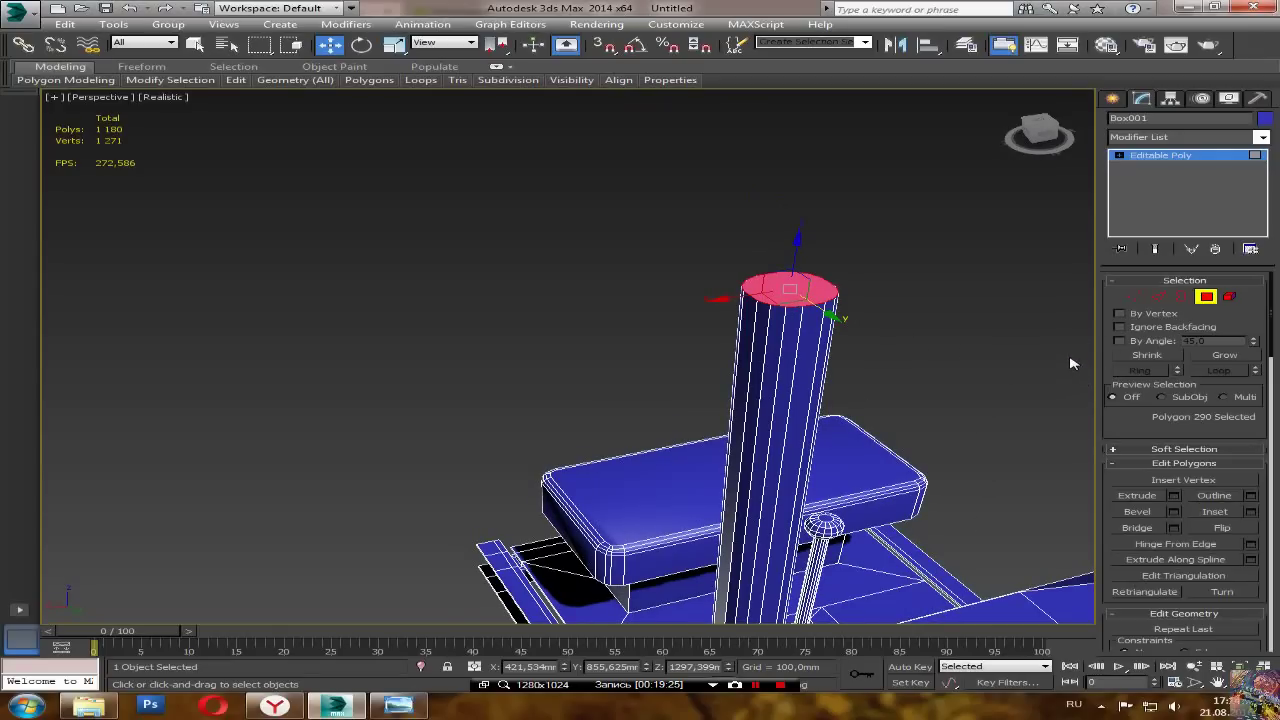
scroll(775, 450, down, 5)
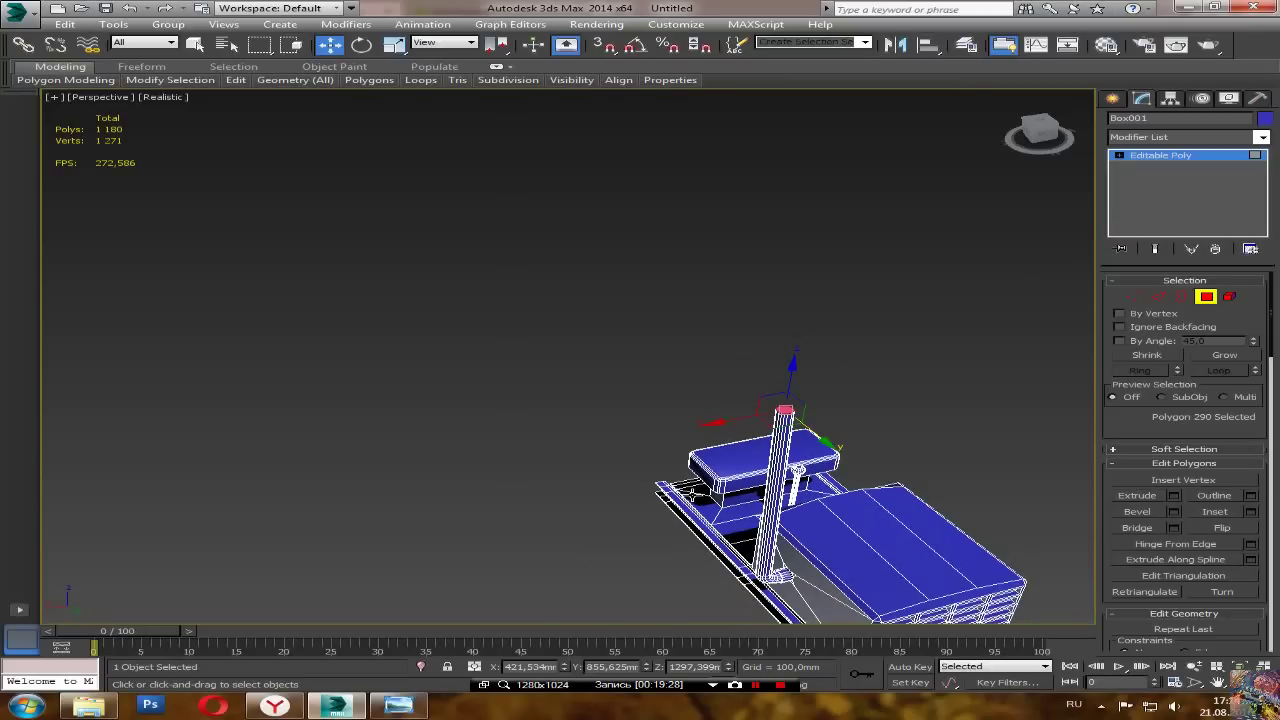
alt+middle_drag(631, 492, 845, 453)
scroll(720, 430, up, 5)
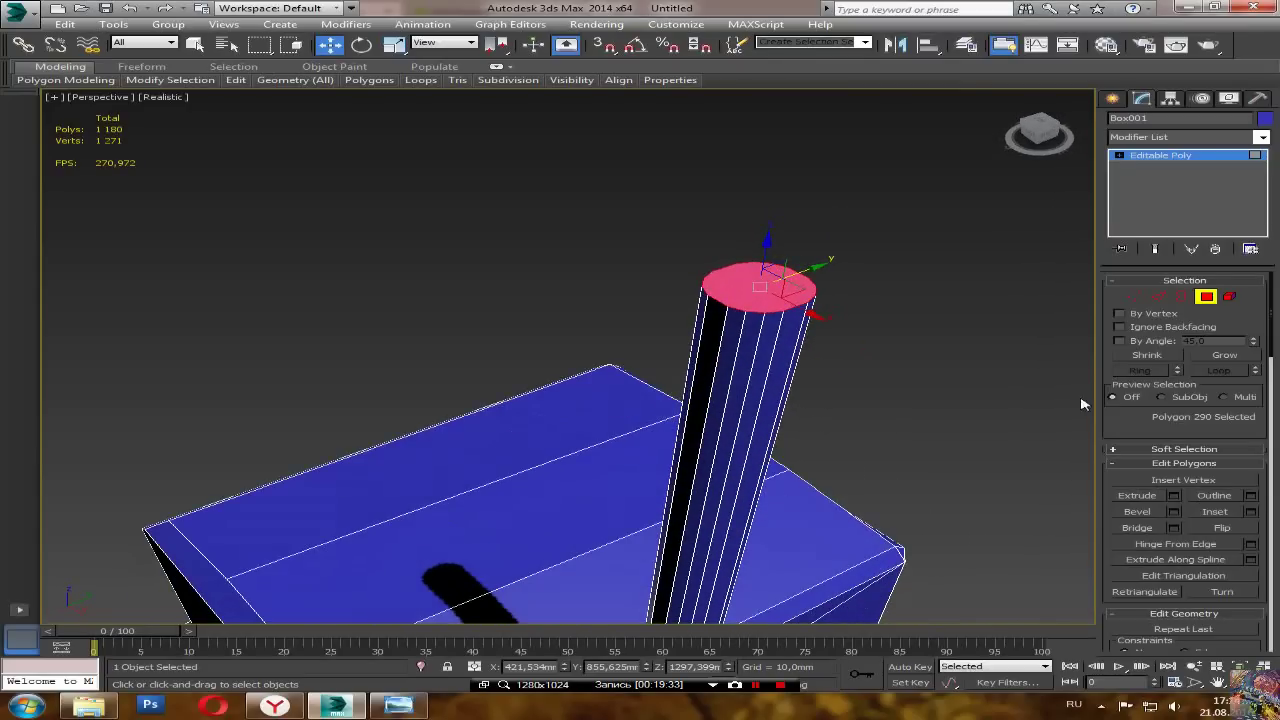
click(1163, 512)
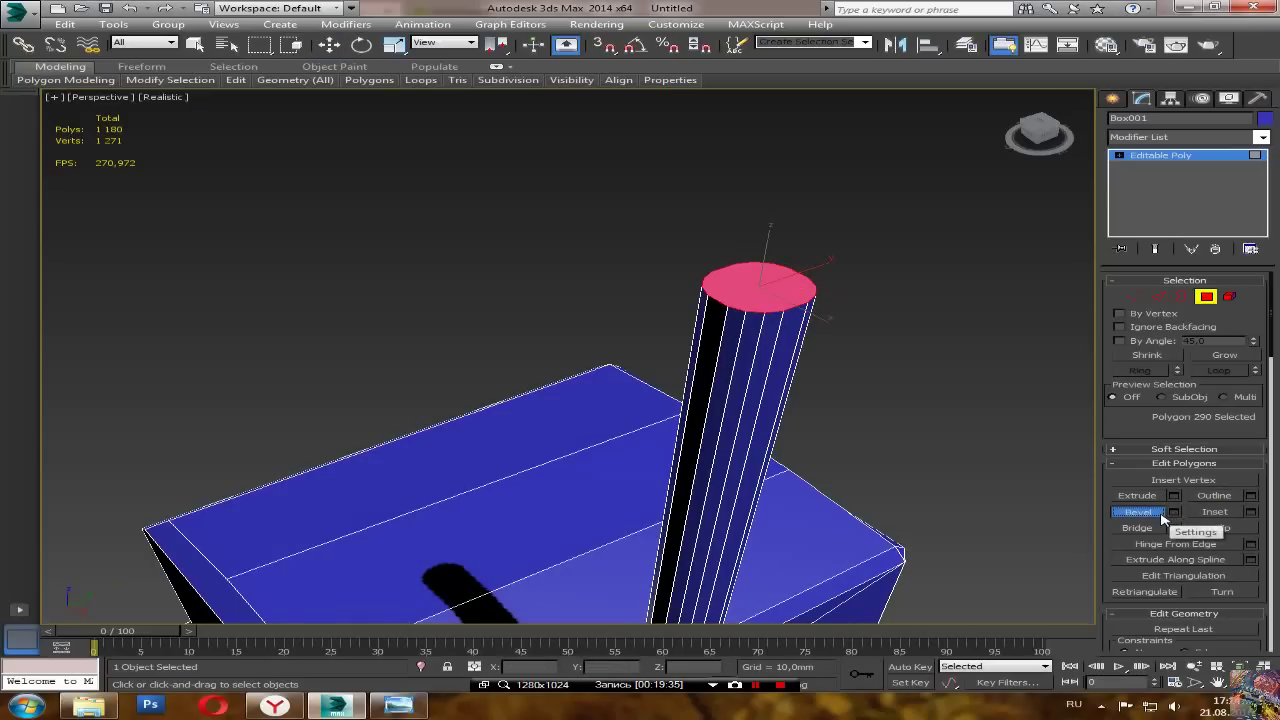
click(1162, 512)
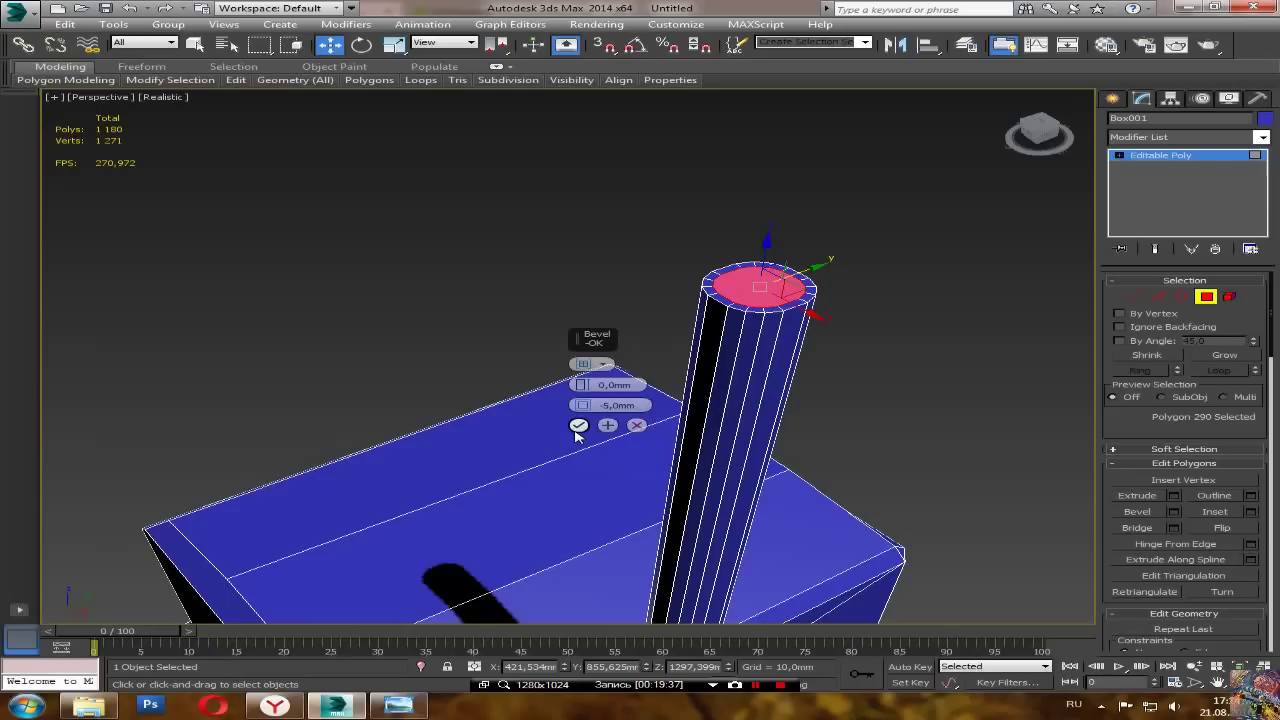
click(574, 430)
Step: Extrude the inset top polygon by -1000 mm to hollow out the vertical pipe
click(1174, 495)
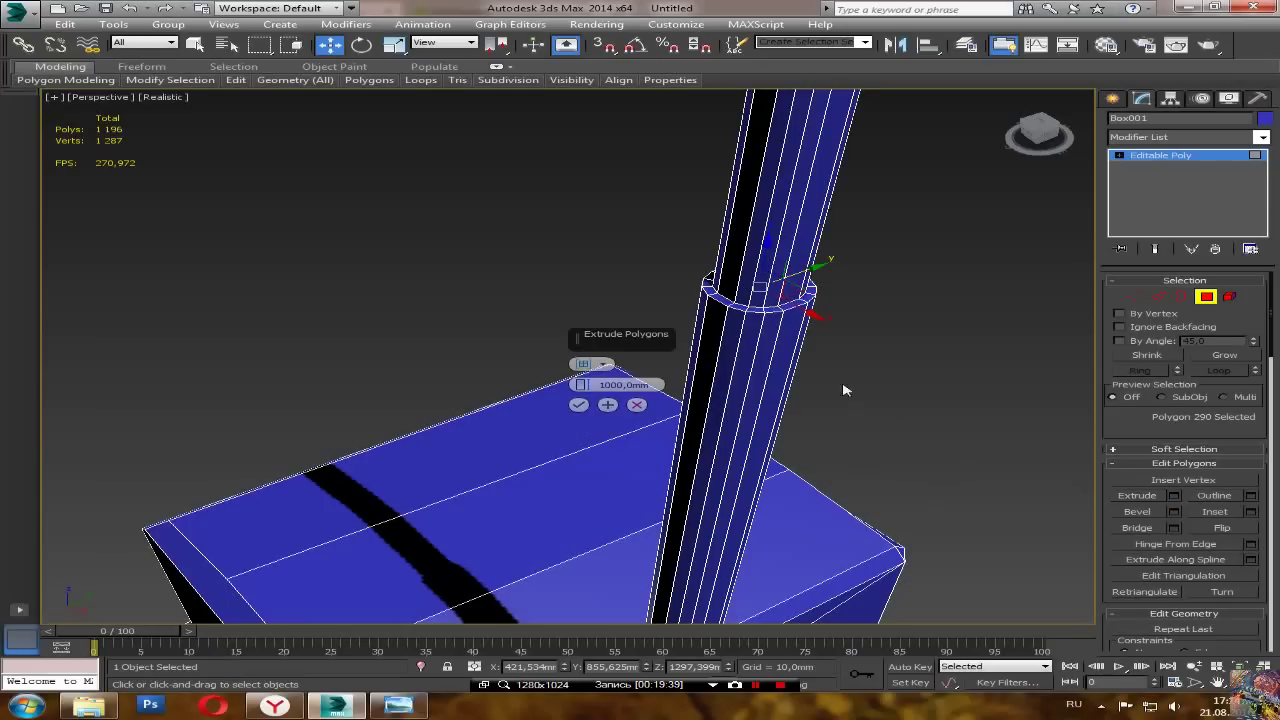
text(-)
click(578, 405)
click(578, 406)
Step: Examine the hollowed pipe and its elbow from several sides of the vehicle body
alt+middle_drag(739, 344, 508, 320)
middle_drag(497, 425, 481, 401)
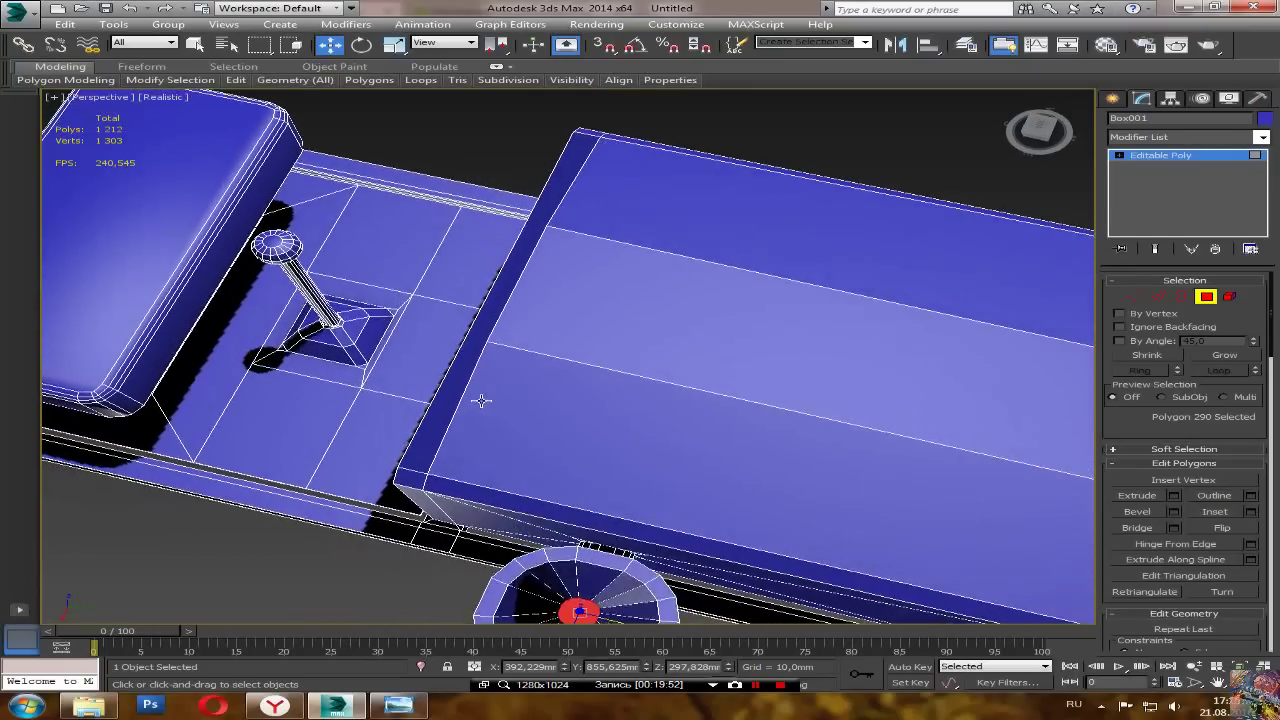
scroll(547, 459, down, 4)
alt+middle_drag(547, 459, 533, 400)
alt+middle_drag(663, 403, 593, 403)
scroll(593, 408, up, 1)
alt+middle_drag(589, 470, 675, 395)
scroll(560, 380, up, 5)
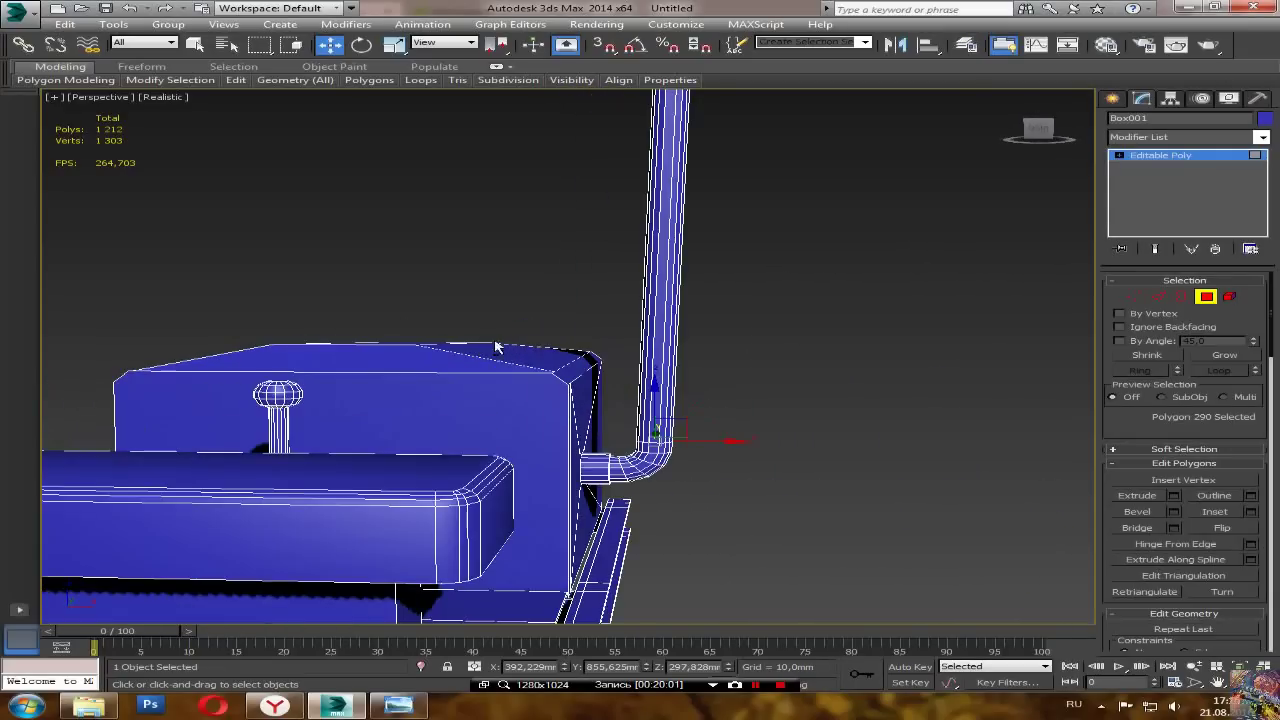
Step: Connect two neighbouring vertical edges of the exhaust pipe with two segments on the side facing the vehicle body
alt+middle_drag(502, 385, 510, 467)
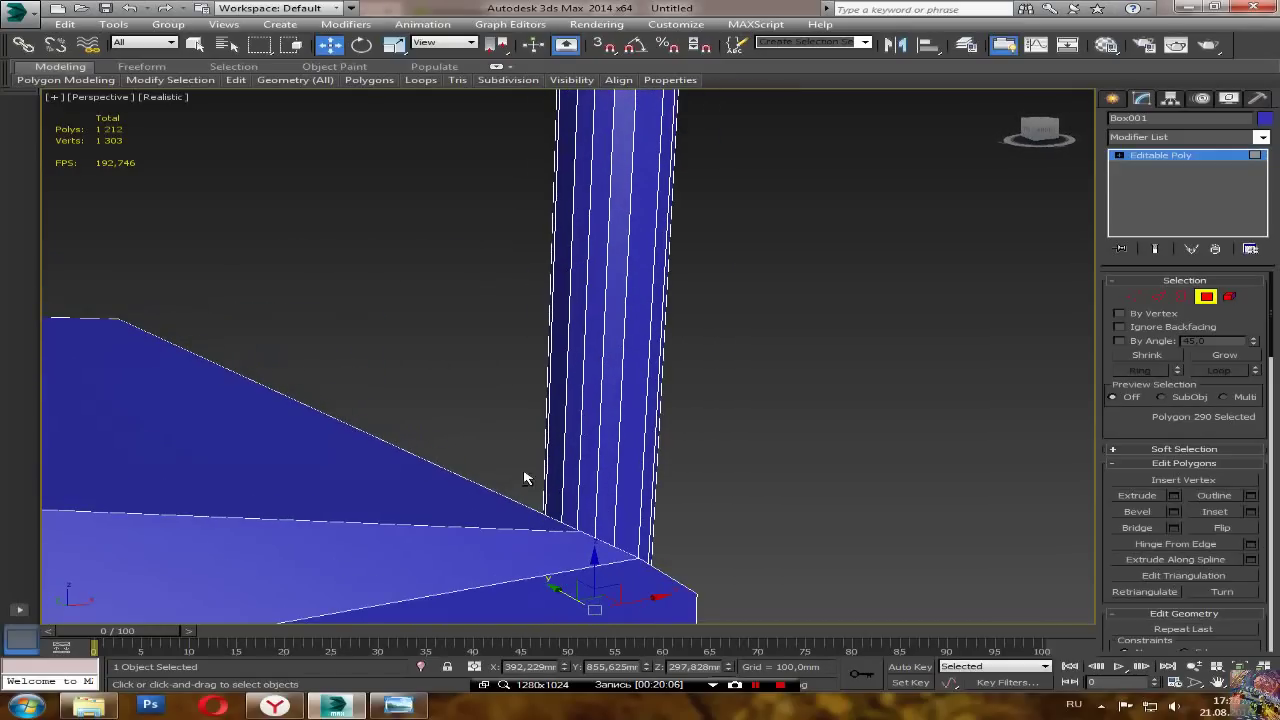
scroll(510, 467, up, 1)
click(1157, 297)
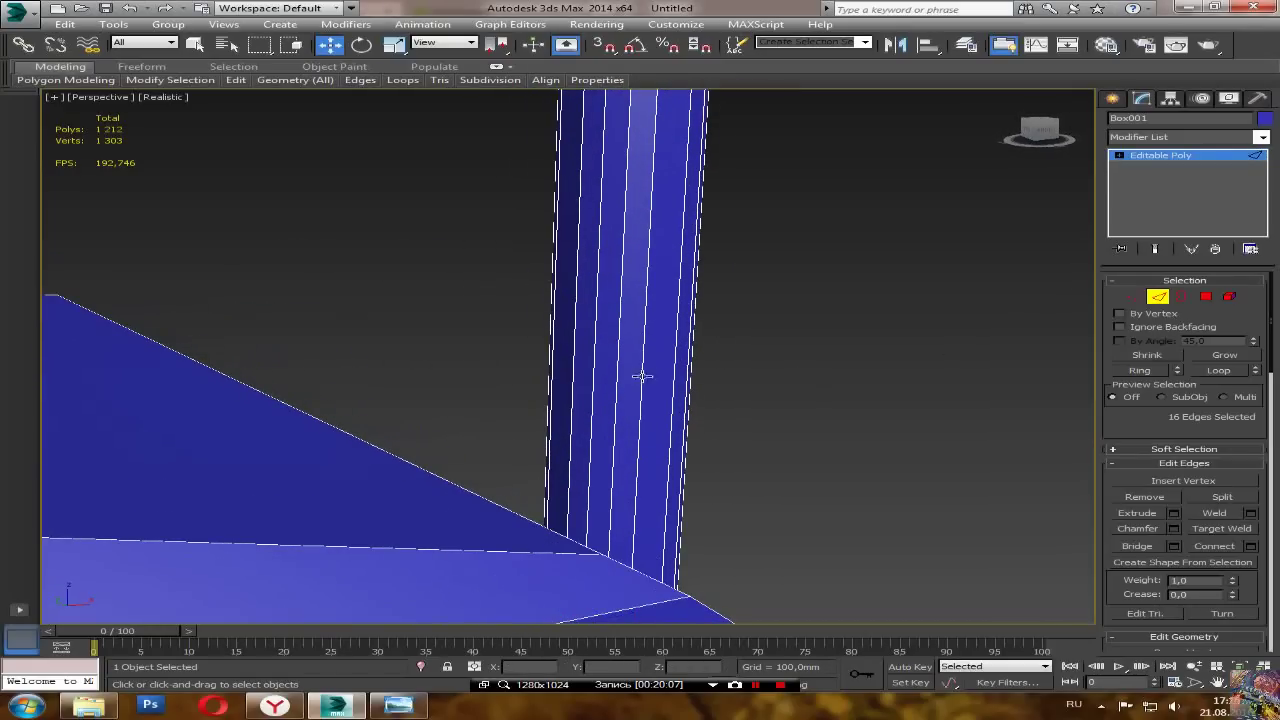
click(575, 385)
scroll(575, 385, down, 2)
alt+middle_drag(575, 385, 474, 410)
alt+middle_drag(531, 377, 724, 407)
ctrl+click(560, 338)
scroll(560, 338, down, 3)
alt+middle_drag(612, 352, 498, 364)
alt+middle_drag(519, 327, 678, 314)
click(1250, 546)
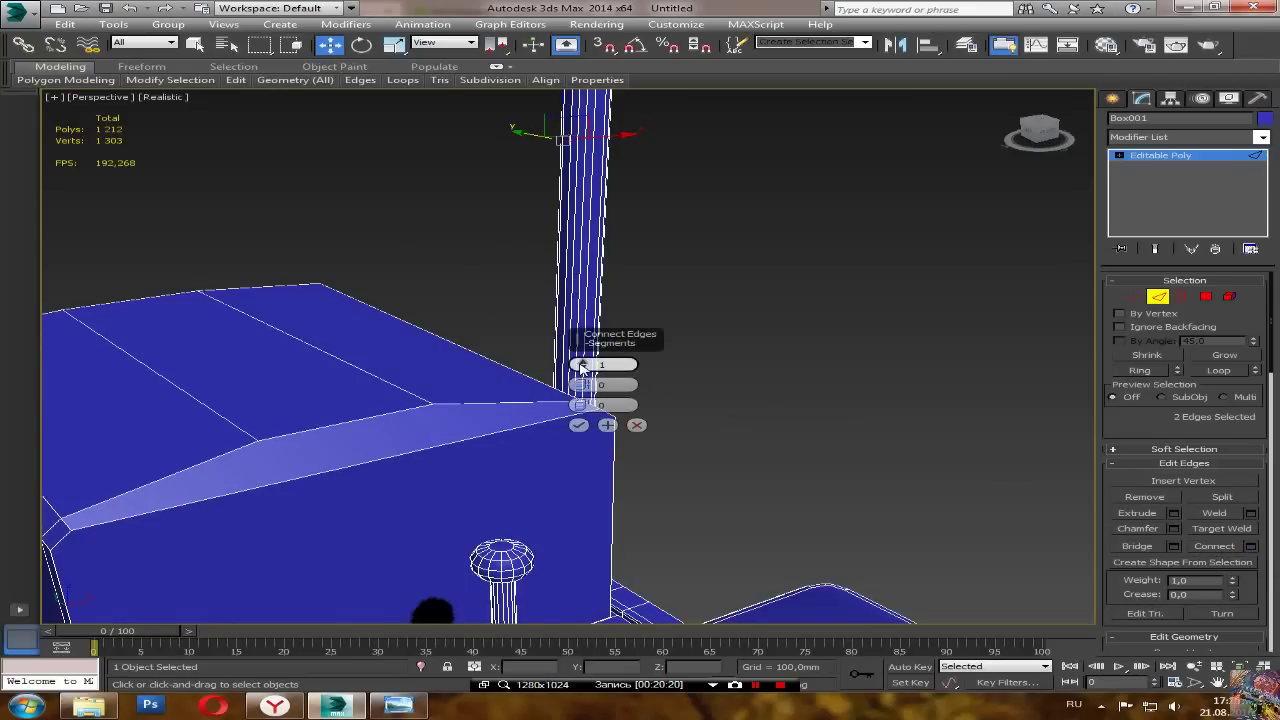
click(578, 425)
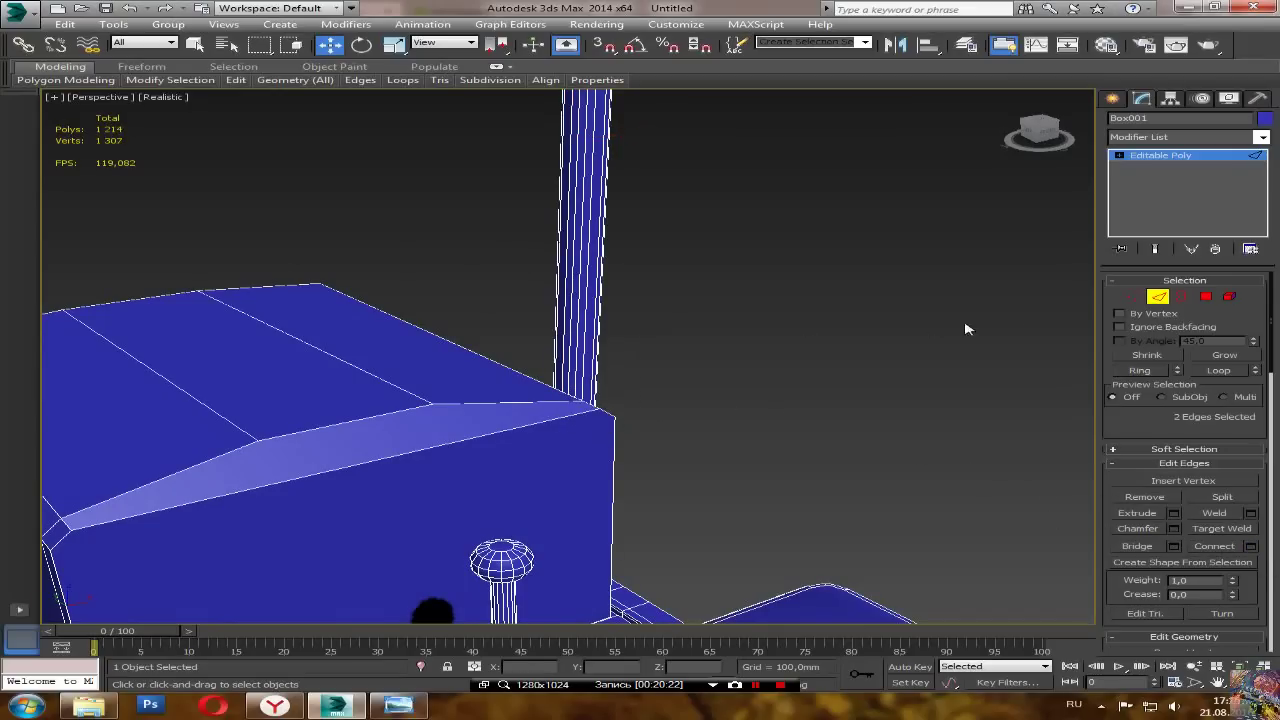
Step: Move one of the pipe's new cross edges down the vertical pipe toward the elbow
middle_drag(754, 276, 772, 345)
scroll(484, 378, up, 3)
click(684, 267)
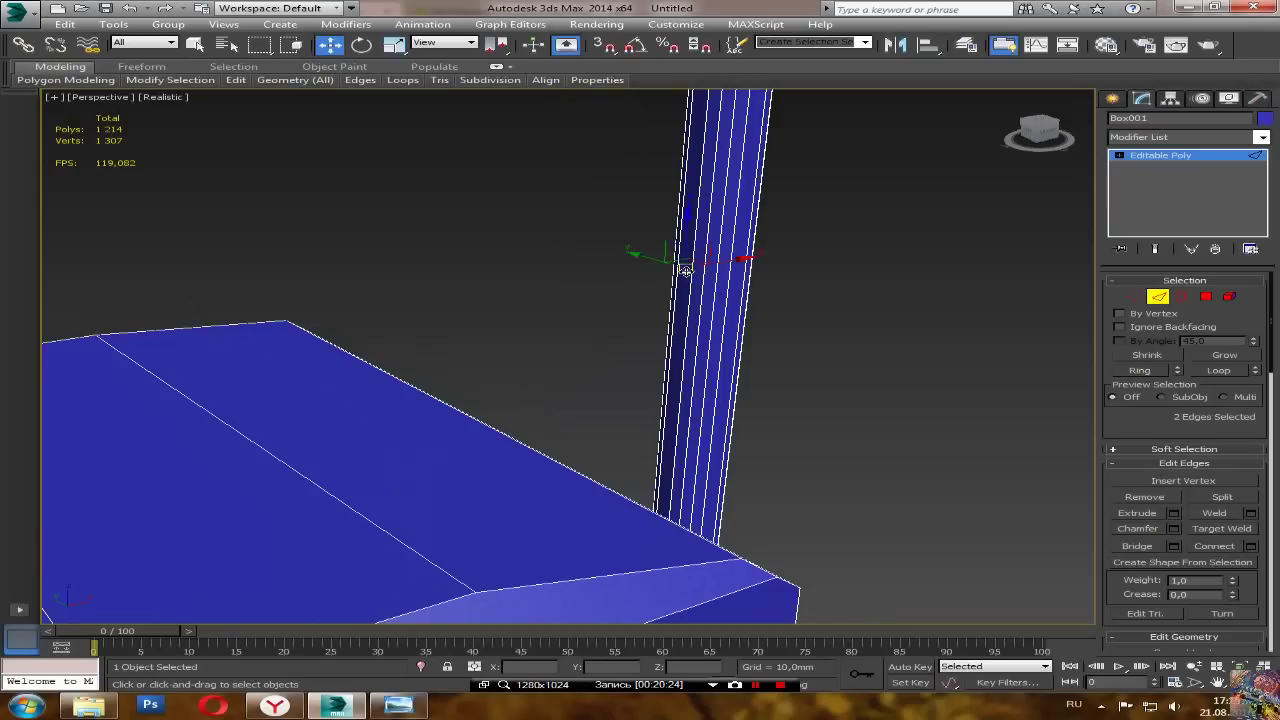
alt+middle_drag(716, 312, 650, 291)
drag(689, 234, 696, 500)
alt+middle_drag(634, 511, 736, 520)
scroll(845, 346, down, 5)
alt+middle_drag(824, 331, 657, 437)
scroll(690, 300, up, 3)
scroll(694, 439, up, 5)
scroll(645, 320, up, 2)
Step: Move the other new cross edge down the pipe to a height of about 397 mm, close above the first one
click(625, 247)
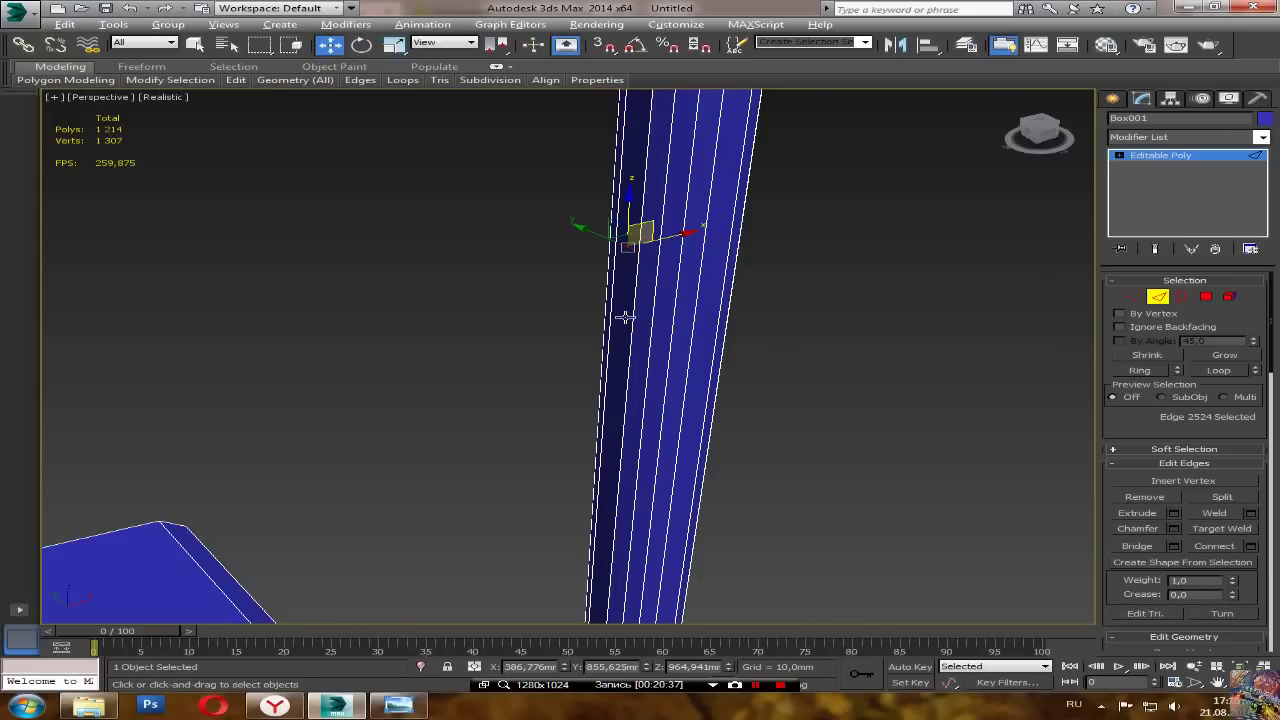
alt+middle_drag(634, 317, 478, 279)
scroll(519, 325, down, 3)
alt+middle_drag(561, 382, 543, 377)
drag(599, 269, 563, 599)
middle_drag(545, 420, 546, 270)
alt+middle_drag(549, 336, 577, 349)
scroll(577, 349, up, 2)
scroll(560, 453, up, 2)
alt+middle_drag(551, 477, 560, 360)
drag(513, 300, 542, 401)
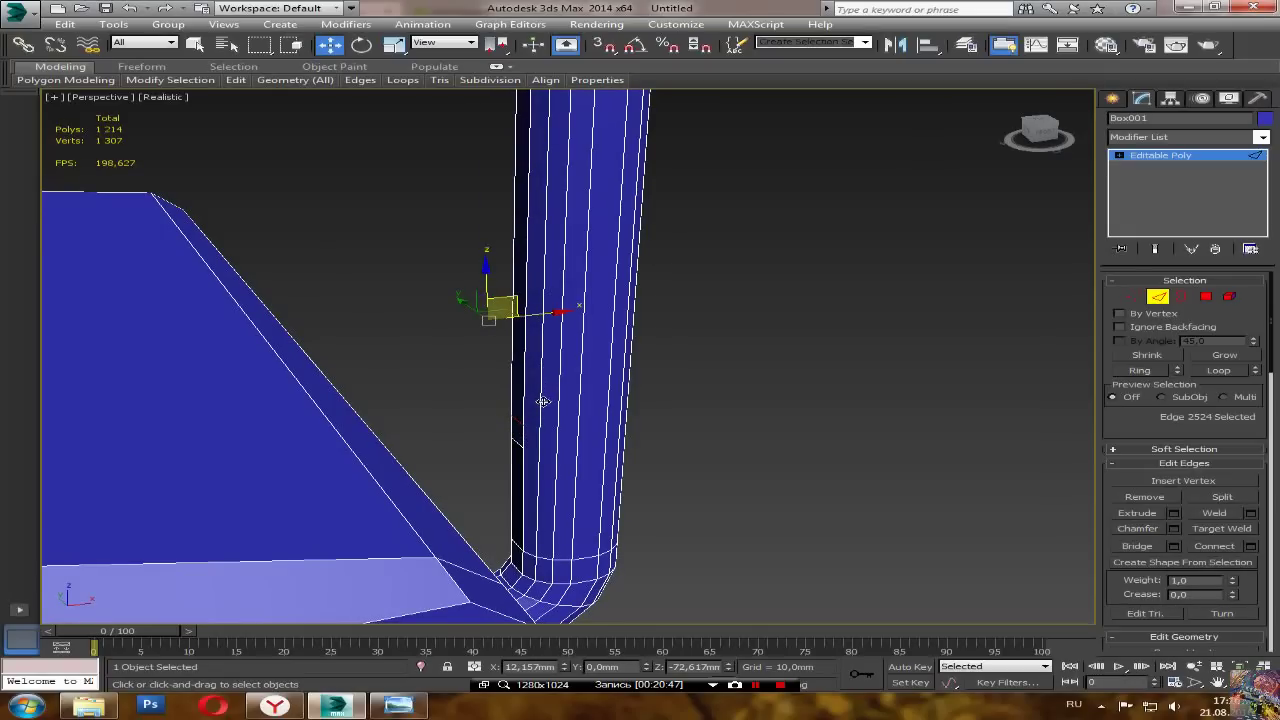
scroll(542, 401, down, 10)
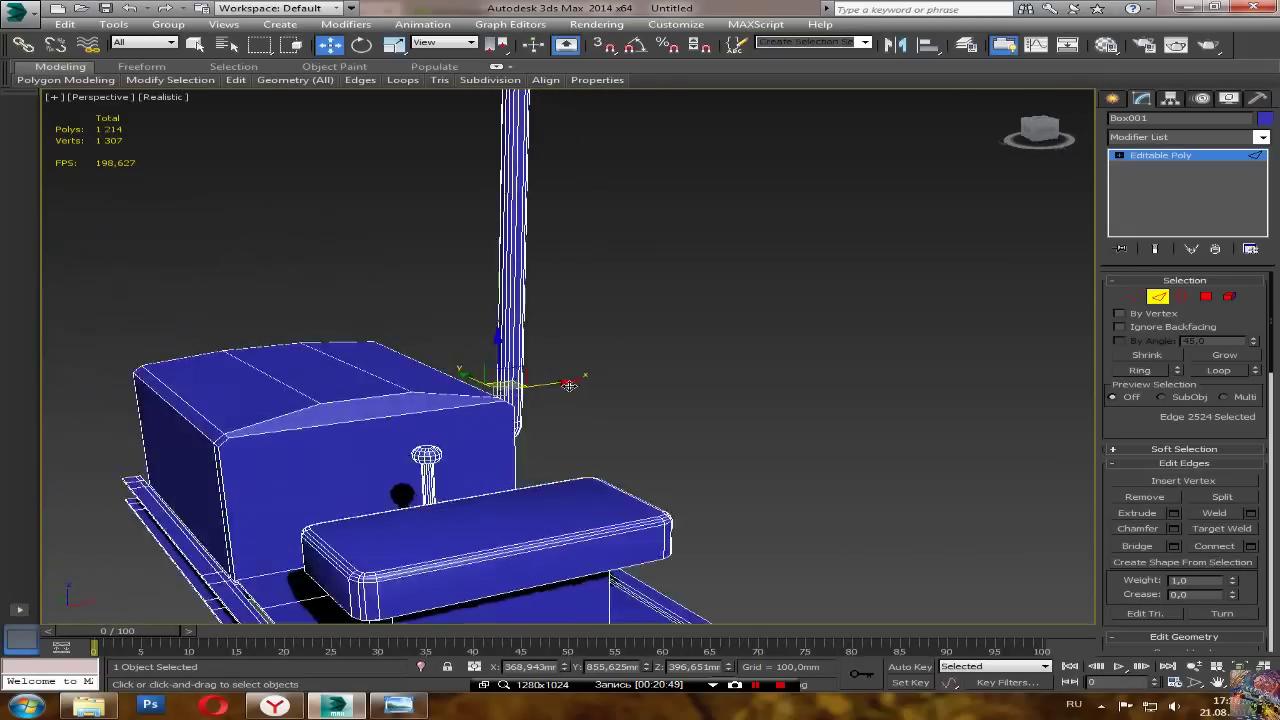
Step: Extrude the small pipe polygon between the two cross edges by 20 mm toward the body
scroll(568, 385, up, 6)
click(1208, 298)
middle_drag(470, 352, 504, 503)
click(495, 497)
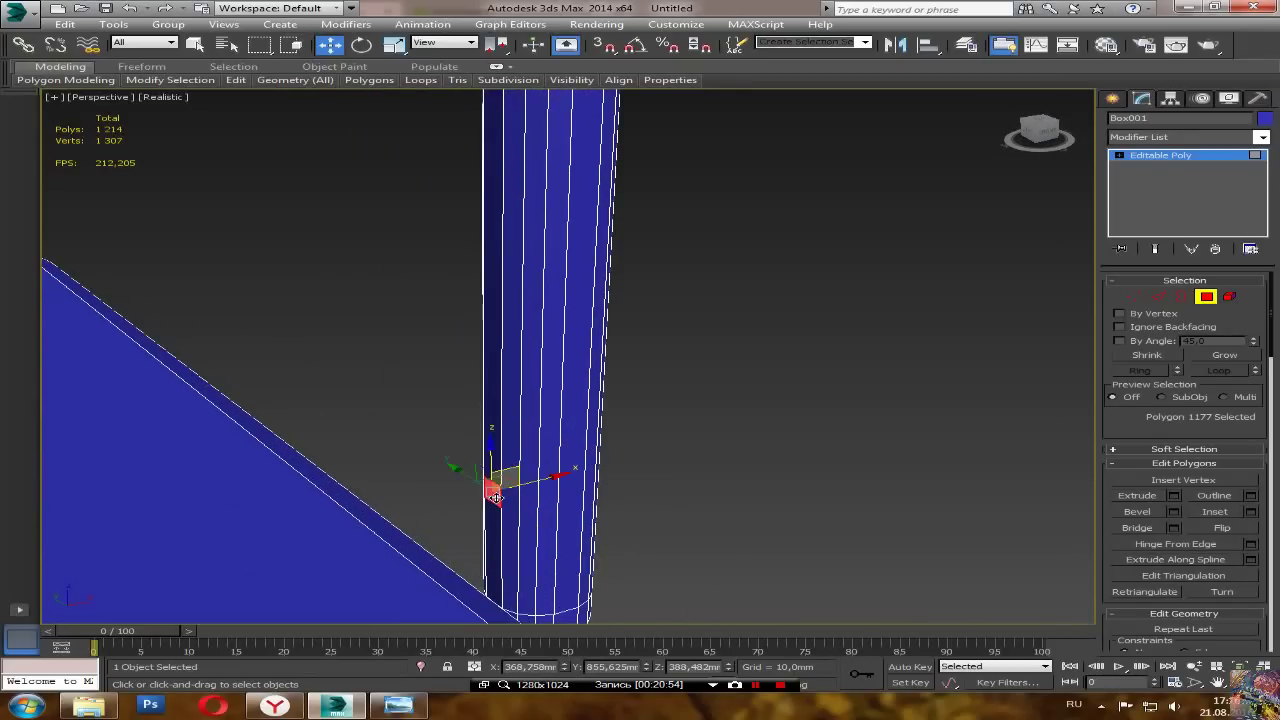
click(1175, 496)
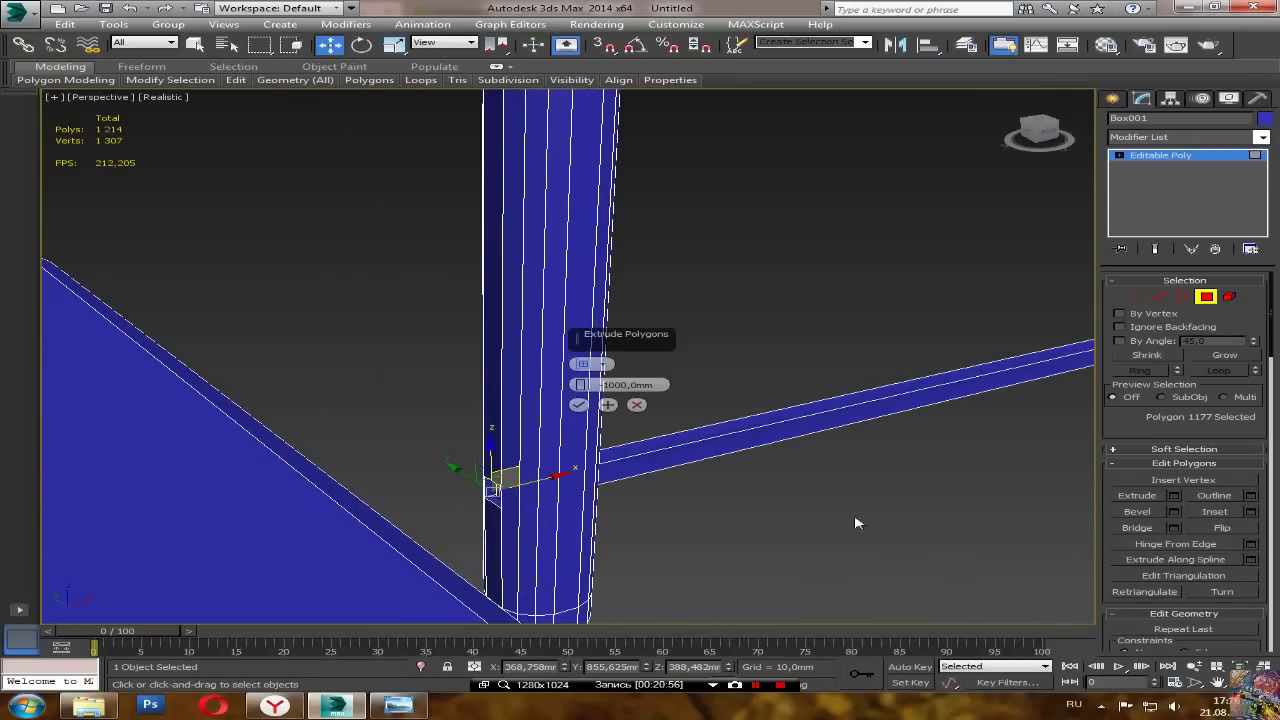
key(BackSpace)
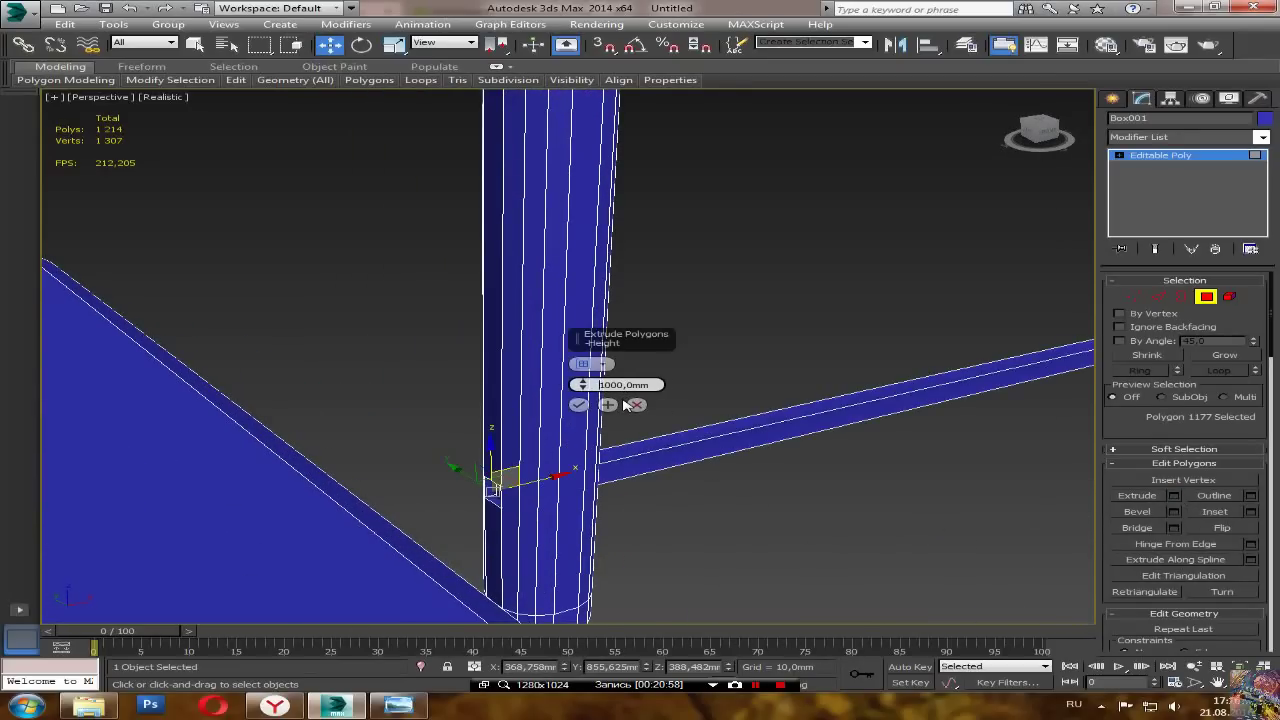
key(BackSpace)
key(BackSpace)
text(2)
click(579, 405)
alt+middle_drag(492, 473, 475, 504)
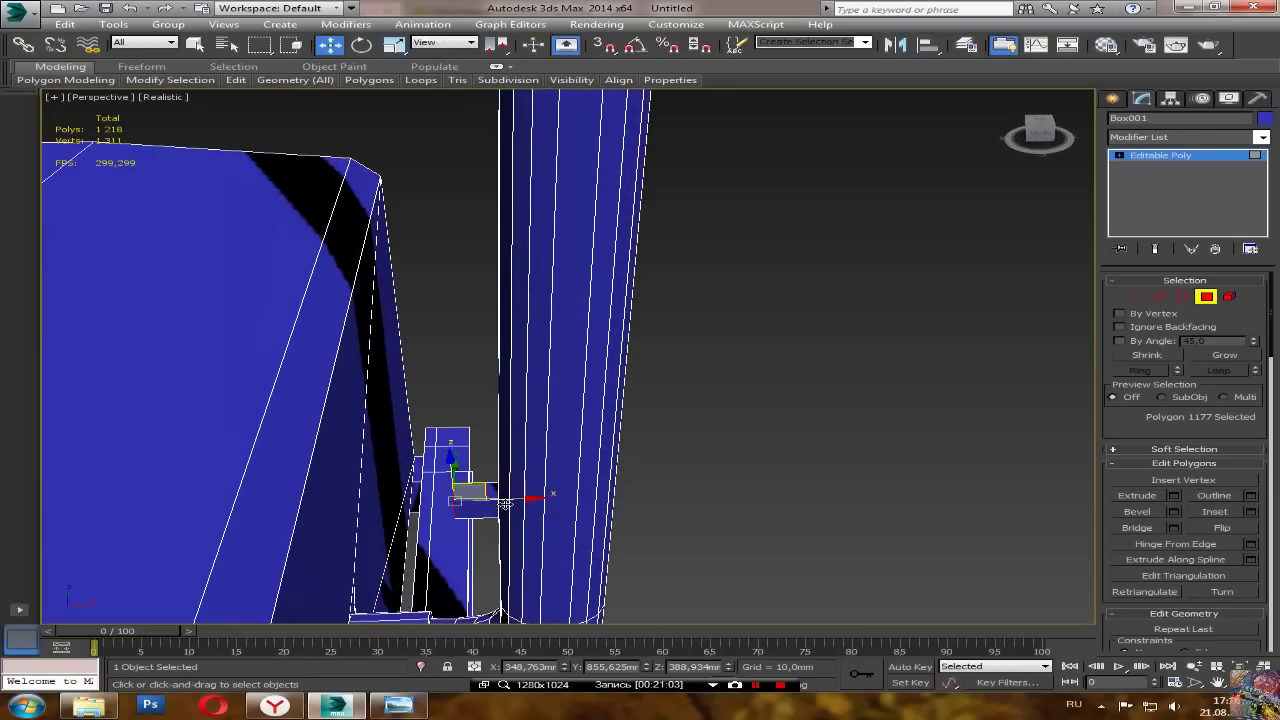
drag(530, 502, 403, 499)
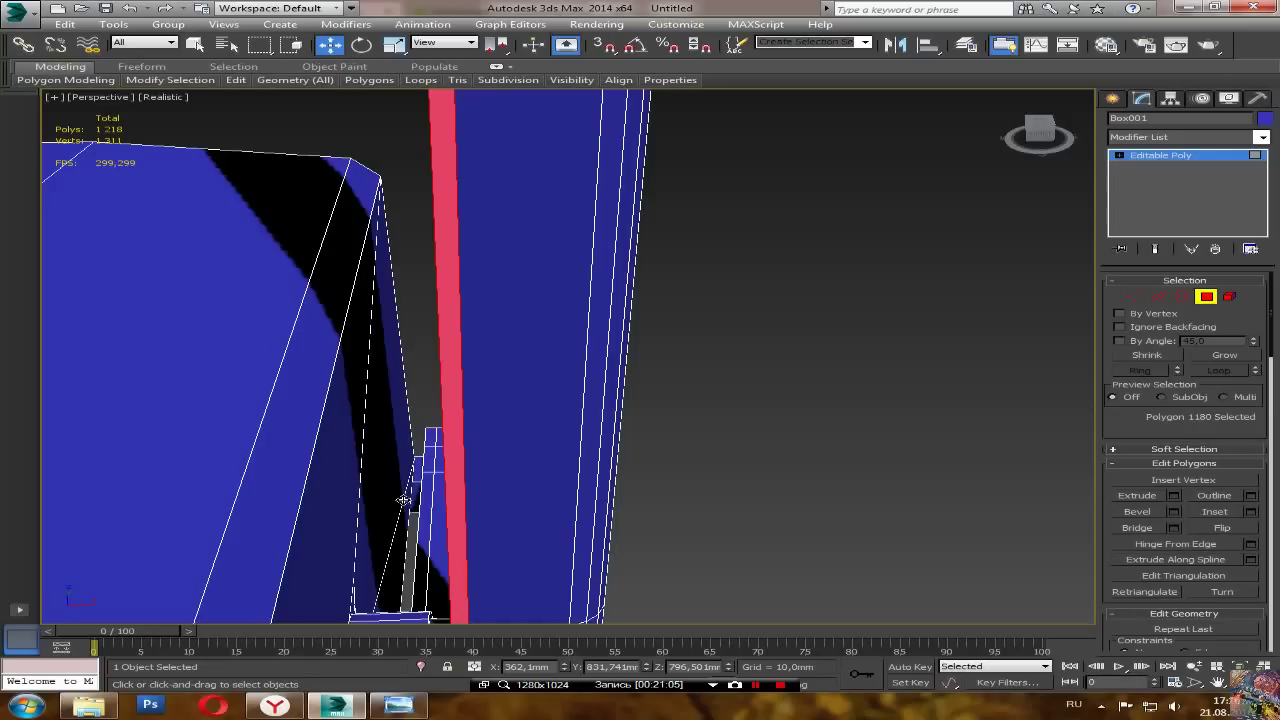
key(ctrl+z)
key(ctrl+z)
Step: Move the bracket's end polygon along X into the vehicle body to about 280 mm and delete that polygon
drag(534, 491, 383, 505)
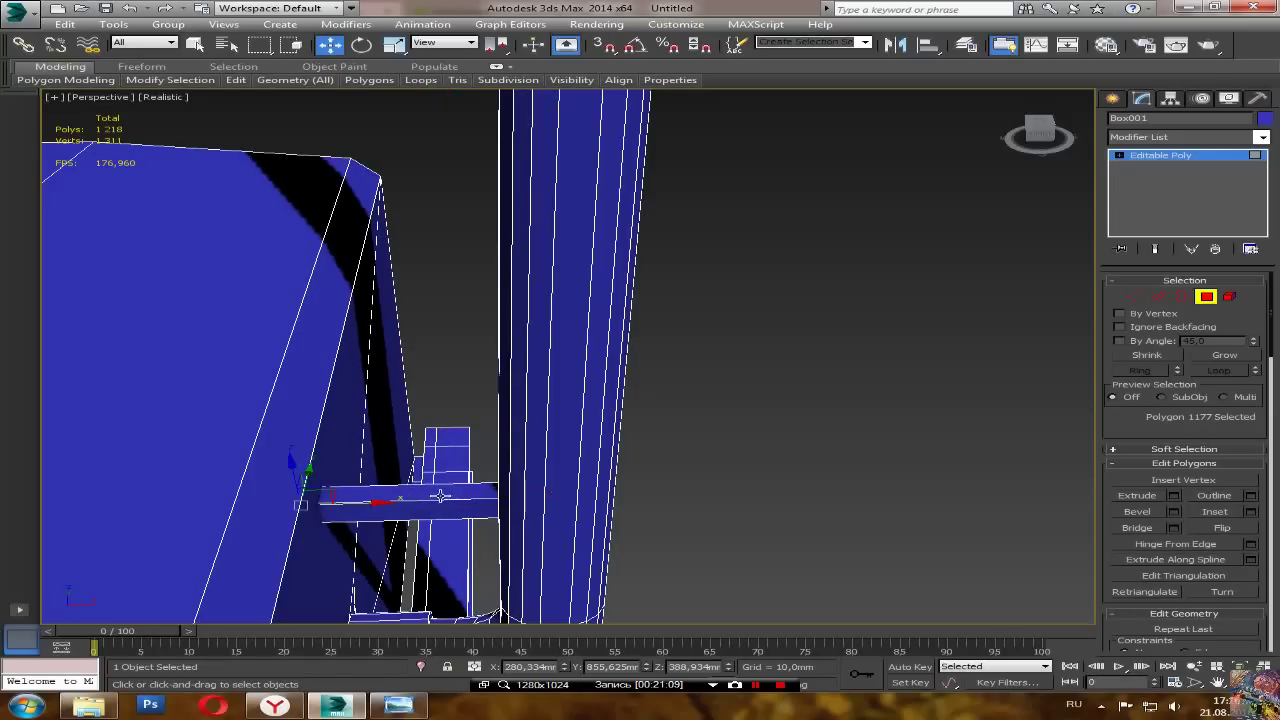
middle_drag(471, 544, 558, 486)
key(Delete)
Step: Select the row of three floor polygons between the hood's end wall and the lever's base
scroll(558, 490, down, 10)
alt+middle_drag(418, 483, 718, 465)
scroll(506, 438, up, 5)
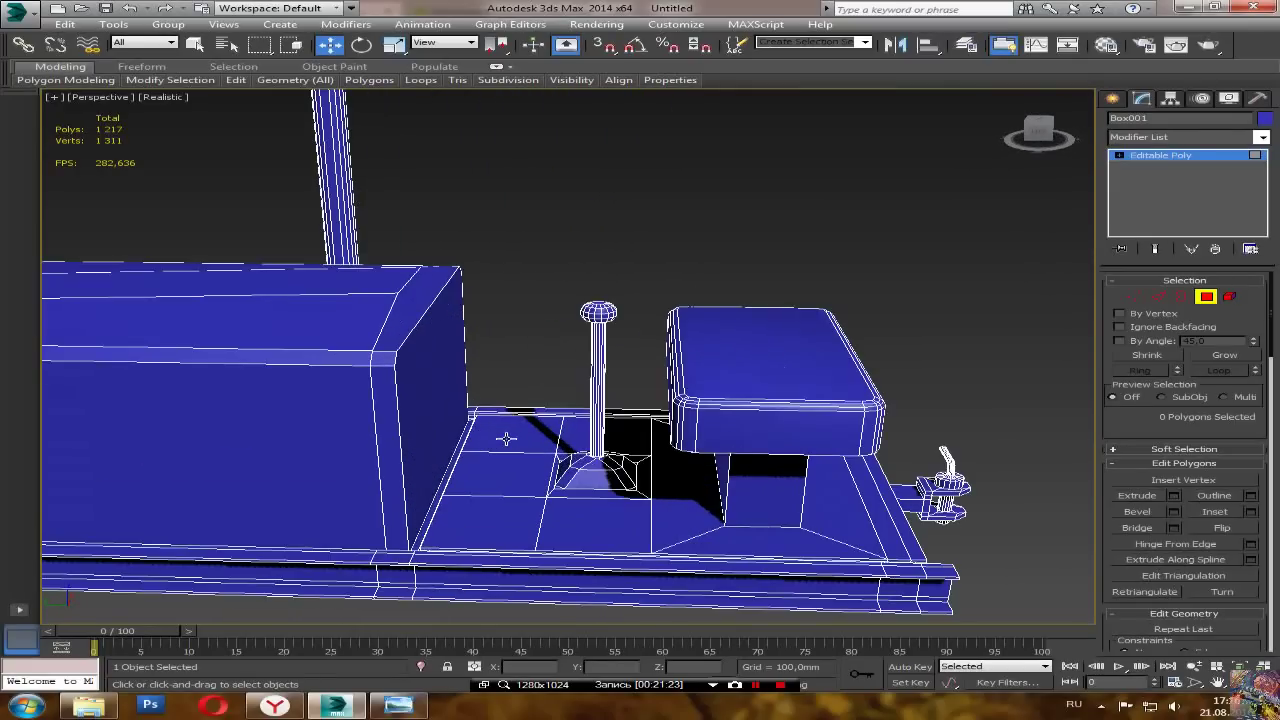
click(487, 433)
alt+middle_drag(489, 467, 508, 418)
click(504, 434)
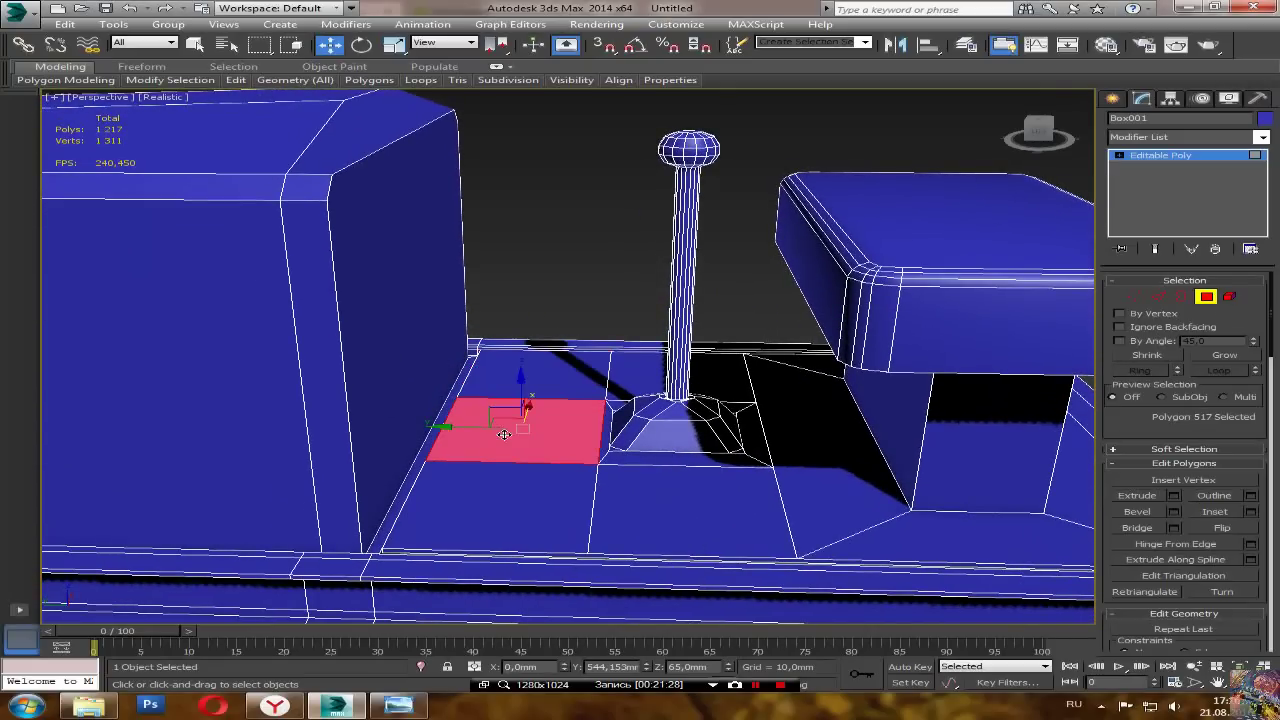
ctrl+click(496, 490)
ctrl+click(548, 372)
alt+middle_drag(548, 372, 523, 380)
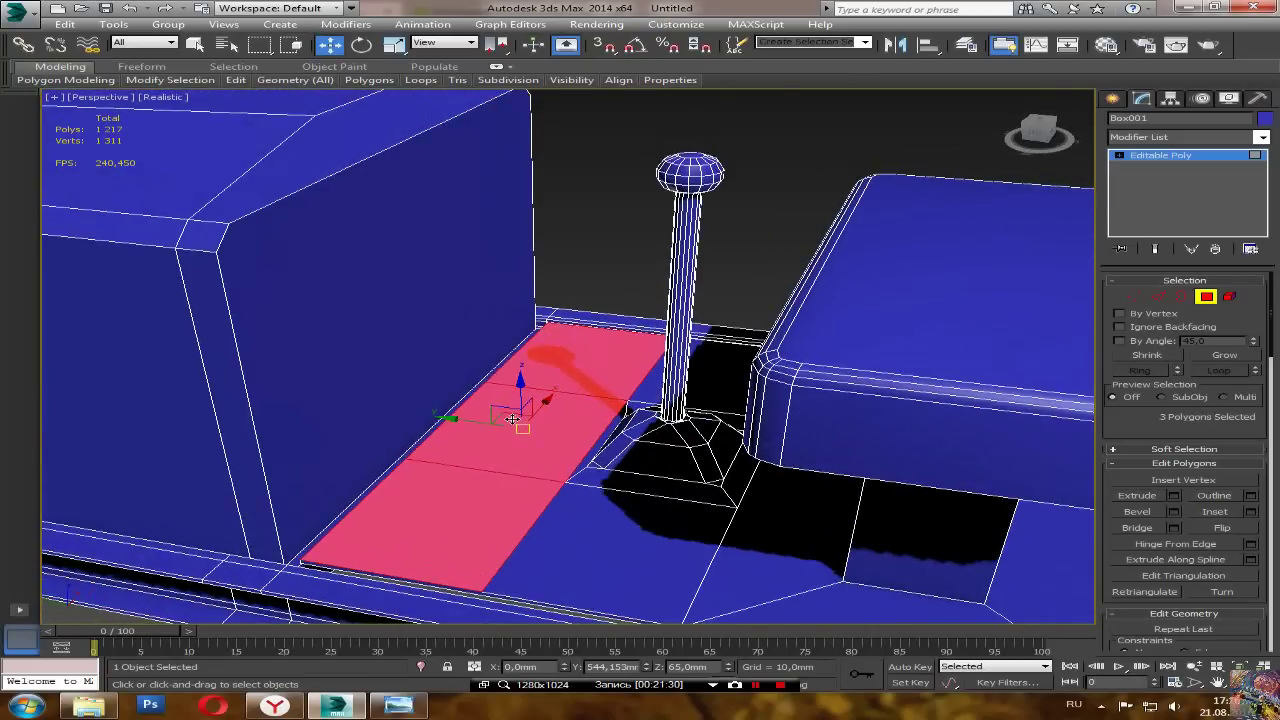
scroll(515, 440, up, 4)
scroll(515, 440, down, 4)
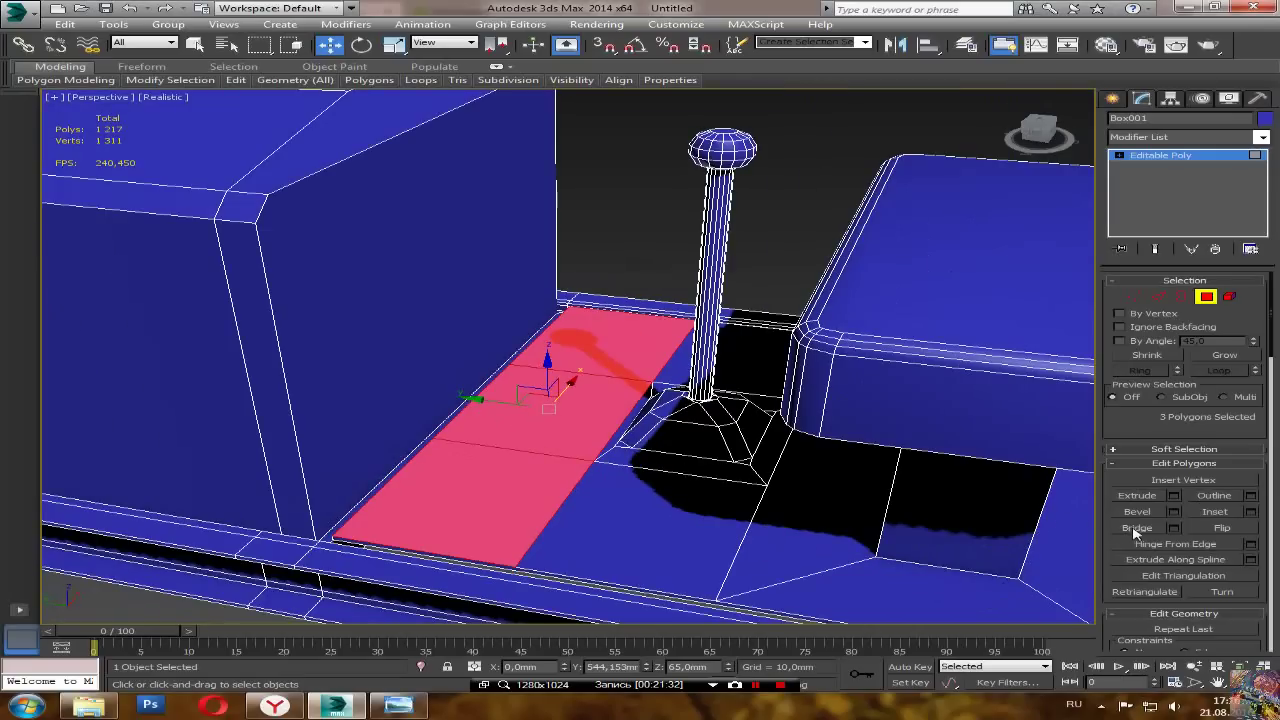
Step: Bevel the three floor polygons By Polygon with a height of 0 mm and an outline of -70 mm
click(1175, 512)
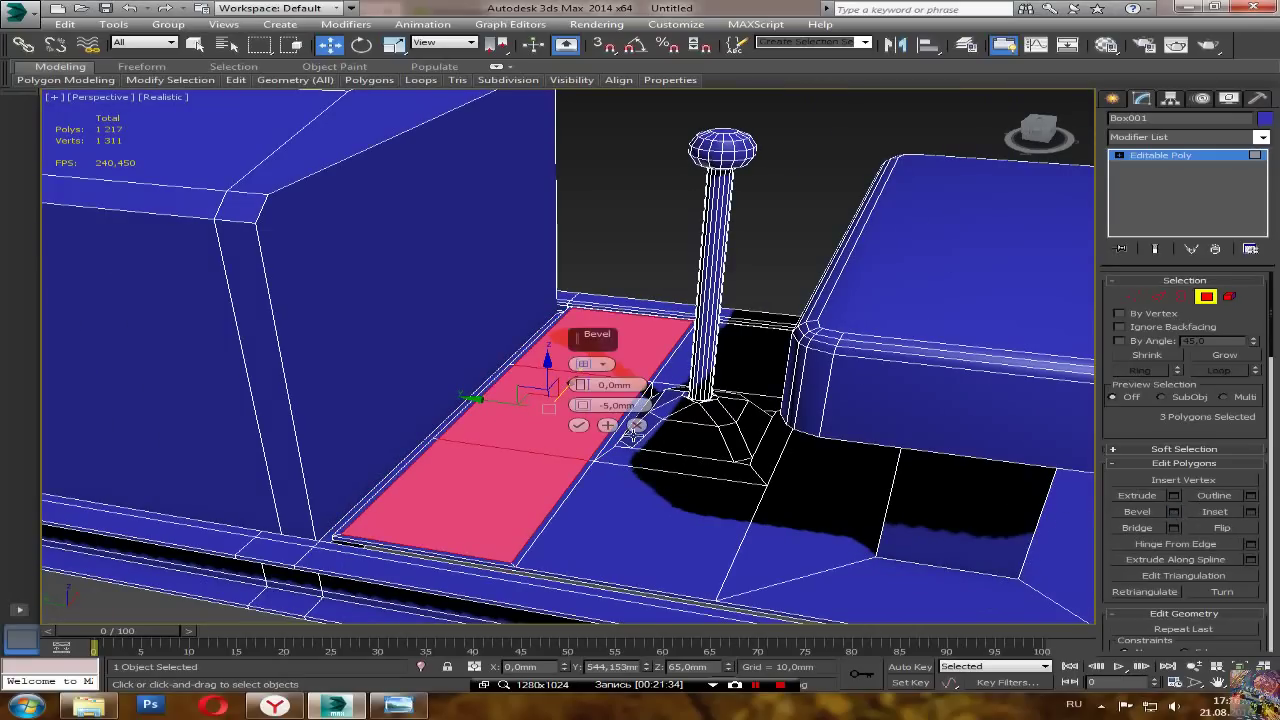
click(605, 365)
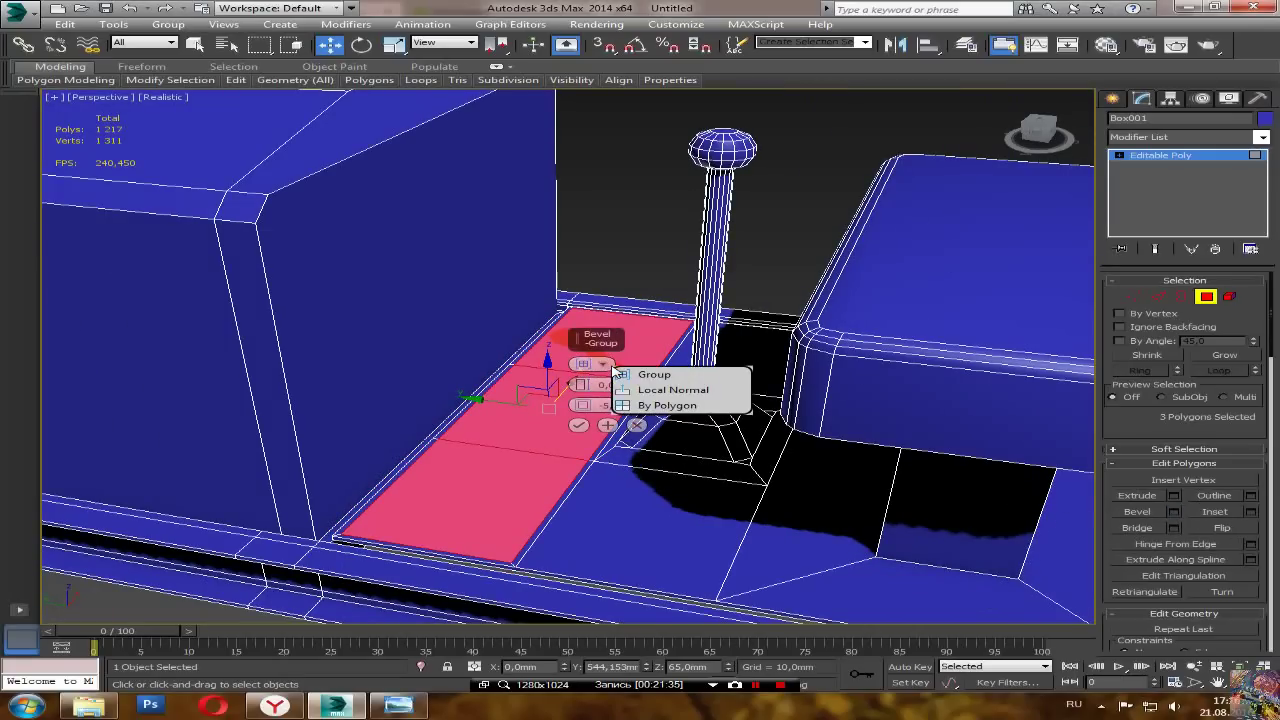
click(673, 390)
click(603, 366)
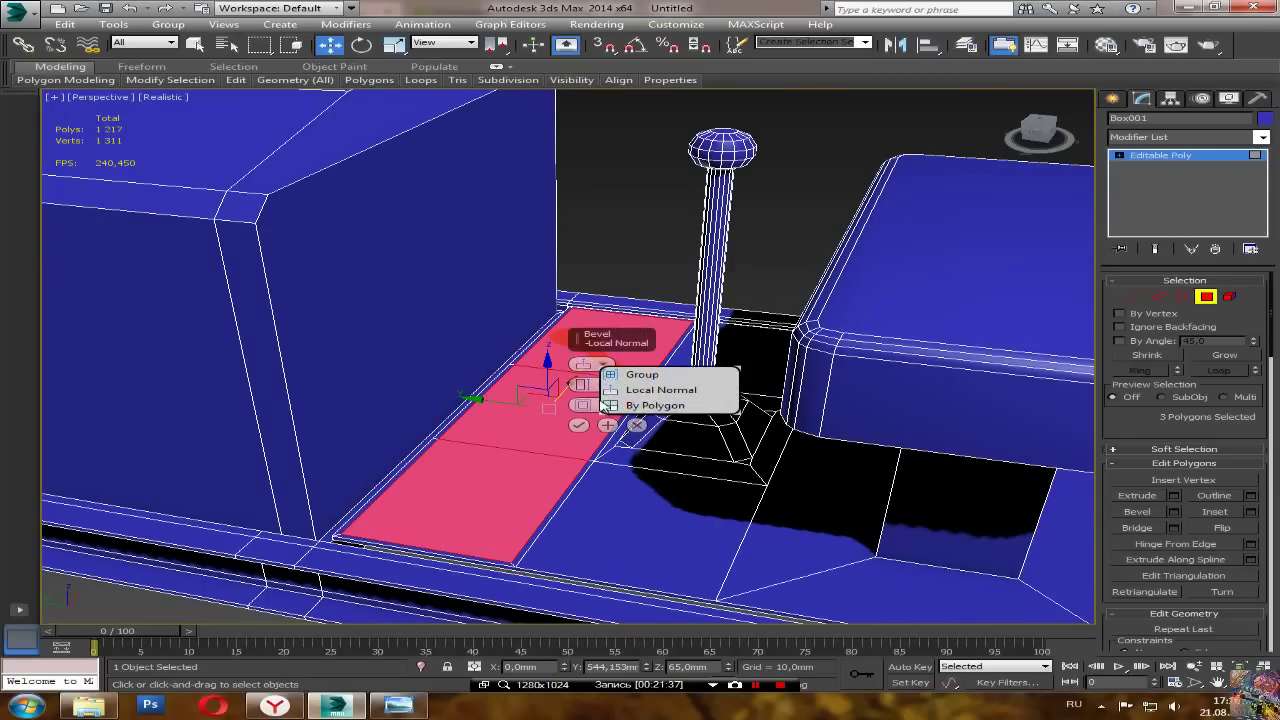
click(608, 405)
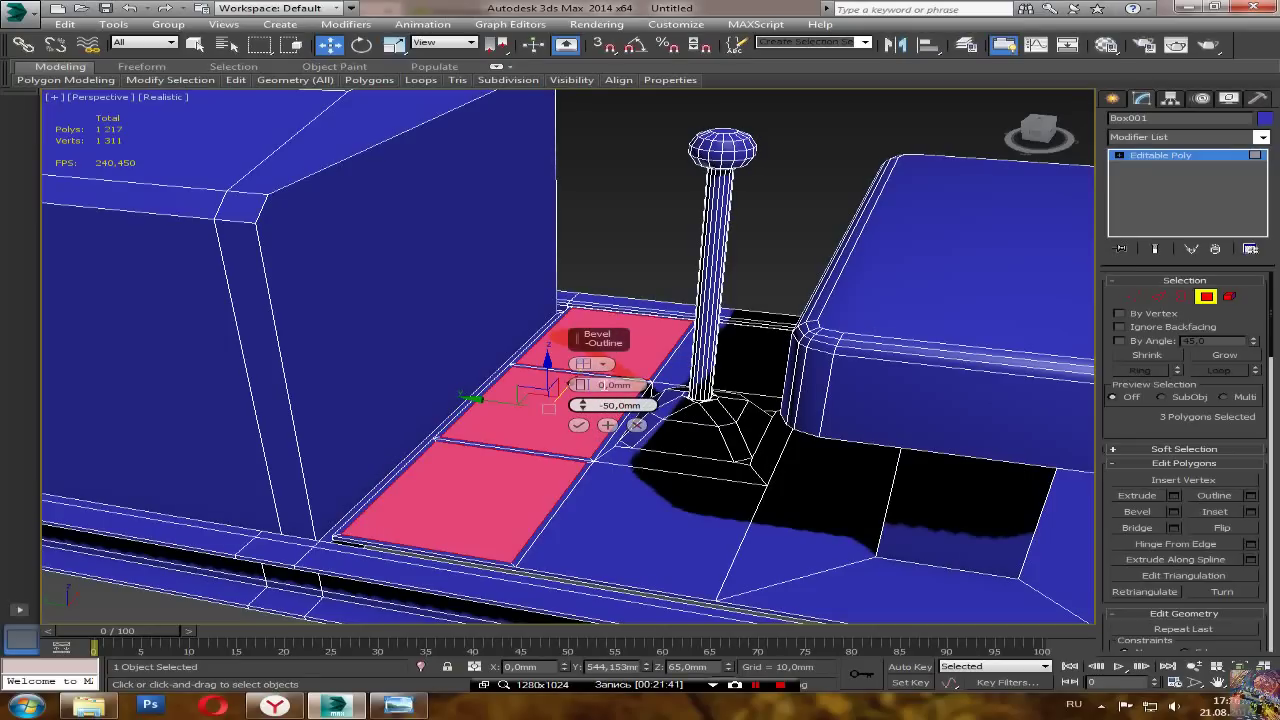
click(605, 385)
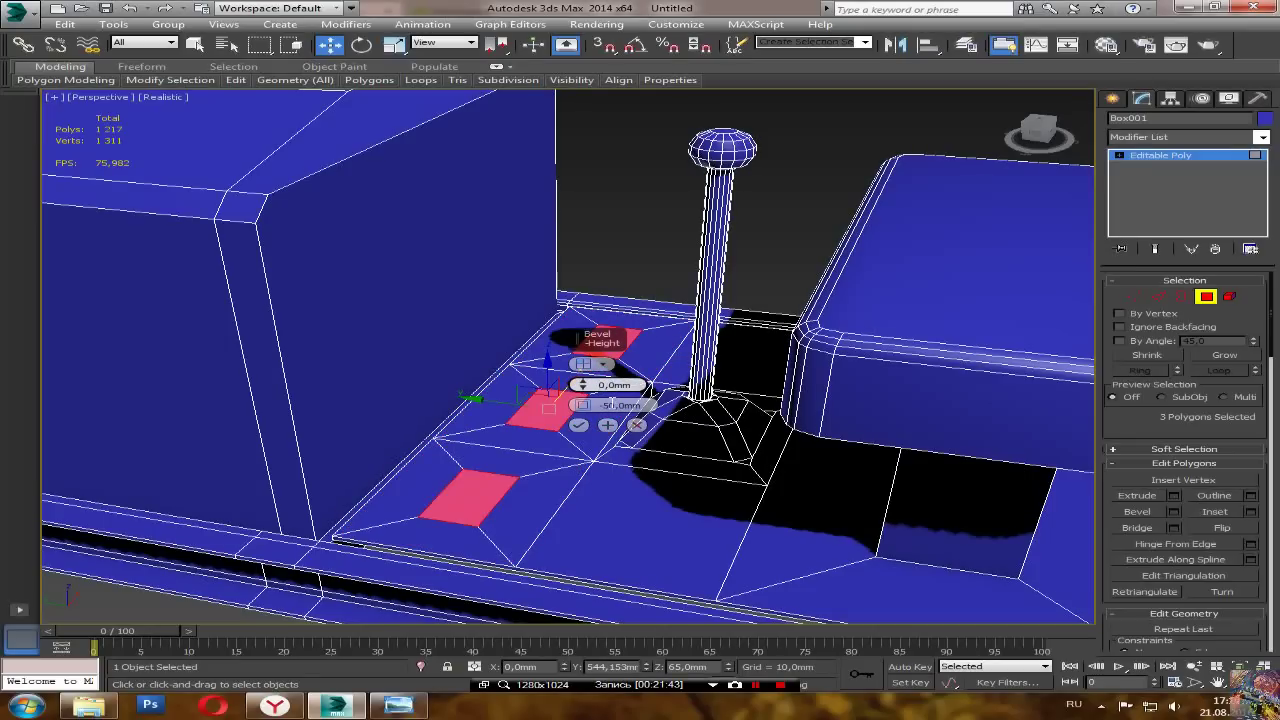
click(612, 404)
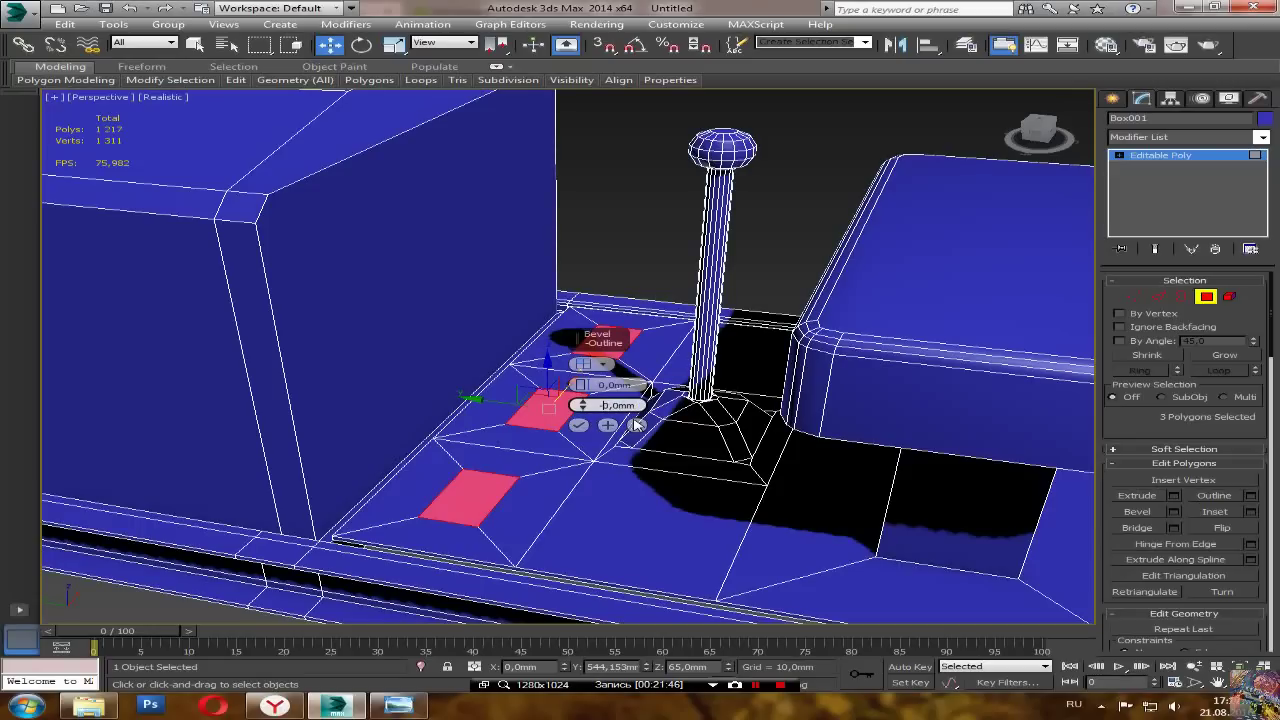
text(7)
click(625, 384)
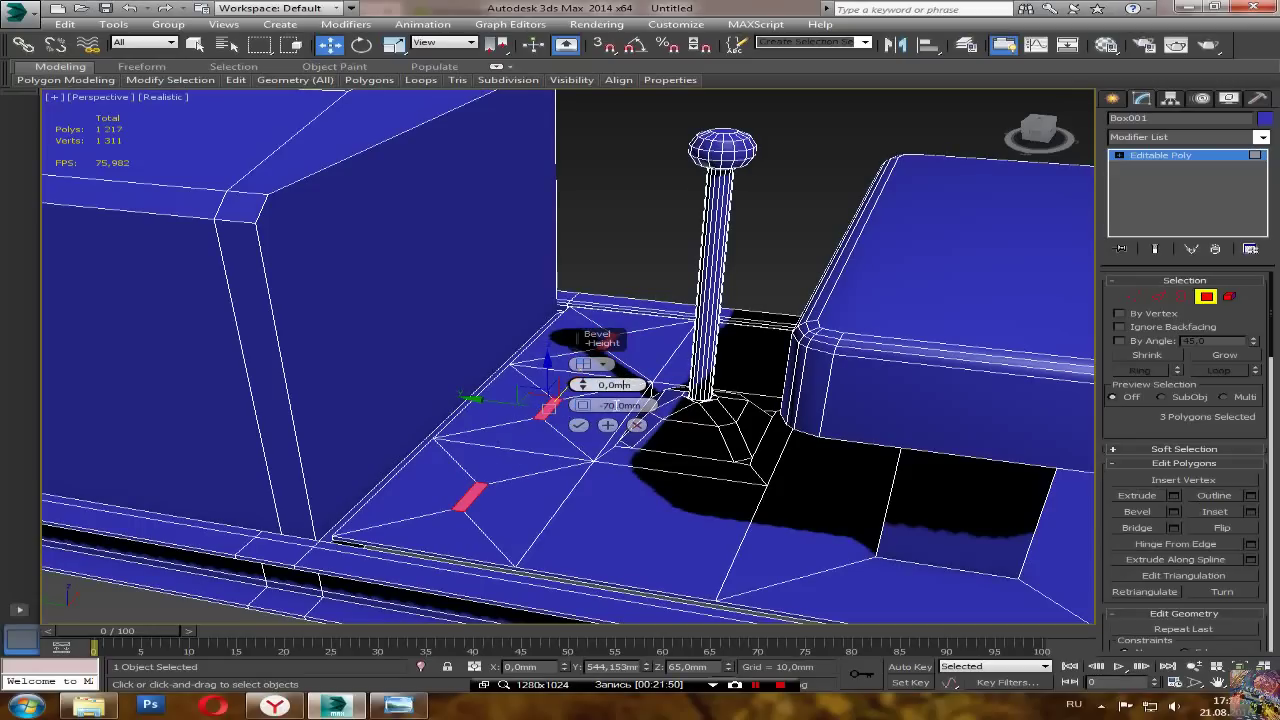
click(580, 426)
Step: Move the three inset floor polygons toward the hood's end wall to Y about 575 mm
alt+middle_drag(565, 438, 543, 445)
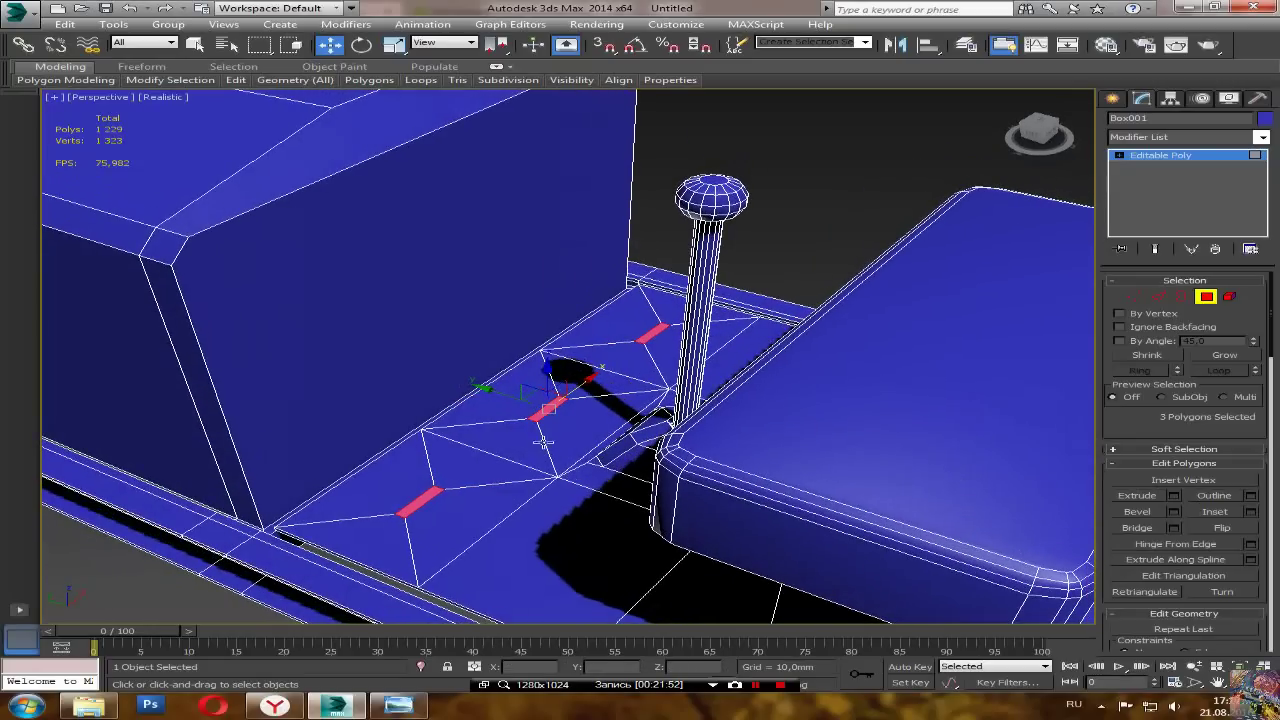
drag(510, 397, 480, 386)
alt+middle_drag(534, 412, 366, 432)
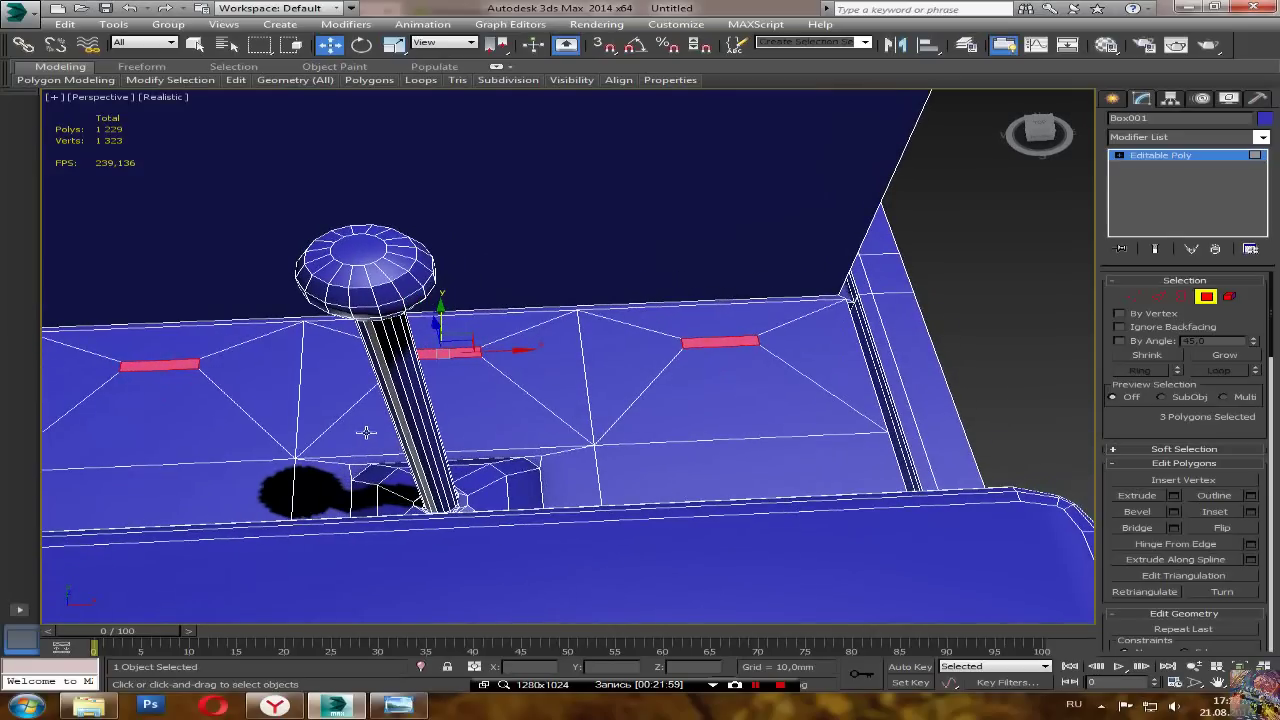
Step: Shift the inset polygon on the exhaust side outward along X, and the middle one to X about 60 mm
click(718, 344)
drag(797, 340, 750, 341)
click(493, 357)
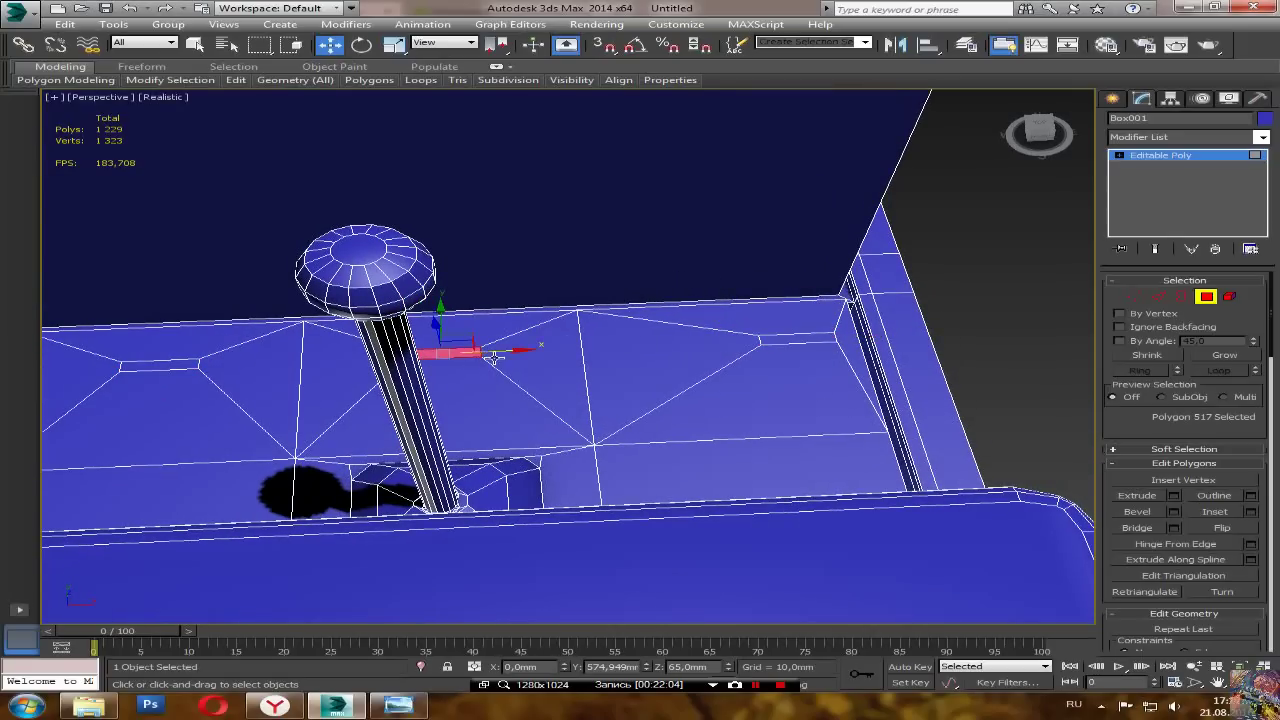
drag(512, 351, 600, 359)
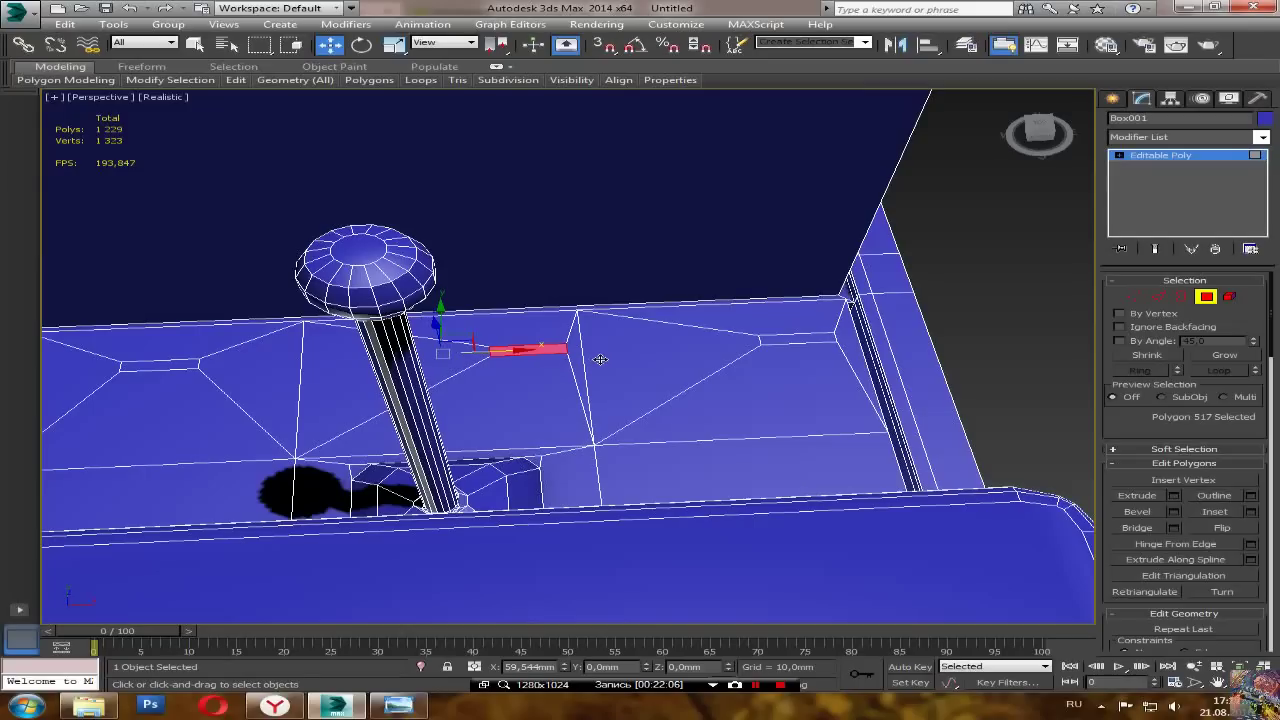
Step: Extrude all three inset floor polygons together by 20 mm
alt+middle_drag(600, 359, 517, 430)
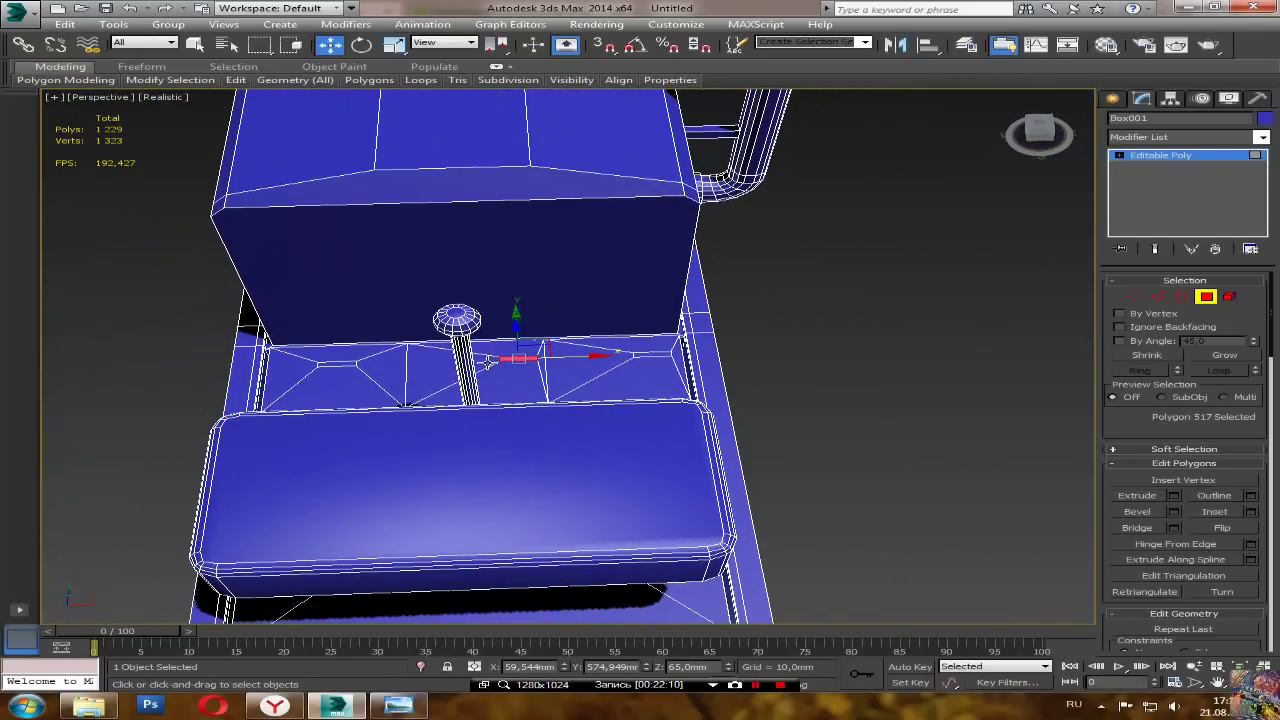
scroll(487, 362, up, 8)
alt+middle_drag(452, 413, 504, 427)
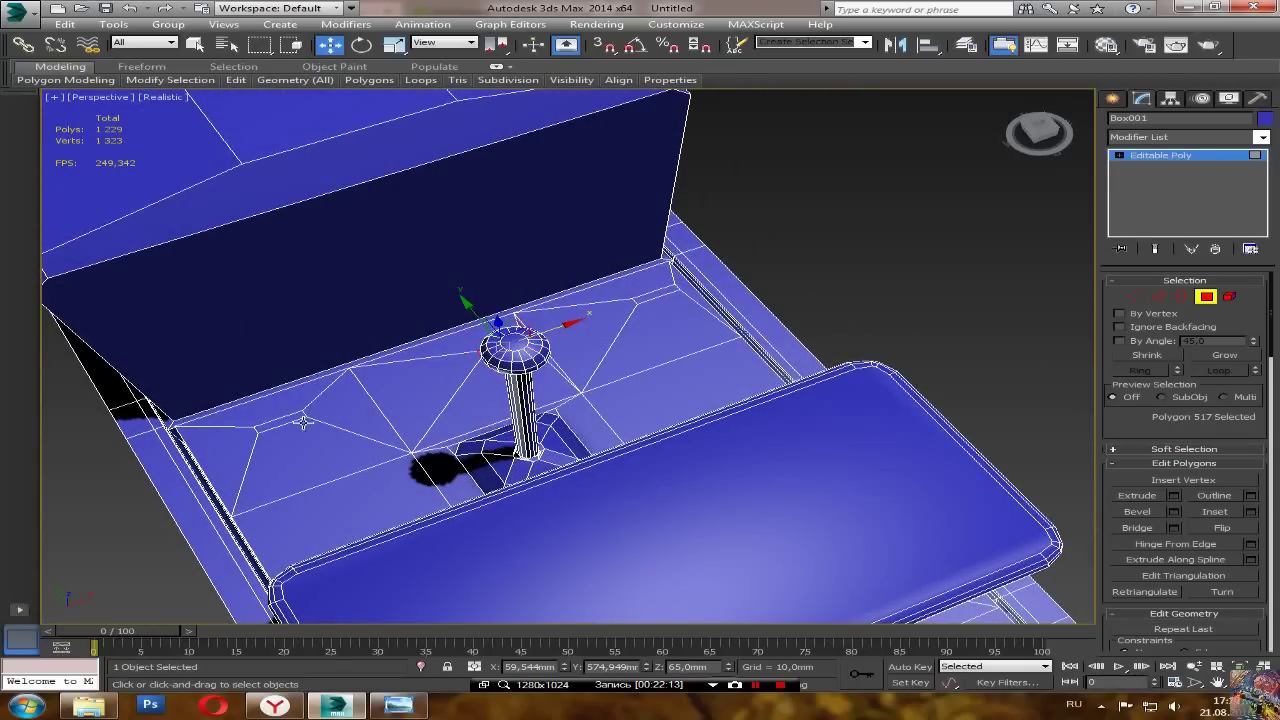
alt+middle_drag(679, 339, 982, 294)
alt+middle_drag(580, 376, 626, 373)
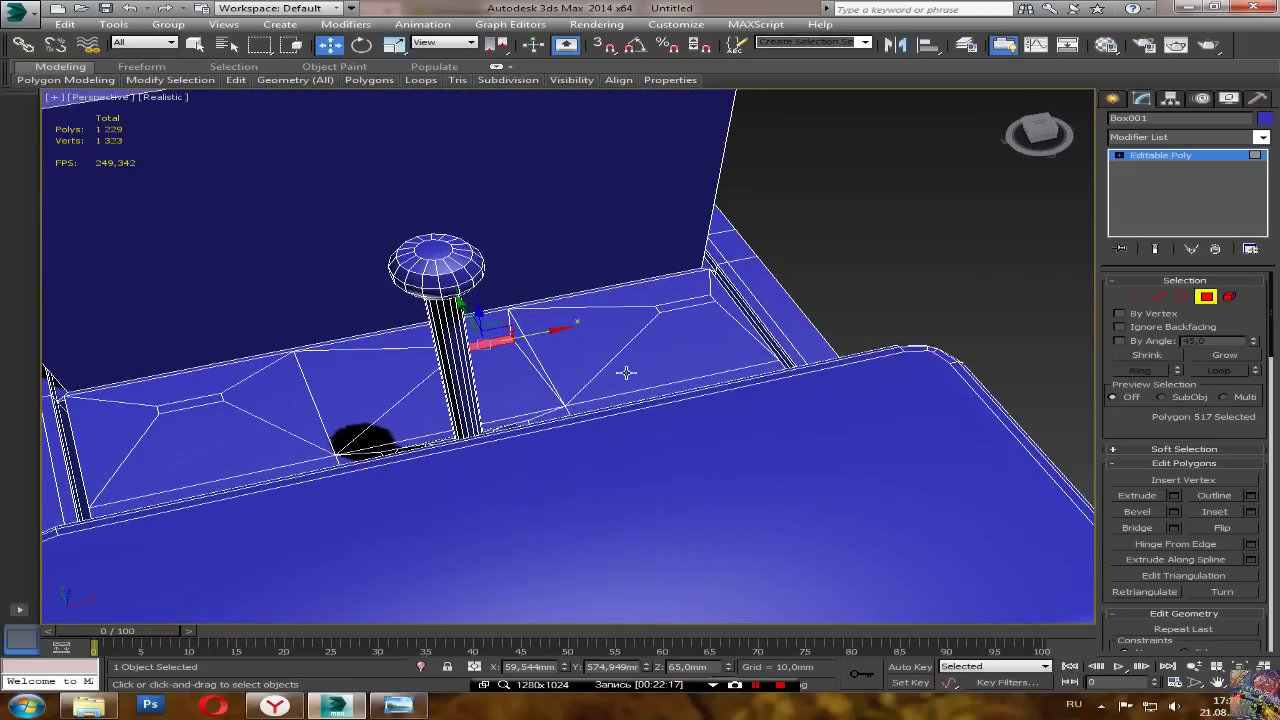
ctrl+click(689, 304)
alt+middle_drag(399, 408, 576, 465)
ctrl+click(391, 462)
click(1174, 496)
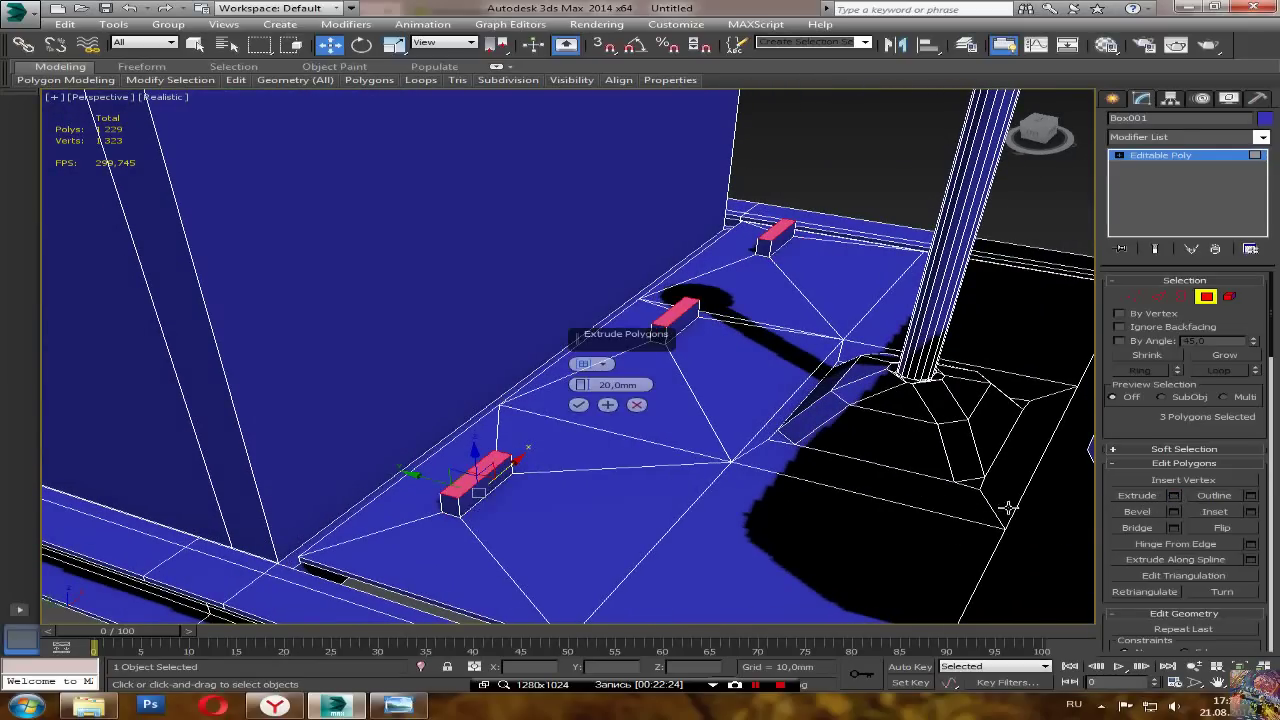
click(580, 404)
Step: Raise the top polygons of the three small blocks along Z to form tall upright plates
alt+middle_drag(564, 396, 476, 377)
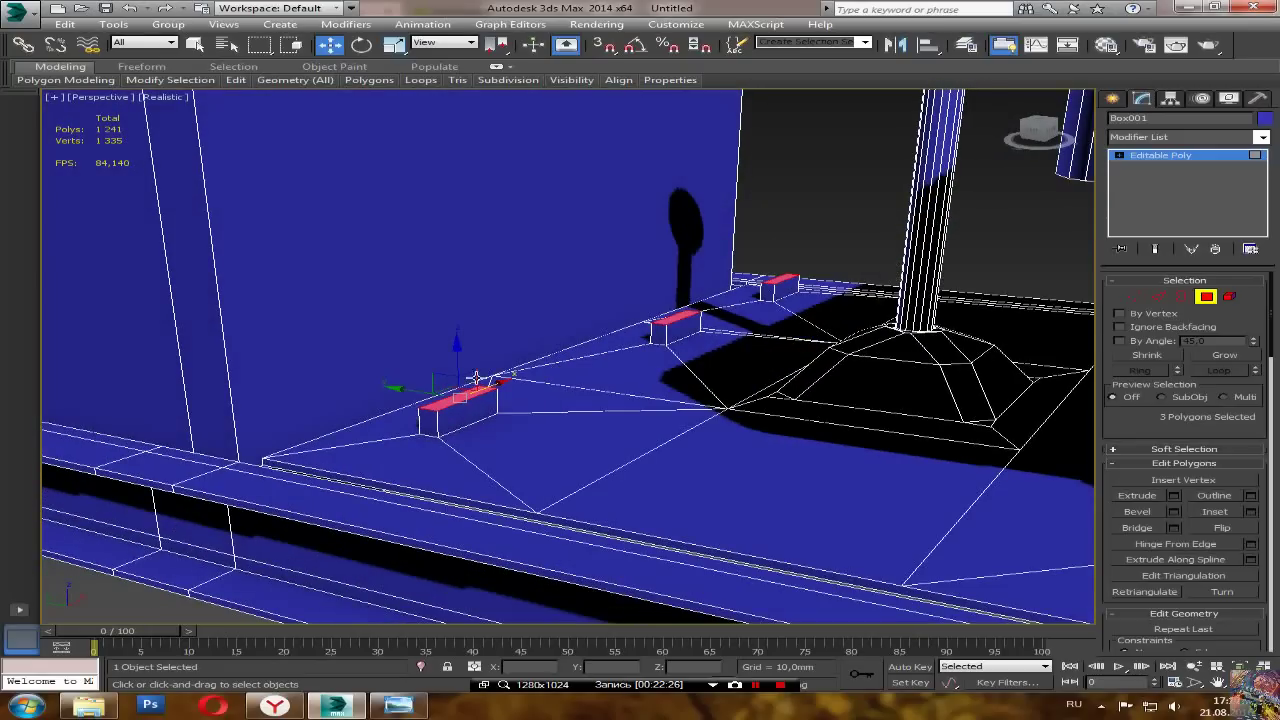
drag(456, 362, 457, 182)
scroll(473, 275, down, 2)
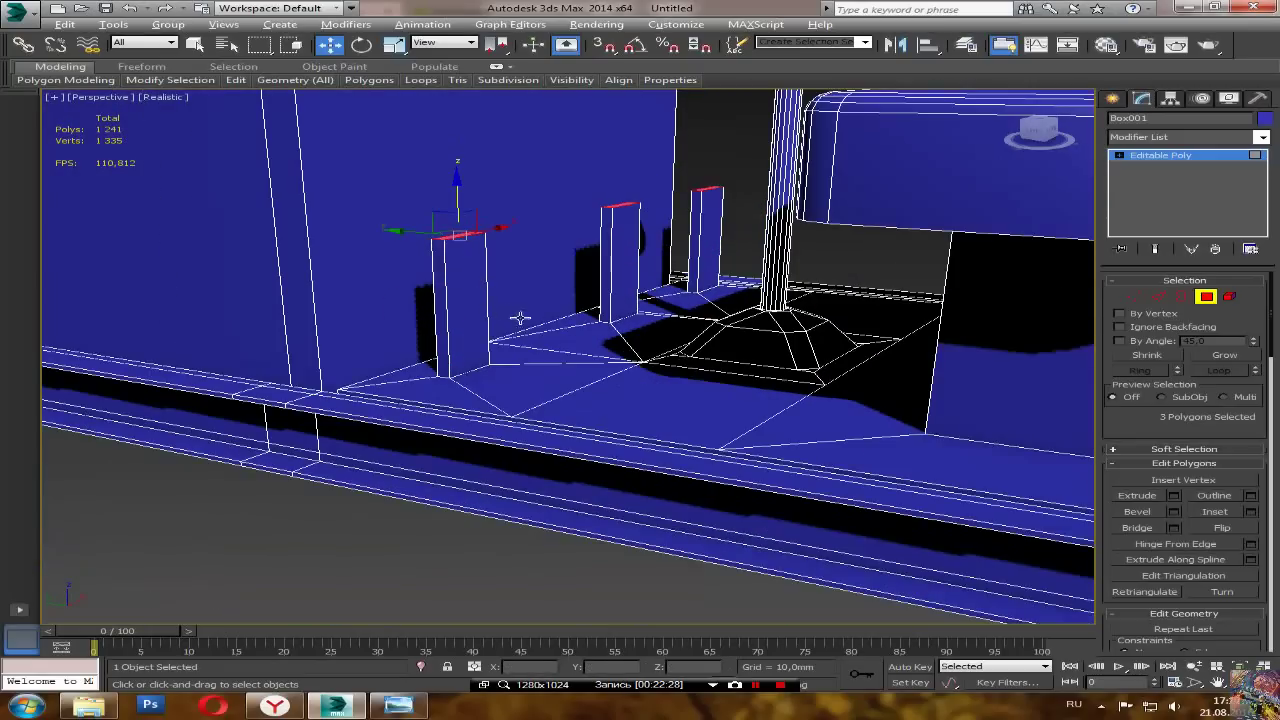
Step: Move the top polygons of the three upright plates along Y toward the hood to tilt the plates
alt+middle_drag(520, 318, 558, 338)
middle_drag(558, 338, 563, 402)
alt+middle_drag(563, 402, 523, 409)
drag(496, 402, 470, 401)
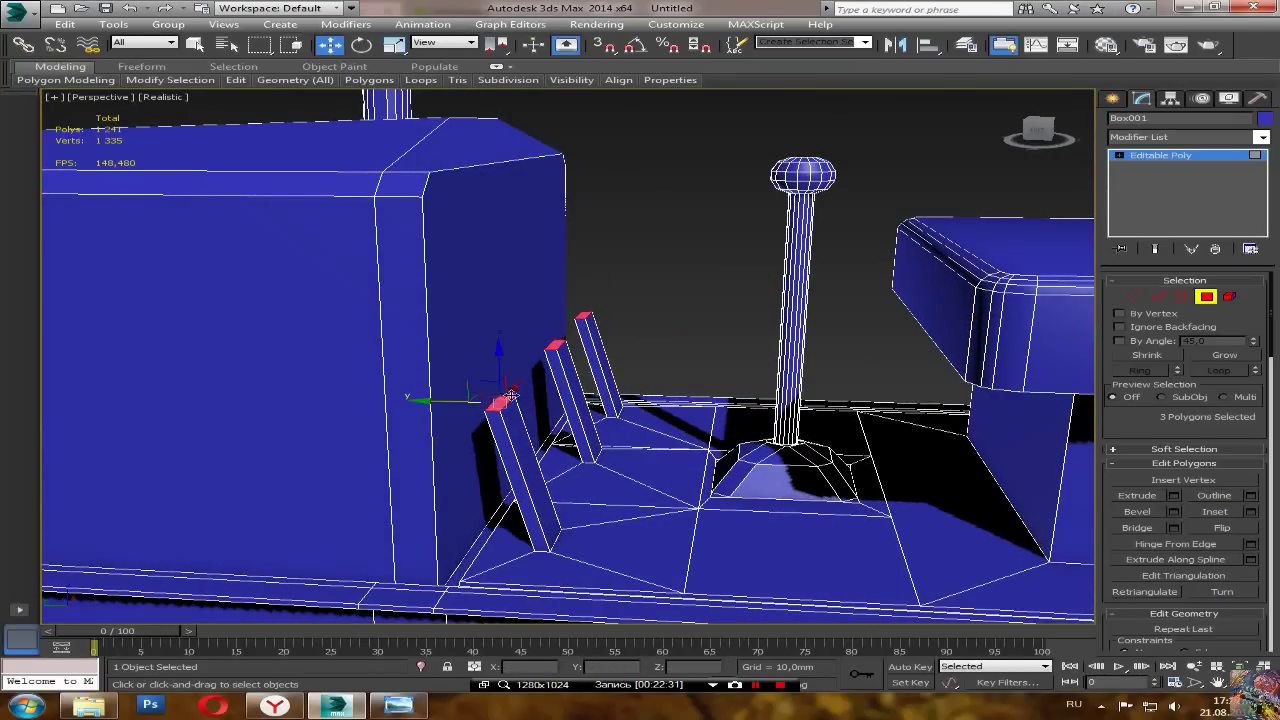
Step: Chamfer the six short corner edges at the tops of the three tilted plates by 12 mm with one segment
click(1155, 297)
alt+middle_drag(523, 394, 489, 408)
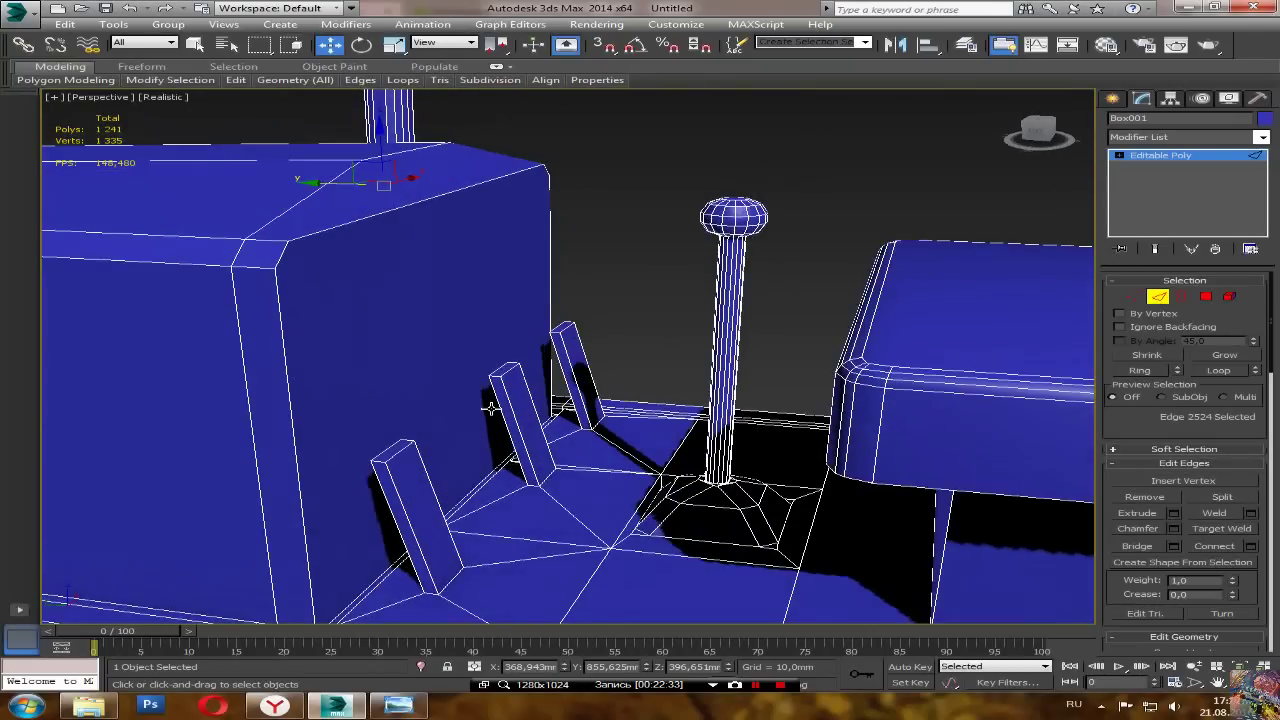
scroll(487, 410, up, 2)
click(358, 460)
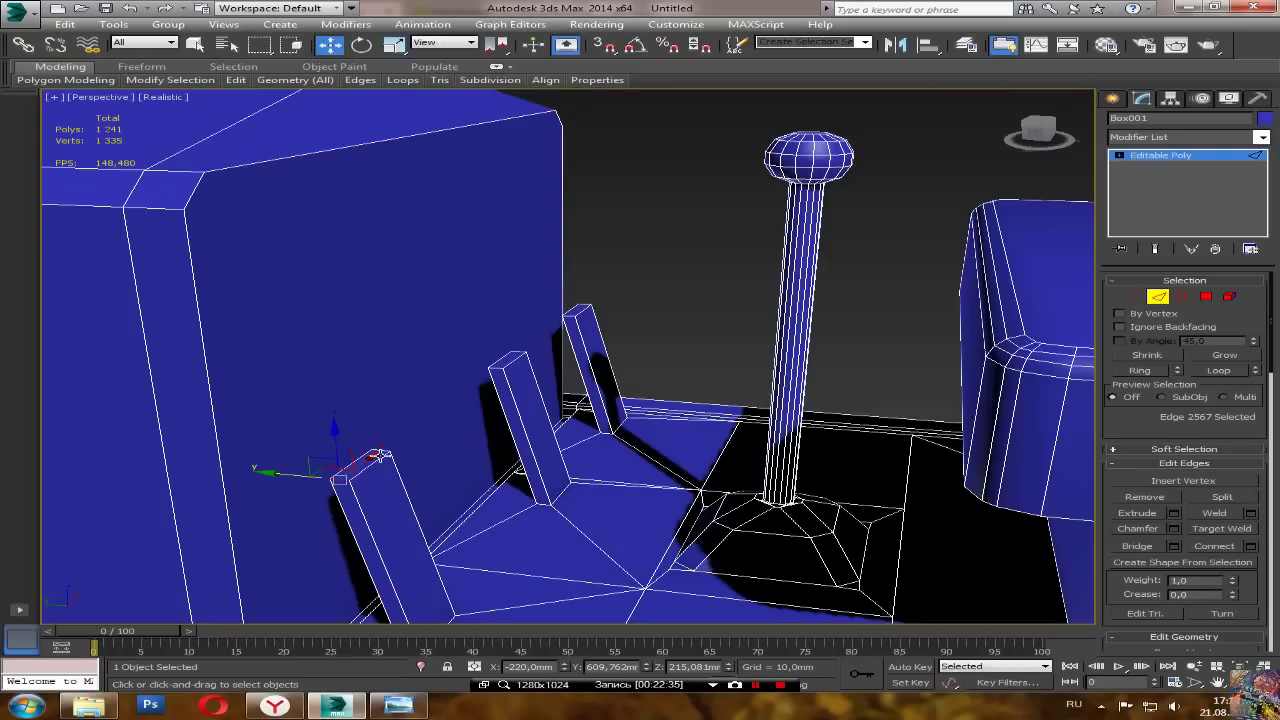
ctrl+click(385, 455)
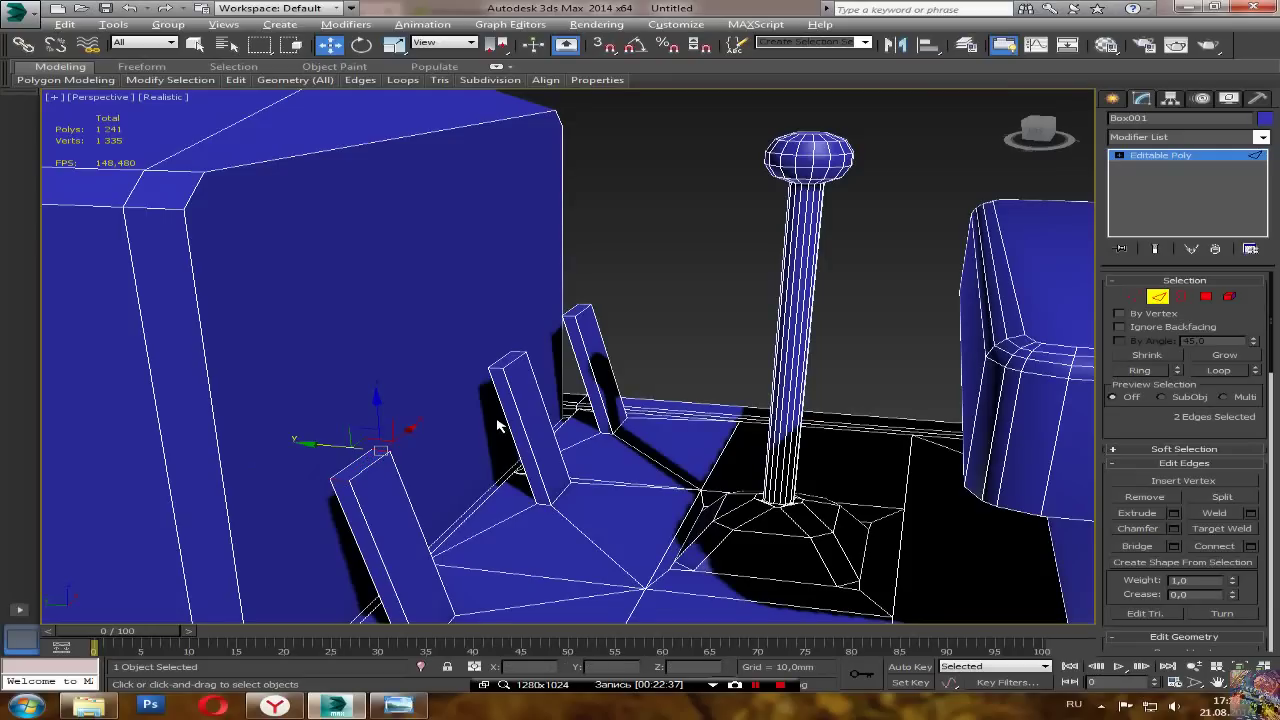
scroll(494, 420, up, 5)
alt+middle_drag(463, 438, 552, 362)
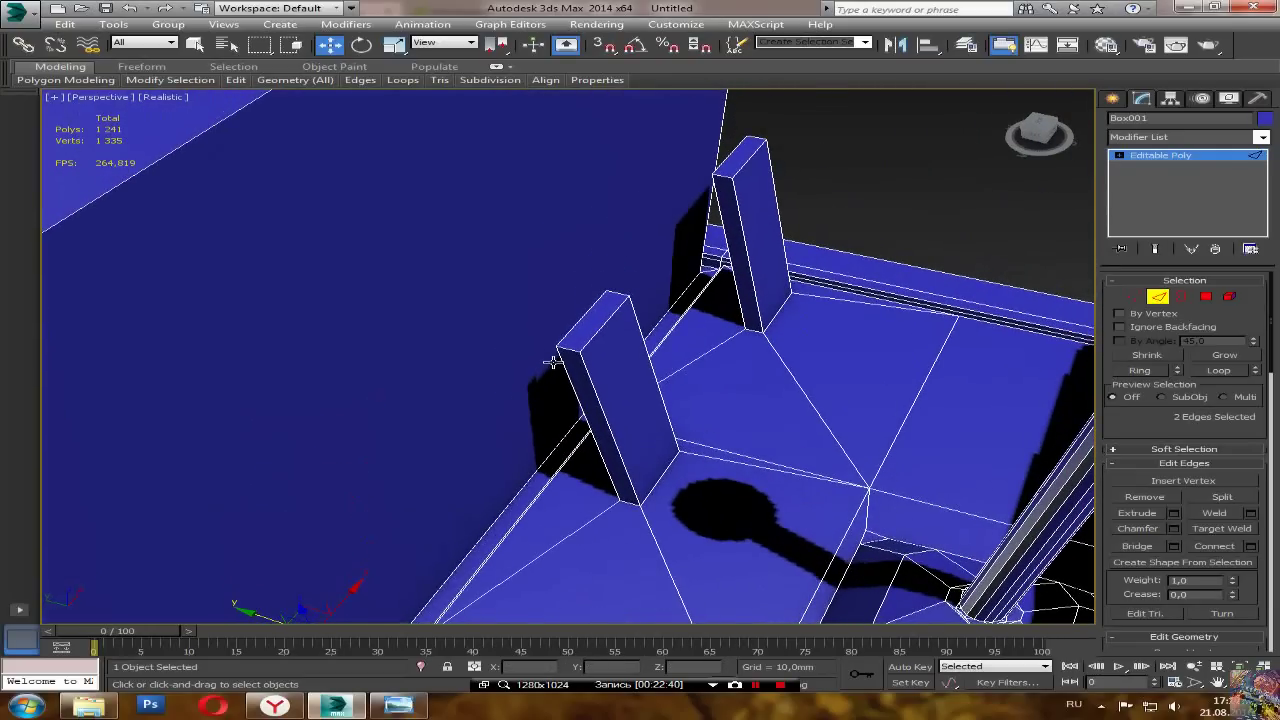
ctrl+click(566, 351)
ctrl+click(622, 296)
alt+middle_drag(622, 296, 630, 314)
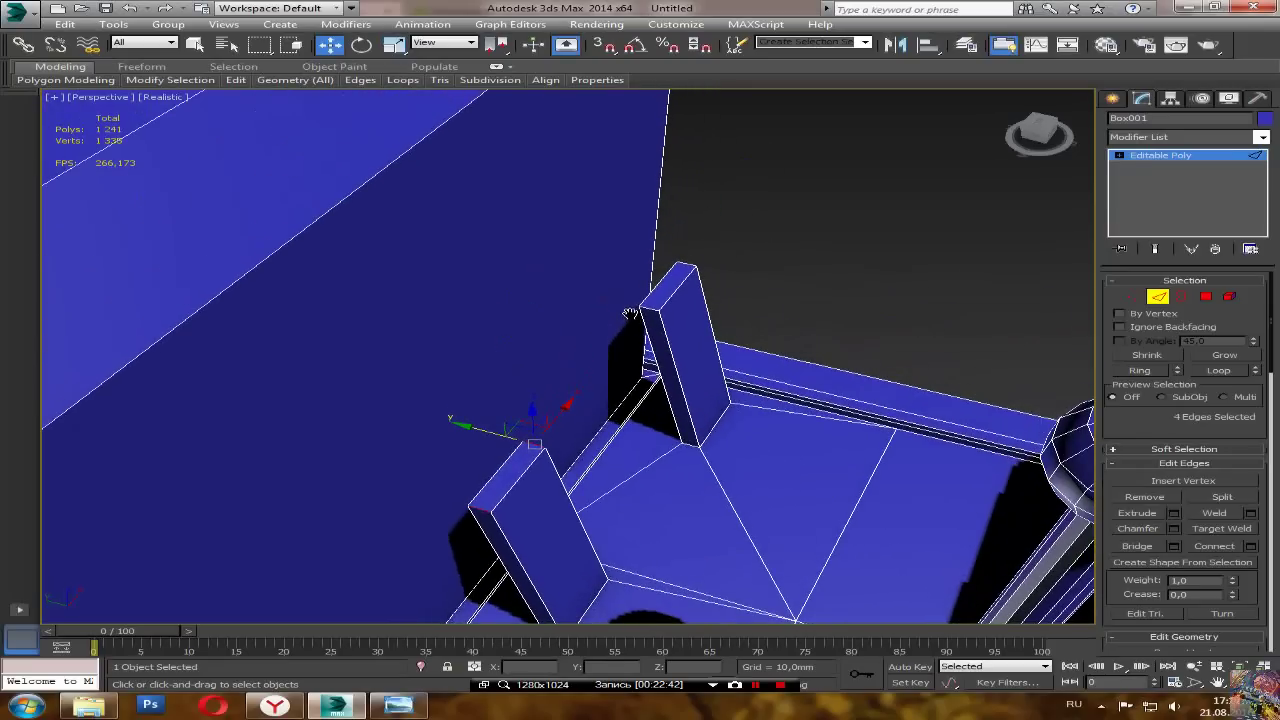
ctrl+click(685, 264)
scroll(711, 330, down, 5)
alt+middle_drag(751, 383, 599, 379)
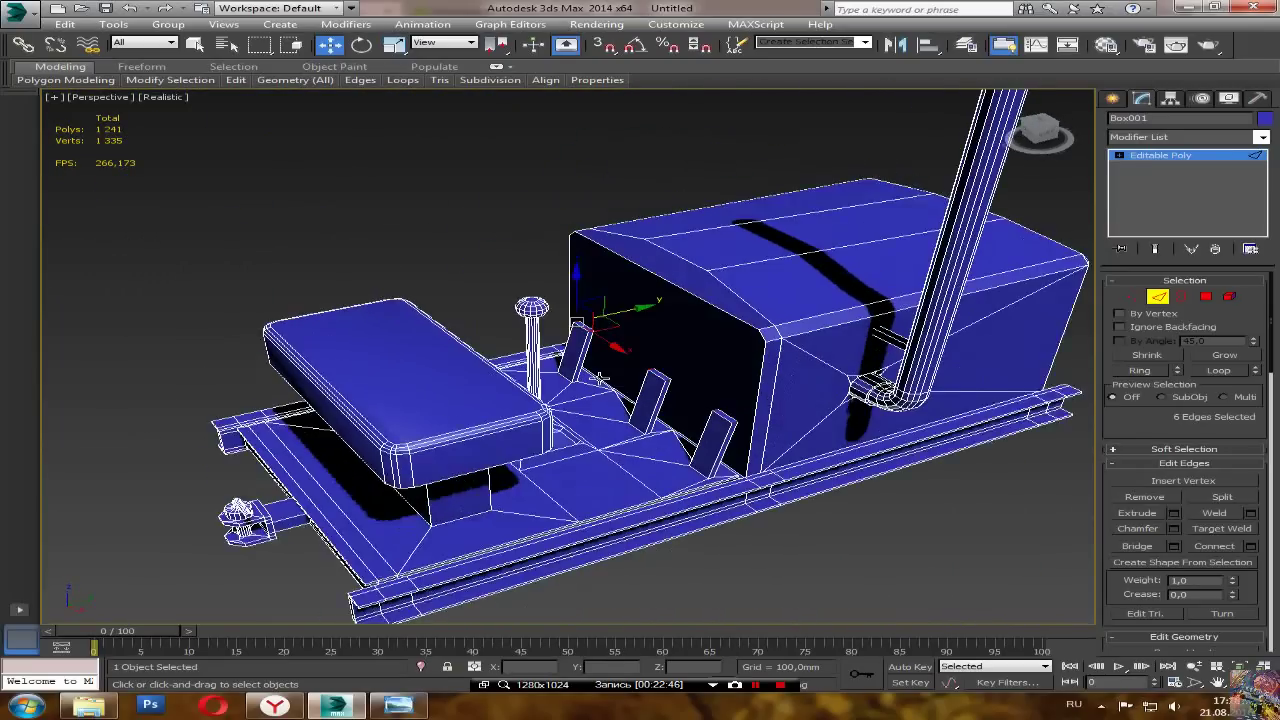
scroll(600, 378, up, 6)
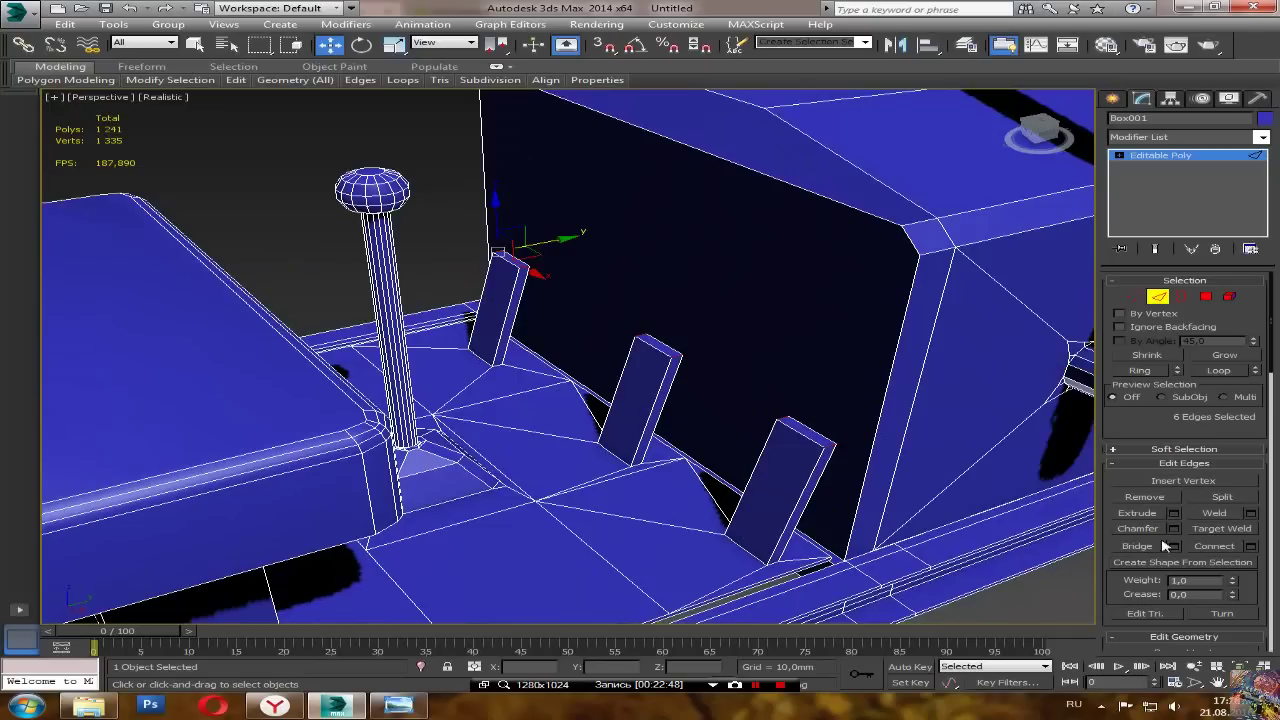
click(1174, 529)
alt+middle_drag(786, 482, 836, 456)
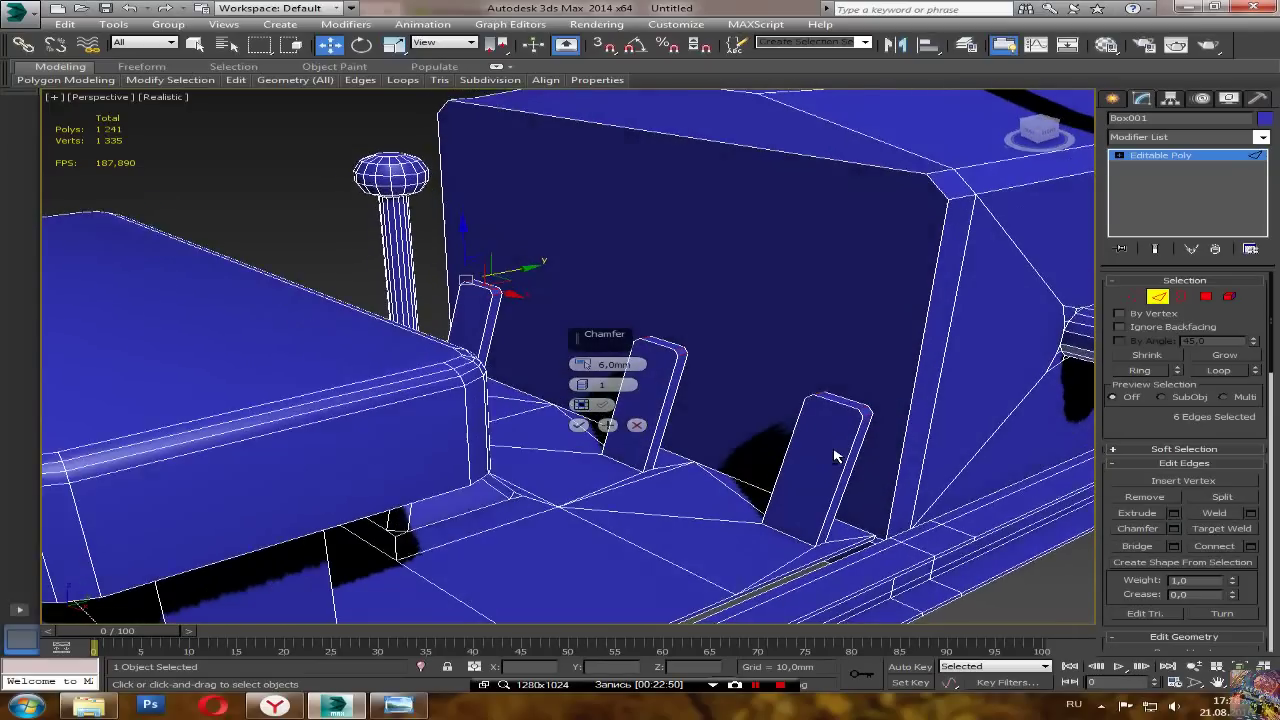
scroll(829, 447, up, 3)
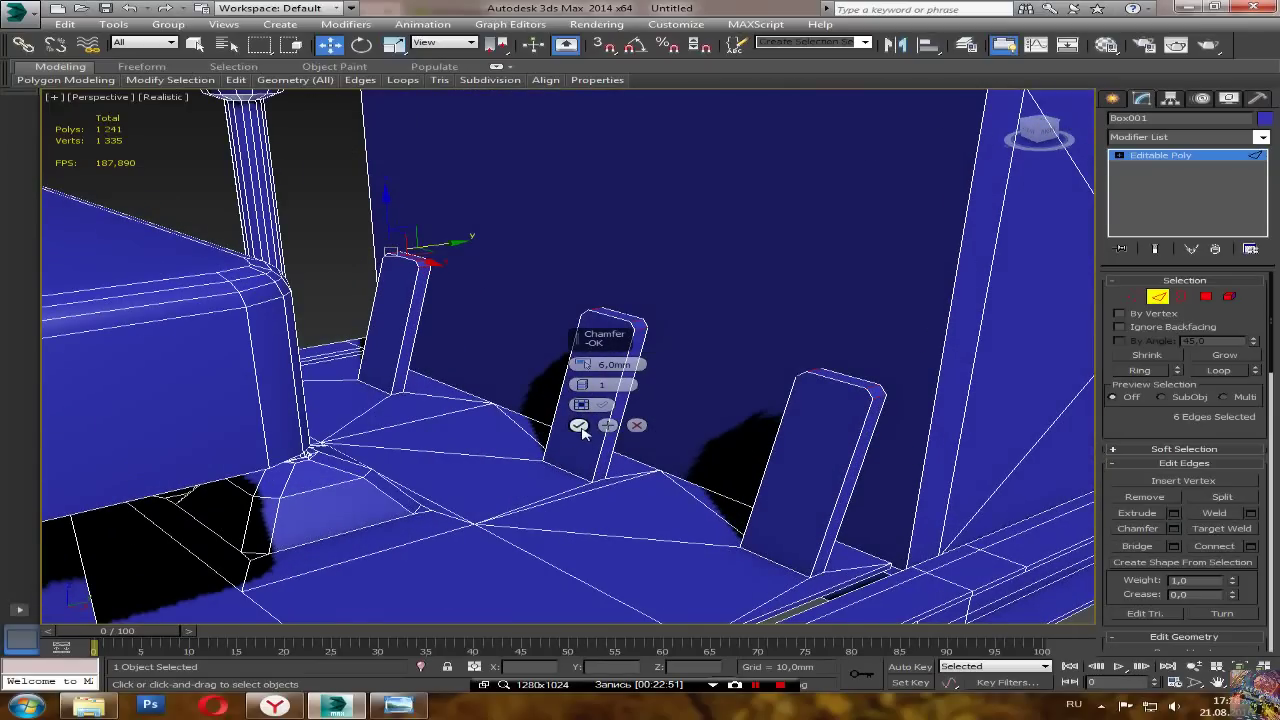
click(583, 368)
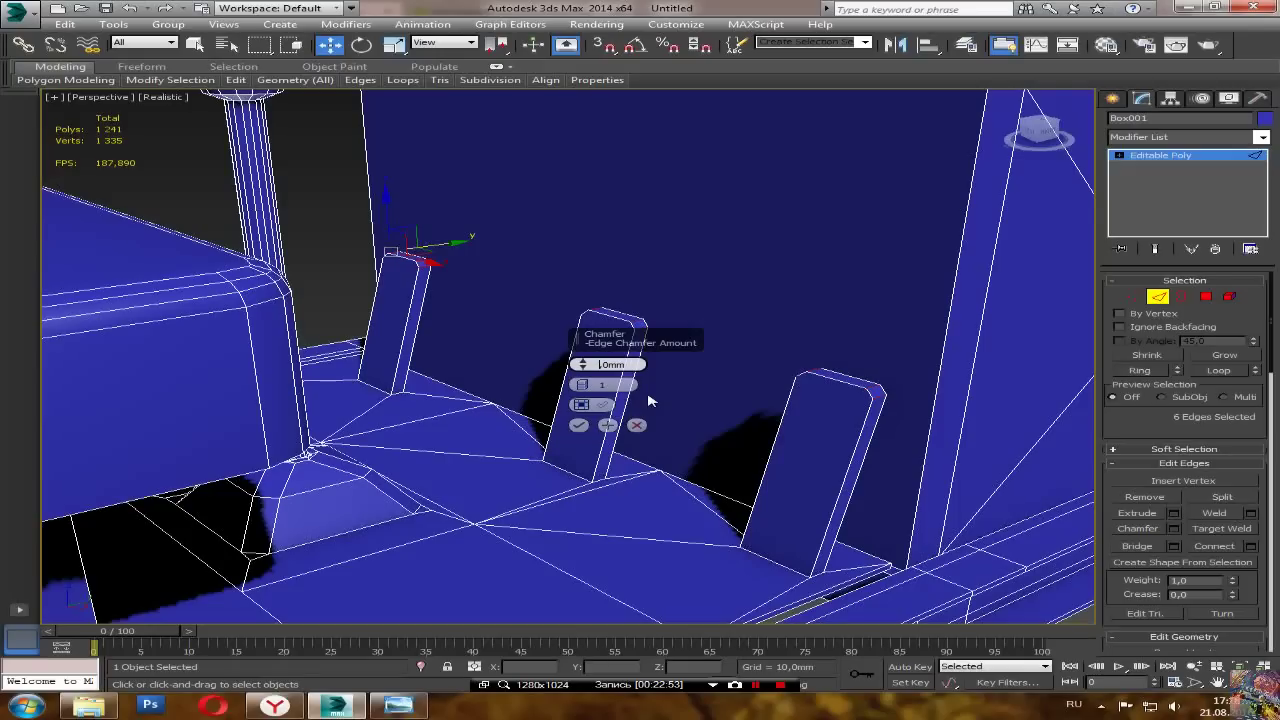
text(2)
click(579, 426)
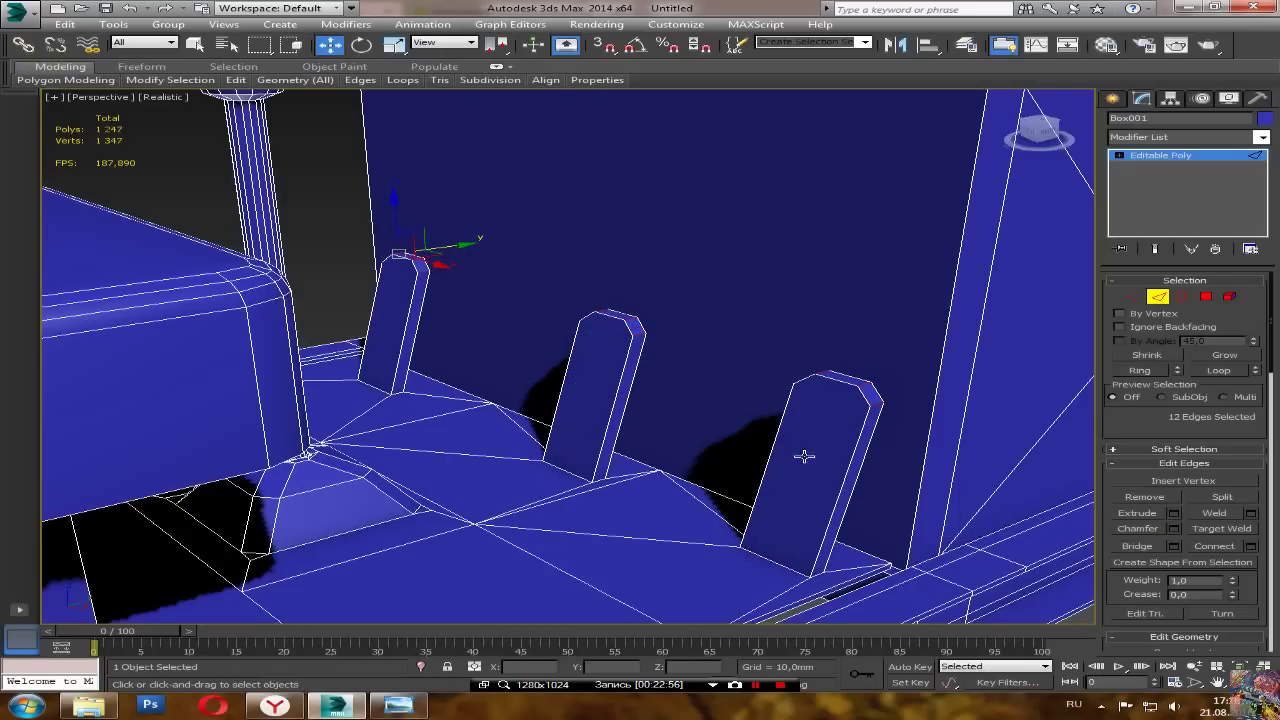
Step: Chamfer the twelve selected edges on the plate tops again by 4 mm with one segment to round them
click(1176, 529)
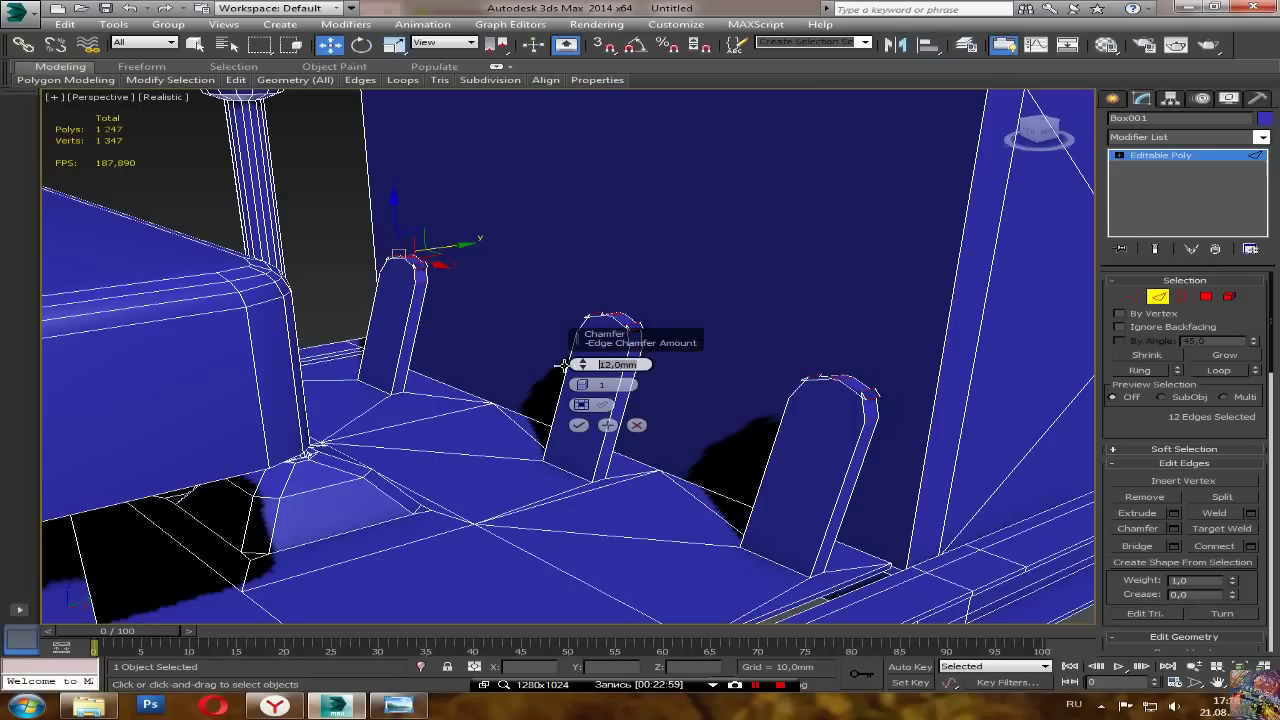
text(3)
click(617, 385)
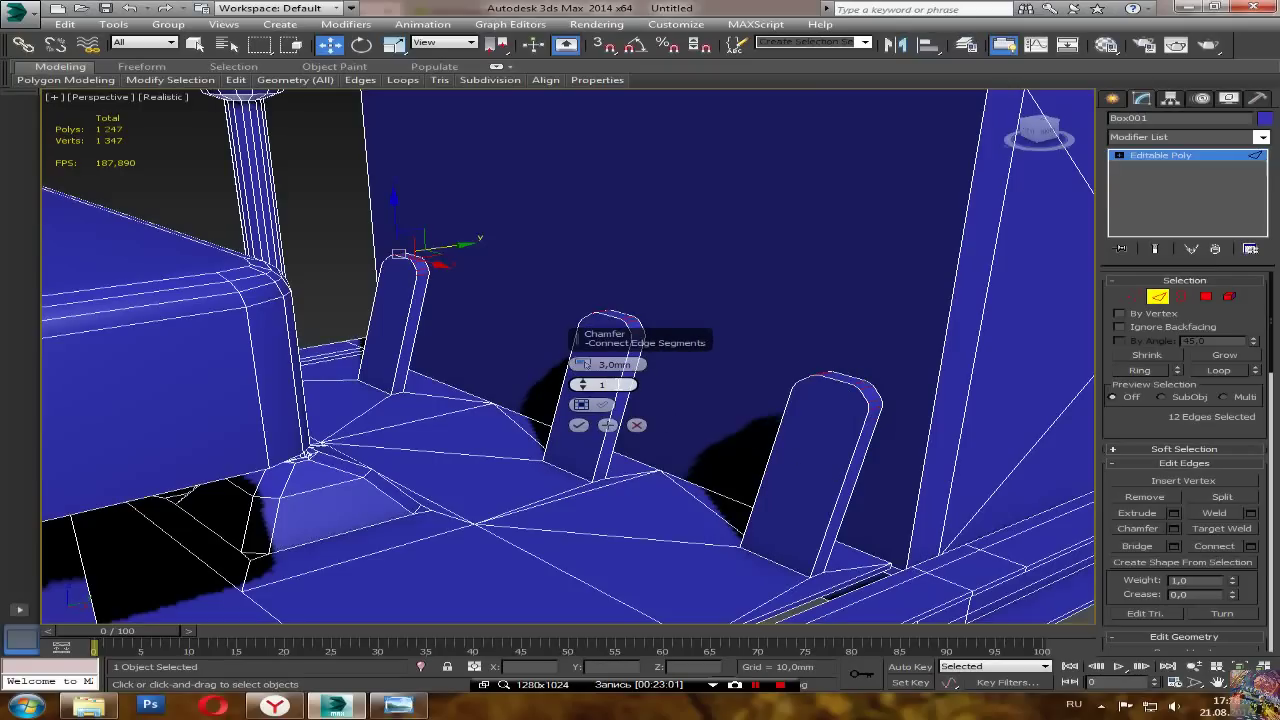
key(shift+Tab)
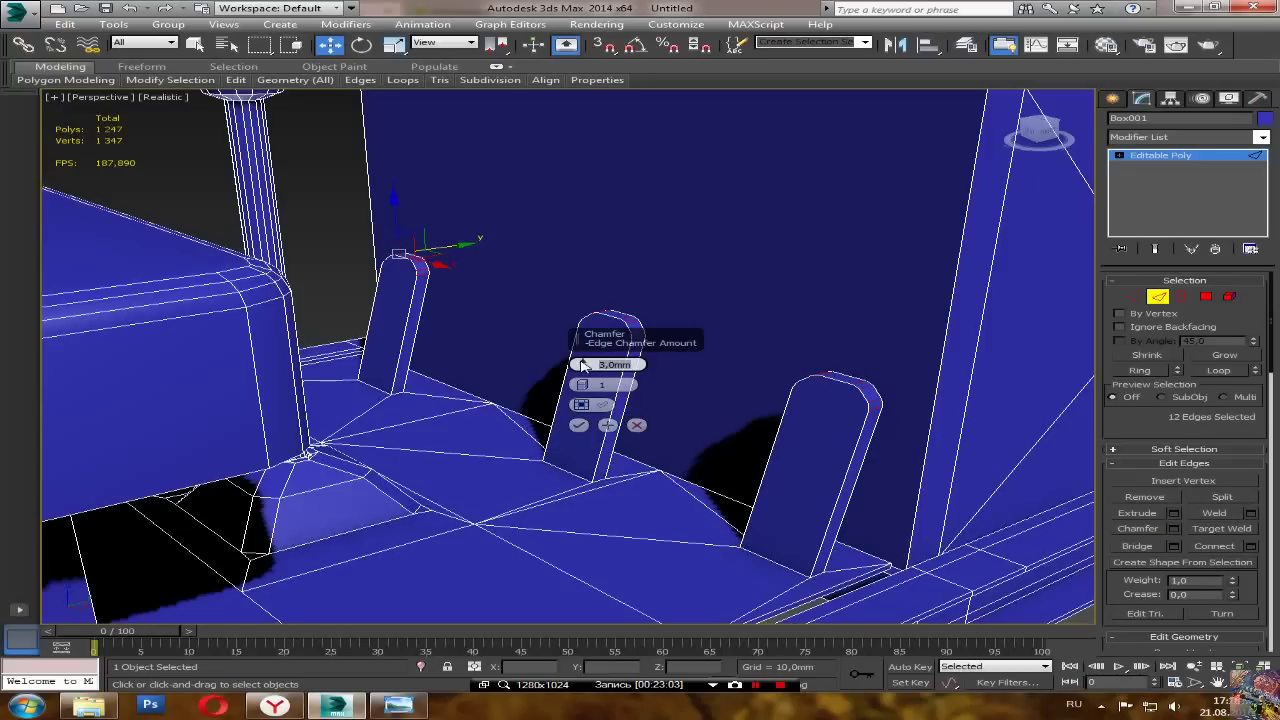
key(Tab)
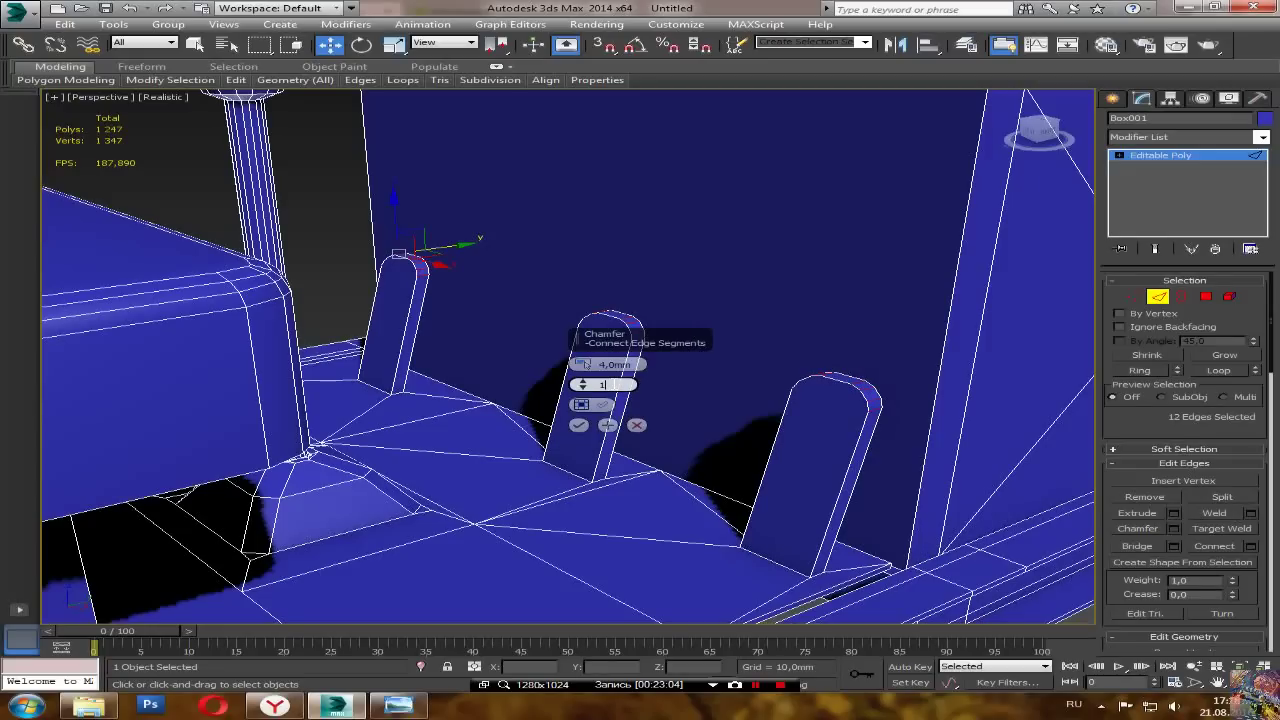
click(580, 425)
Step: Examine the rounded pedals and their spacing to the hood and lever from several angles
alt+middle_drag(577, 423, 684, 470)
scroll(683, 464, down, 4)
alt+middle_drag(614, 493, 742, 447)
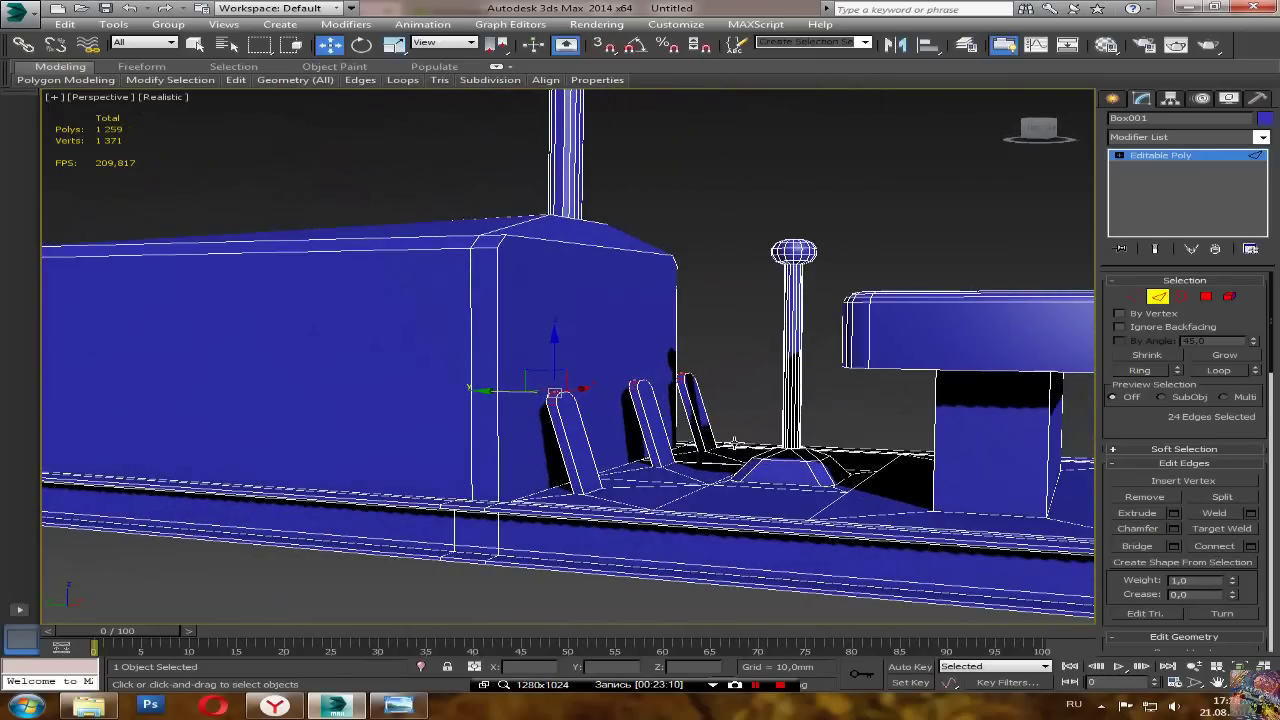
scroll(742, 447, down, 2)
scroll(680, 462, up, 10)
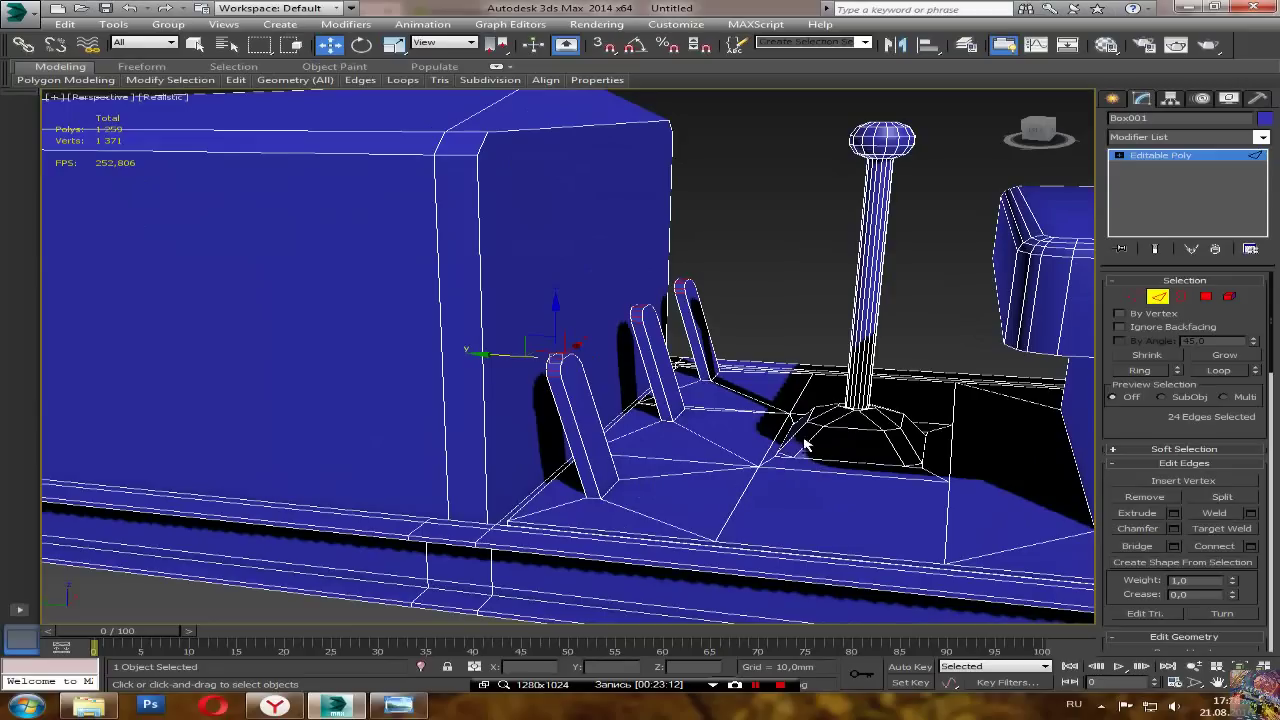
scroll(740, 457, up, 3)
alt+middle_drag(731, 451, 800, 474)
scroll(517, 433, down, 8)
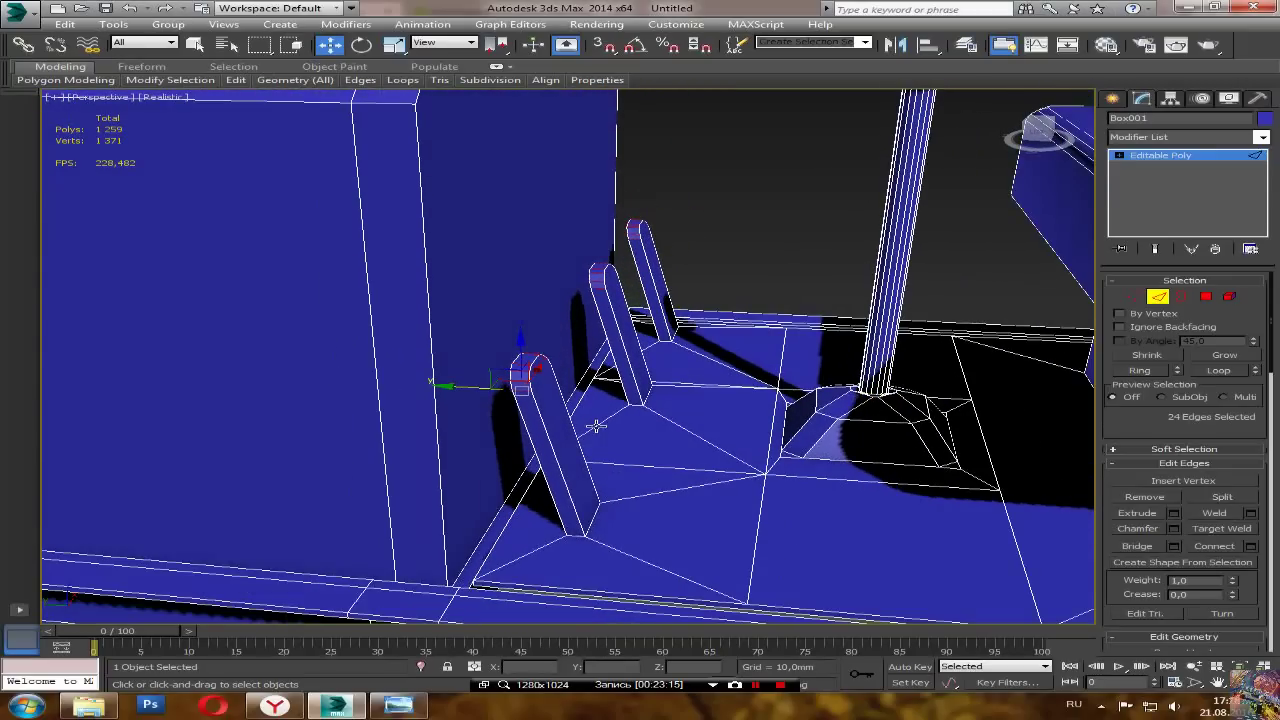
alt+middle_drag(578, 447, 641, 425)
scroll(641, 425, up, 5)
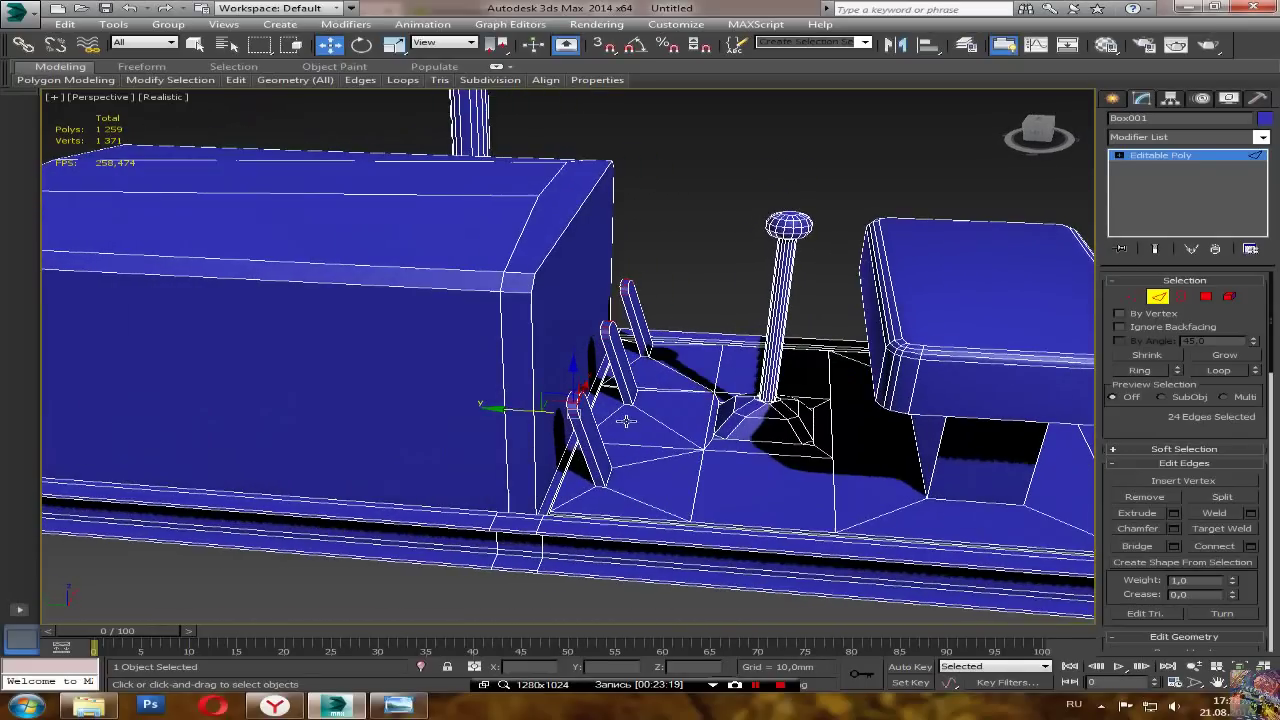
Step: Select all side and top polygons of the three pedals and move them along Y away from the hood's end wall
click(1206, 296)
alt+middle_drag(640, 420, 475, 340)
ctrl+click(511, 300)
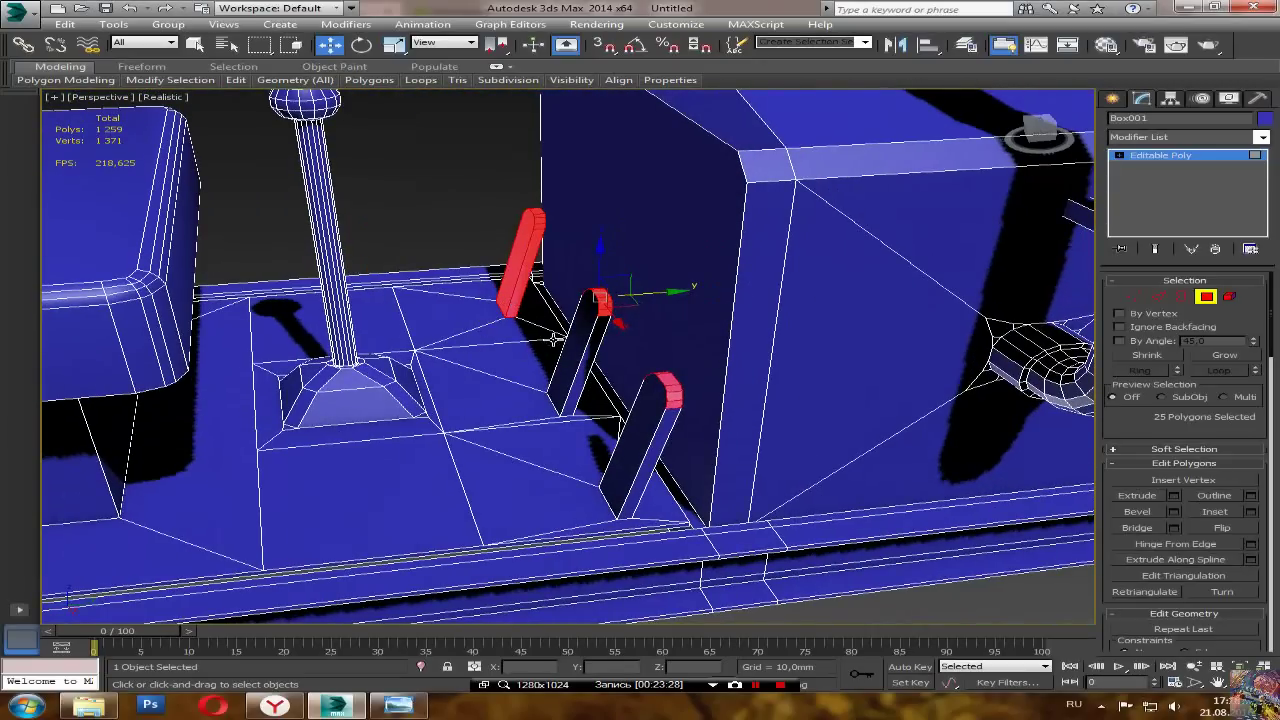
ctrl+click(576, 357)
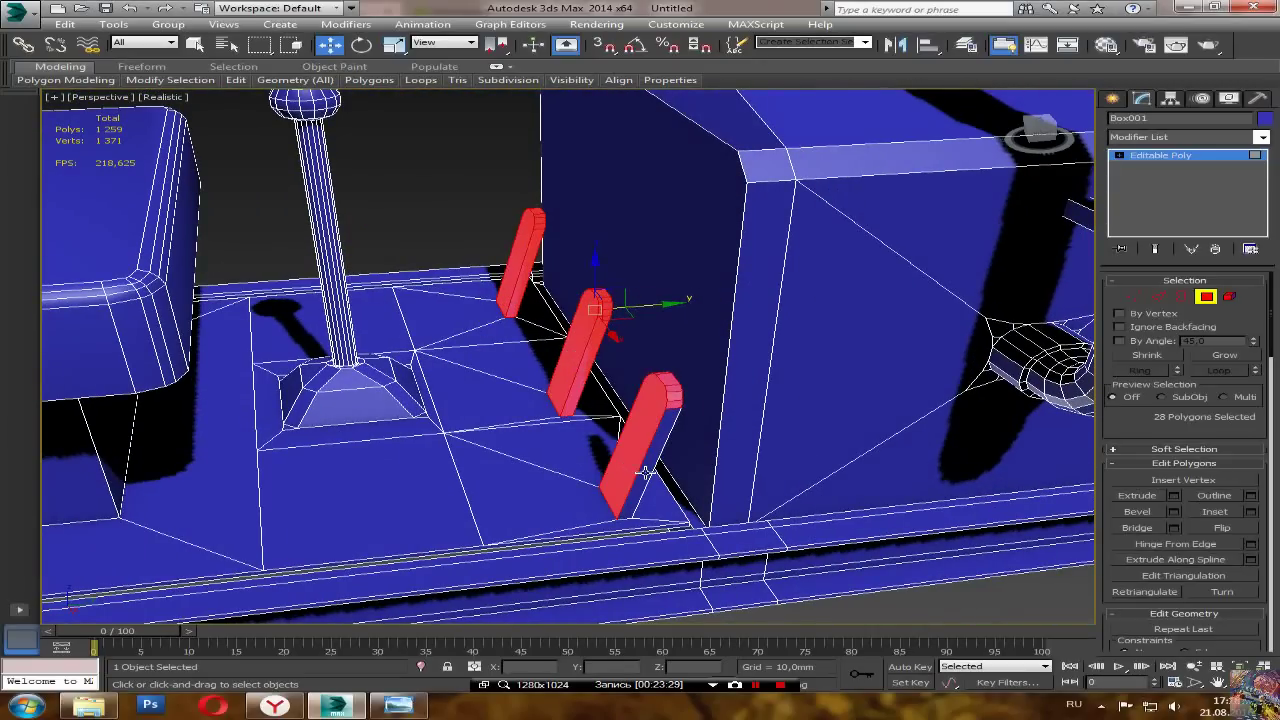
alt+middle_drag(565, 422, 633, 314)
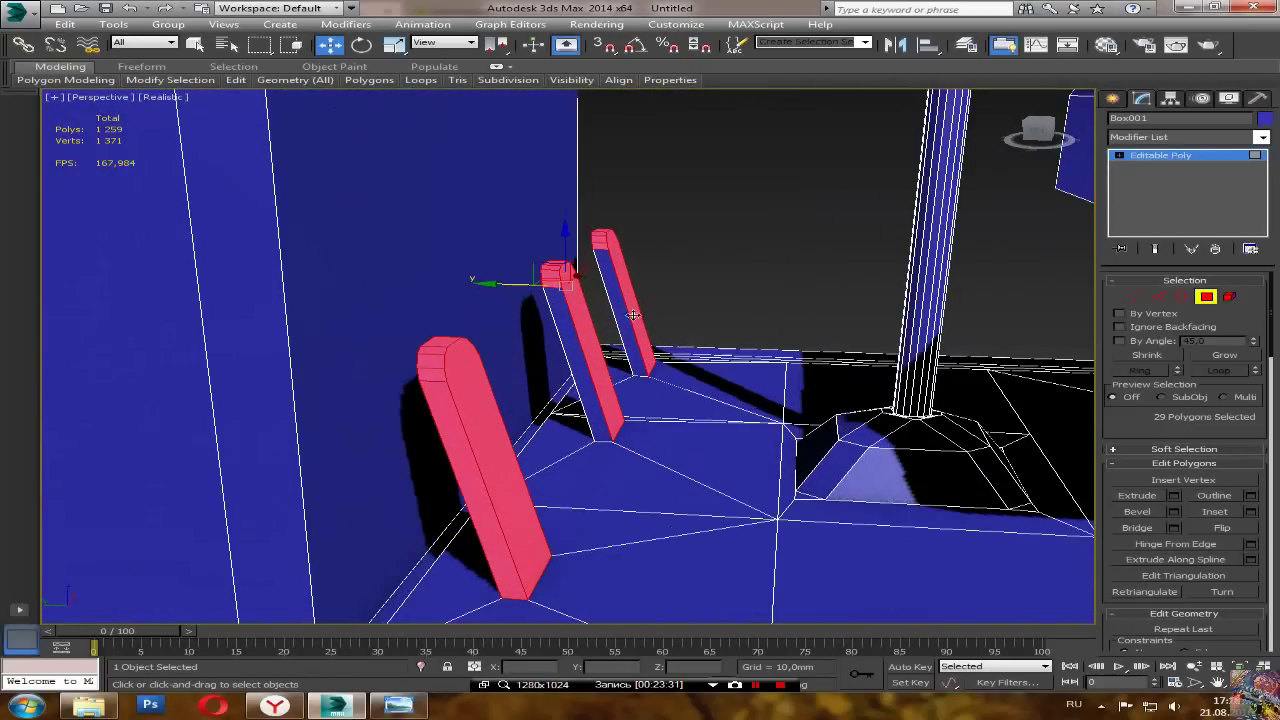
ctrl+click(615, 304)
ctrl+click(573, 366)
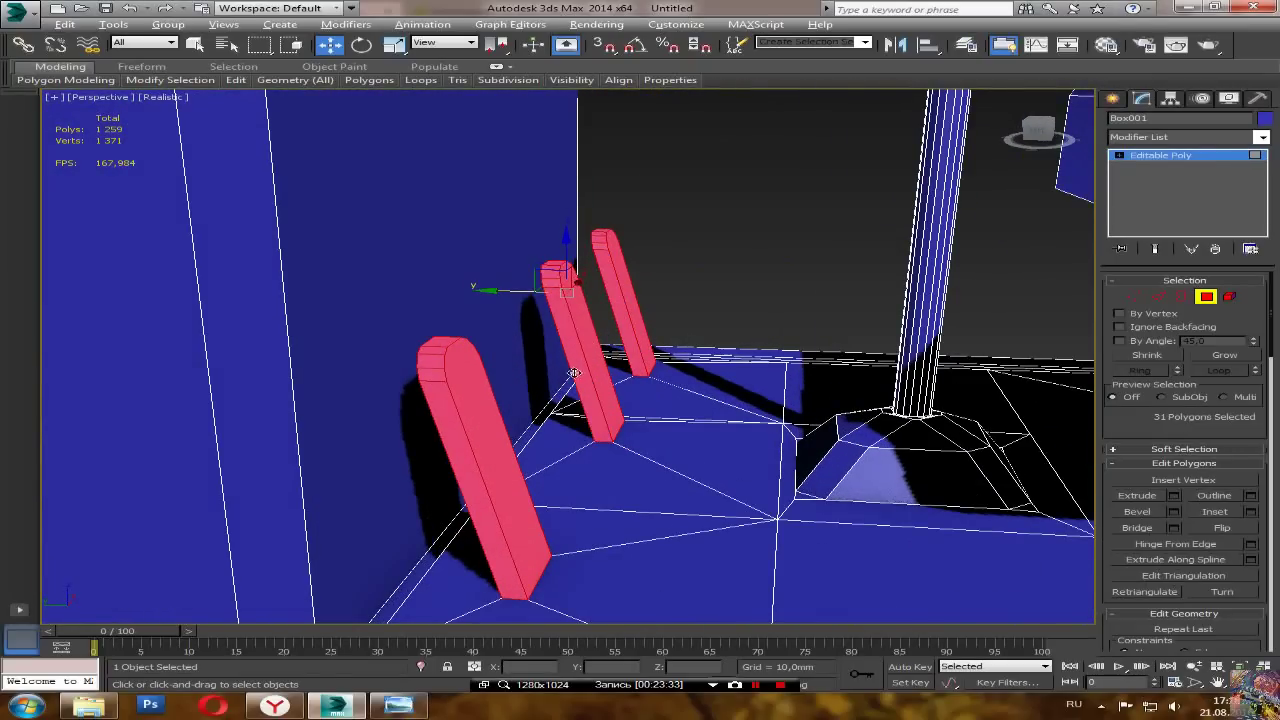
alt+middle_drag(573, 366, 614, 373)
scroll(578, 345, up, 8)
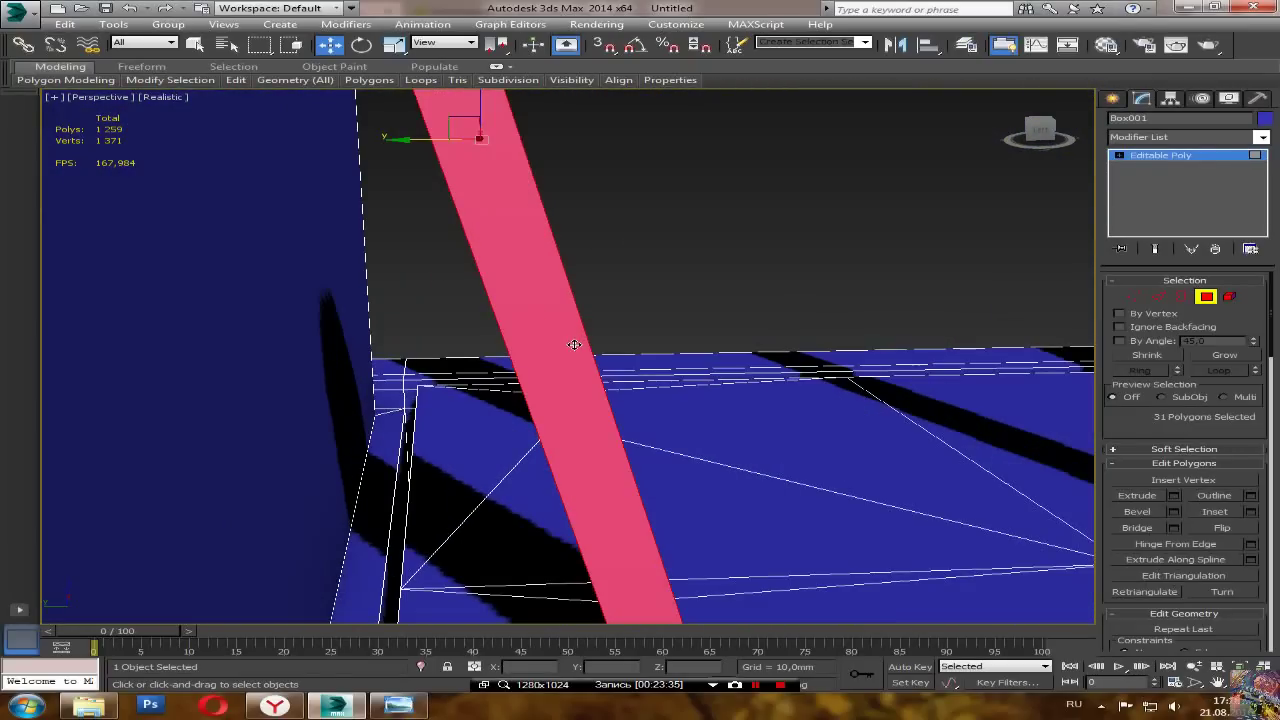
scroll(560, 335, down, 4)
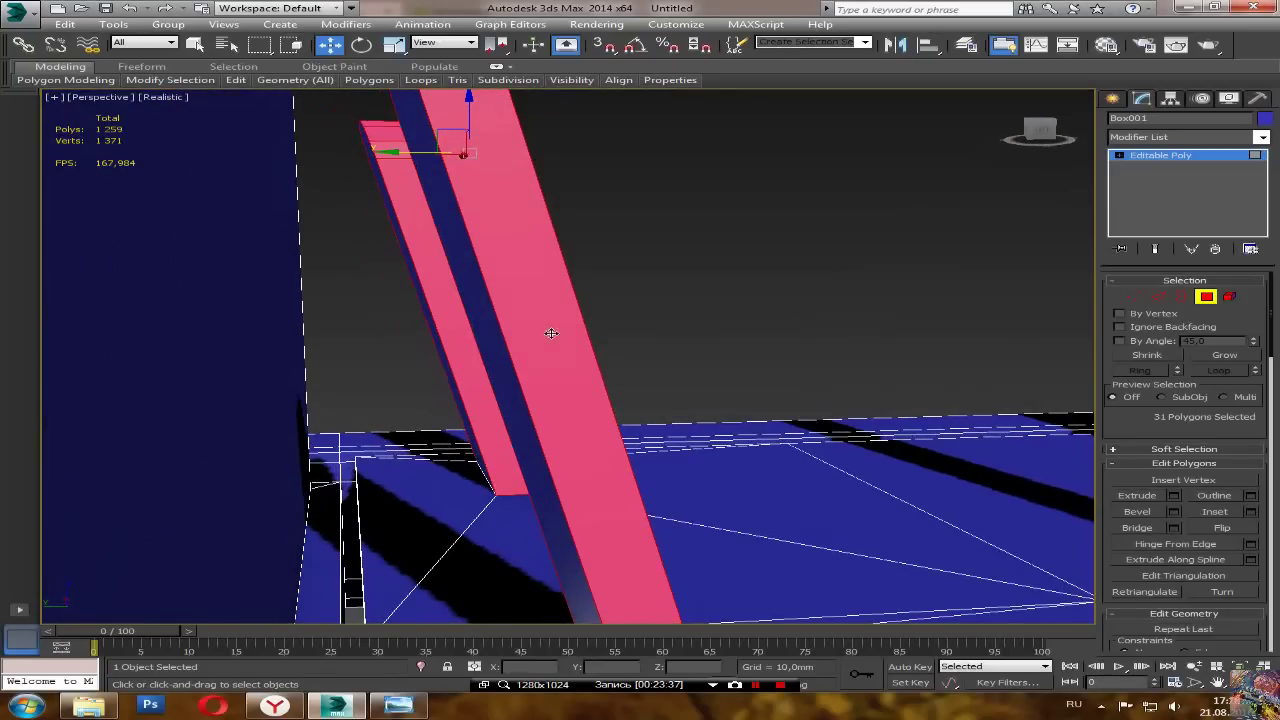
ctrl+click(507, 369)
ctrl+click(437, 352)
scroll(437, 340, down, 6)
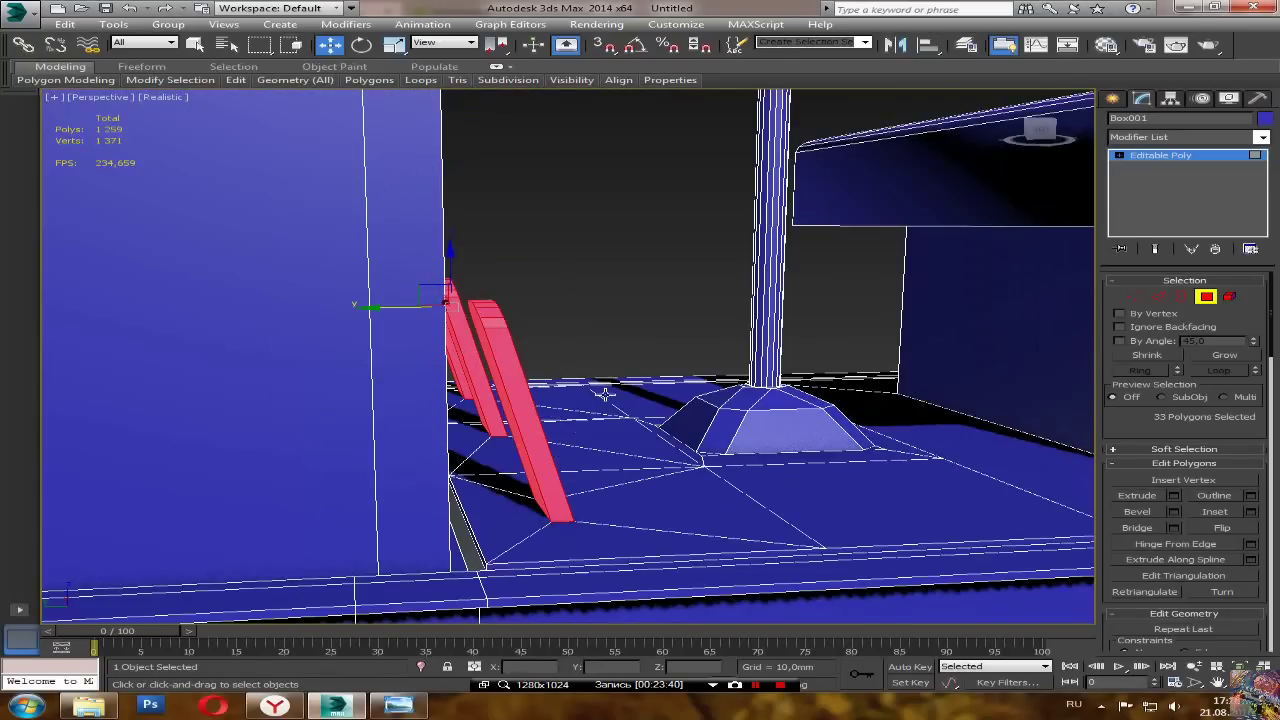
drag(437, 312, 536, 336)
alt+middle_drag(653, 383, 630, 388)
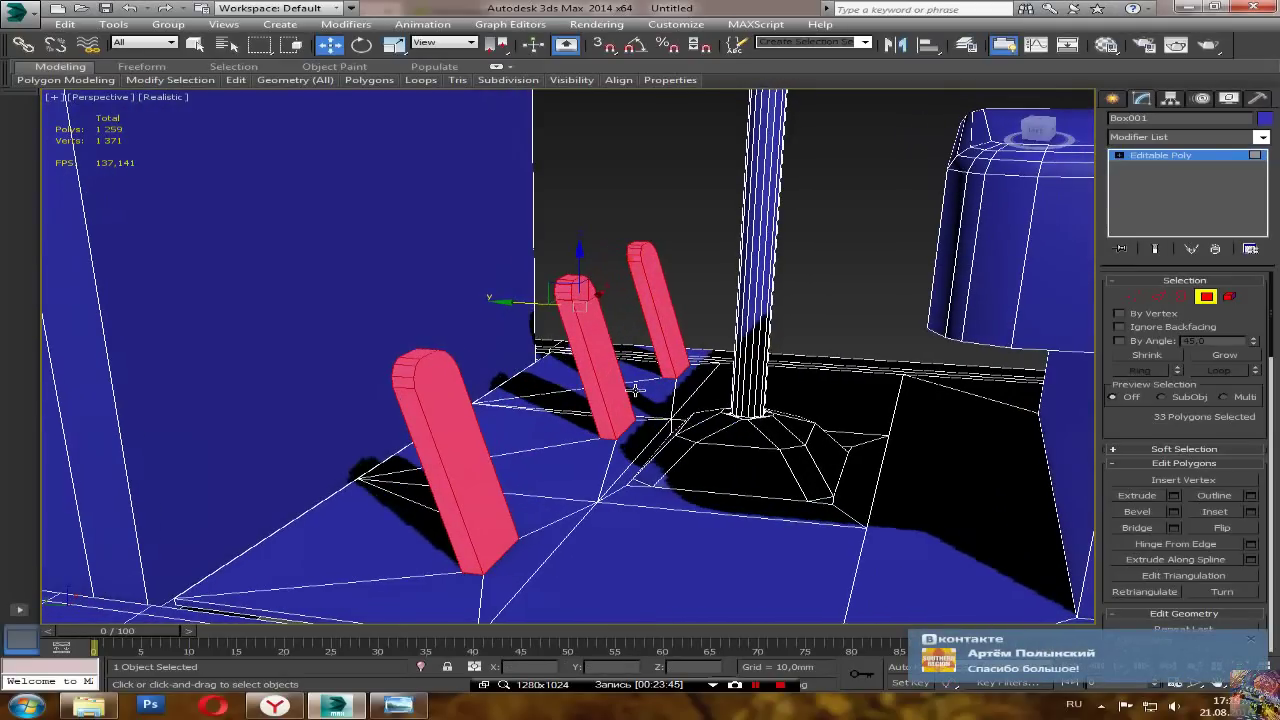
click(1252, 640)
alt+middle_drag(461, 143, 838, 370)
scroll(551, 439, up, 2)
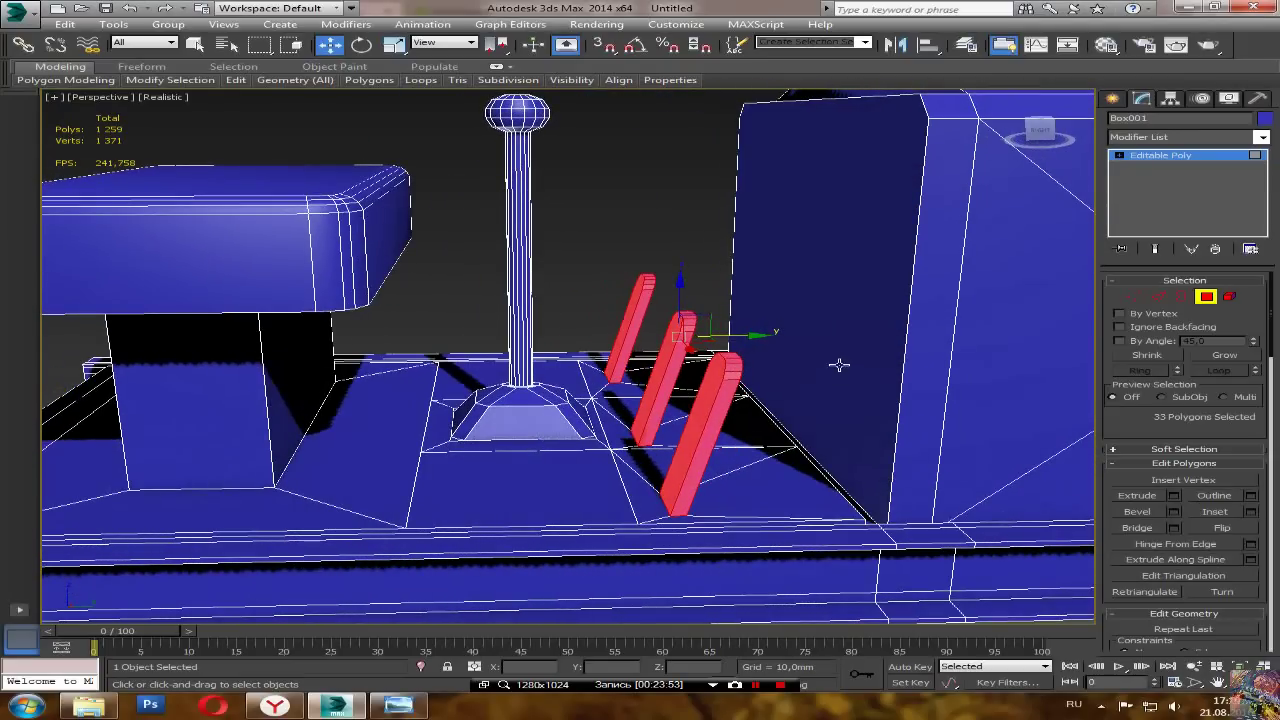
drag(773, 335, 757, 334)
key(ctrl+z)
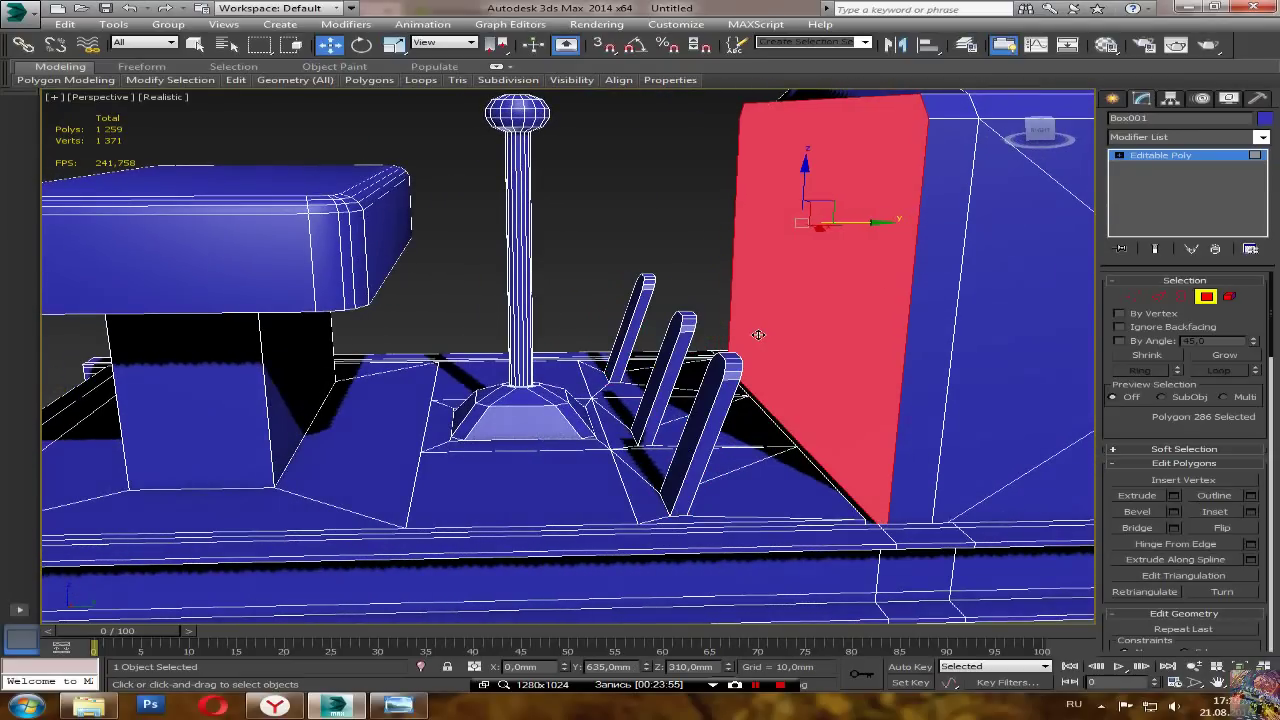
key(ctrl+z)
Step: Bevel the two floor polygons on either side of the lever base with 0 mm height and -60 mm outline
alt+middle_drag(757, 334, 931, 349)
scroll(928, 352, down, 3)
alt+middle_drag(668, 412, 730, 442)
scroll(669, 420, down, 4)
scroll(757, 451, up, 5)
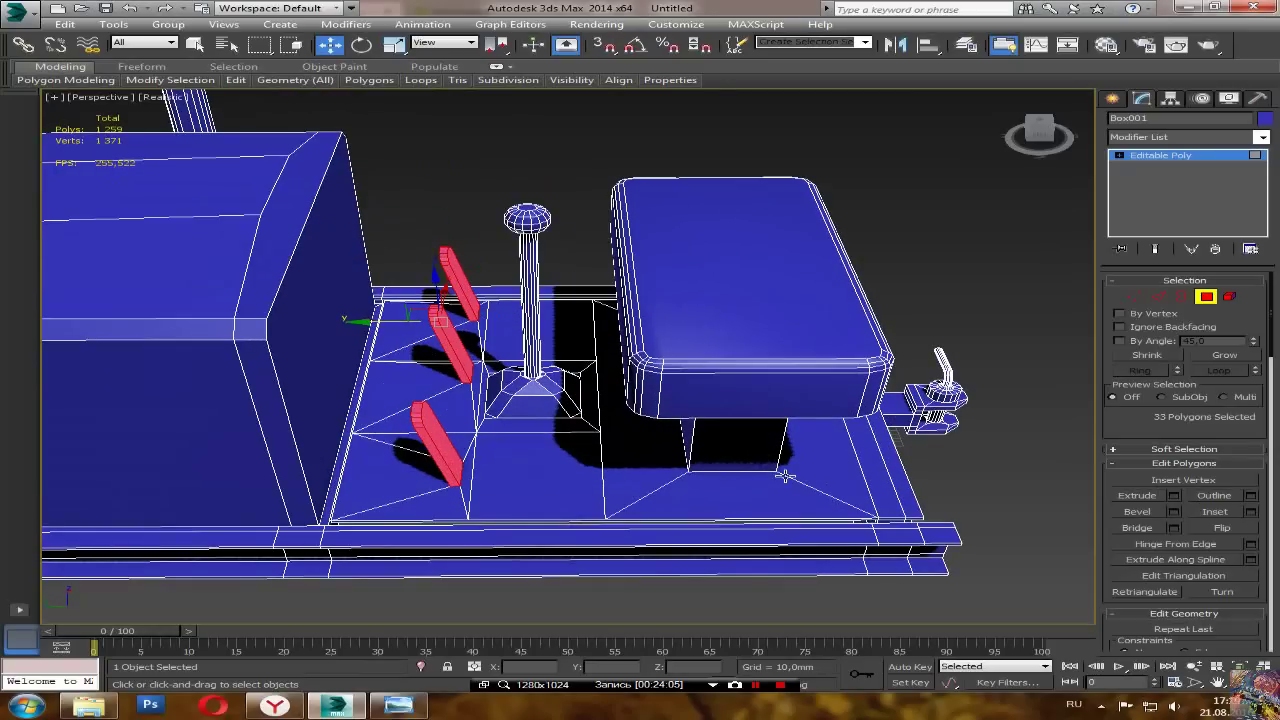
click(573, 474)
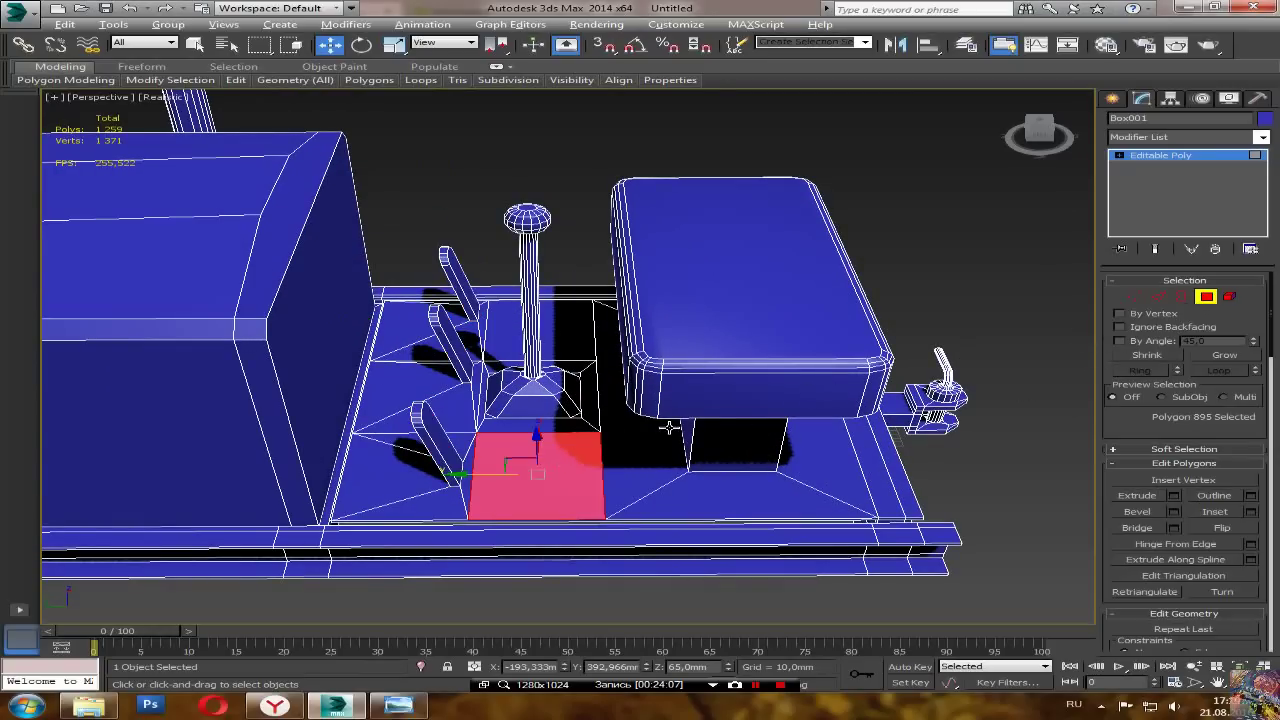
alt+middle_drag(669, 428, 690, 388)
ctrl+click(860, 488)
click(1173, 511)
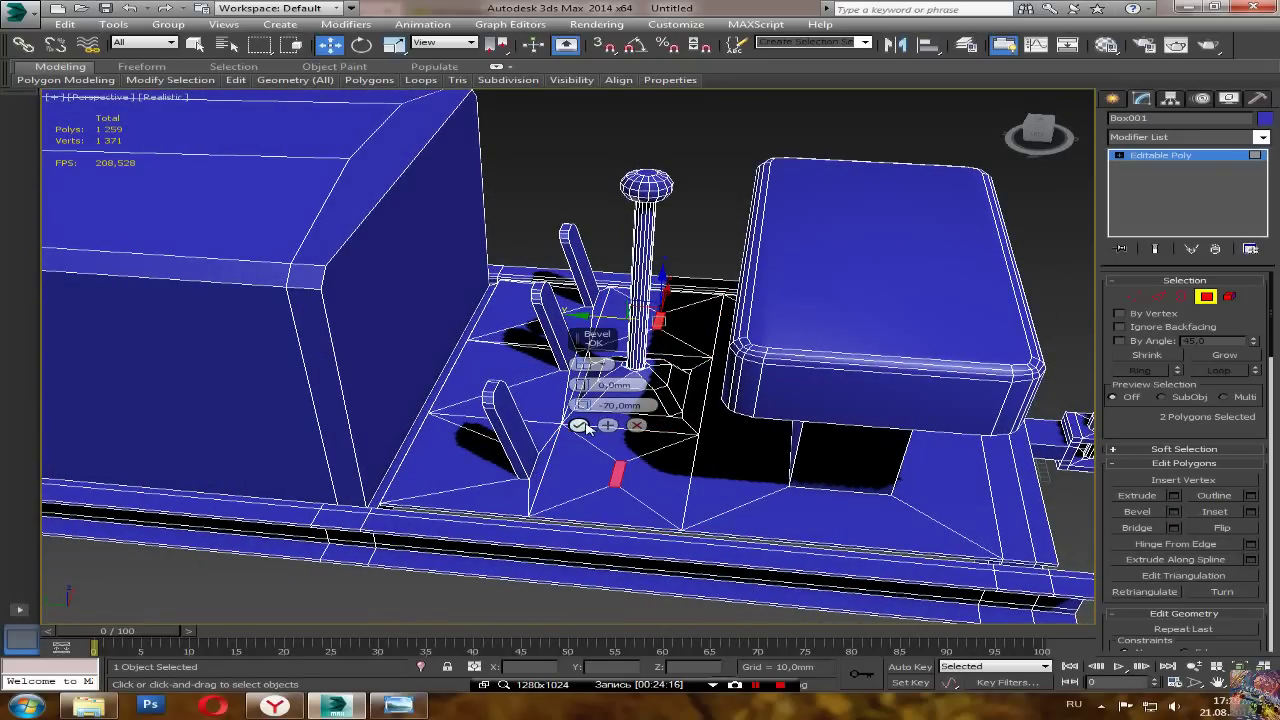
key(BackSpace)
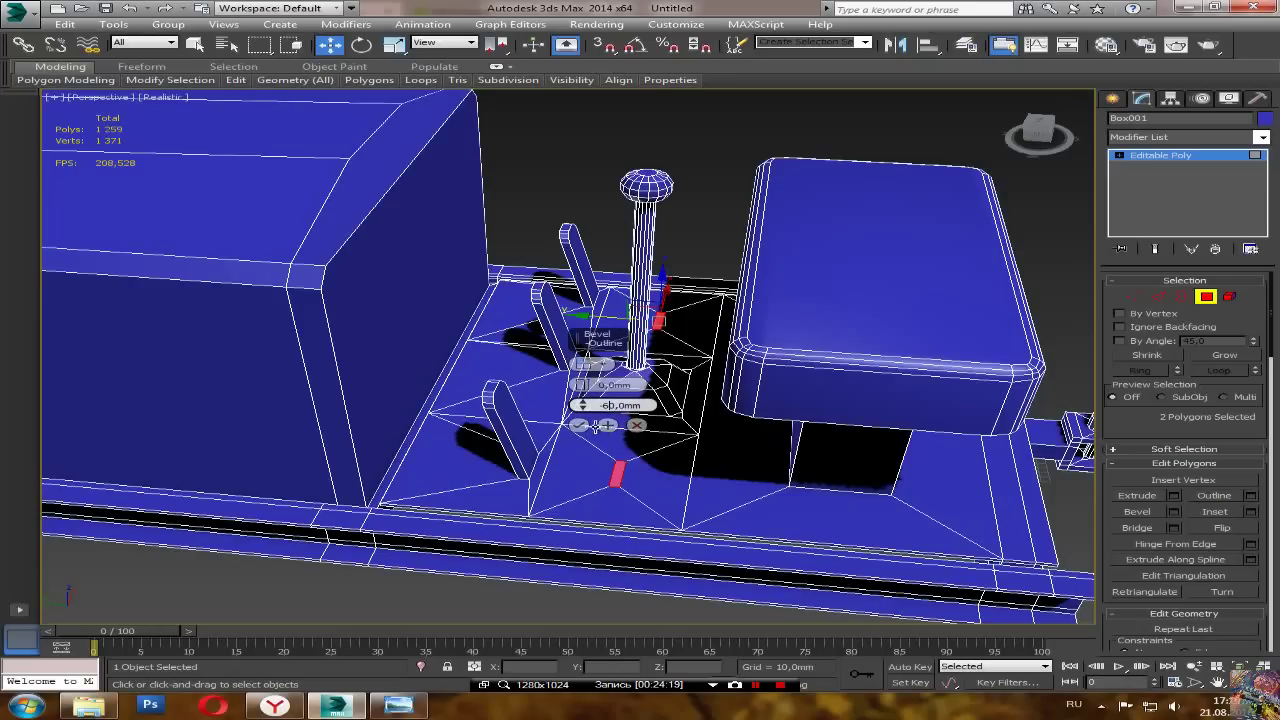
text(-60)
key(Return)
click(579, 426)
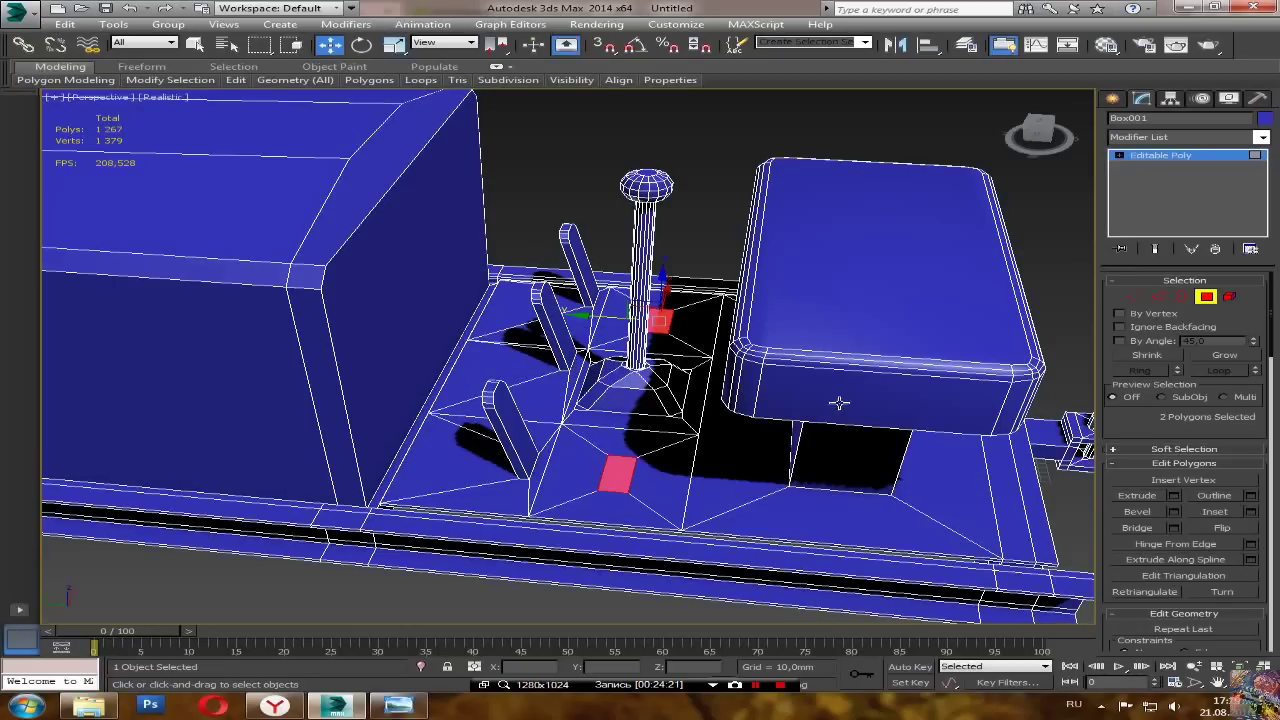
Step: Move the small floor polygon on the negative X side of the lever outward toward the floor's side edge
click(615, 472)
alt+middle_drag(615, 472, 577, 497)
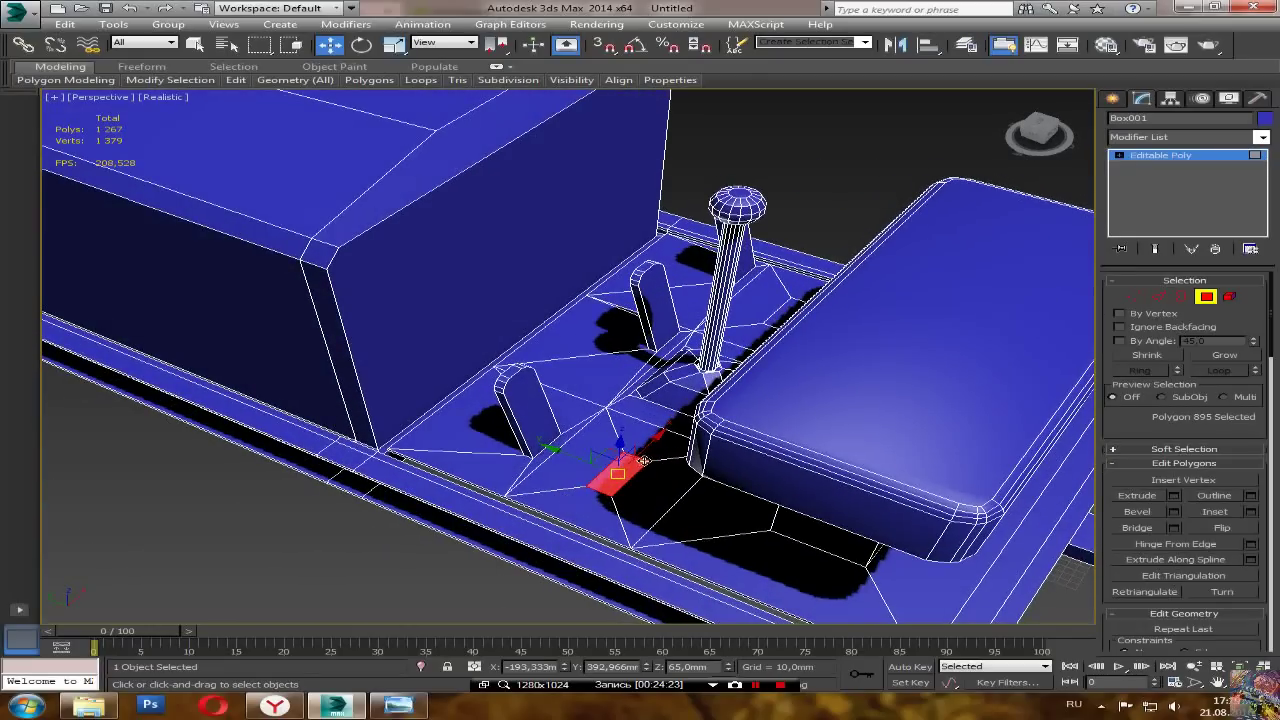
drag(645, 449, 580, 491)
alt+middle_drag(741, 416, 649, 443)
Step: Move the small floor polygon on the positive X side to about X 247.7 mm and Y 343.6 mm, near the floor's edge
click(687, 436)
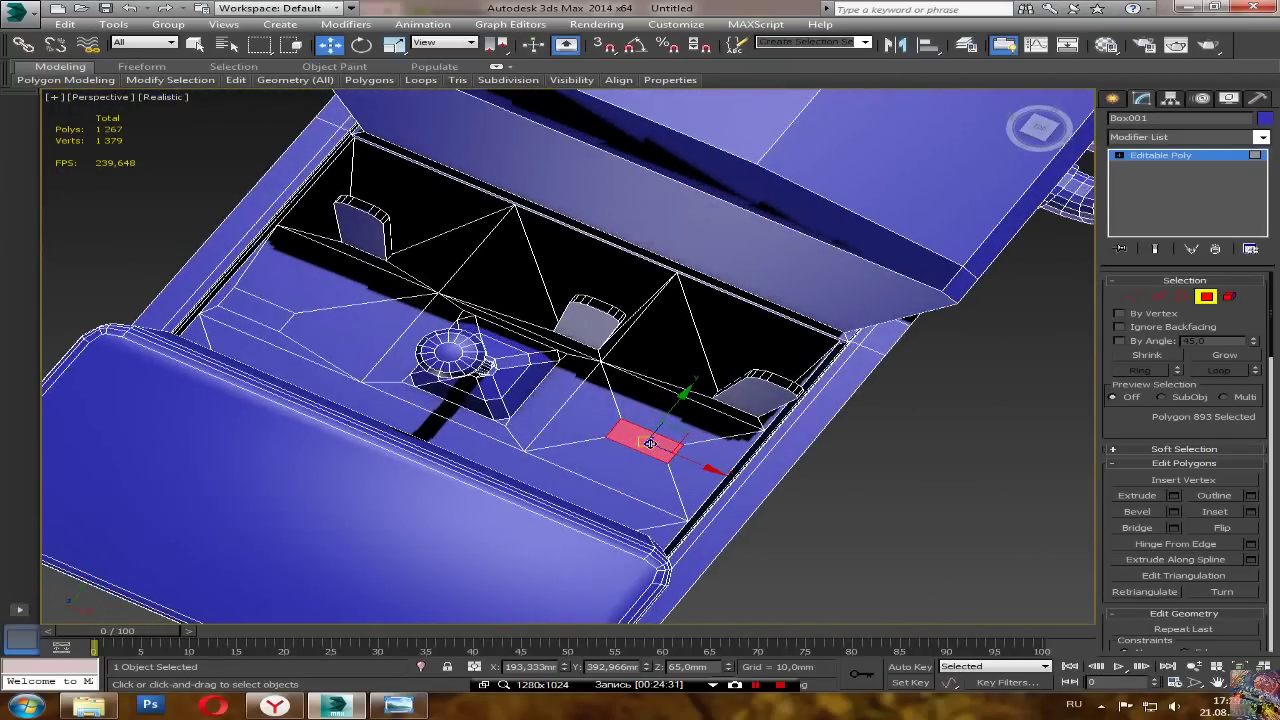
click(686, 396)
click(678, 432)
alt+middle_drag(678, 432, 654, 422)
drag(726, 430, 695, 489)
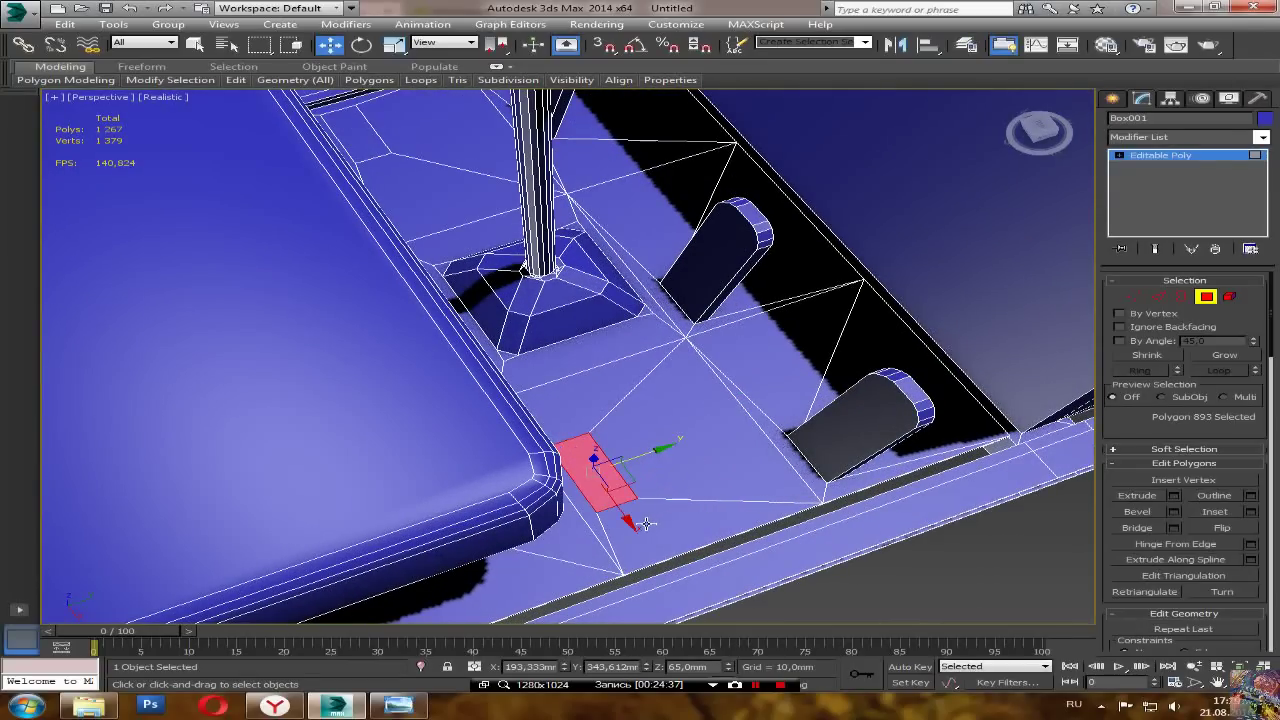
drag(630, 524, 677, 566)
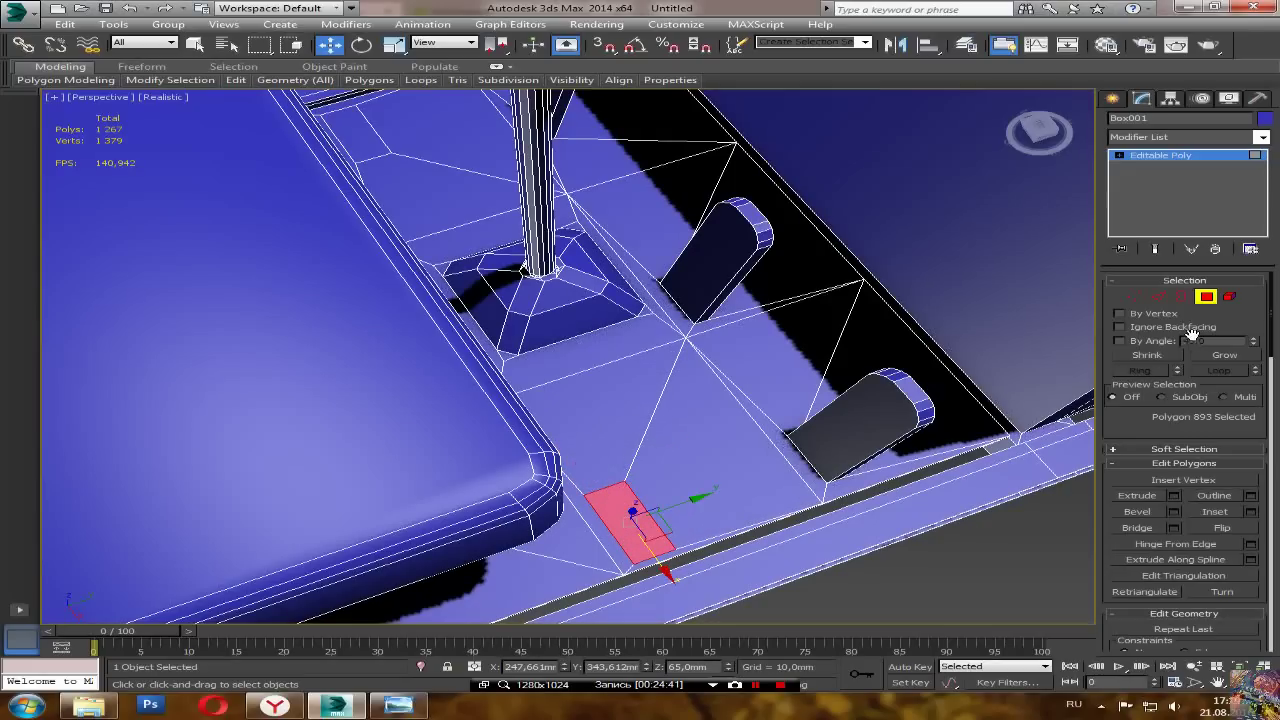
Step: Move the inner edge of that floor polygon outward along X to narrow the polygon
click(1157, 296)
click(603, 489)
drag(632, 524, 655, 570)
alt+middle_drag(655, 570, 575, 480)
Step: Narrow the matching floor polygon on the negative X side by moving its inner edge outward along X
scroll(535, 477, down, 4)
scroll(430, 515, up, 3)
alt+middle_drag(372, 604, 434, 612)
middle_drag(434, 612, 436, 403)
scroll(565, 428, up, 4)
click(495, 400)
click(516, 361)
scroll(525, 340, up, 3)
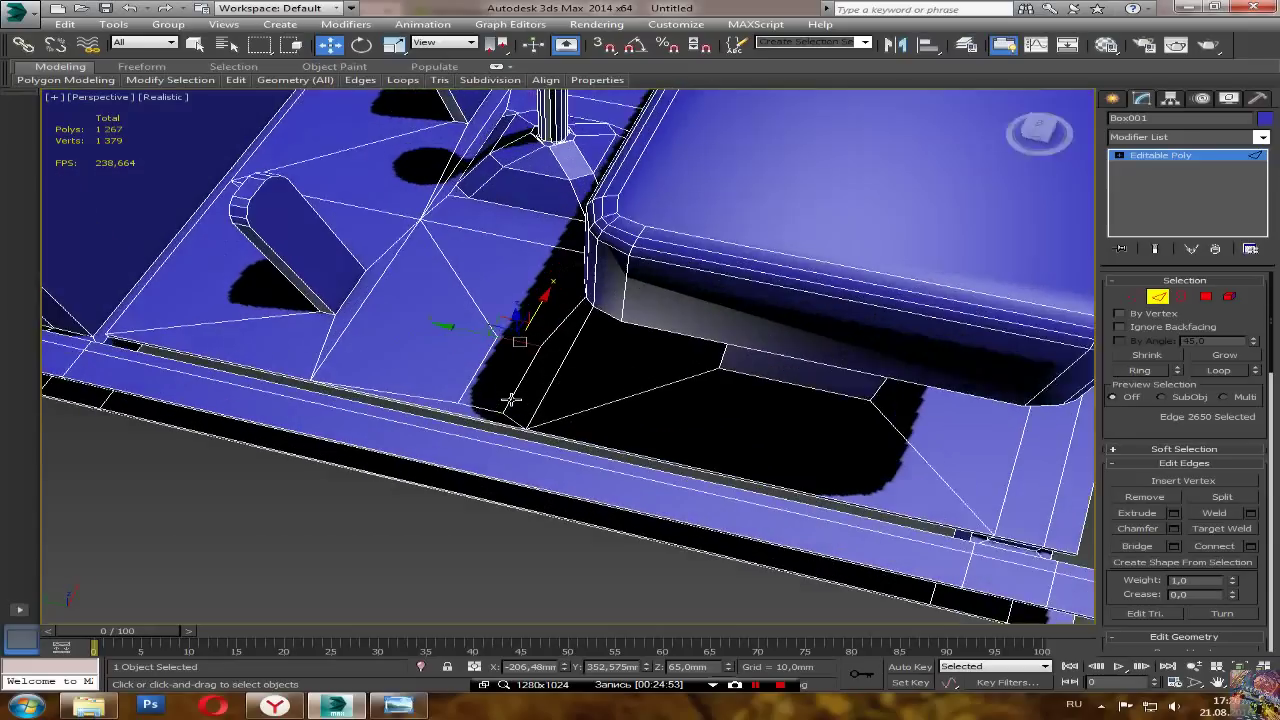
drag(545, 297, 520, 342)
Step: Extrude the two narrowed floor polygons on both sides of the lever upward by 300 mm to form posts
click(1206, 297)
click(491, 384)
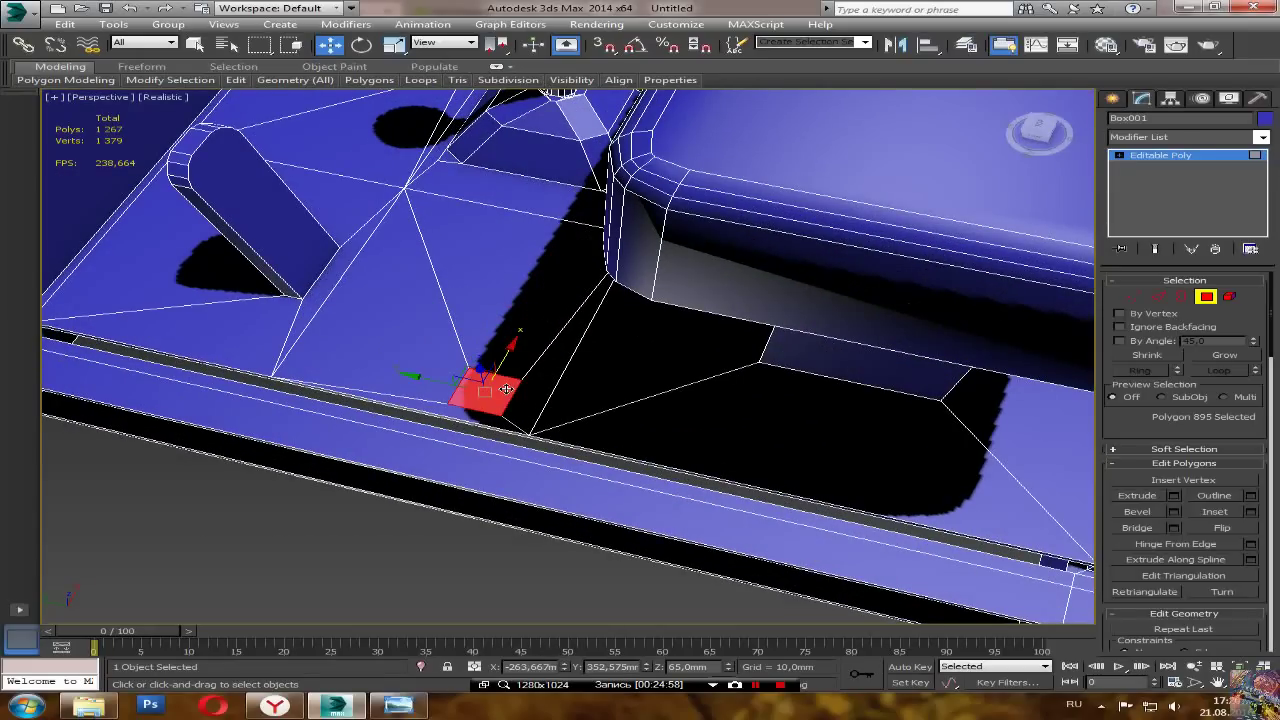
alt+middle_drag(491, 384, 553, 416)
scroll(556, 416, down, 4)
alt+middle_drag(656, 428, 358, 373)
middle_drag(455, 483, 476, 436)
scroll(468, 444, up, 4)
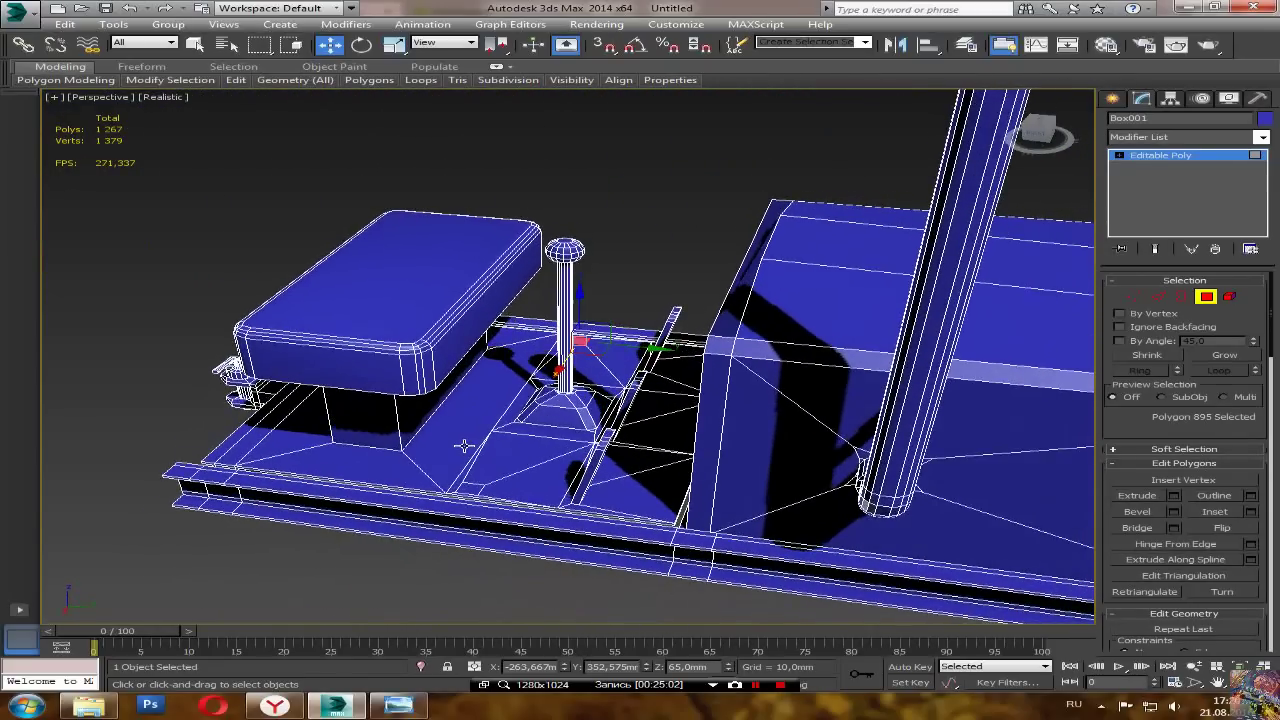
ctrl+click(471, 509)
scroll(471, 511, up, 4)
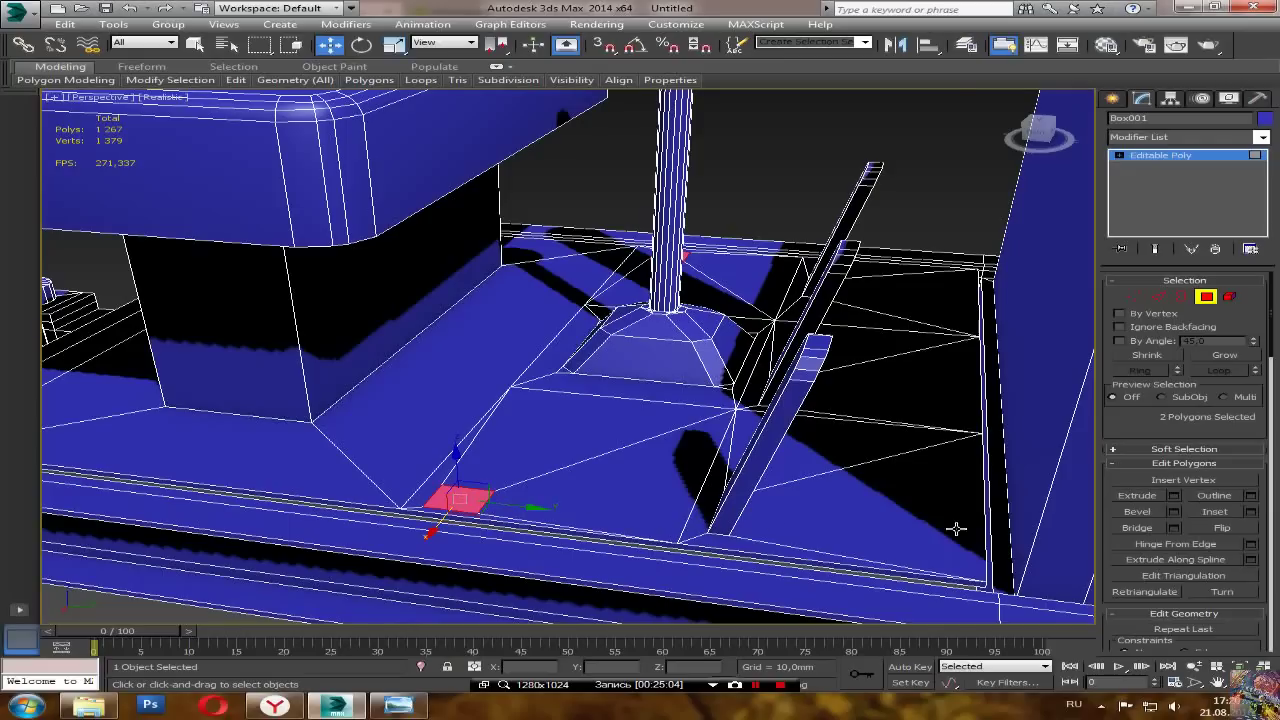
click(1174, 497)
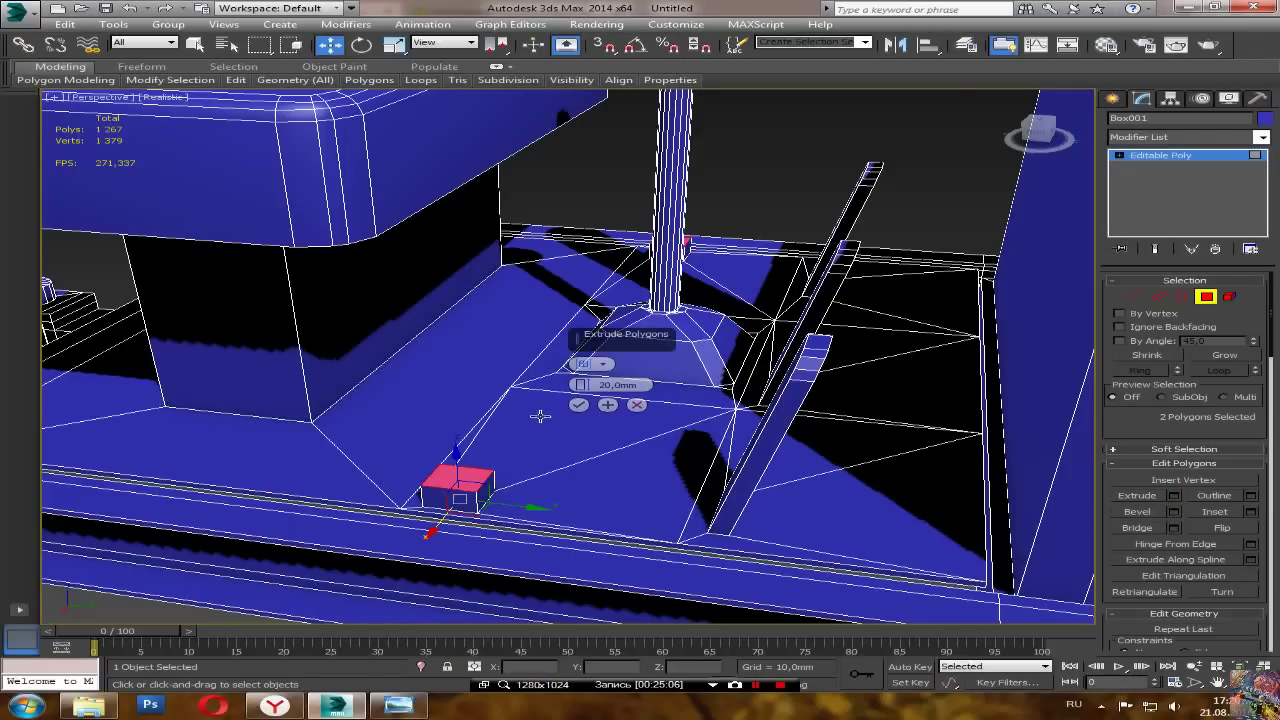
click(608, 386)
key(BackSpace)
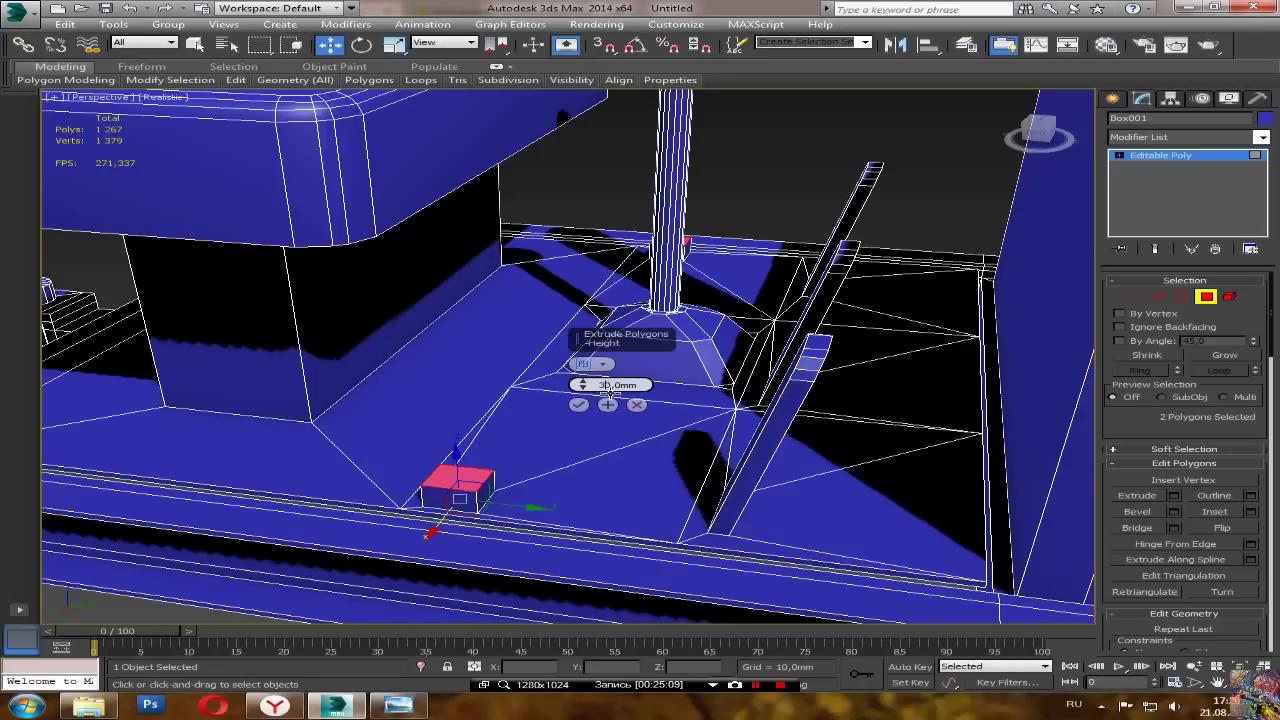
key(Return)
alt+middle_drag(580, 355, 643, 410)
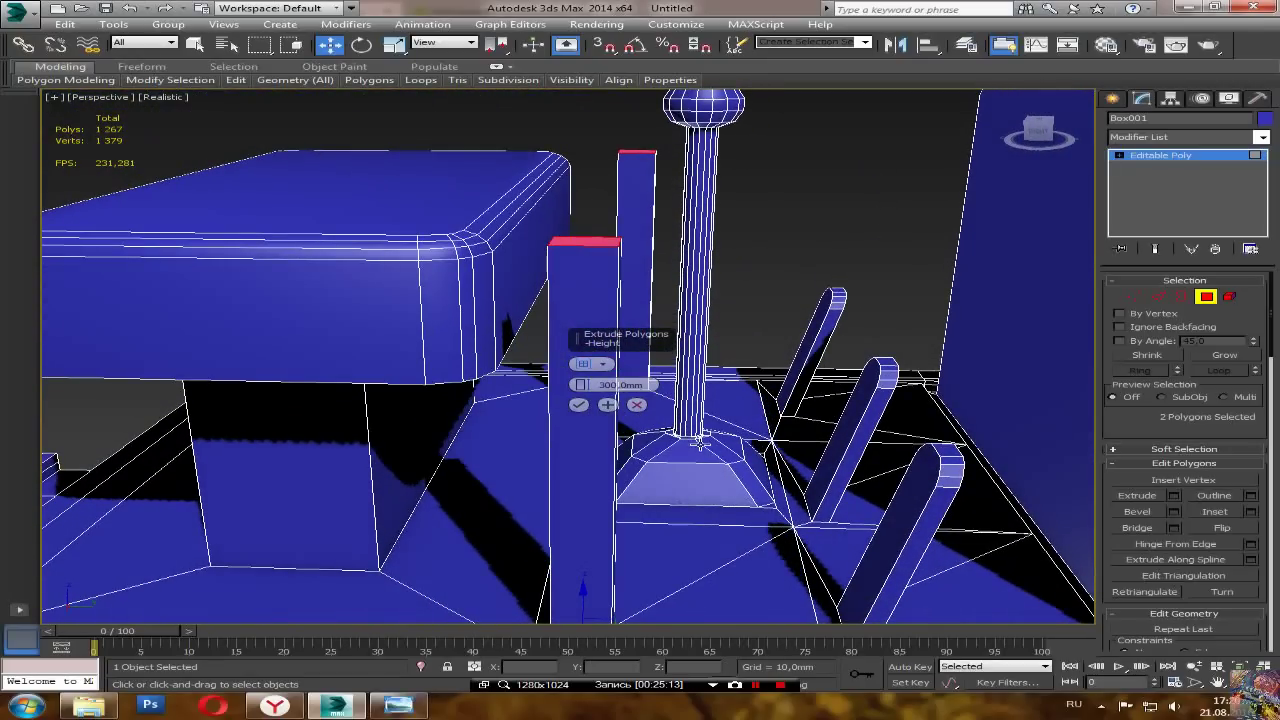
alt+middle_drag(697, 444, 663, 449)
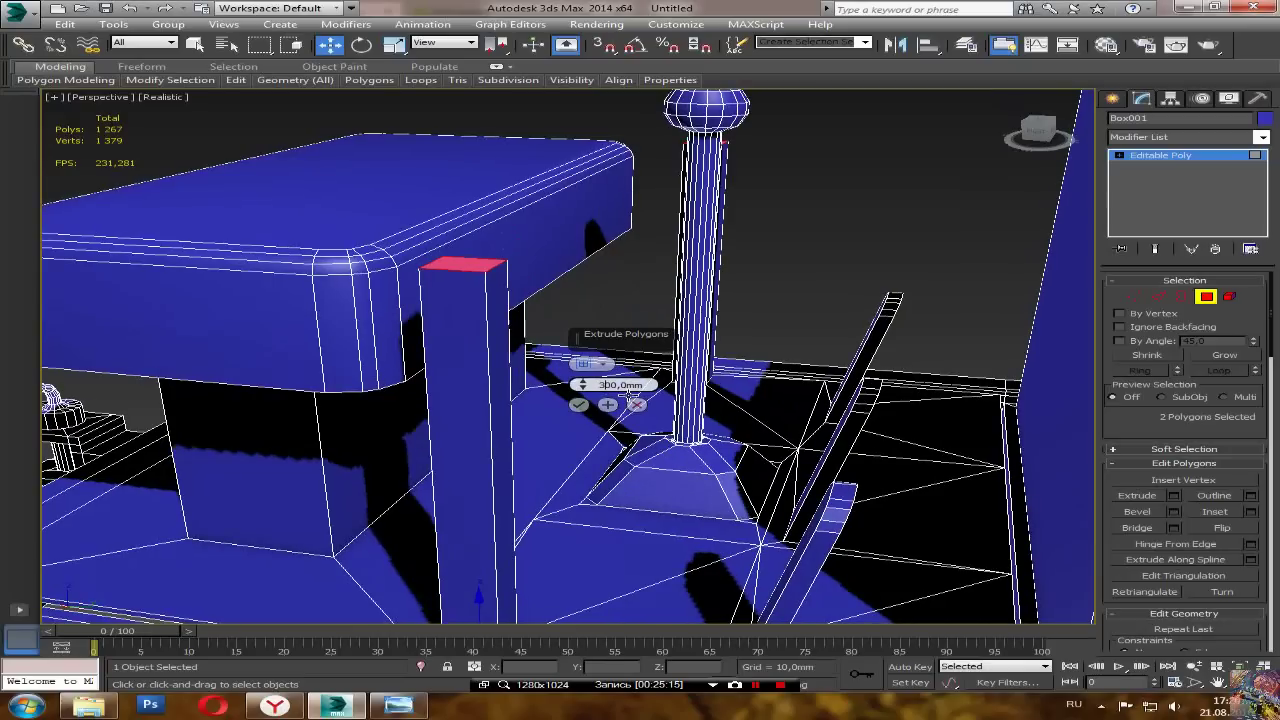
click(580, 406)
Step: Move the pedal-facing side polygon of the positive X post slightly along Y to adjust the post's thickness
alt+middle_drag(571, 426, 690, 459)
scroll(640, 440, down, 5)
scroll(750, 470, up, 4)
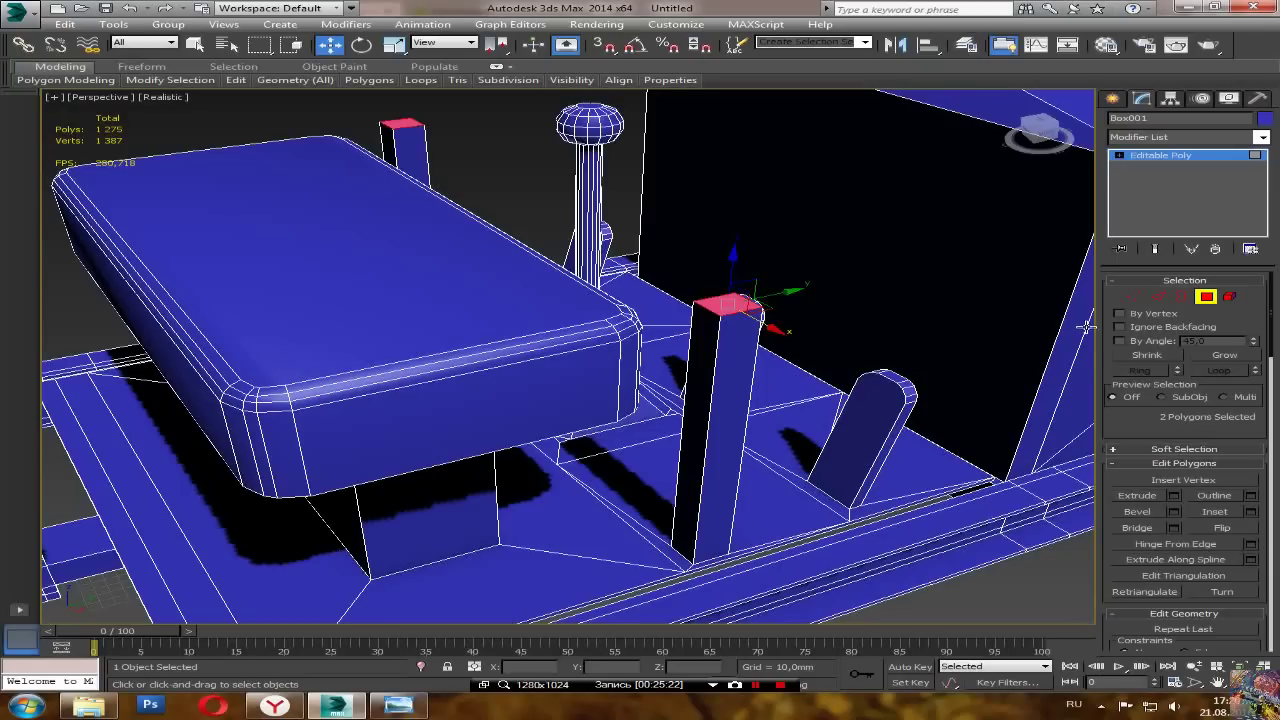
click(1157, 296)
click(704, 415)
ctrl+click(684, 431)
alt+middle_drag(724, 452, 756, 493)
click(1208, 297)
click(723, 467)
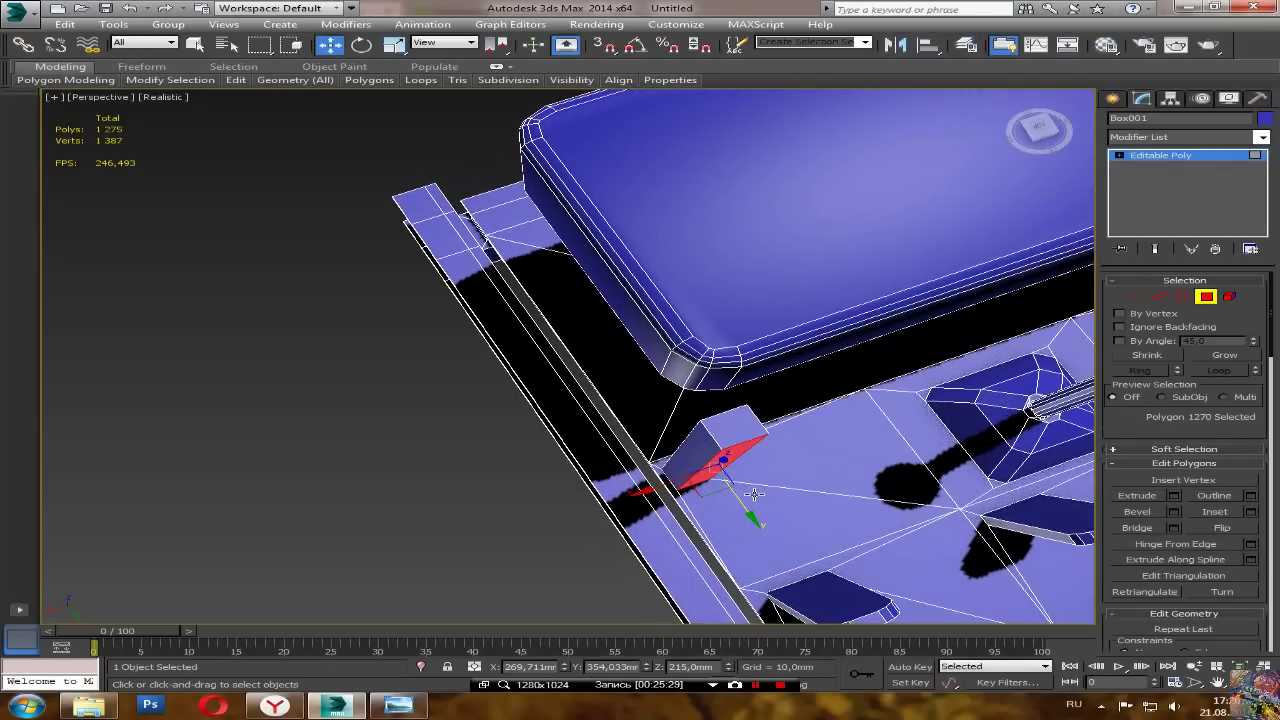
drag(746, 507, 749, 510)
Step: Chamfer the four vertical edges of the positive X post by 8 mm with one segment
click(1158, 297)
alt+middle_drag(852, 500, 921, 406)
ctrl+click(724, 464)
alt+middle_drag(860, 450, 317, 480)
ctrl+click(723, 462)
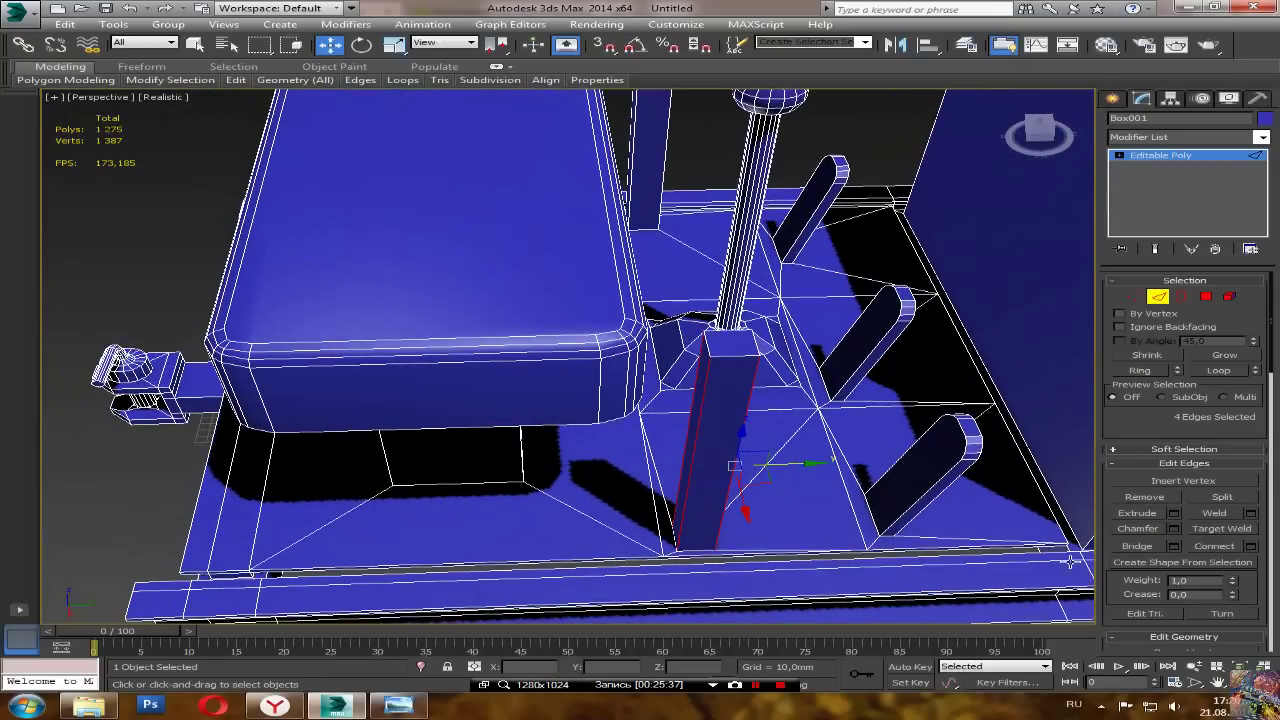
click(1173, 528)
alt+middle_drag(700, 548, 718, 548)
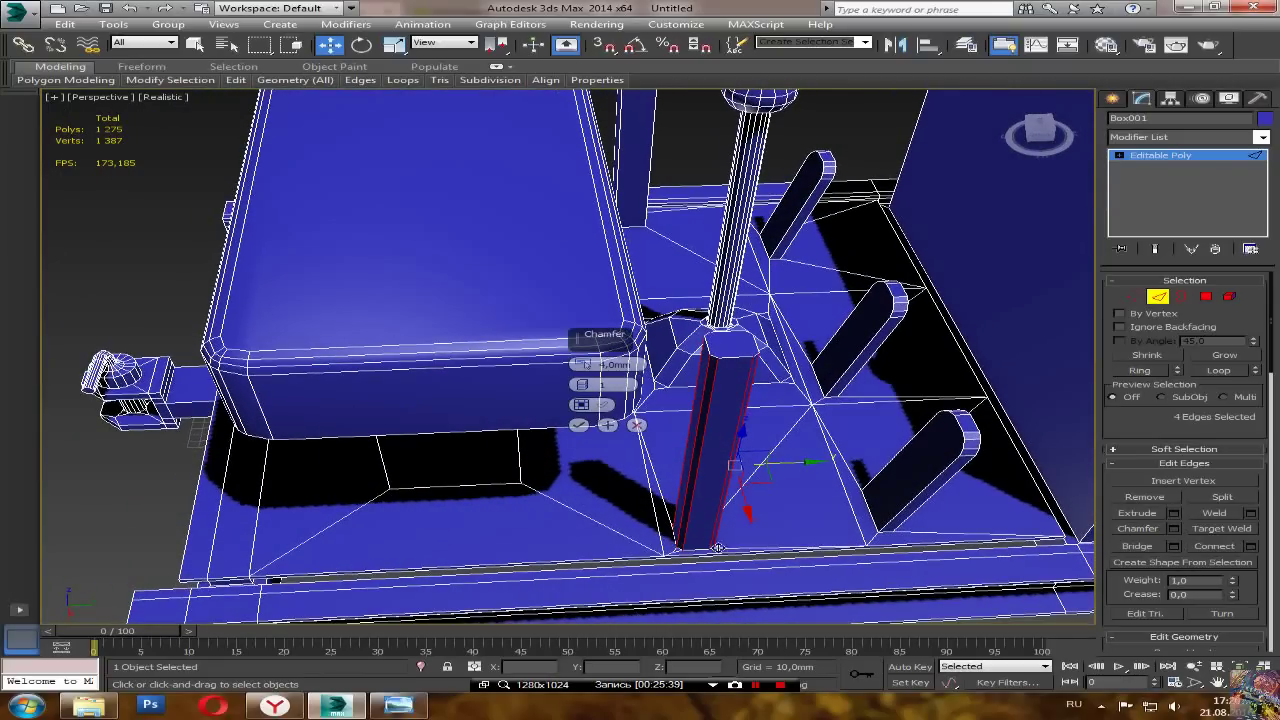
click(603, 385)
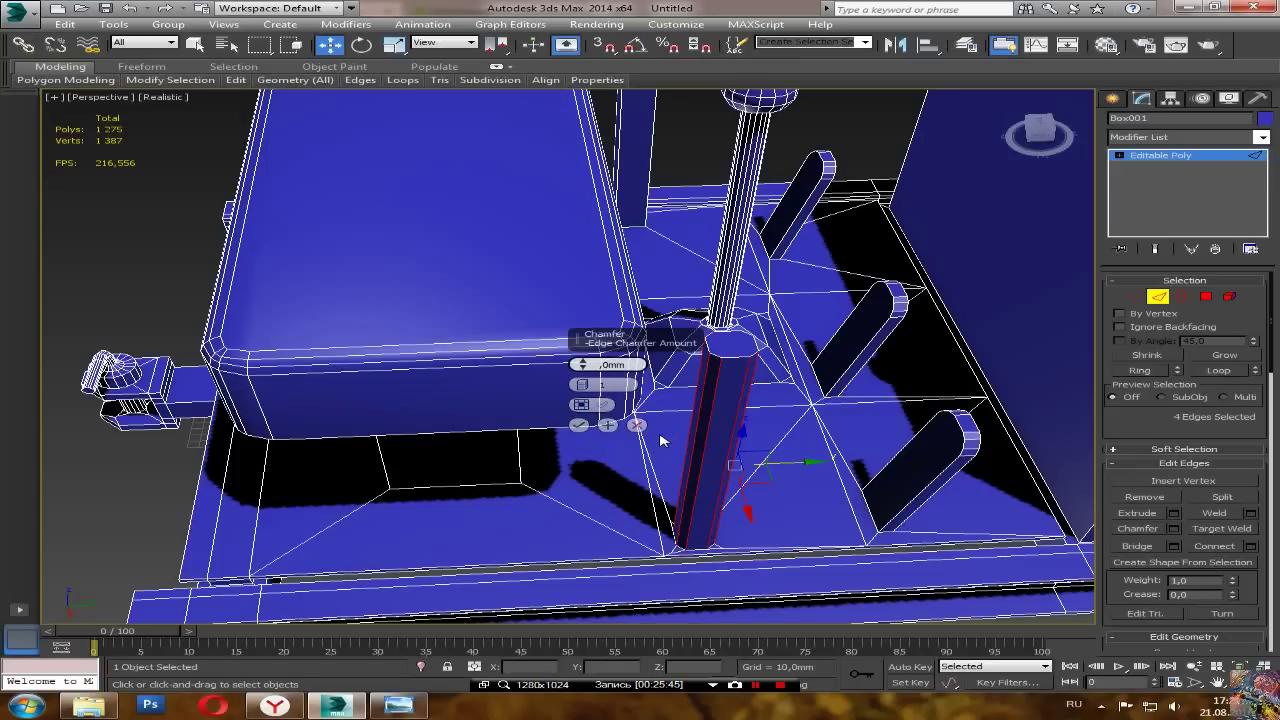
text(8)
click(620, 384)
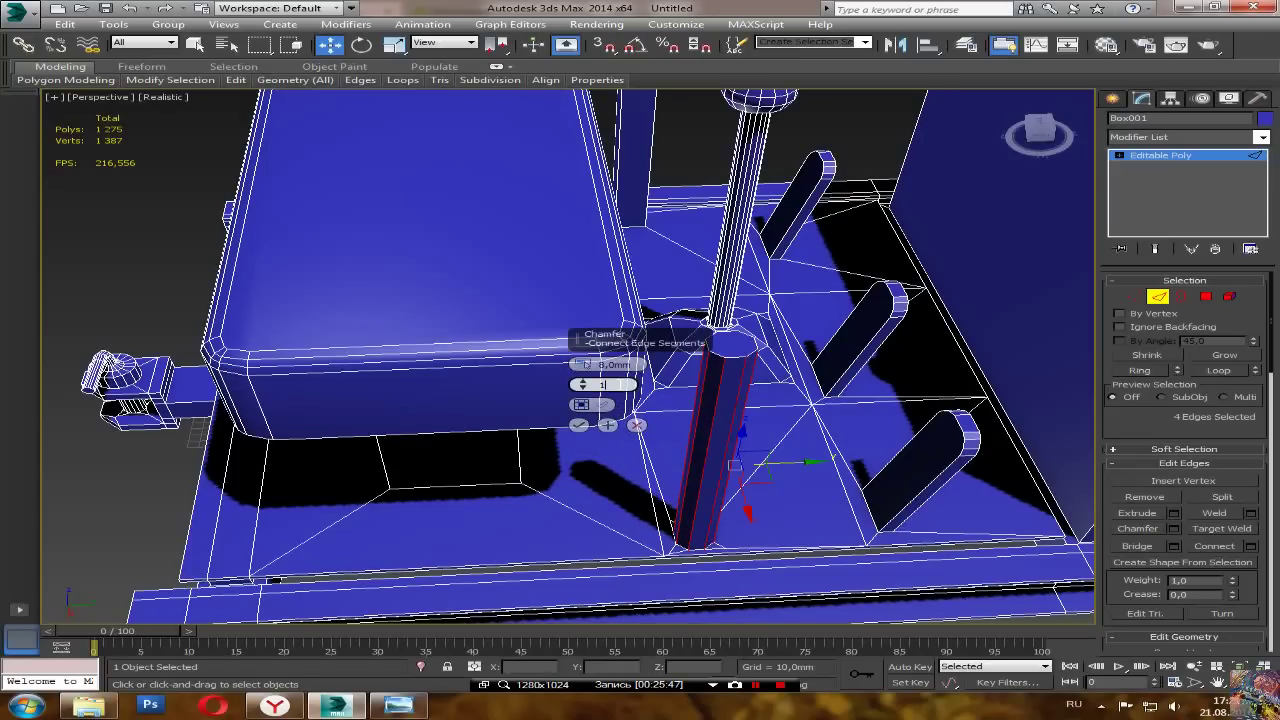
alt+middle_drag(762, 446, 672, 484)
scroll(688, 484, up, 4)
click(584, 427)
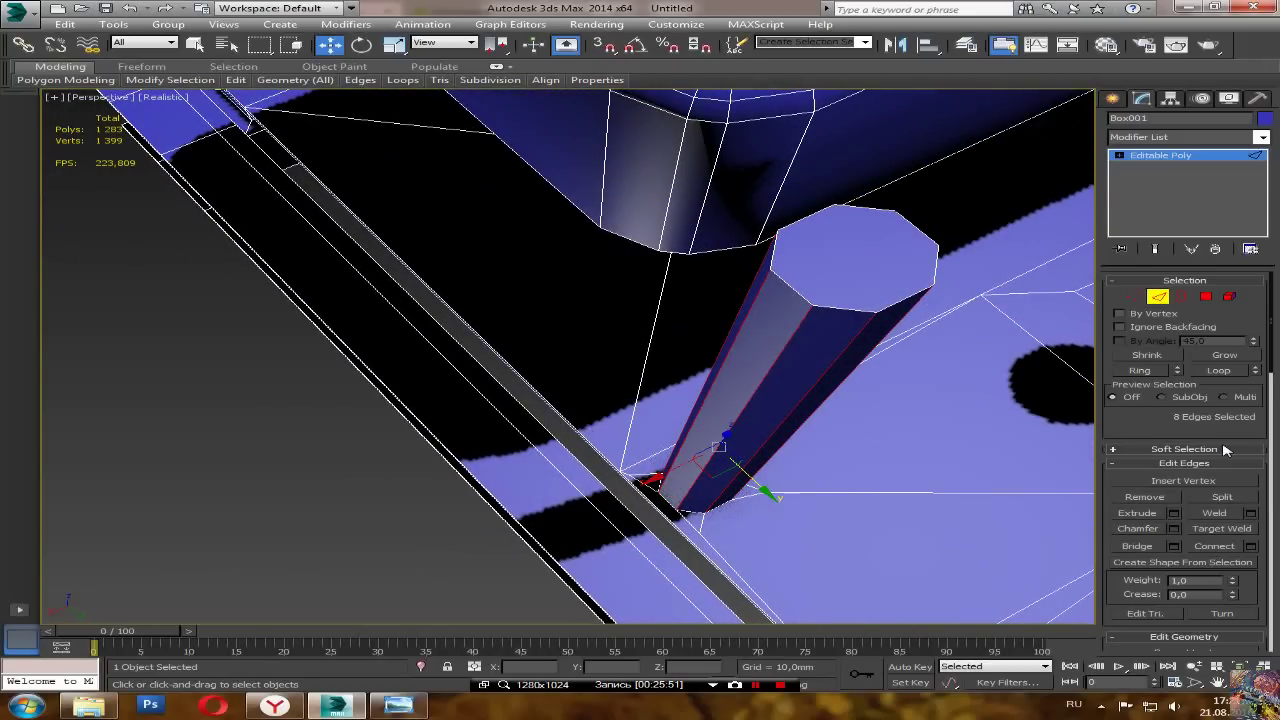
Step: Chamfer the post's eight vertical edges again by 3 mm with one segment to round it
click(1176, 529)
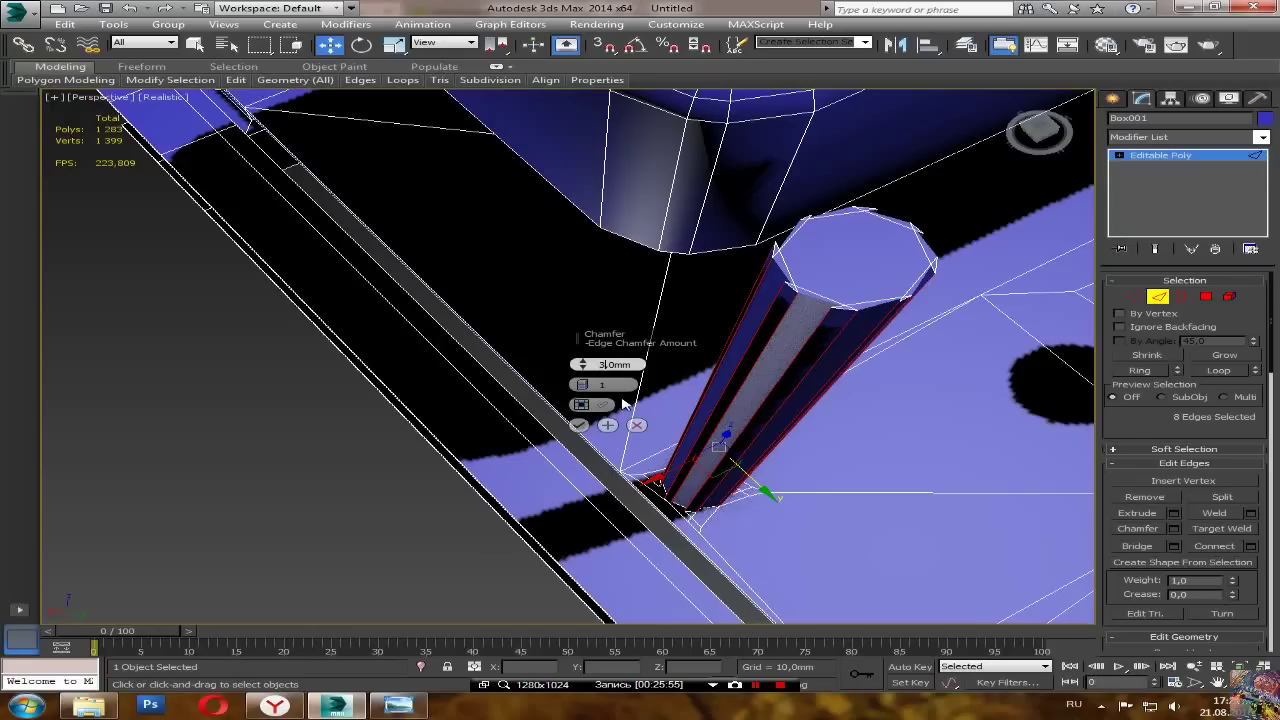
click(612, 384)
click(580, 427)
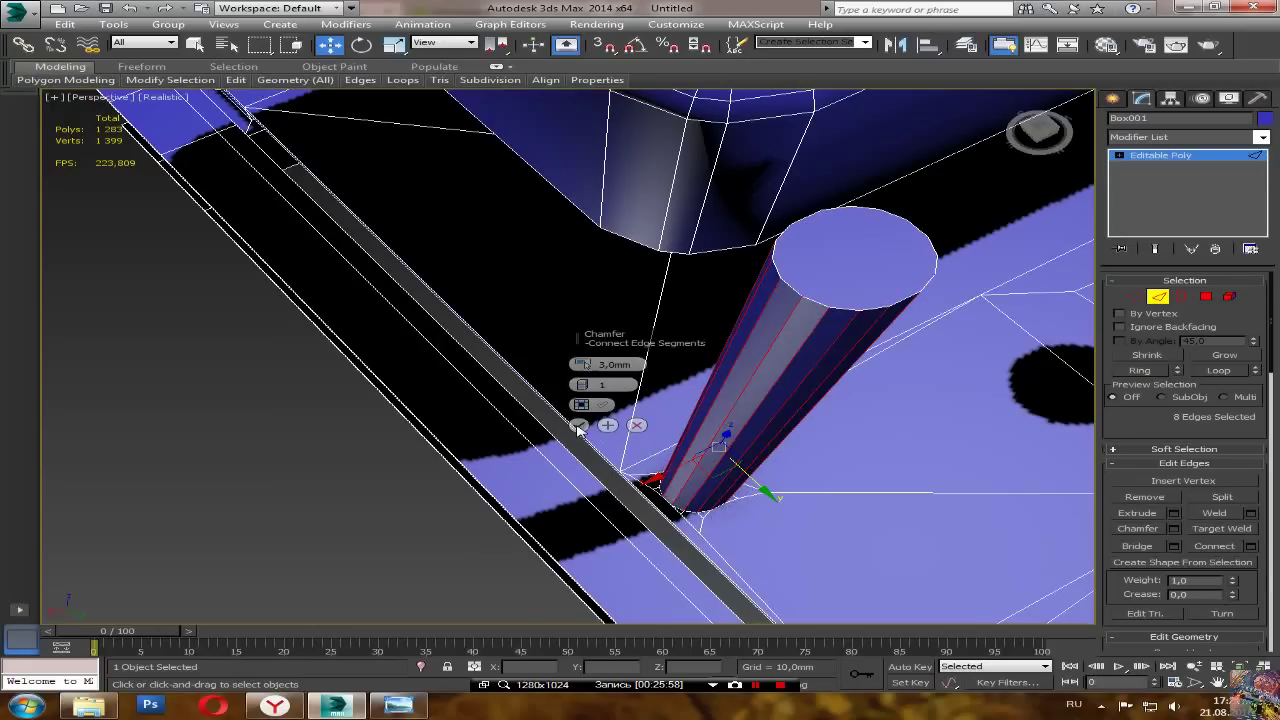
Step: Bevel the rounded post's top polygon with 0 mm height and 5 mm outline
alt+middle_drag(622, 482, 713, 488)
scroll(676, 460, down, 4)
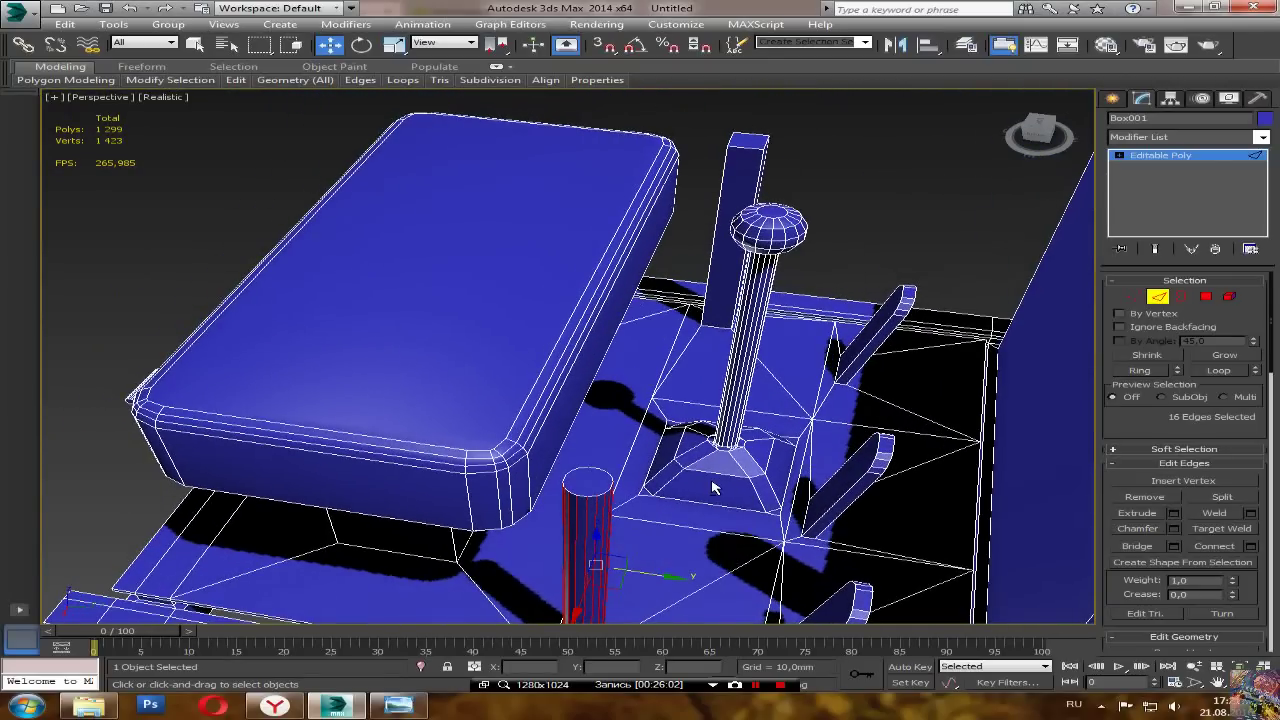
click(1205, 297)
click(588, 481)
alt+middle_drag(588, 481, 991, 519)
click(1173, 512)
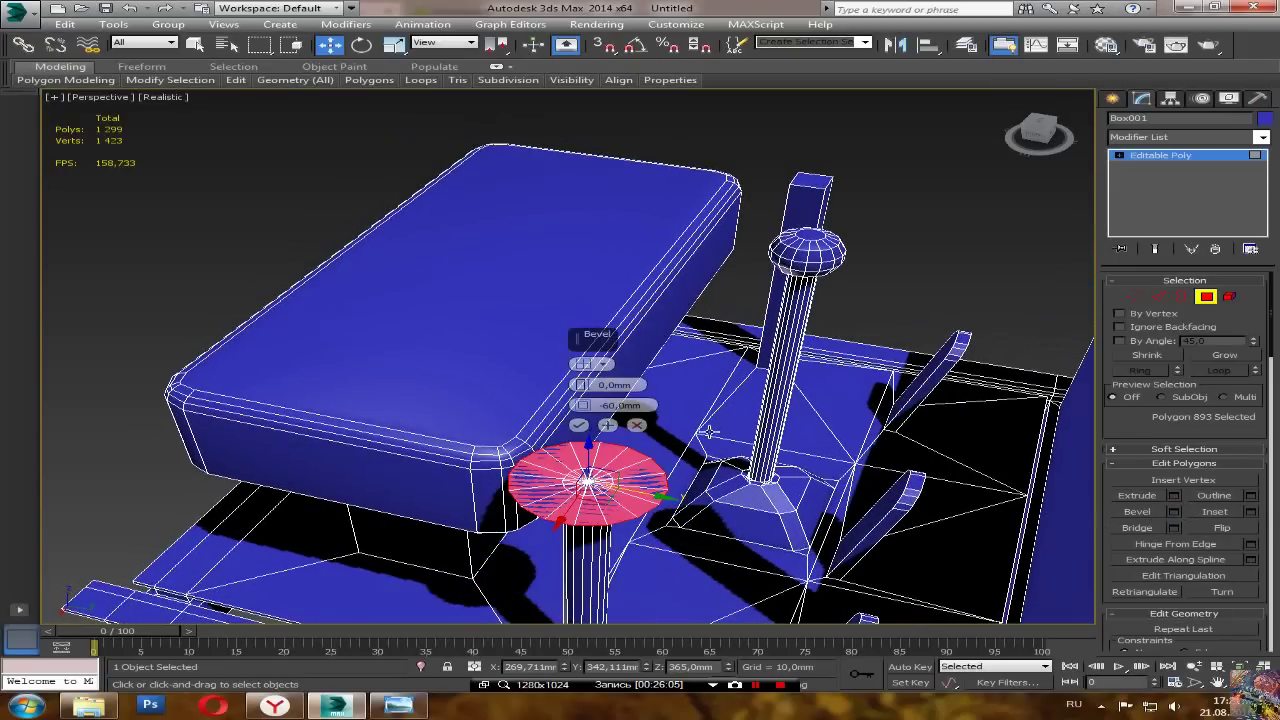
key(BackSpace)
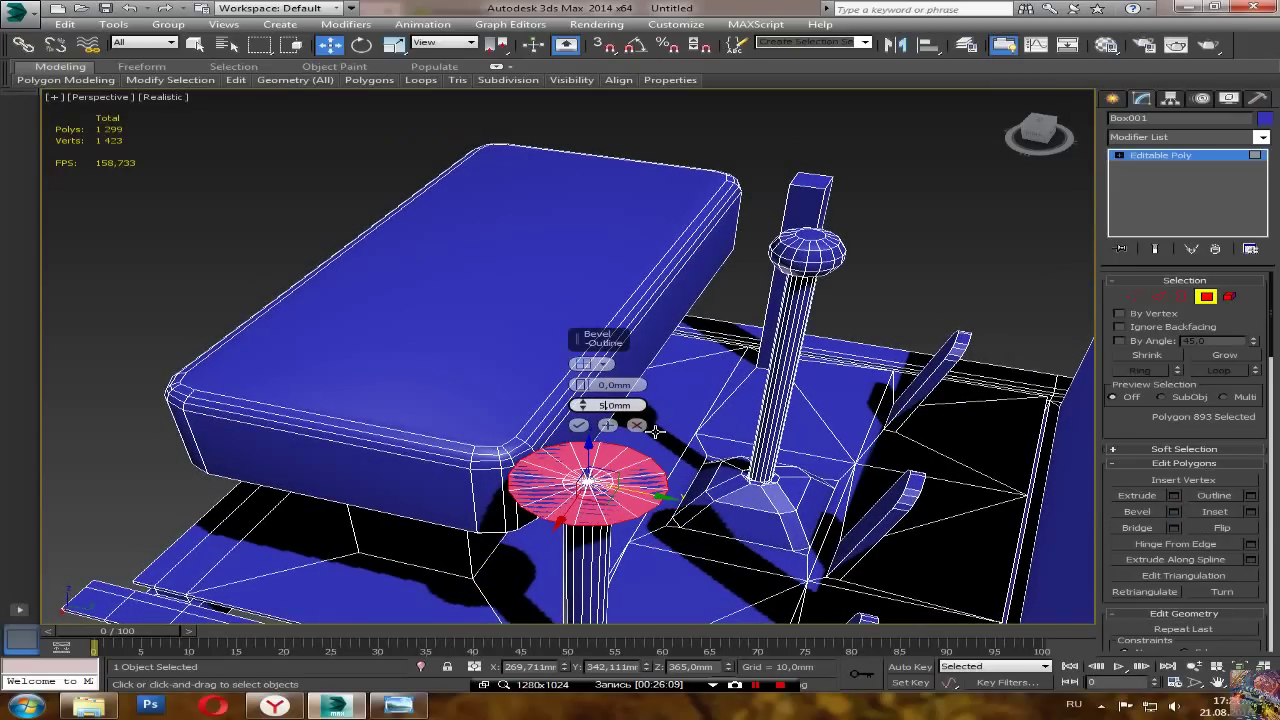
key(Tab)
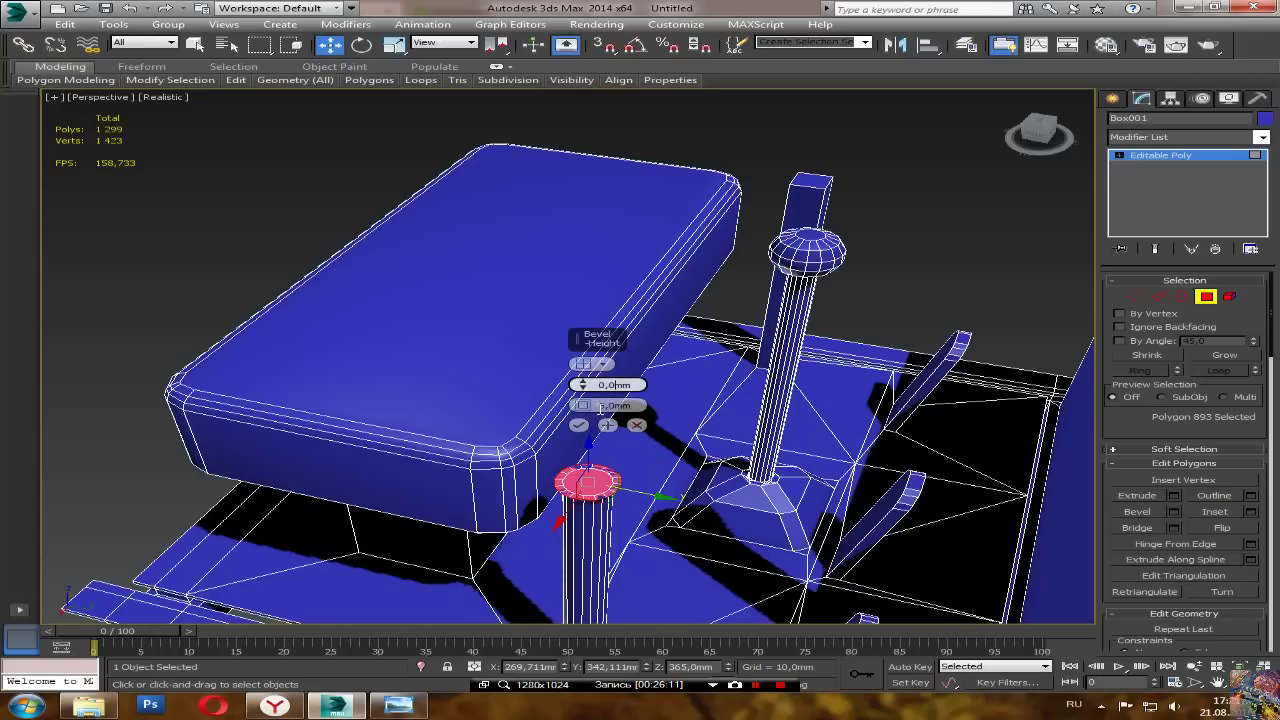
click(578, 426)
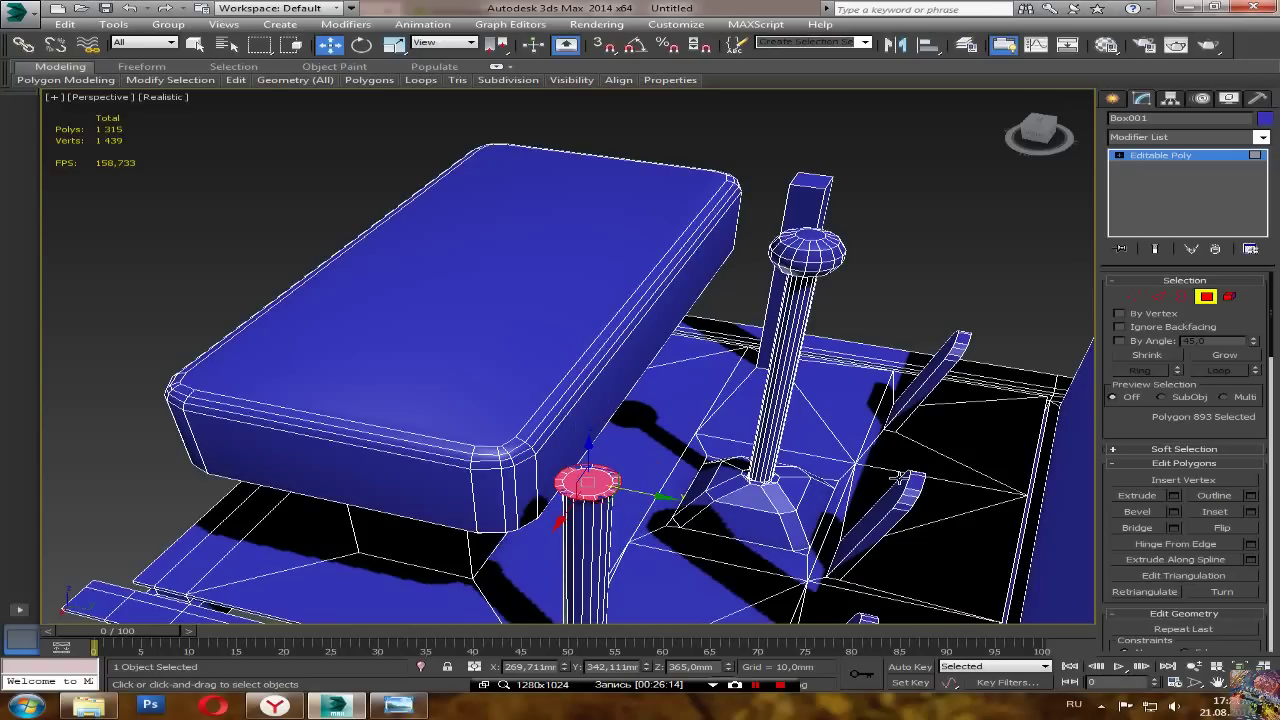
Step: Extrude the widened post top by 5 mm and bevel it inward with 0 mm height and -5 mm outline
click(1174, 495)
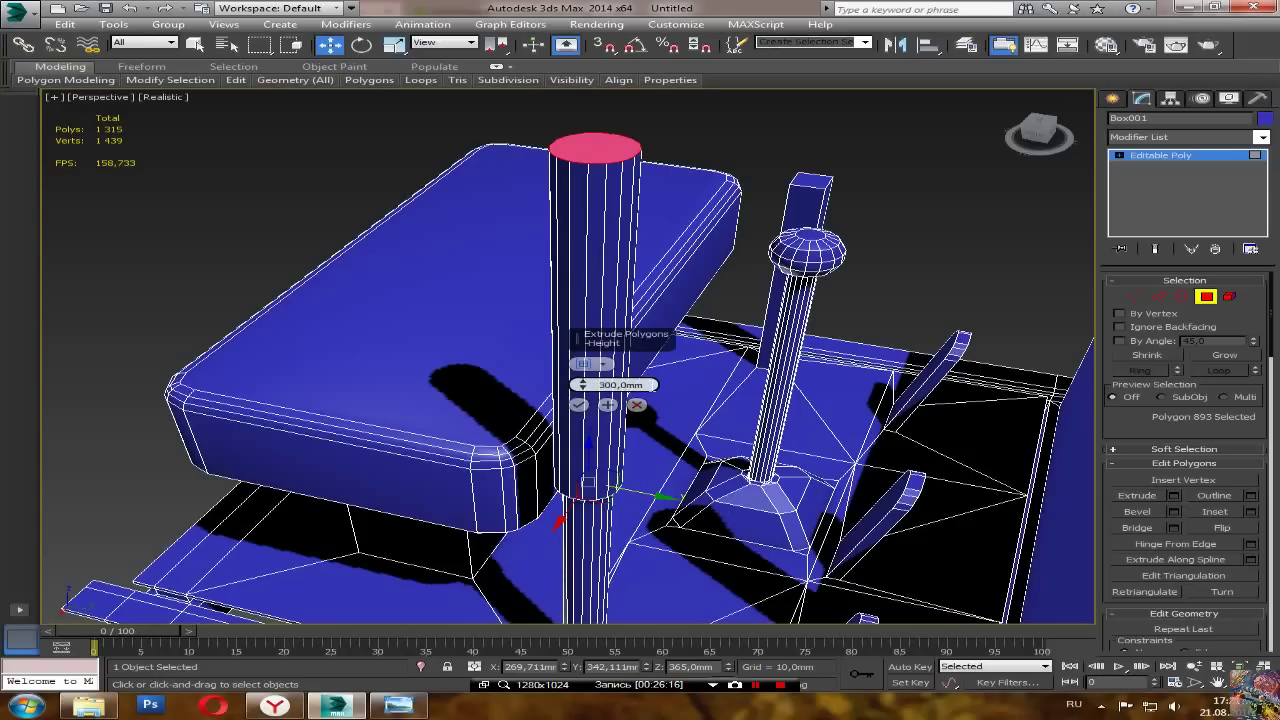
text(5)
click(578, 405)
click(1174, 511)
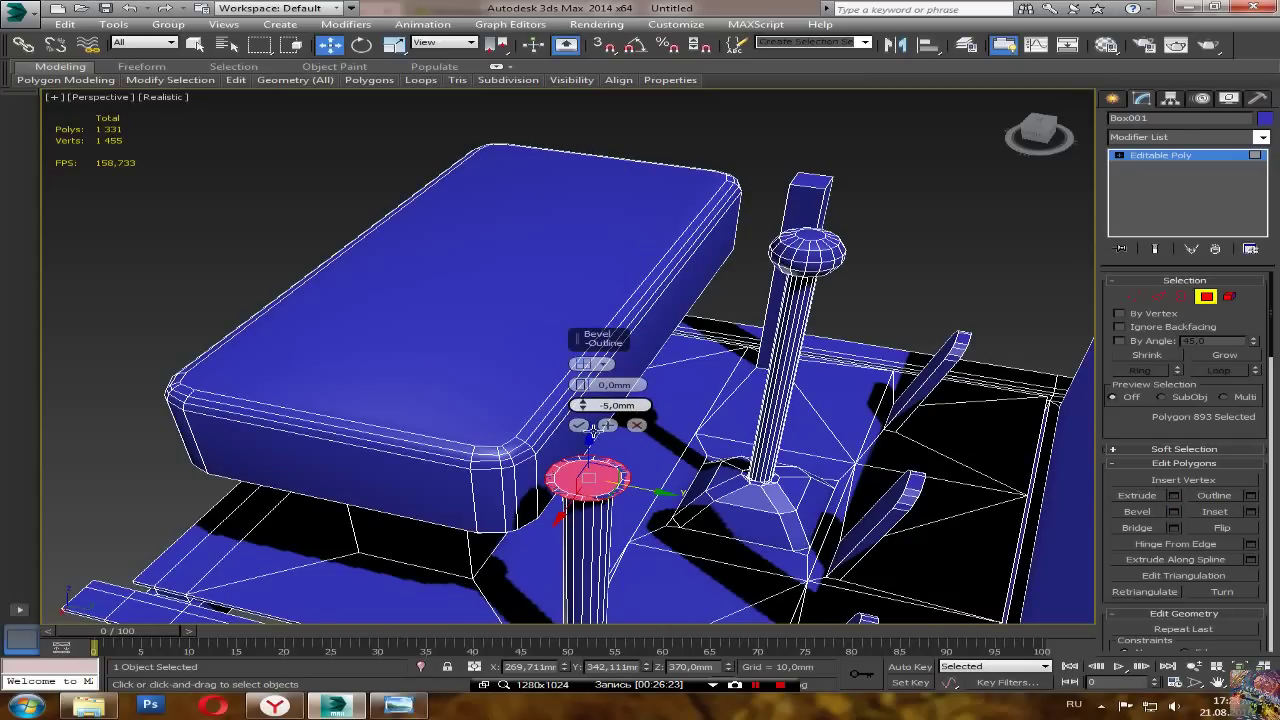
click(579, 425)
click(581, 426)
click(588, 477)
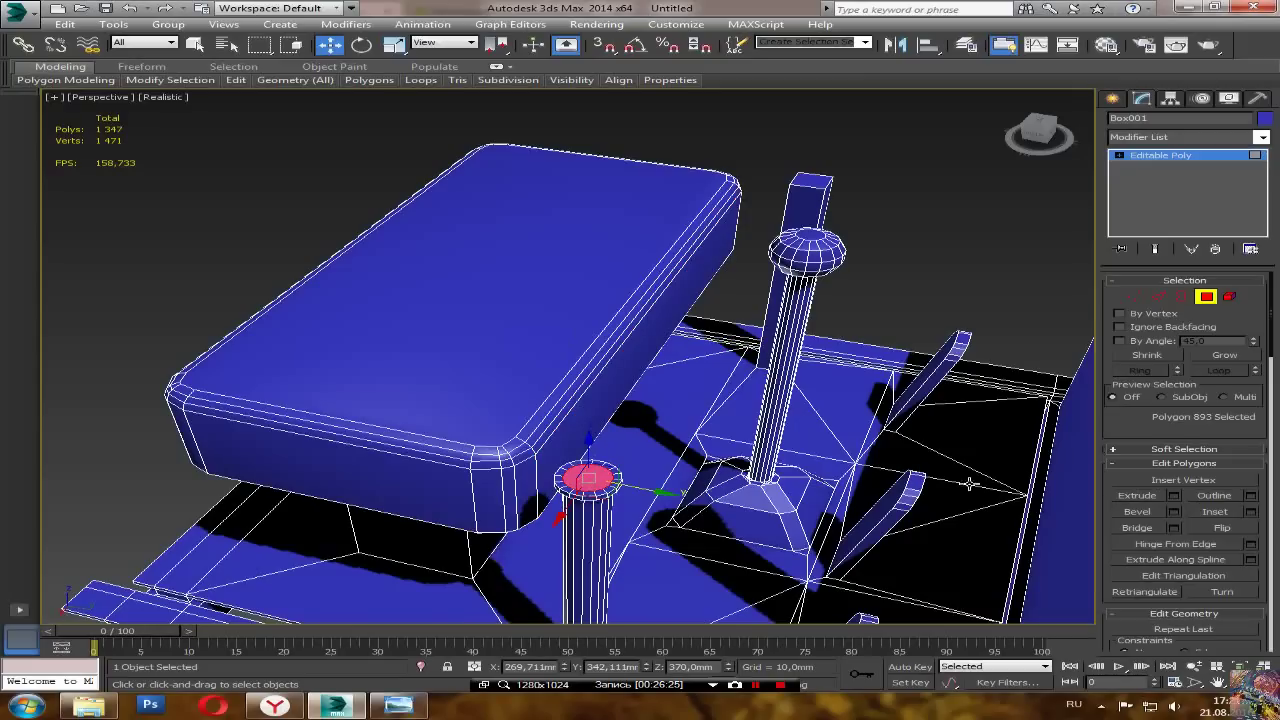
Step: Extrude the post's inner top polygon upward by 100 mm above the collar
click(1175, 497)
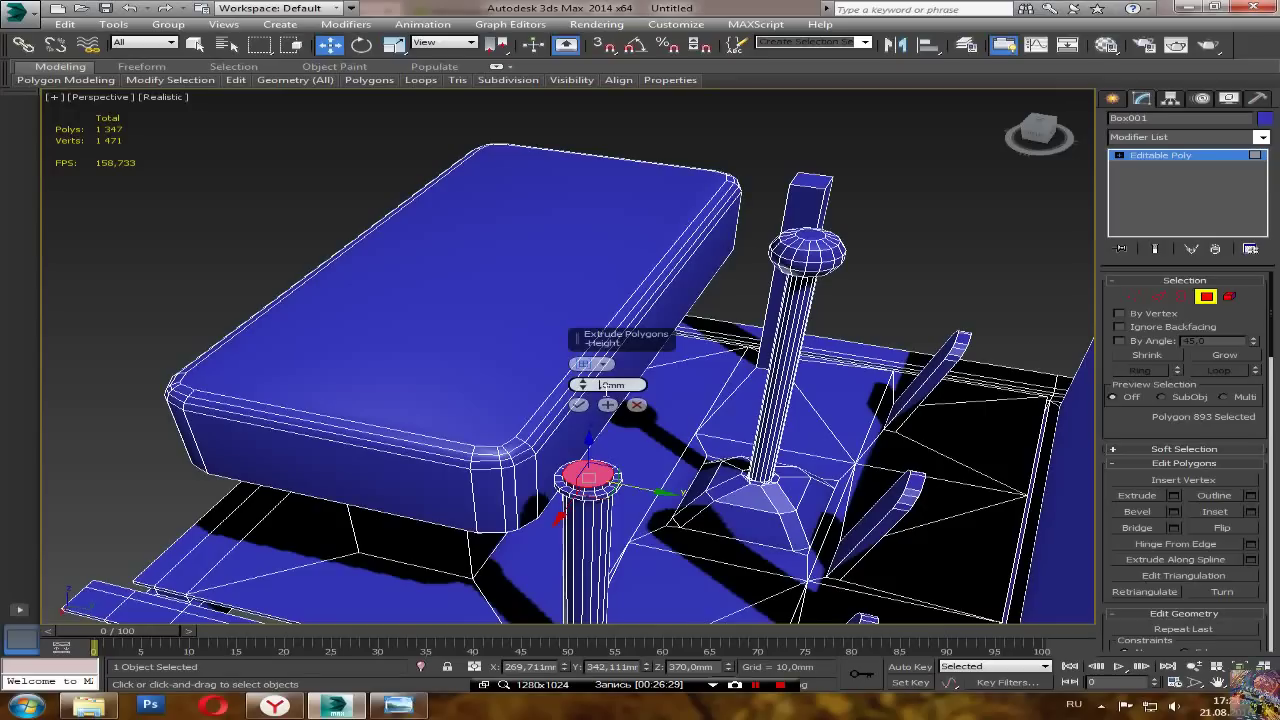
text(00,0)
key(Return)
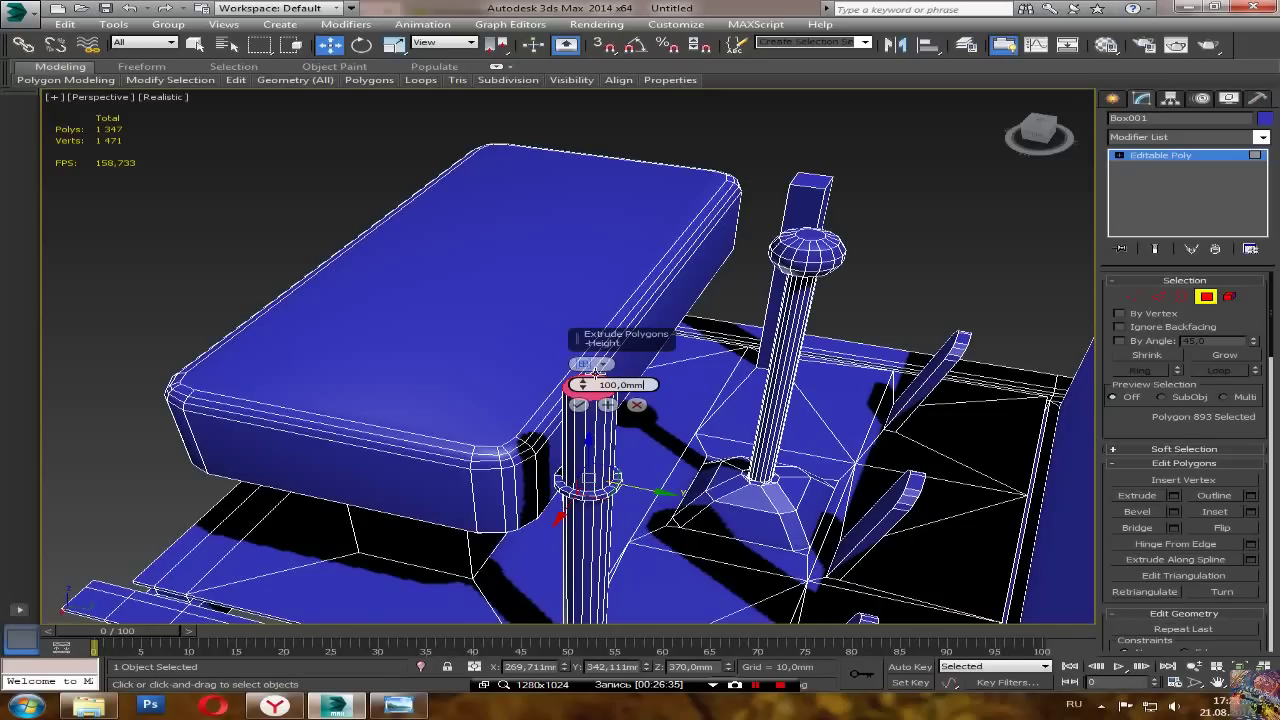
click(577, 406)
Step: Bevel the top polygon of the extended post with 0 mm height and 5 mm outline
alt+middle_drag(576, 425, 709, 392)
scroll(656, 393, down, 5)
scroll(646, 370, up, 10)
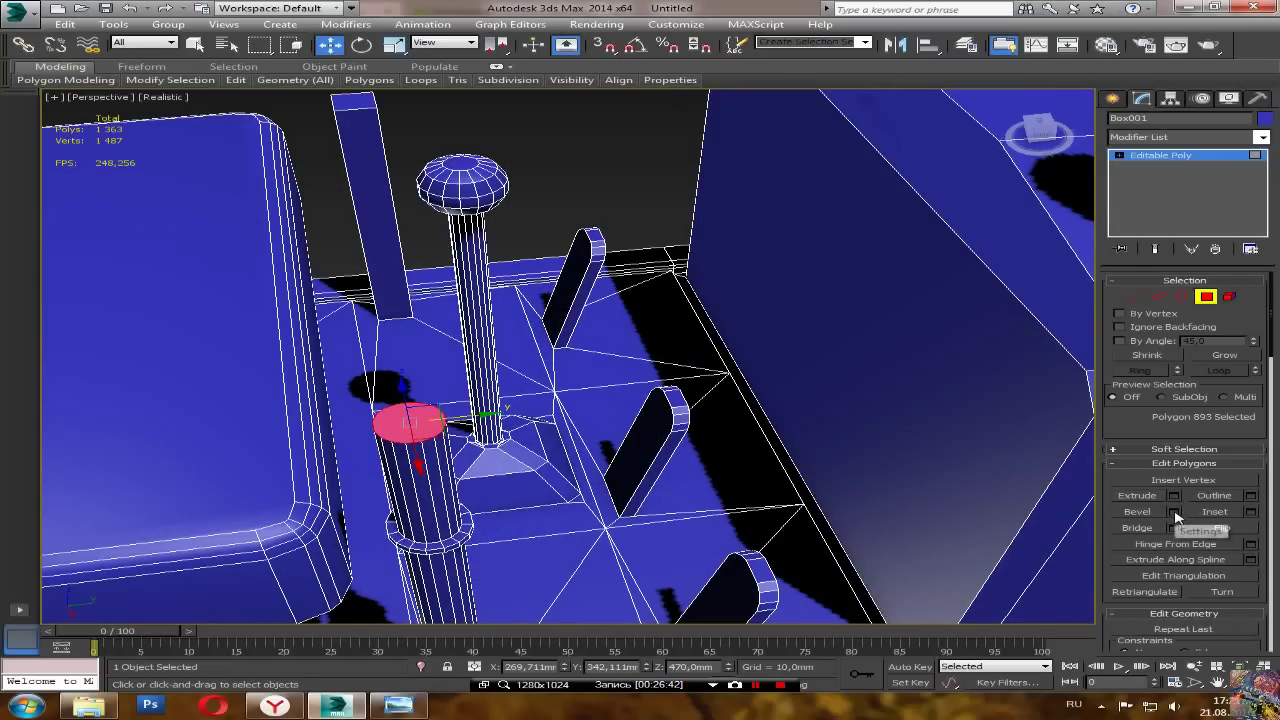
click(1176, 513)
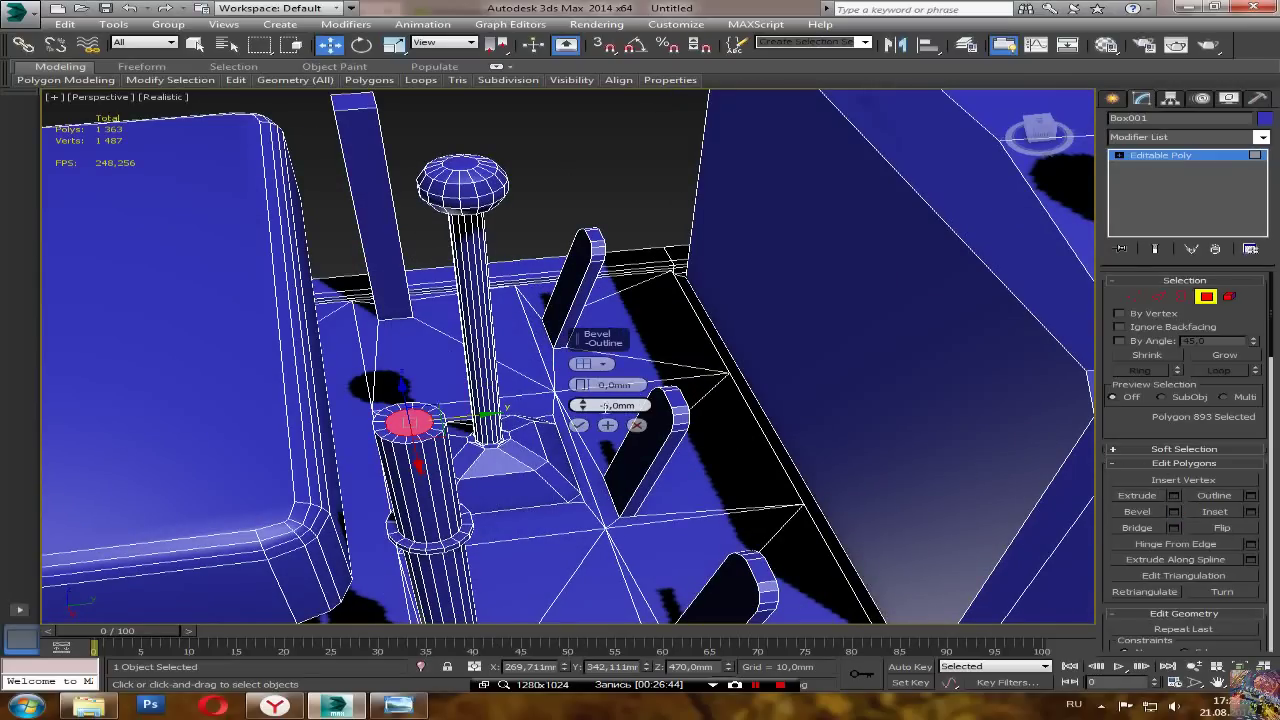
click(579, 425)
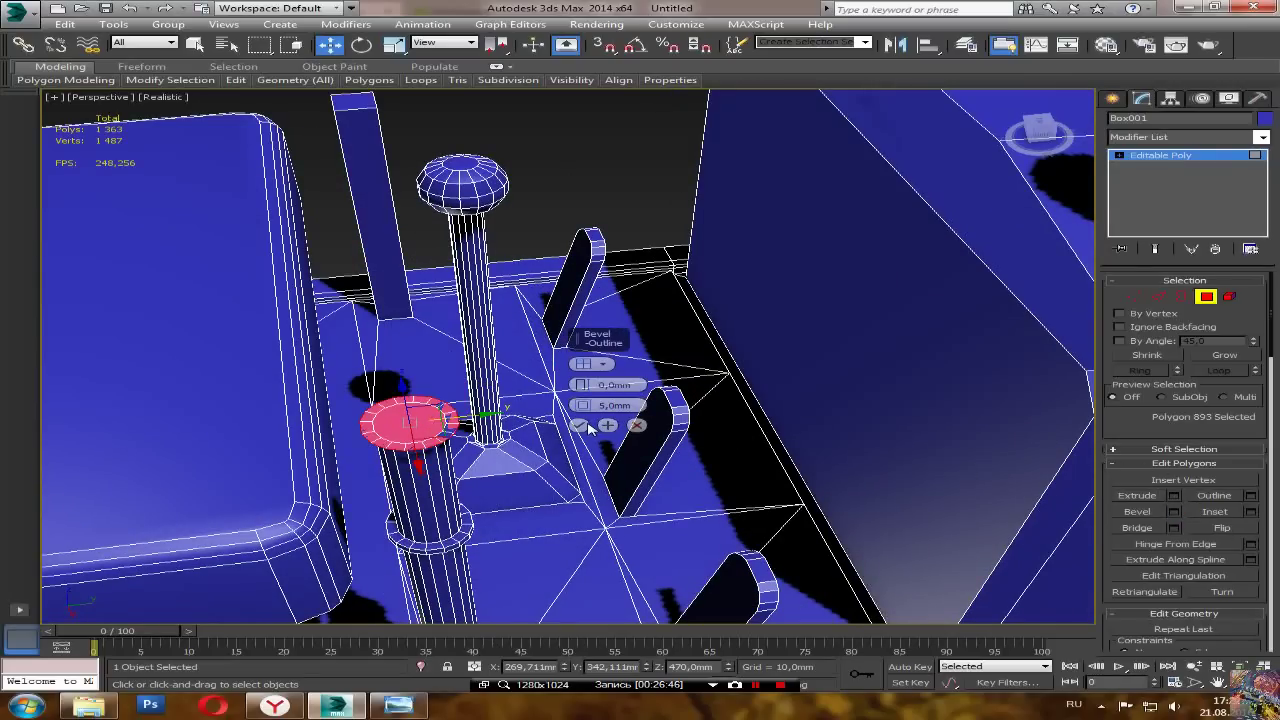
Step: Extrude the widened top polygon of the tall collared post by 5 mm
click(1174, 496)
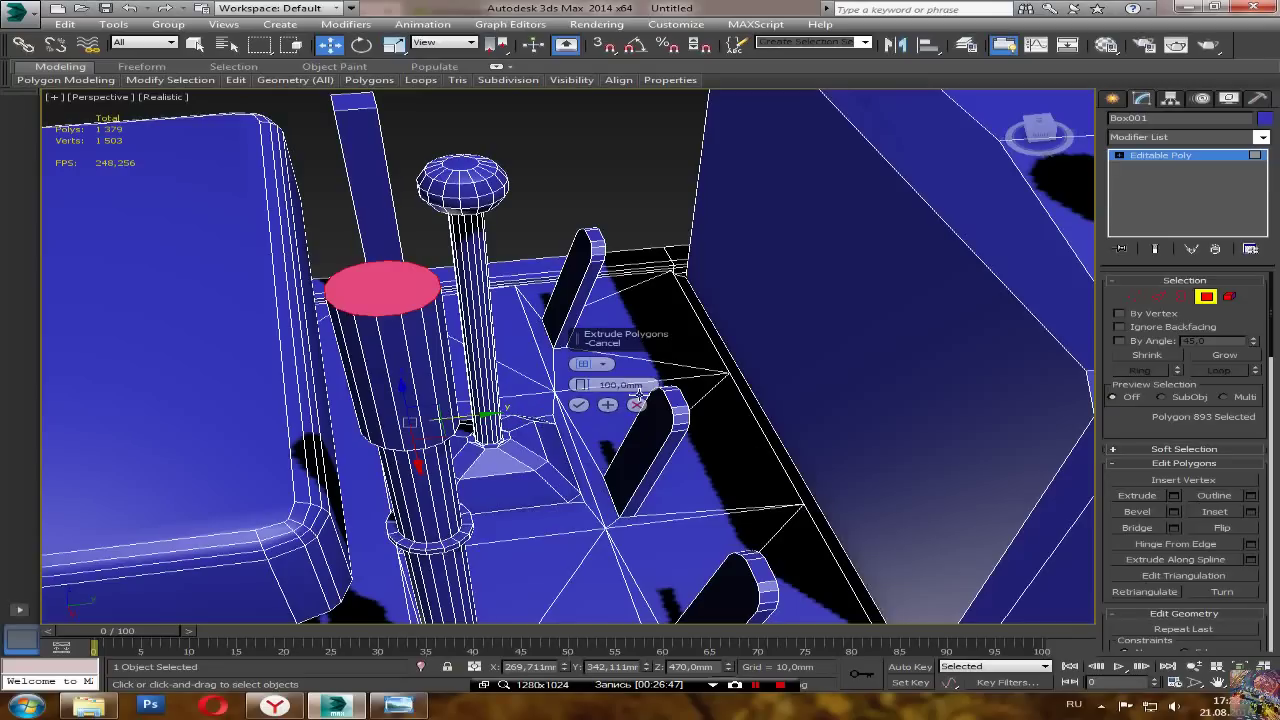
text(5)
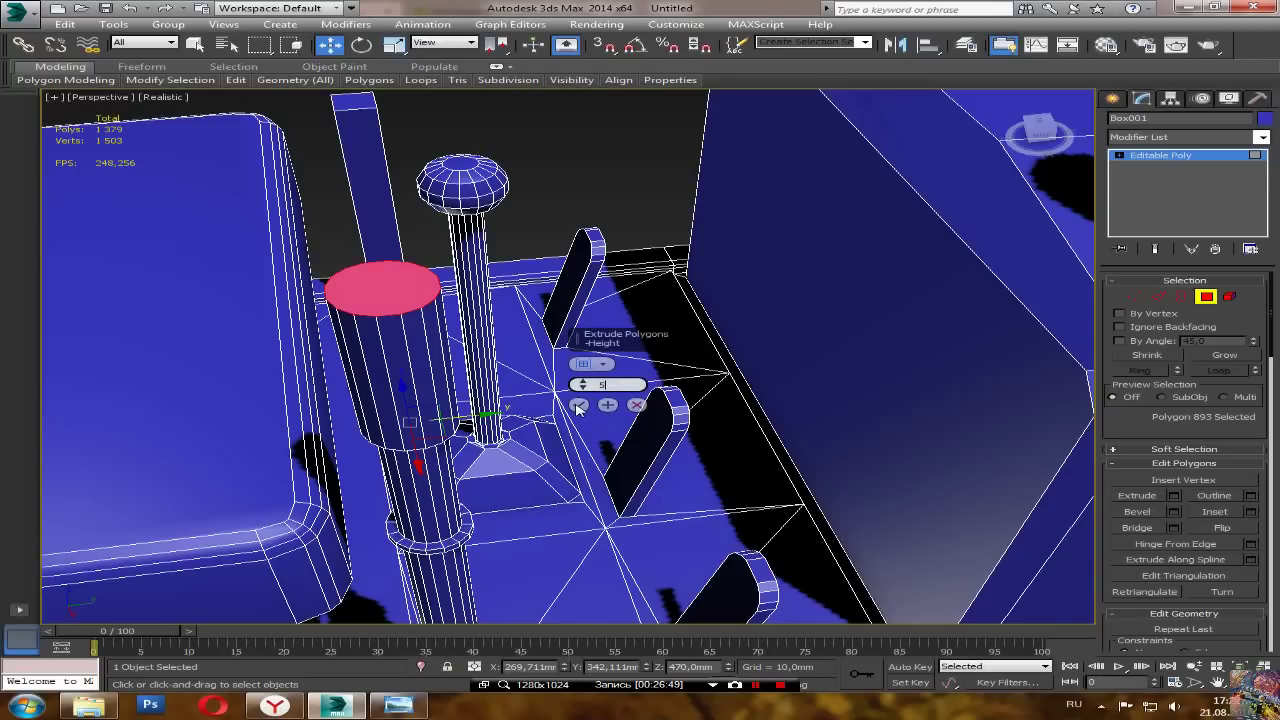
key(Return)
click(579, 405)
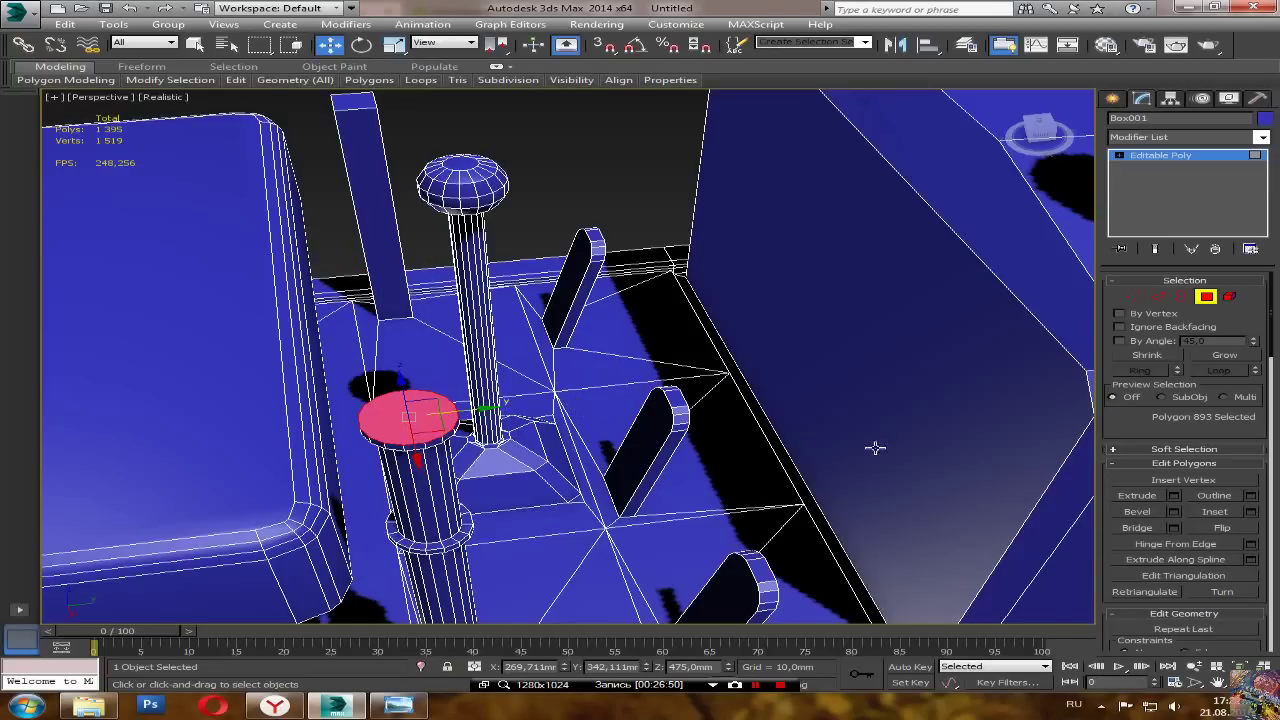
Step: Bevel the post's top polygon inward with 0 mm height and -7 mm outline
click(1174, 511)
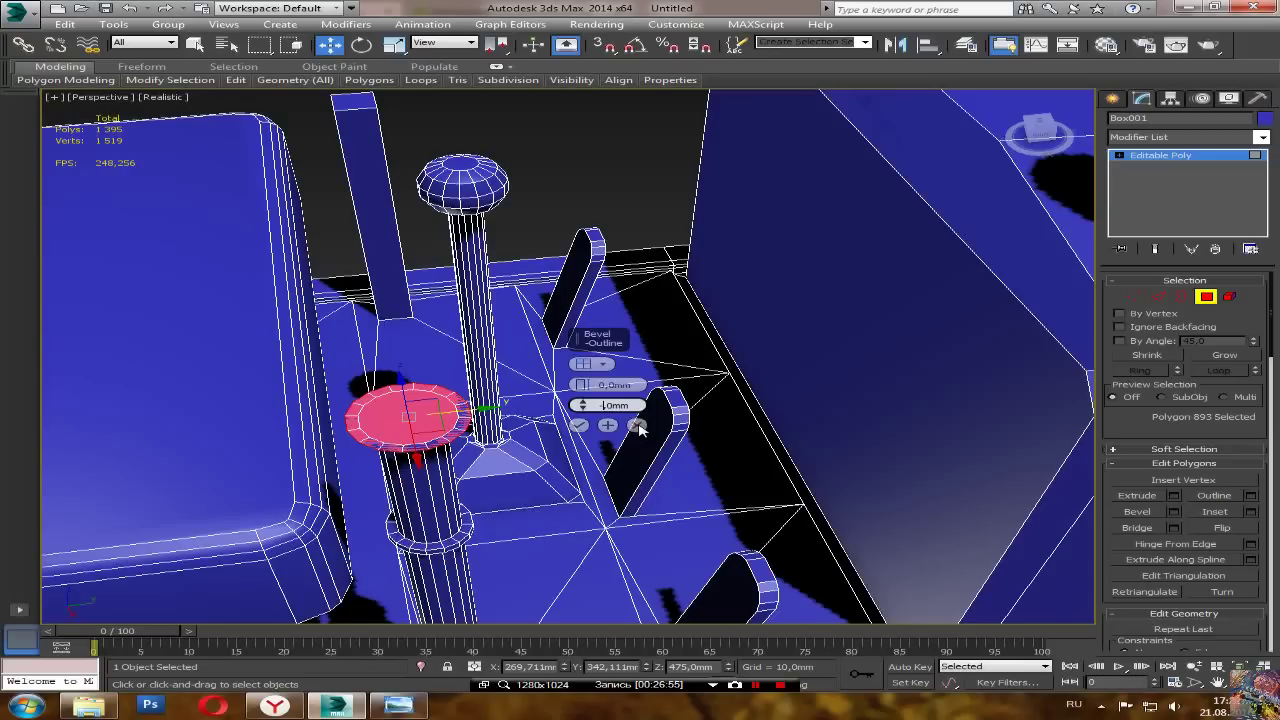
key(Return)
click(580, 425)
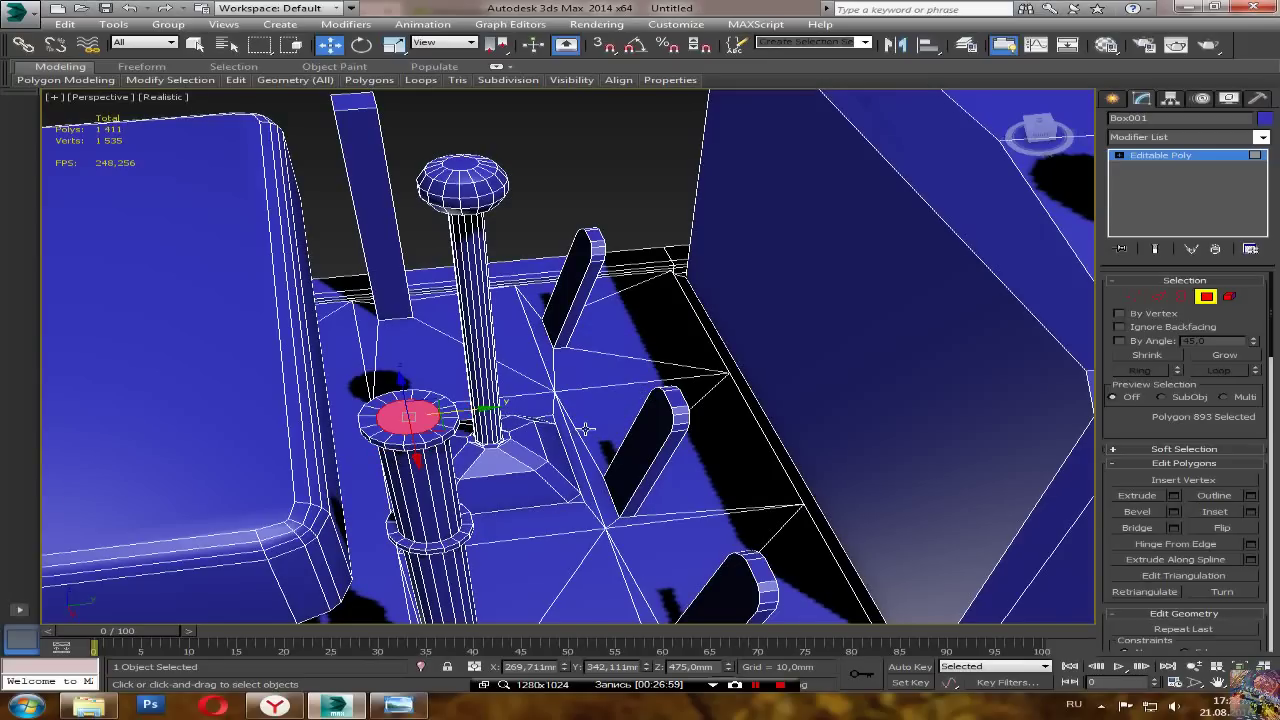
Step: Extrude the post's inner top polygon upward by 7 mm to form a raised cap
click(1174, 495)
alt+middle_drag(620, 498, 533, 431)
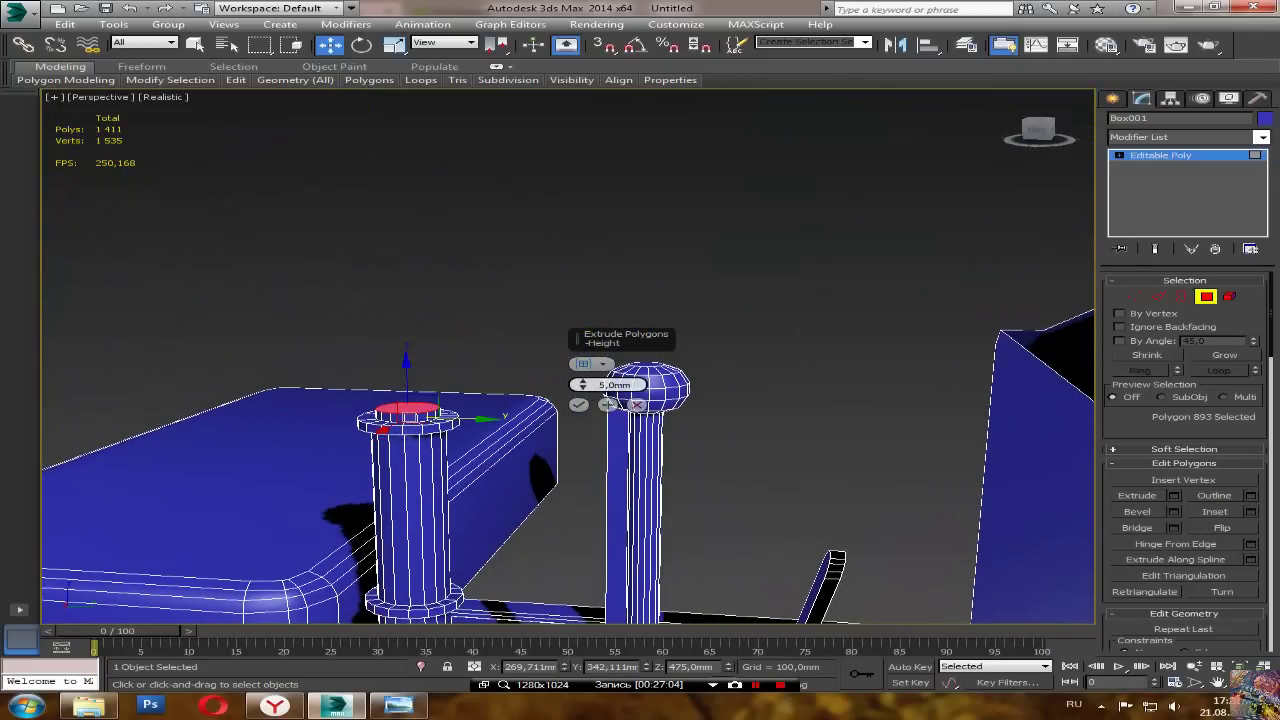
key(Delete)
text(2)
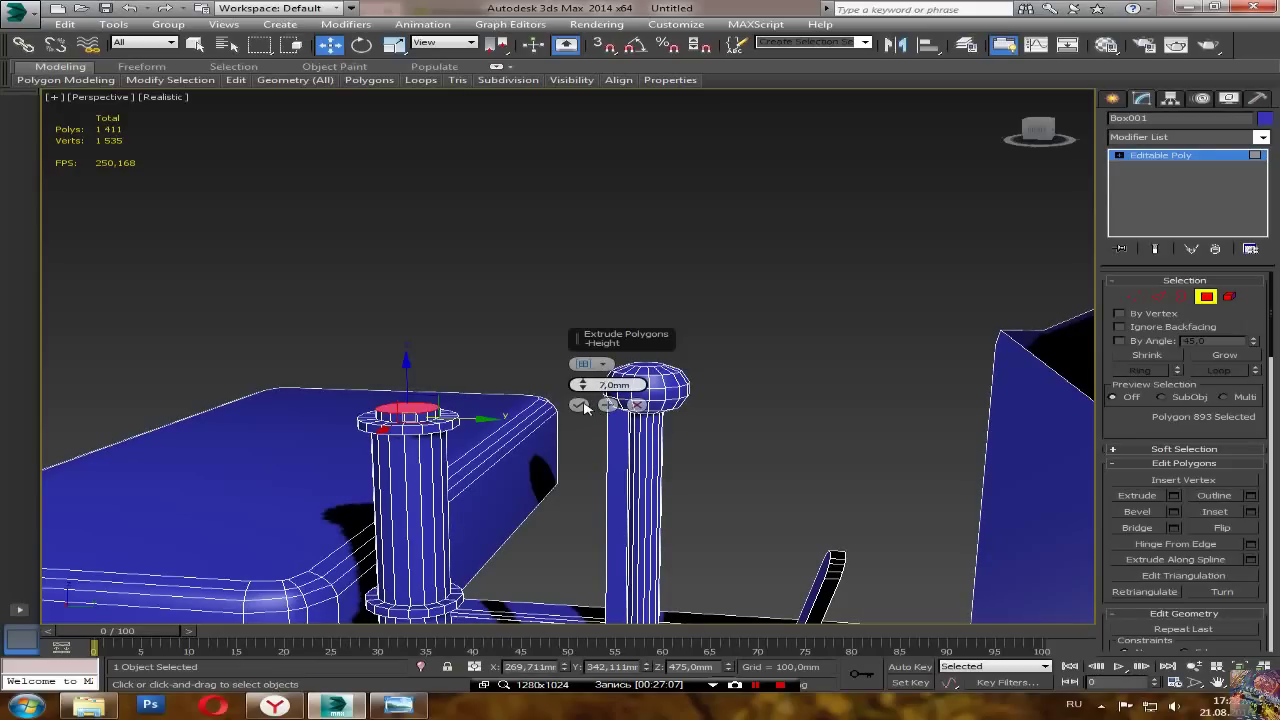
click(580, 405)
Step: Select the first rim edges around the top of the post's raised cap, undoing the stray edge selection
alt+middle_drag(555, 441, 657, 480)
scroll(650, 484, up, 3)
scroll(650, 484, down, 3)
scroll(657, 480, up, 3)
click(1160, 298)
middle_drag(315, 454, 364, 458)
click(376, 319)
key(z)
scroll(350, 369, down, 1)
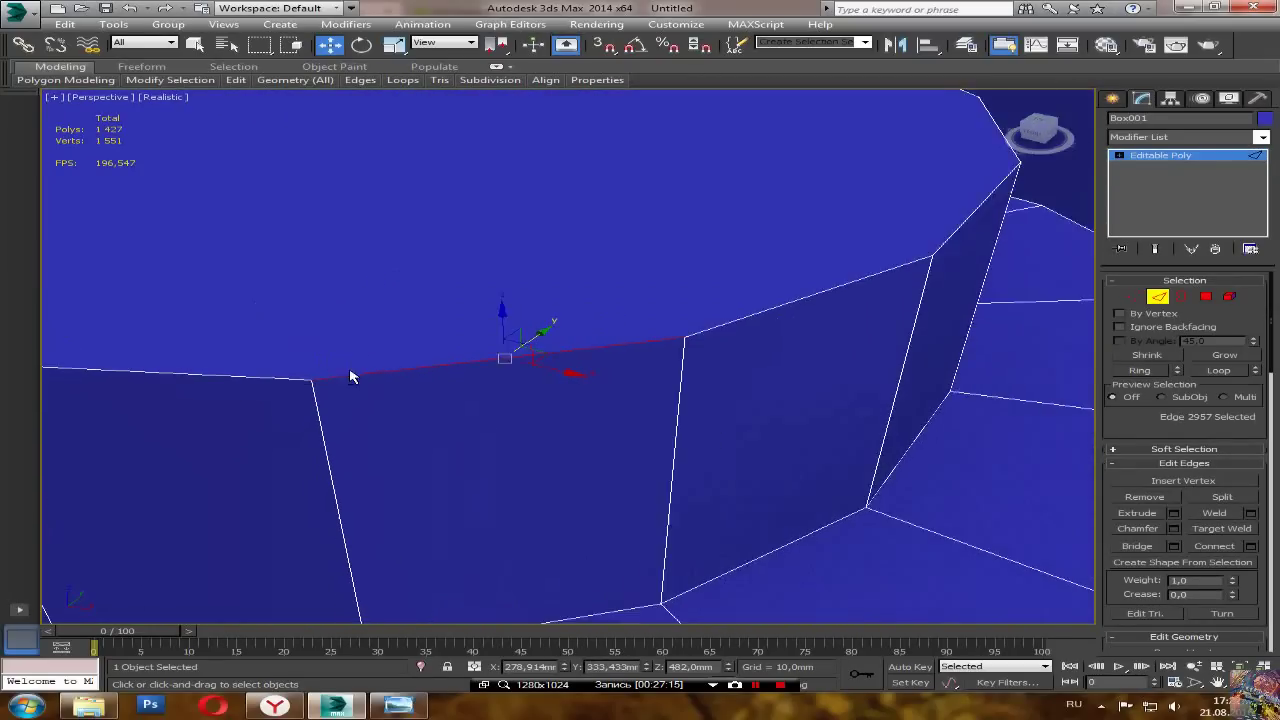
scroll(350, 369, down, 5)
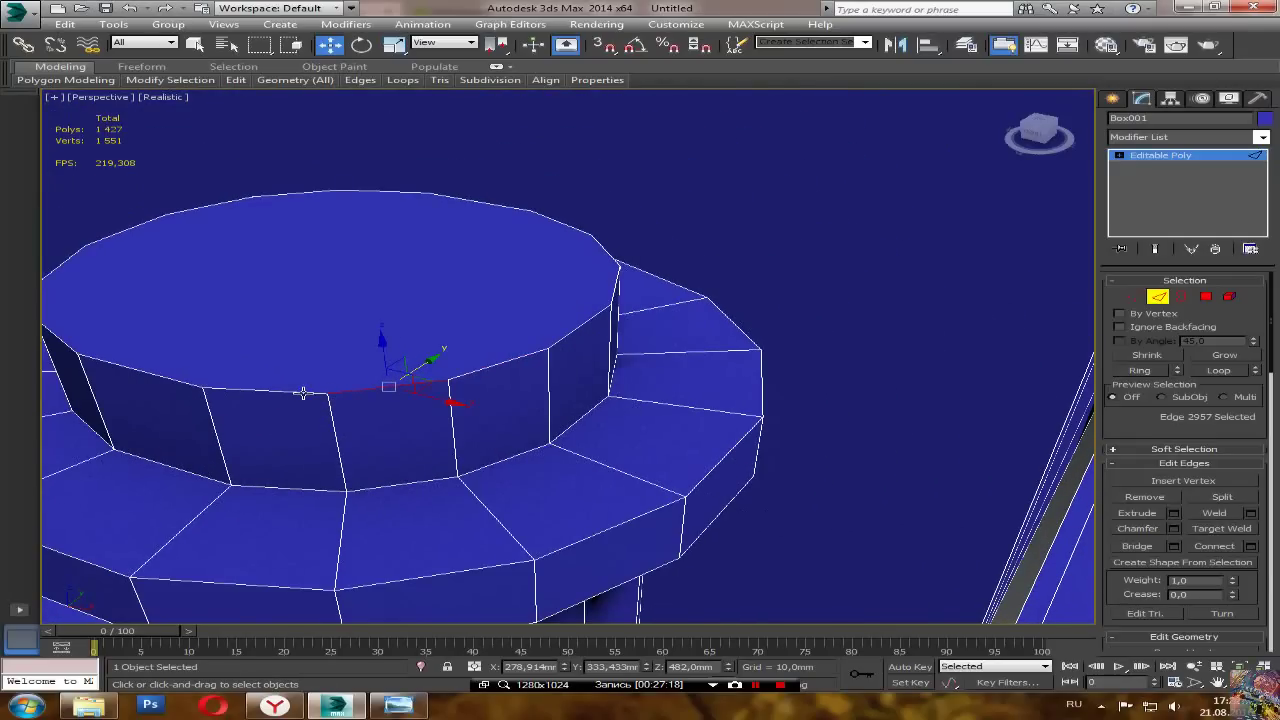
ctrl+click(294, 392)
ctrl+click(185, 381)
alt+middle_drag(185, 381, 430, 406)
ctrl+click(430, 406)
ctrl+click(314, 402)
ctrl+click(201, 379)
alt+middle_drag(216, 415, 277, 416)
scroll(377, 425, down, 6)
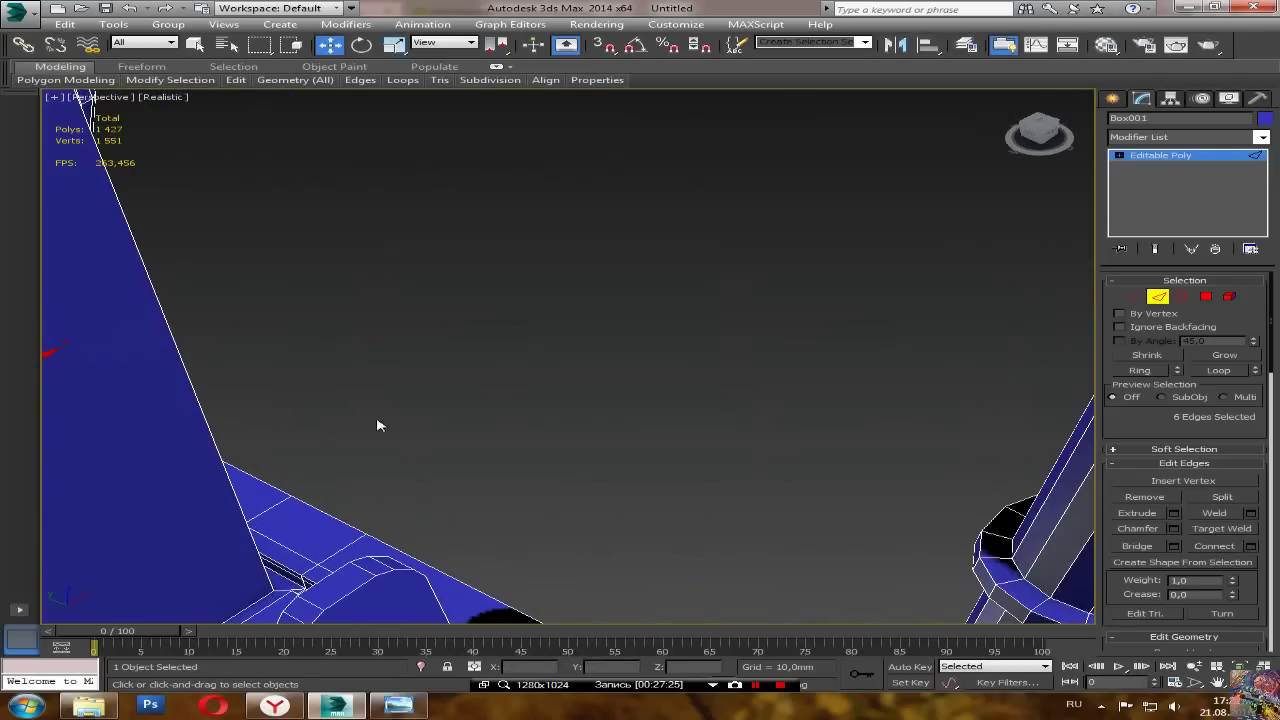
key(ctrl+z)
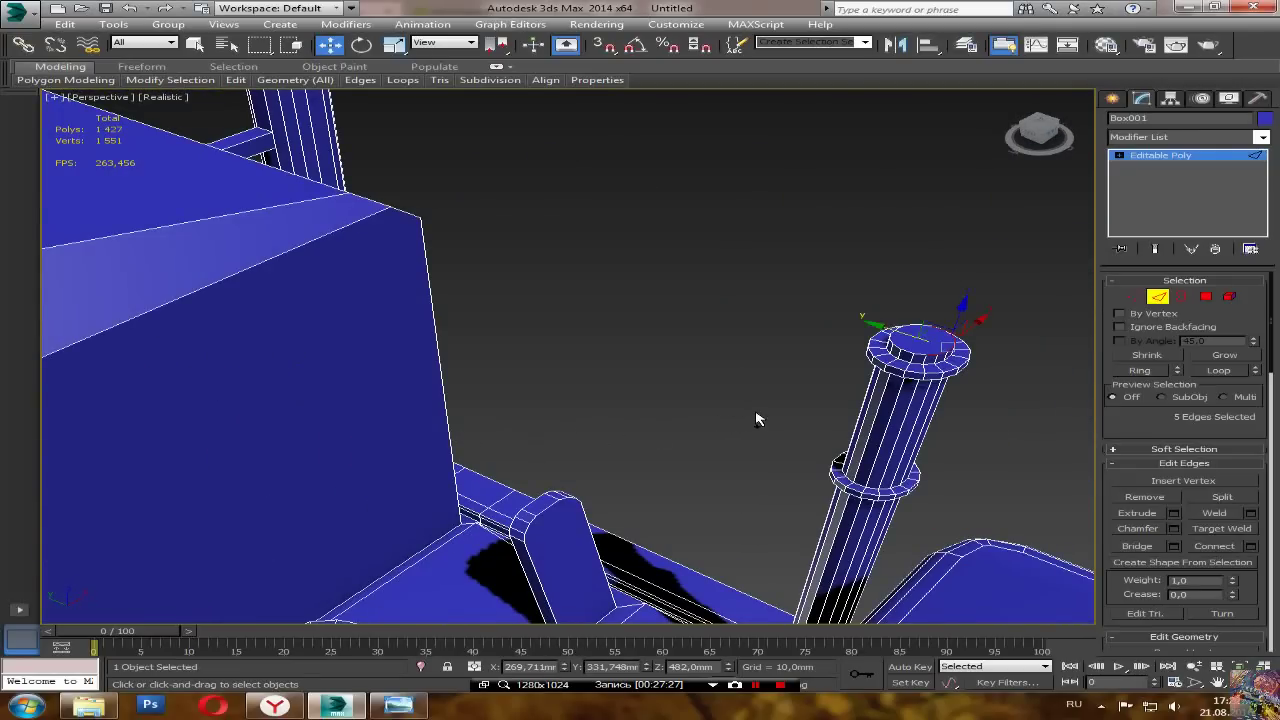
Step: Add the remaining top rim edges of the raised cap to the selection and chamfer the full rim by 3 mm
middle_drag(757, 420, 732, 375)
scroll(728, 376, up, 3)
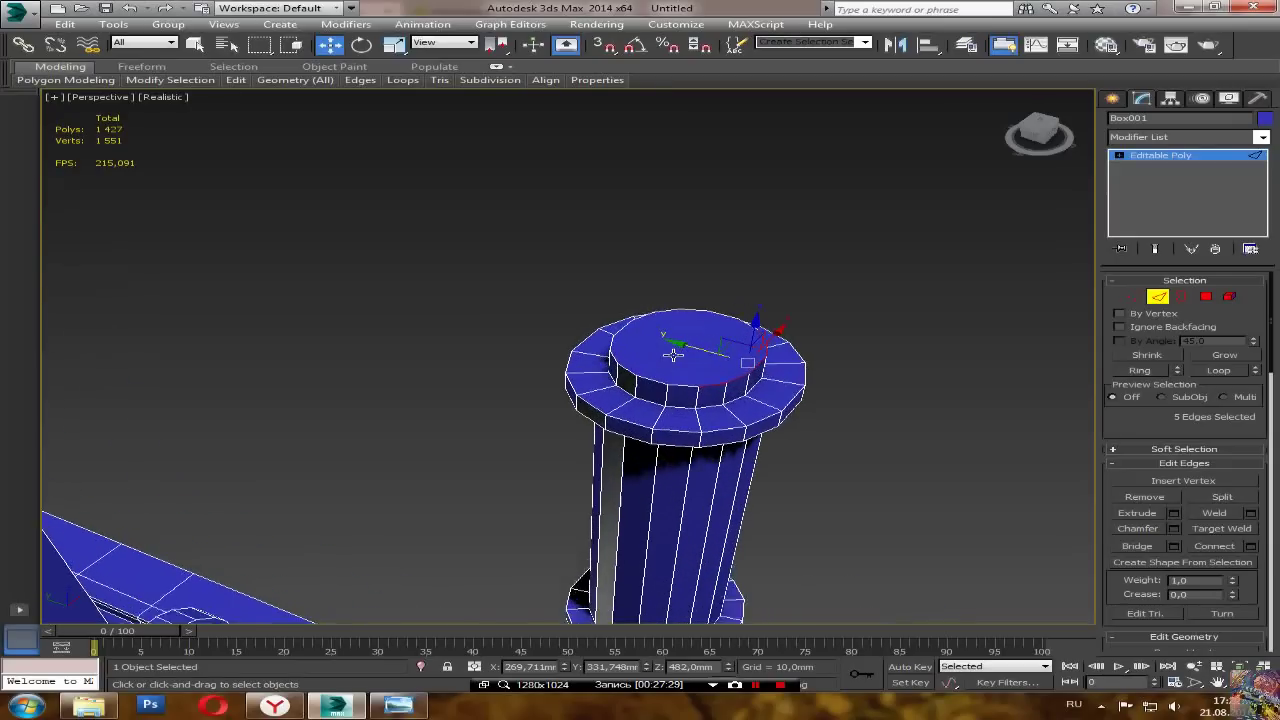
ctrl+click(683, 391)
ctrl+click(662, 388)
ctrl+click(630, 379)
alt+middle_drag(612, 405, 766, 398)
ctrl+click(676, 413)
ctrl+click(626, 407)
ctrl+click(604, 404)
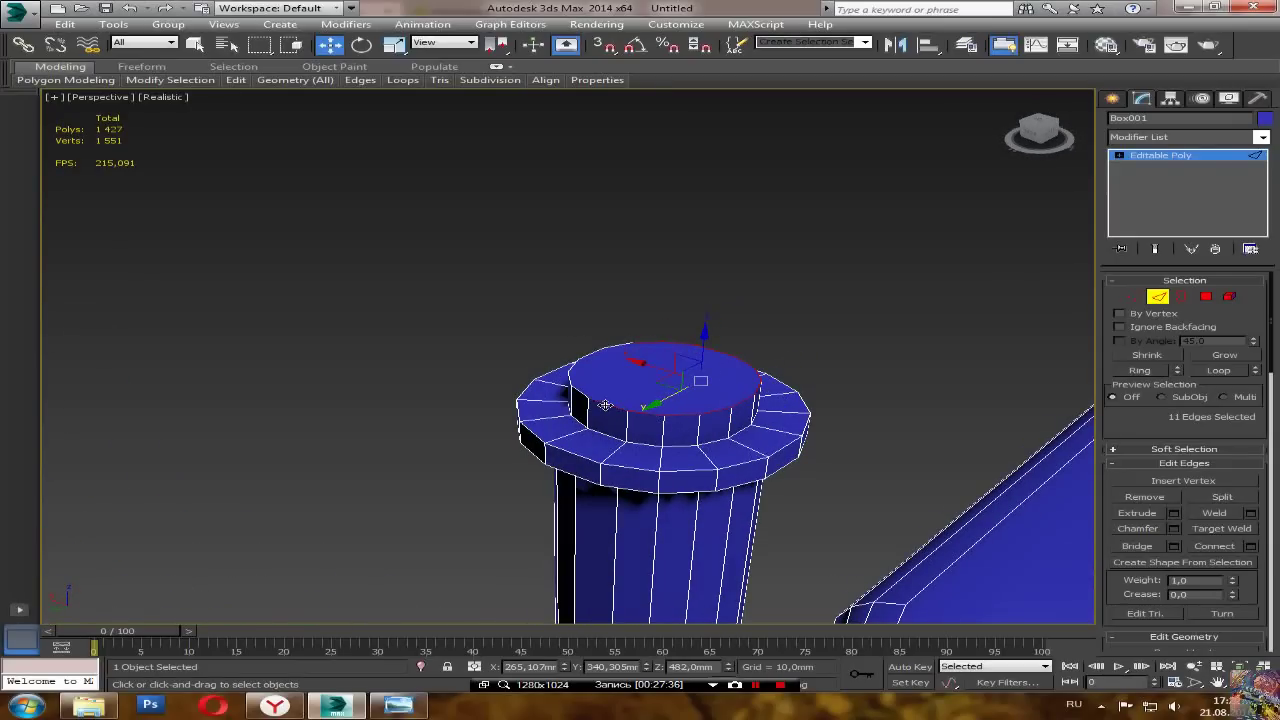
alt+middle_drag(576, 430, 650, 445)
ctrl+click(665, 437)
ctrl+click(655, 443)
ctrl+click(606, 425)
ctrl+click(596, 422)
alt+middle_drag(597, 423, 603, 428)
ctrl+click(603, 428)
alt+middle_drag(731, 457, 476, 453)
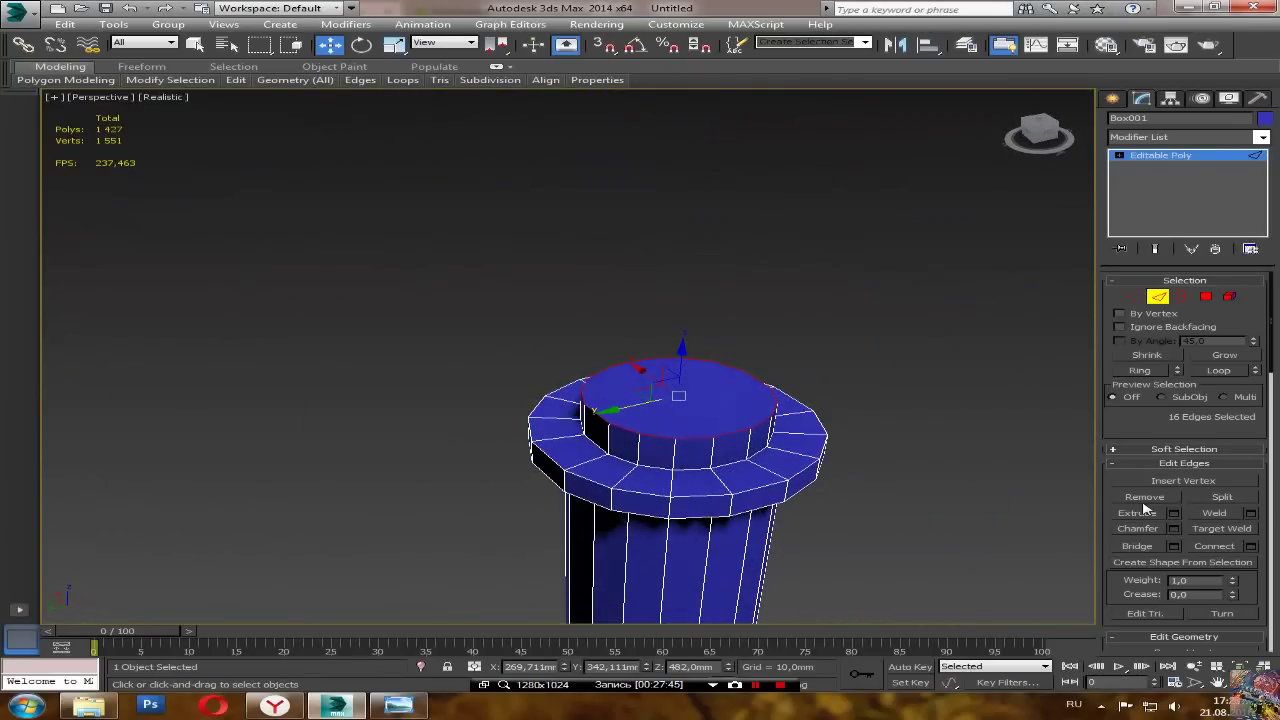
click(1170, 530)
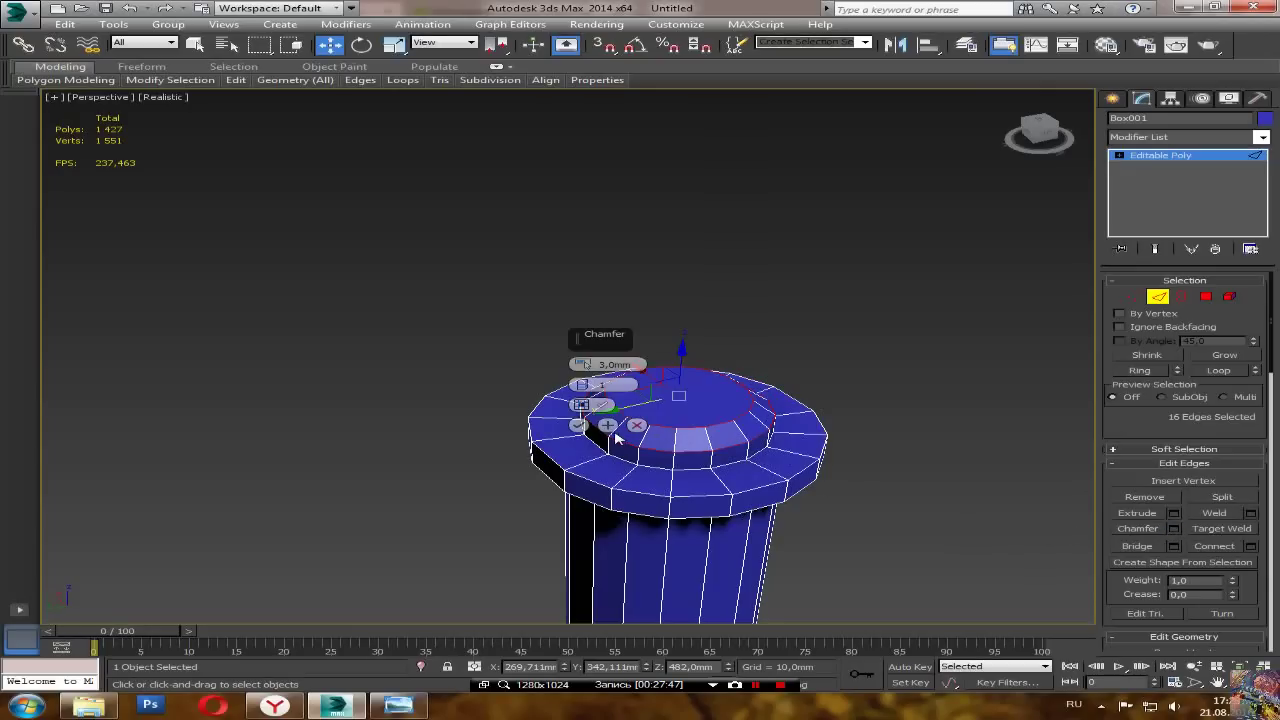
click(579, 426)
click(460, 468)
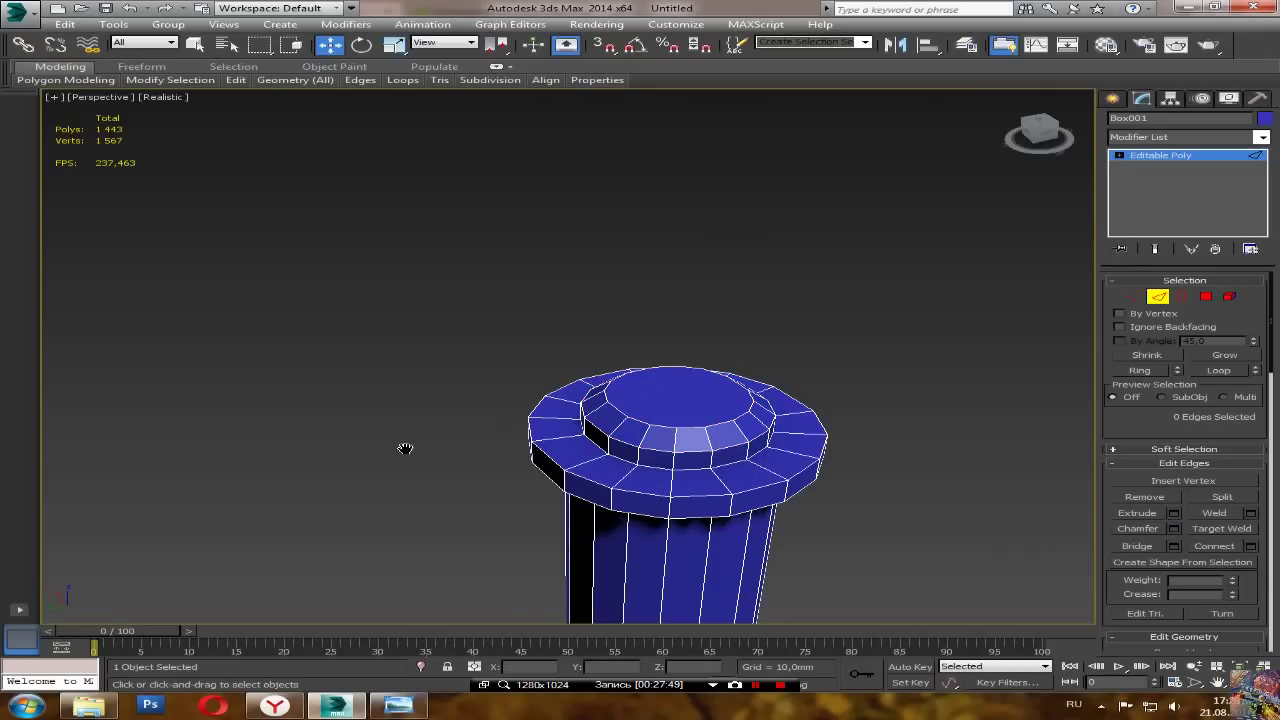
Step: Chamfer the four vertical edges of the square post on the other side of the seat by 8 mm with 1 segment
scroll(408, 455, down, 5)
middle_drag(518, 464, 553, 250)
alt+middle_drag(622, 462, 554, 439)
scroll(603, 499, down, 5)
alt+middle_drag(655, 532, 586, 503)
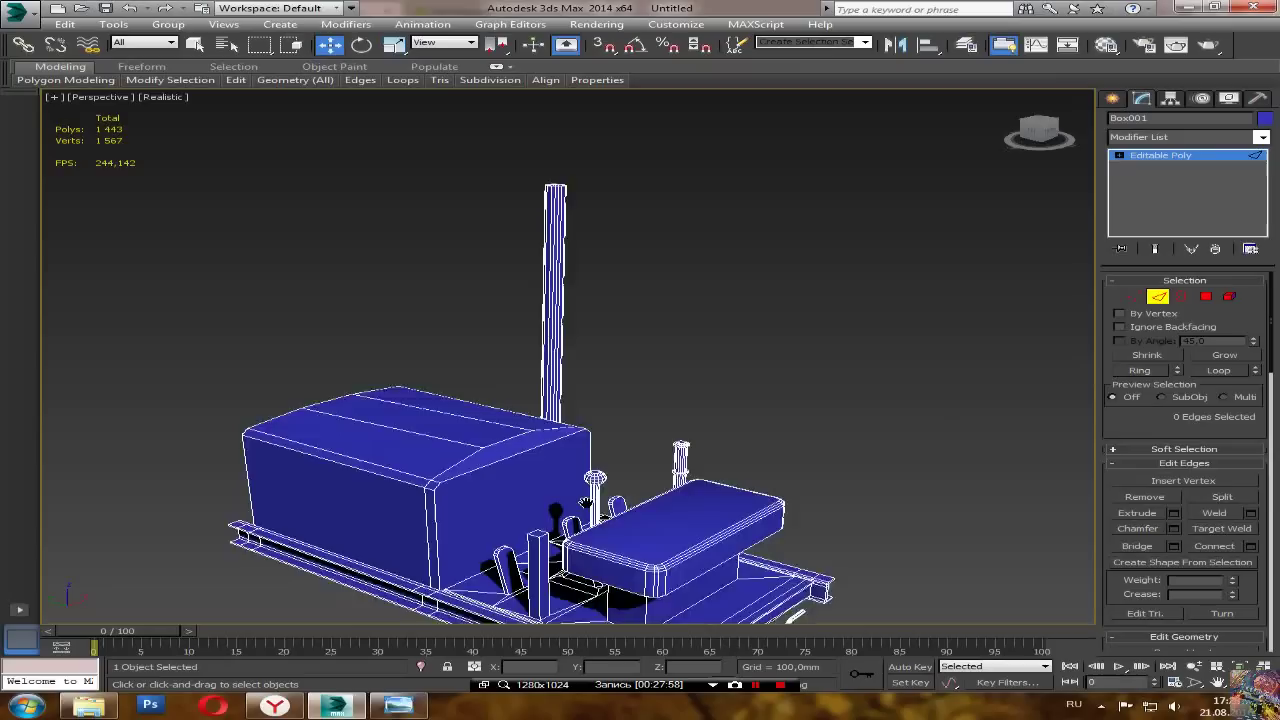
scroll(584, 502, up, 6)
click(540, 455)
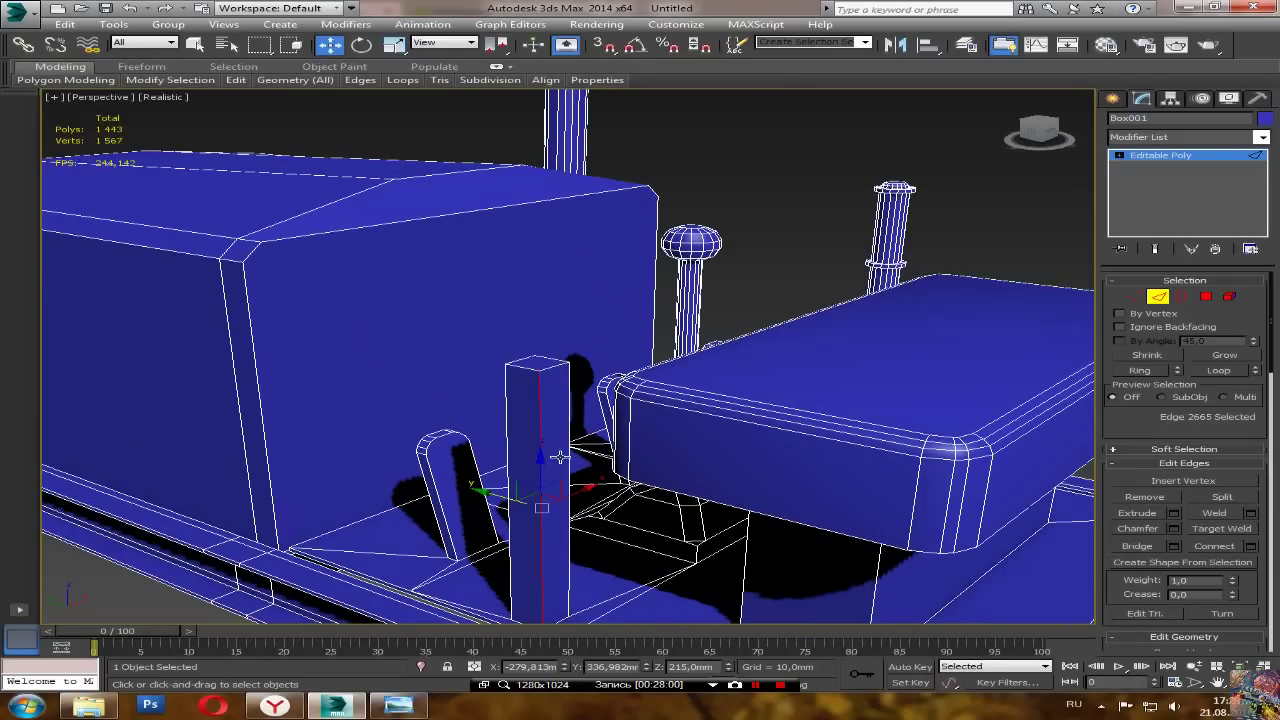
ctrl+click(568, 457)
ctrl+click(508, 454)
alt+middle_drag(457, 467, 820, 496)
ctrl+click(521, 471)
alt+middle_drag(524, 471, 418, 457)
click(1174, 528)
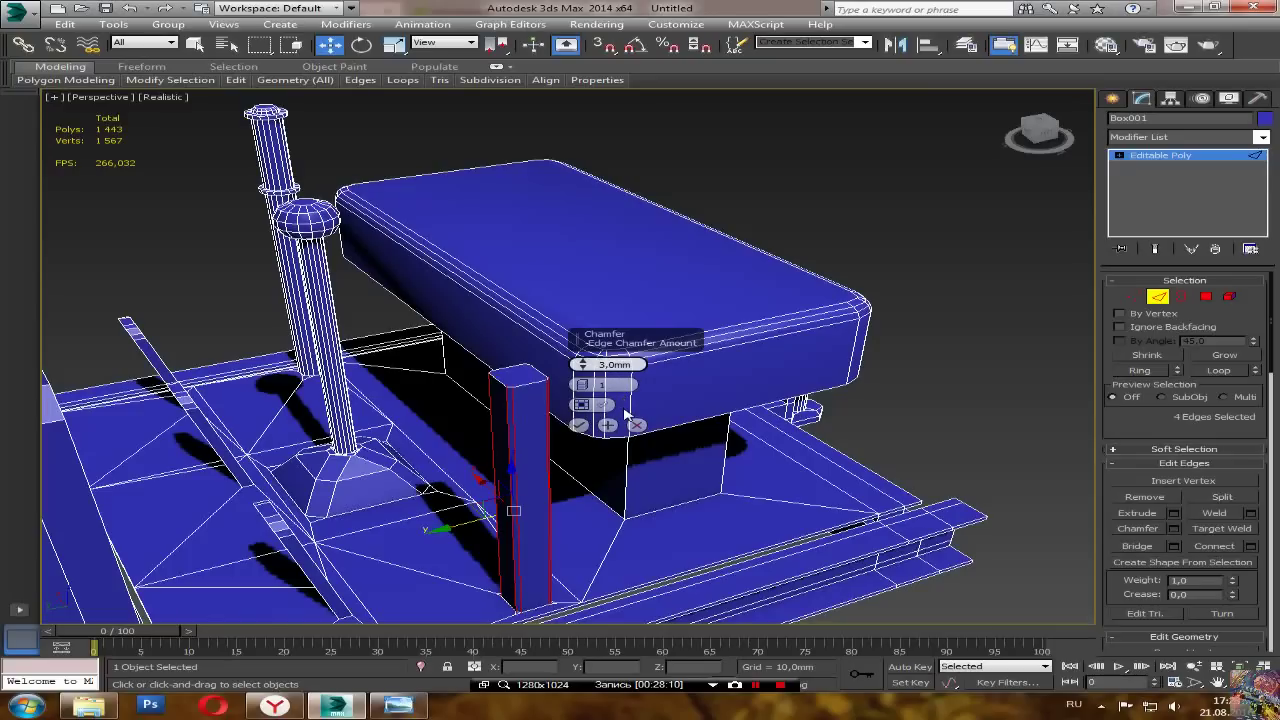
text(8)
click(612, 384)
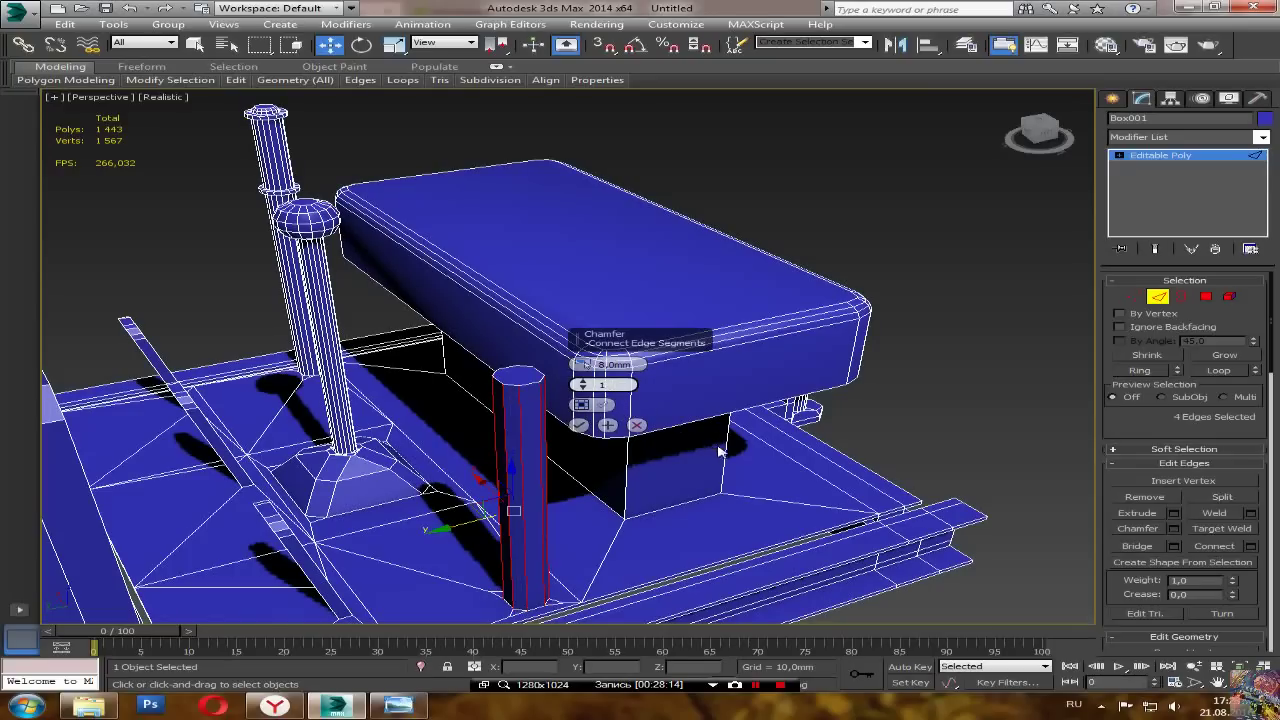
alt+middle_drag(727, 456, 622, 471)
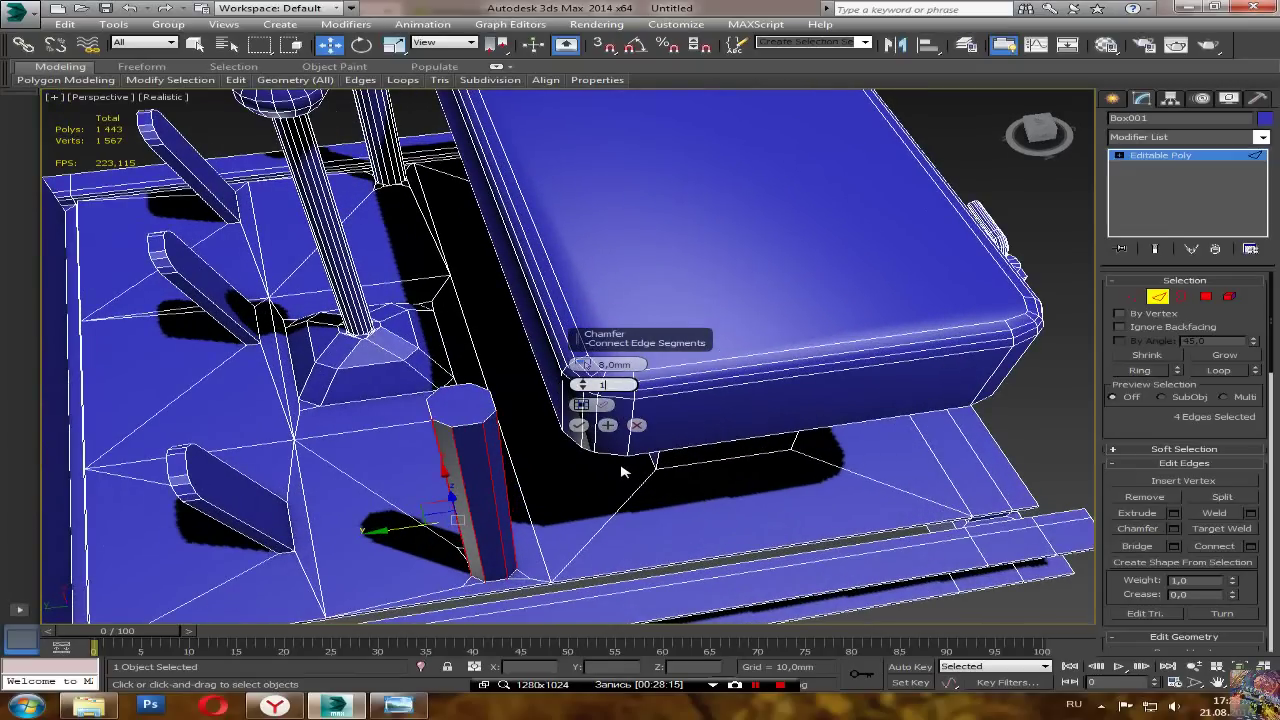
click(579, 425)
Step: Chamfer the resulting eight vertical post edges by 3 mm with 1 segment to round the post further
alt+middle_drag(571, 449, 768, 405)
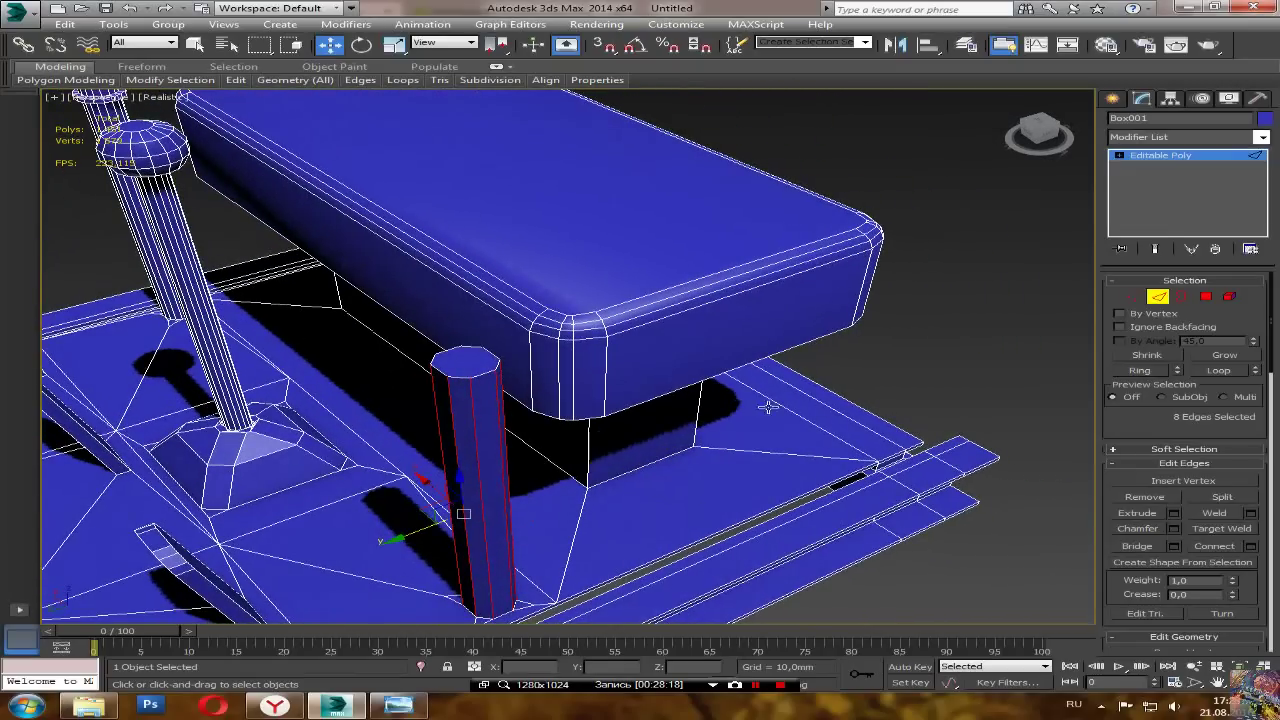
click(1174, 529)
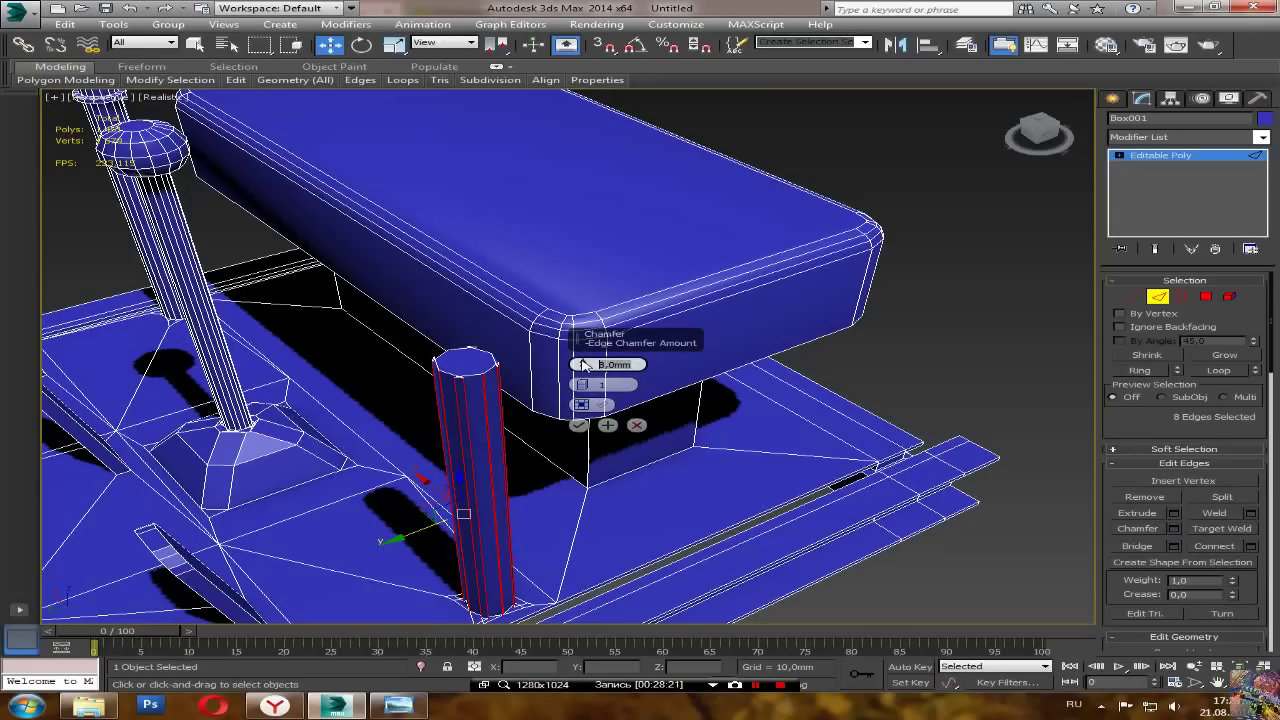
text(3)
click(615, 386)
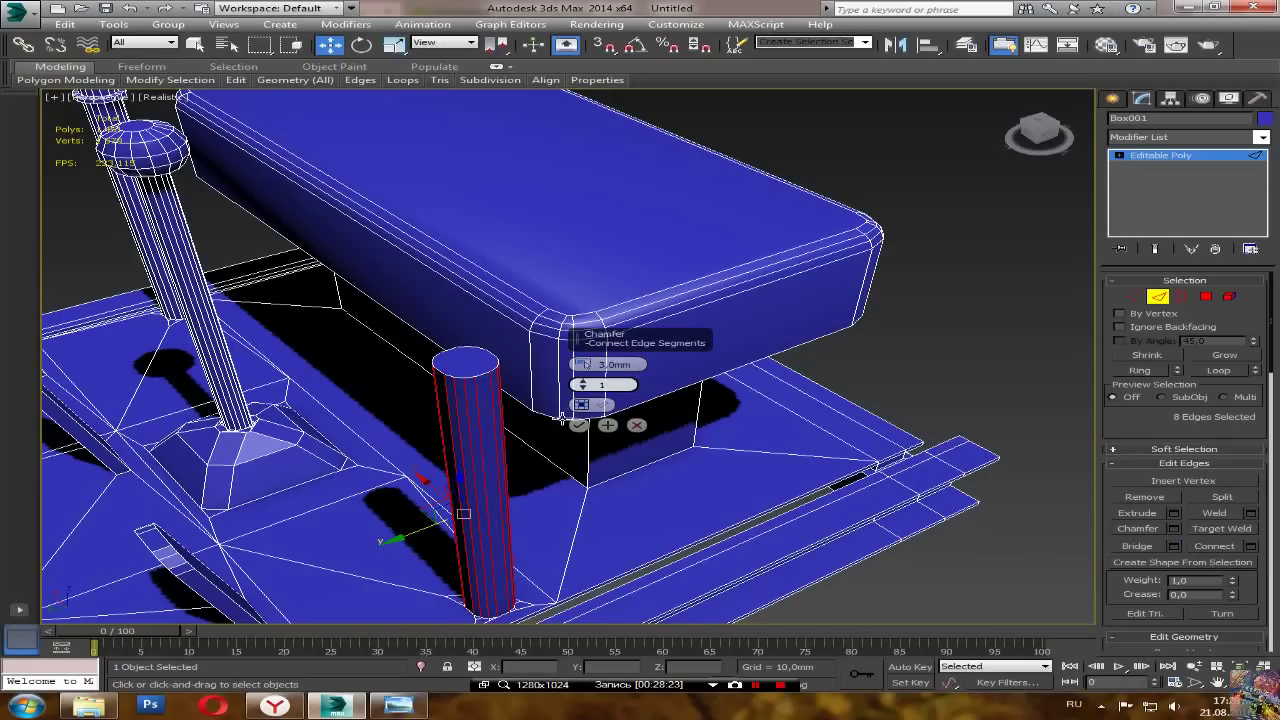
click(578, 425)
Step: Bevel the newly rounded post's top polygon outward with 5 mm height and 10 mm outline
alt+middle_drag(583, 449, 508, 432)
click(1206, 297)
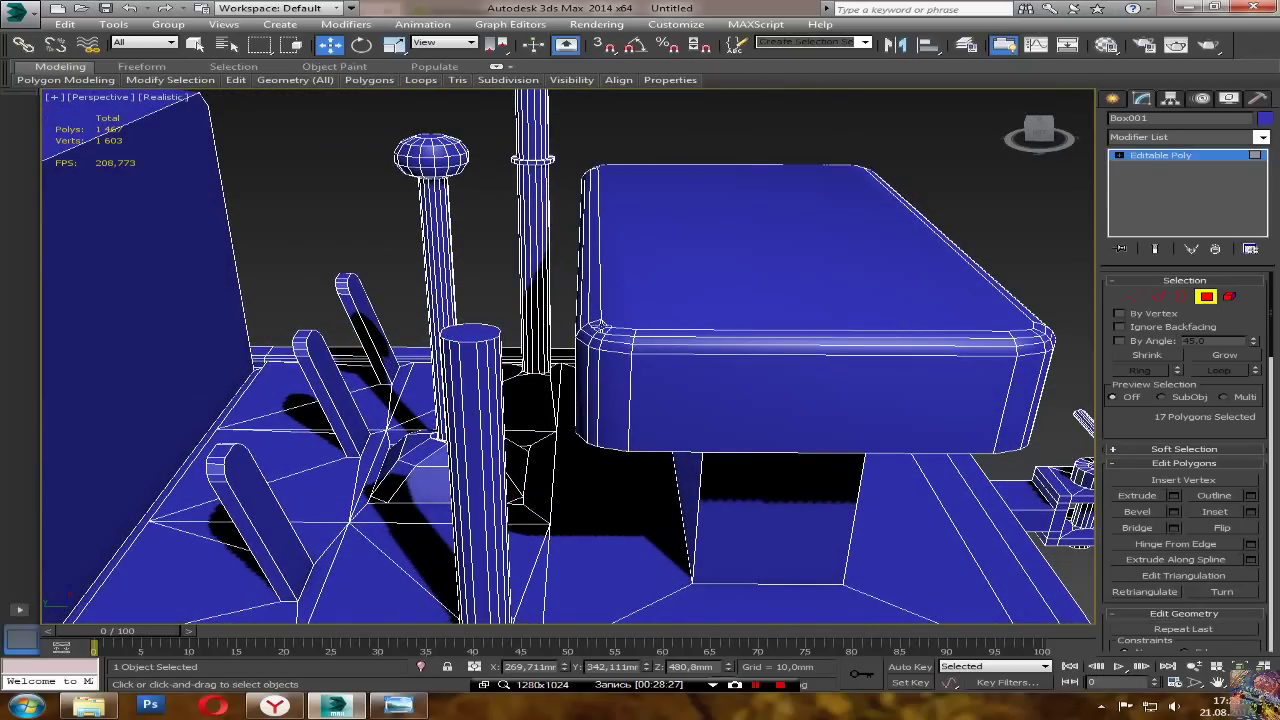
click(470, 333)
alt+middle_drag(551, 422, 452, 418)
scroll(570, 397, up, 3)
scroll(455, 415, up, 2)
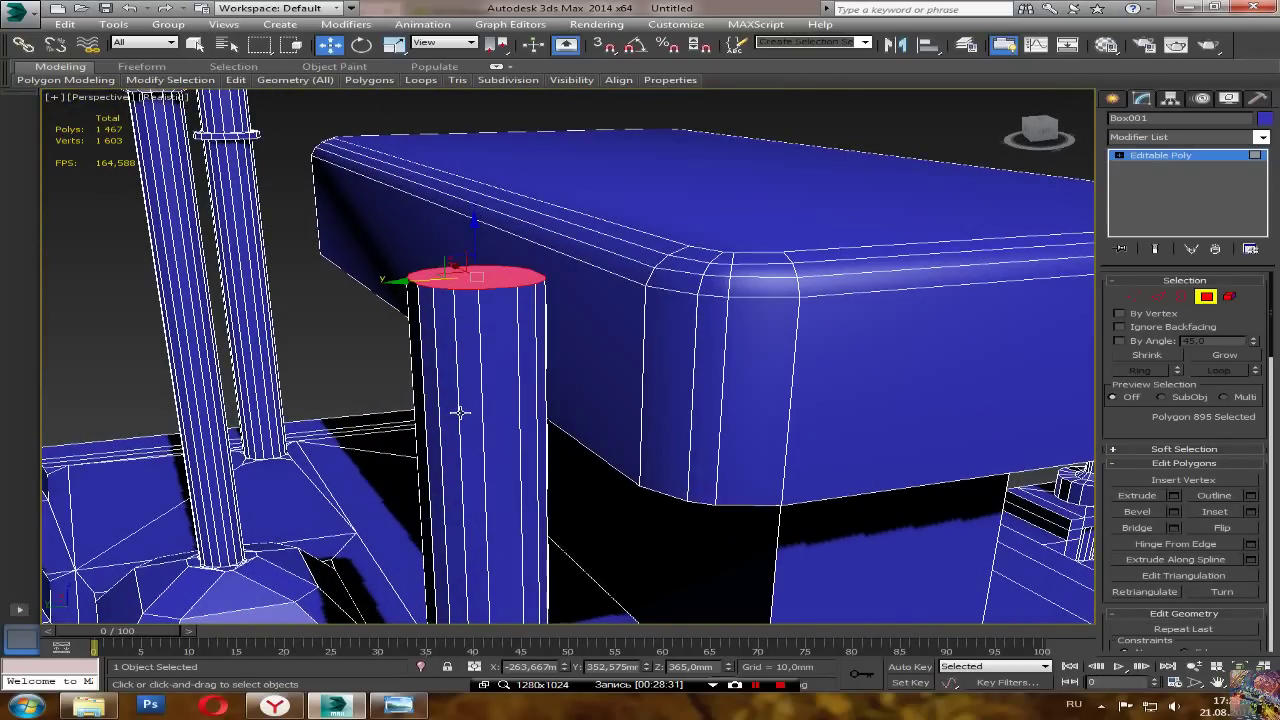
click(1174, 511)
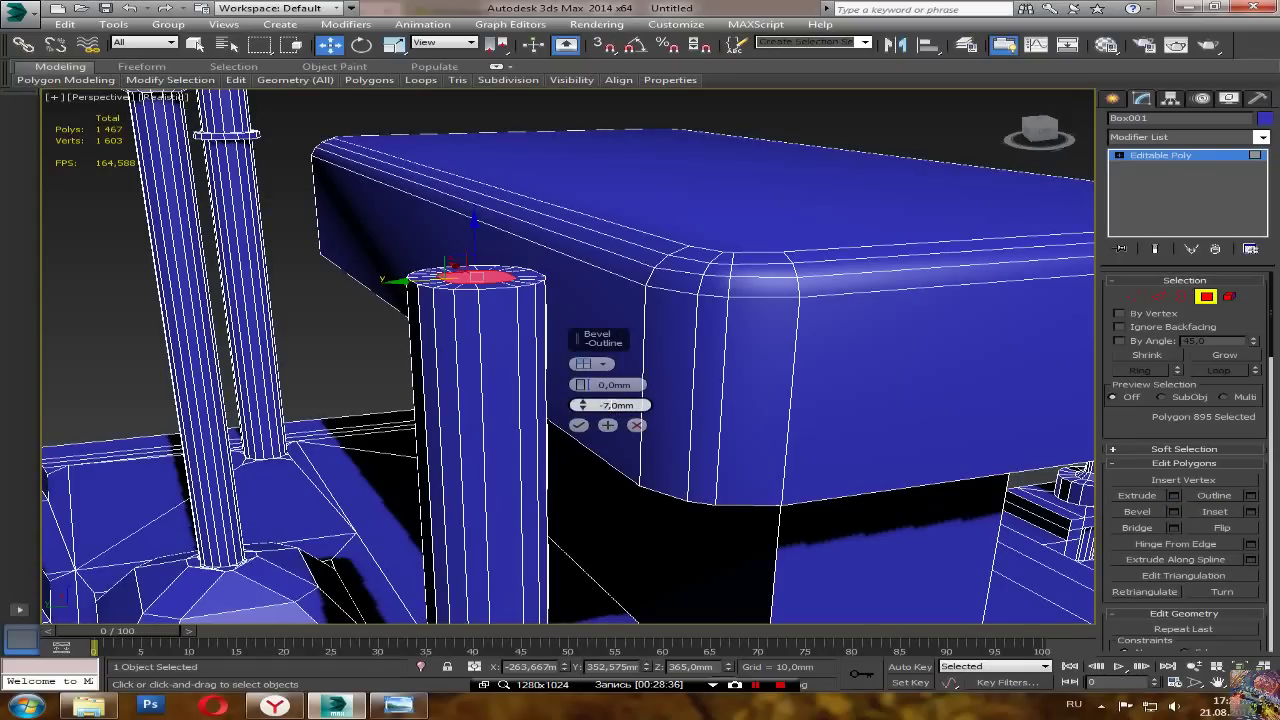
key(BackSpace)
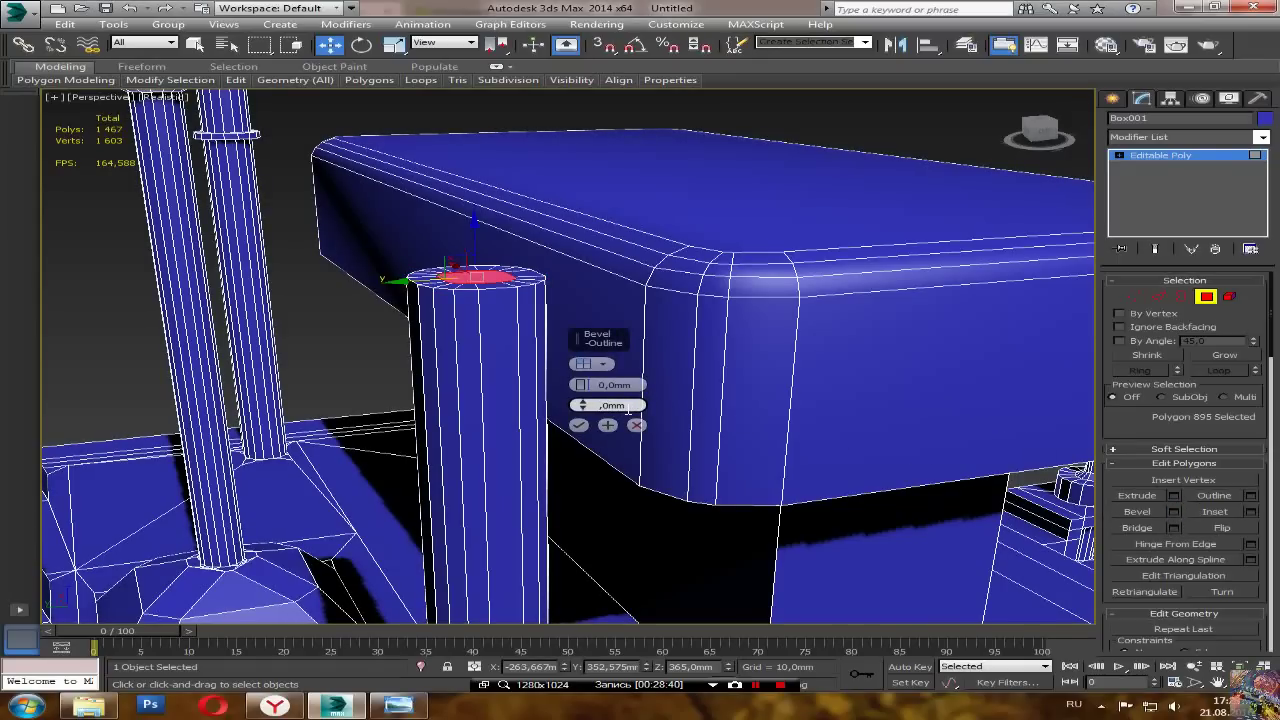
click(614, 385)
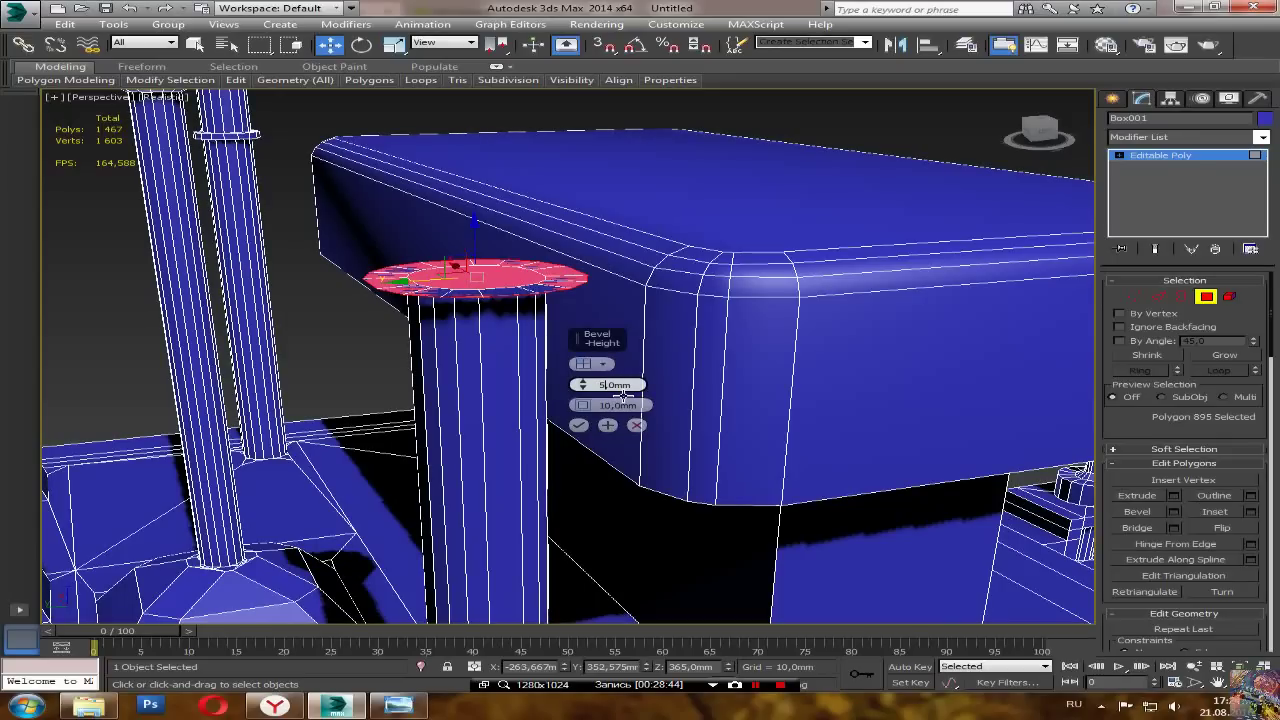
click(618, 406)
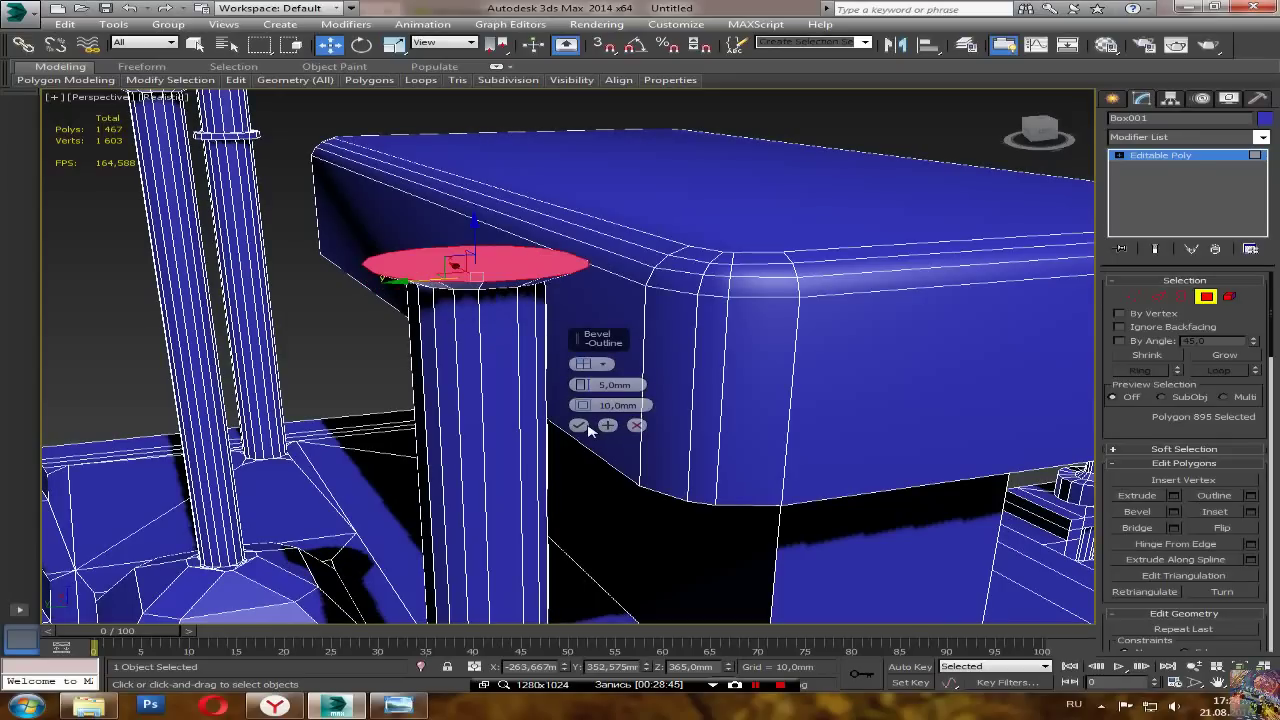
click(586, 425)
Step: Bevel the flared post top again with 10 mm height and 5 mm outline
click(1176, 513)
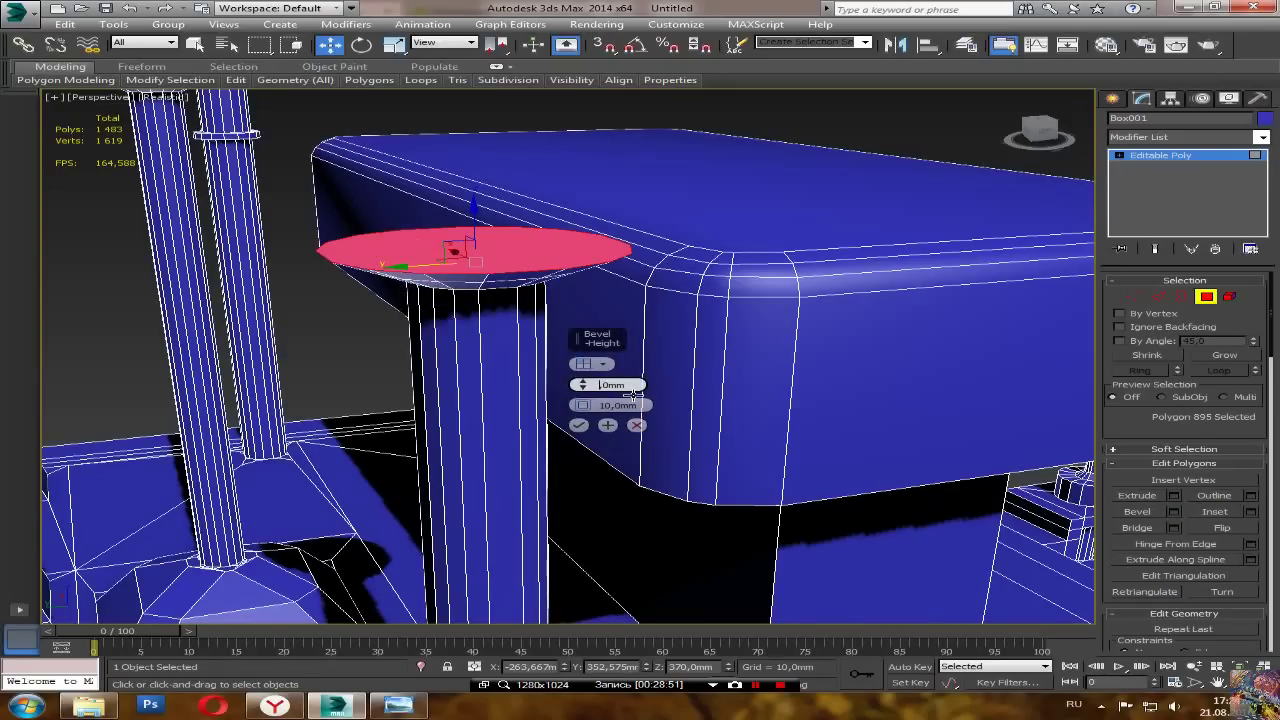
click(611, 406)
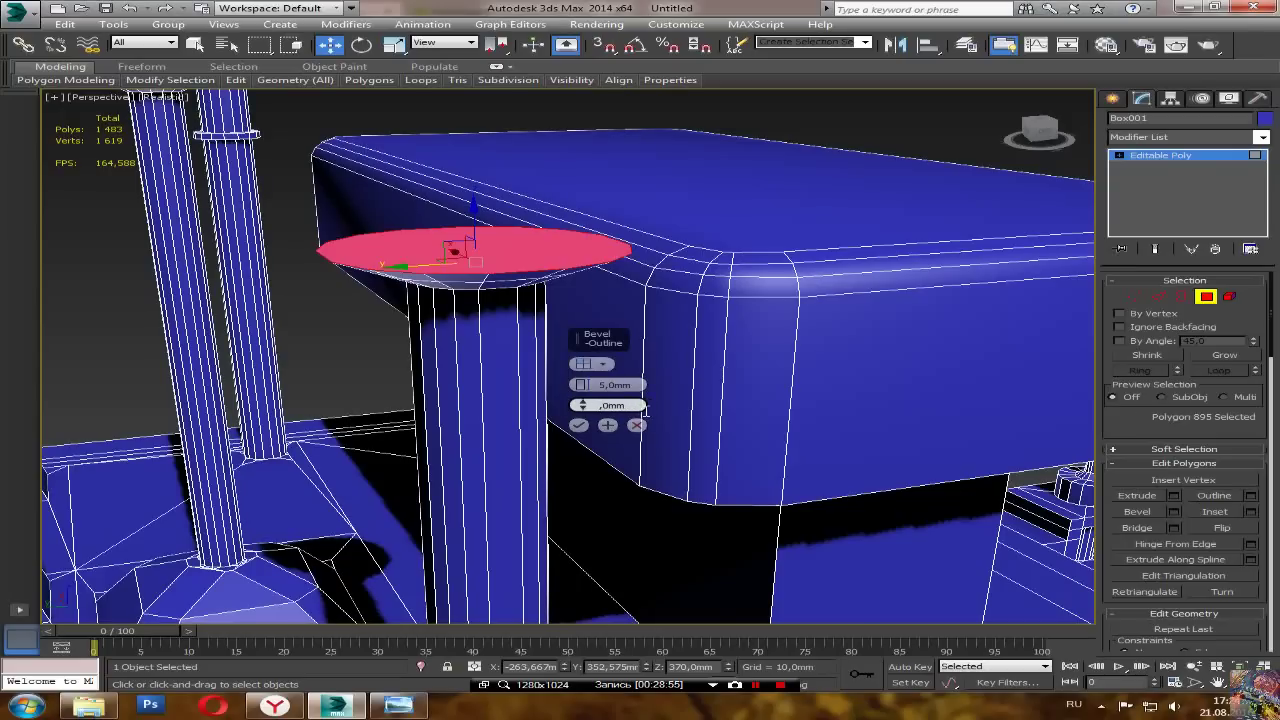
click(614, 385)
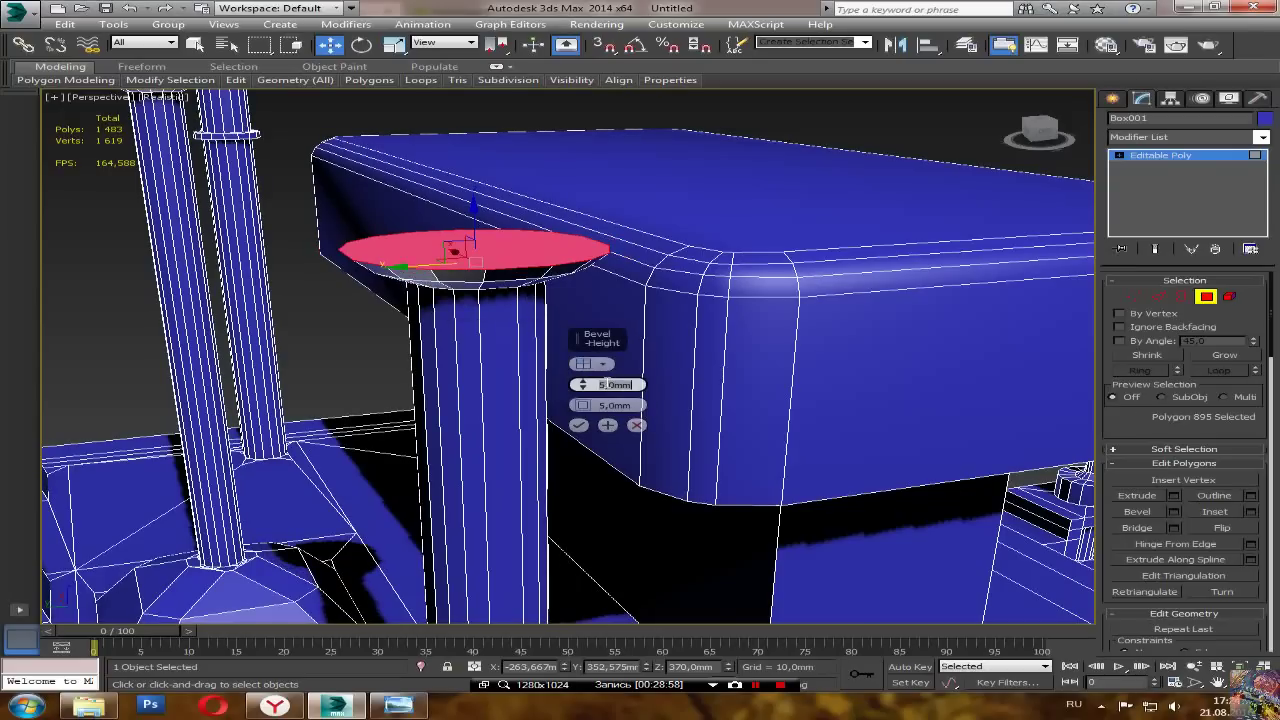
click(601, 383)
key(Return)
click(580, 427)
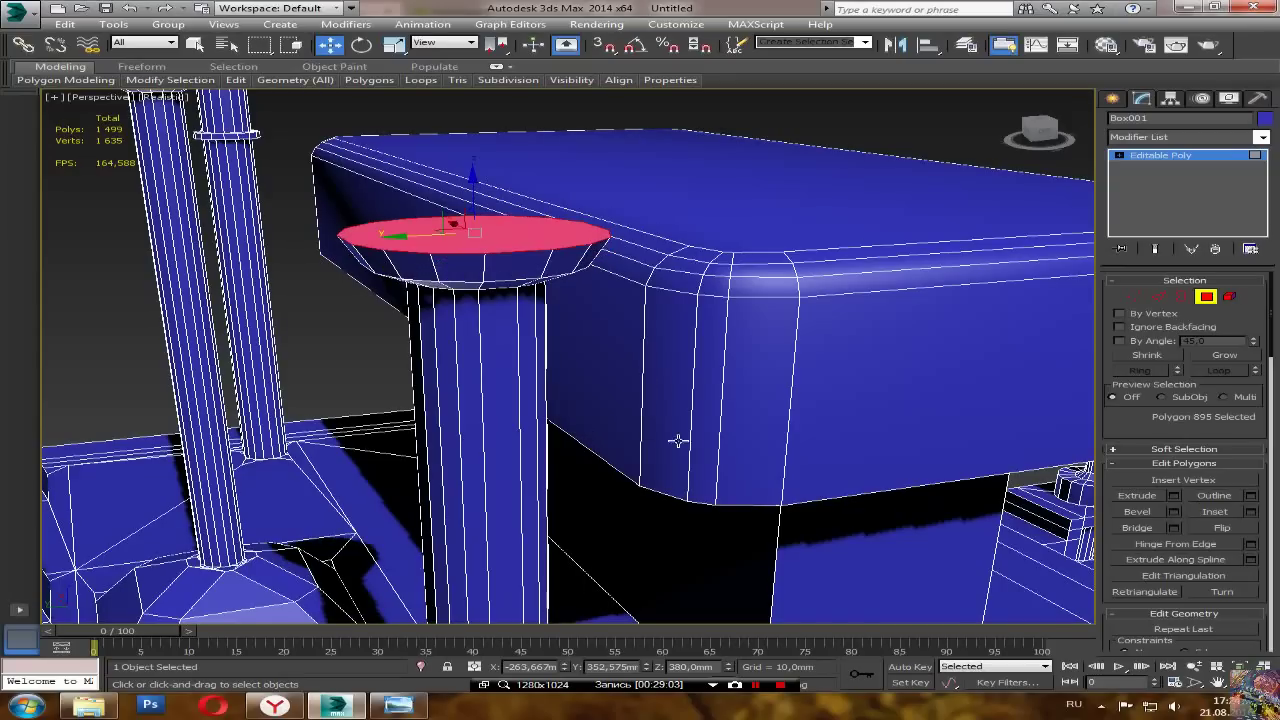
Step: Extrude the flared post's top polygon upward by 10 mm
click(1174, 495)
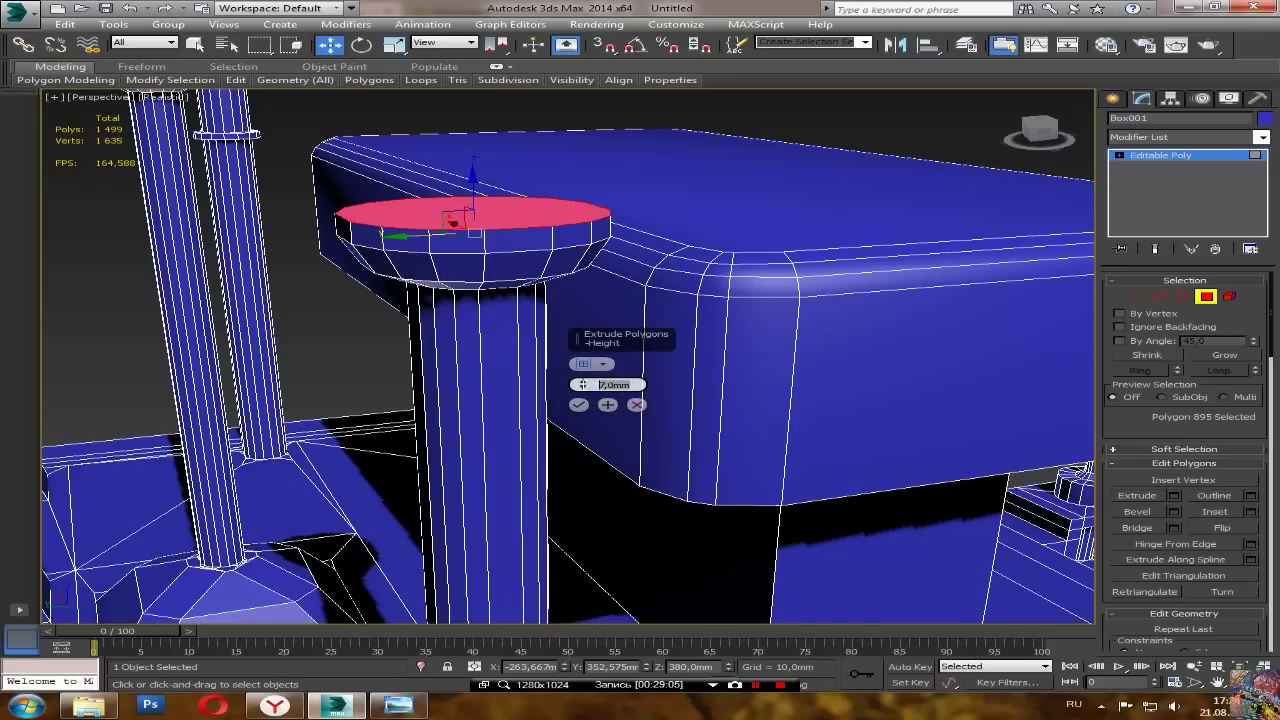
text(10)
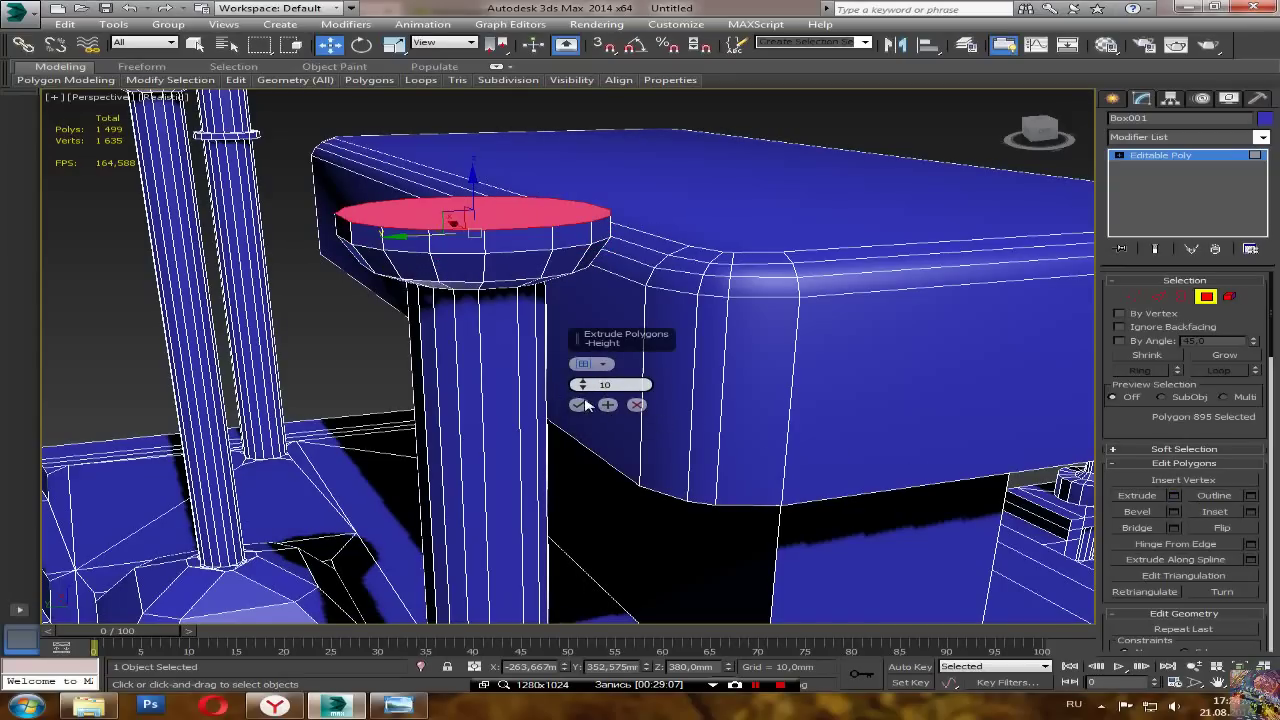
key(Return)
click(579, 404)
Step: Bevel the knob's top polygon inward with 10 mm height and -5 mm outline
click(1174, 511)
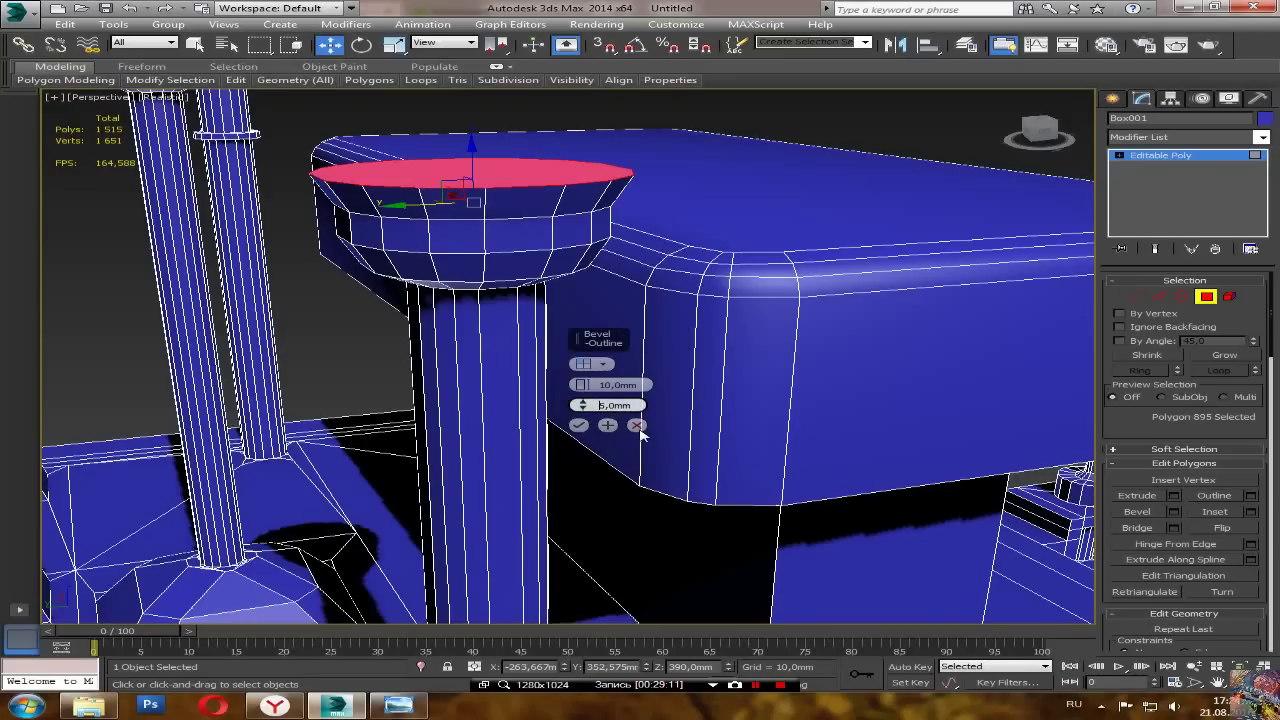
key(Return)
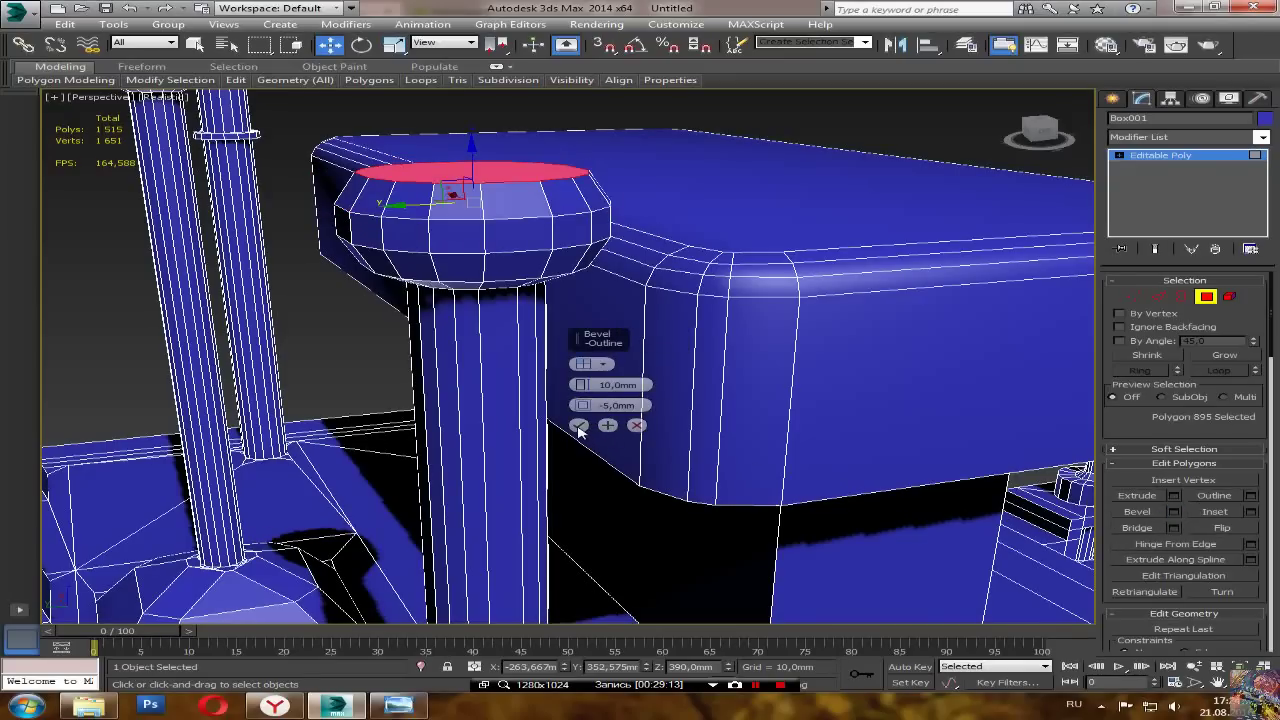
click(579, 425)
click(1173, 495)
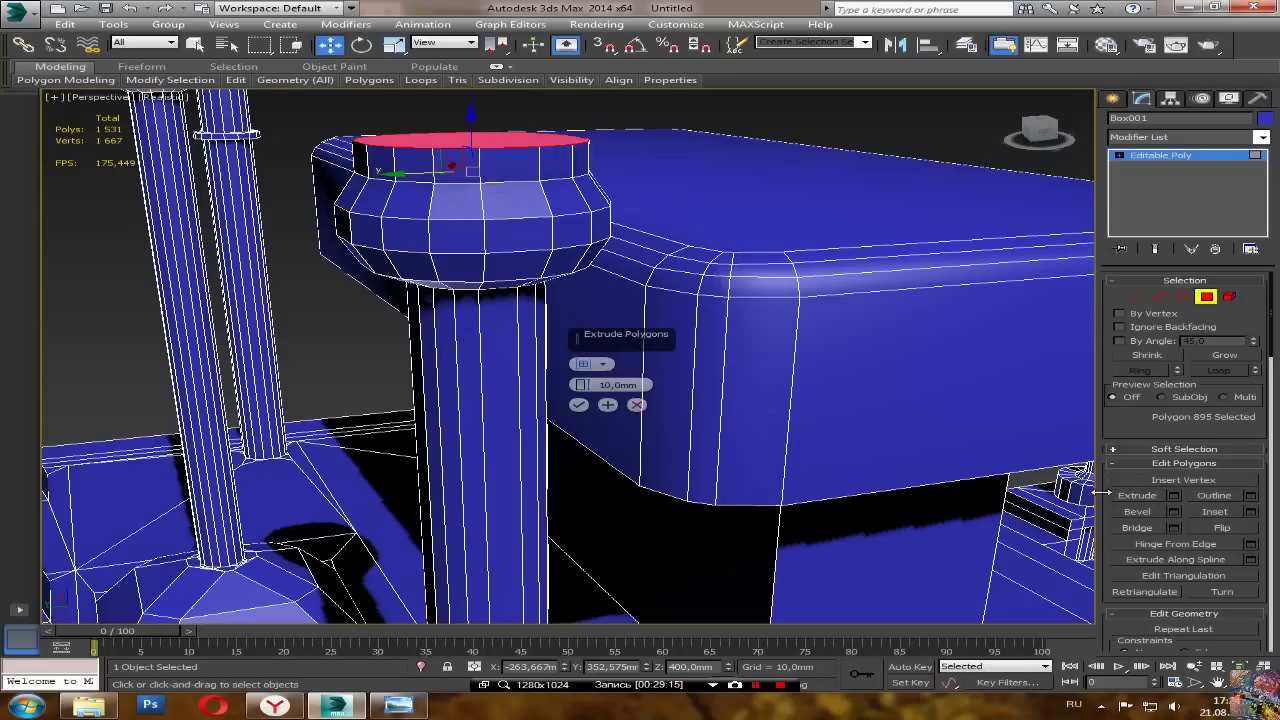
click(642, 412)
Step: Bevel the knob's top polygon again with 5 mm height and -10 mm outline to round off the cap
click(1173, 511)
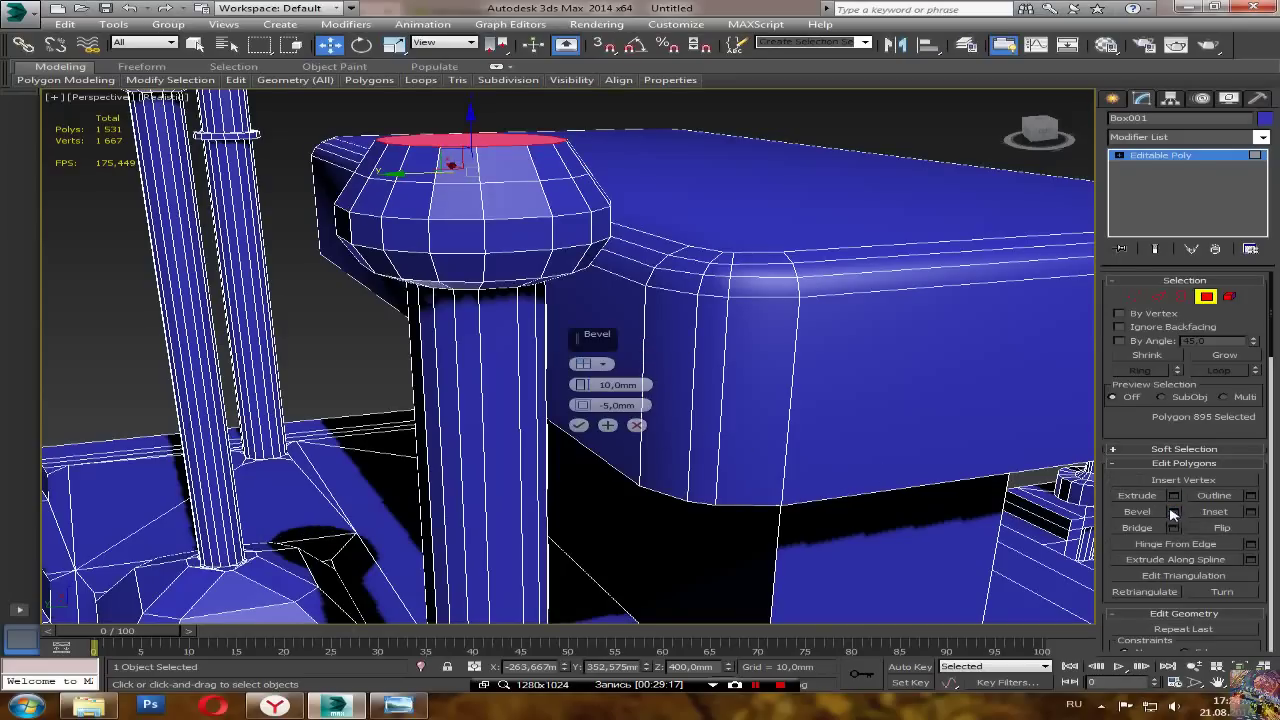
key(Delete)
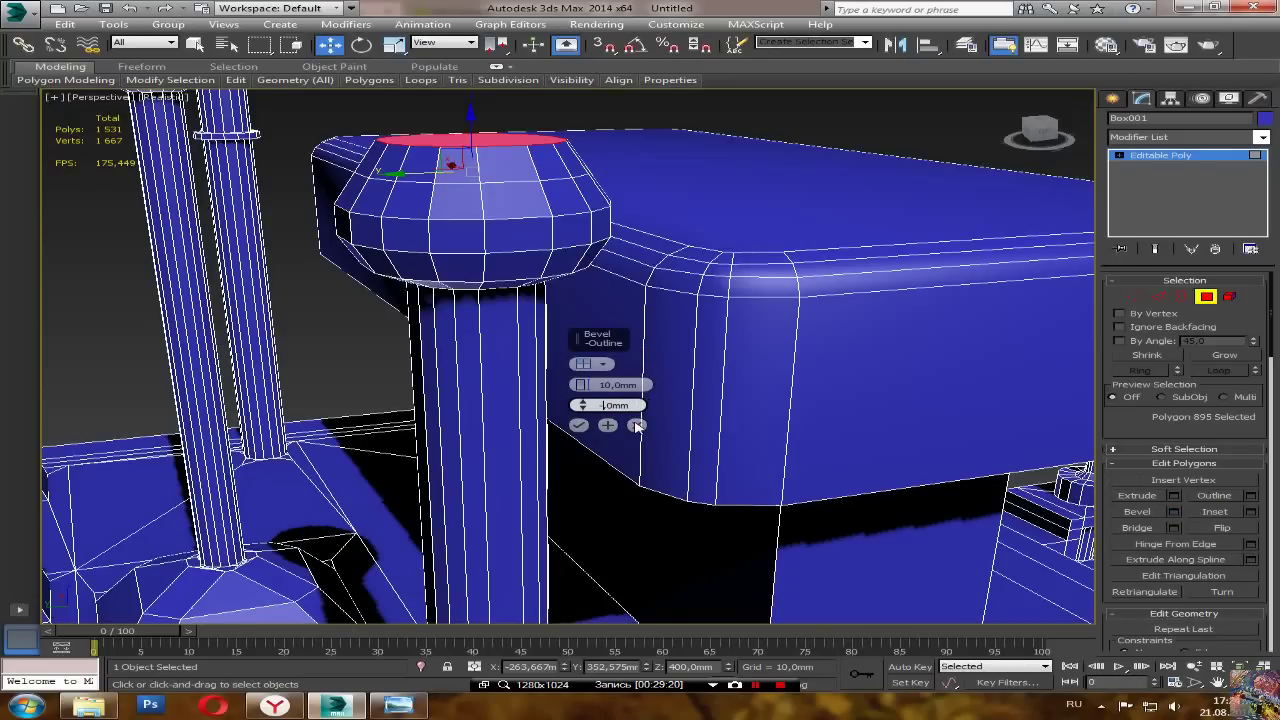
text(0)
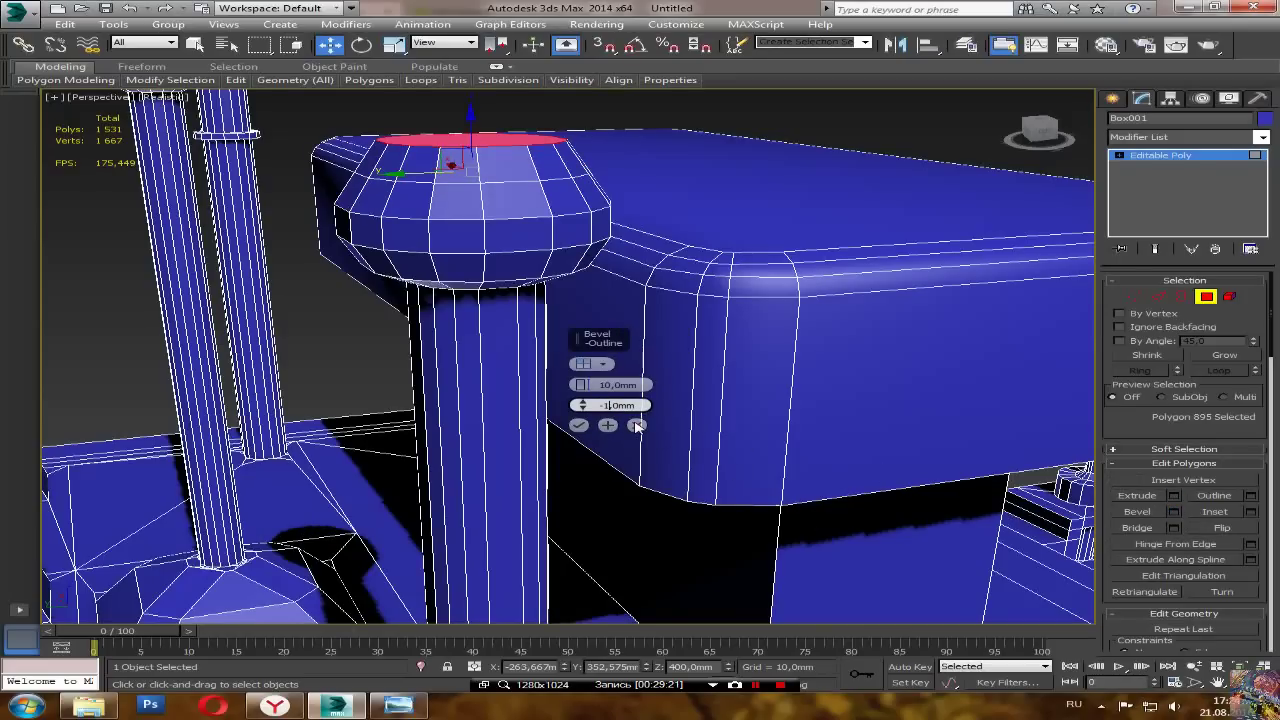
click(600, 386)
key(BackSpace)
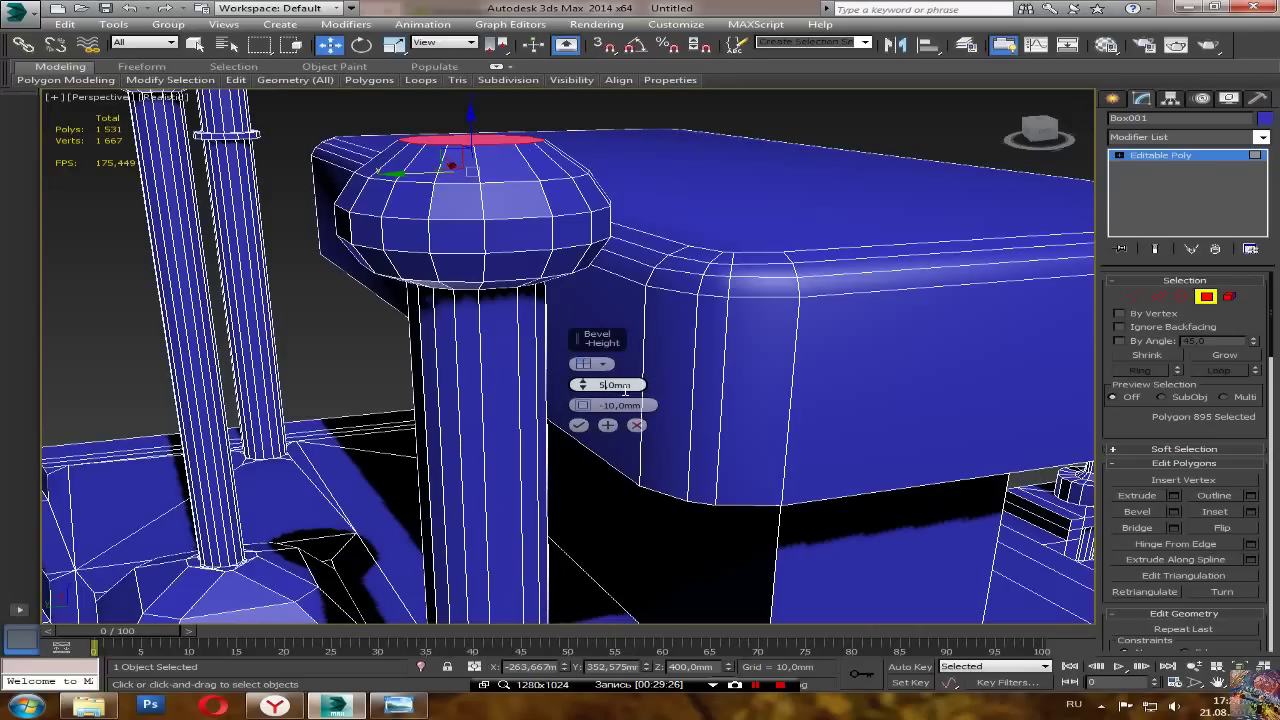
click(578, 424)
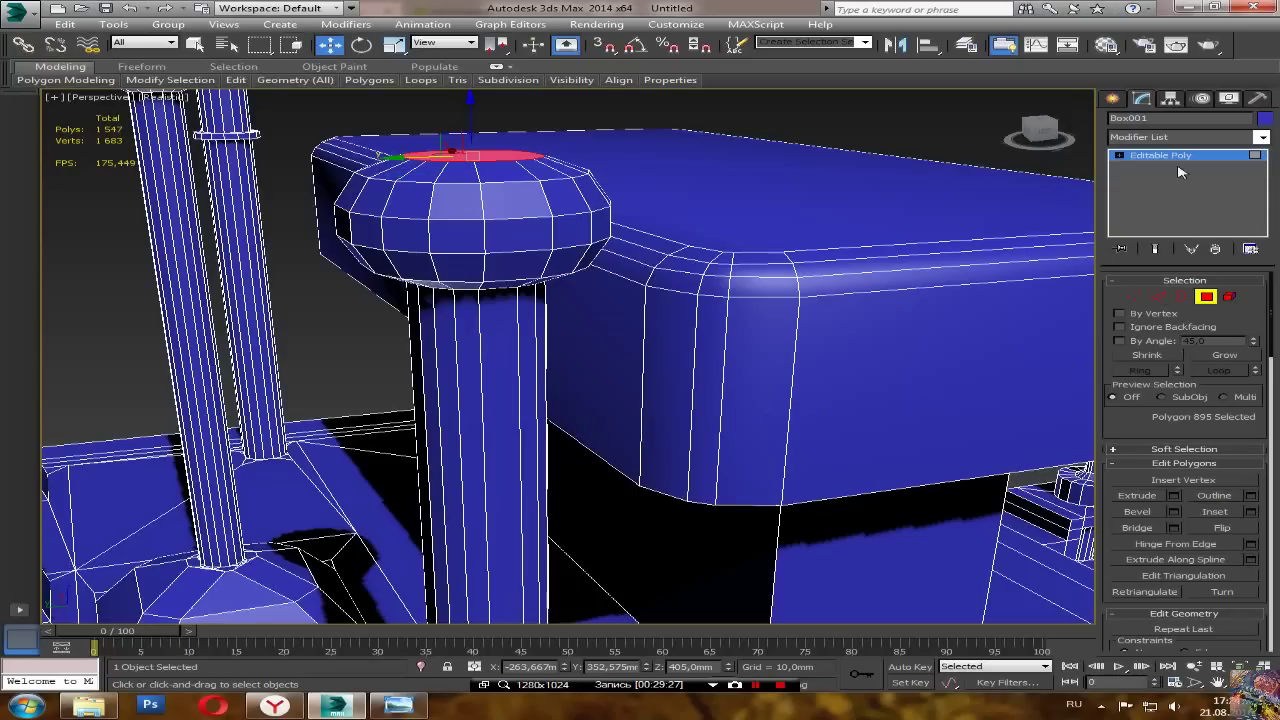
Step: Select the knob's polygons from its top cap down to the start of its underside
alt+middle_drag(501, 195, 185, 163)
alt+middle_drag(393, 255, 334, 197)
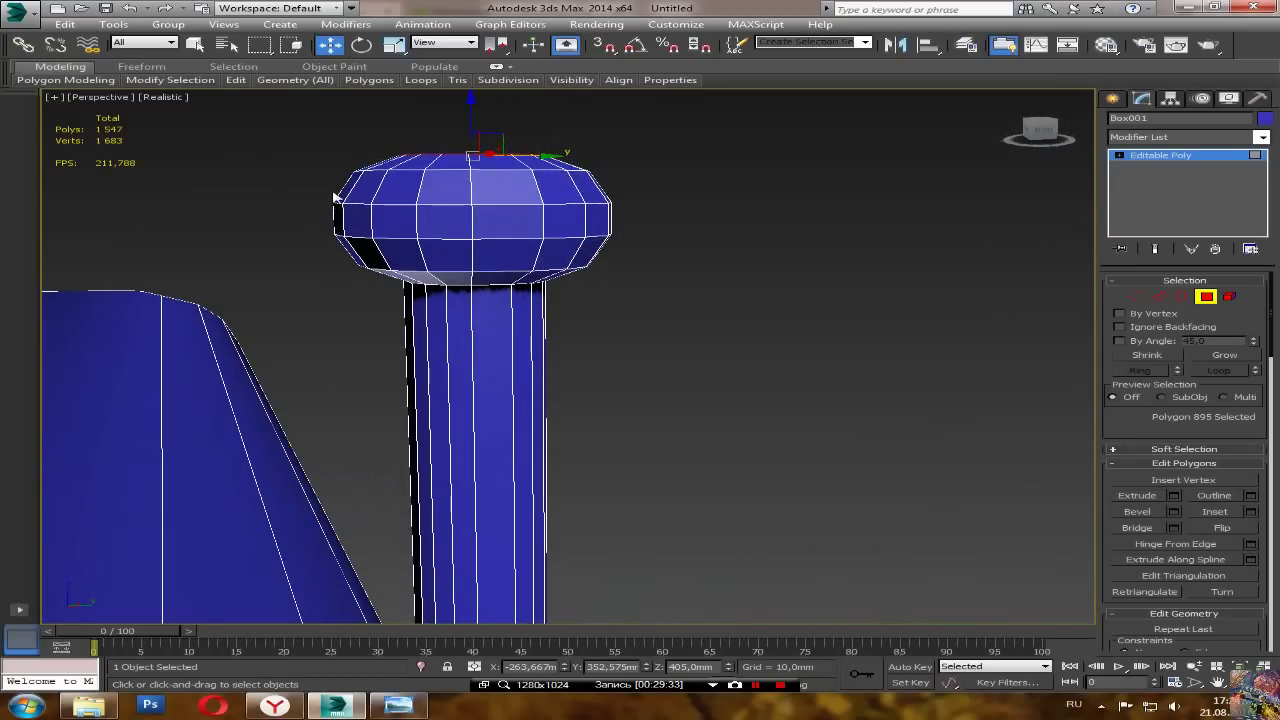
drag(282, 138, 663, 263)
Step: Add all the remaining underside polygons around the post to the knob selection
alt+middle_drag(634, 297, 317, 265)
scroll(535, 294, up, 3)
alt+middle_drag(509, 287, 593, 295)
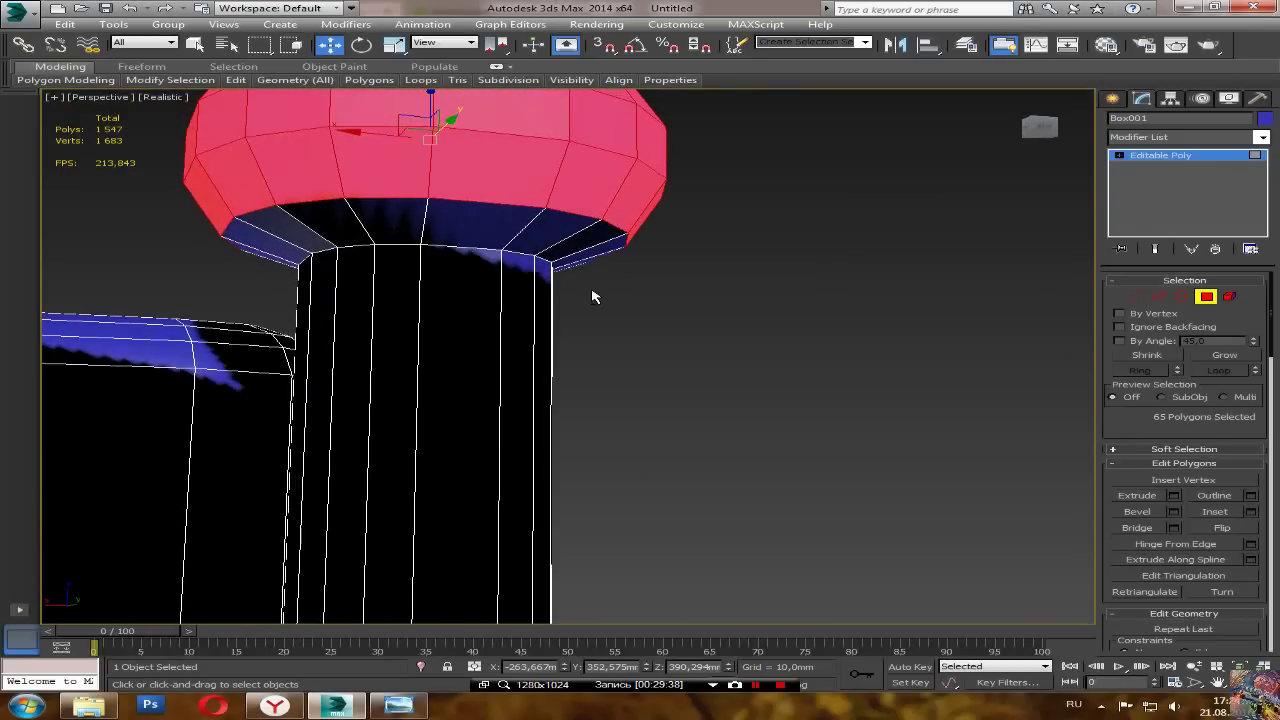
ctrl+click(454, 234)
ctrl+click(395, 231)
ctrl+click(347, 232)
ctrl+click(307, 237)
alt+middle_drag(368, 284, 450, 212)
ctrl+click(450, 212)
ctrl+click(352, 212)
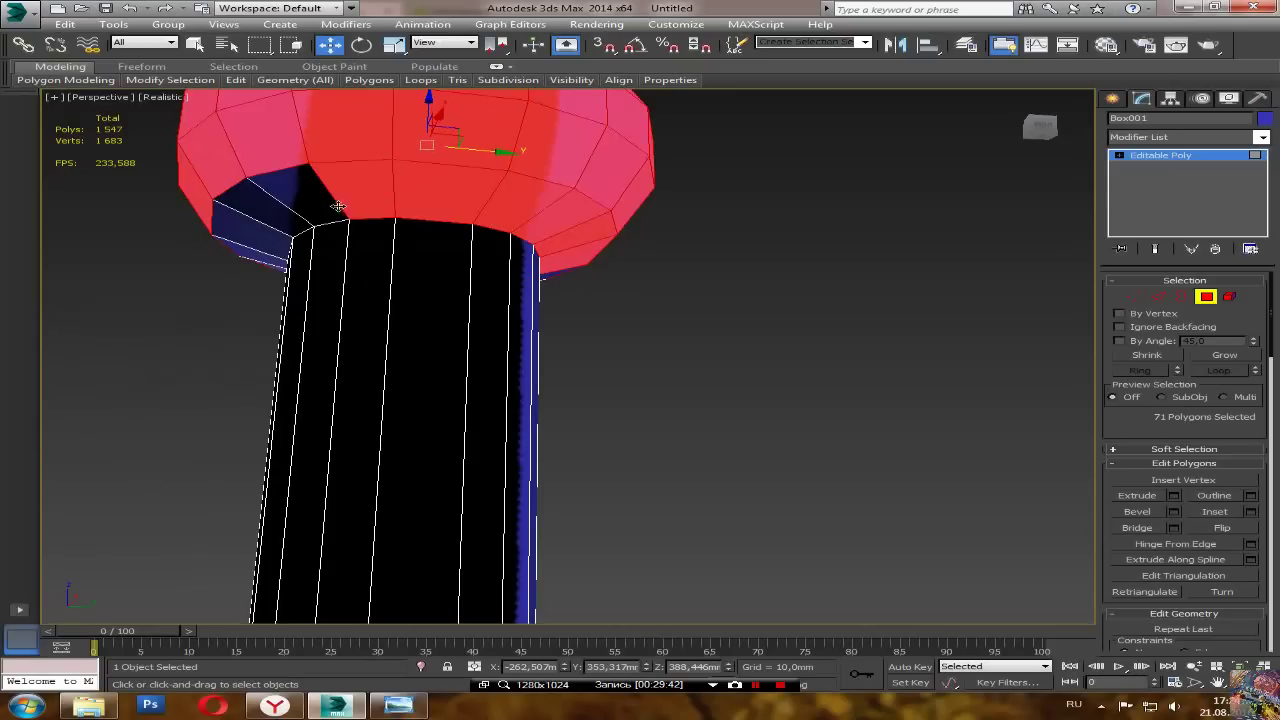
ctrl+click(290, 214)
ctrl+click(288, 217)
ctrl+click(270, 245)
ctrl+click(284, 262)
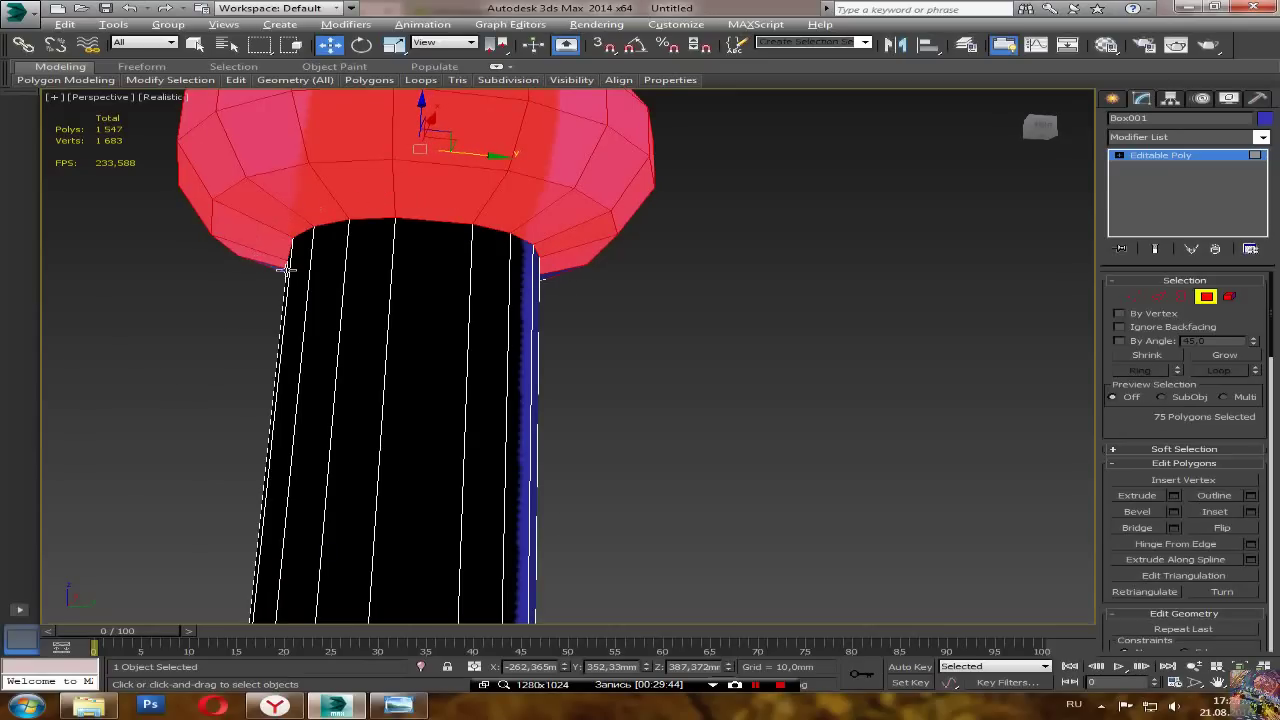
scroll(390, 268, up, 3)
scroll(390, 268, down, 4)
ctrl+click(371, 171)
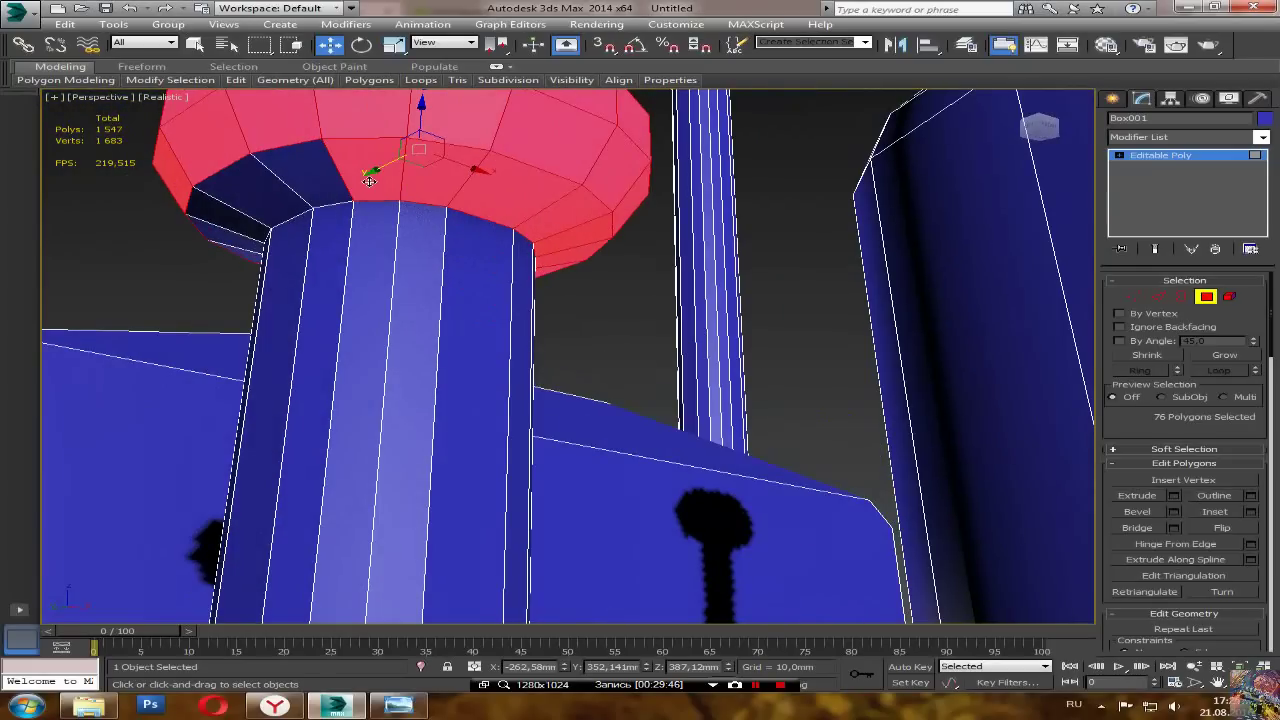
ctrl+click(300, 178)
ctrl+click(273, 194)
ctrl+click(236, 214)
ctrl+click(238, 240)
alt+middle_drag(269, 257, 470, 340)
ctrl+click(289, 205)
scroll(335, 226, down, 5)
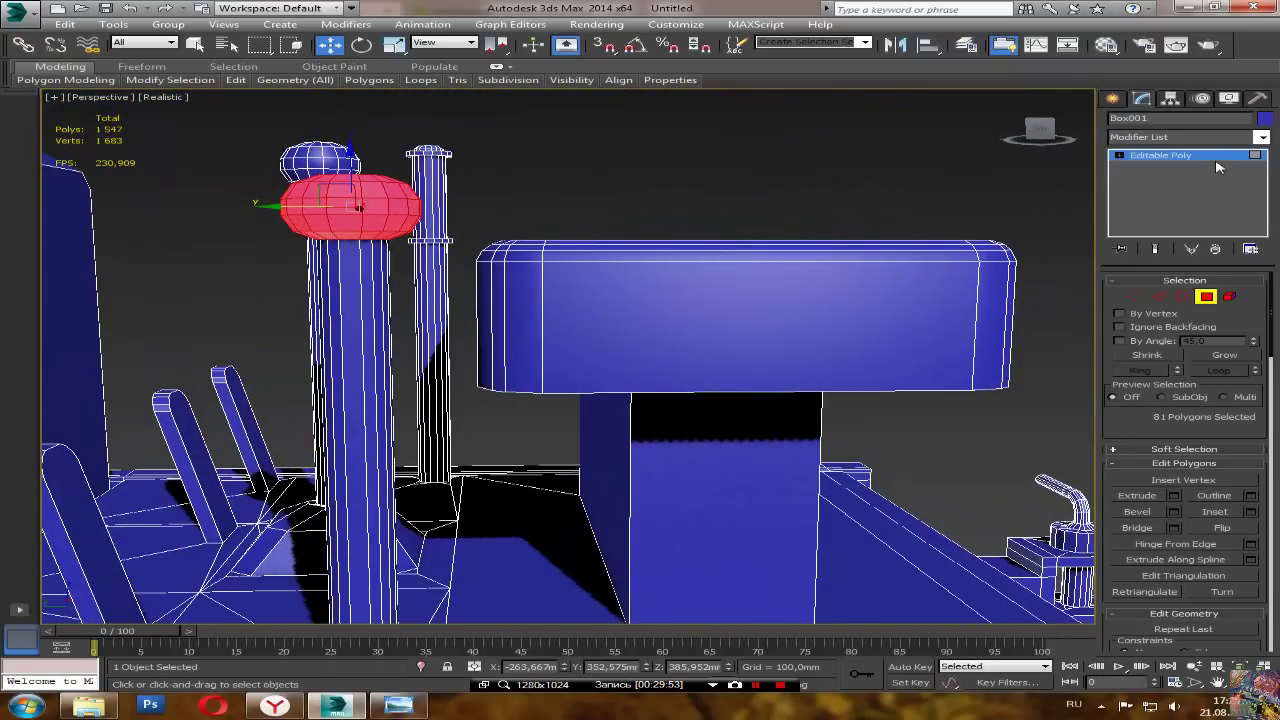
Step: Apply a Smooth modifier with Auto Smooth enabled to the selected knob polygons
click(1265, 139)
drag(1268, 184, 1270, 290)
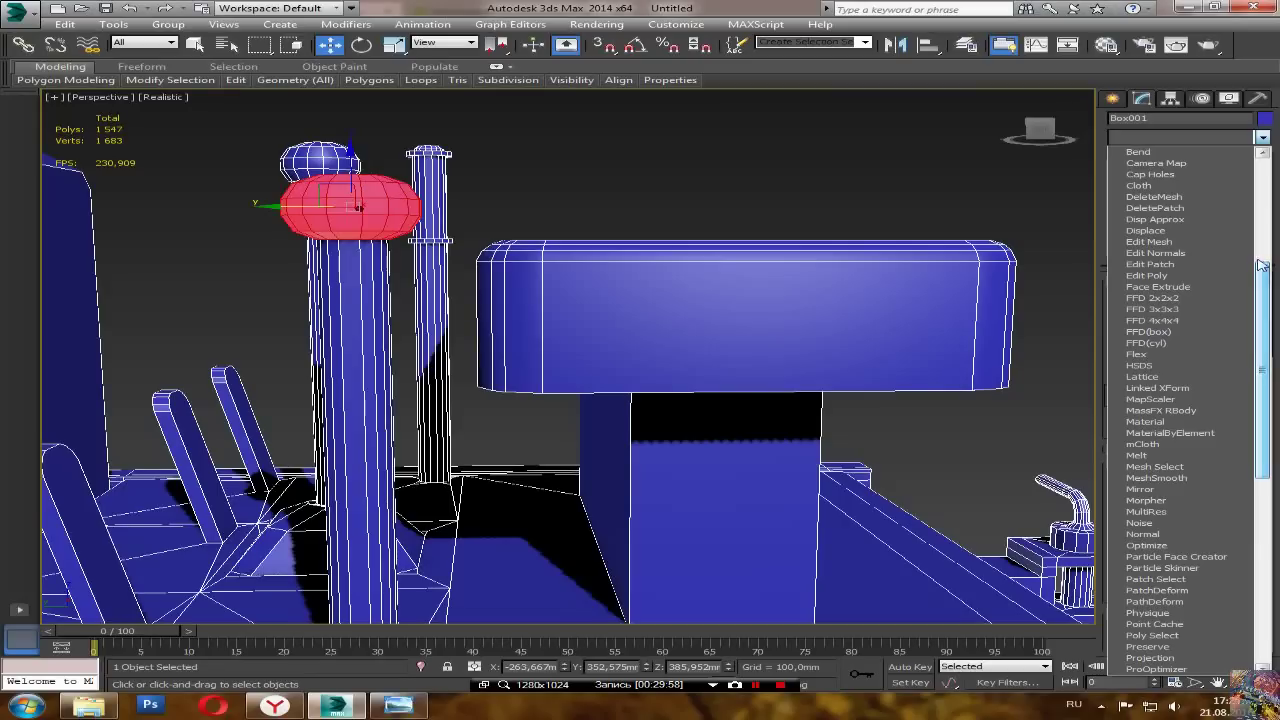
click(1266, 139)
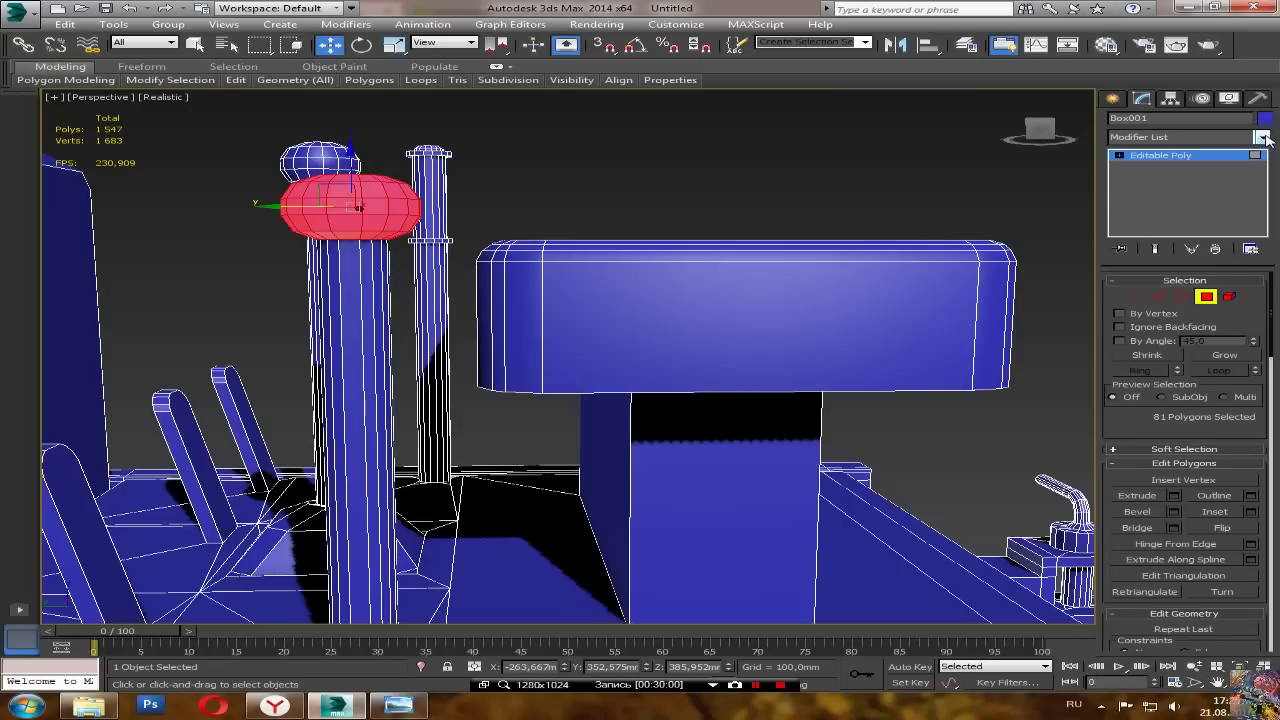
click(1262, 137)
drag(1266, 198, 1277, 380)
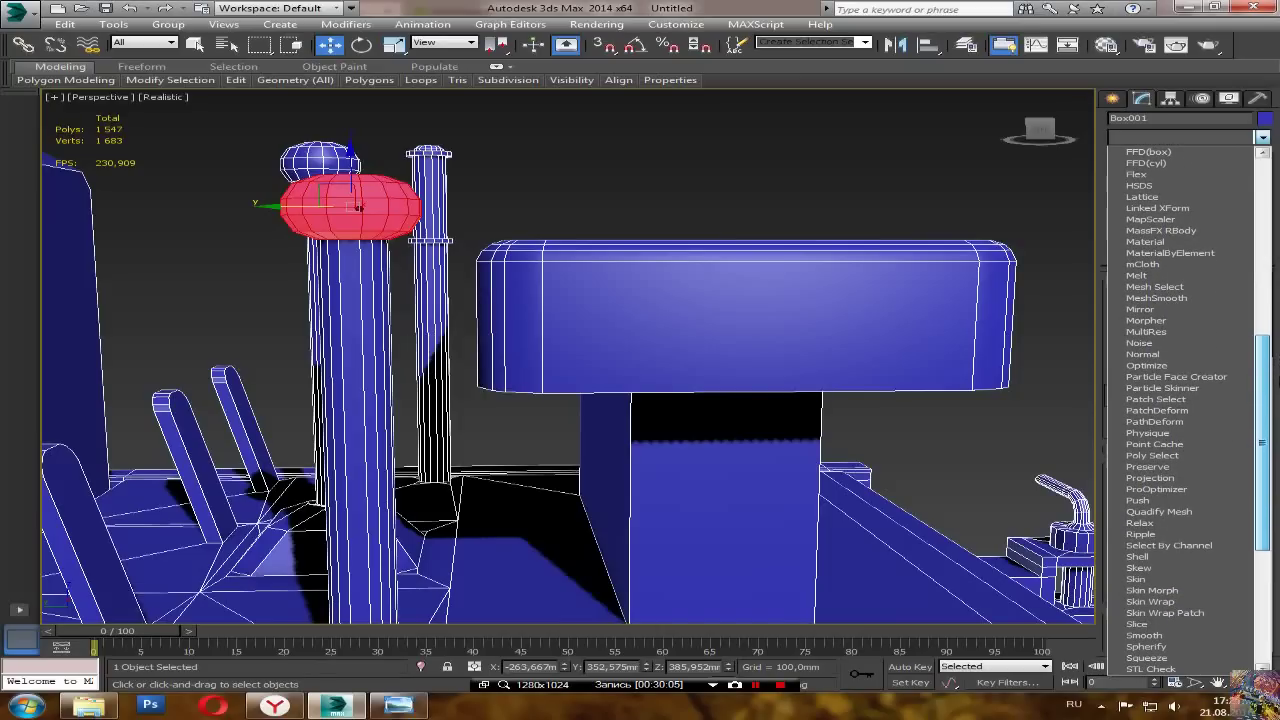
click(1145, 635)
click(1120, 298)
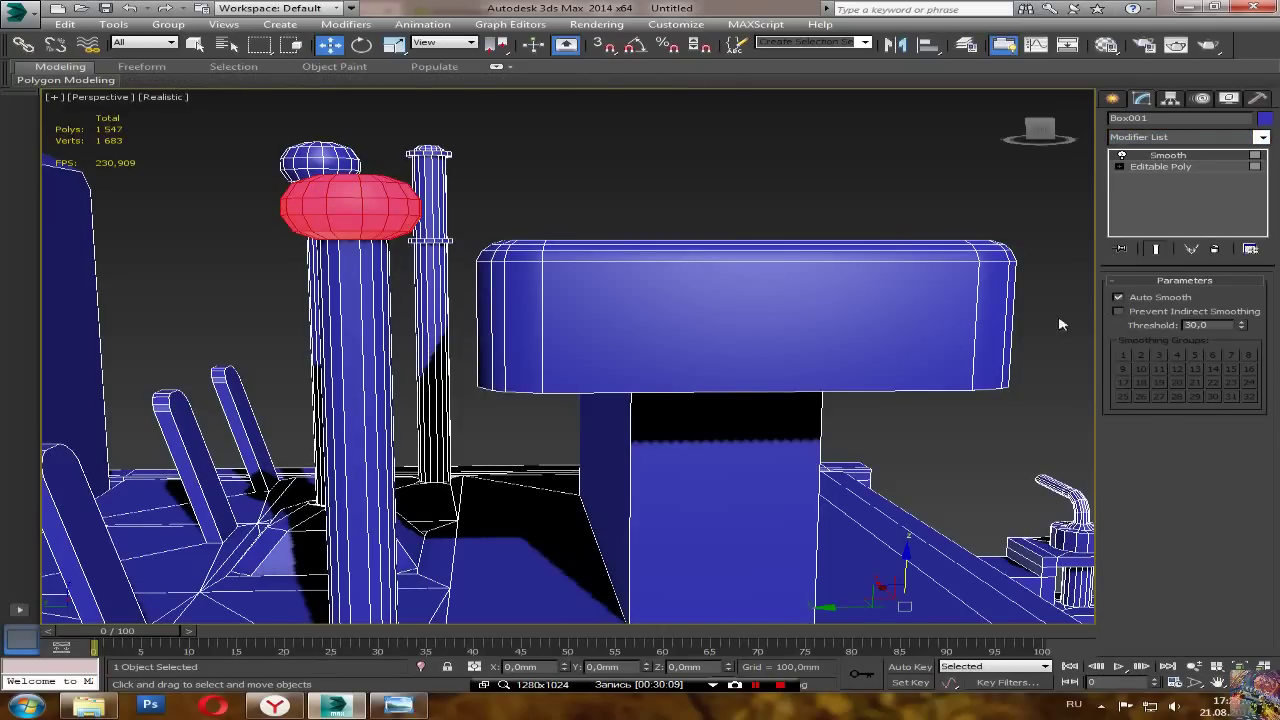
click(901, 463)
alt+middle_drag(566, 405, 553, 436)
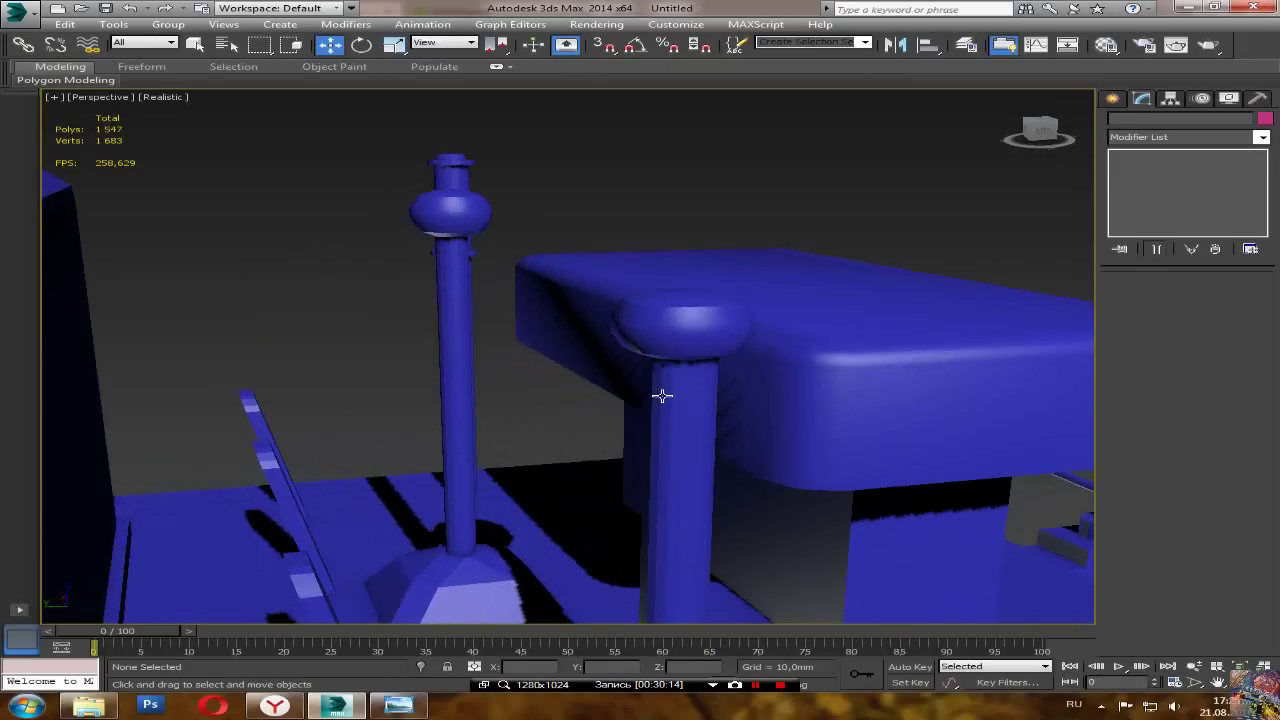
Step: Convert the smoothed vehicle body back to an editable poly
click(663, 396)
right_click(866, 334)
mouse_move(770, 465)
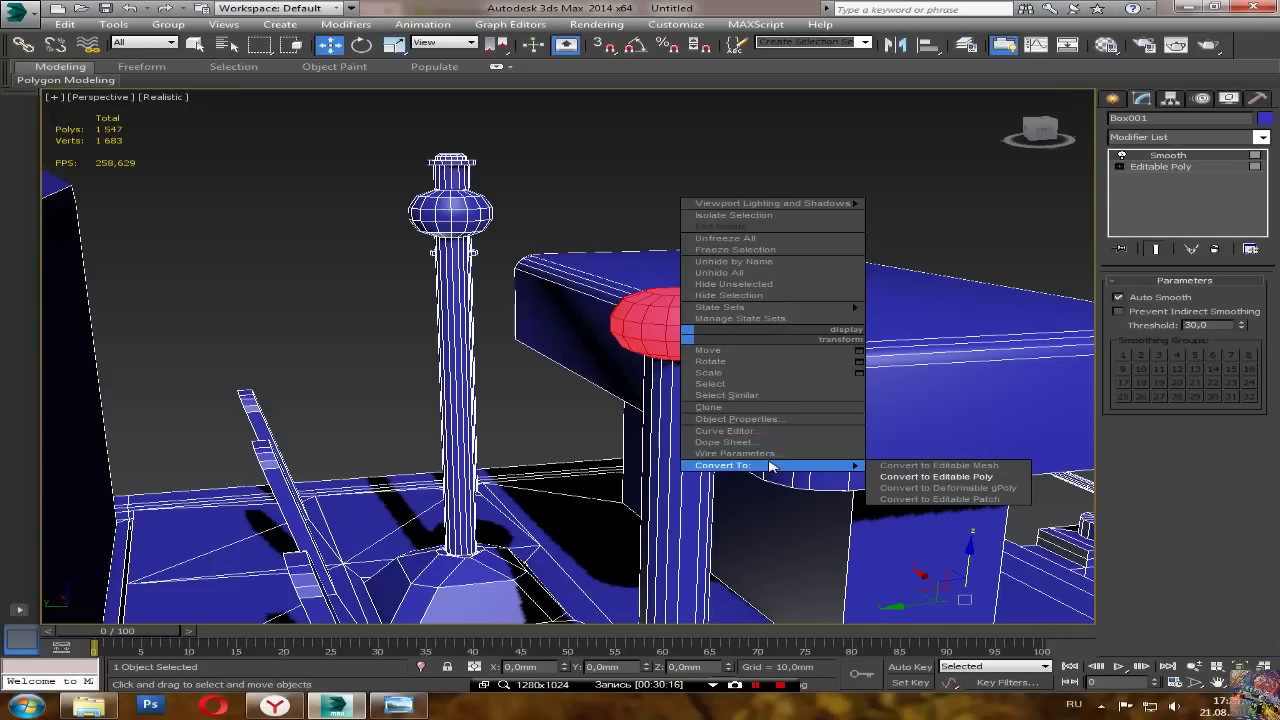
click(938, 478)
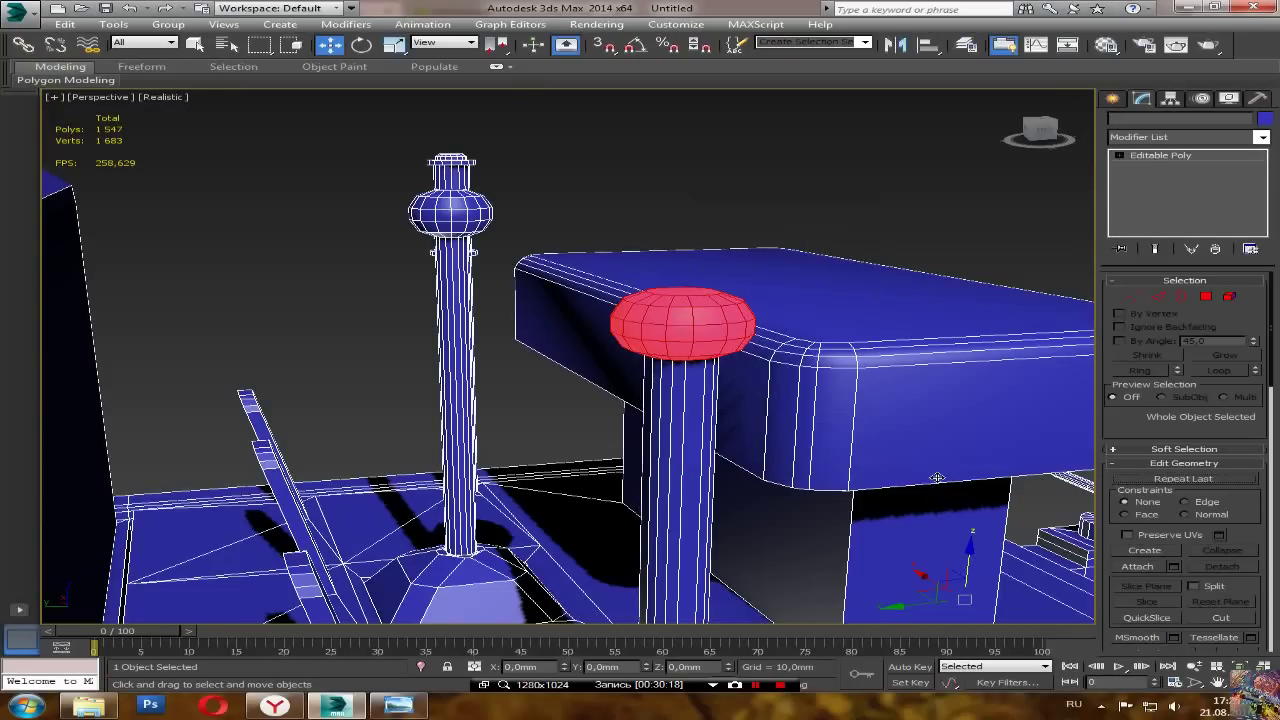
Step: Bevel the hood's end polygon facing the seat with 0 mm height and -100 mm outline
alt+middle_drag(880, 440, 620, 532)
scroll(620, 434, down, 5)
scroll(636, 388, down, 2)
scroll(620, 532, up, 6)
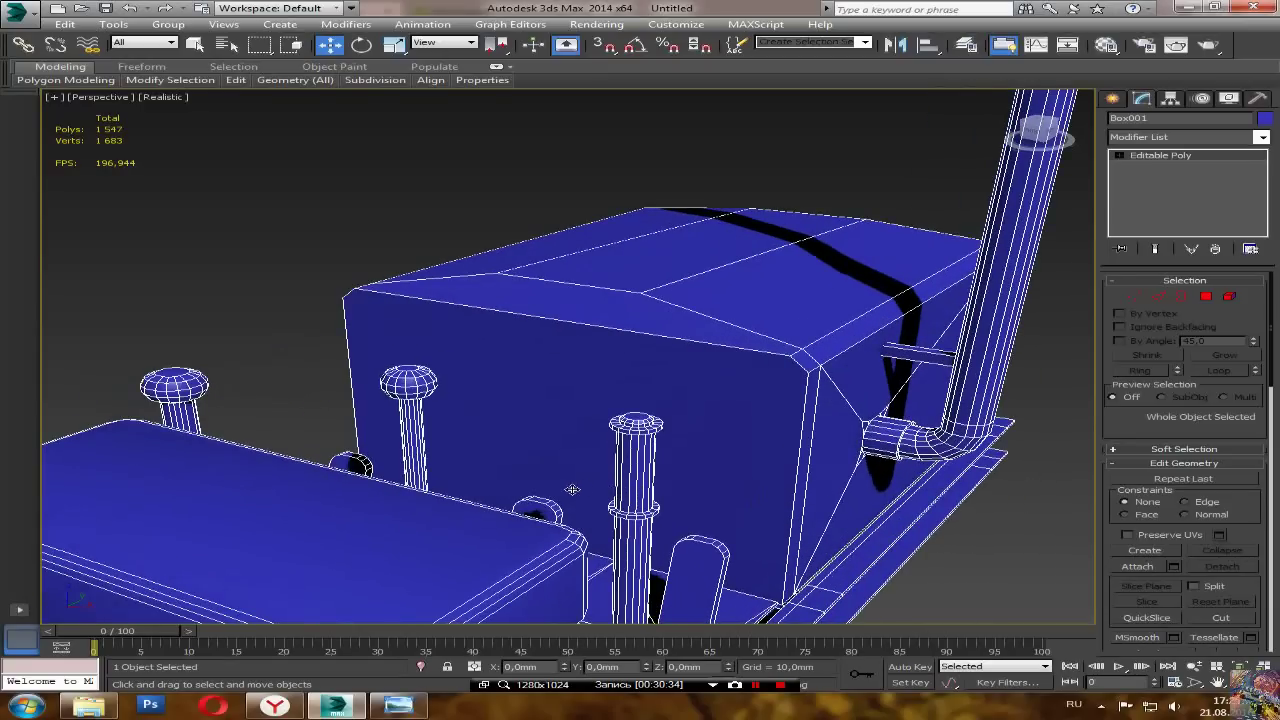
alt+middle_drag(577, 489, 801, 371)
click(1206, 296)
click(665, 417)
mouse_move(637, 431)
alt+middle_down()
mouse_move(586, 425)
mouse_move(578, 443)
mouse_move(624, 409)
alt+middle_up()
click(1174, 511)
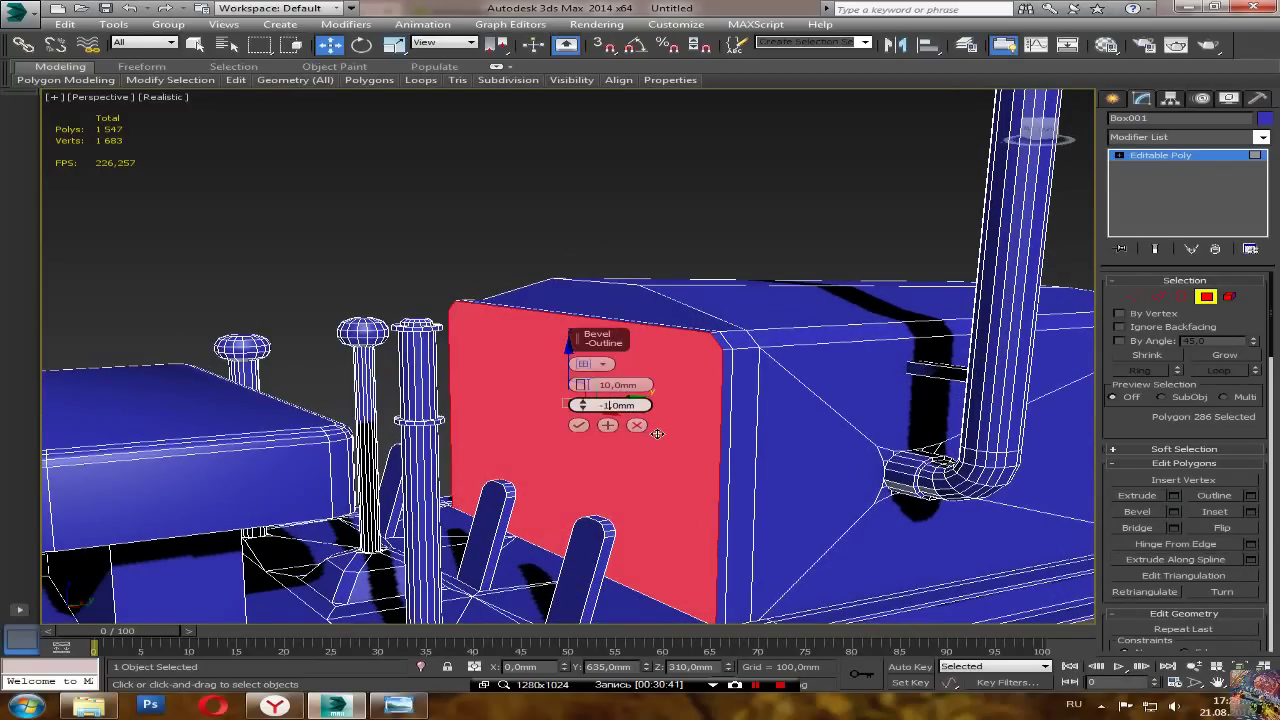
click(613, 384)
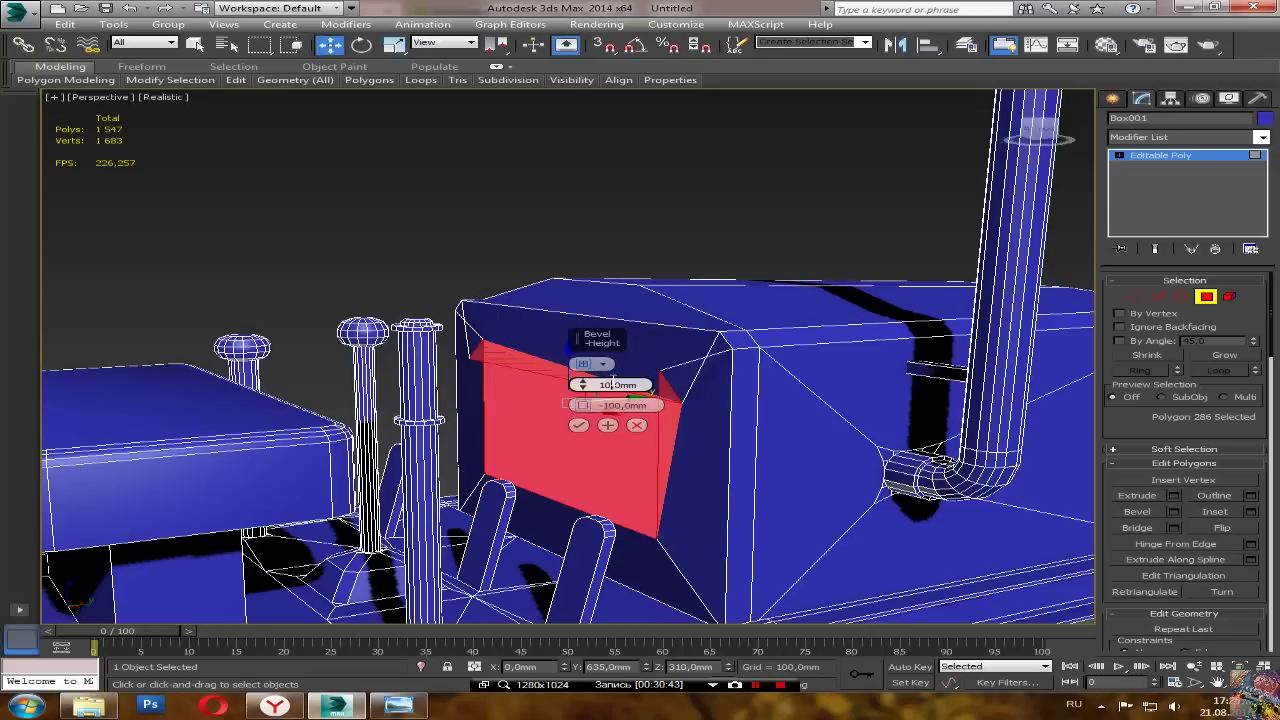
key(BackSpace)
text(0)
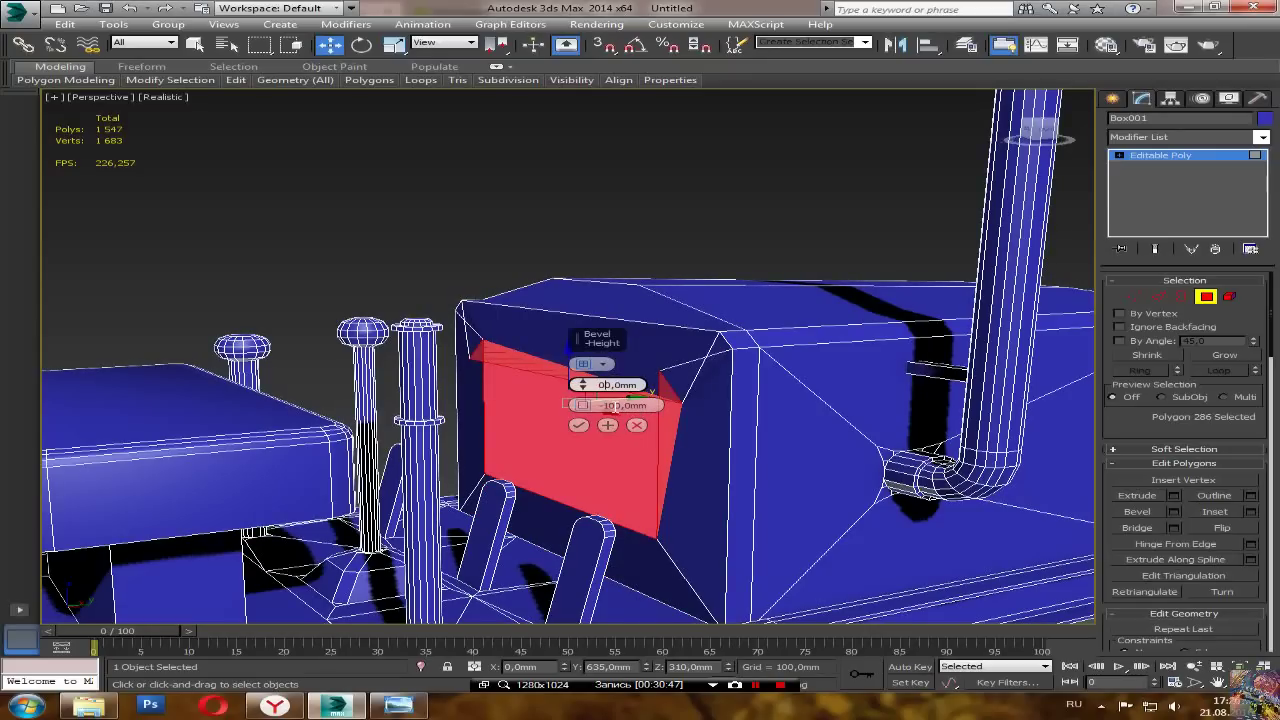
click(614, 405)
alt+middle_drag(560, 504, 537, 493)
scroll(555, 479, up, 3)
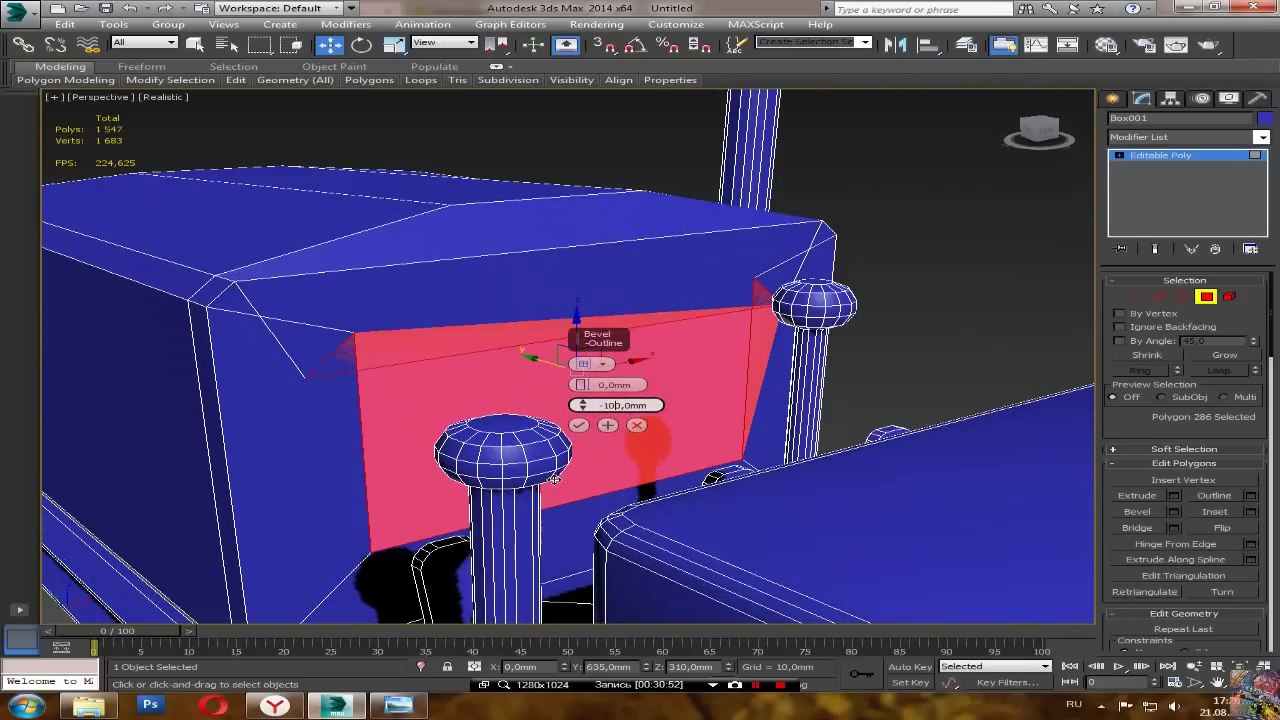
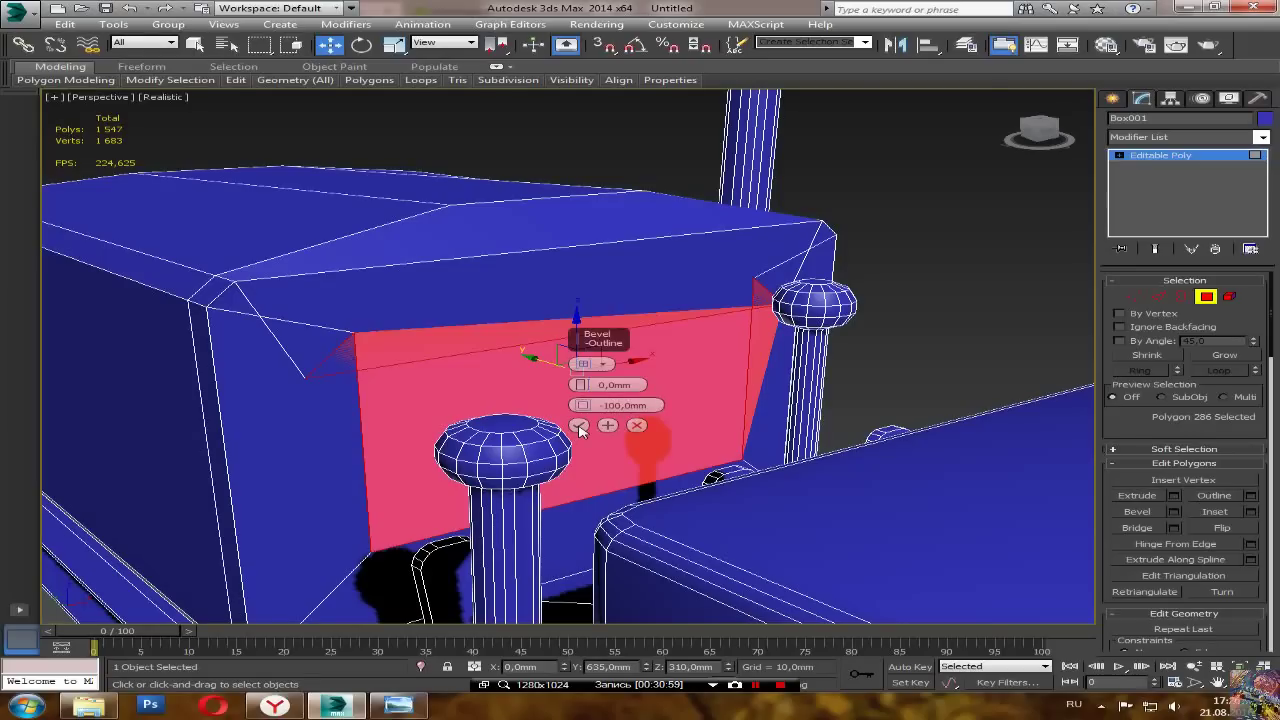
click(579, 426)
Step: Move the two crossed upper vertices of the hood's inset panel inward along X to about -111 mm and 110 mm
click(1157, 296)
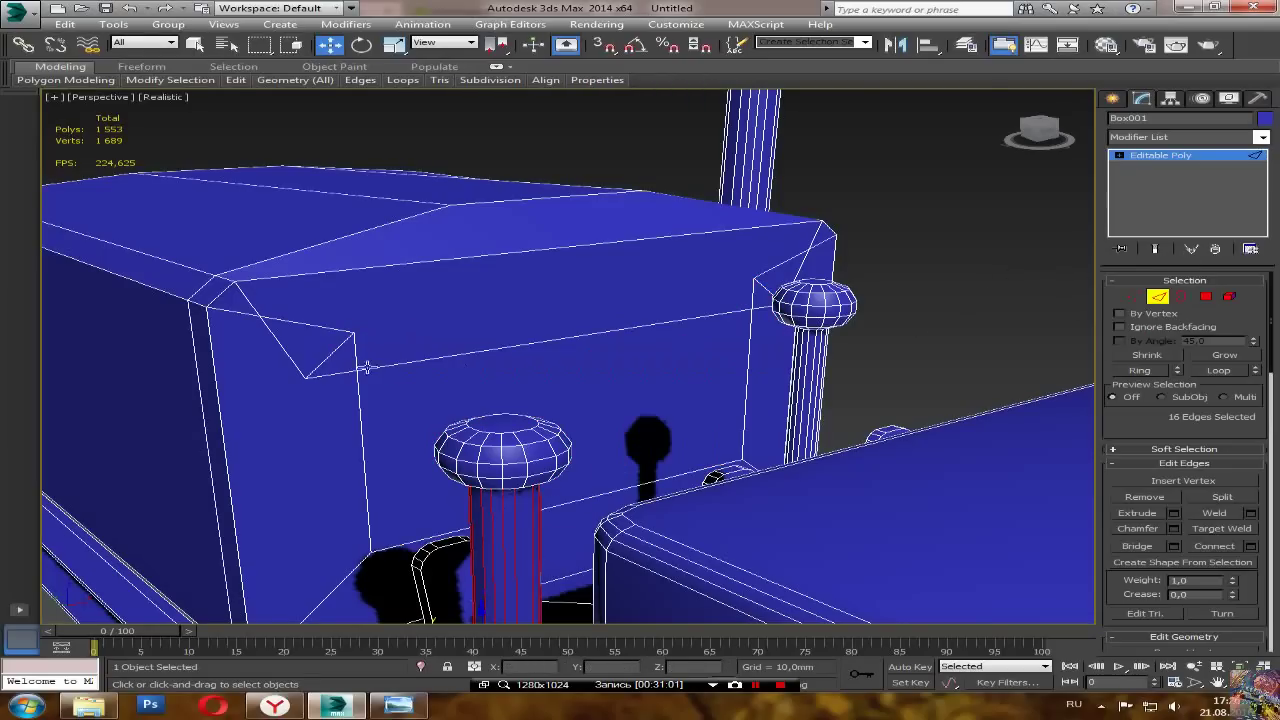
click(1133, 296)
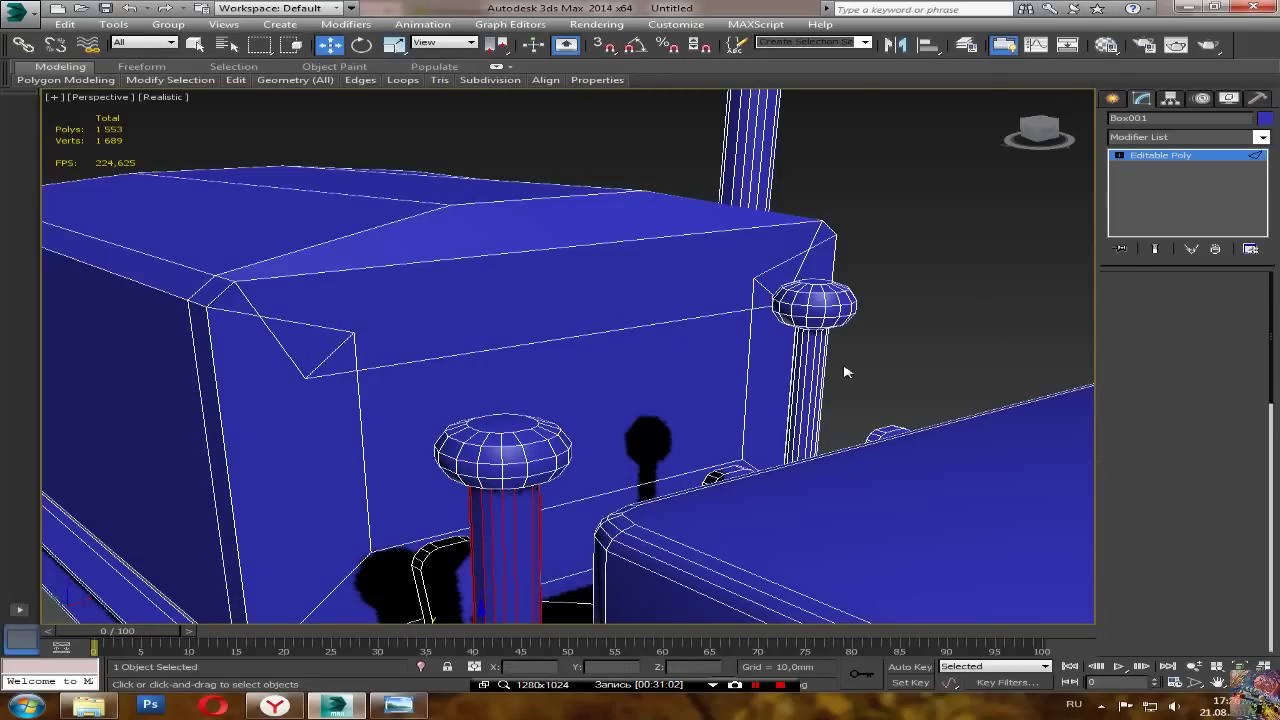
click(311, 386)
drag(362, 369, 530, 344)
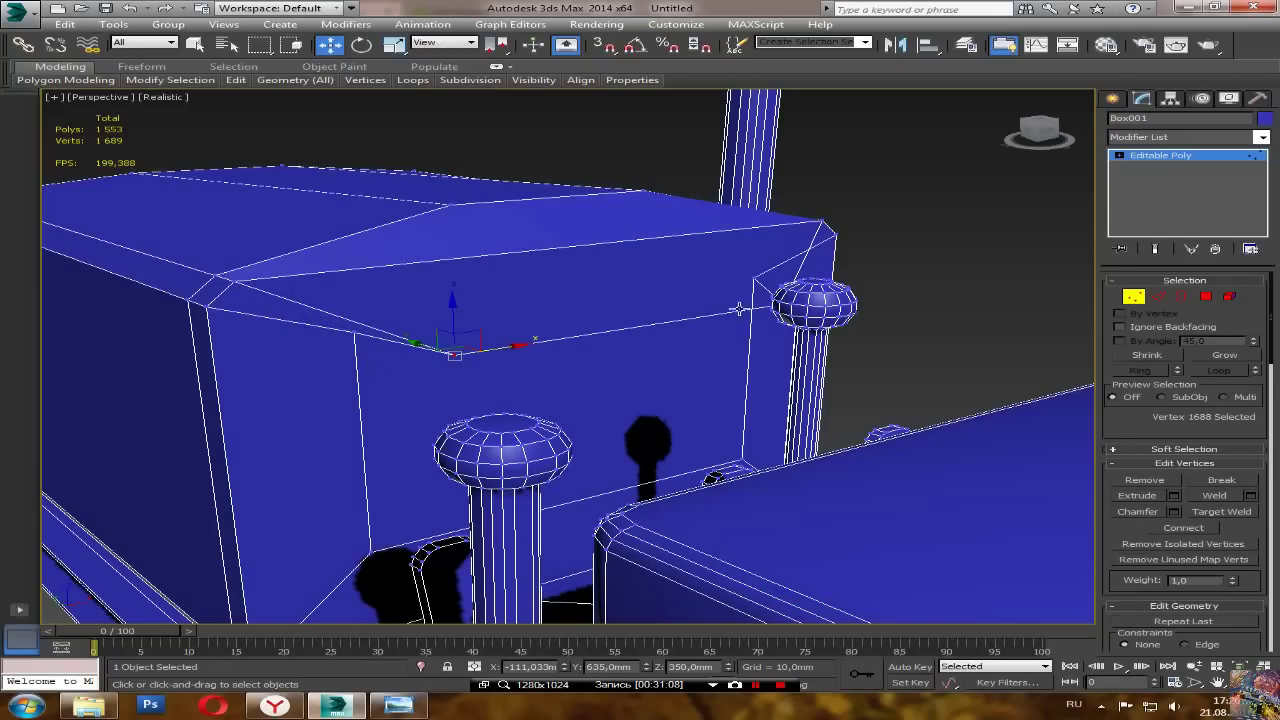
alt+middle_drag(723, 394, 671, 397)
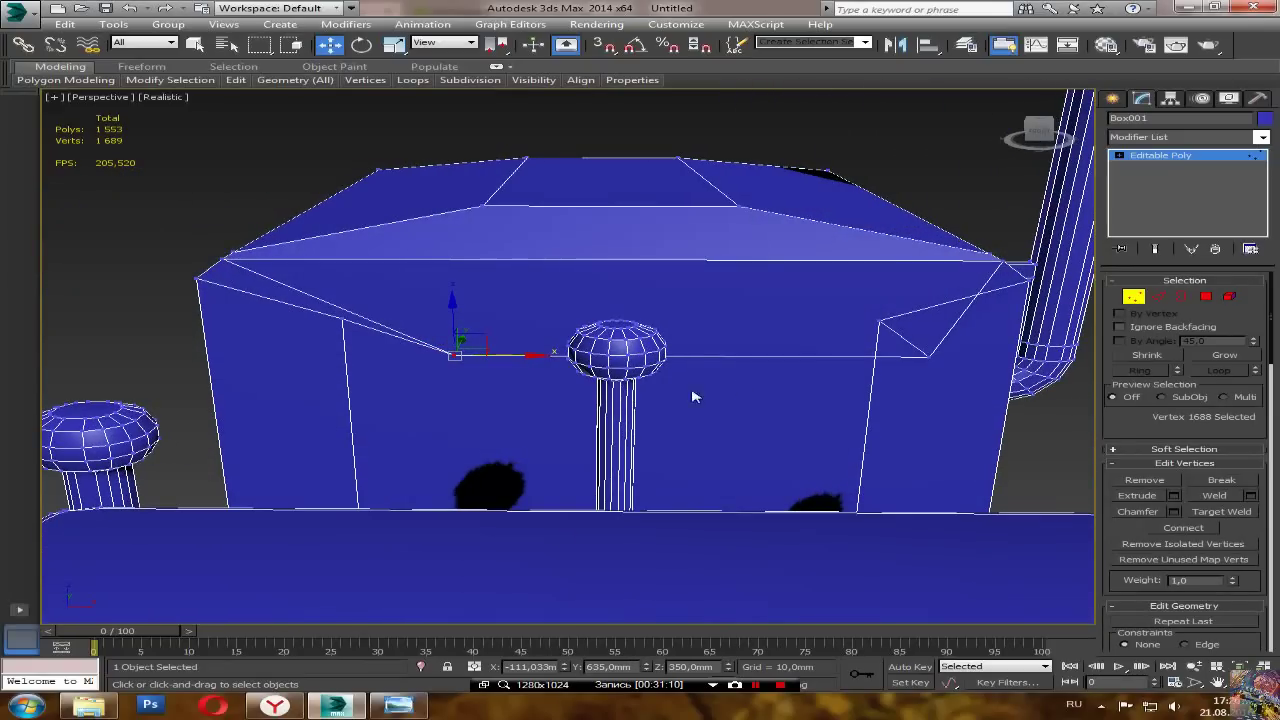
click(930, 355)
drag(997, 357, 834, 352)
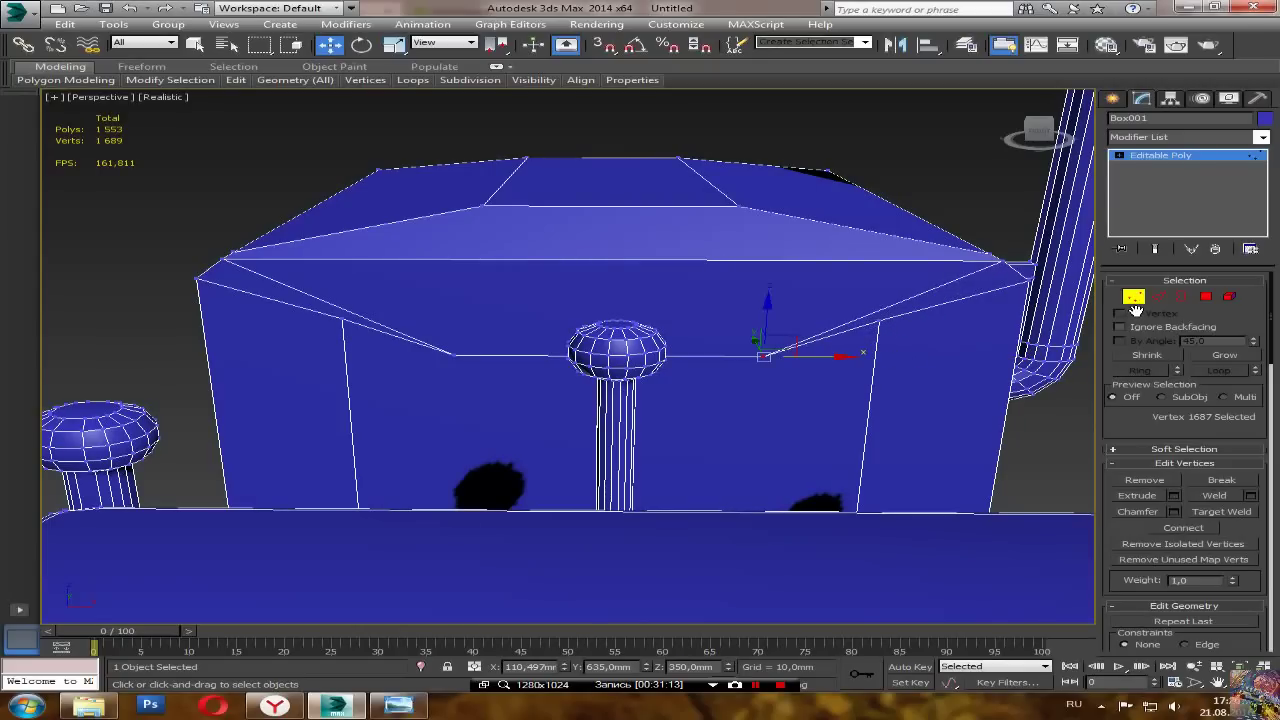
Step: Remove the two diagonal edges joining the hood's upper corners to the moved inset vertices
click(1157, 296)
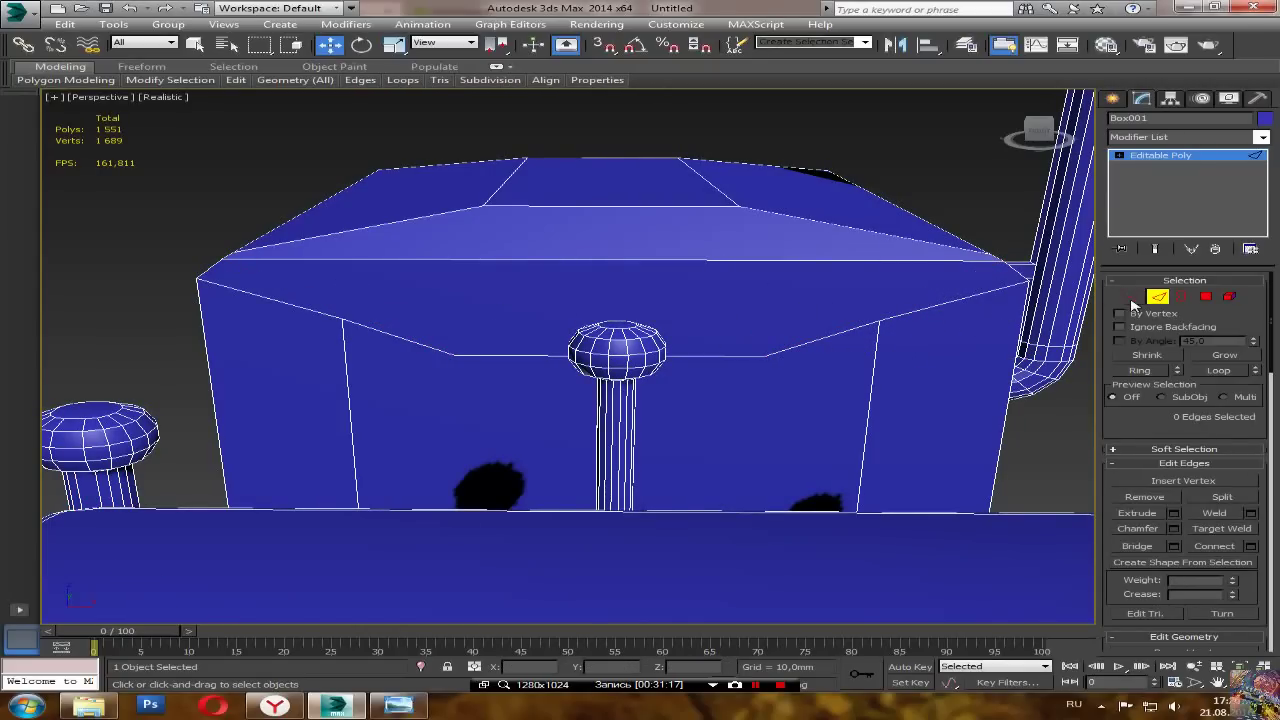
Step: Remove the two extra upper vertices of the hood's inset panel so its upper edge runs straight between the side edges
click(1133, 296)
key(BackSpace)
click(457, 356)
key(BackSpace)
click(1157, 296)
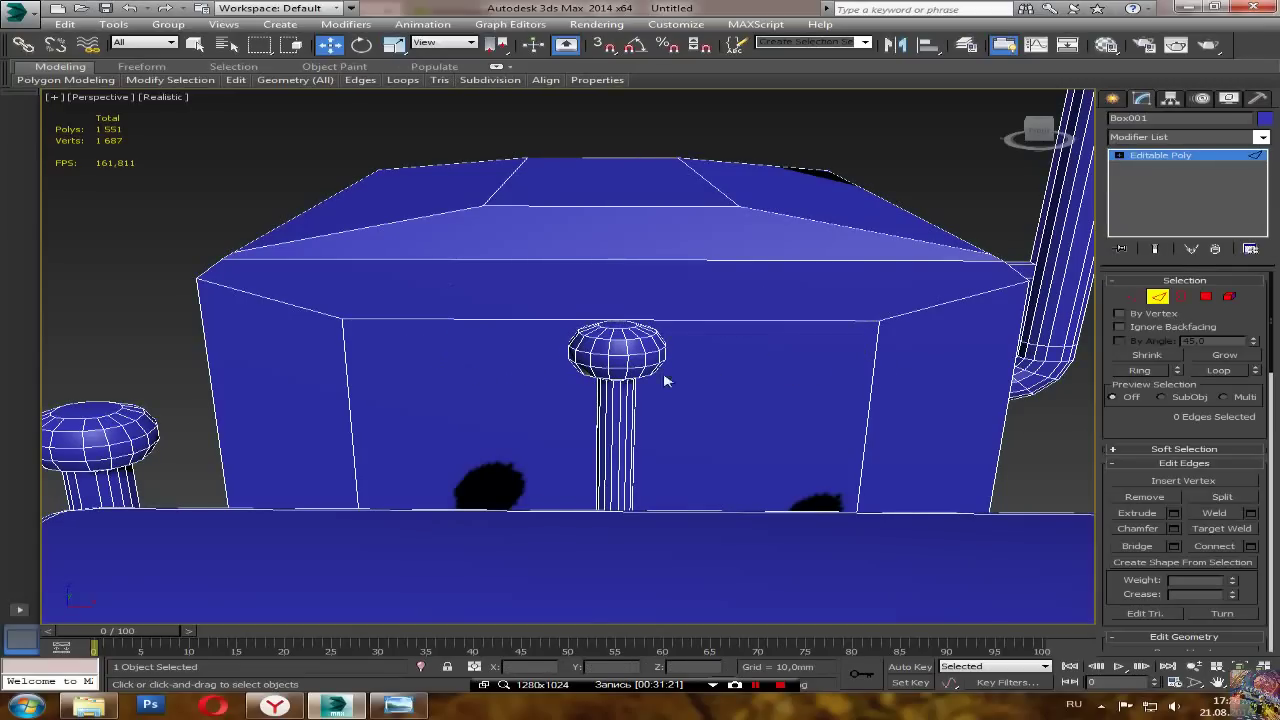
Step: Move the inset panel's two vertical side edges inward to X 60 mm and X -60 mm
alt+middle_drag(663, 374, 785, 380)
click(818, 352)
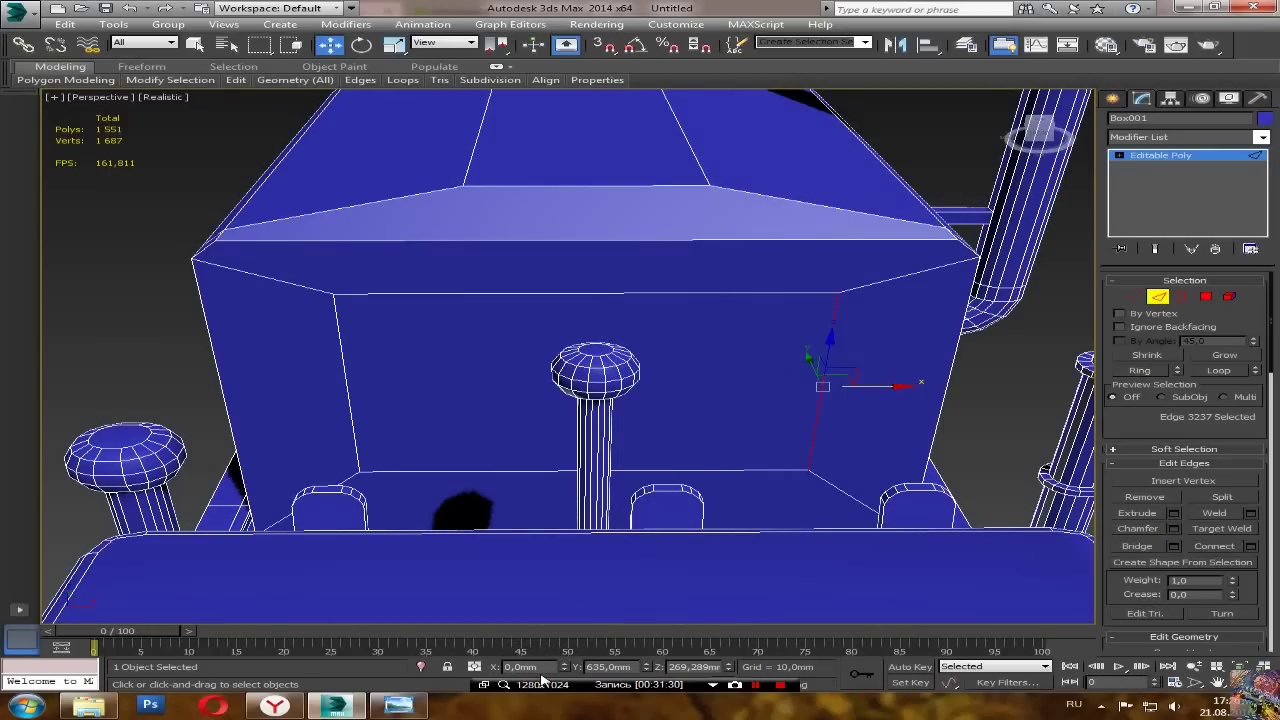
click(614, 667)
click(347, 383)
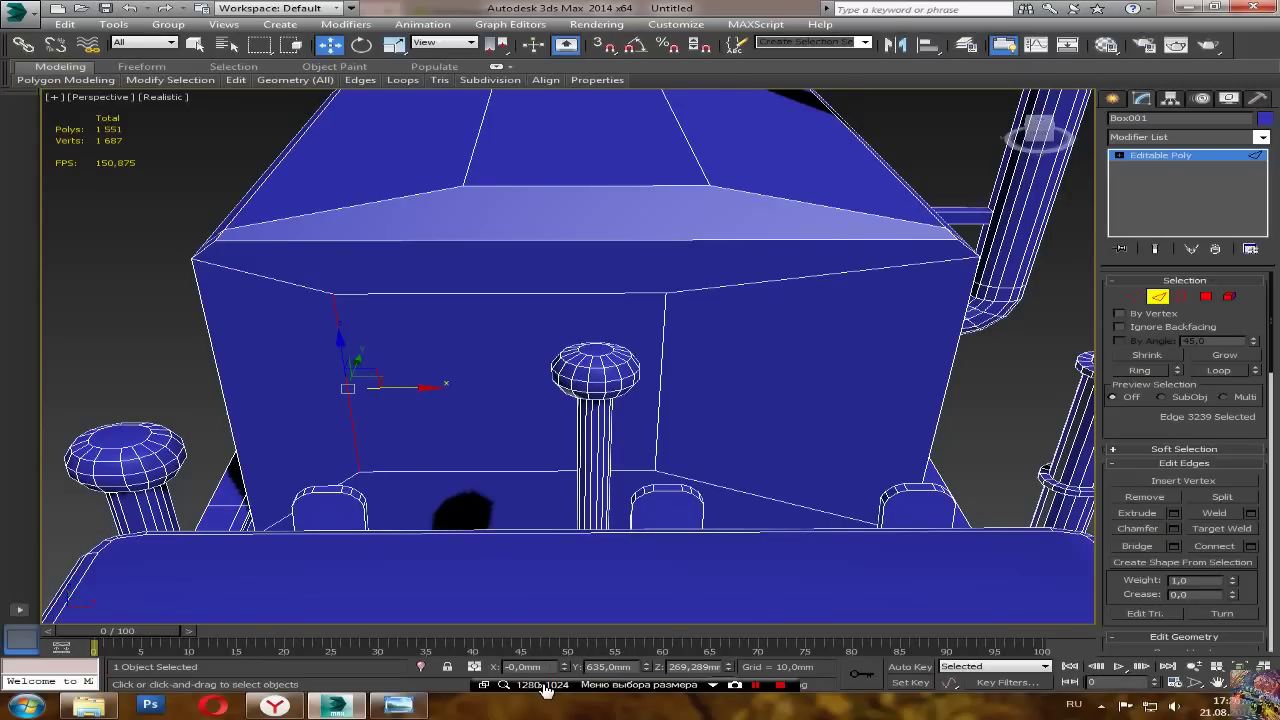
text(6)
click(603, 668)
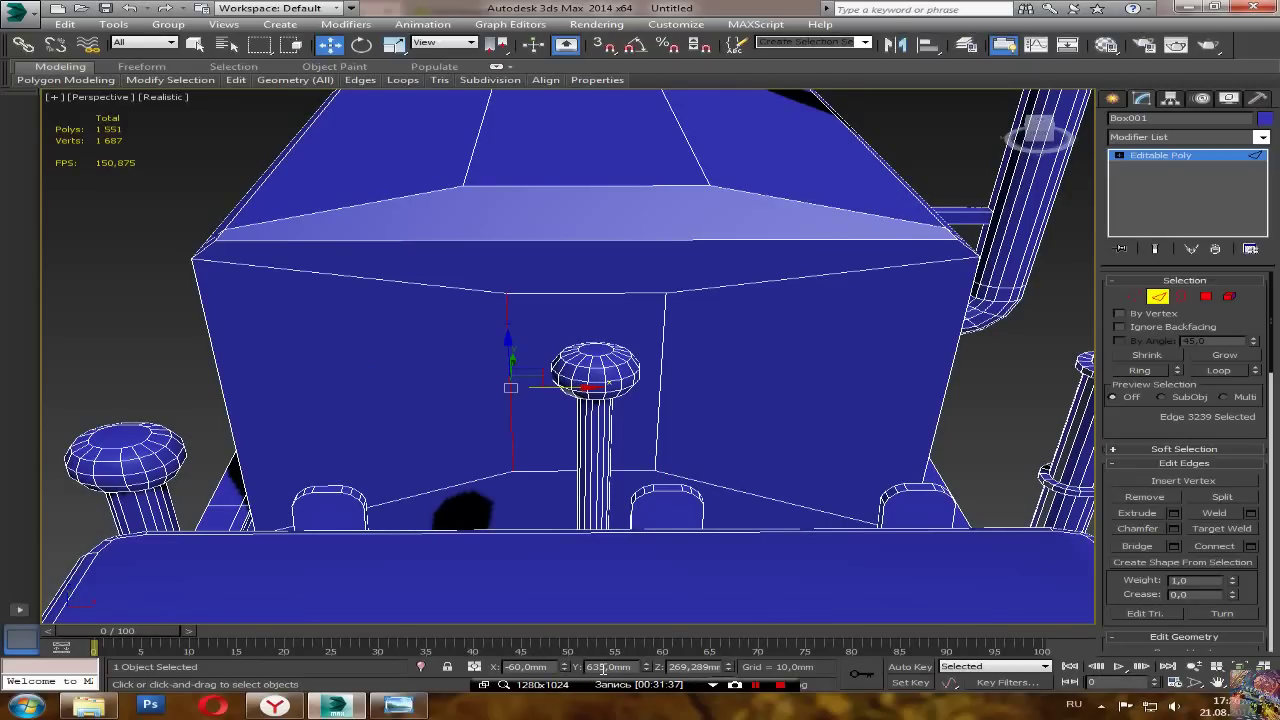
Step: Raise the bottom edge of the narrowed inset panel along Z to about 280 mm
alt+middle_drag(535, 459, 638, 452)
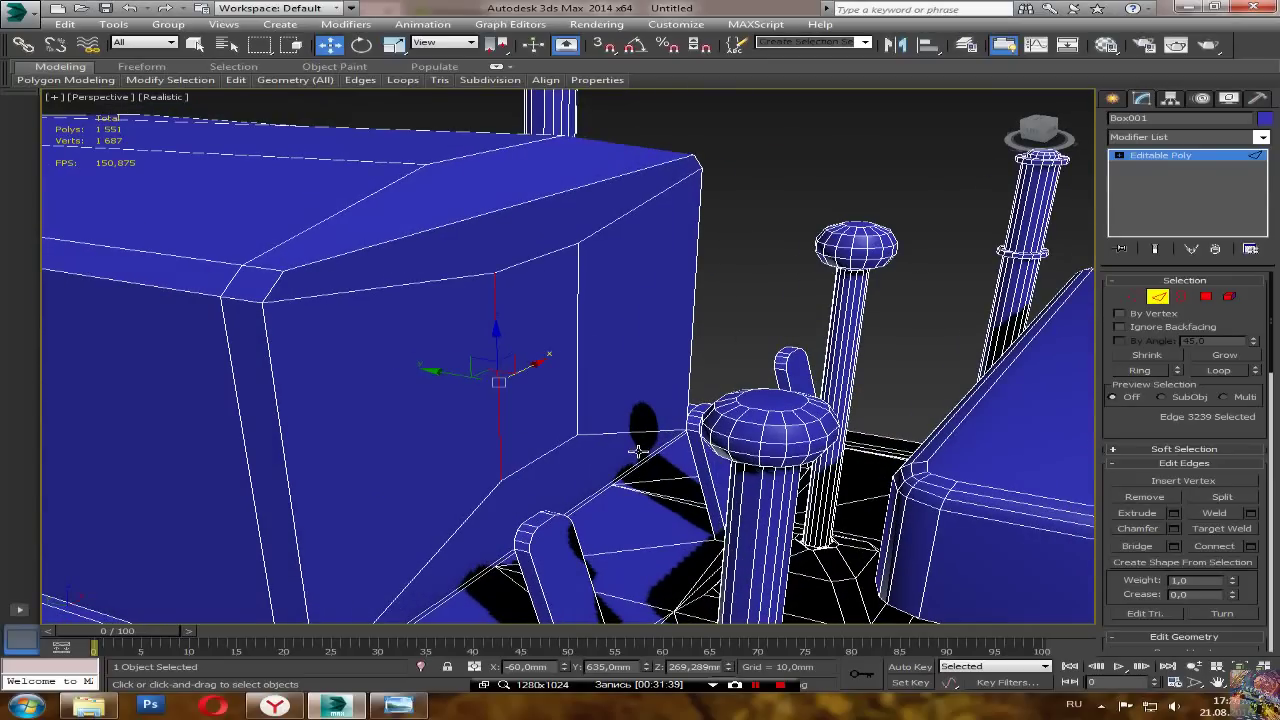
click(540, 449)
drag(537, 430, 546, 306)
alt+middle_drag(546, 306, 447, 303)
drag(540, 290, 542, 300)
alt+middle_drag(542, 300, 600, 333)
Step: Move the inset polygon up to about Z 378 mm and extrude it outward by 10 mm
key(4)
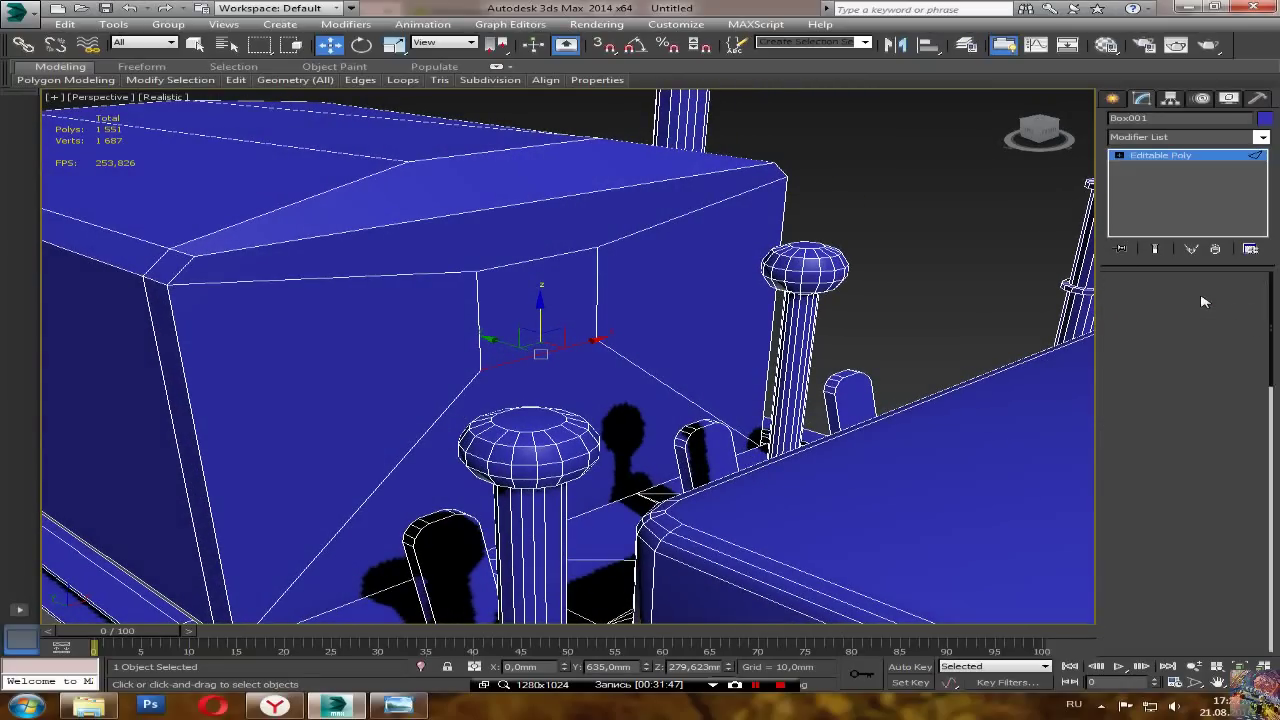
click(598, 330)
drag(539, 253, 540, 212)
alt+middle_drag(541, 213, 1055, 346)
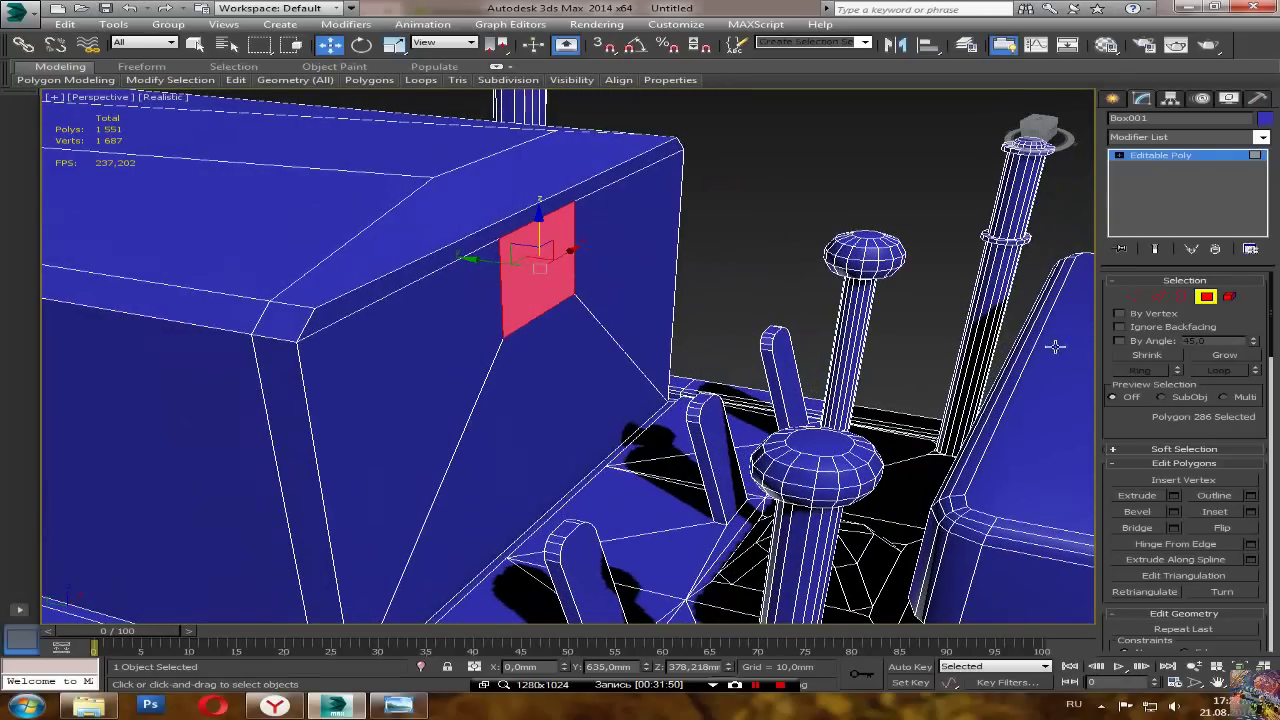
click(1174, 495)
click(579, 405)
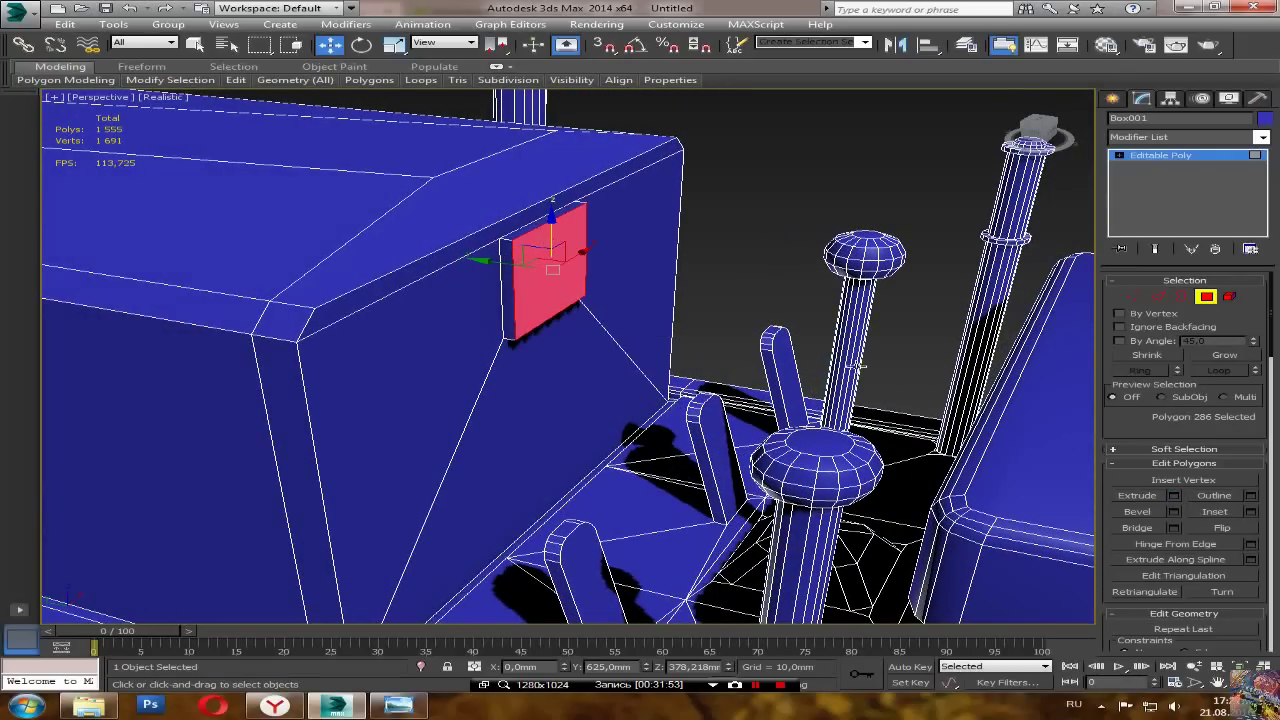
Step: Pull the extruded block's outer lower edge toward the seat to about Y 552 mm and raise it to about Z 366 mm
click(1158, 297)
key(2)
click(545, 318)
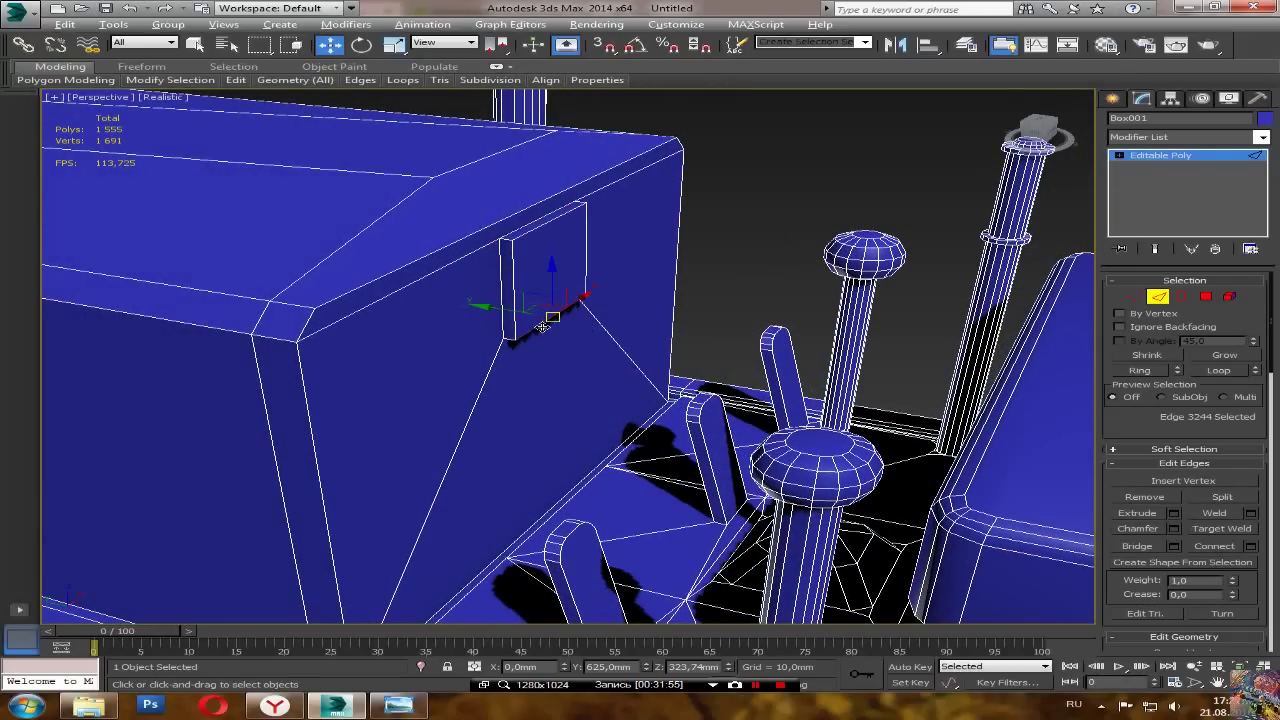
alt+middle_drag(545, 318, 565, 330)
drag(489, 313, 556, 319)
scroll(597, 321, down, 3)
alt+middle_drag(600, 321, 638, 356)
scroll(638, 356, up, 2)
drag(607, 362, 607, 342)
alt+middle_drag(609, 335, 643, 394)
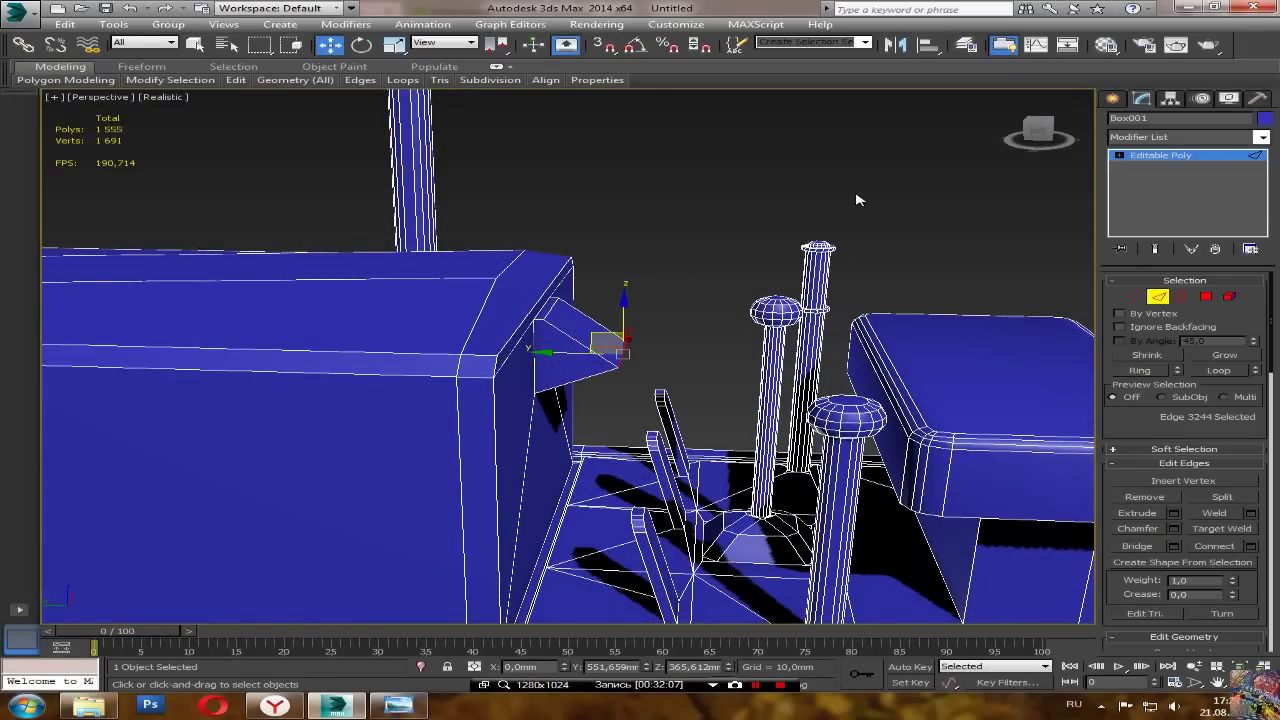
Step: Adjust the wedge's outer edge to about Y 550 mm and Z 403 mm
scroll(851, 200, down, 3)
alt+middle_drag(813, 254, 764, 373)
scroll(765, 378, up, 6)
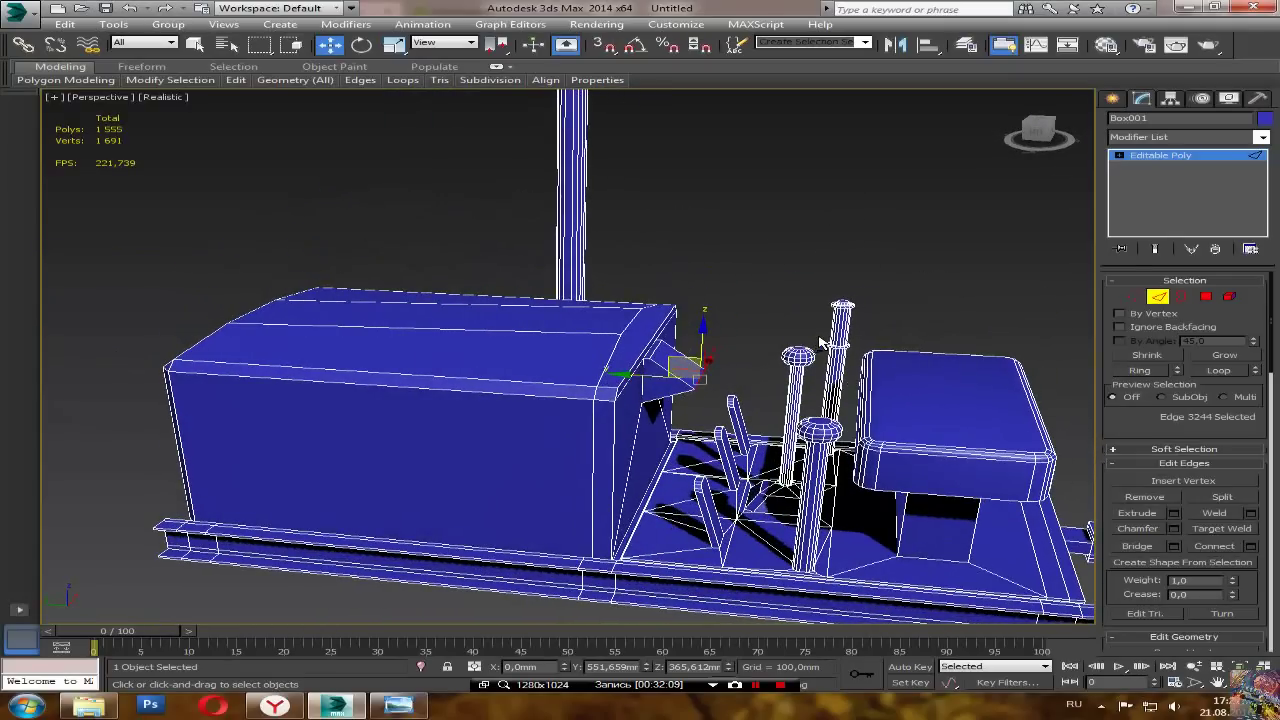
drag(595, 384, 602, 358)
alt+middle_drag(606, 358, 644, 361)
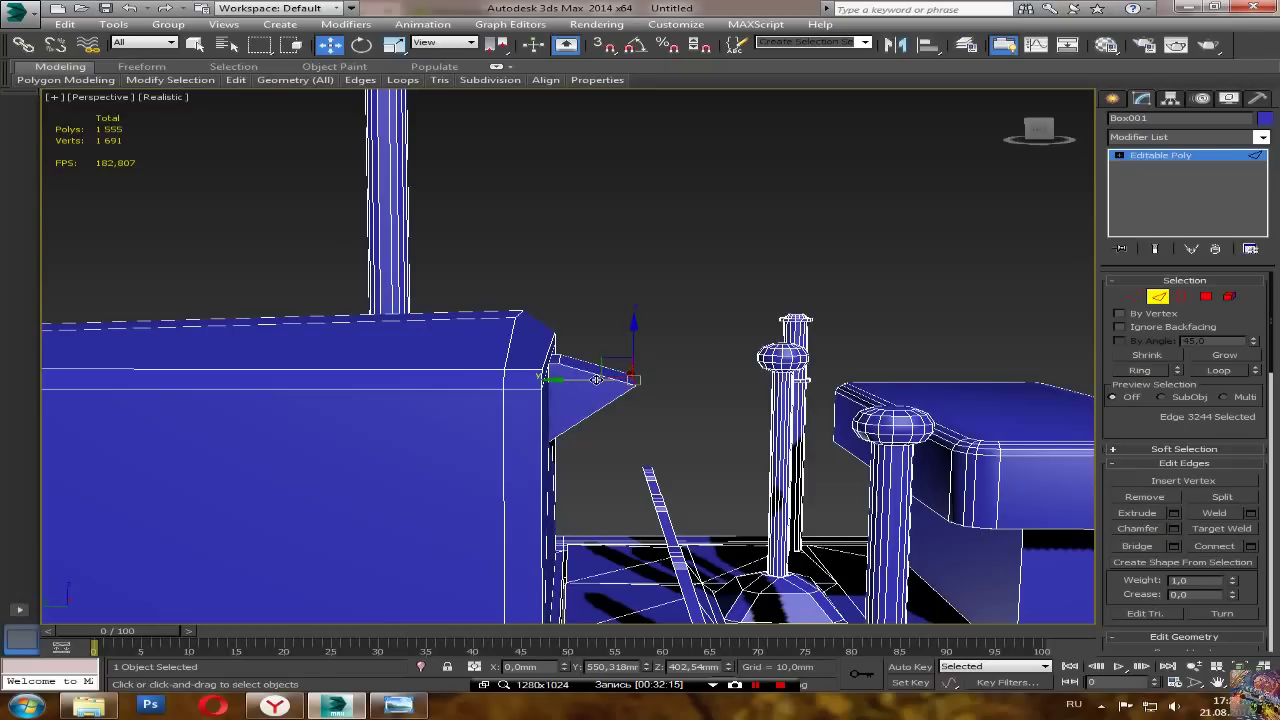
Step: Bevel the hood's end polygon beside the wedge with 0 mm height and -50 mm outline
alt+middle_drag(800, 313, 998, 391)
scroll(568, 384, up, 4)
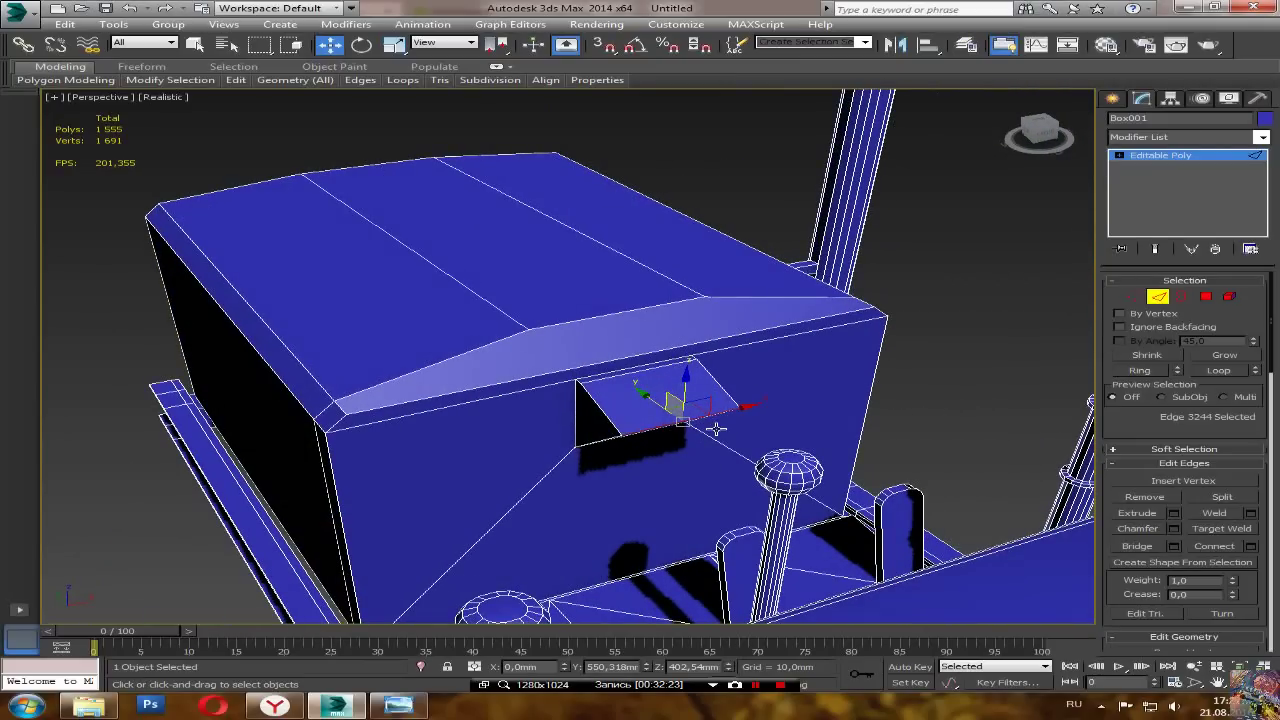
key(4)
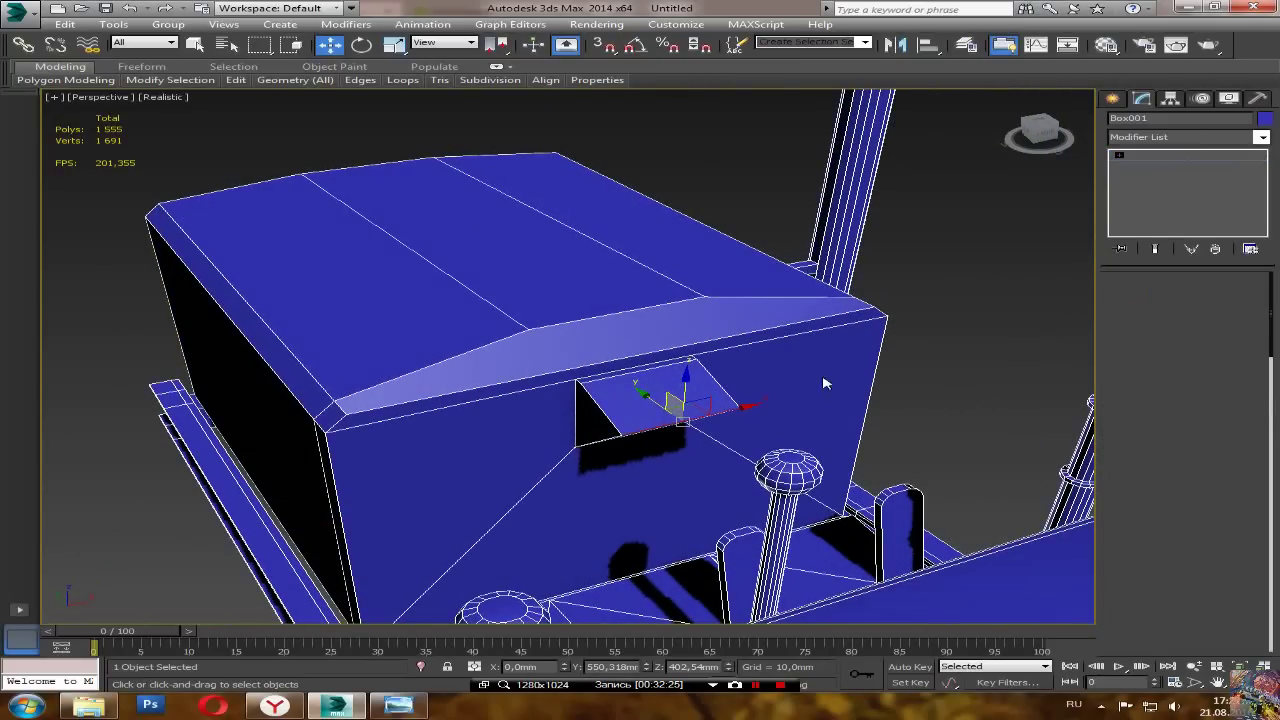
click(503, 436)
alt+middle_drag(488, 510, 636, 519)
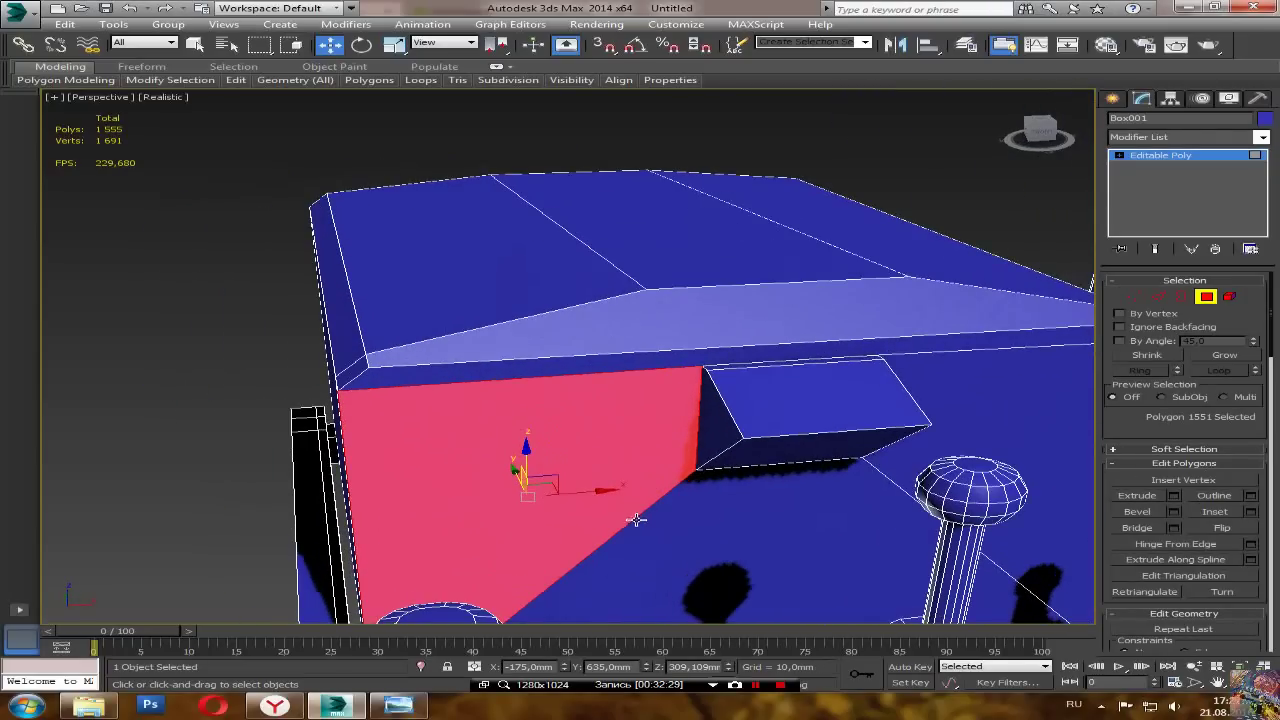
click(1176, 515)
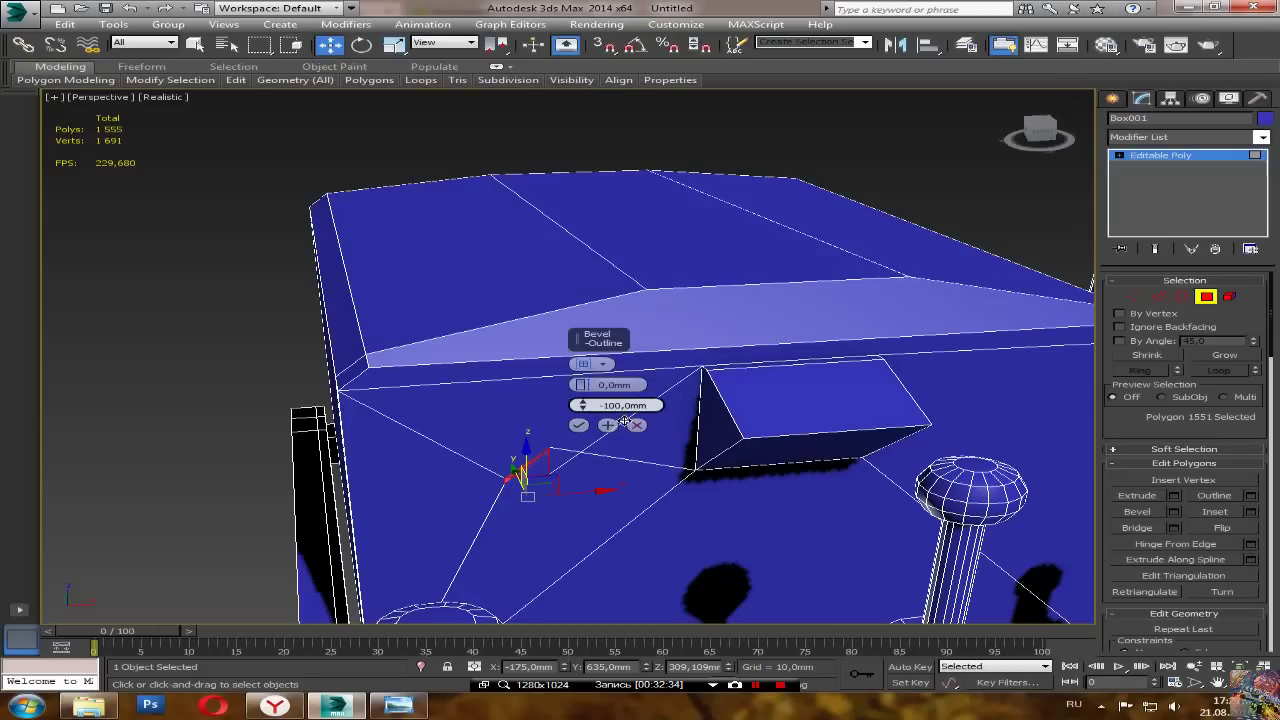
key(BackSpace)
key(BackSpace)
text(5)
key(Return)
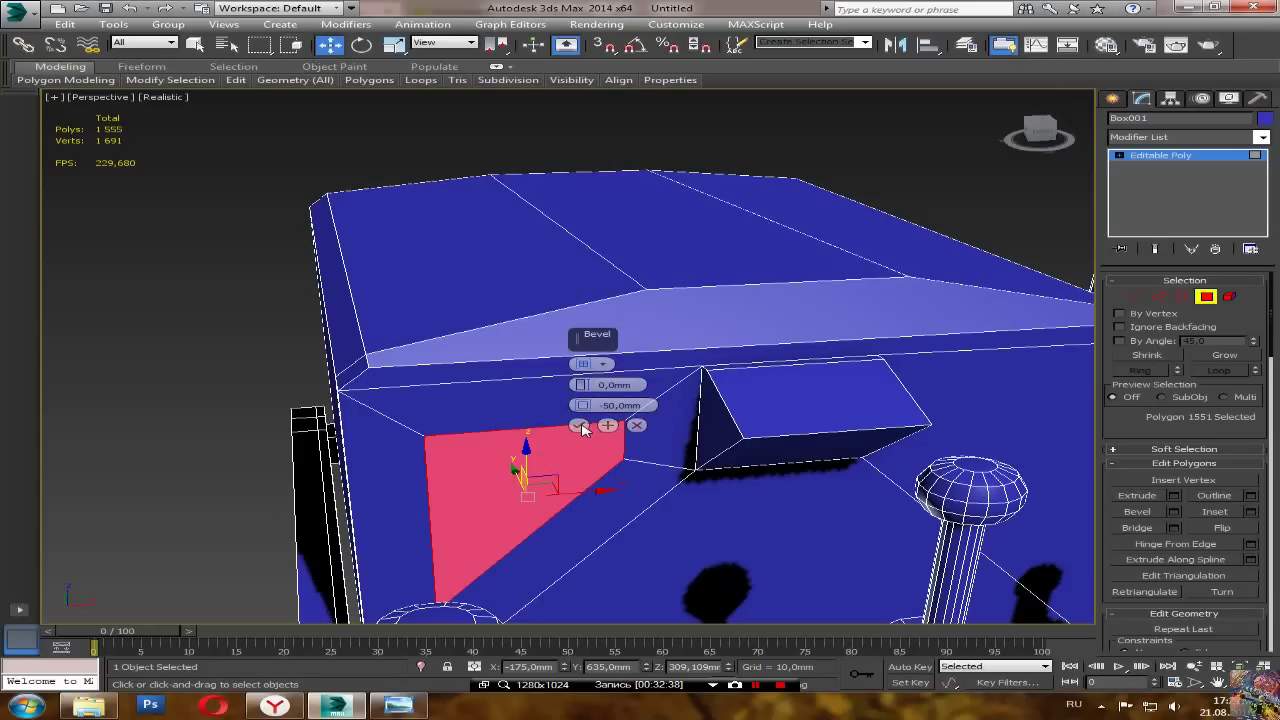
click(581, 425)
Step: Raise the new inset's lower outer vertex and match its height to the neighbouring lower vertex at Z 341.957 mm
click(1136, 299)
alt+middle_drag(566, 534, 470, 553)
click(451, 569)
drag(451, 566, 471, 404)
click(628, 440)
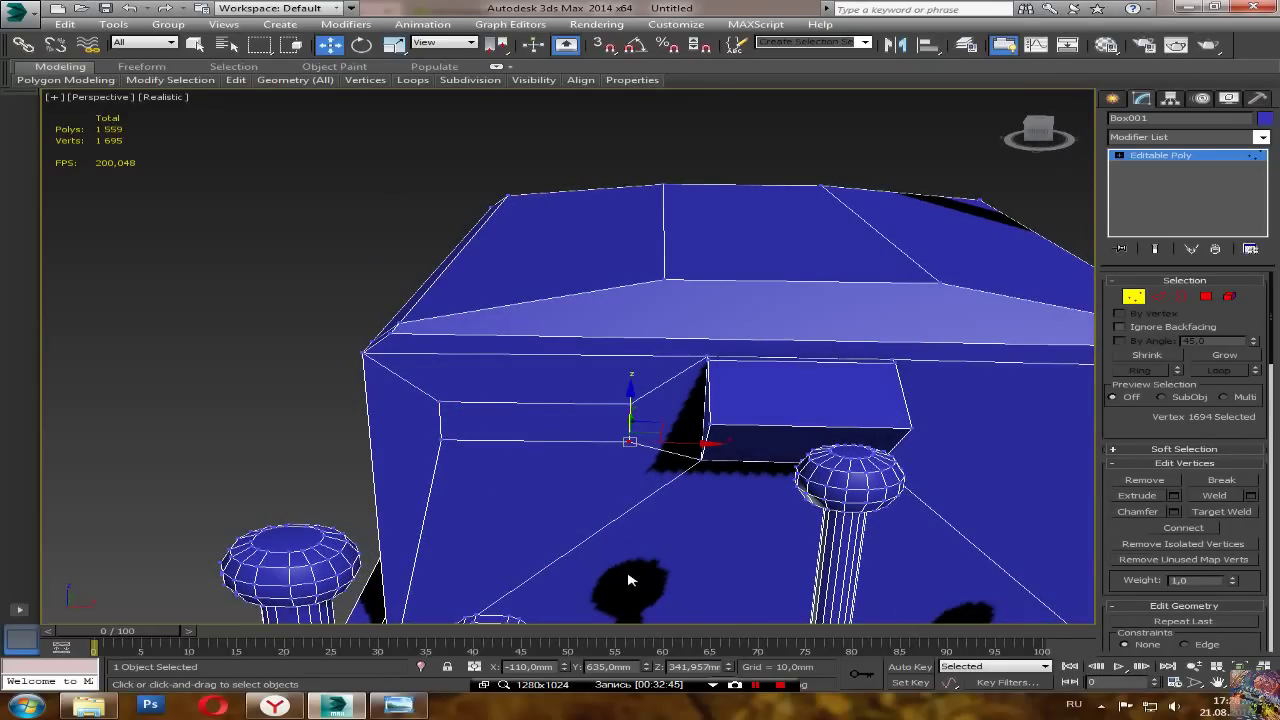
drag(694, 662, 757, 669)
key(ctrl+c)
click(439, 441)
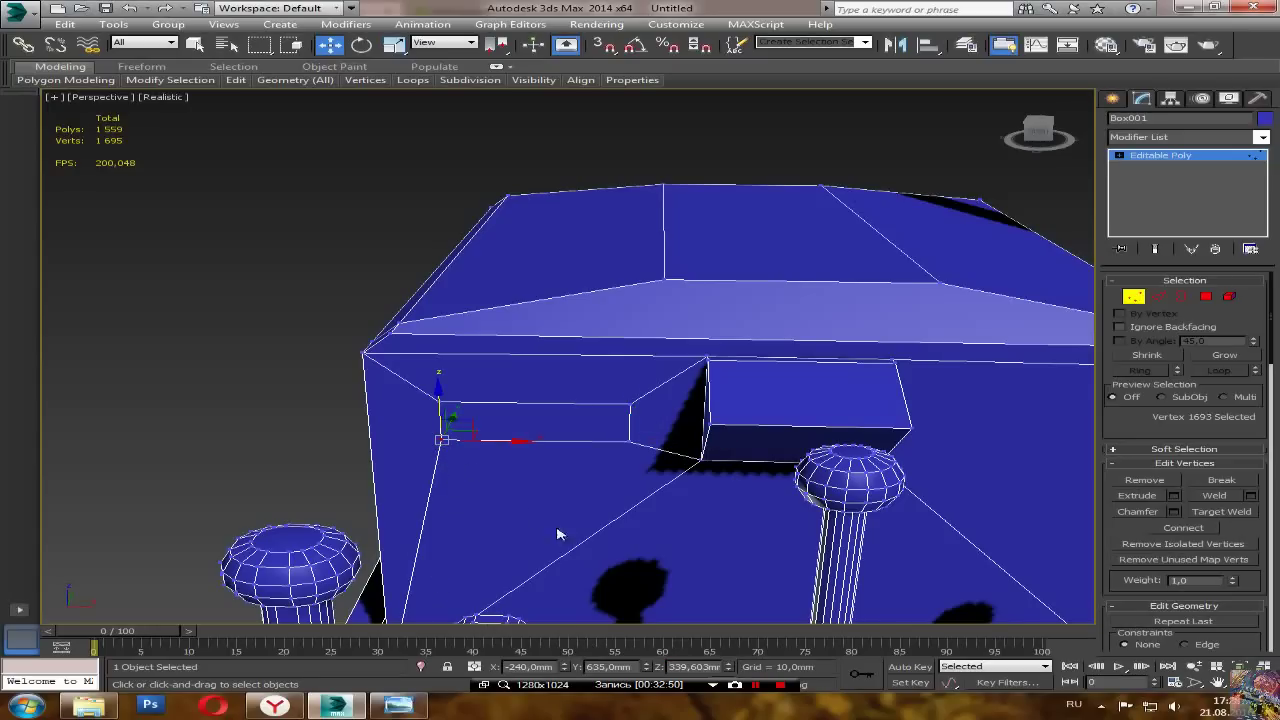
drag(673, 668, 786, 673)
key(ctrl+v)
click(617, 667)
alt+middle_drag(539, 492, 590, 489)
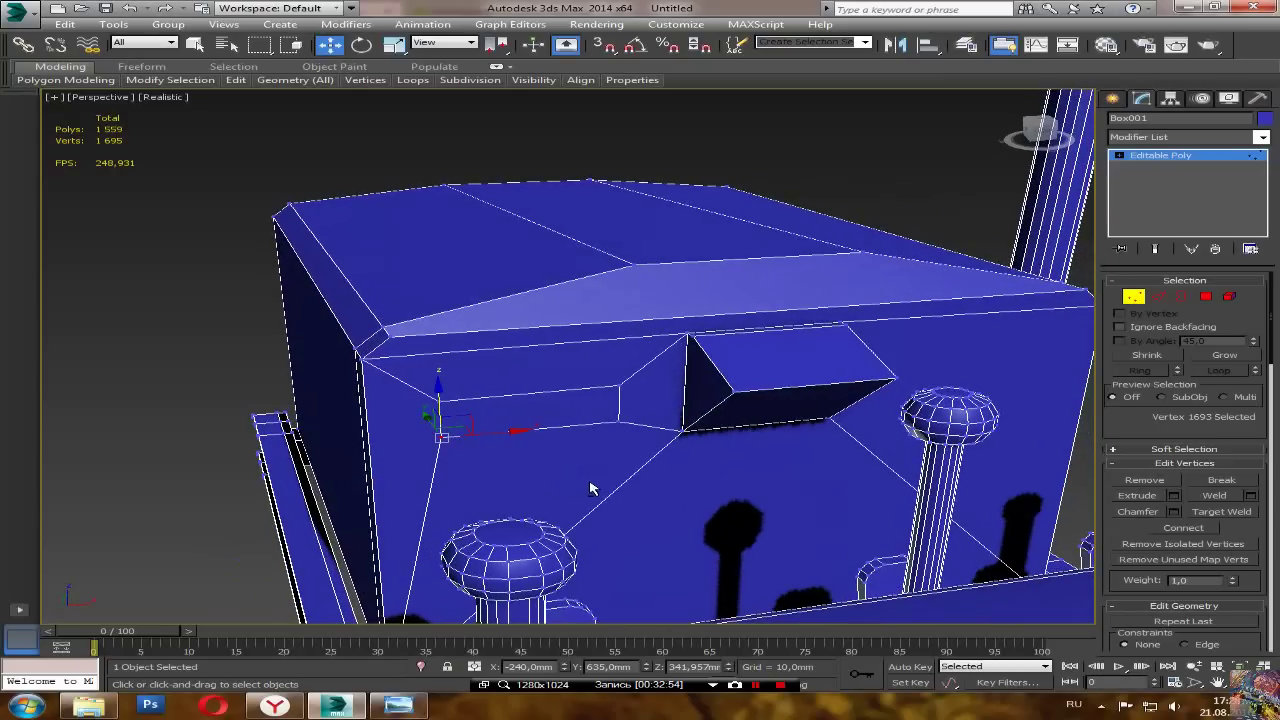
Step: Move the inset's outer vertical edge toward the wedge to about X -157 mm and raise its top edge
click(1157, 296)
click(437, 430)
drag(495, 417, 620, 416)
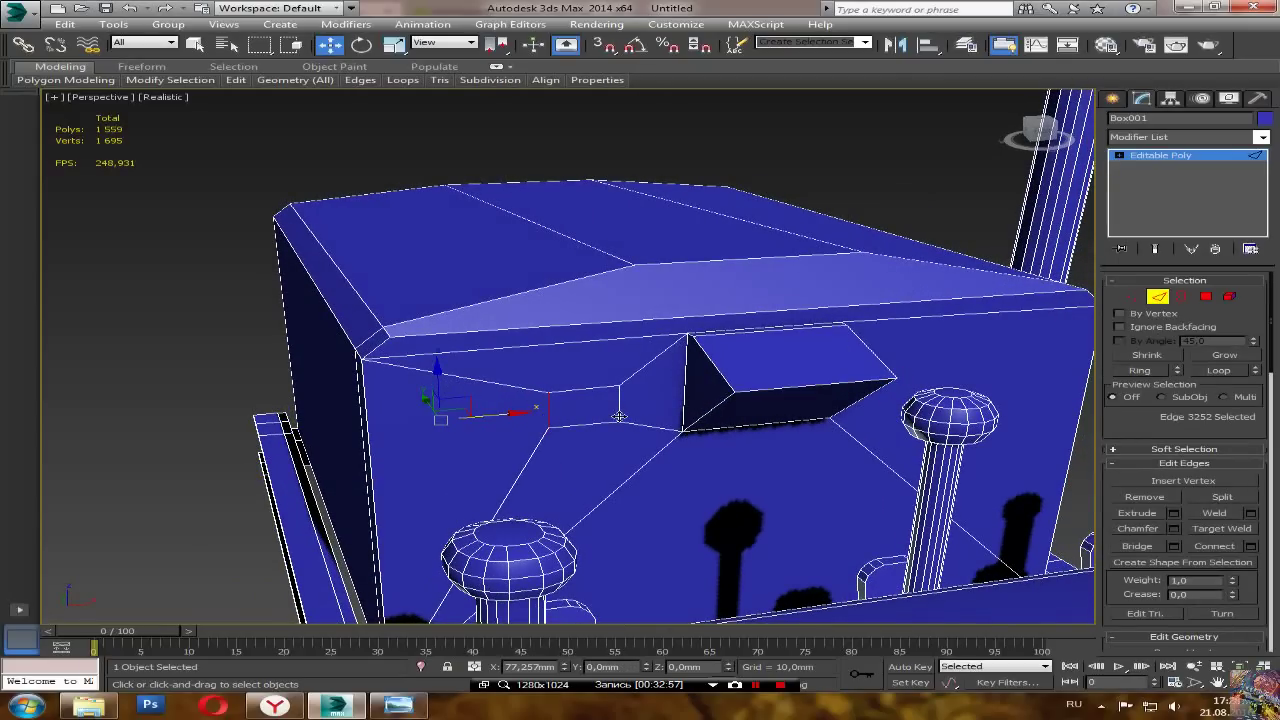
scroll(590, 418, up, 6)
alt+middle_drag(568, 422, 590, 390)
click(600, 353)
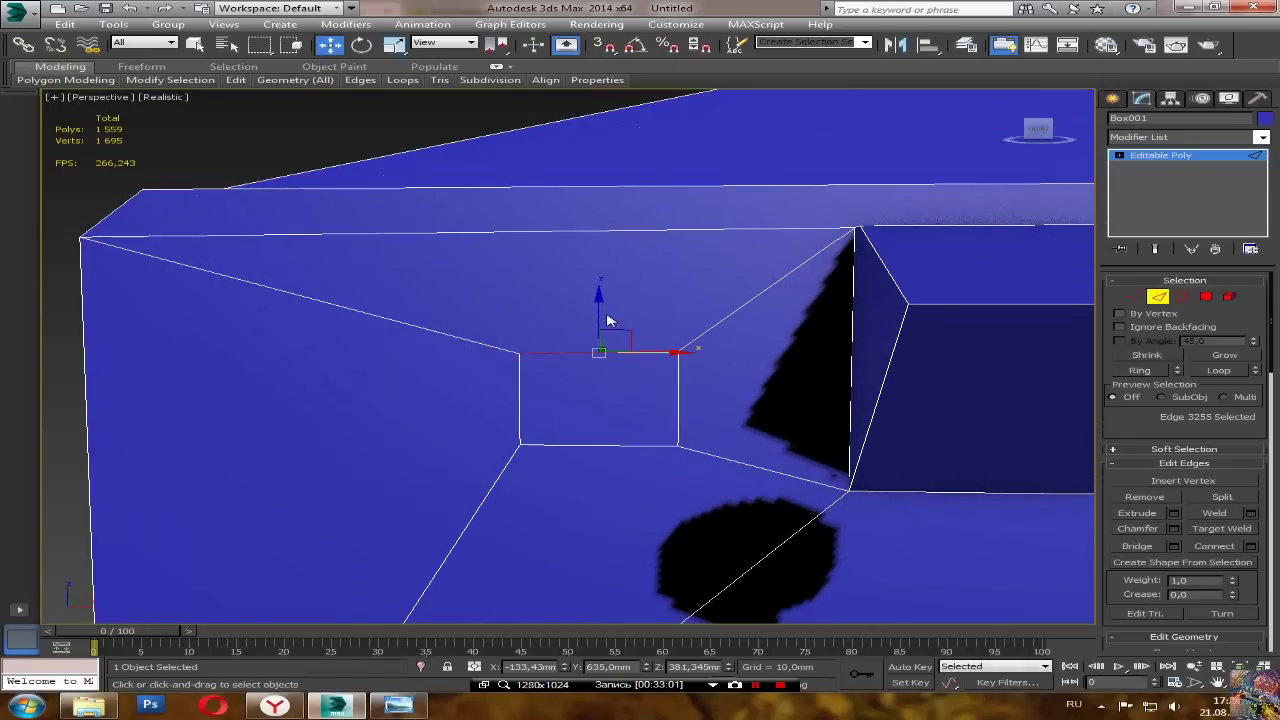
drag(608, 320, 606, 295)
Step: Shift the inset's outer vertical edge to about X -163 mm and raise its top edge to about Z 396 mm
click(521, 393)
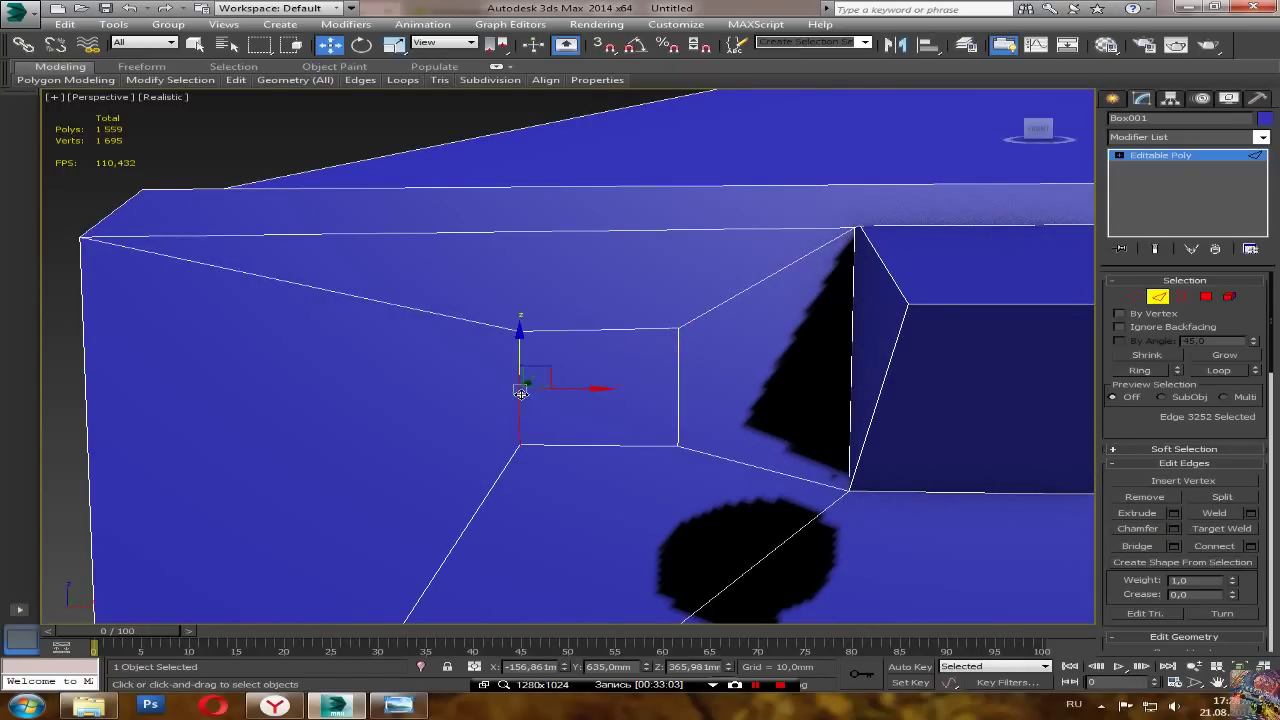
drag(600, 387, 579, 388)
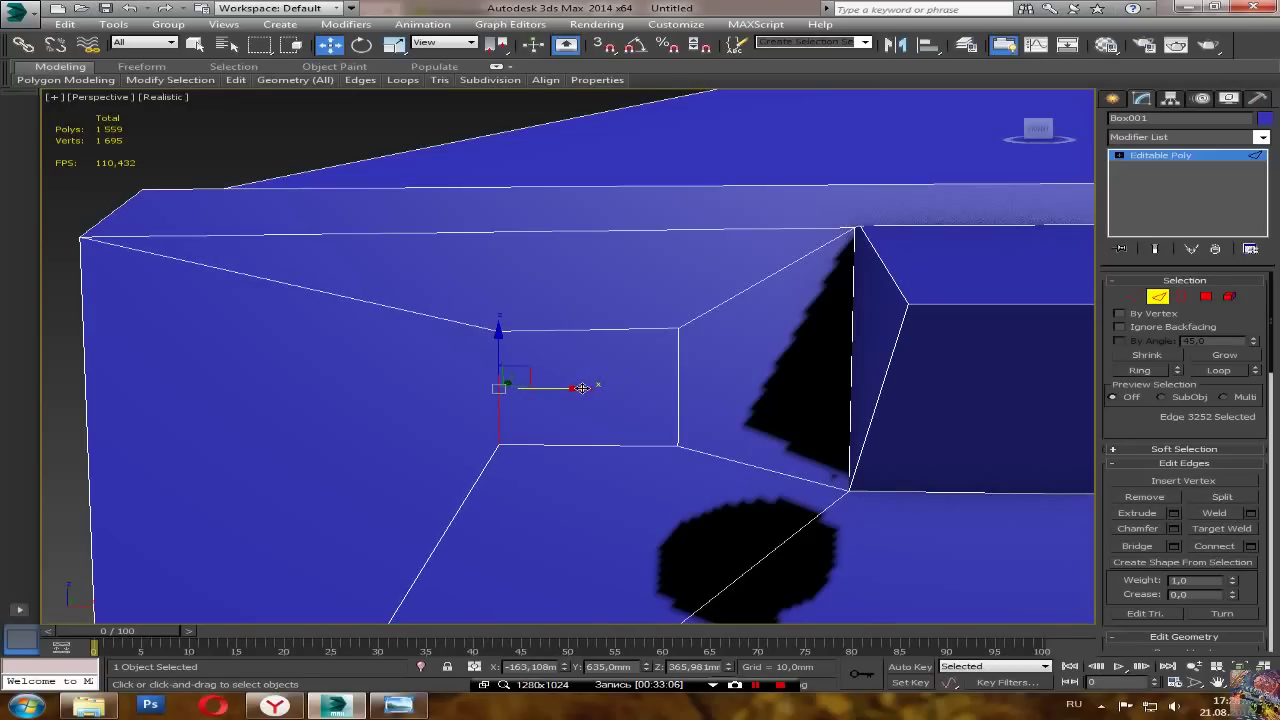
click(600, 330)
drag(593, 305, 593, 295)
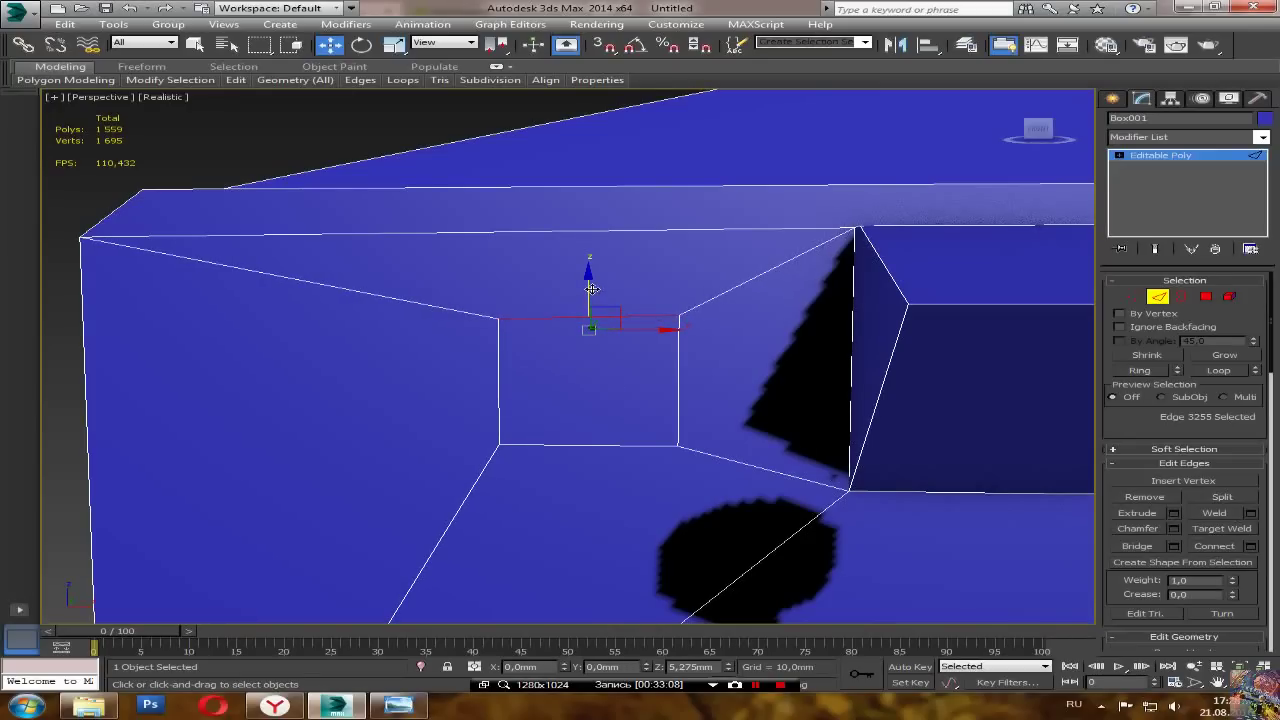
alt+middle_drag(605, 329, 690, 365)
Step: Widen the small inset polygon slightly away from the wedge and raise its top edge to about Z 404 mm
click(1206, 296)
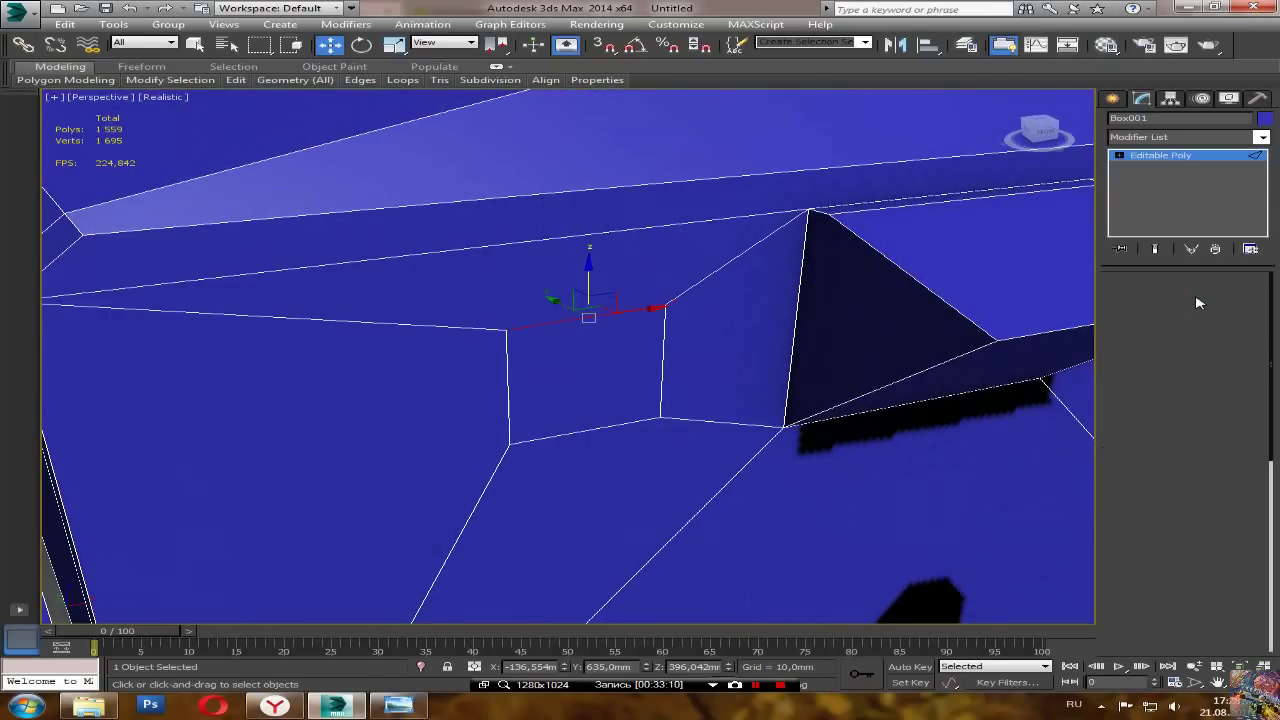
click(585, 375)
alt+middle_drag(585, 375, 663, 466)
scroll(610, 455, down, 5)
scroll(660, 458, up, 8)
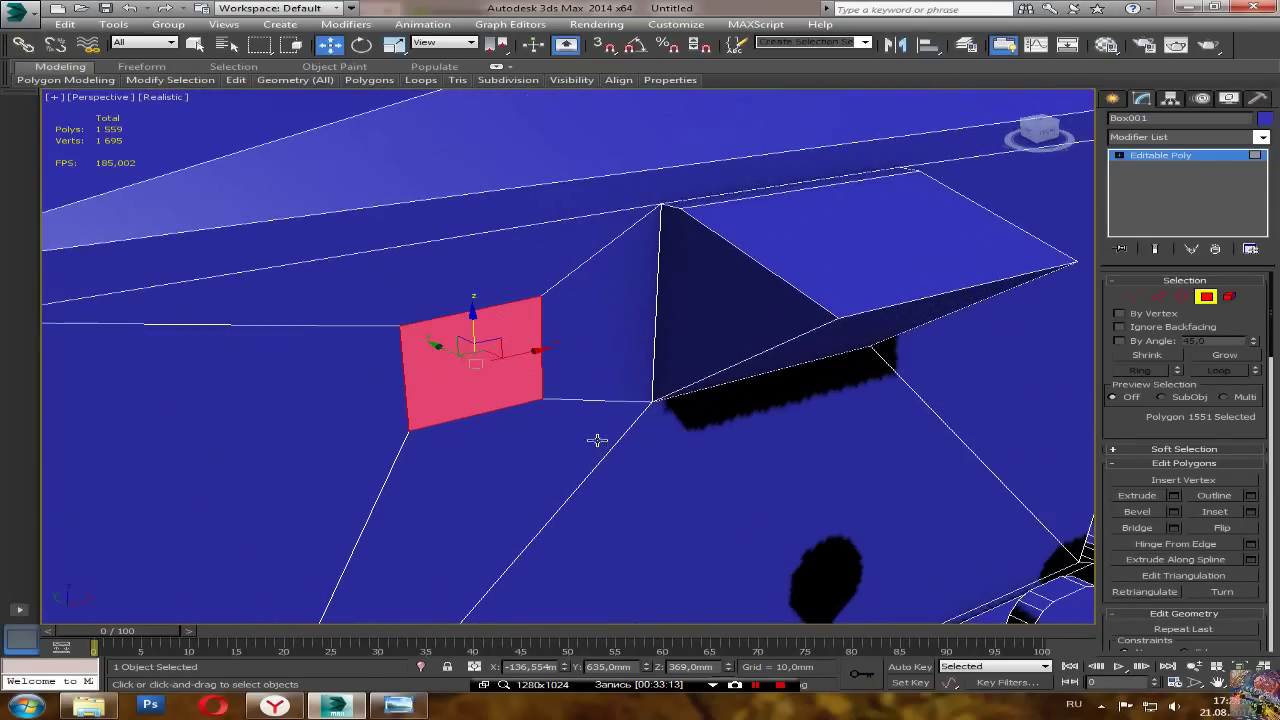
click(1157, 296)
alt+middle_drag(487, 456, 413, 391)
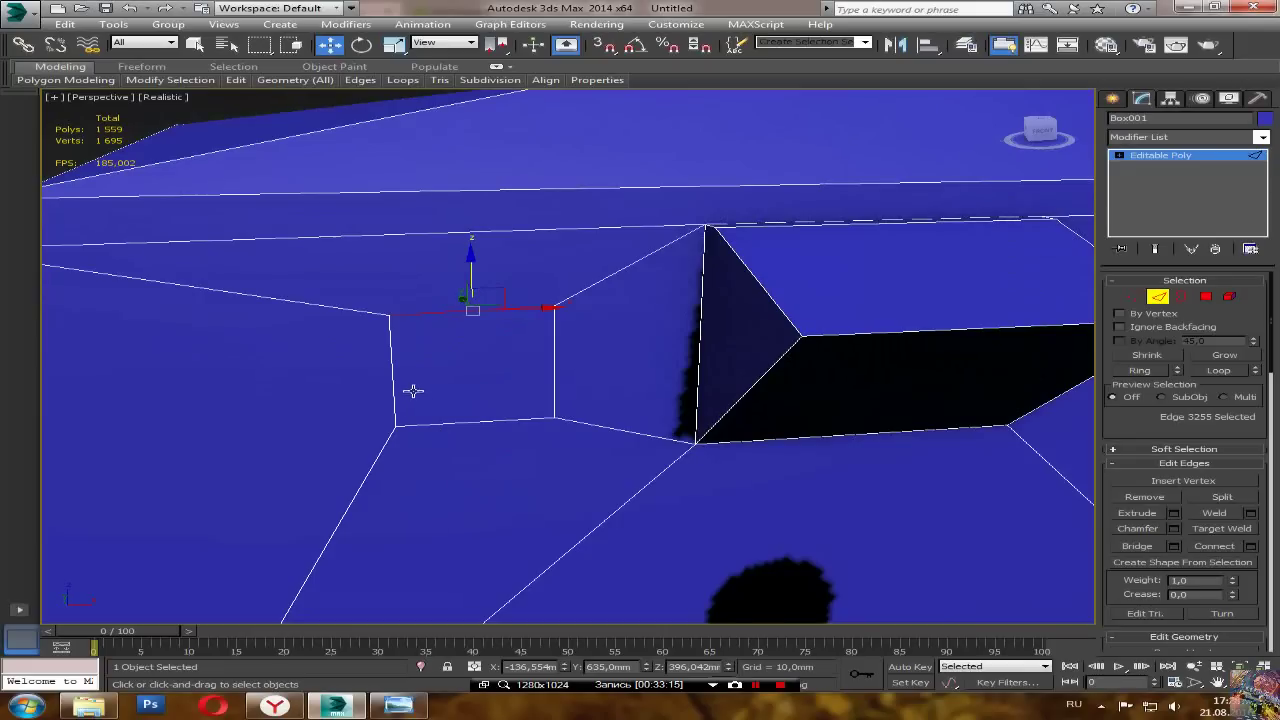
click(394, 376)
drag(457, 371, 446, 338)
click(452, 312)
drag(457, 265, 460, 248)
scroll(458, 330, down, 4)
alt+middle_drag(451, 363, 491, 371)
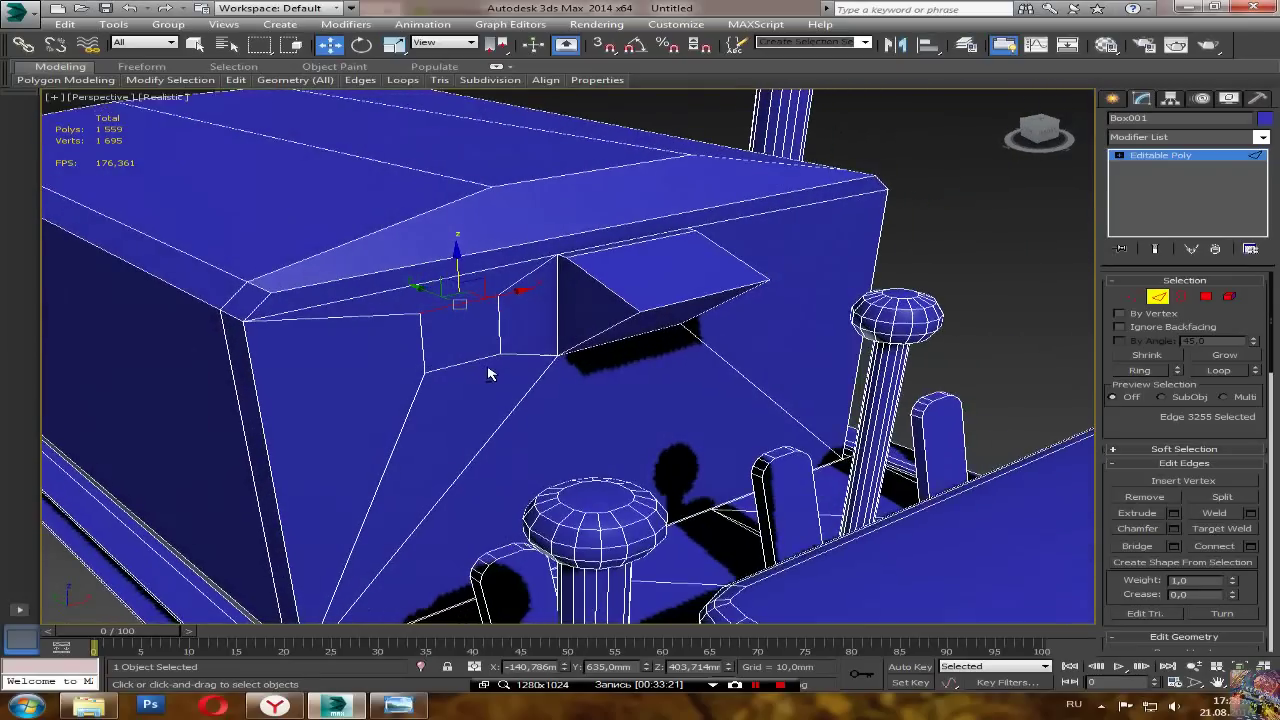
Step: Extrude the small inset polygon beside the wedge outward by 10 mm
scroll(505, 370, up, 4)
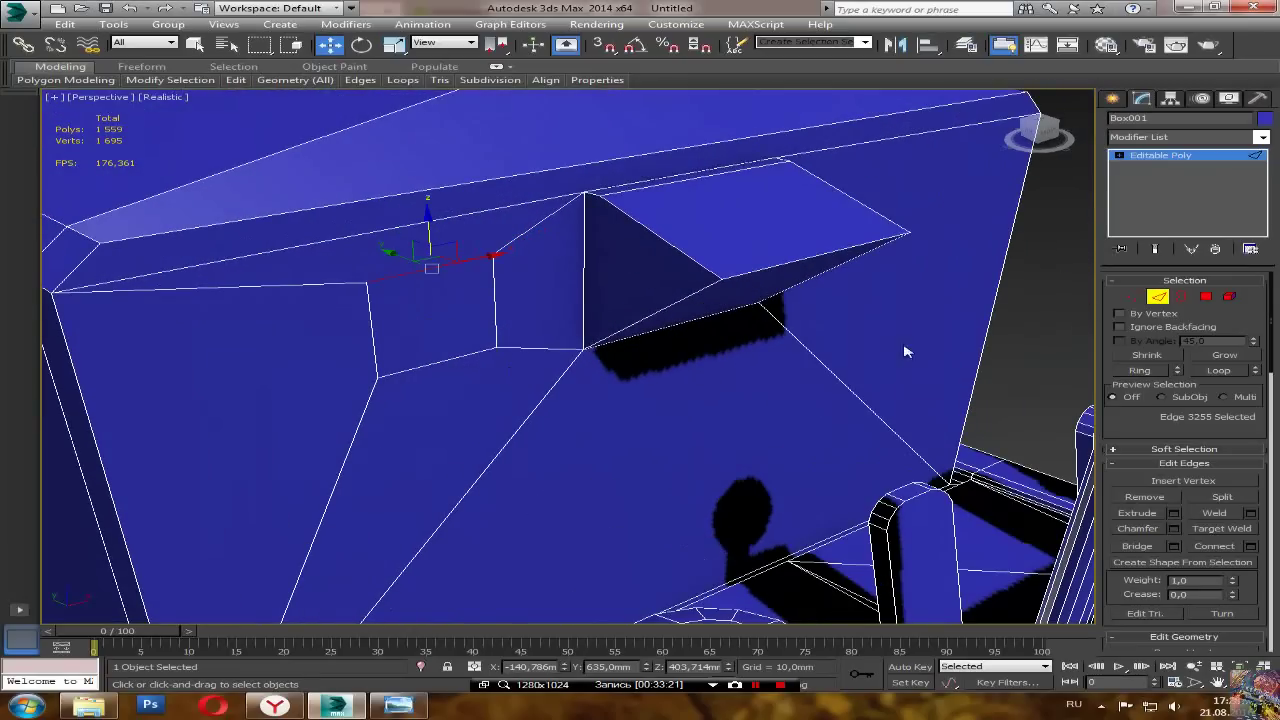
click(1206, 296)
click(1174, 511)
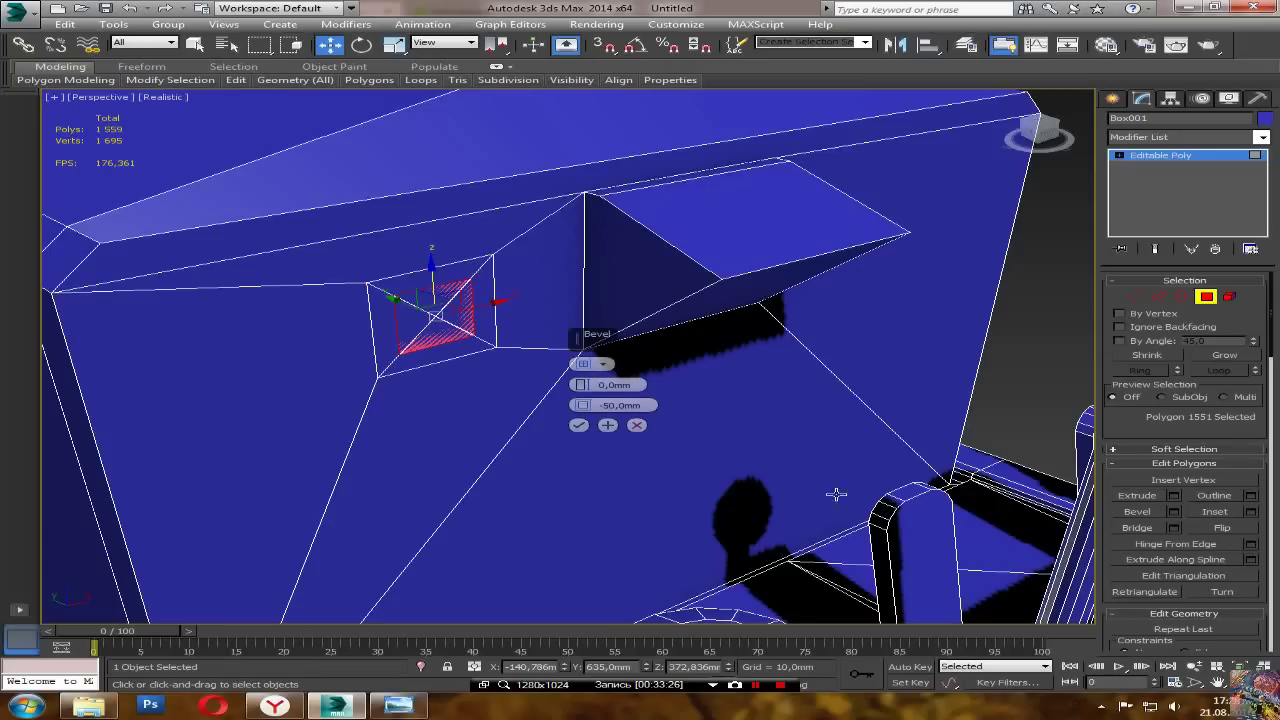
click(638, 425)
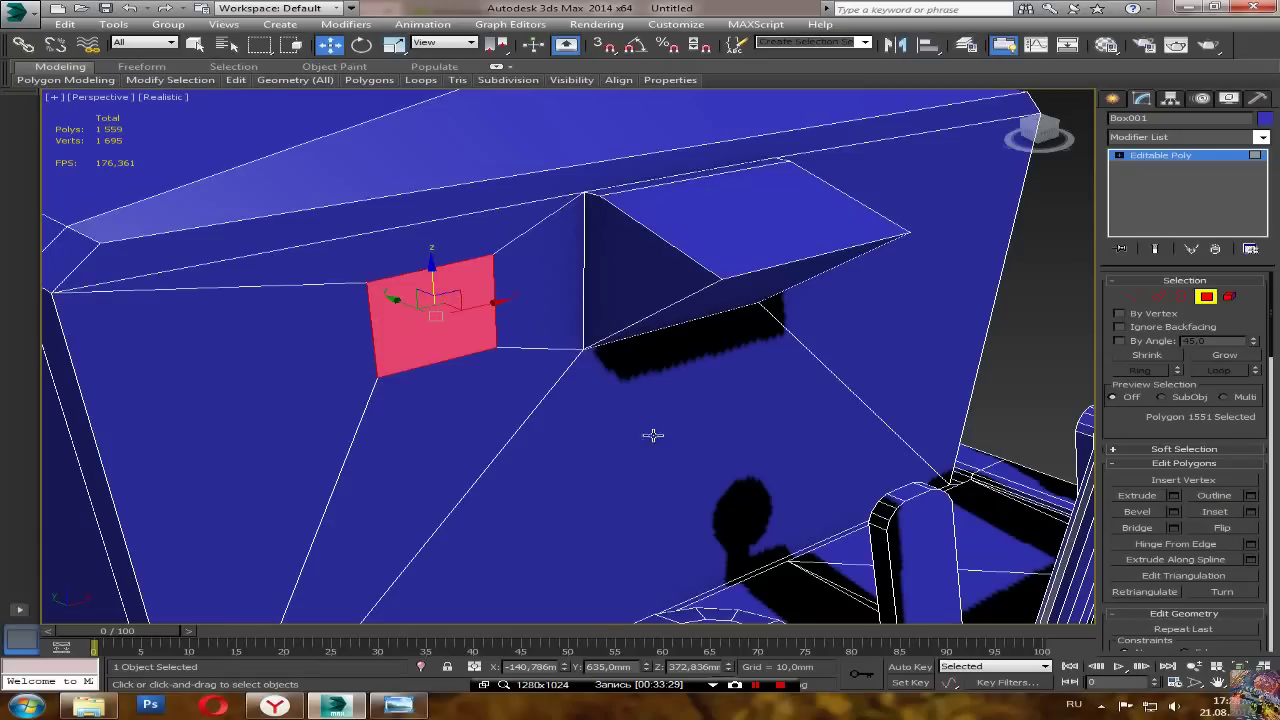
click(1174, 495)
click(584, 406)
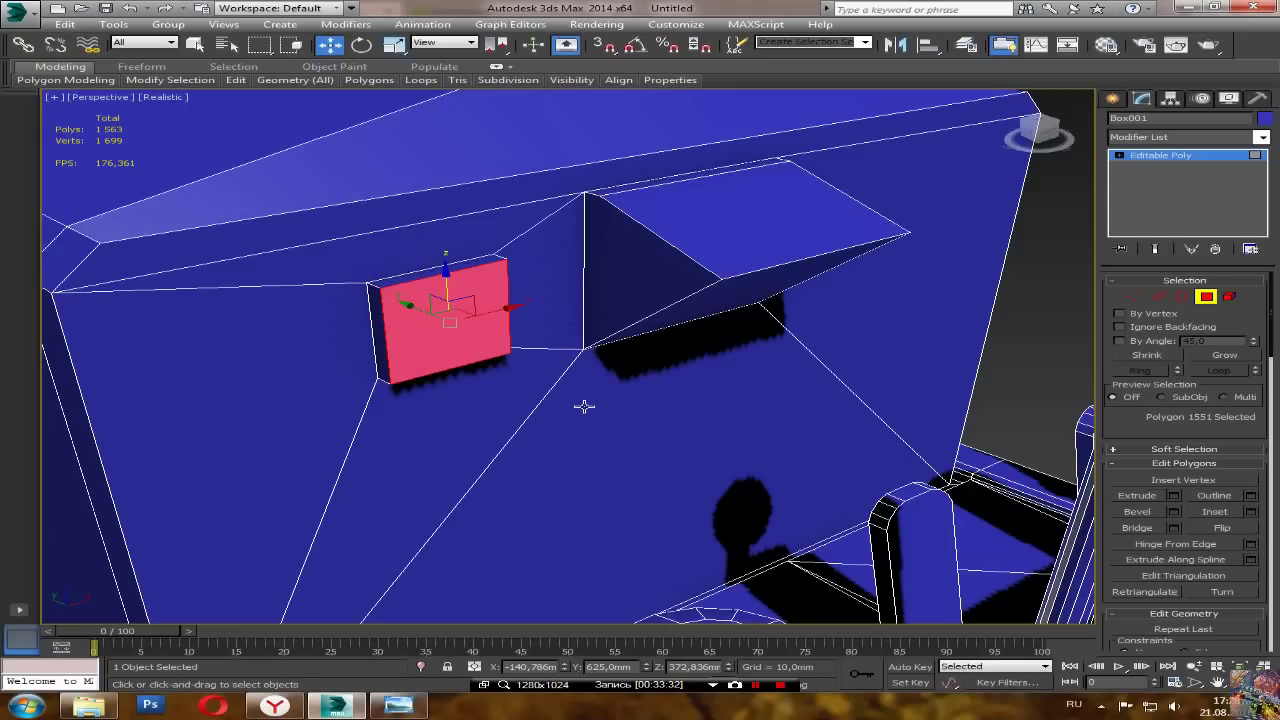
Step: Chamfer the four short corner edges of the small extruded block beside the wedge by 20 mm with one segment
alt+middle_drag(362, 420, 380, 344)
click(381, 287)
alt+middle_drag(381, 287, 353, 349)
ctrl+click(512, 322)
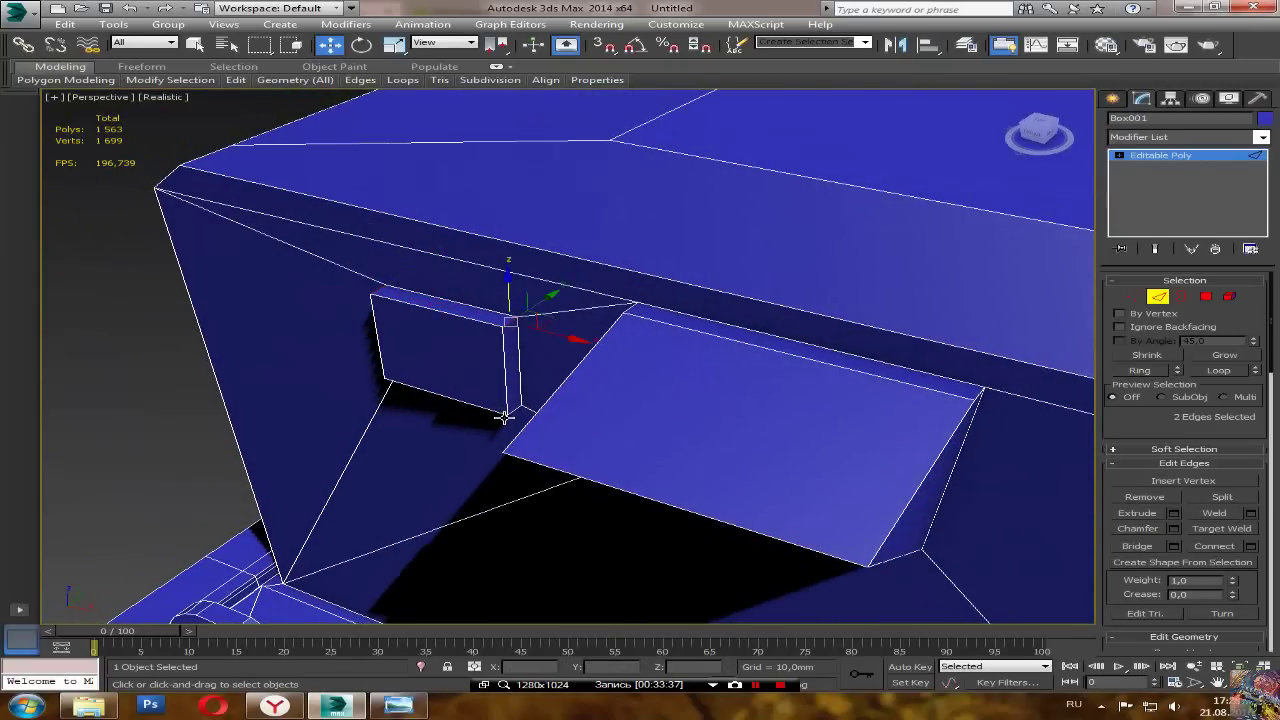
ctrl+click(511, 409)
alt+middle_drag(362, 428, 526, 420)
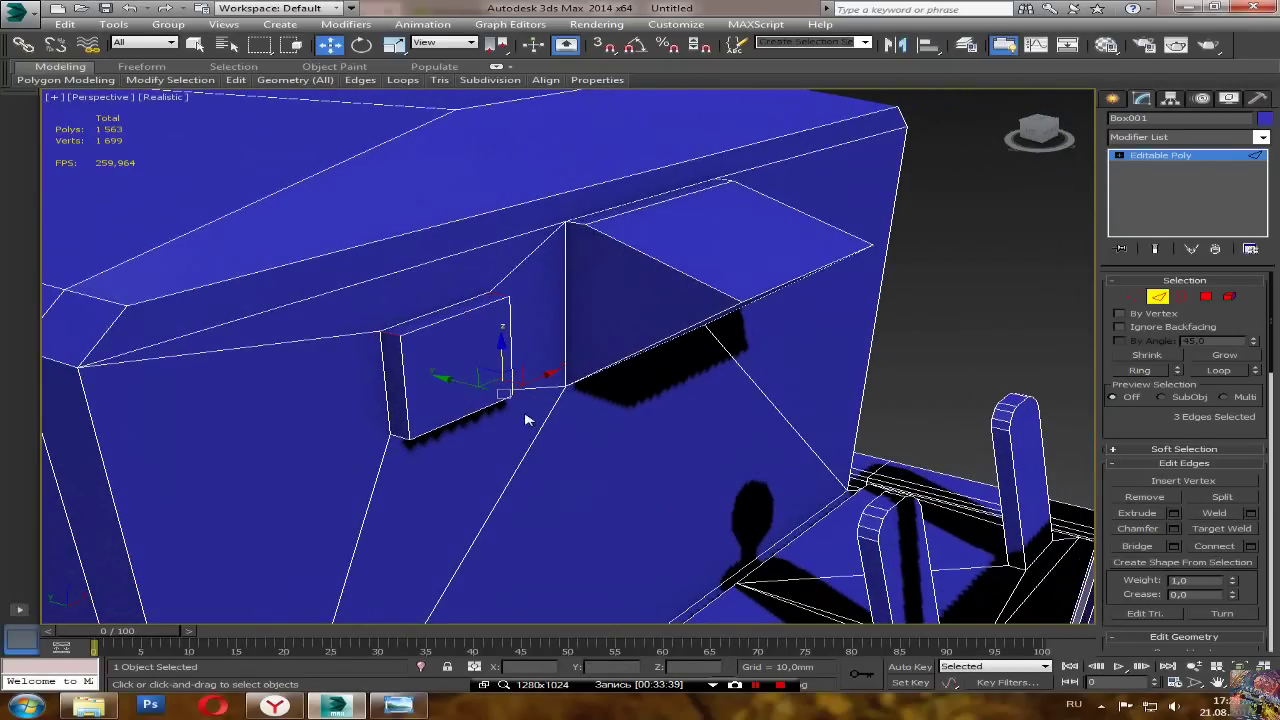
ctrl+click(398, 437)
scroll(381, 395, up, 10)
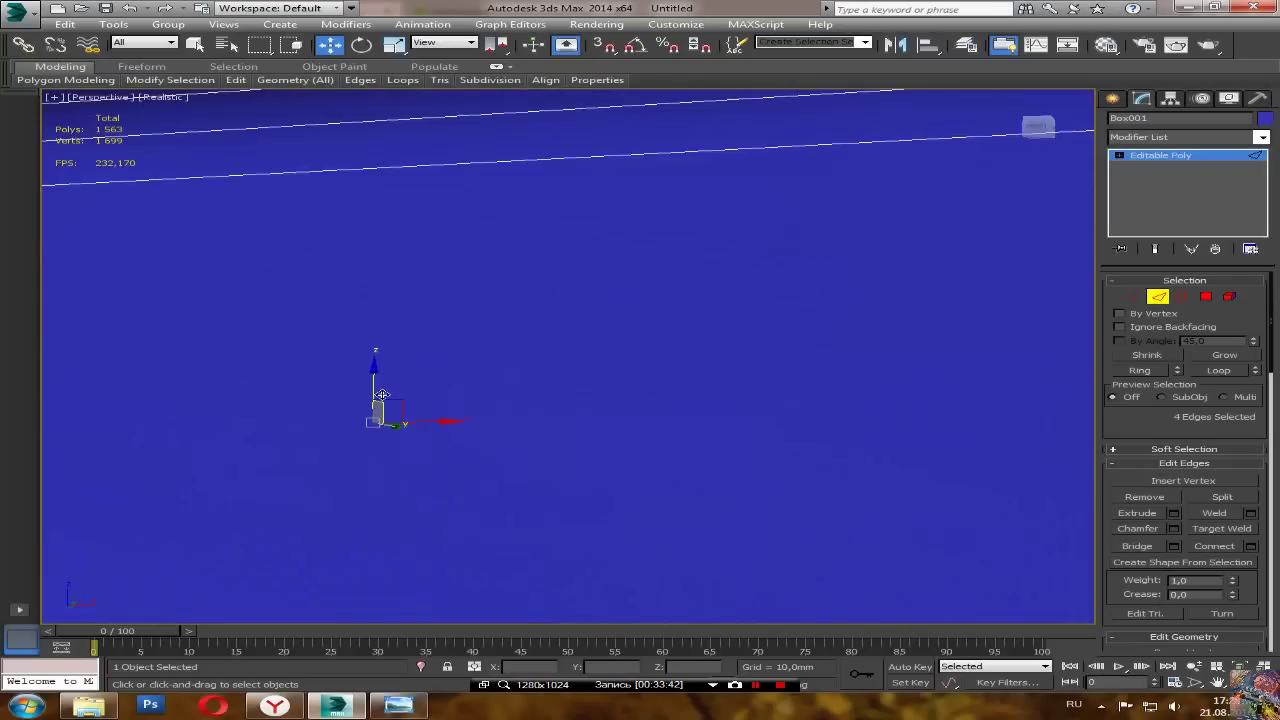
scroll(382, 395, down, 8)
alt+middle_drag(617, 434, 654, 480)
scroll(654, 480, up, 2)
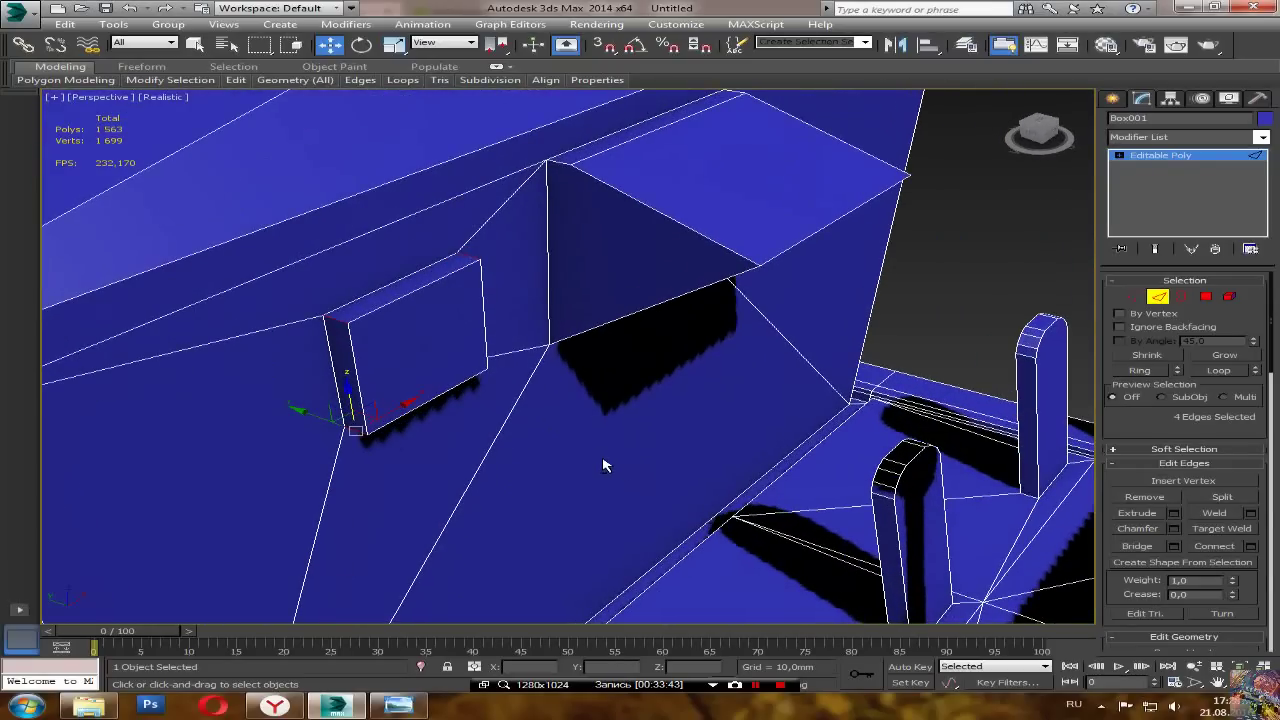
alt+middle_drag(511, 453, 769, 491)
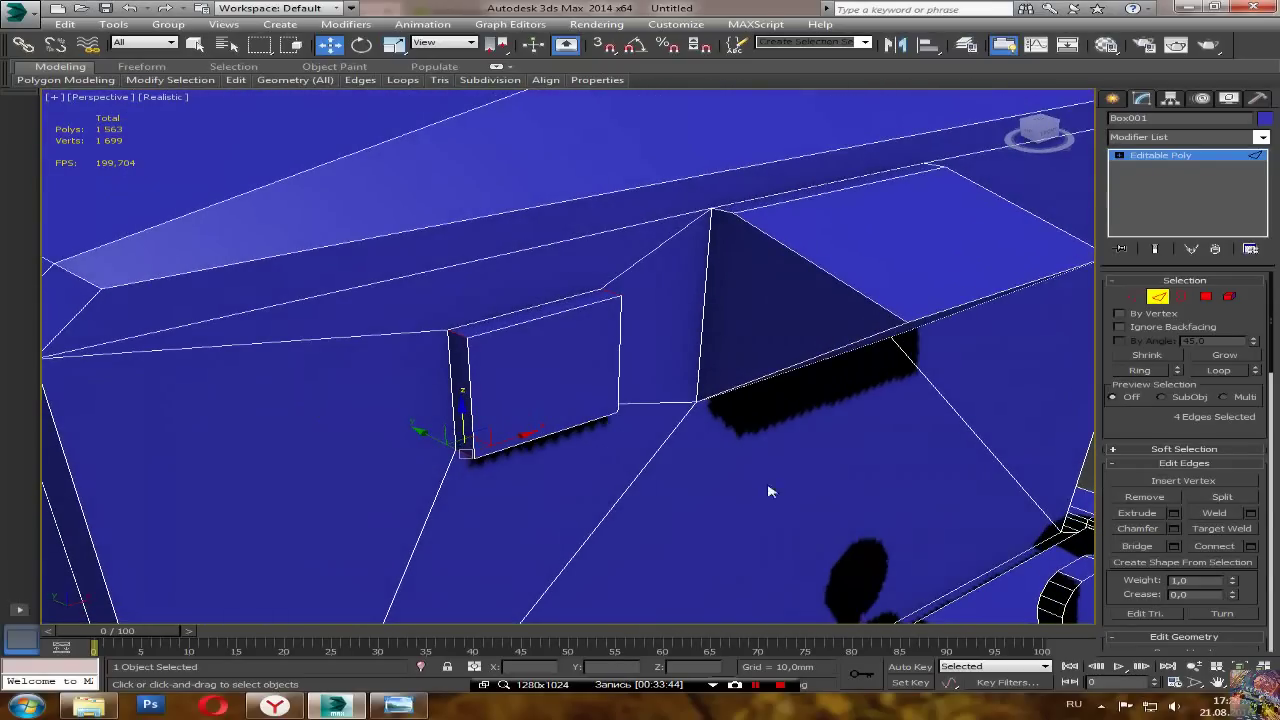
click(1175, 529)
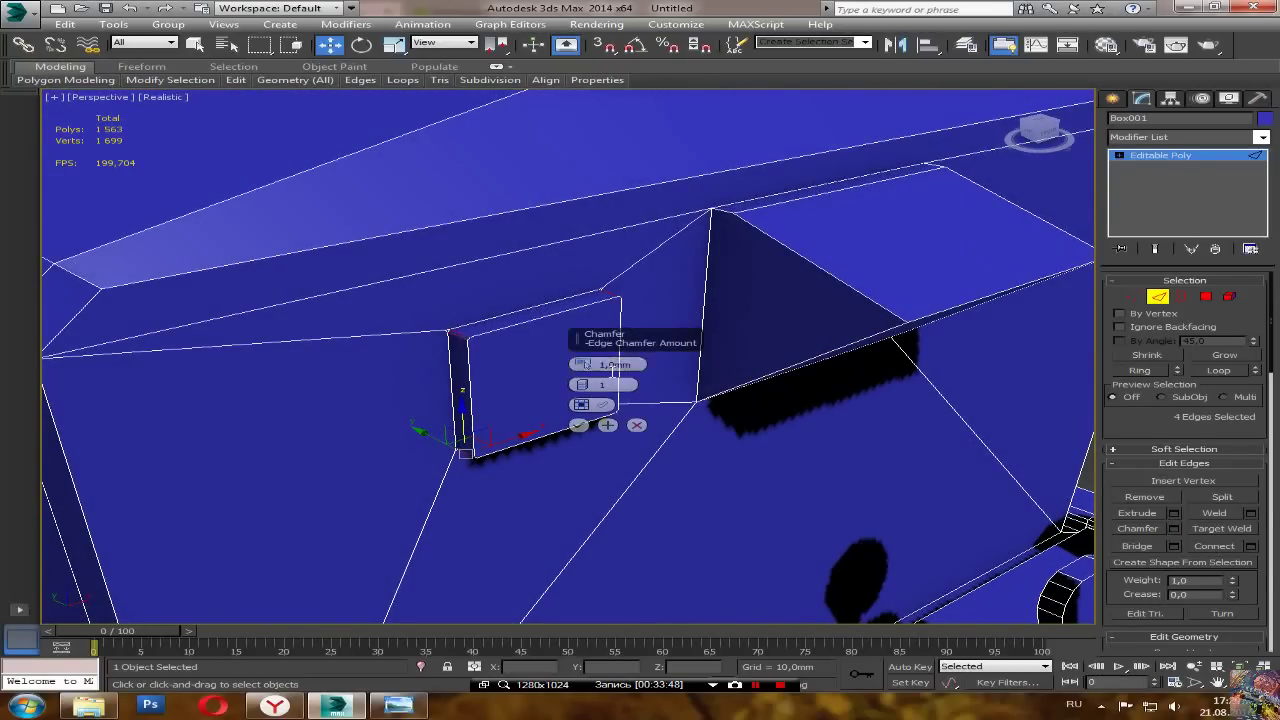
click(604, 364)
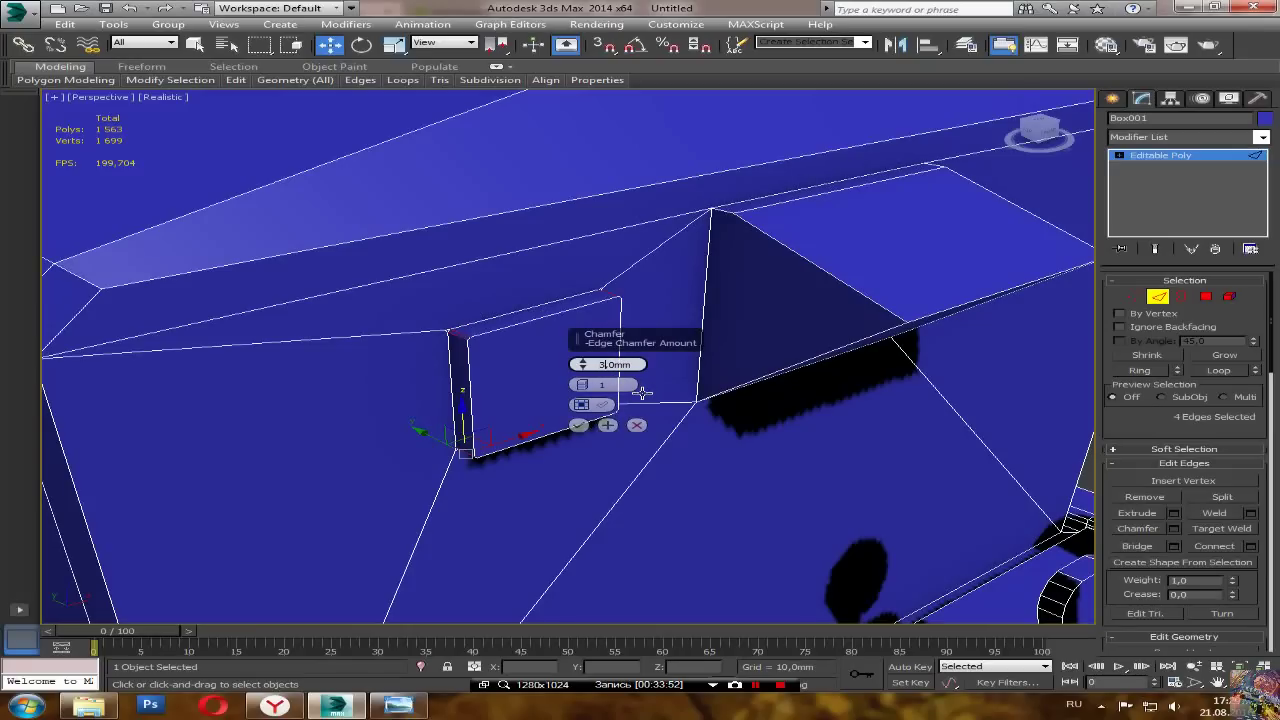
text(20)
click(610, 386)
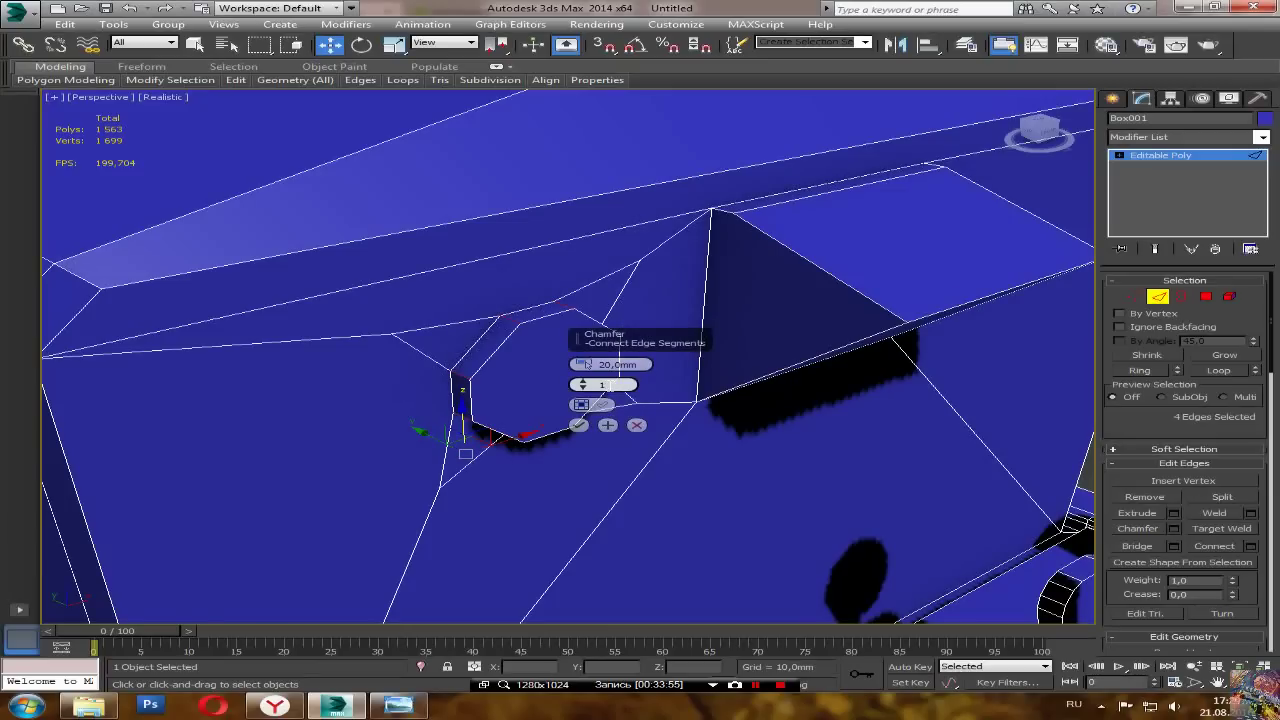
alt+middle_drag(700, 505, 586, 430)
click(579, 425)
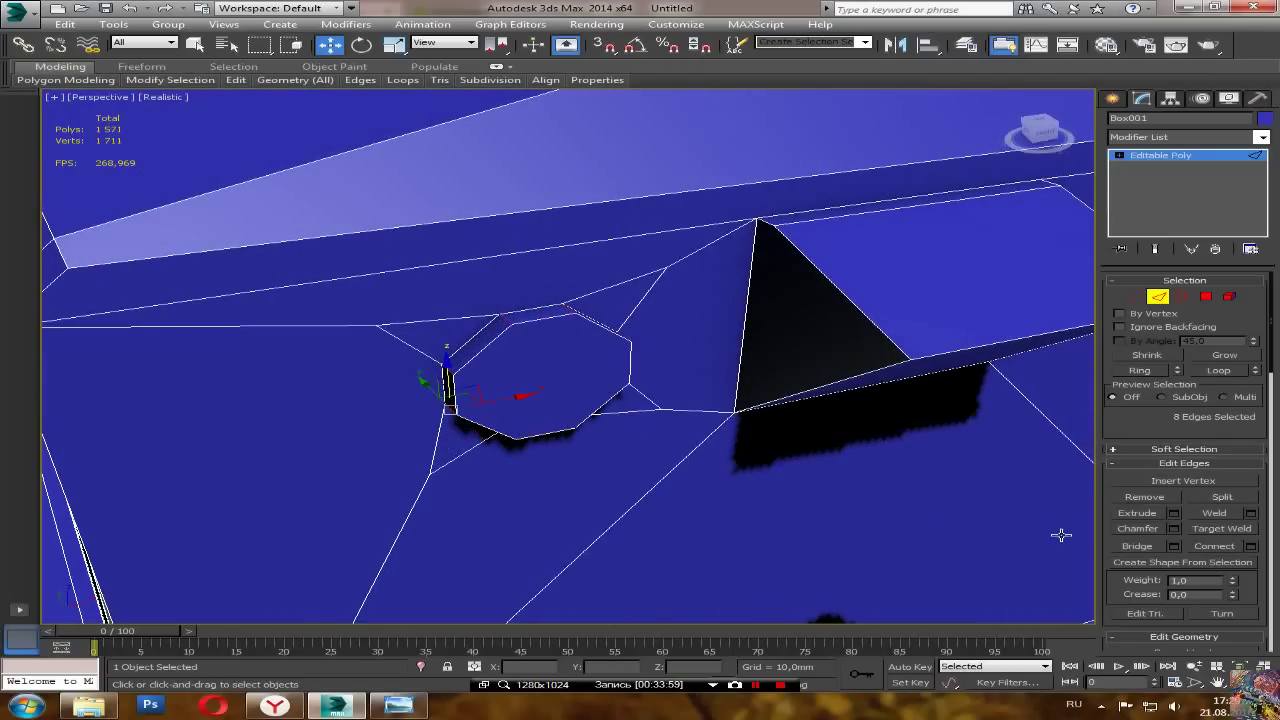
Step: Chamfer the eight resulting corner edges of the small block by 7 mm to round it into a disc
click(1172, 529)
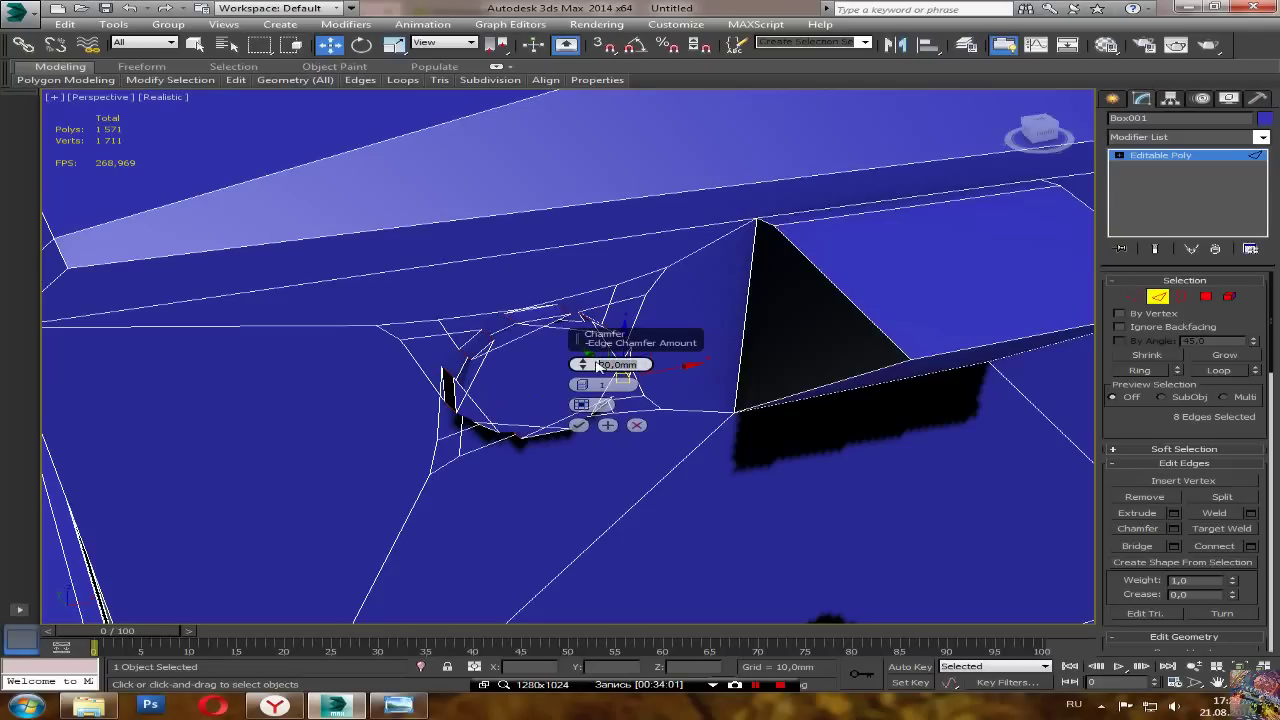
text(7)
key(Tab)
alt+middle_drag(695, 512, 697, 445)
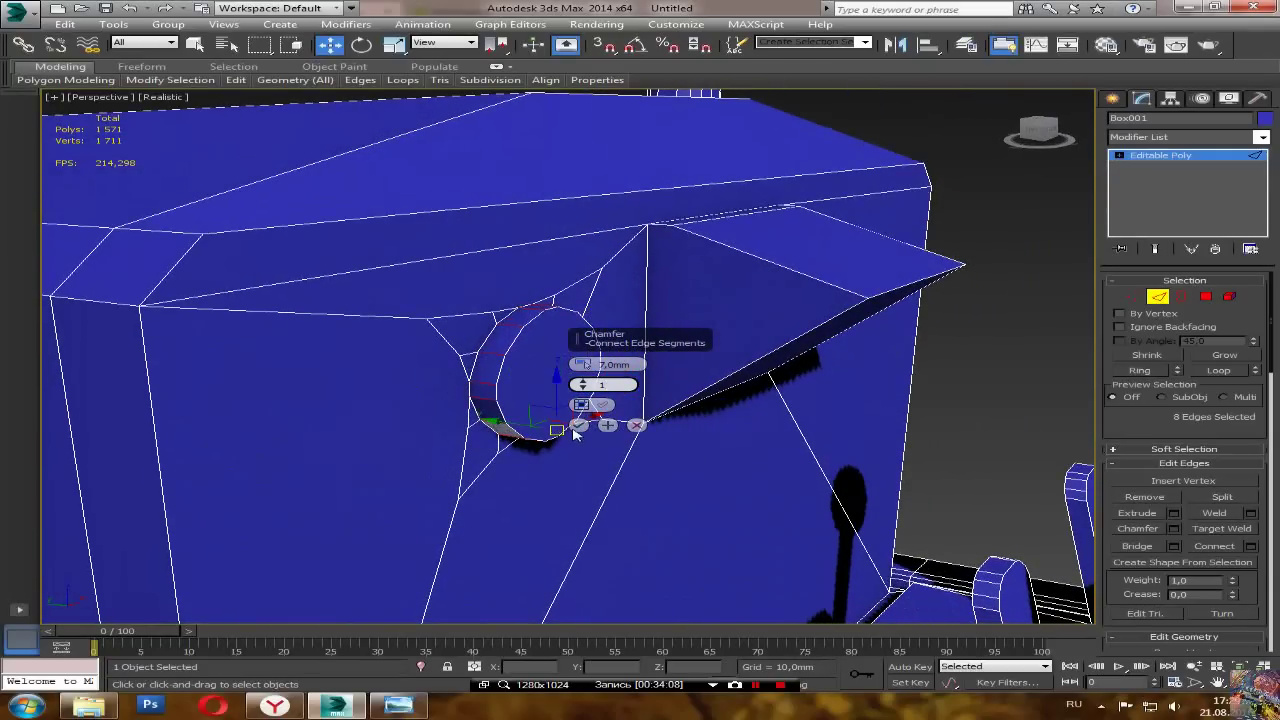
click(579, 425)
Step: Bevel the disc's front polygon with 0 mm height and a -5 mm outline to form a rim
click(1206, 296)
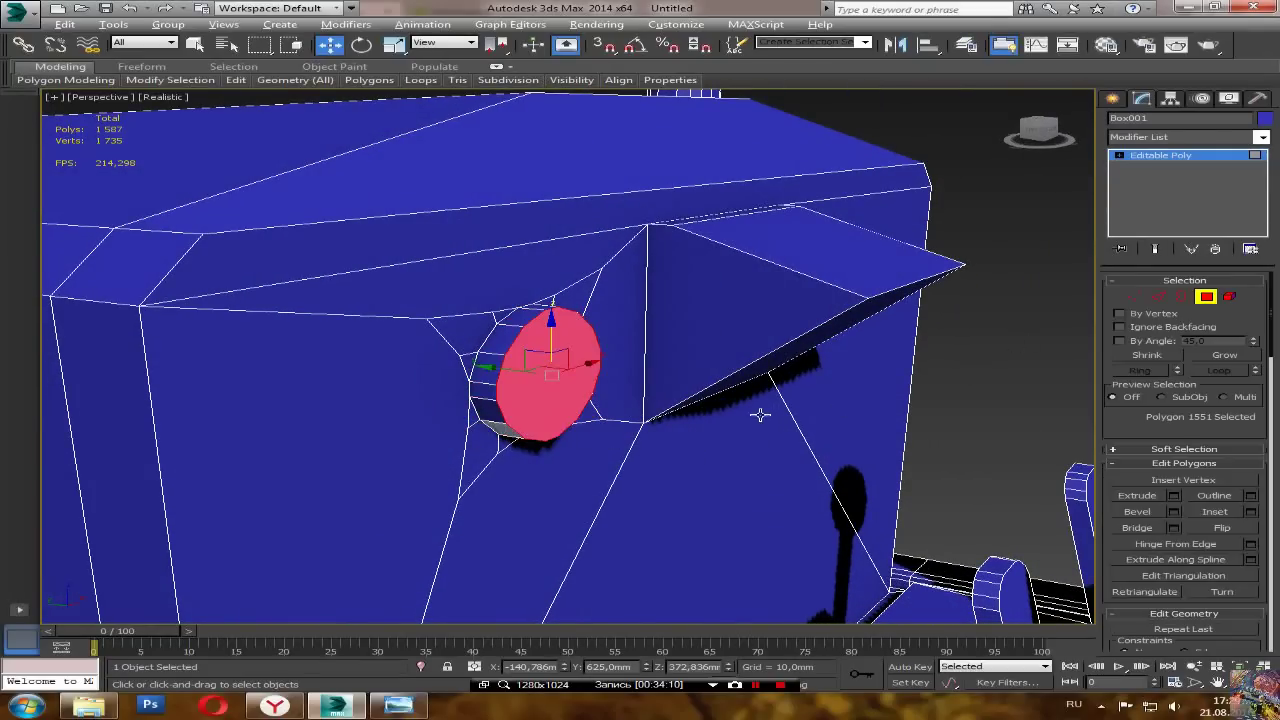
alt+middle_drag(760, 408, 923, 451)
click(1174, 512)
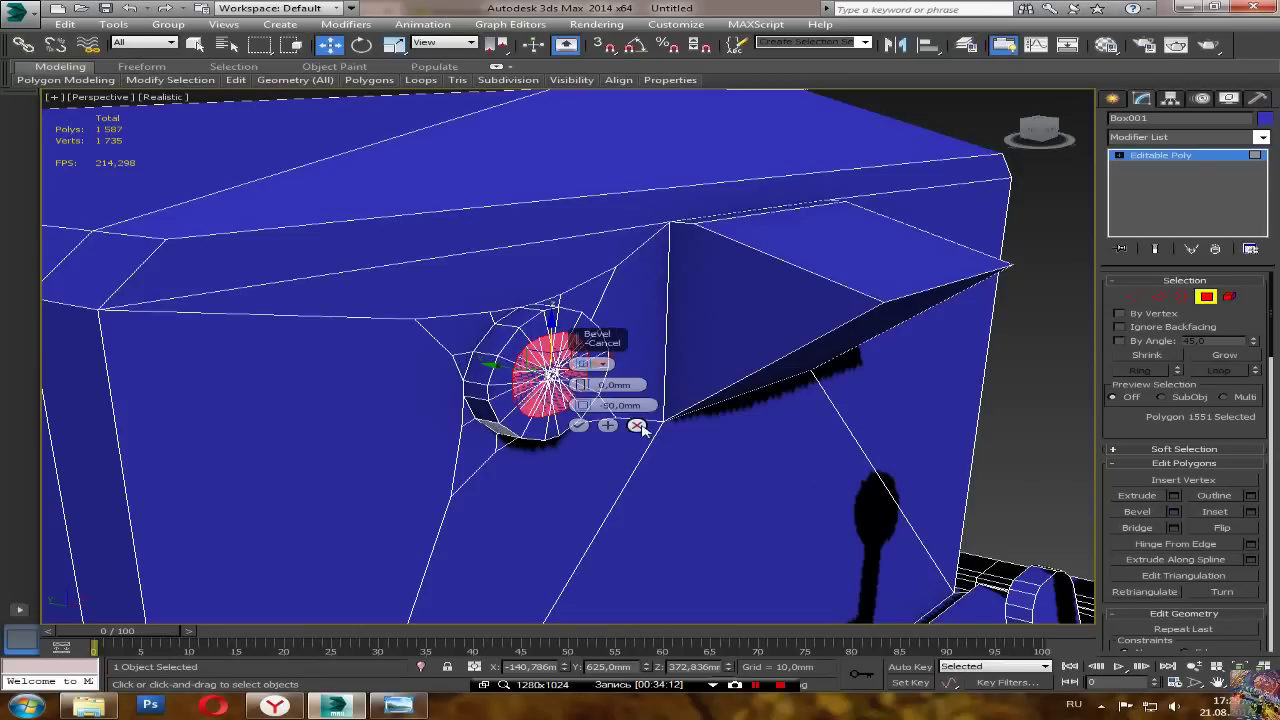
key(BackSpace)
click(623, 386)
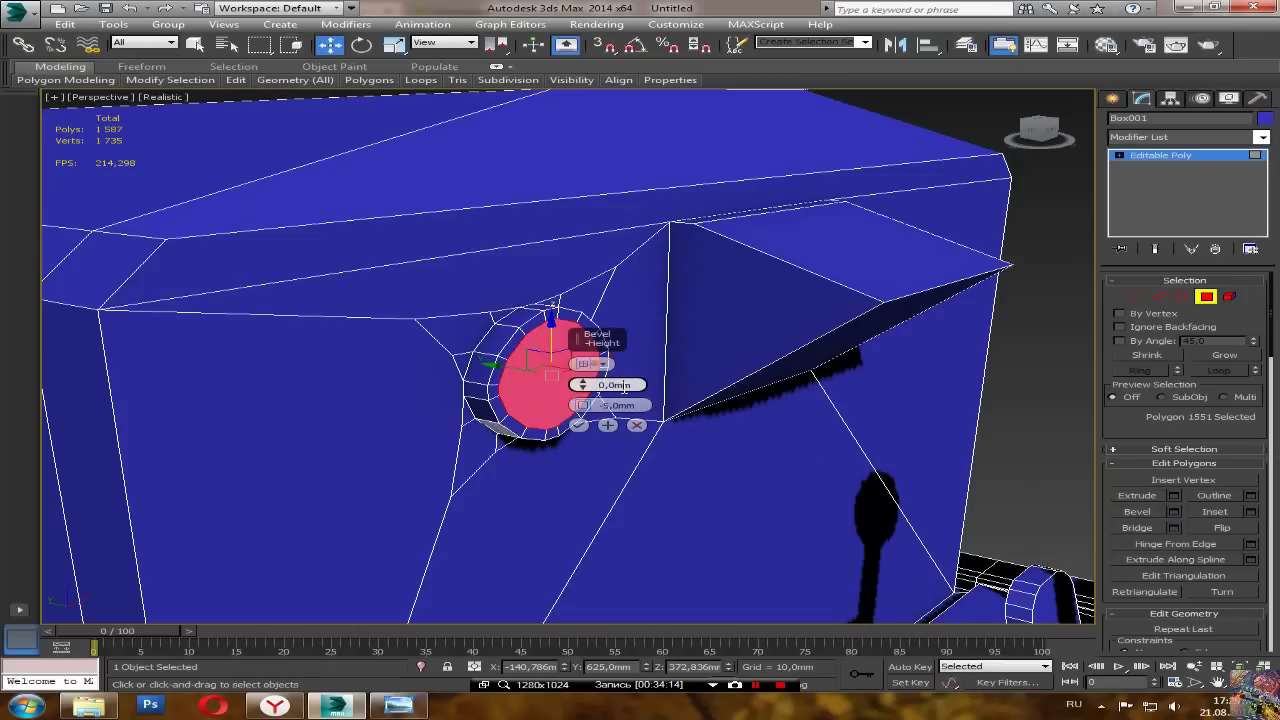
click(579, 426)
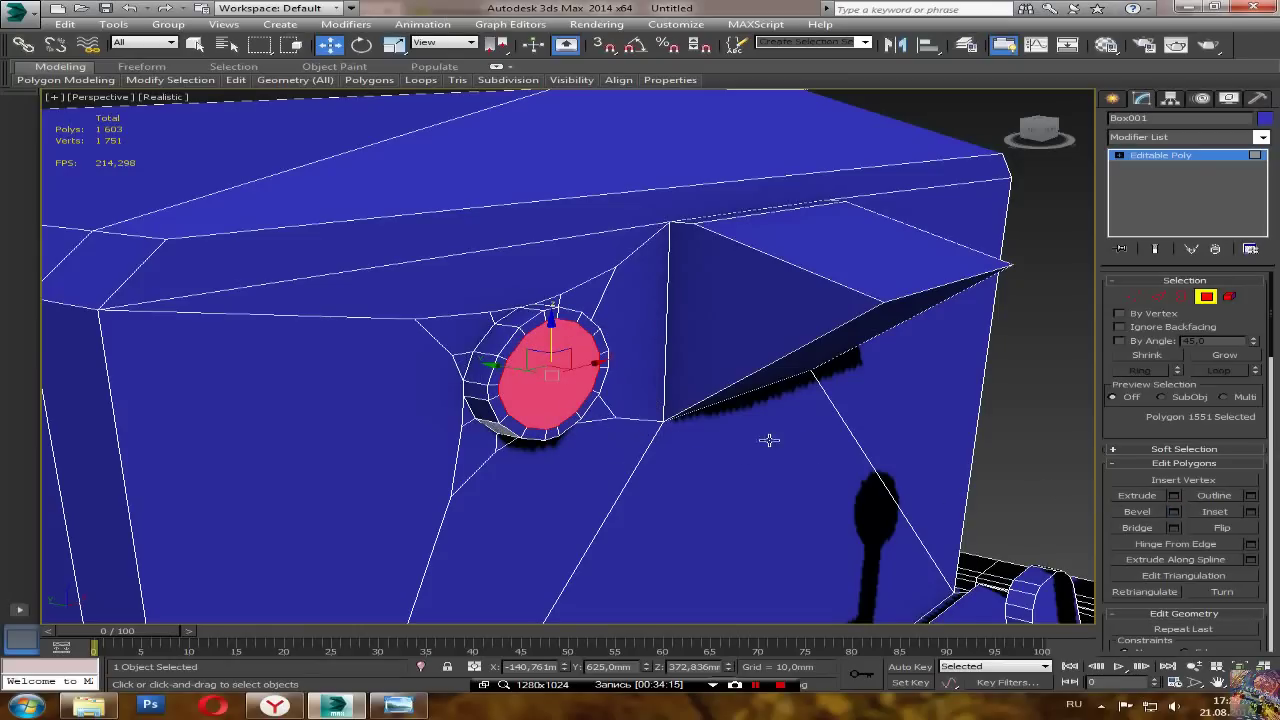
Step: Extrude the disc's inner front polygon inward by about 5 mm, leaving a raised rim around it
click(1137, 495)
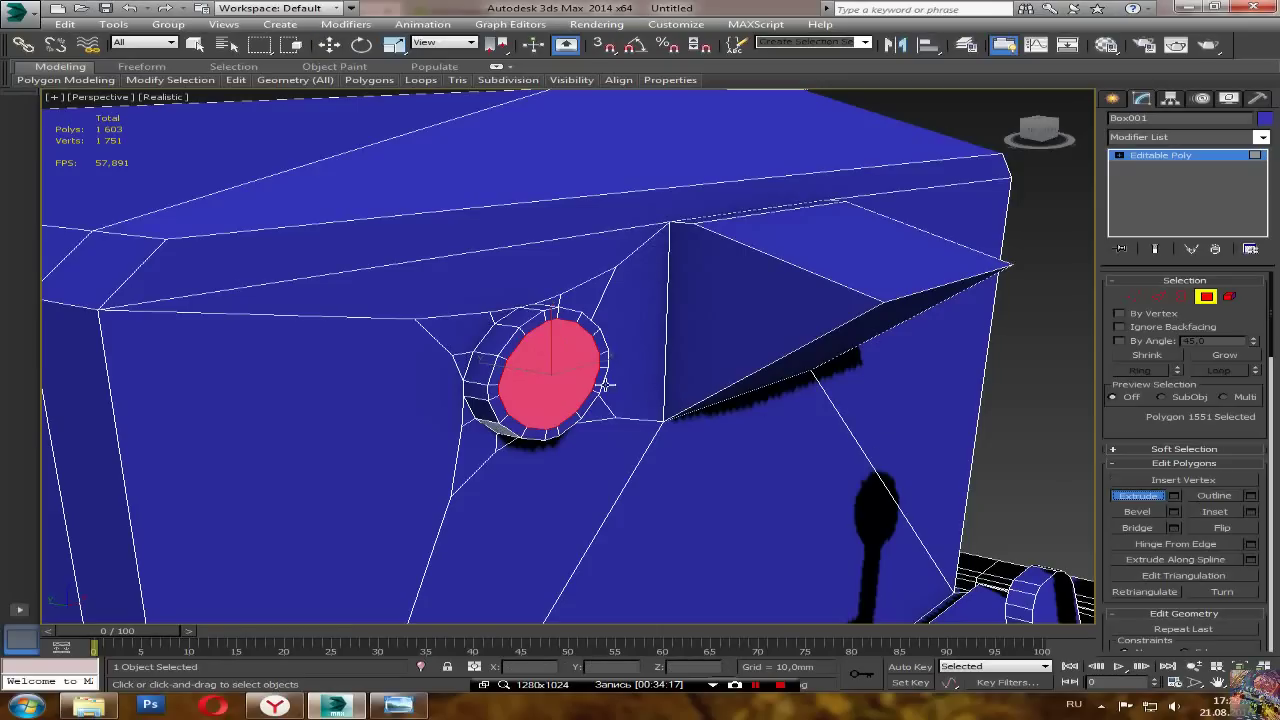
click(1174, 495)
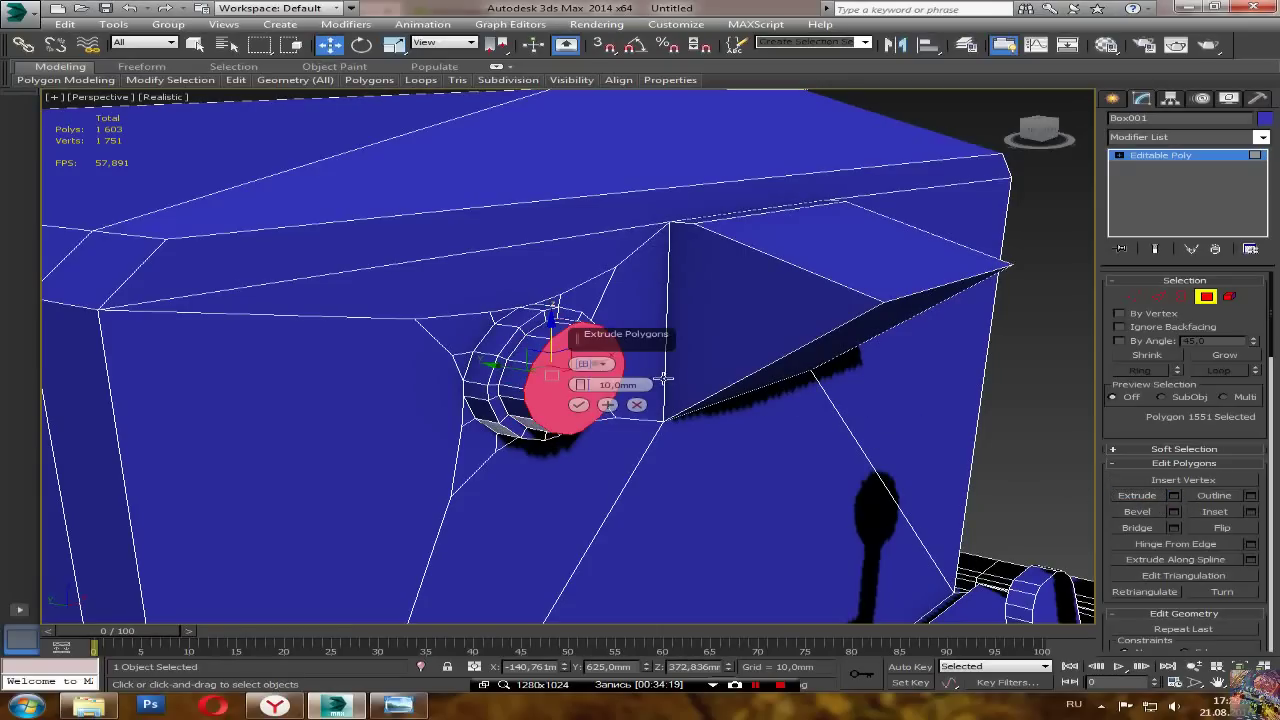
drag(637, 379, 563, 391)
text(-2)
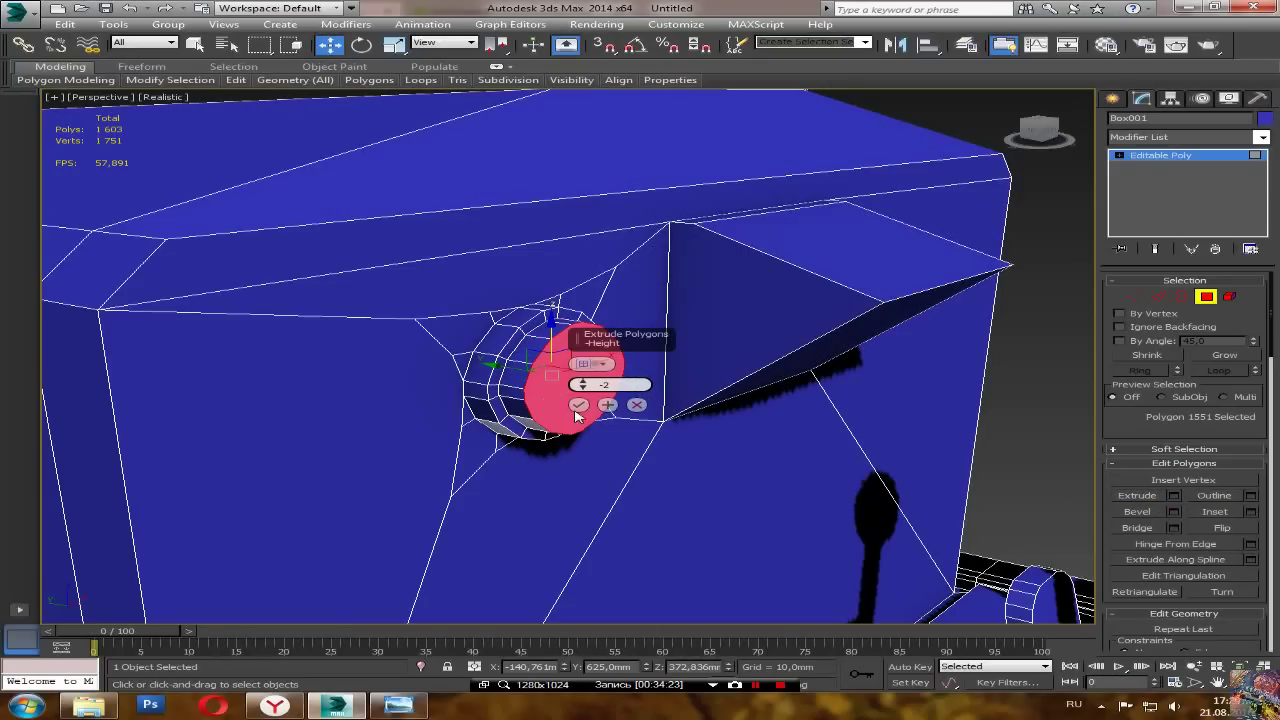
key(Return)
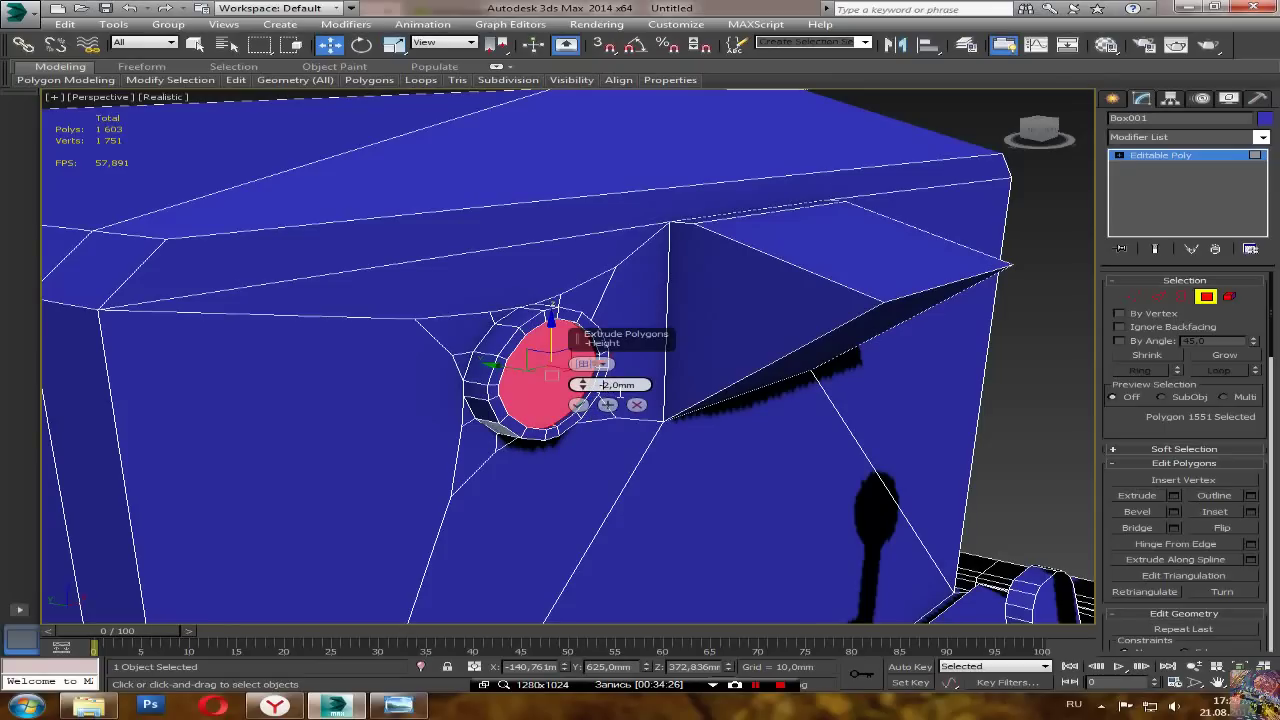
key(BackSpace)
click(582, 408)
alt+middle_drag(670, 466, 560, 475)
drag(560, 474, 599, 482)
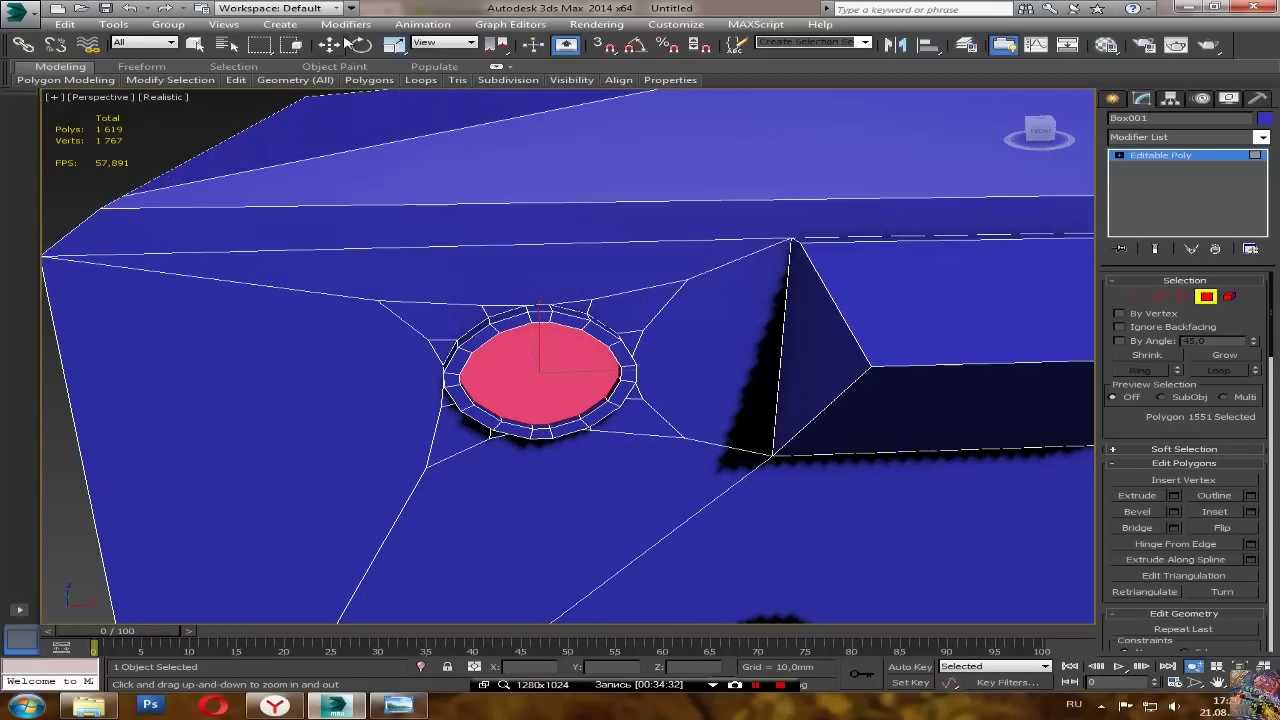
Step: Deselect the recessed round polygon and examine the whole vehicle body from the seat end and the grille side
click(331, 45)
alt+middle_drag(601, 343, 560, 361)
scroll(456, 372, down, 1)
scroll(547, 422, down, 3)
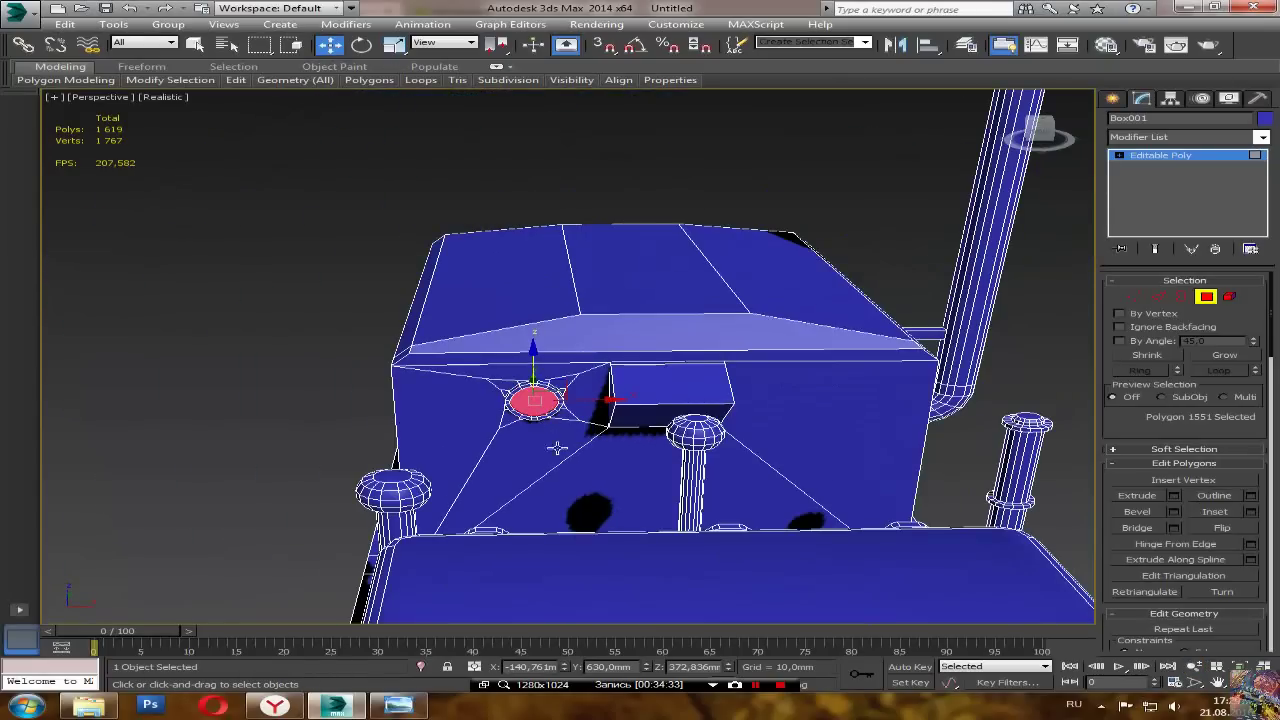
click(364, 436)
mouse_move(557, 449)
alt+middle_down()
mouse_move(474, 467)
mouse_move(505, 425)
mouse_move(566, 452)
alt+middle_up()
alt+middle_drag(704, 541, 644, 515)
alt+middle_drag(757, 463, 709, 440)
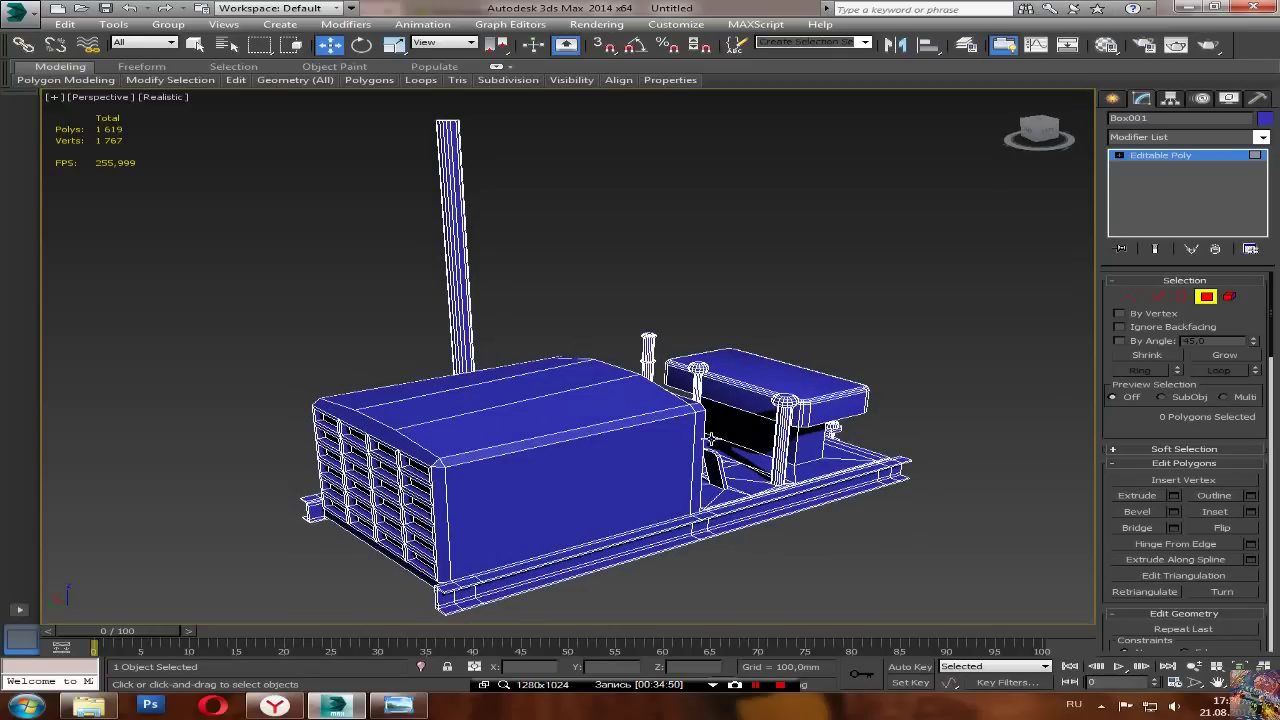